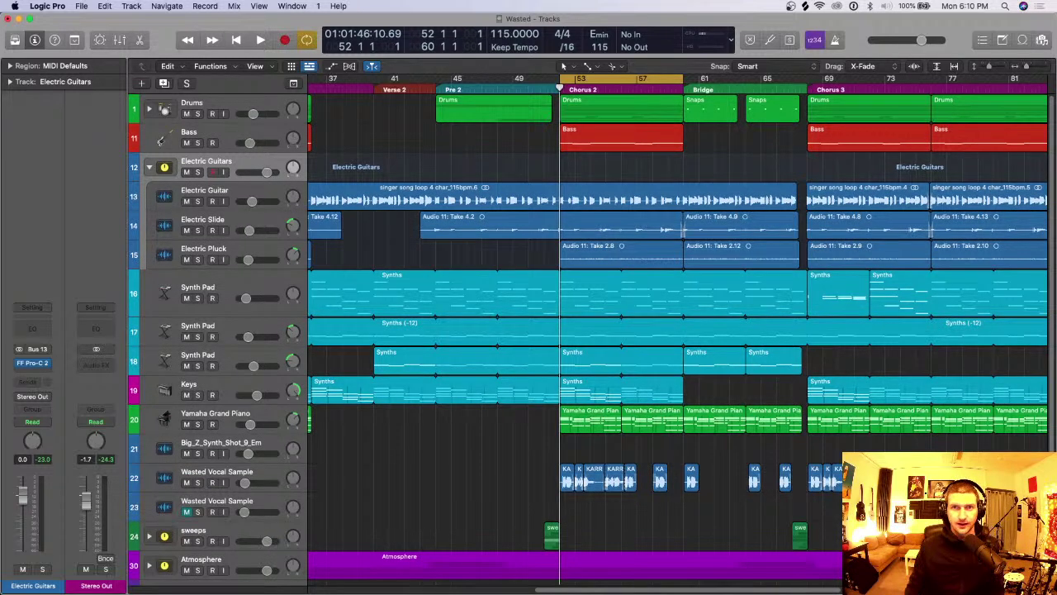
# Step: Extend the cycle range so it runs from bar 51 to bar 63
pyautogui.moveTo(560, 78); pyautogui.dragTo(545, 79)
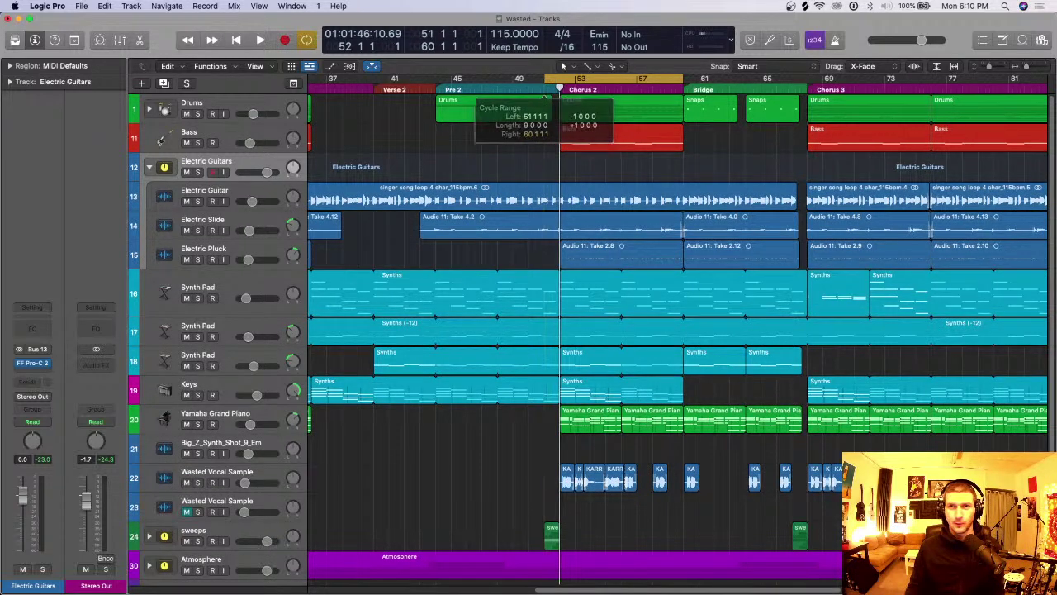
pyautogui.moveTo(683, 80); pyautogui.dragTo(728, 79)
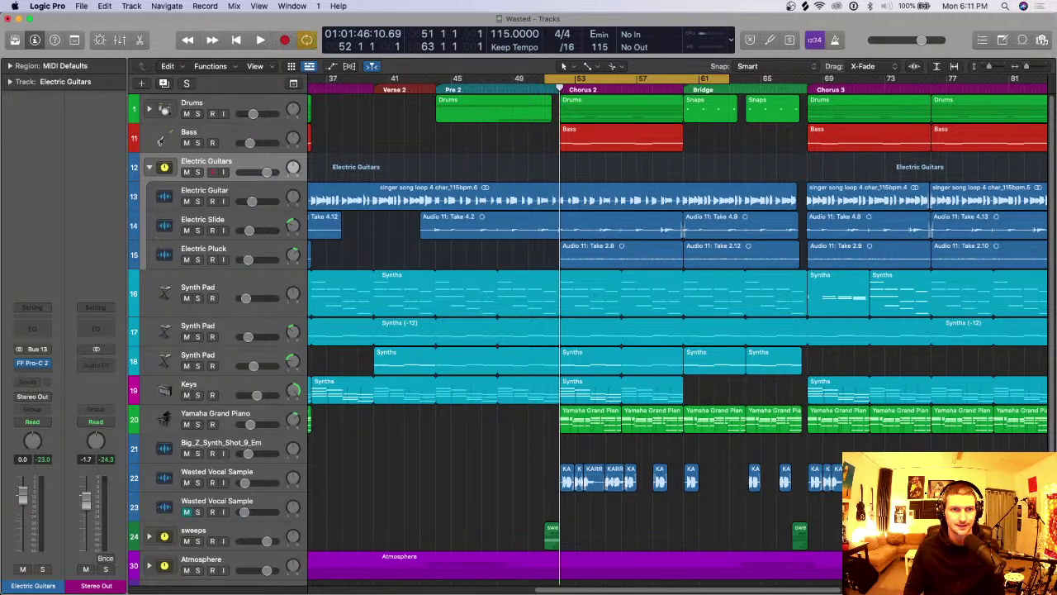
# Step: Select the Electric Pluck track with its regions and turn off cycle mode
pyautogui.click(216, 254)
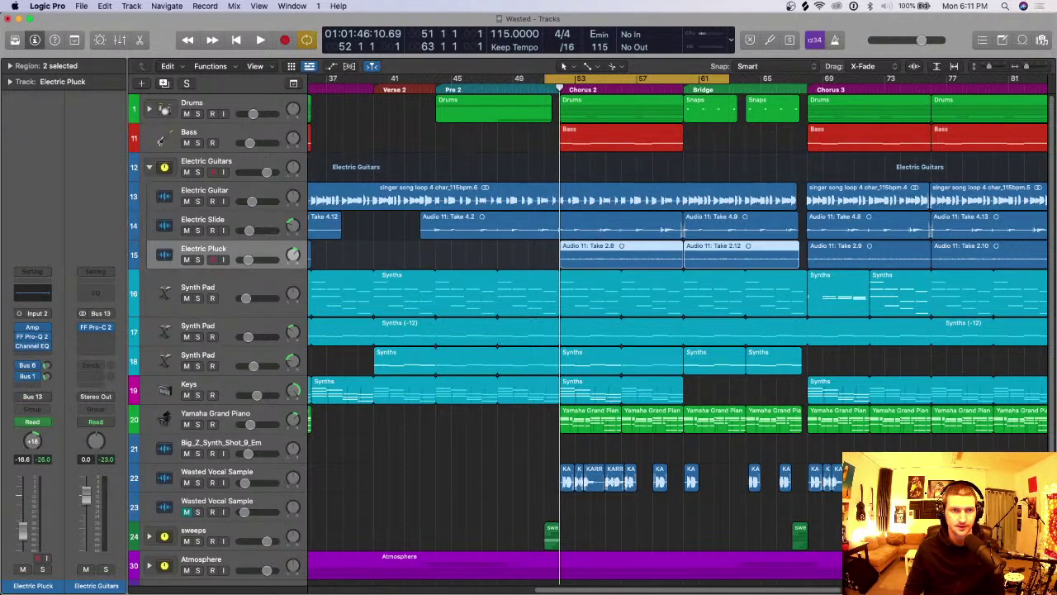
pyautogui.doubleClick(246, 247)
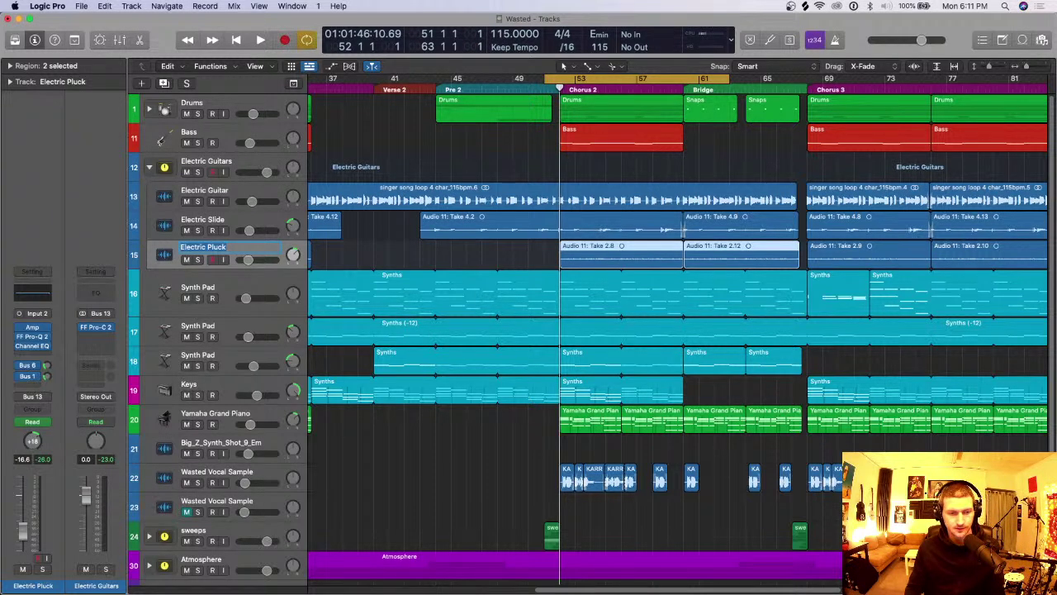
pyautogui.click(248, 259)
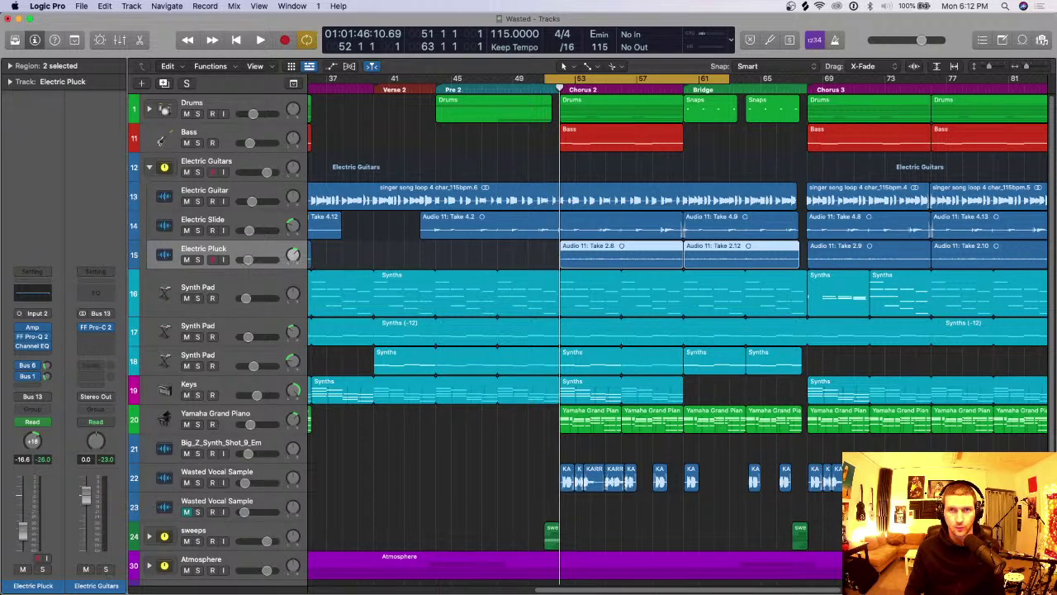
pyautogui.press('c')
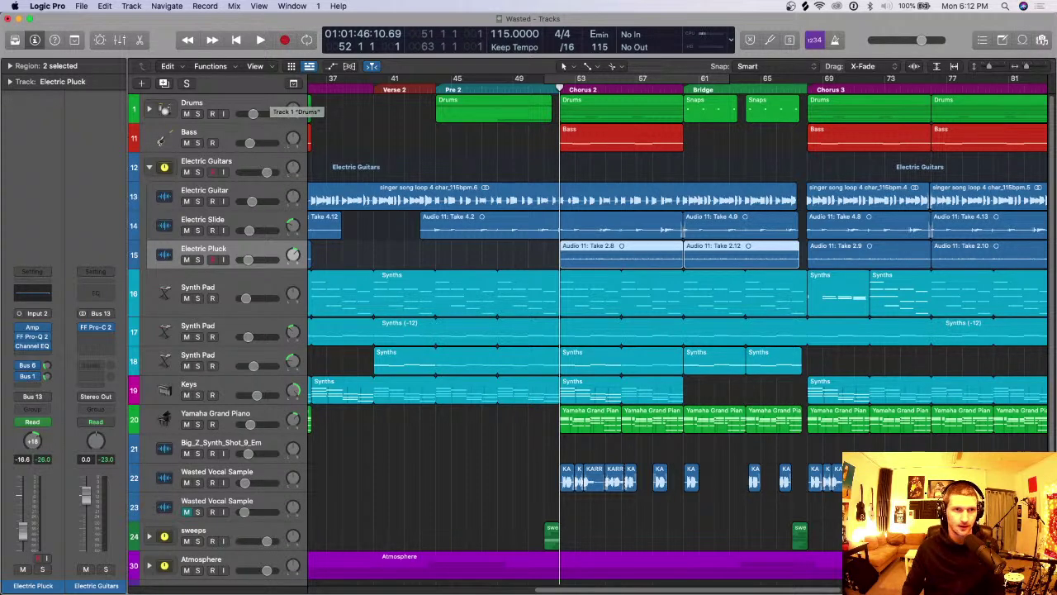
# Step: Solo the Hats track inside the Drums stack and play it with the cycle range set to bars 52–60
pyautogui.click(149, 108)
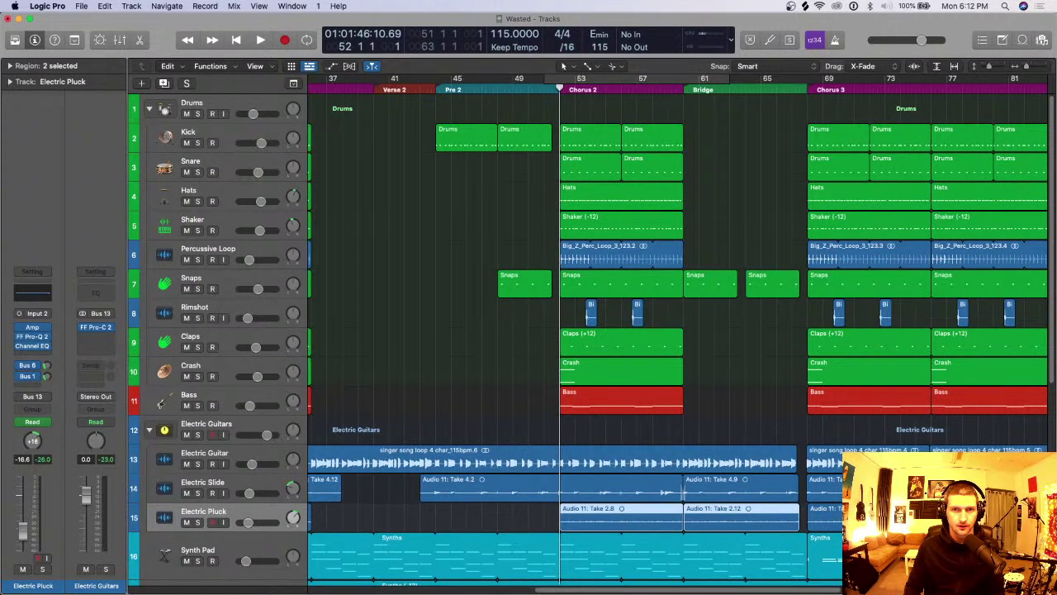
pyautogui.click(197, 201)
pyautogui.moveTo(560, 79); pyautogui.dragTo(668, 78)
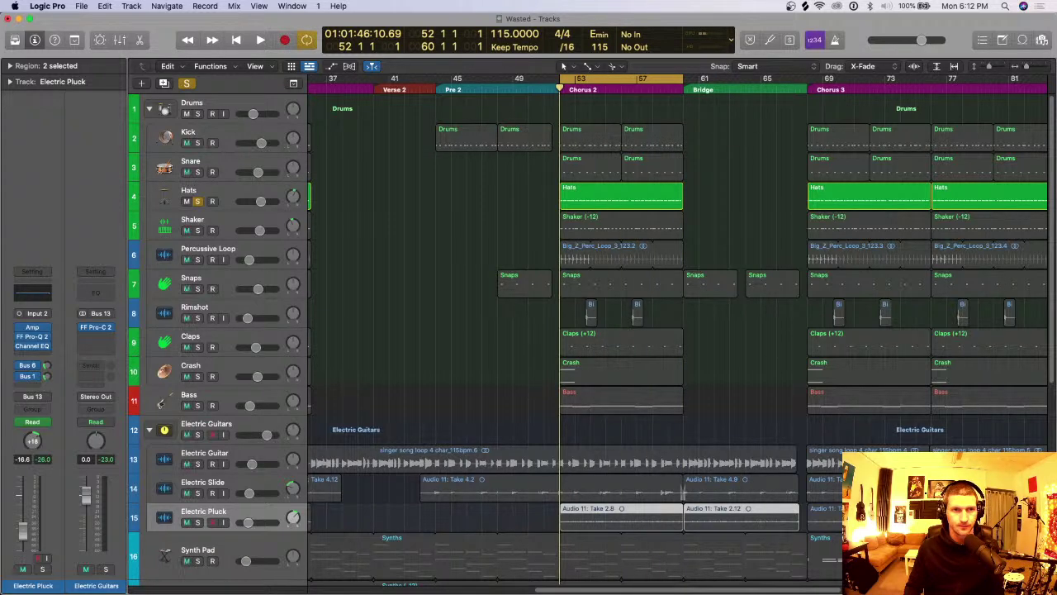
pyautogui.press('space')
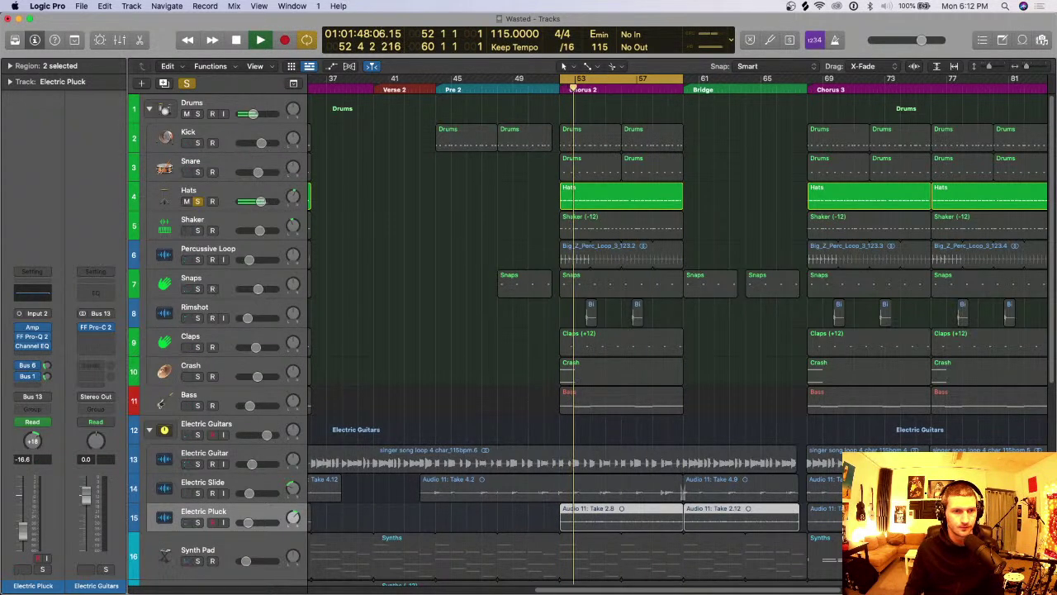
# Step: Select the Drums stack, open the Chorus 2 Hats region in the Piano Roll and examine its note pattern during playback
pyautogui.click(223, 103)
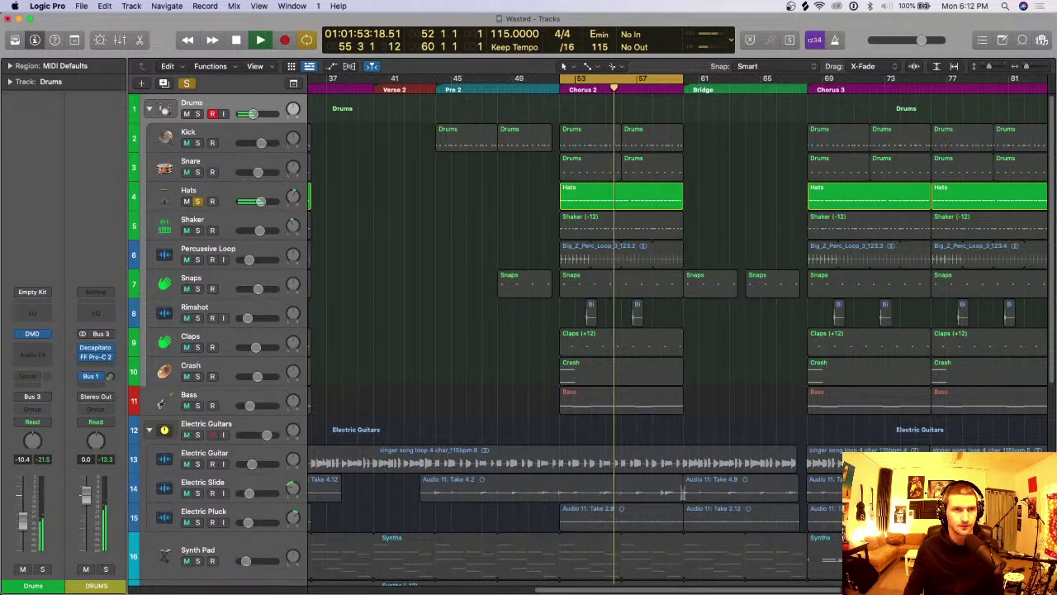
pyautogui.click(150, 108)
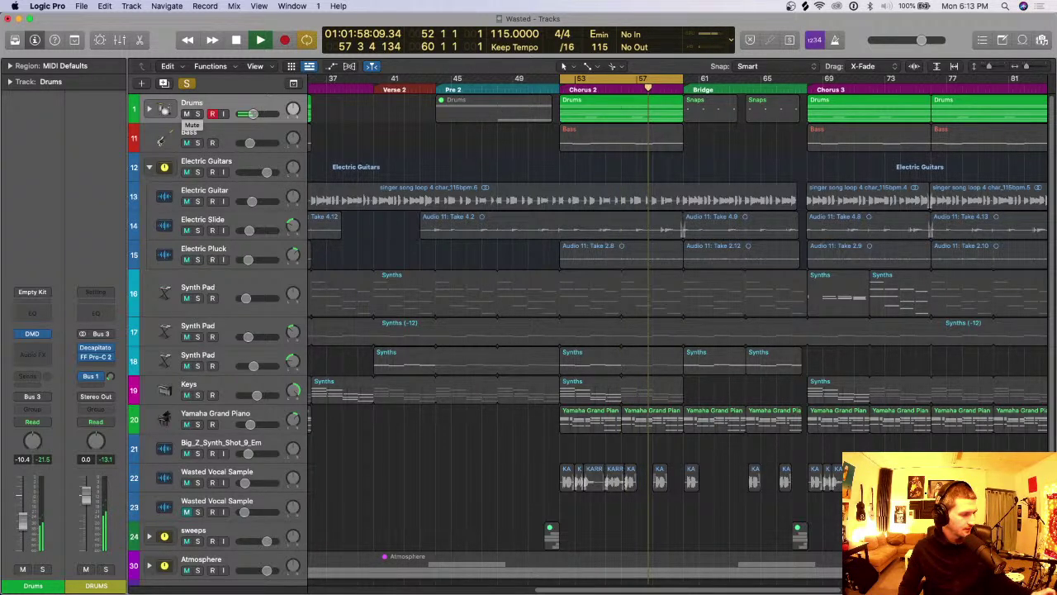
pyautogui.click(149, 110)
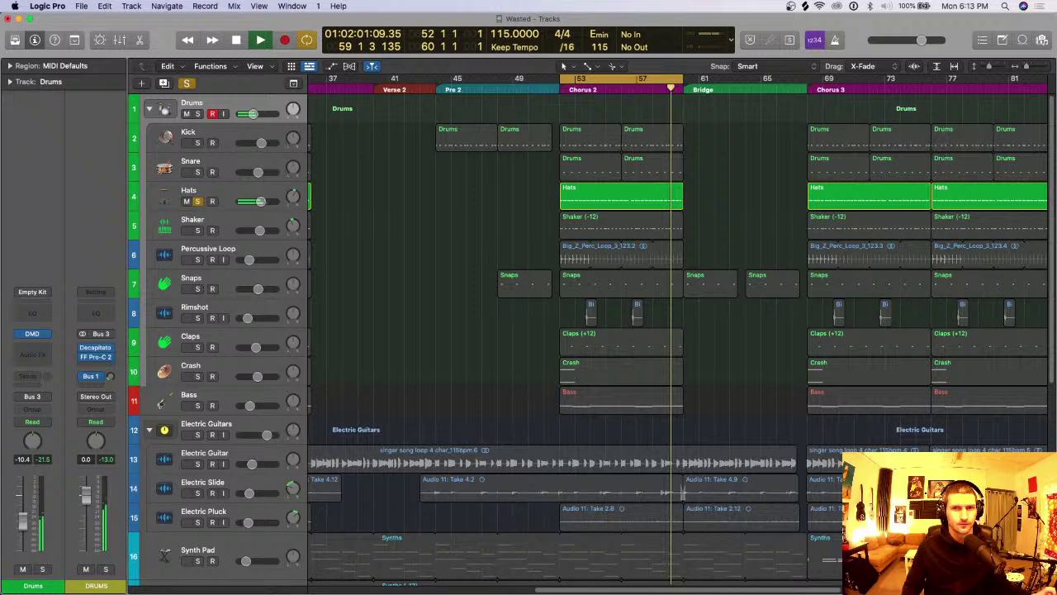
pyautogui.doubleClick(621, 195)
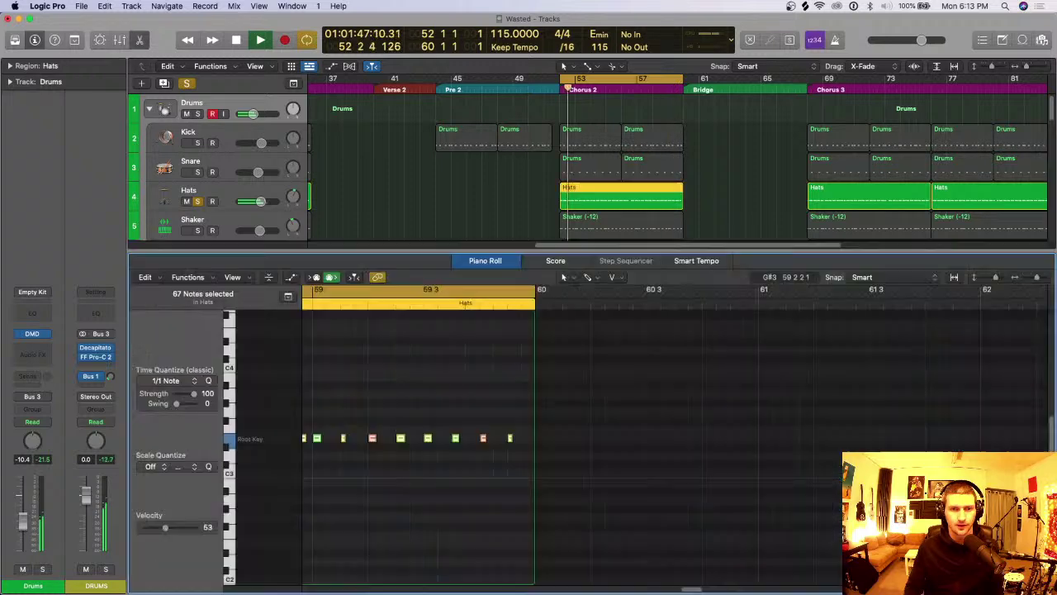
pyautogui.hscroll(-5, 529, 388)
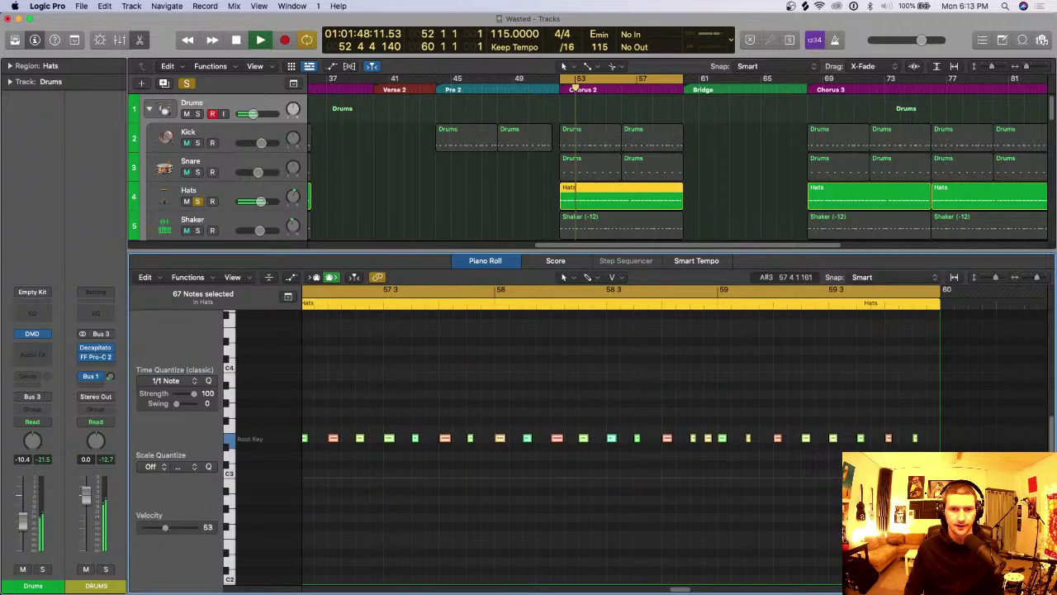
pyautogui.press('super+Left')
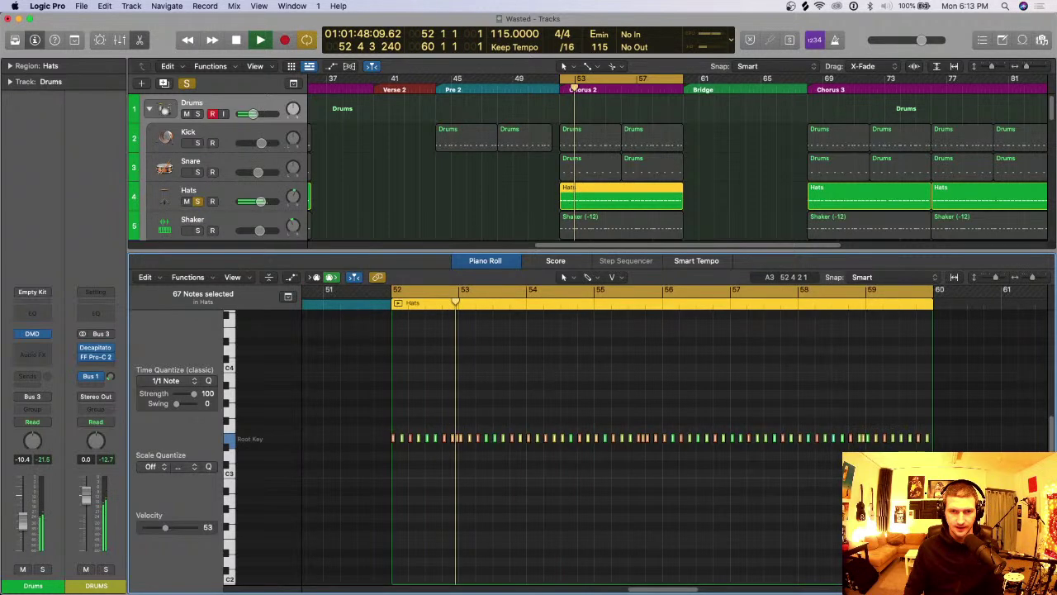
pyautogui.press('space')
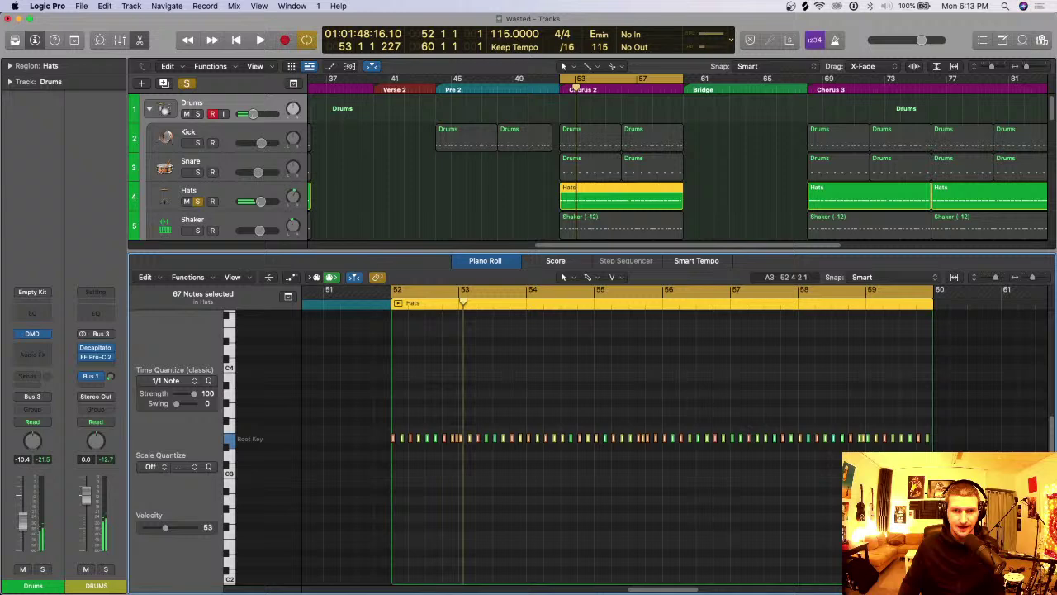
pyautogui.scroll(3, 428, 413)
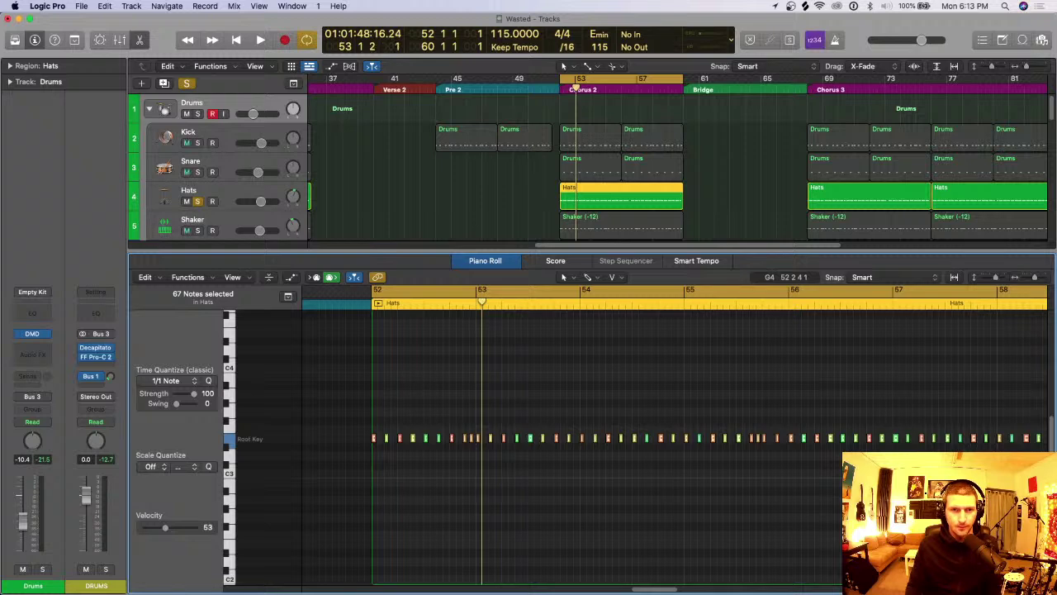
pyautogui.press('space')
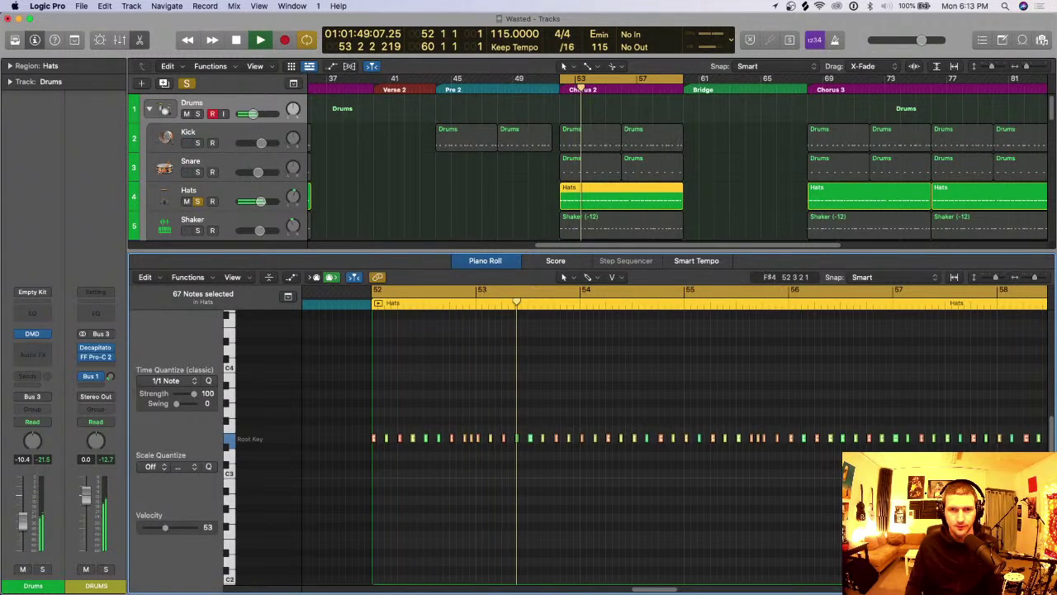
pyautogui.press('space')
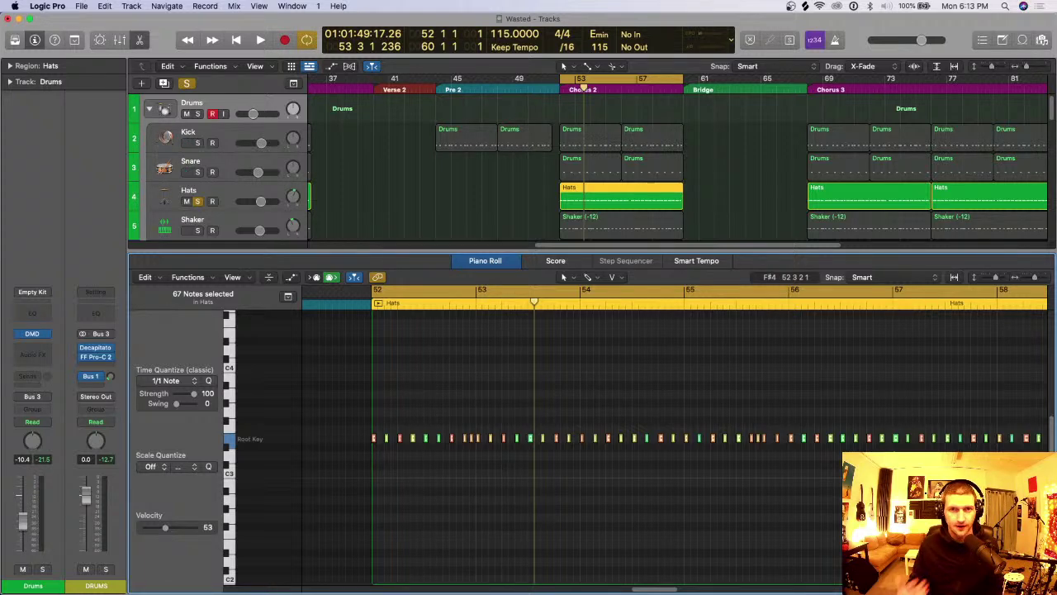
# Step: Solo the whole Drums stack, listen to it in Chorus 2 and close the Piano Roll
pyautogui.click(197, 114)
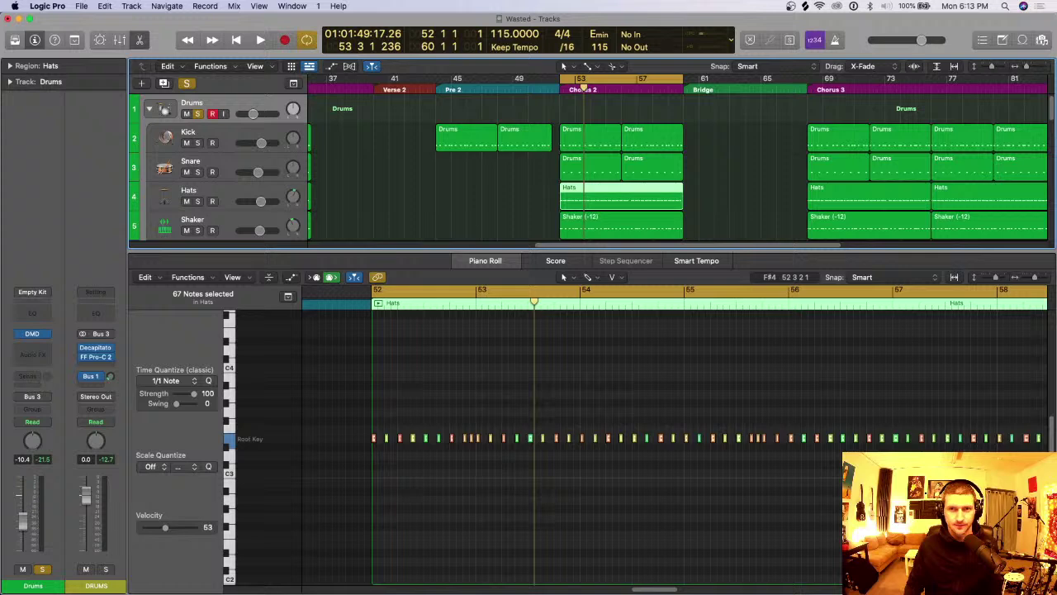
pyautogui.press('space')
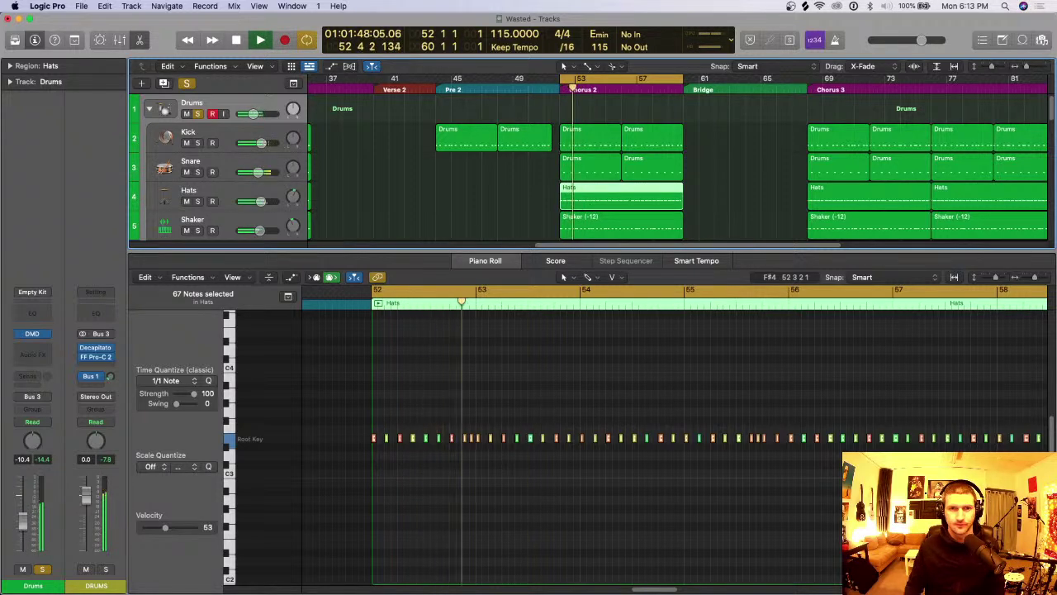
pyautogui.press('e')
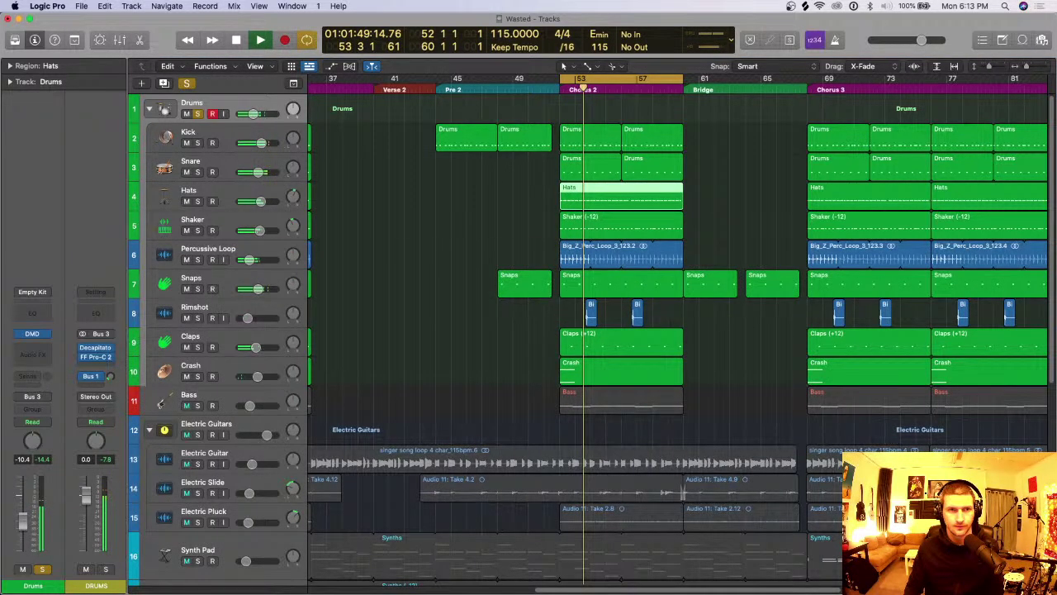
pyautogui.press('space')
# Step: Solo the Hats, Shaker and Percussive Loop tracks together, audition them in Chorus 2 and clear all solos
pyautogui.click(197, 200)
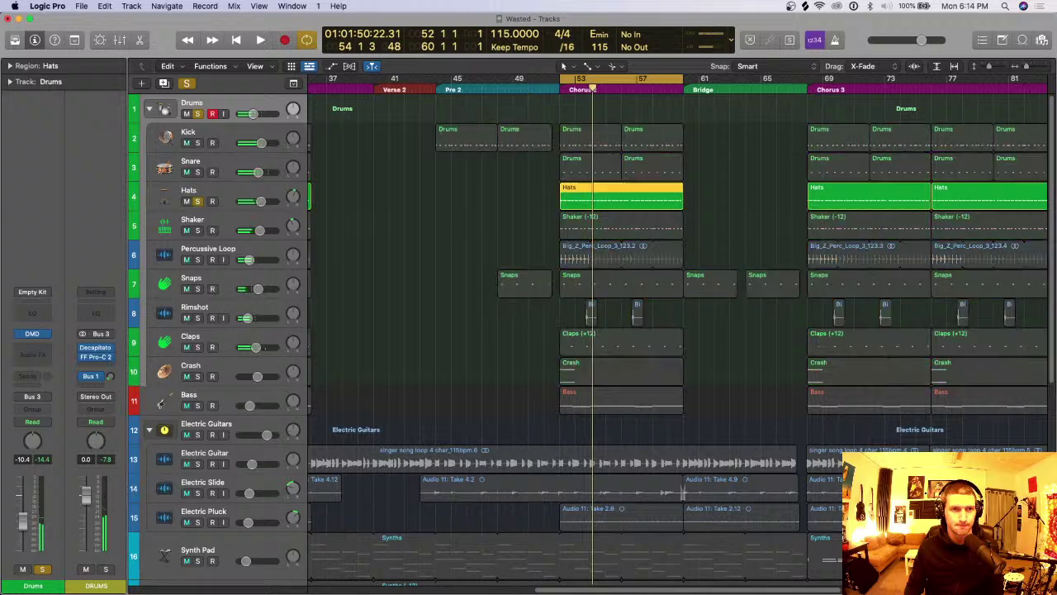
pyautogui.click(198, 231)
pyautogui.click(197, 260)
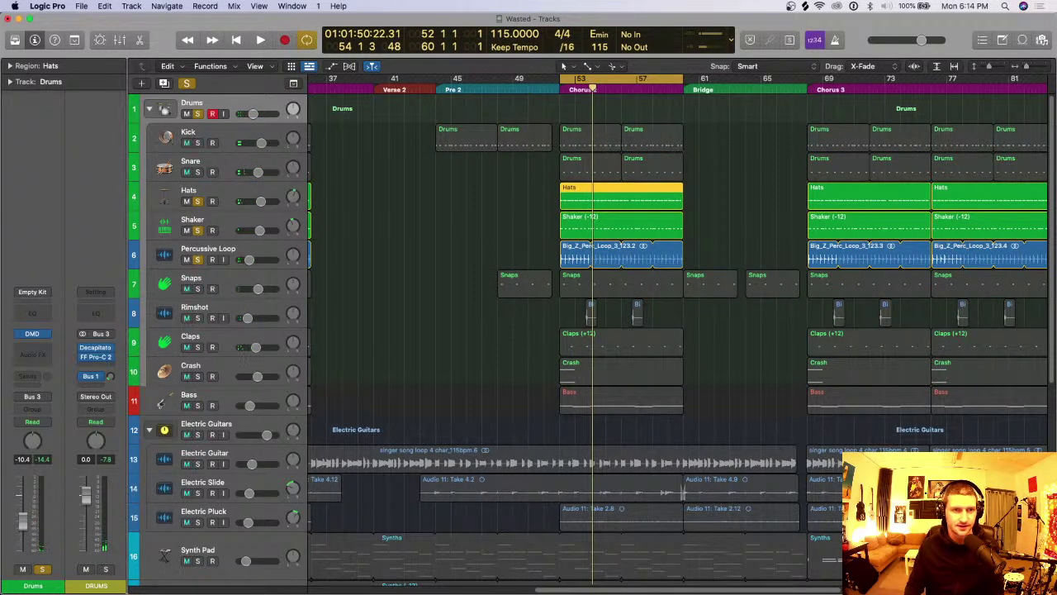
pyautogui.press('space')
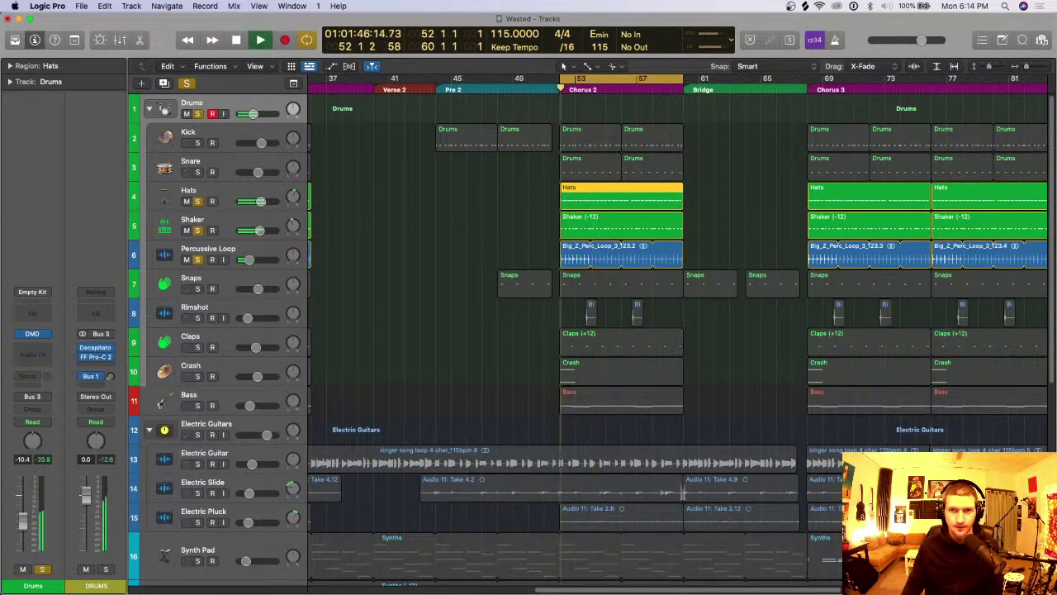
pyautogui.click(187, 83)
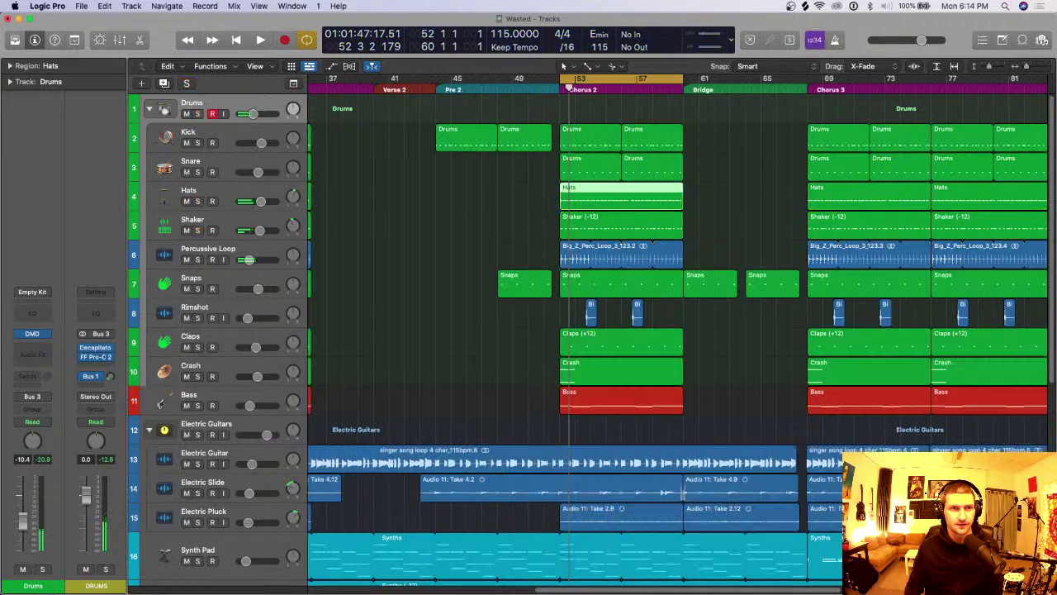
# Step: Mute the Hats, Shaker and Percussive Loop tracks and audition the remaining drums with the Drums stack soloed
pyautogui.moveTo(187, 200); pyautogui.dragTo(186, 259)
pyautogui.press('s')
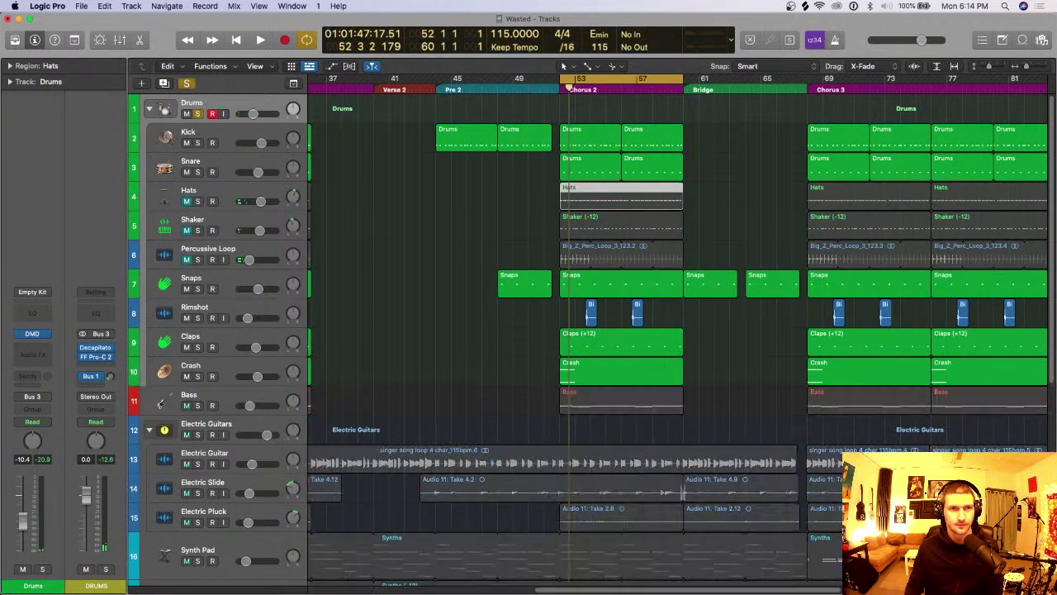
pyautogui.press('space')
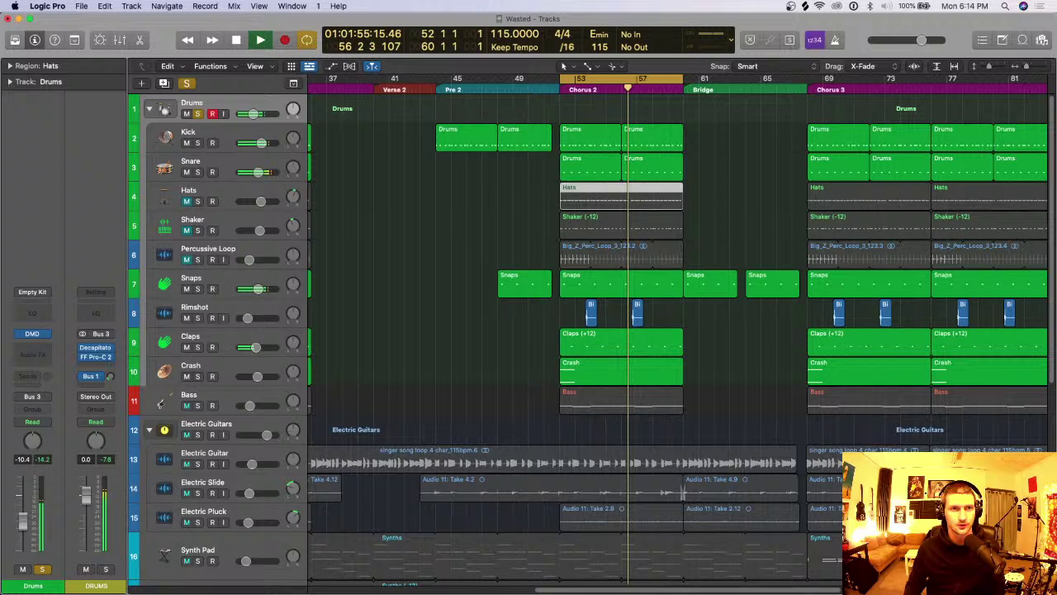
pyautogui.press('space')
# Step: Undo the mutes on Hats, Shaker and Percussive Loop and play the full soloed drum group
pyautogui.press('super+z')
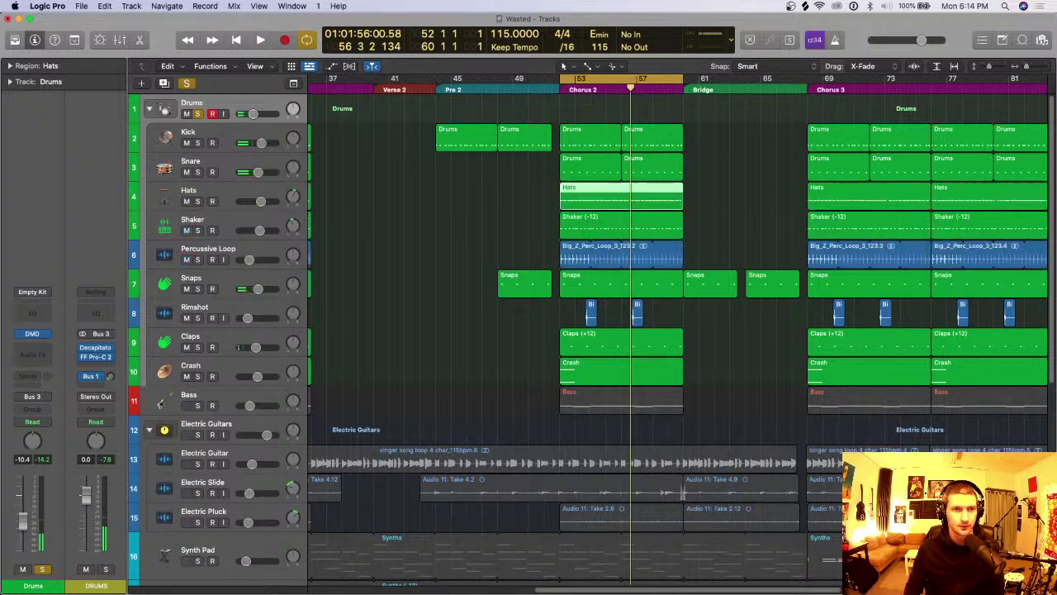
pyautogui.press('space')
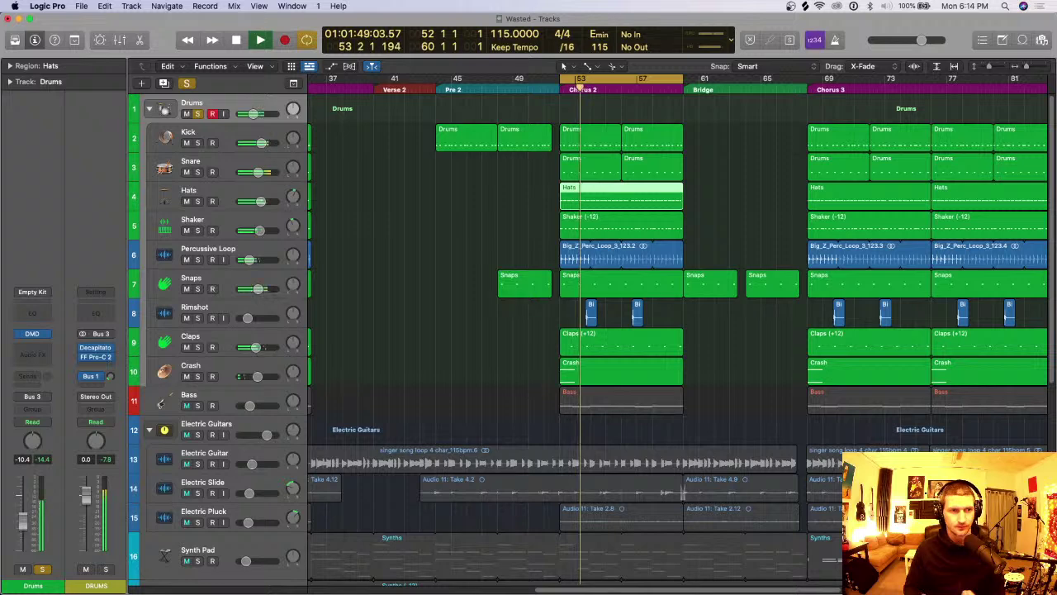
pyautogui.press('space')
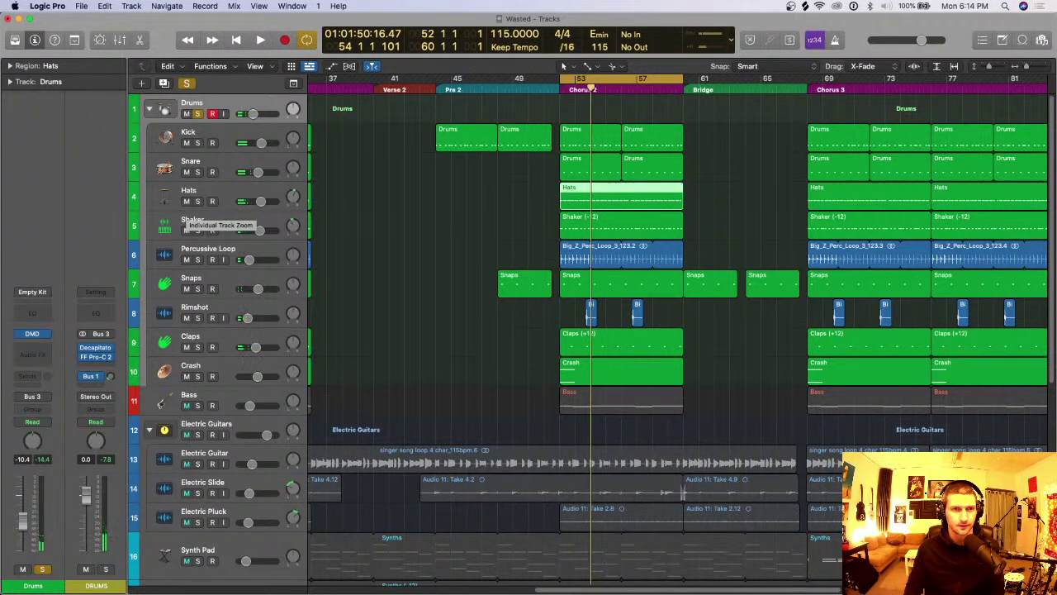
pyautogui.press('space')
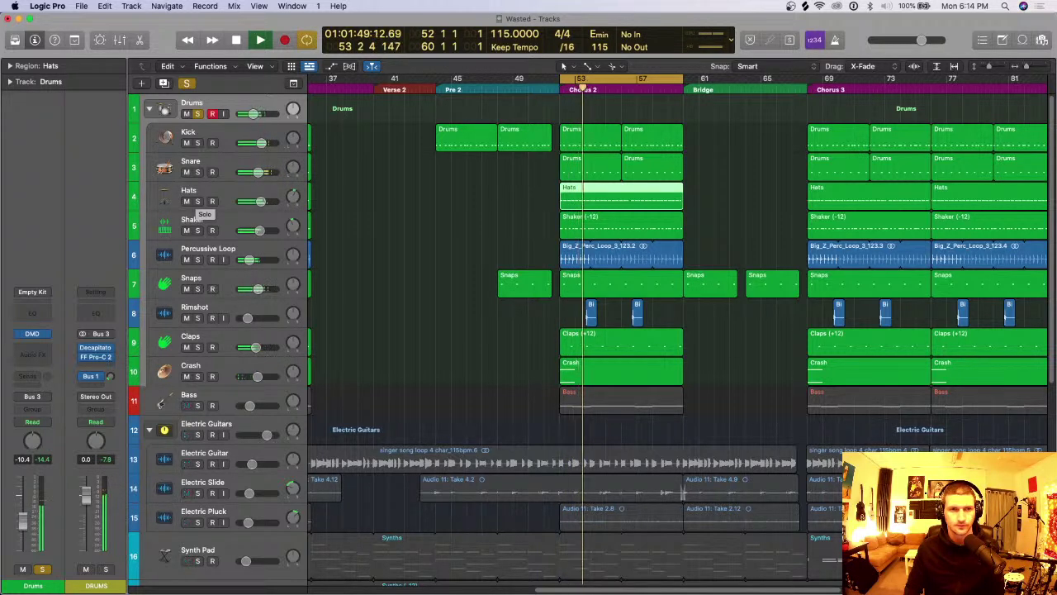
# Step: Mute Hats, Shaker and Percussive Loop during playback for comparison, stop playback and unmute the three tracks
pyautogui.moveTo(185, 200); pyautogui.dragTo(186, 259)
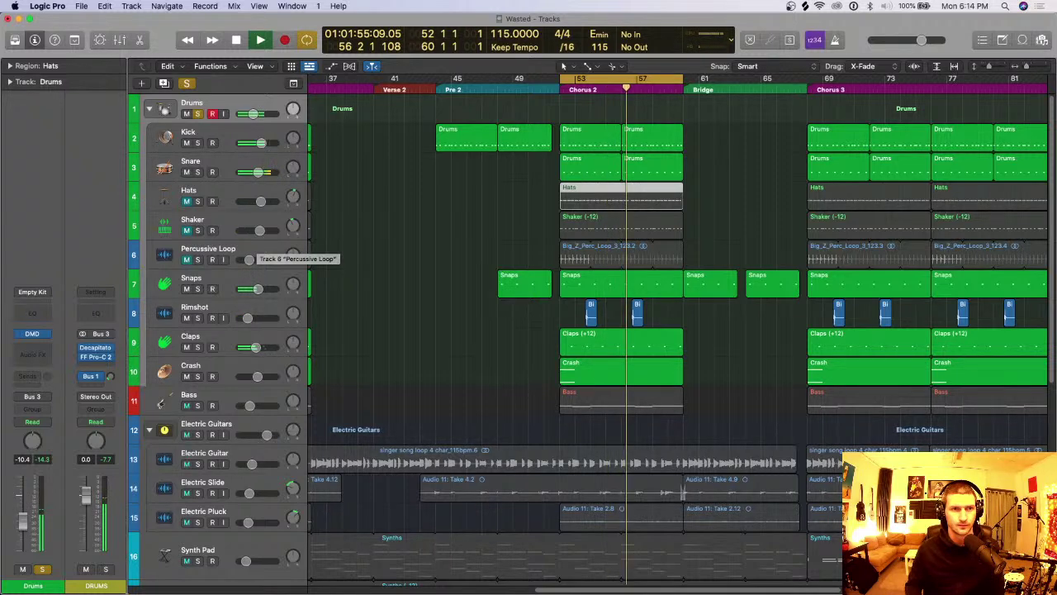
pyautogui.press('space')
pyautogui.moveTo(186, 201); pyautogui.dragTo(186, 259)
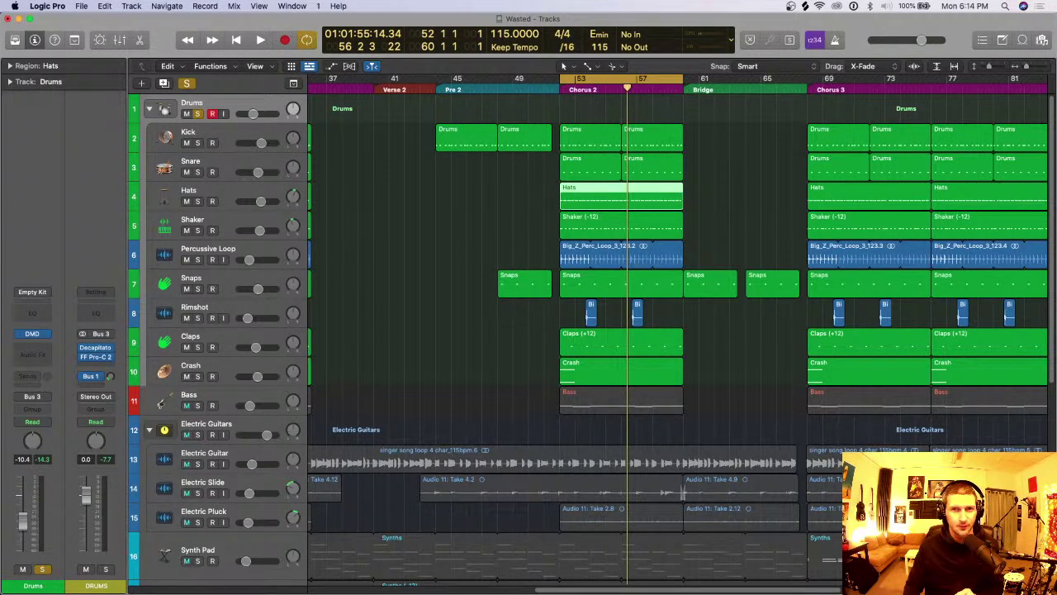
# Step: Turn off solo on the Drums stack, mute the stack and collapse it
pyautogui.press('s')
pyautogui.press('m')
pyautogui.click(149, 108)
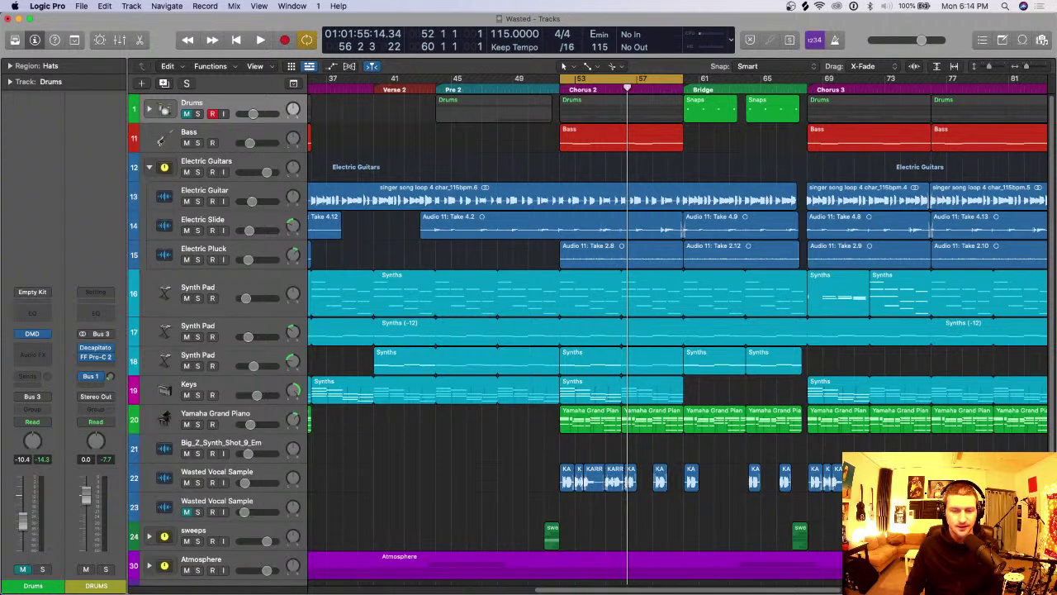
# Step: Unmute the Drums stack, solo the Electric Pluck track and play it through Chorus 2
pyautogui.press('m')
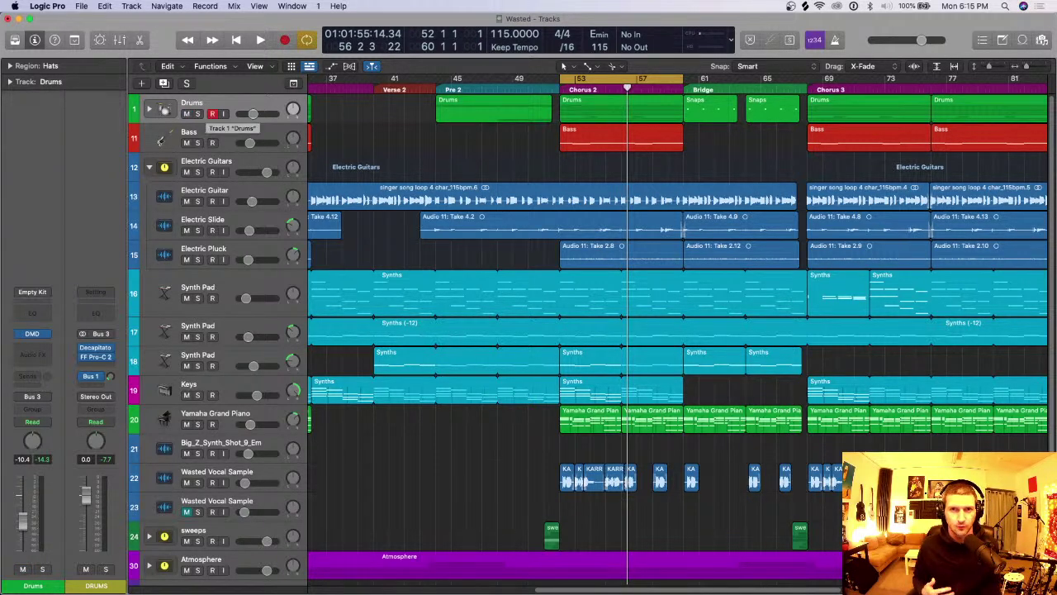
pyautogui.click(198, 259)
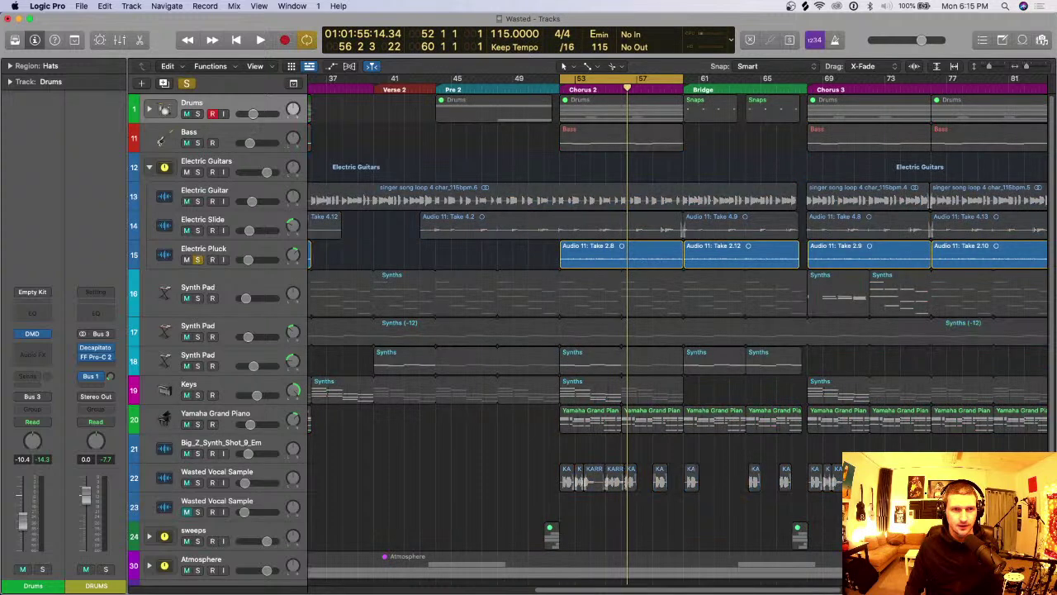
pyautogui.press('space')
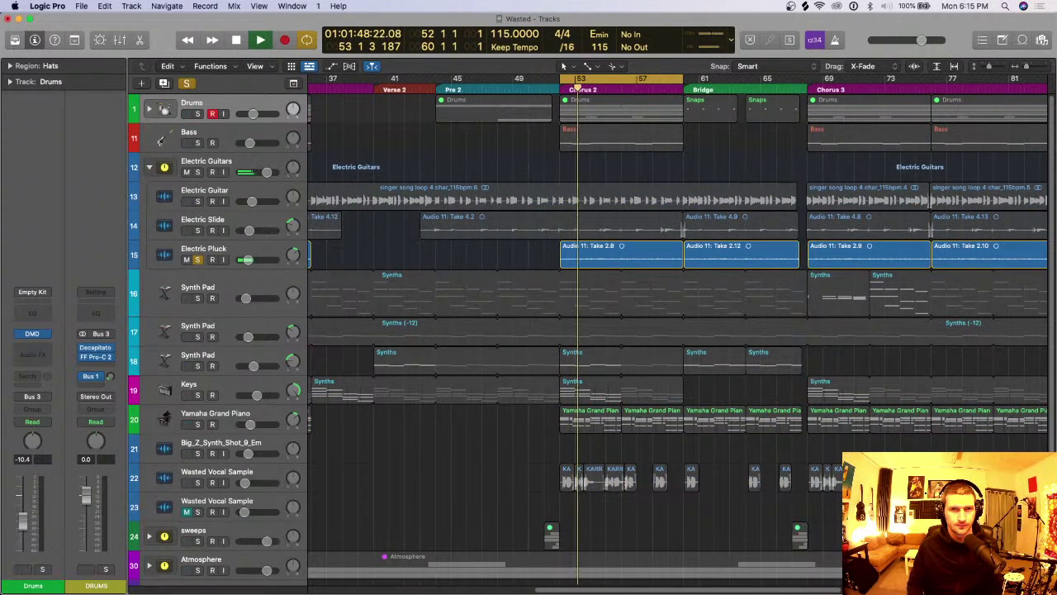
pyautogui.press('super+Down')
pyautogui.press('super+Down')
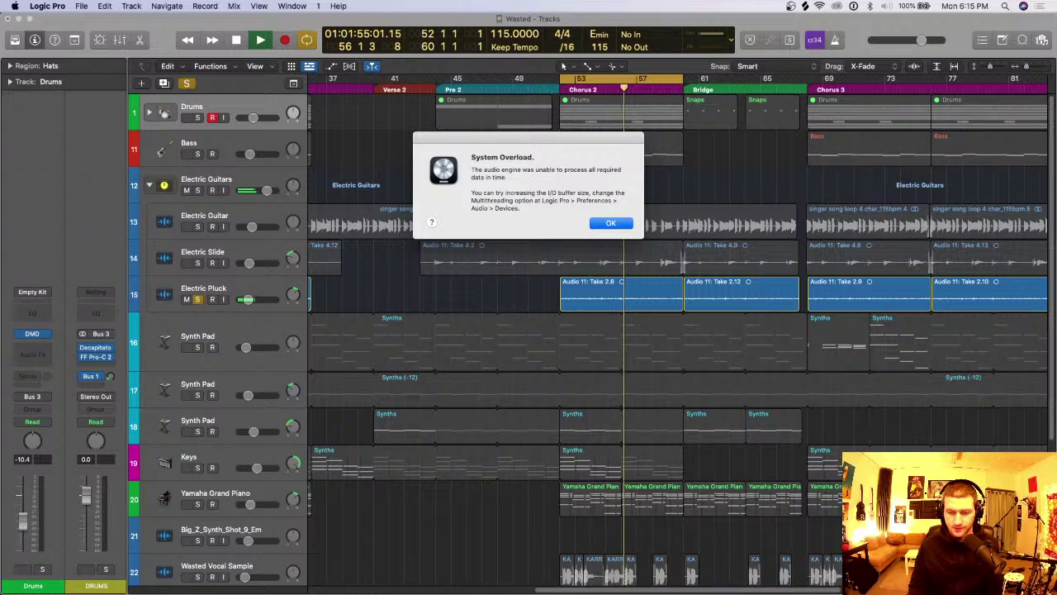
# Step: Dismiss the System Overload alert and save the project
pyautogui.press('Return')
pyautogui.press('super+s')
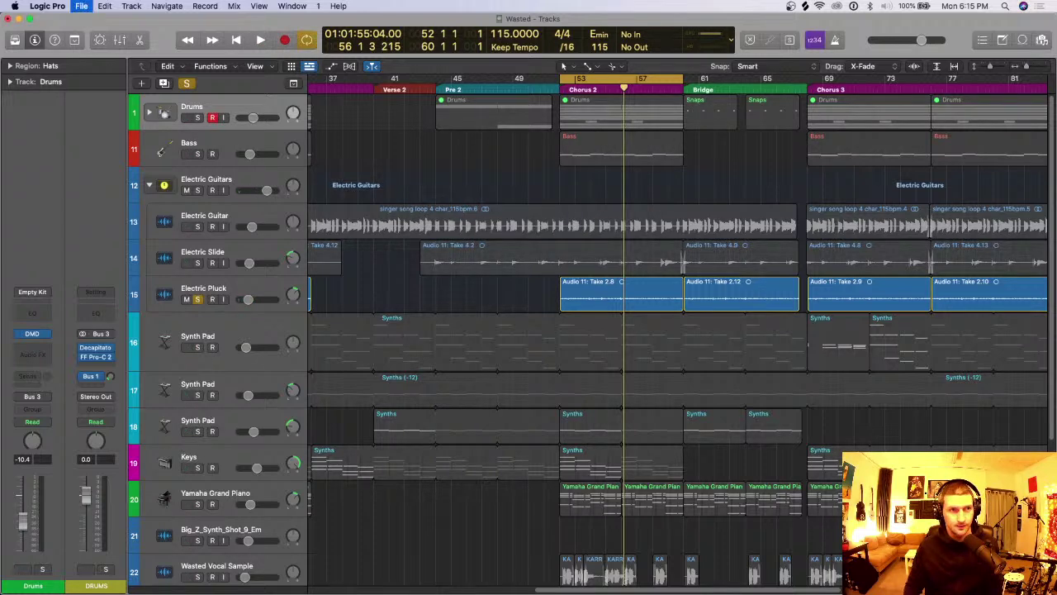
pyautogui.press('super+Tab')
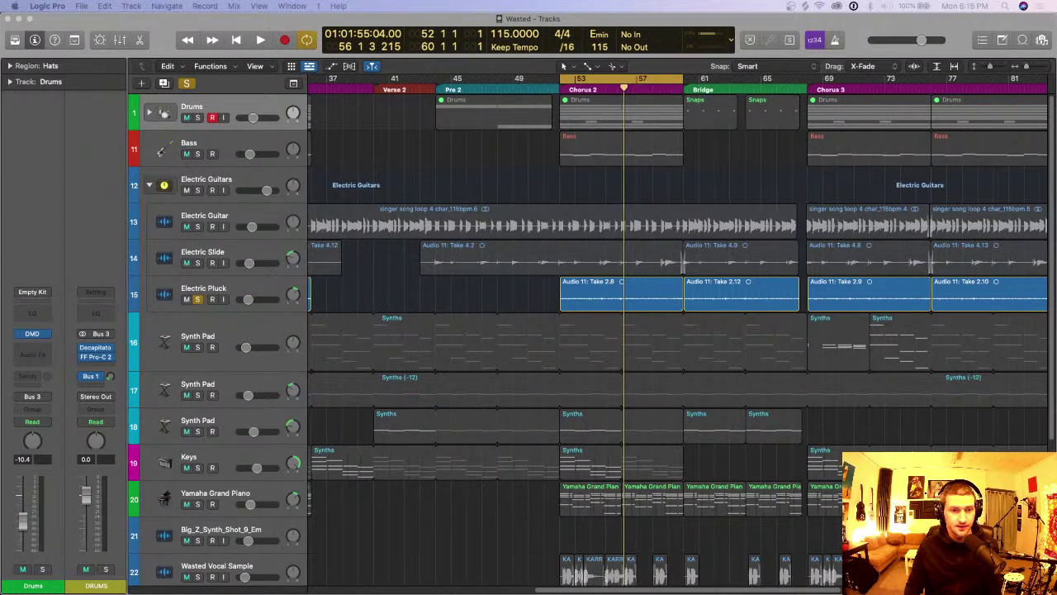
# Step: Check the available I/O buffer sizes in the audio device preferences and close them without changing anything
pyautogui.moveTo(231, 594); pyautogui.dragTo(464, 88)
pyautogui.click(450, 207)
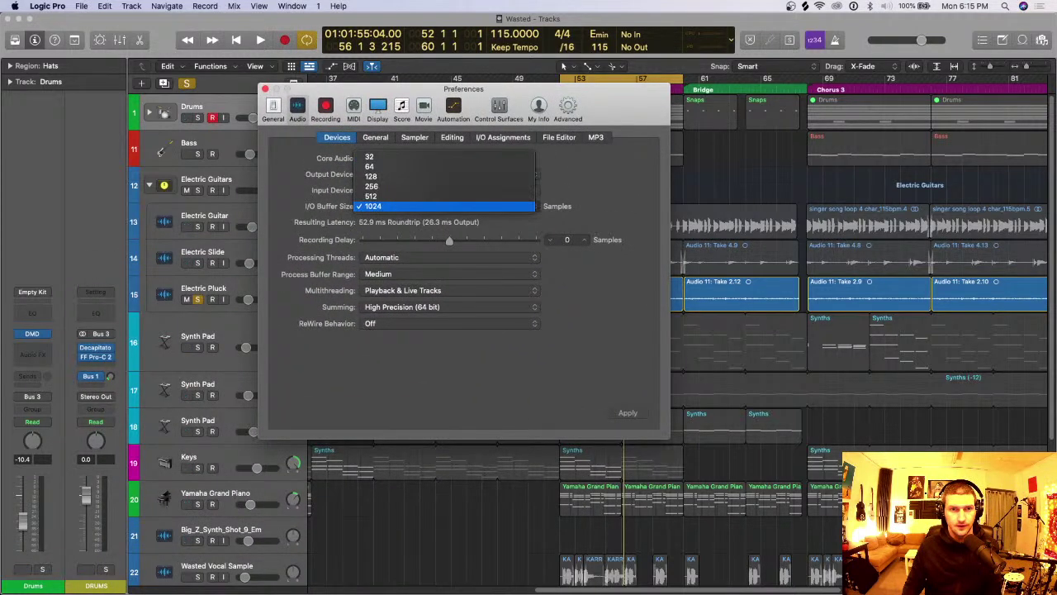
pyautogui.click(449, 207)
pyautogui.click(449, 206)
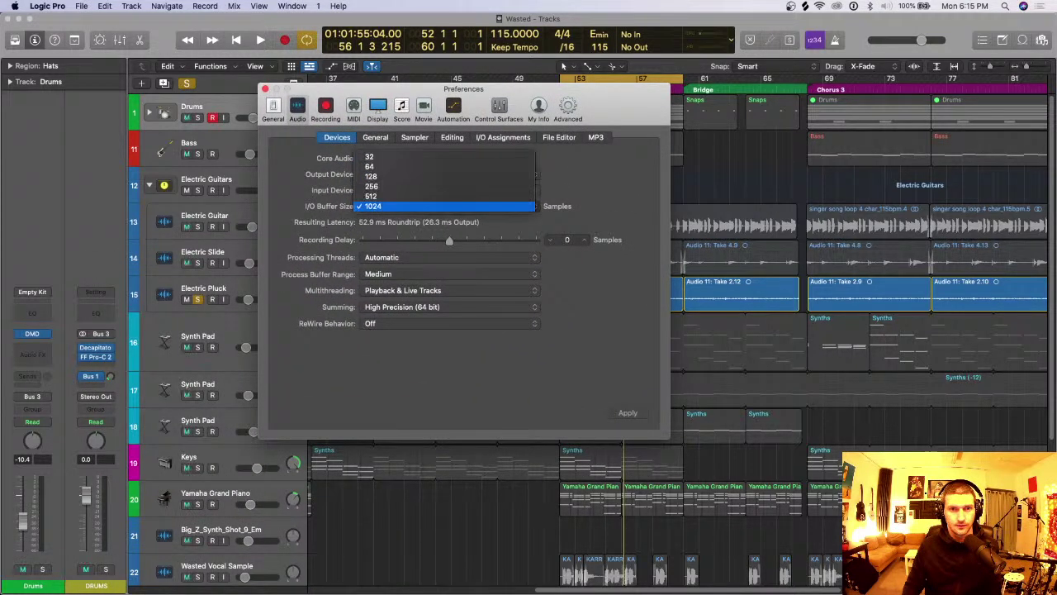
pyautogui.press('Escape')
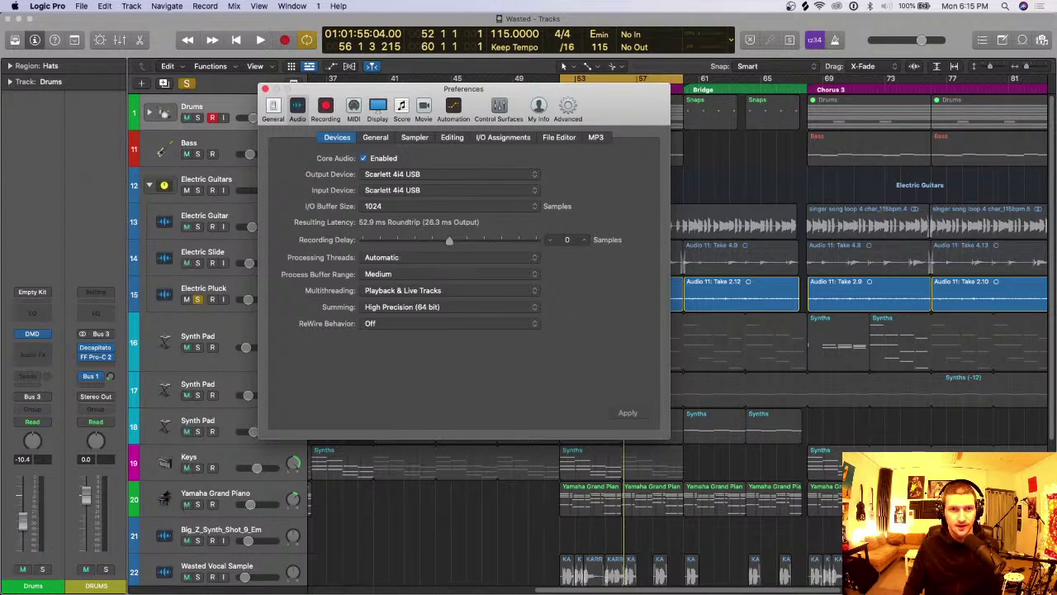
pyautogui.click(450, 206)
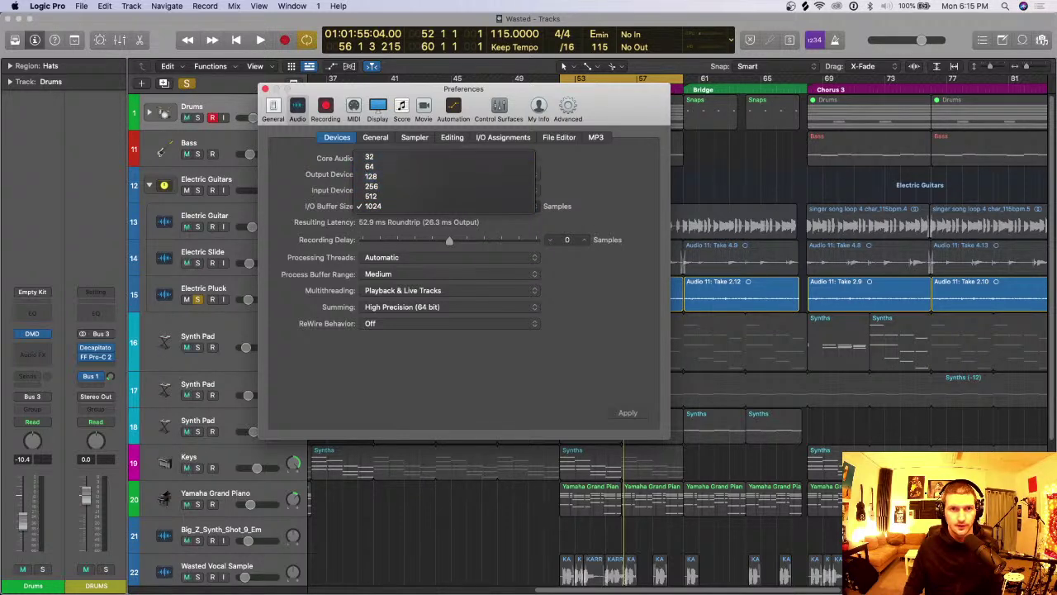
pyautogui.press('Escape')
pyautogui.click(265, 88)
pyautogui.click(81, 5)
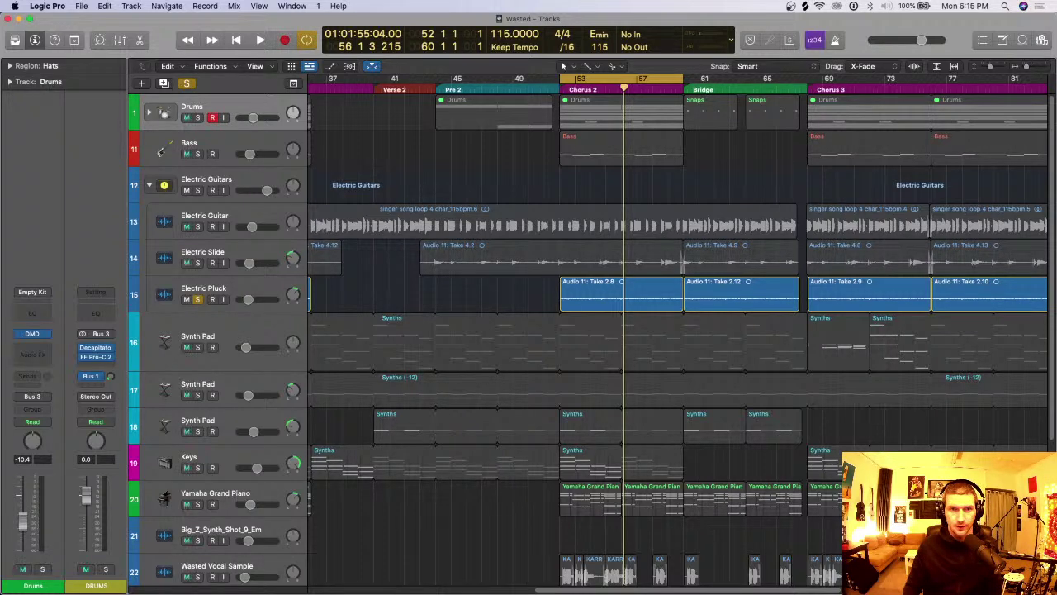
# Step: Select the Chorus 2 region on the Electric Pluck track and audition it soloed
pyautogui.hscroll(5, 678, 330)
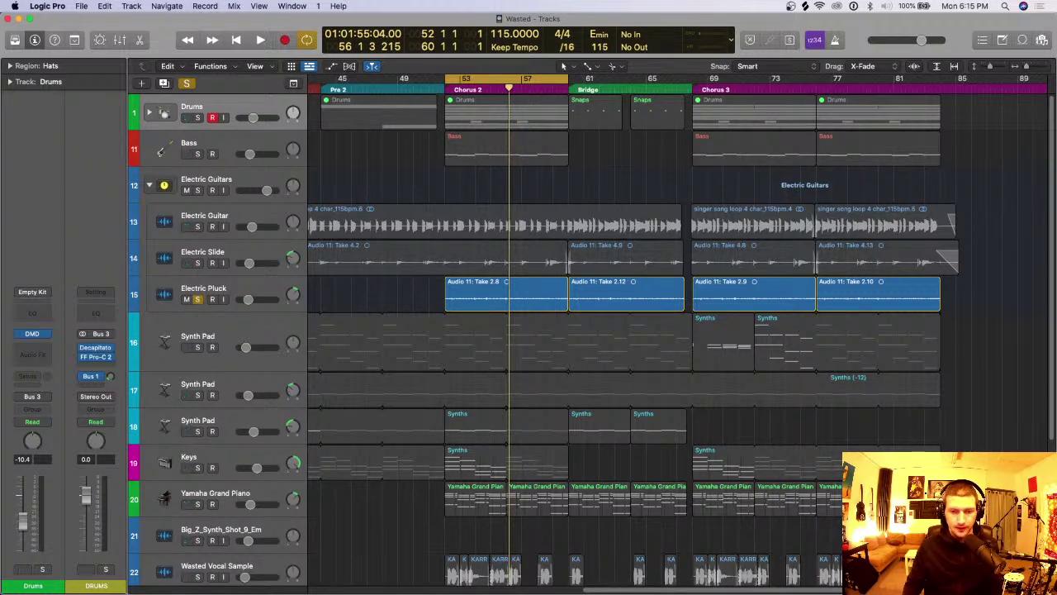
pyautogui.click(506, 294)
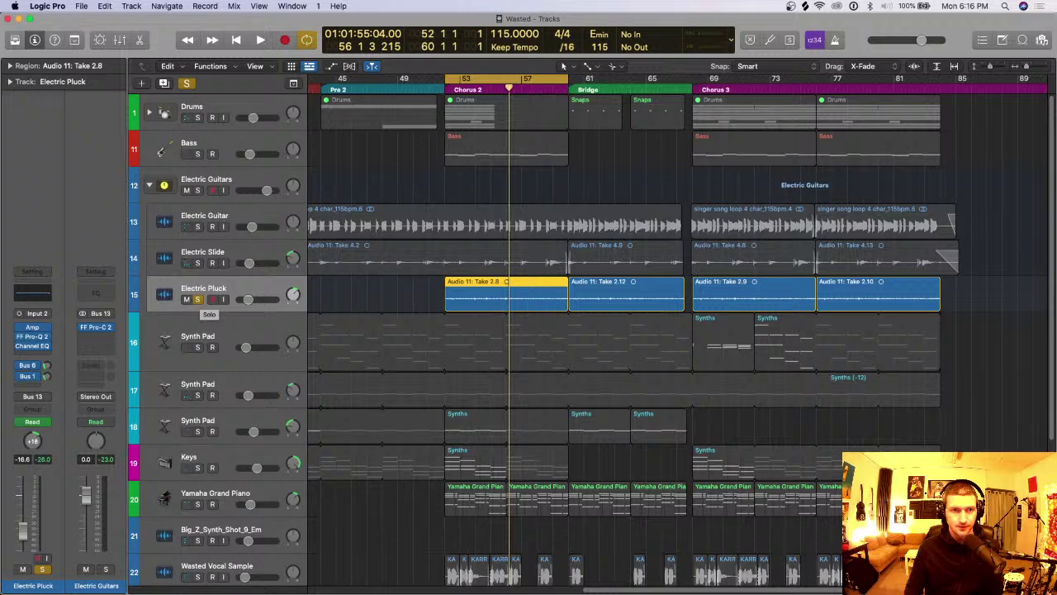
pyautogui.press('space')
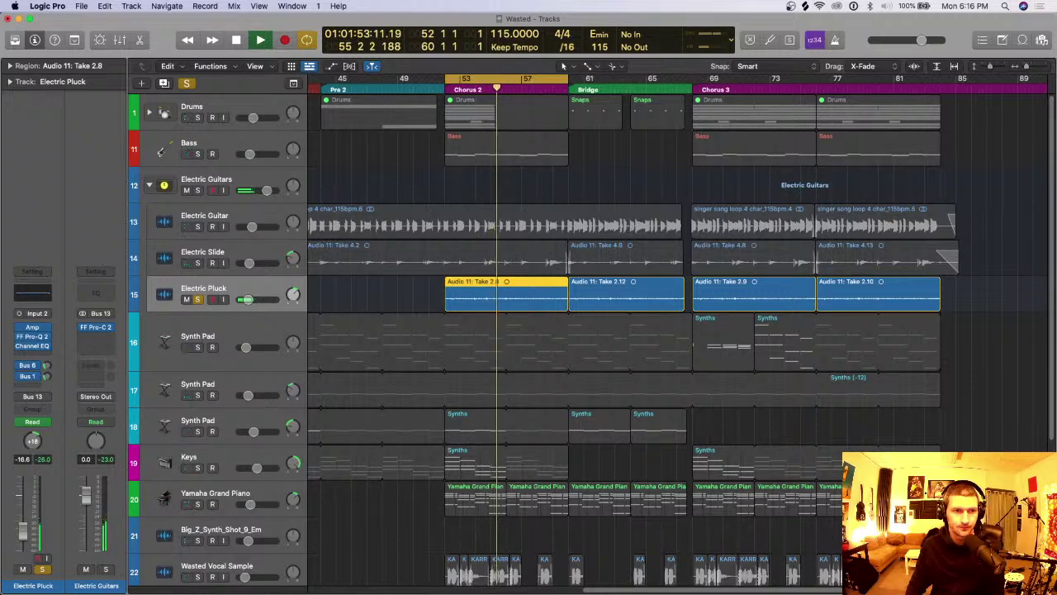
pyautogui.press('space')
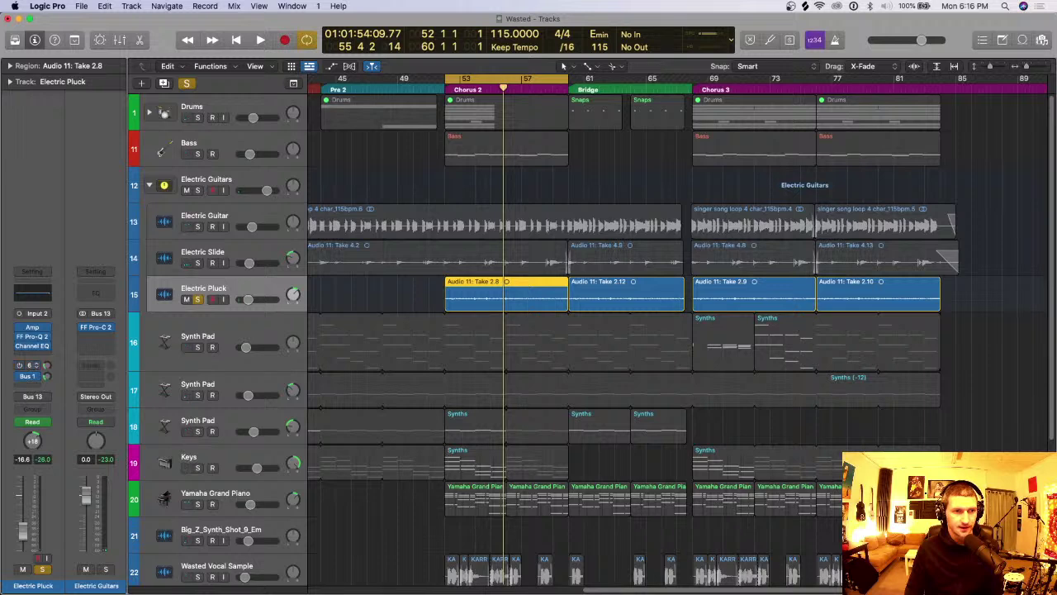
# Step: Bypass the Electric Pluck insert effects, audition the dry signal at -4.3 dB and return the track volume to -16.6 dB
pyautogui.click(82, 6)
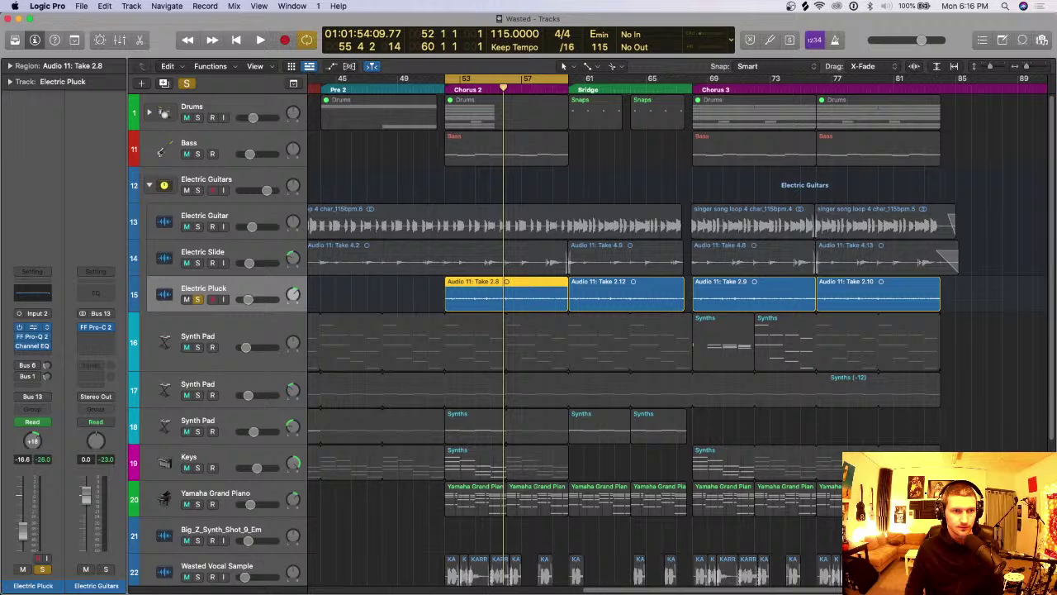
pyautogui.moveTo(20, 345); pyautogui.dragTo(20, 328)
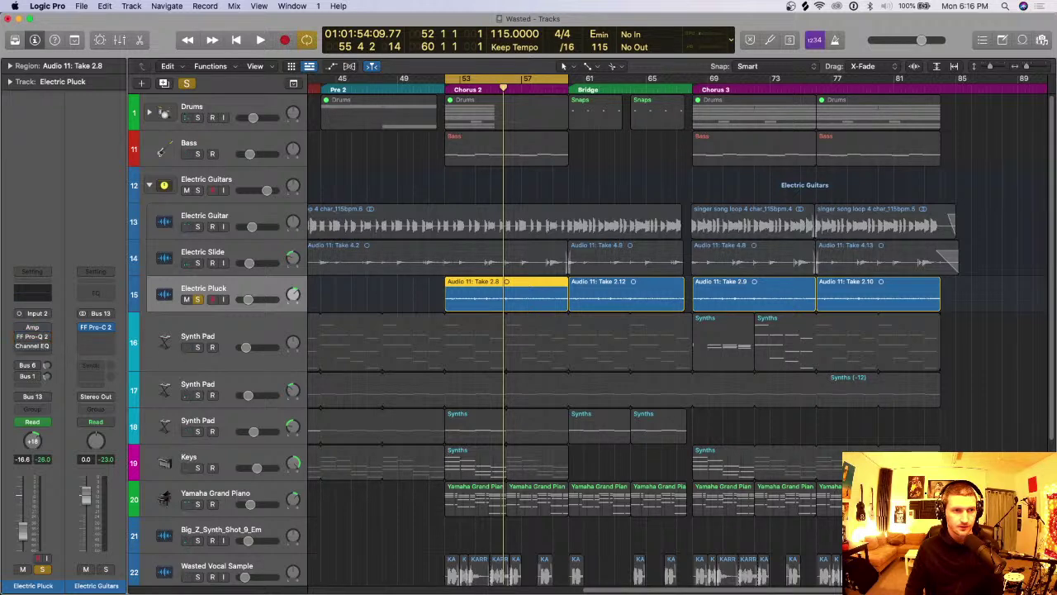
pyautogui.press('space')
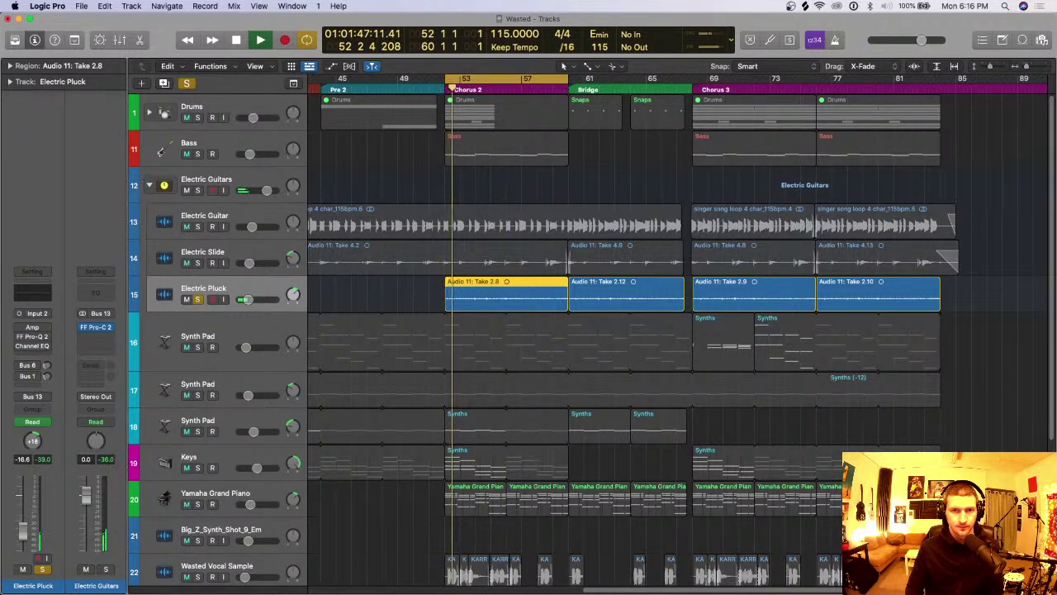
pyautogui.moveTo(248, 299); pyautogui.dragTo(259, 300)
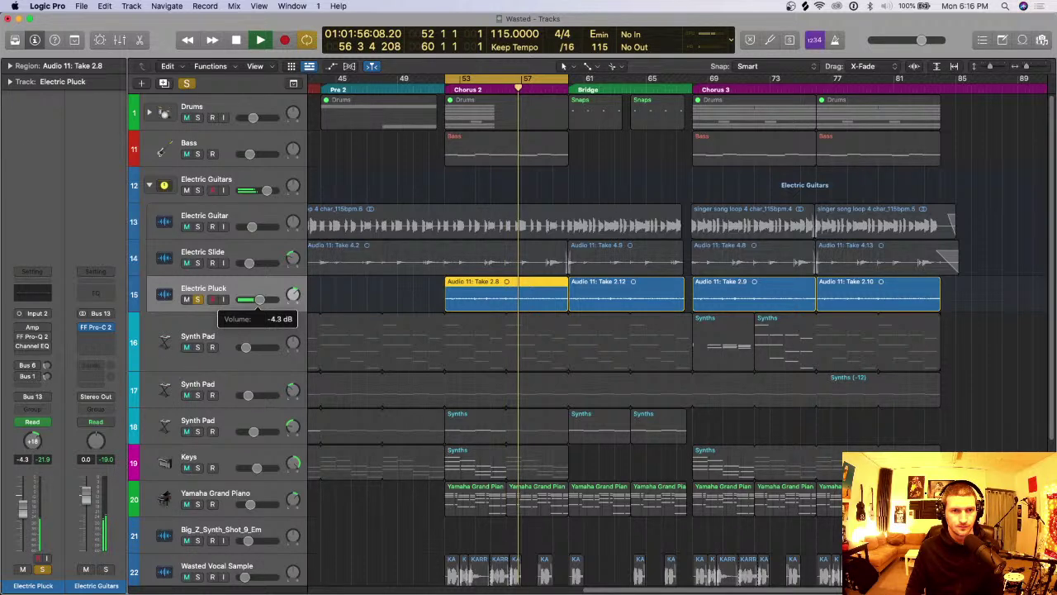
pyautogui.press('space')
pyautogui.moveTo(261, 300); pyautogui.dragTo(247, 300)
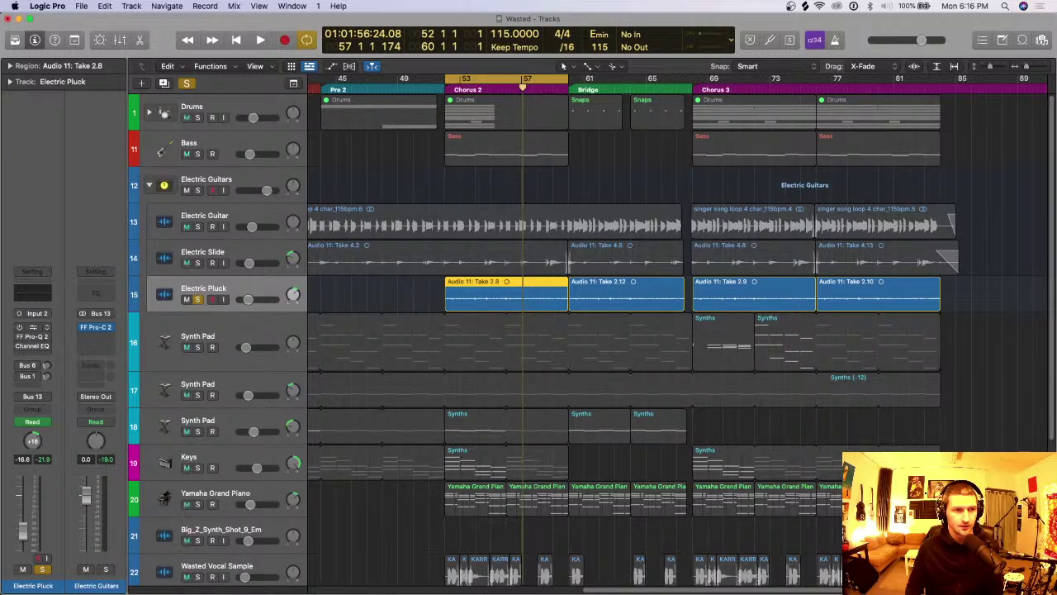
# Step: Re-enable and inspect the Amp Designer, FF Pro-Q 2 and Channel EQ settings on Electric Pluck, closing each window
pyautogui.click(33, 327)
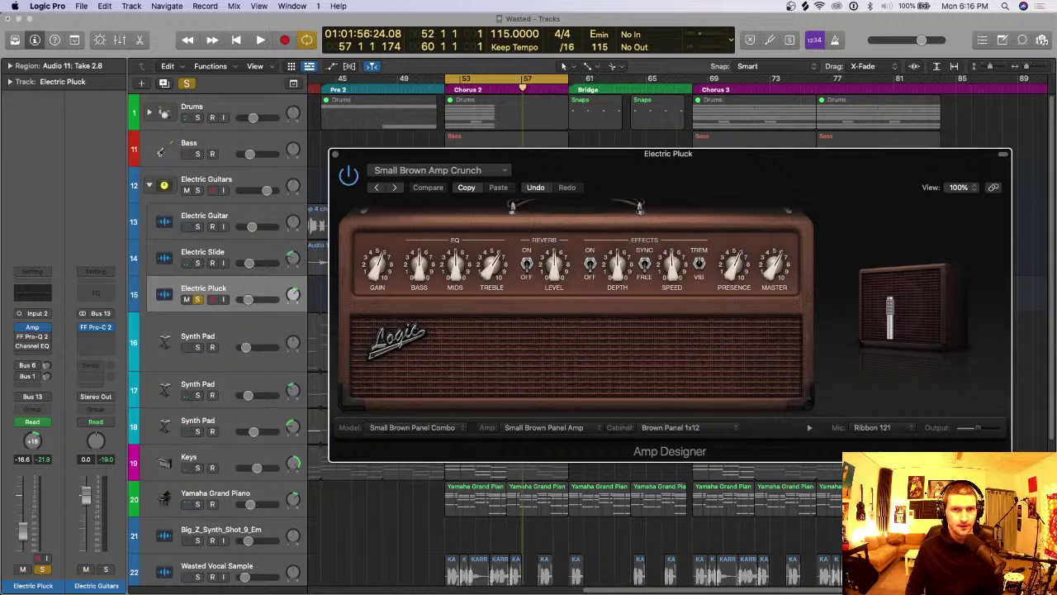
pyautogui.click(329, 151)
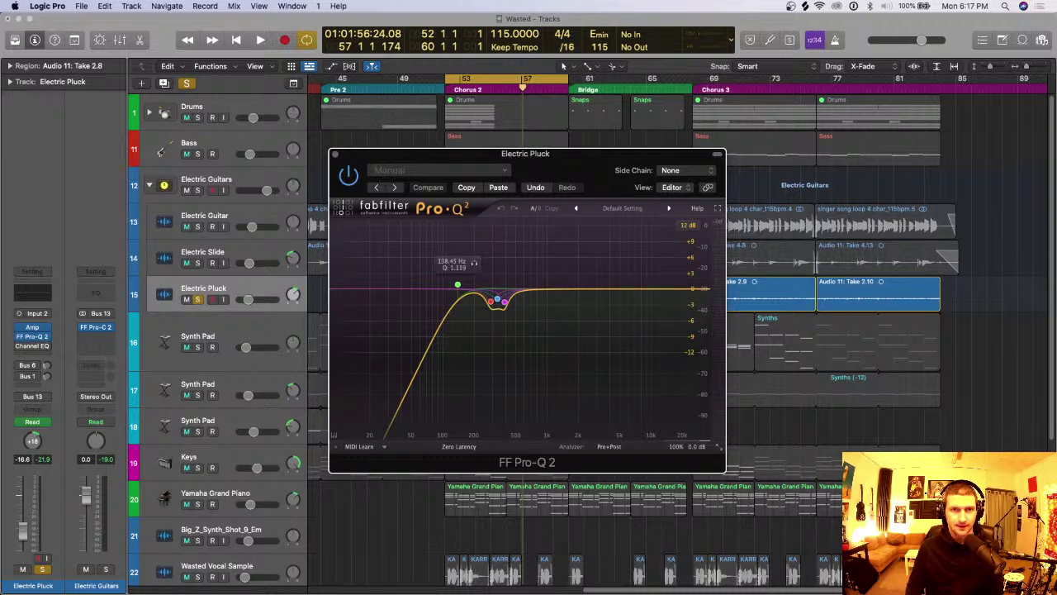
pyautogui.click(336, 154)
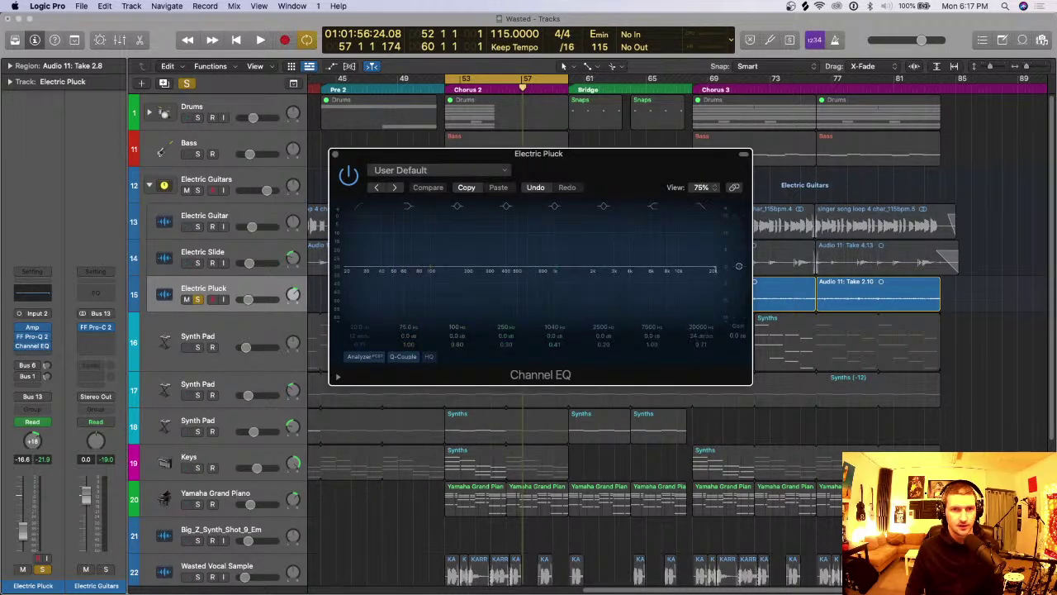
pyautogui.click(335, 154)
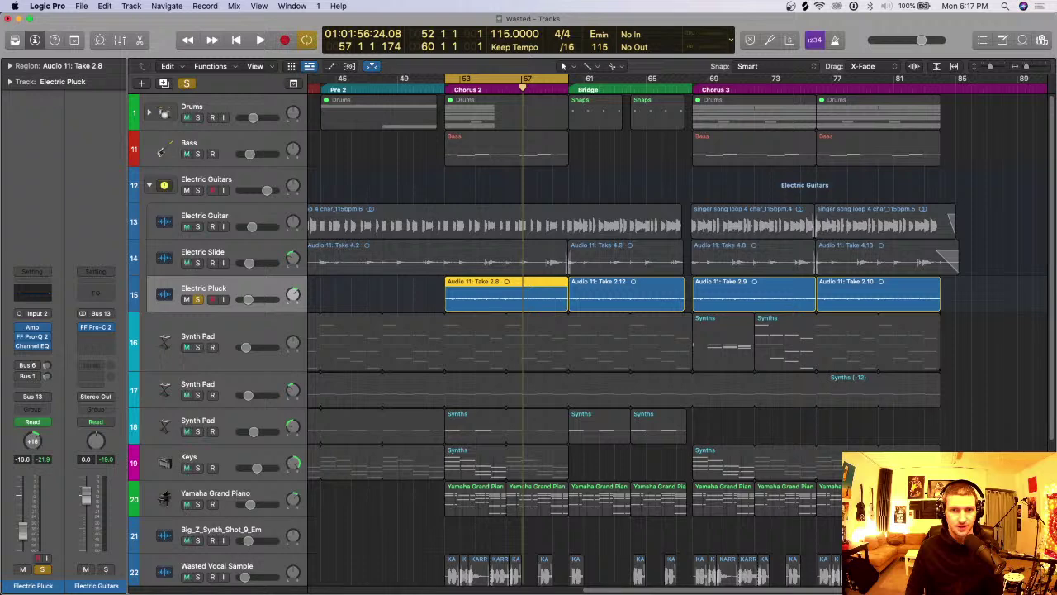
# Step: Show the track automation to examine the send automation on Electric Pluck, and hide it again
pyautogui.scroll(-1, 590, 339)
pyautogui.press('a')
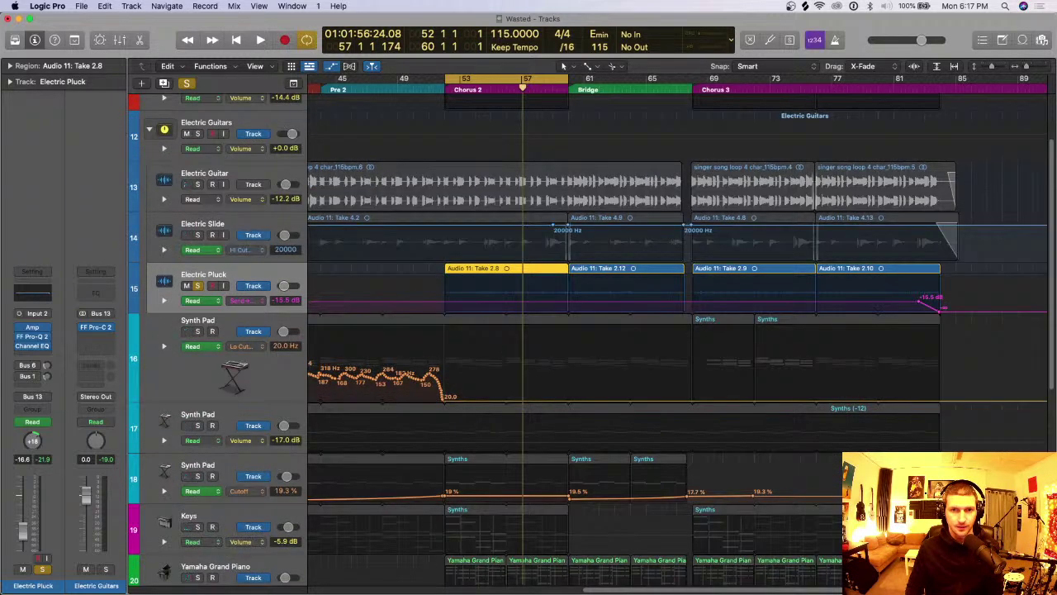
pyautogui.press('a')
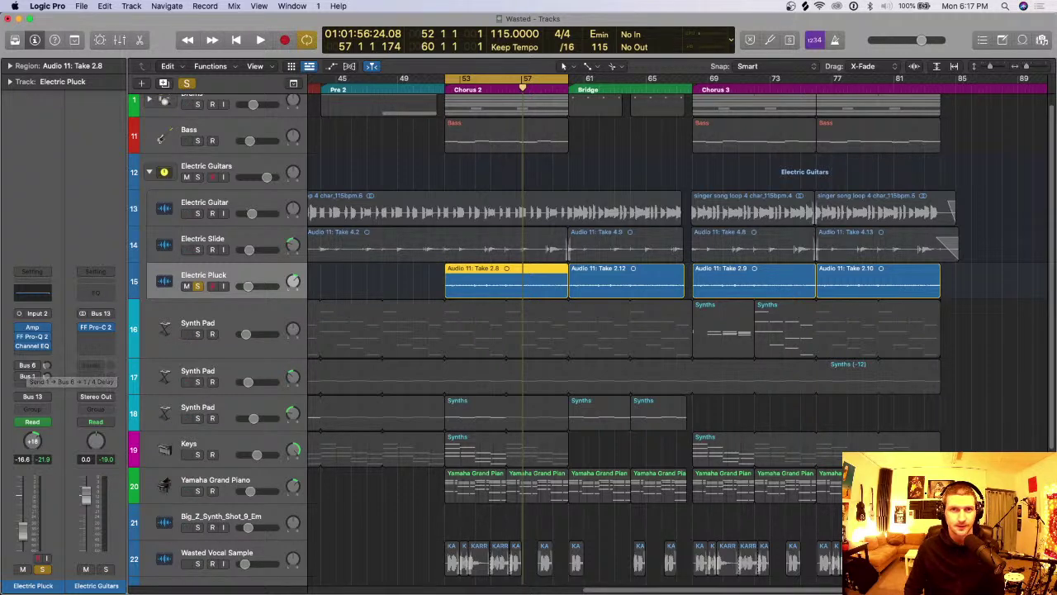
# Step: Extend the cycle area around Chorus 2 to run from bar 51 to bar 61
pyautogui.moveTo(430, 79); pyautogui.dragTo(588, 79)
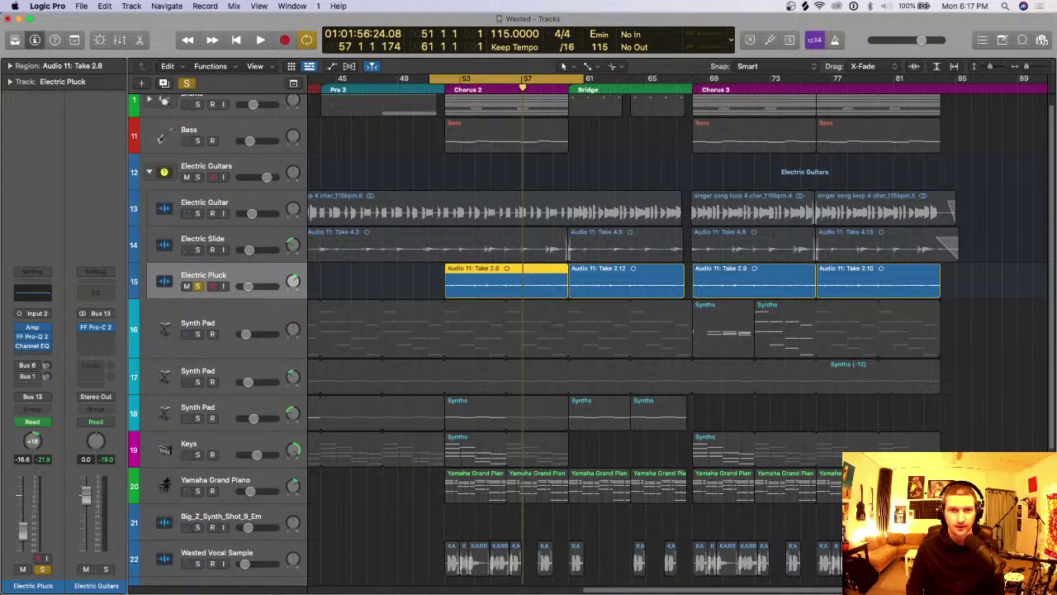
pyautogui.press('super+Down')
pyautogui.press('super+Down')
pyautogui.press('super+Down')
pyautogui.press('super+Down')
pyautogui.press('super+Down')
pyautogui.press('super+Down')
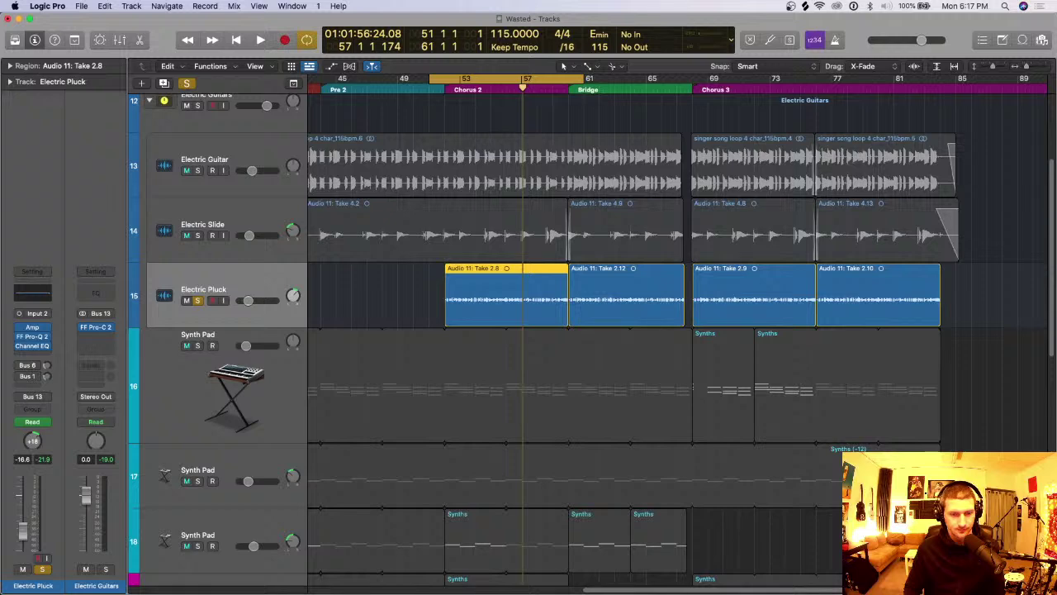
# Step: Create a new audio track below Electric Pluck and copy the Chorus 2 pluck region onto it
pyautogui.click(131, 6)
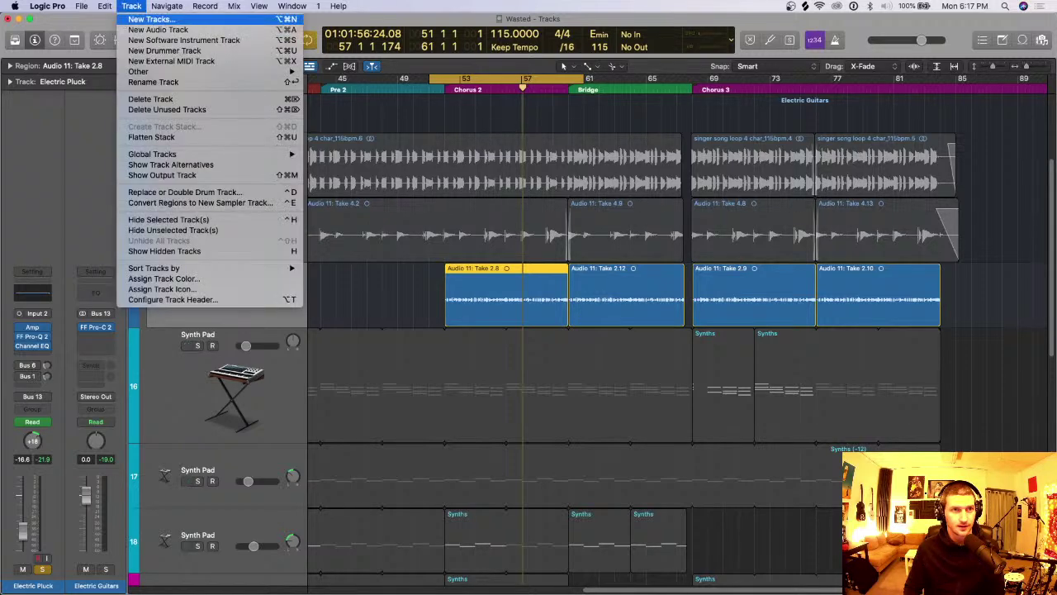
pyautogui.click(152, 30)
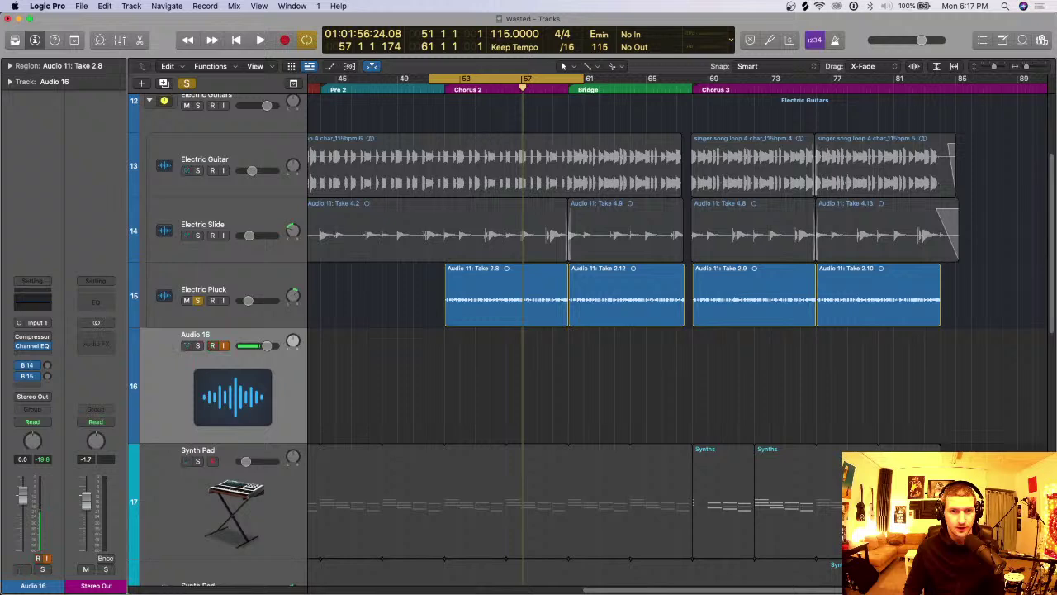
pyautogui.moveTo(491, 310); pyautogui.dragTo(491, 434)
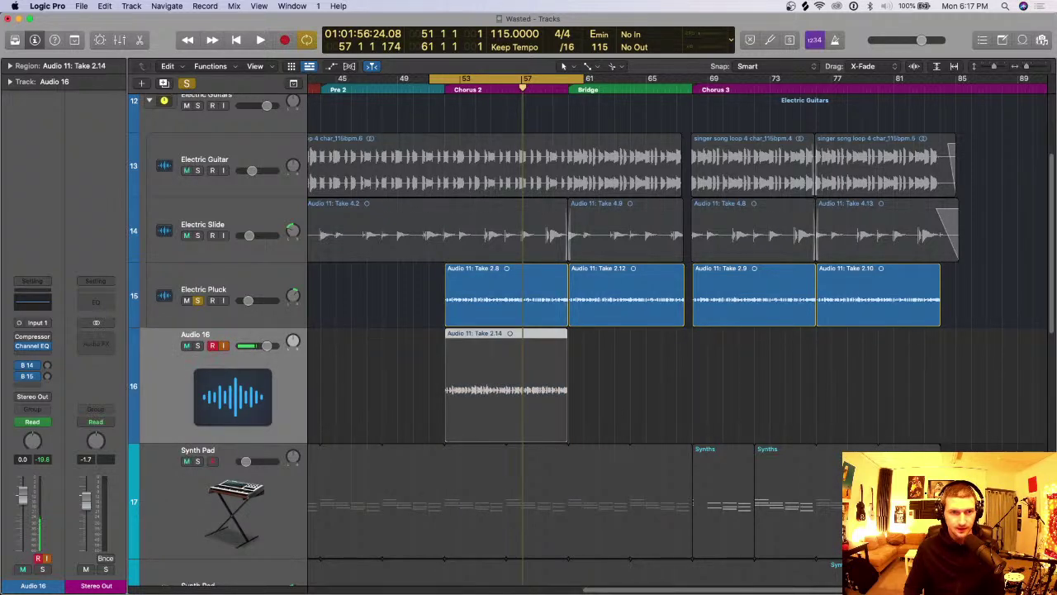
# Step: Solo the new audio track instead of Electric Pluck and reset its channel strip to clear the default plug-ins and sends
pyautogui.click(197, 345)
pyautogui.click(198, 301)
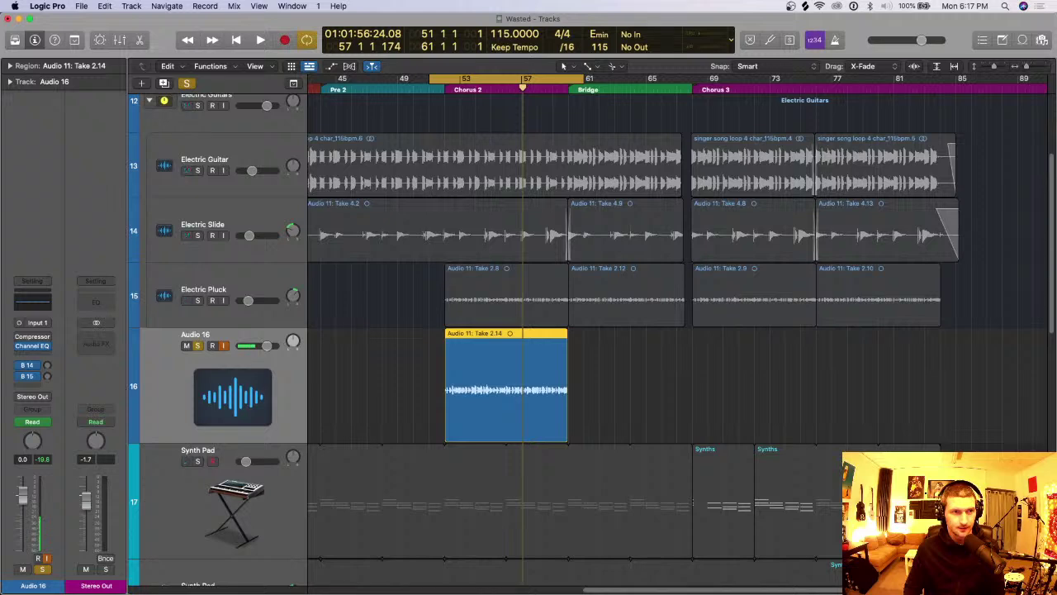
pyautogui.click(32, 281)
pyautogui.click(55, 407)
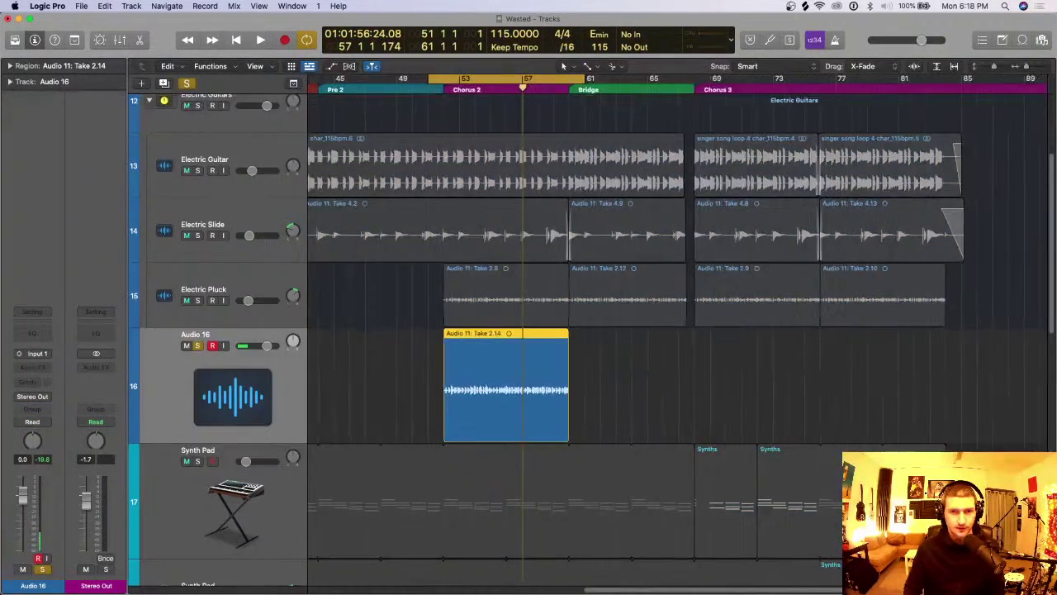
# Step: Add a Channel EQ followed by a Compressor to the Audio 16 track and close both plug-in windows
pyautogui.press('super+Right')
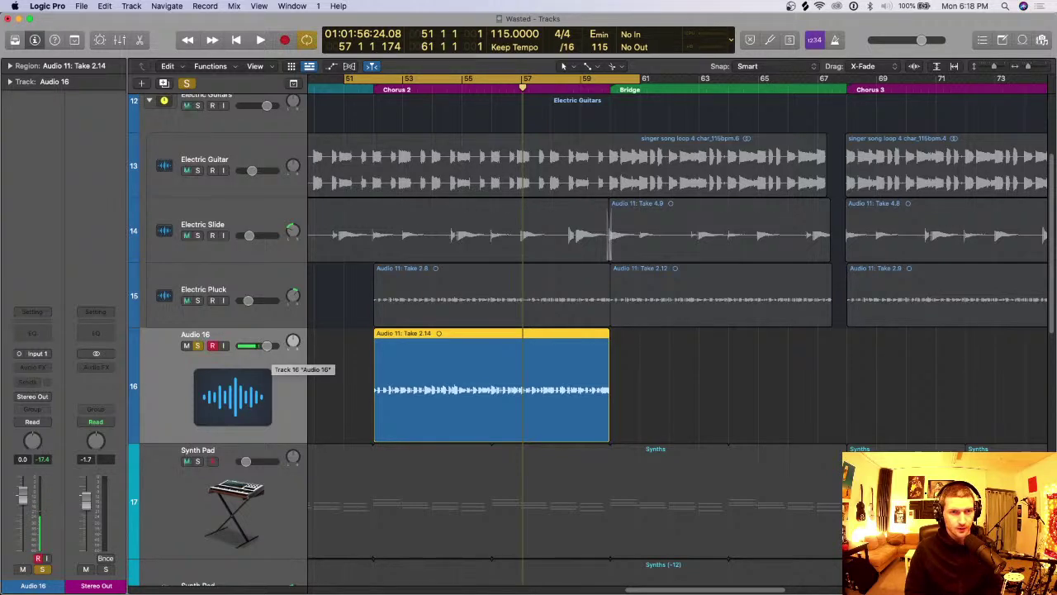
pyautogui.click(33, 366)
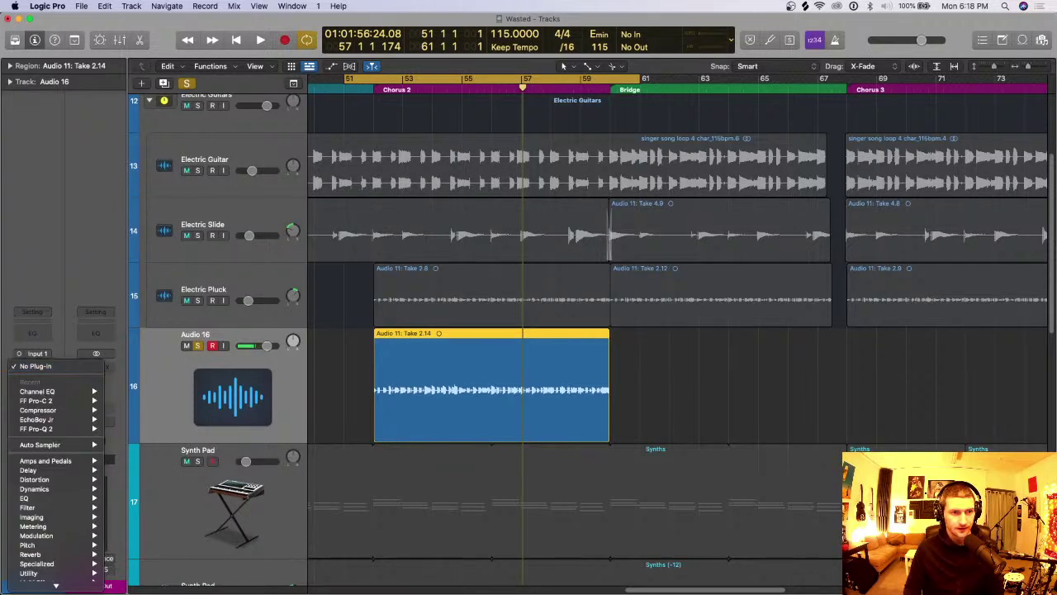
pyautogui.click(37, 391)
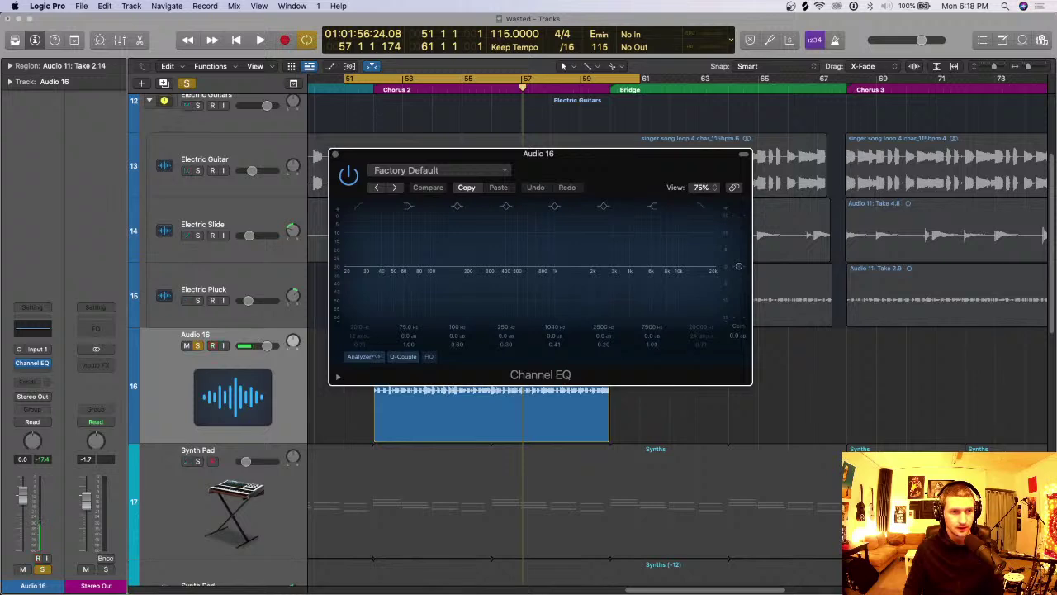
pyautogui.click(33, 368)
pyautogui.click(38, 413)
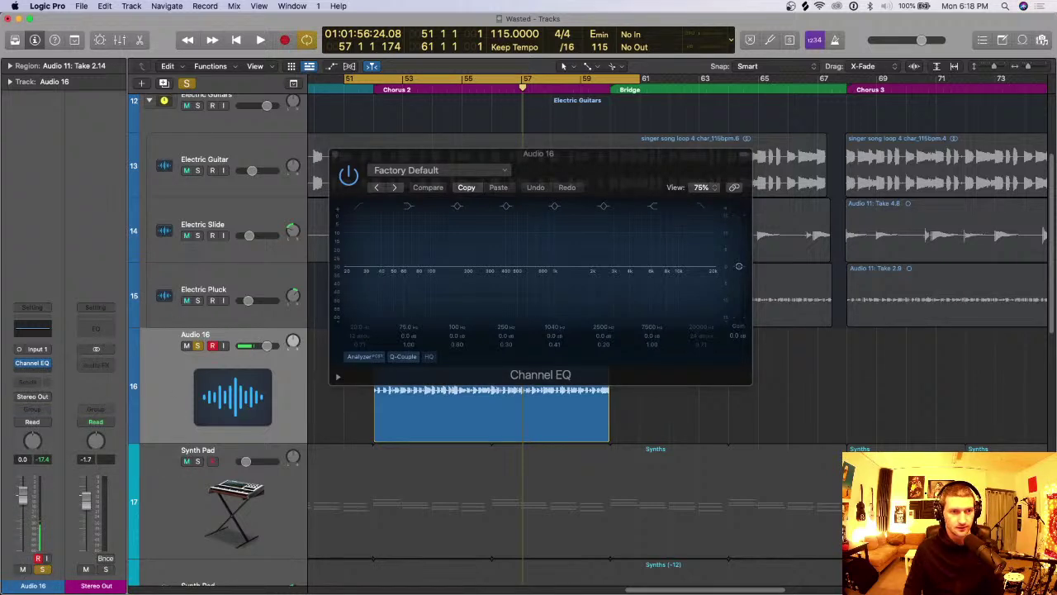
pyautogui.click(33, 372)
pyautogui.moveTo(56, 472)
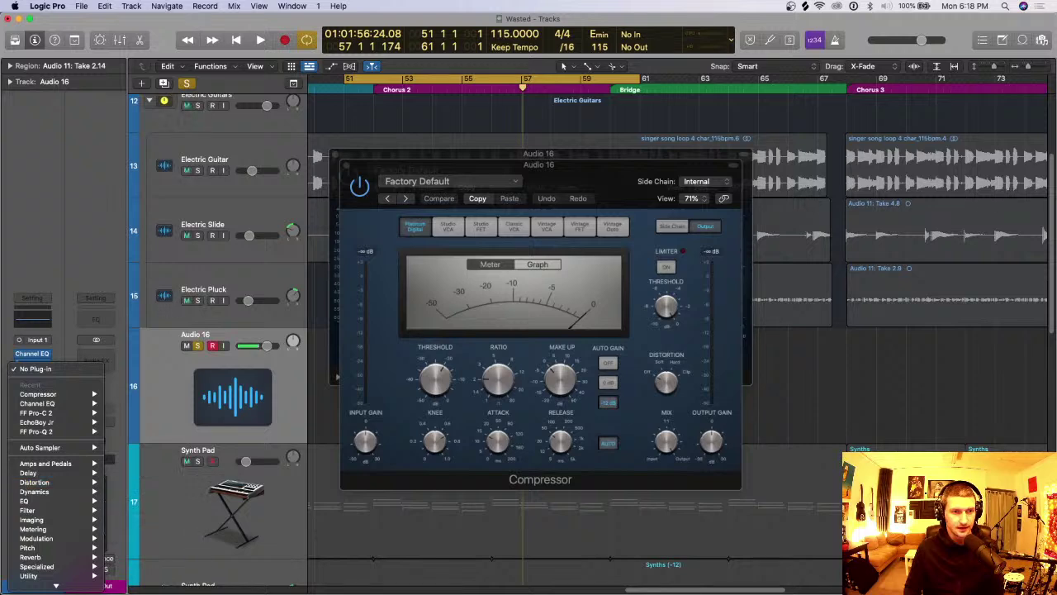
pyautogui.press('Escape')
pyautogui.click(33, 371)
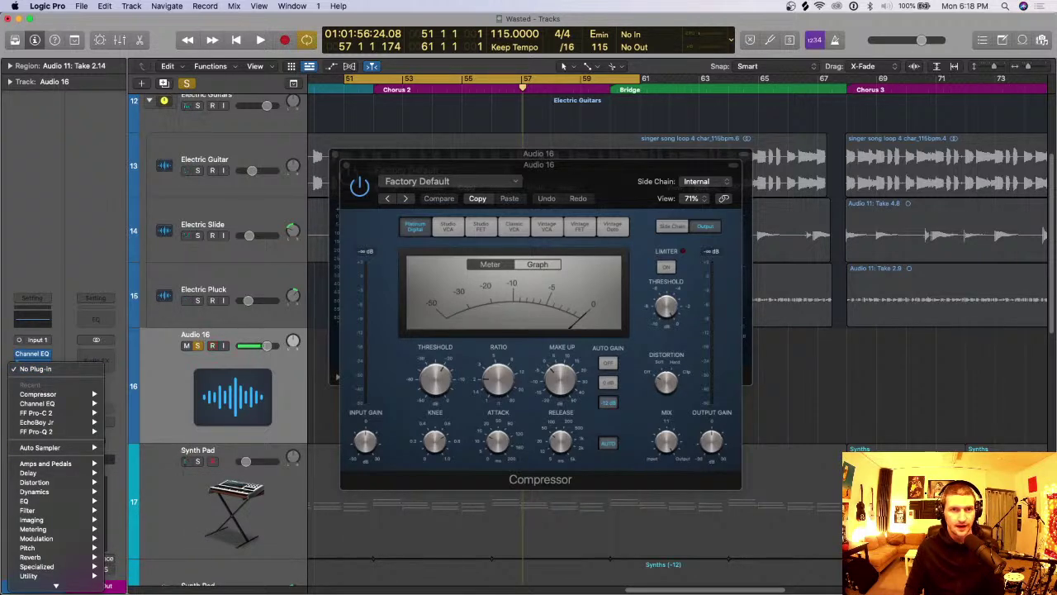
pyautogui.press('Escape')
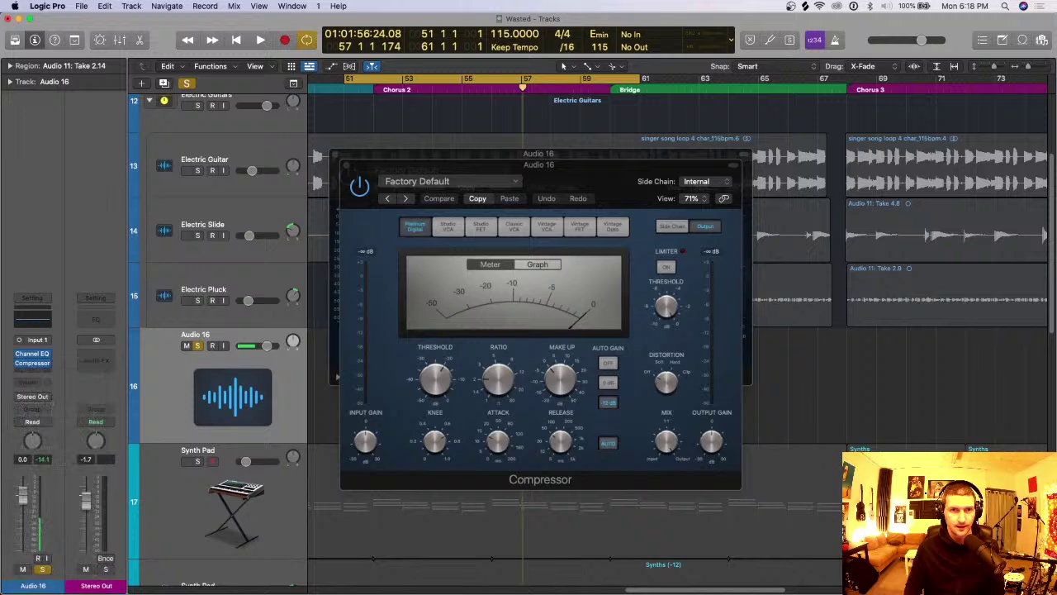
pyautogui.press('super+w')
pyautogui.press('super+w')
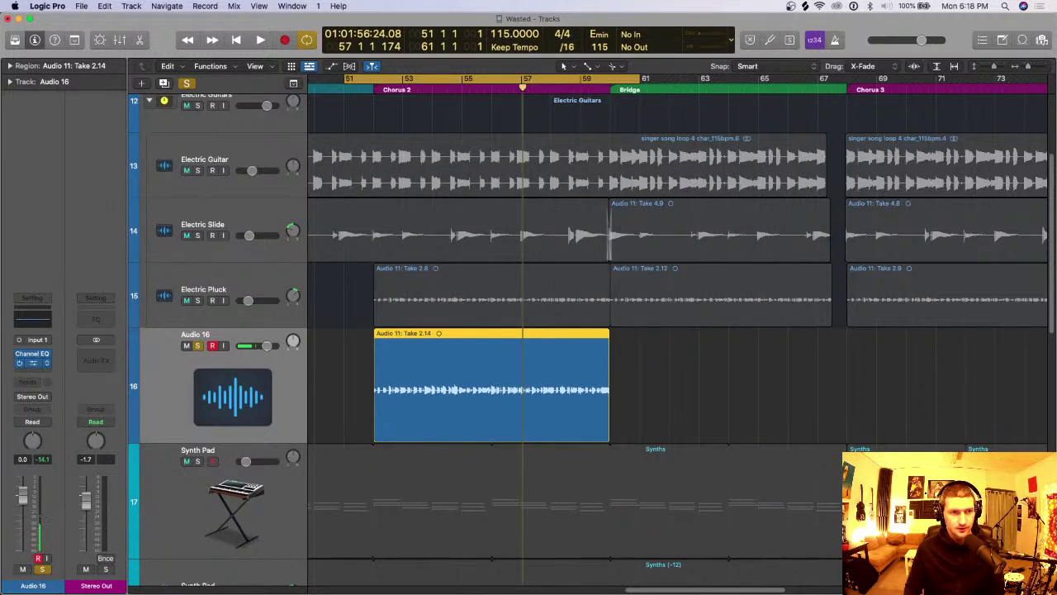
pyautogui.hotkey('alt', 'r')
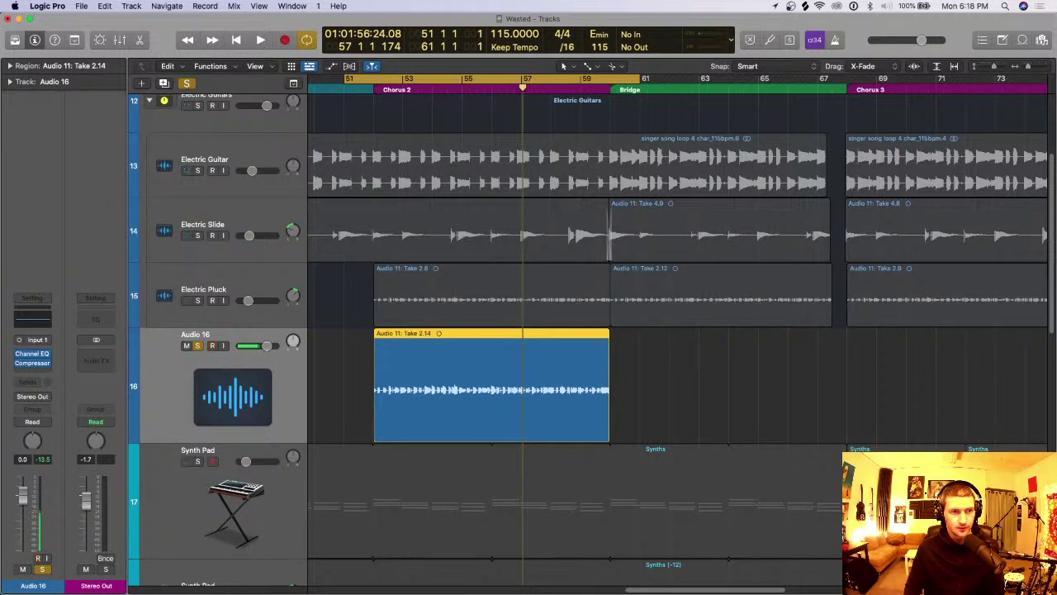
# Step: Try a Mono->Stereo Space Designer reverb directly on the Audio 16 track, and remove it again
pyautogui.click(32, 371)
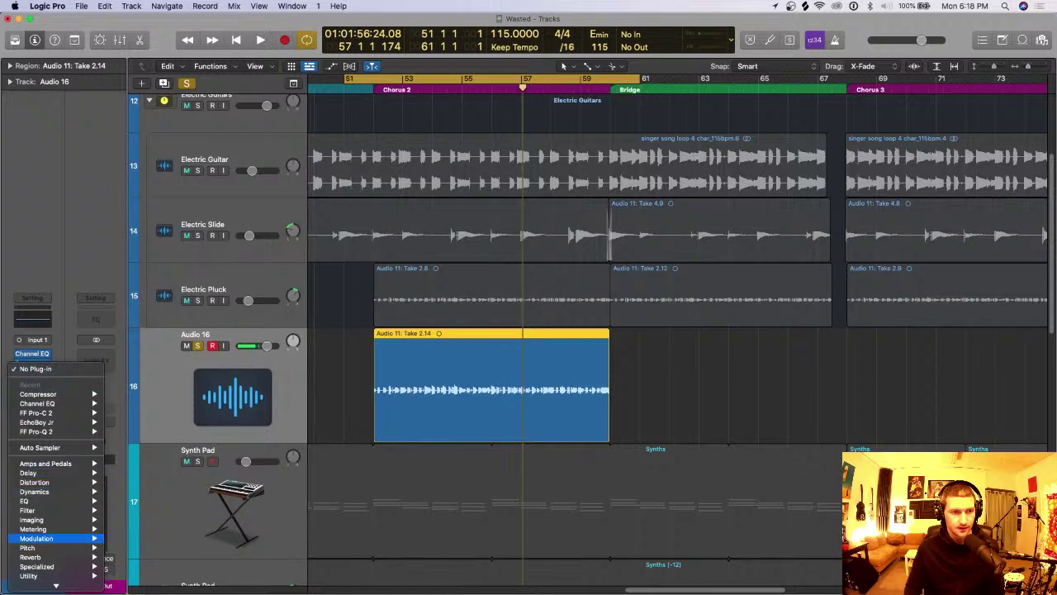
pyautogui.moveTo(49, 557)
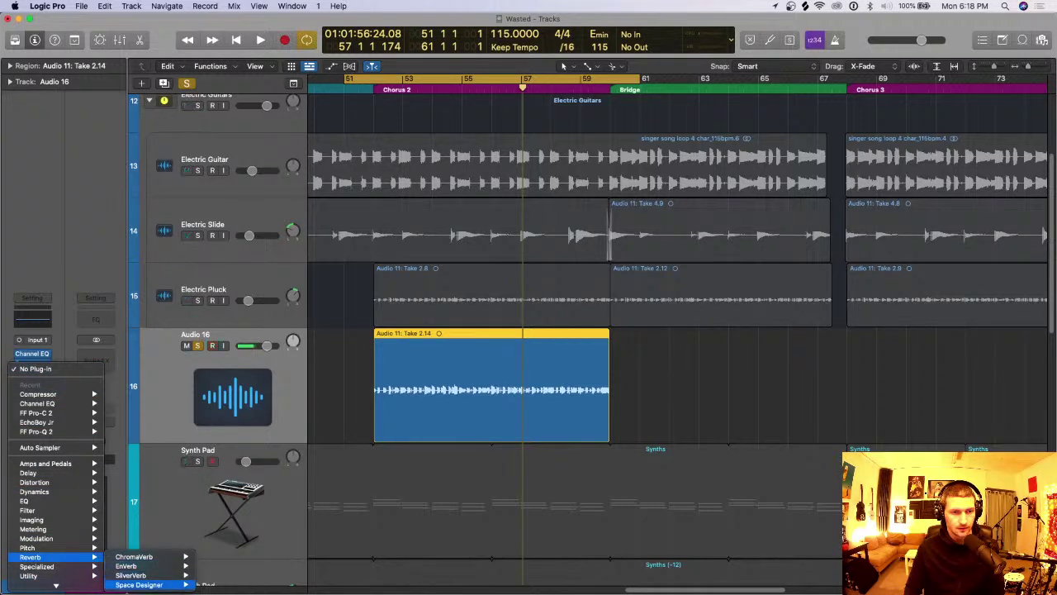
pyautogui.moveTo(139, 585)
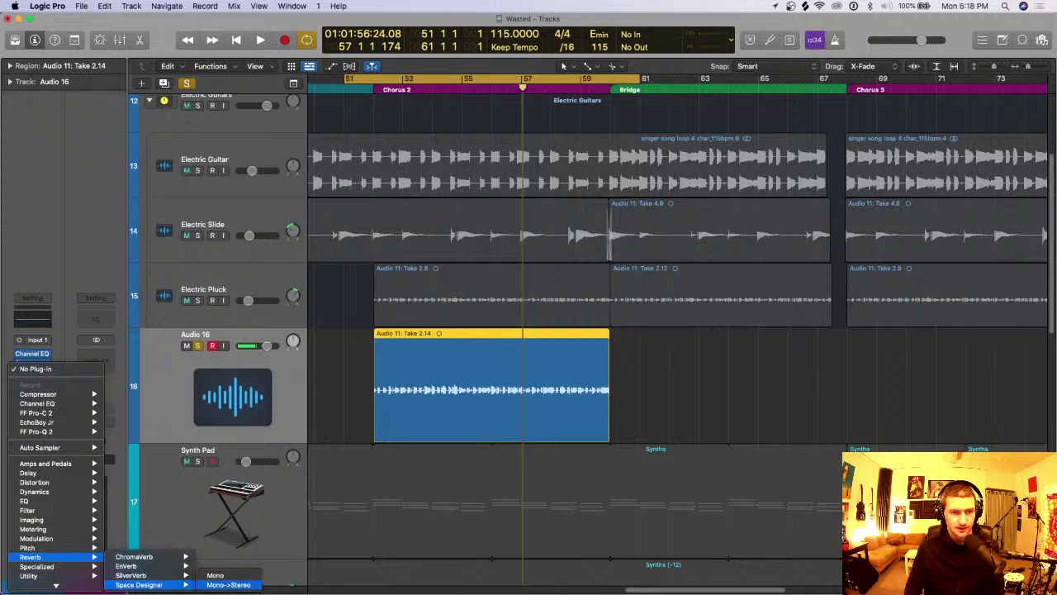
pyautogui.click(223, 585)
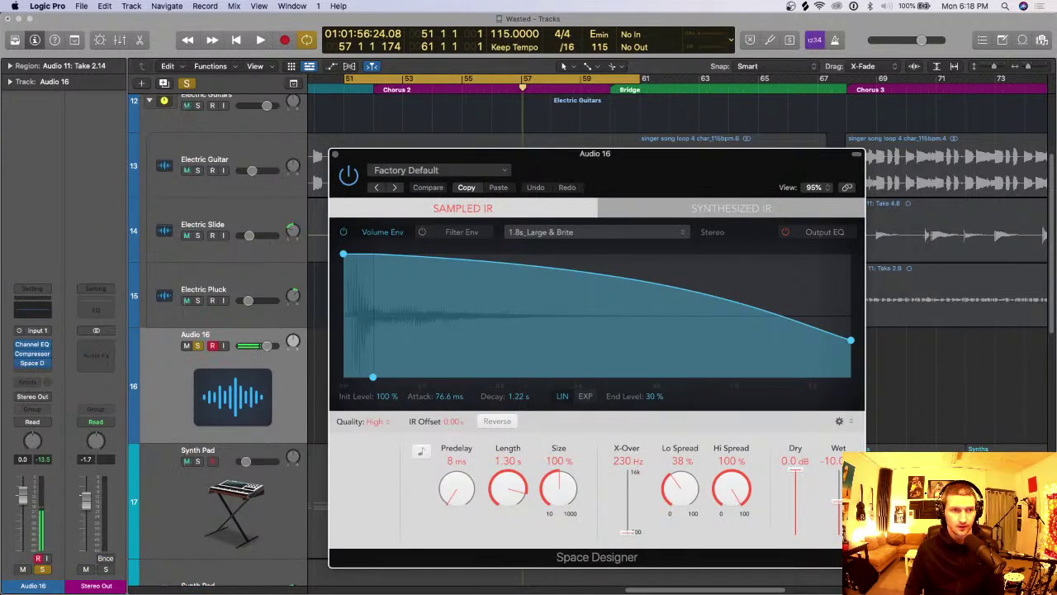
pyautogui.moveTo(595, 154); pyautogui.dragTo(524, 93)
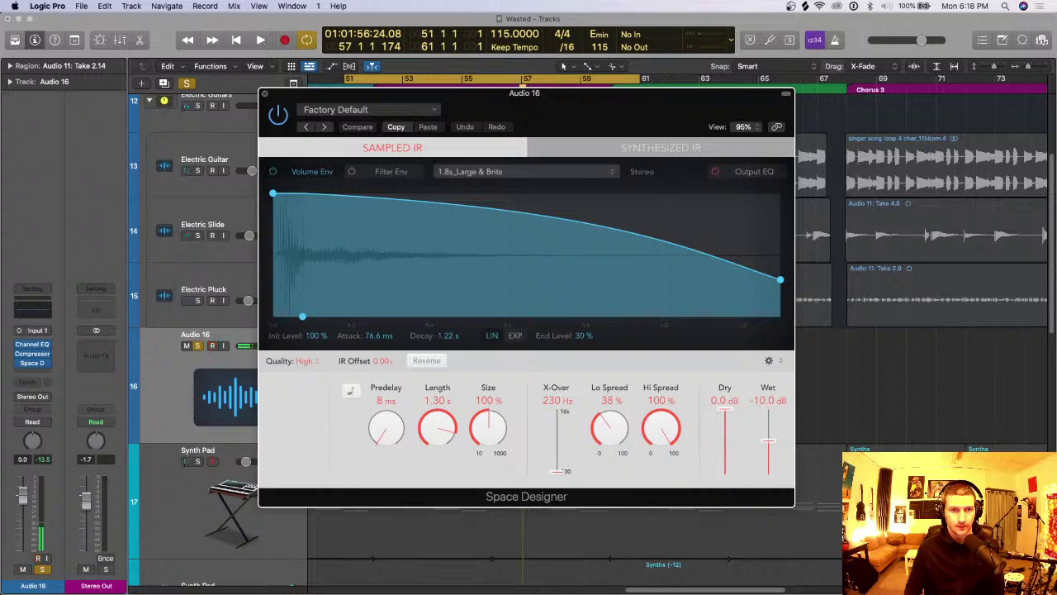
pyautogui.click(264, 94)
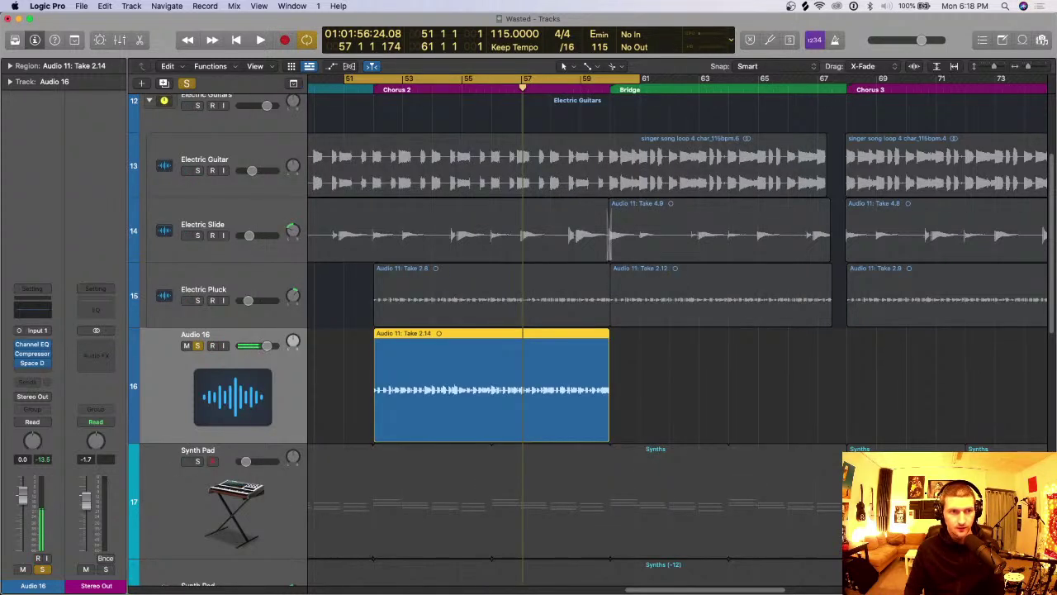
pyautogui.click(45, 363)
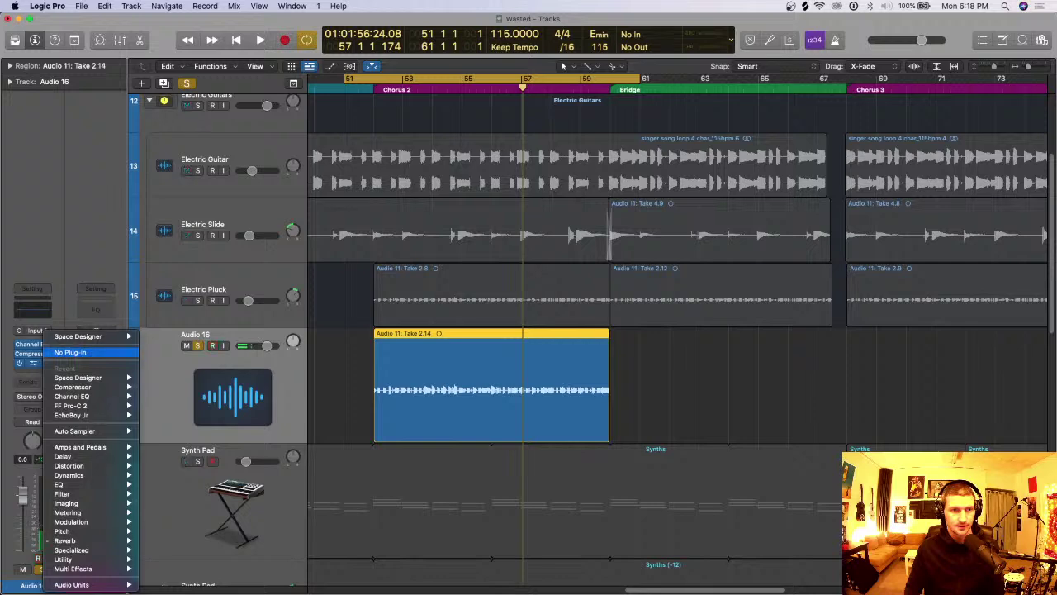
pyautogui.click(70, 352)
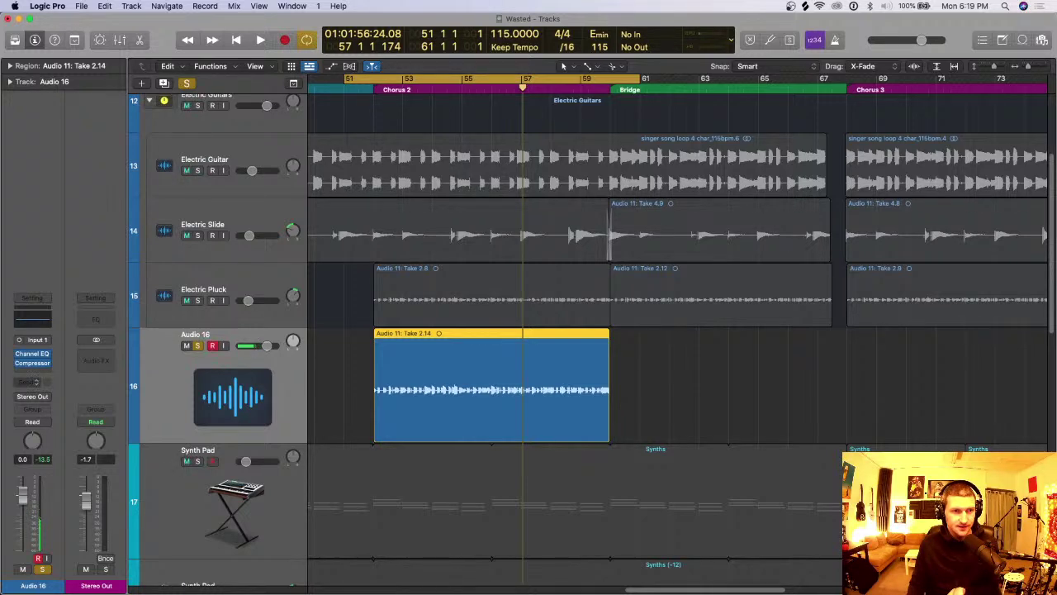
# Step: Examine the buses available for a send on the Audio 16 track, without assigning one
pyautogui.click(31, 382)
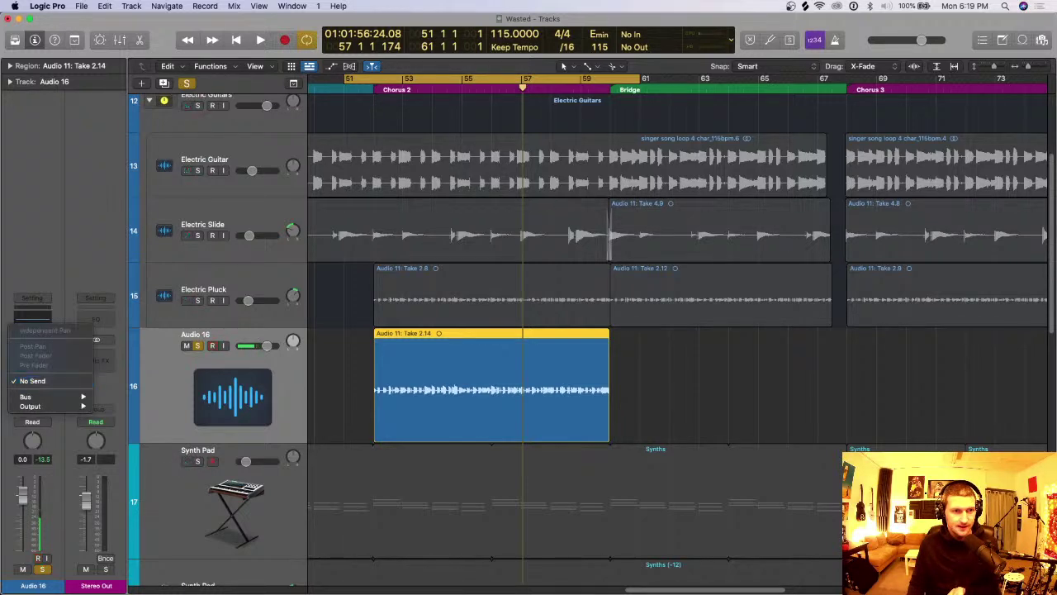
pyautogui.moveTo(33, 396)
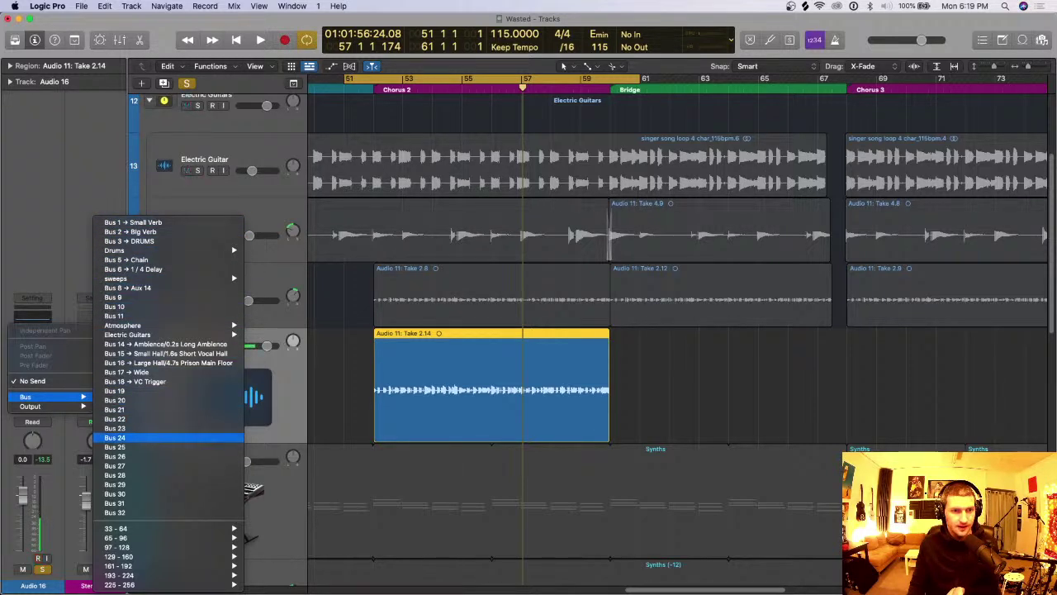
pyautogui.moveTo(133, 528)
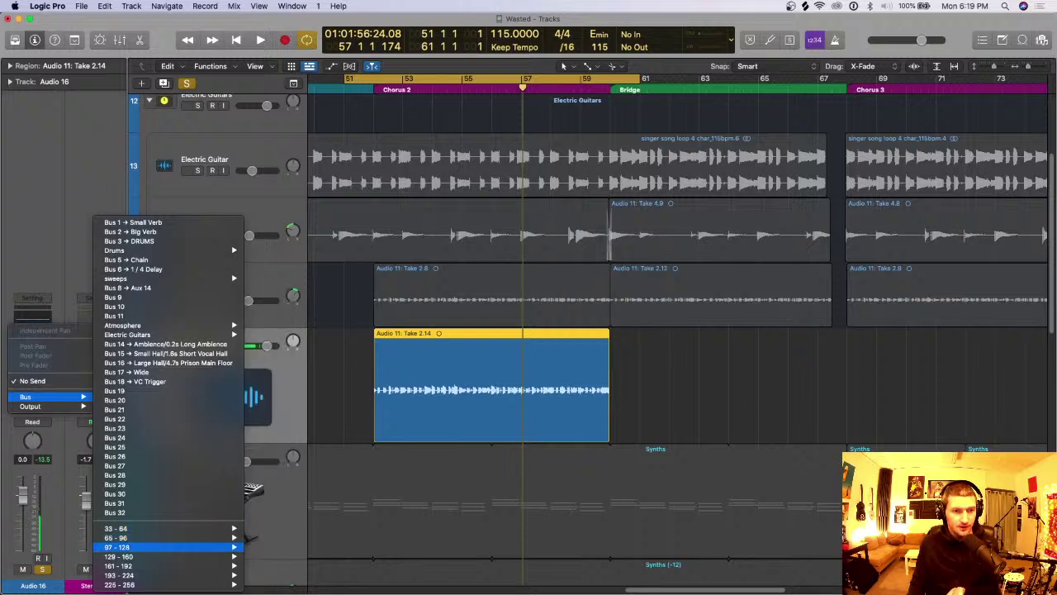
pyautogui.moveTo(124, 584)
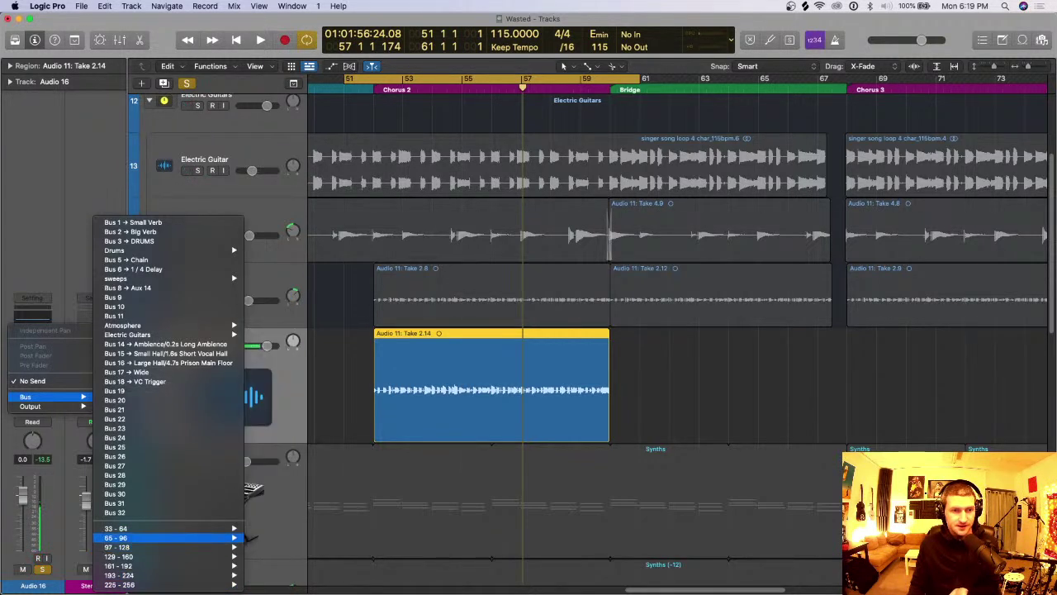
pyautogui.press('Escape')
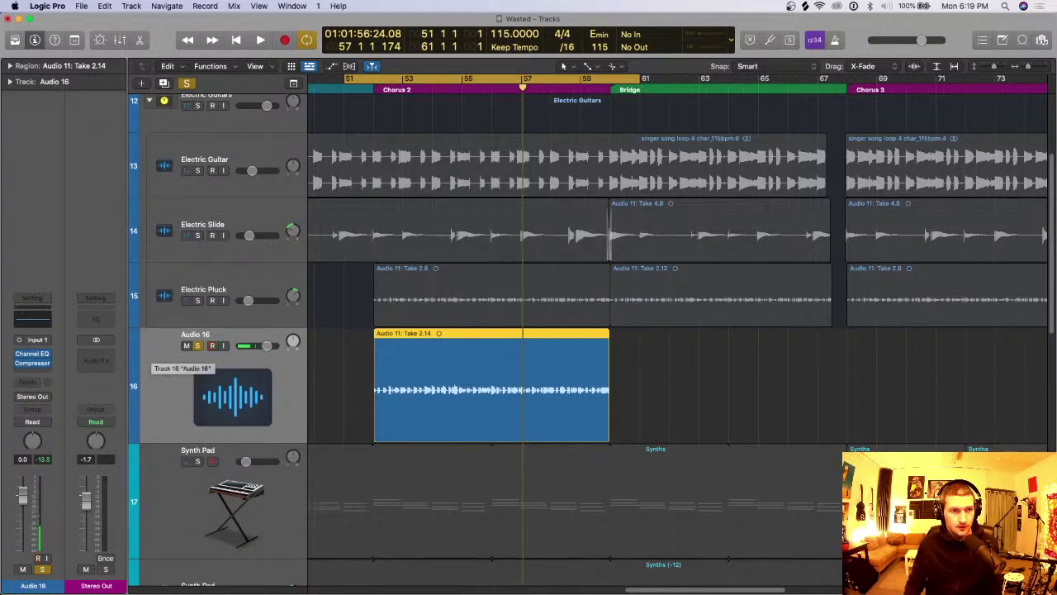
# Step: Open the Mixer in a separate window and enlarge it to fill the screen
pyautogui.click(81, 6)
pyautogui.press('super+2')
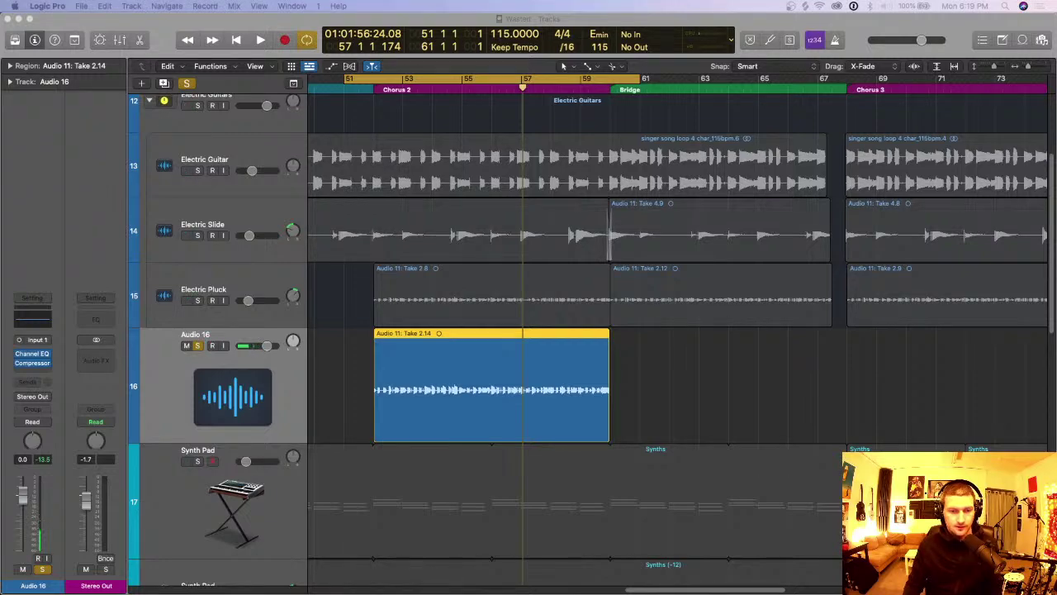
pyautogui.moveTo(395, 594); pyautogui.dragTo(397, 19)
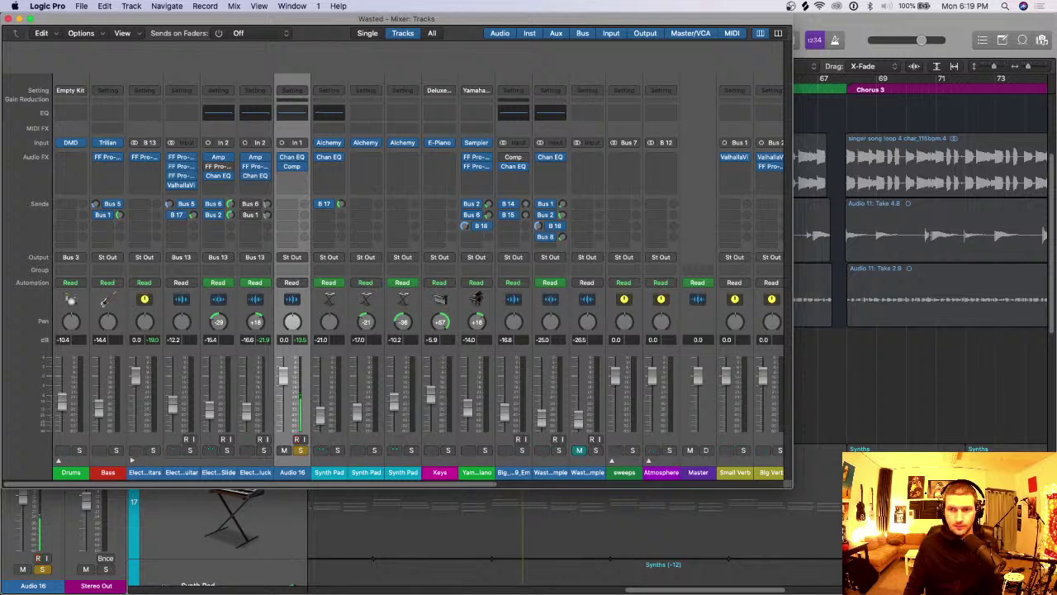
pyautogui.doubleClick(397, 18)
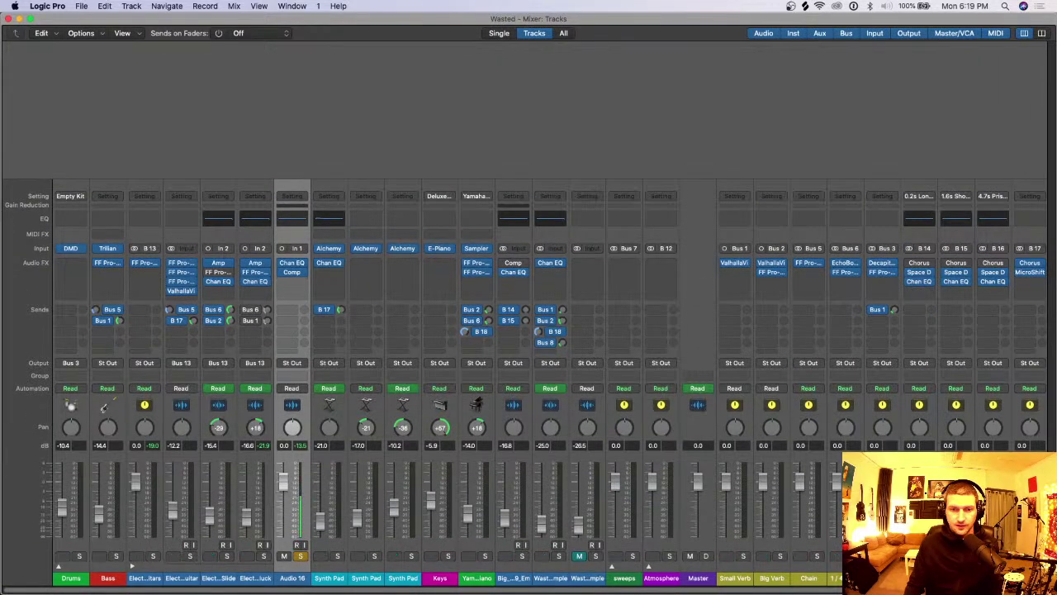
# Step: Examine the aux channels from Small Verb through the Bus 18 channel one by one, and close the Mixer
pyautogui.hscroll(5, 529, 380)
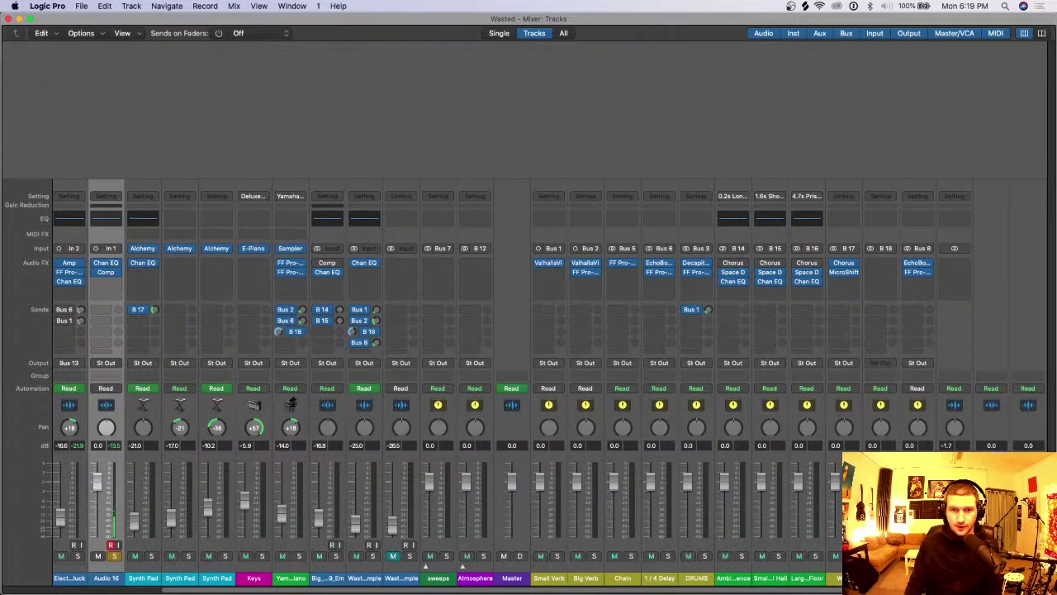
pyautogui.click(548, 578)
pyautogui.press('Right')
pyautogui.press('Right')
pyautogui.press('Right')
pyautogui.press('Right')
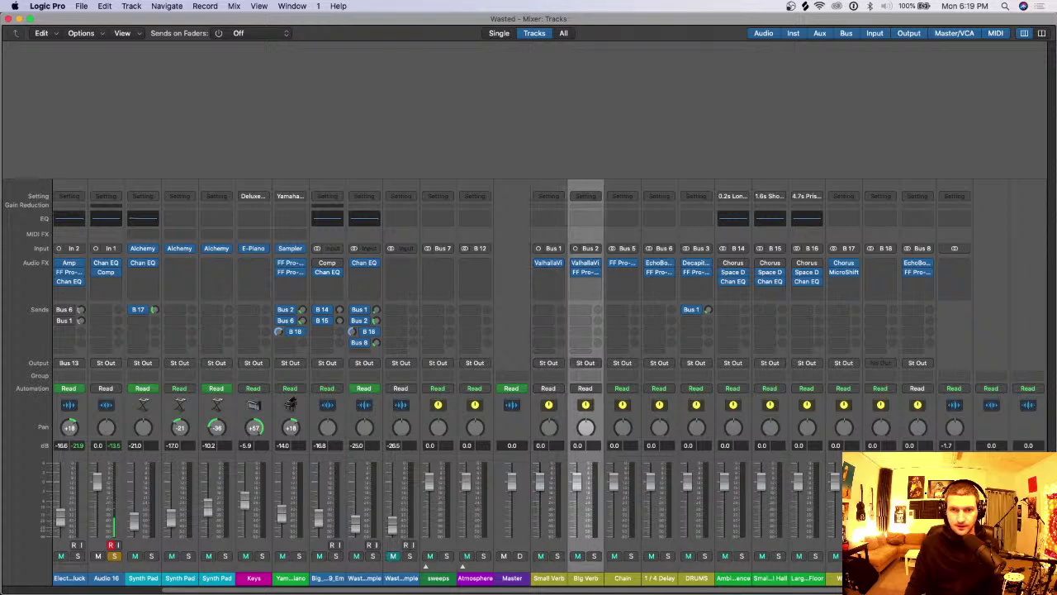
pyautogui.press('Right')
pyautogui.press('Right')
pyautogui.press('Right')
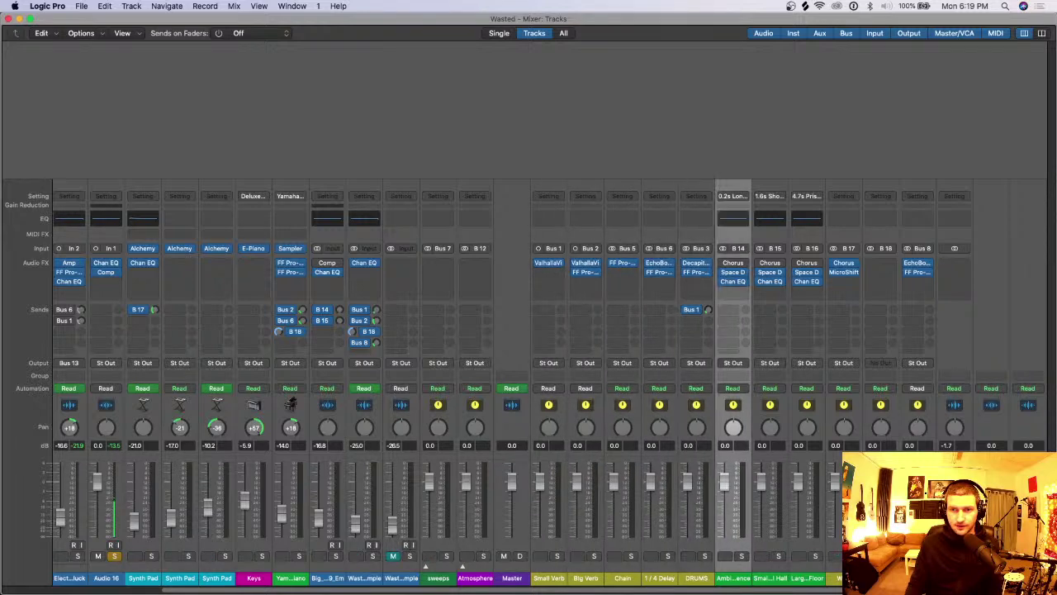
pyautogui.press('Left')
pyautogui.press('Right')
pyautogui.press('Right')
pyautogui.press('Right')
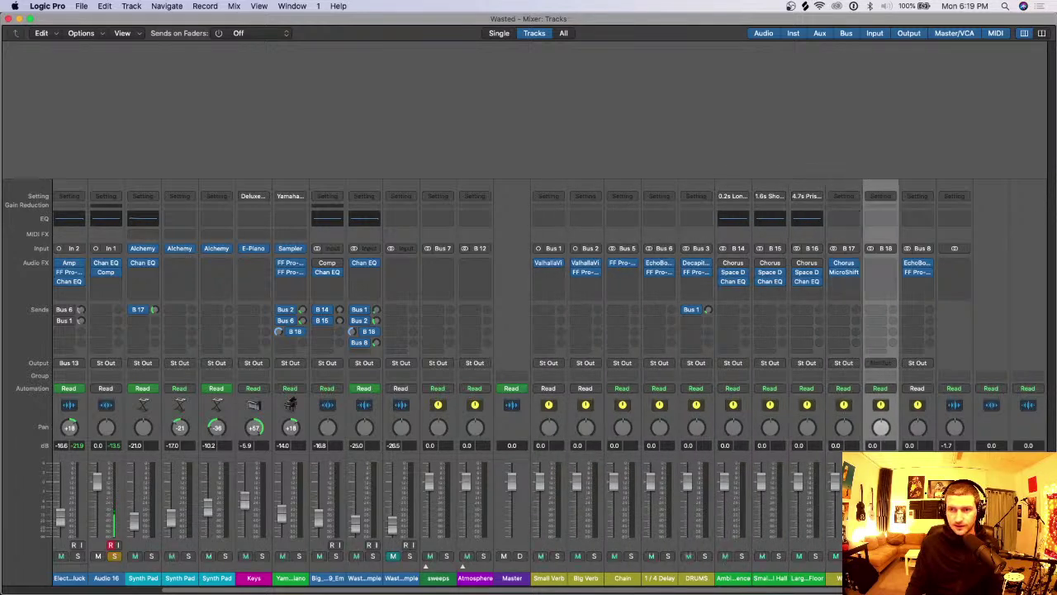
pyautogui.click(549, 577)
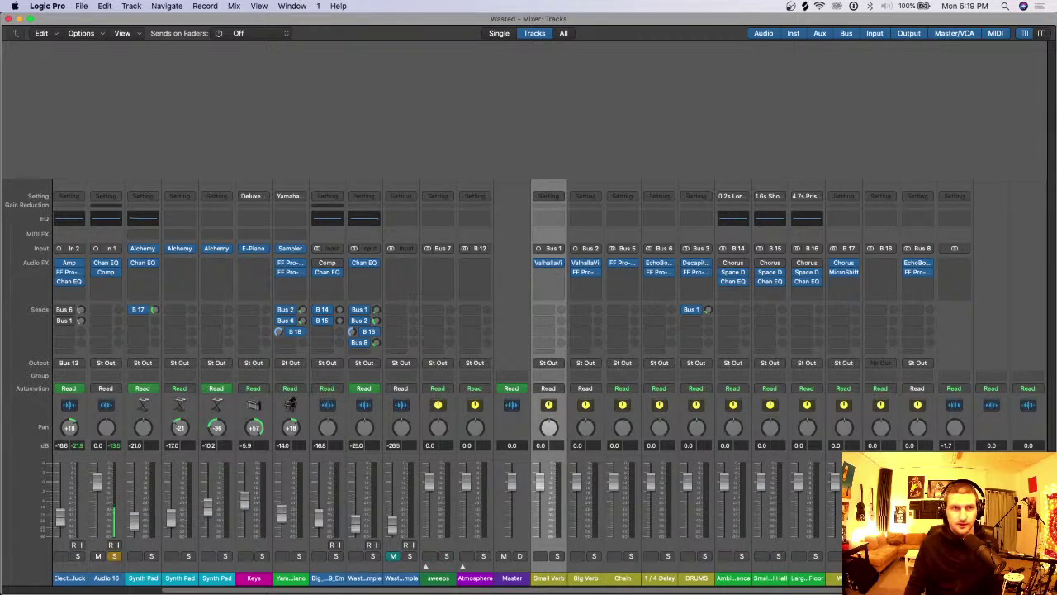
pyautogui.press('super+w')
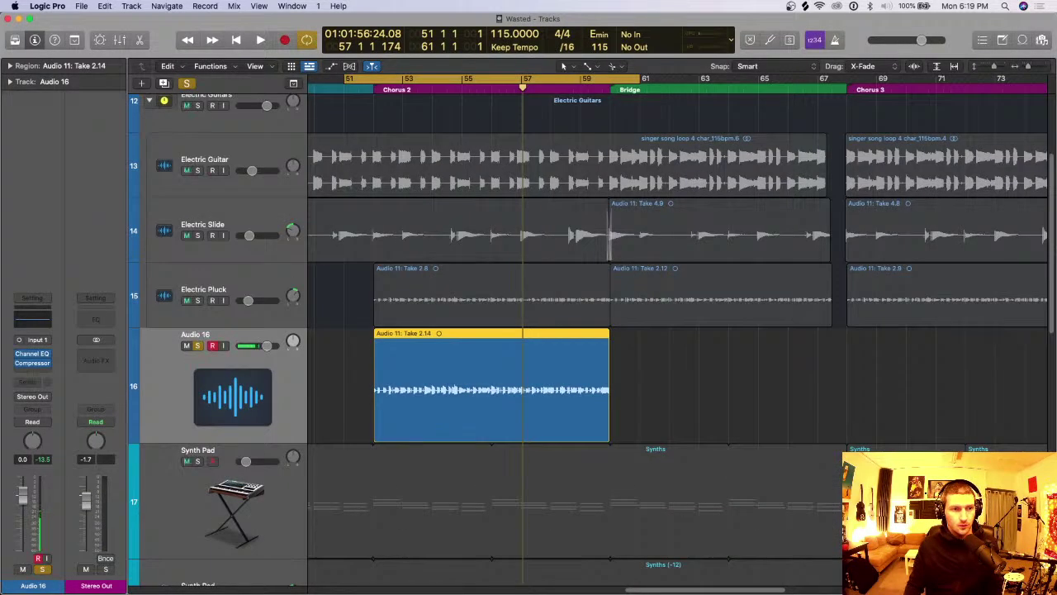
# Step: Open the Mixer, examine the aux channels from Small Verb through DRUMS one by one, and close the Mixer
pyautogui.press('super+2')
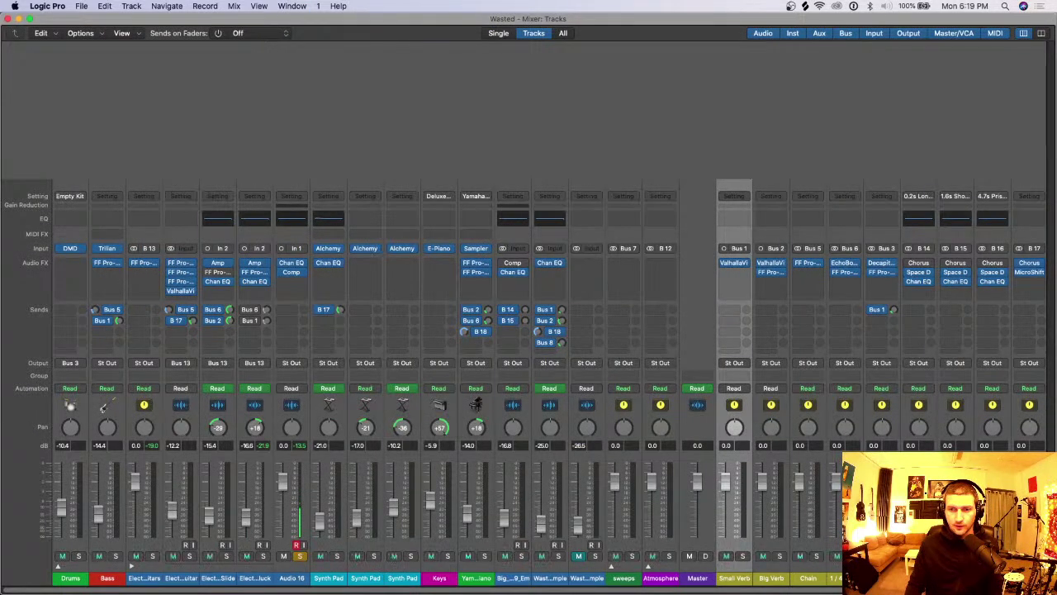
pyautogui.hscroll(5, 529, 372)
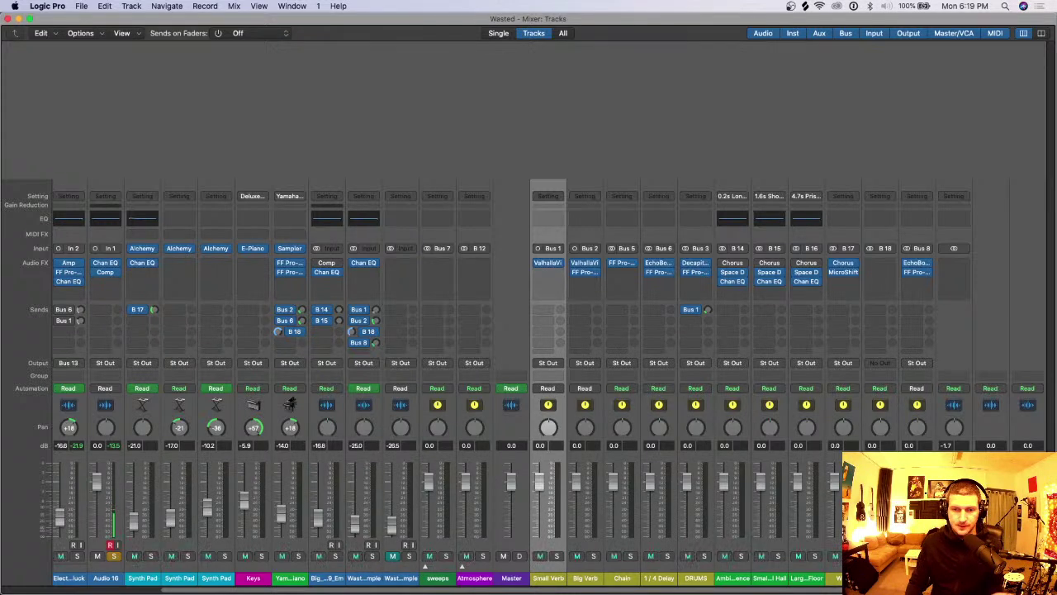
pyautogui.press('Right')
pyautogui.press('Right')
pyautogui.press('Right')
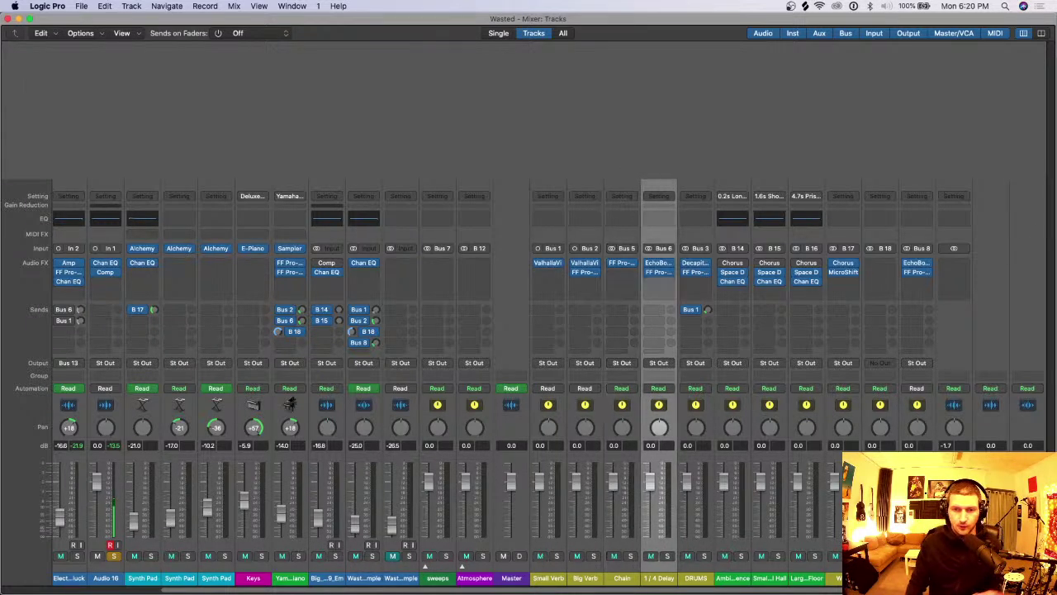
pyautogui.press('Down')
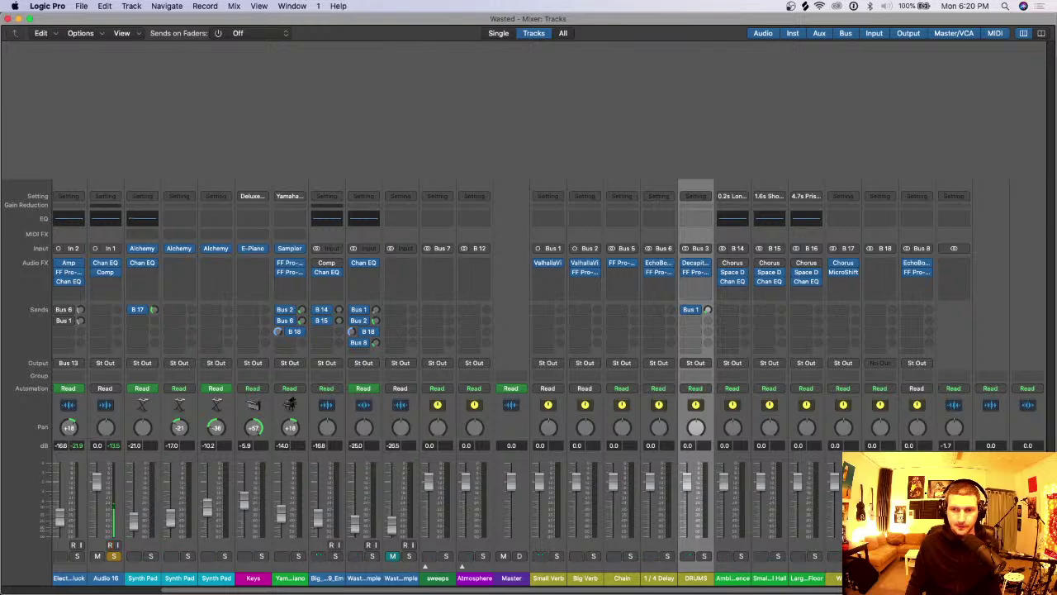
pyautogui.press('super+w')
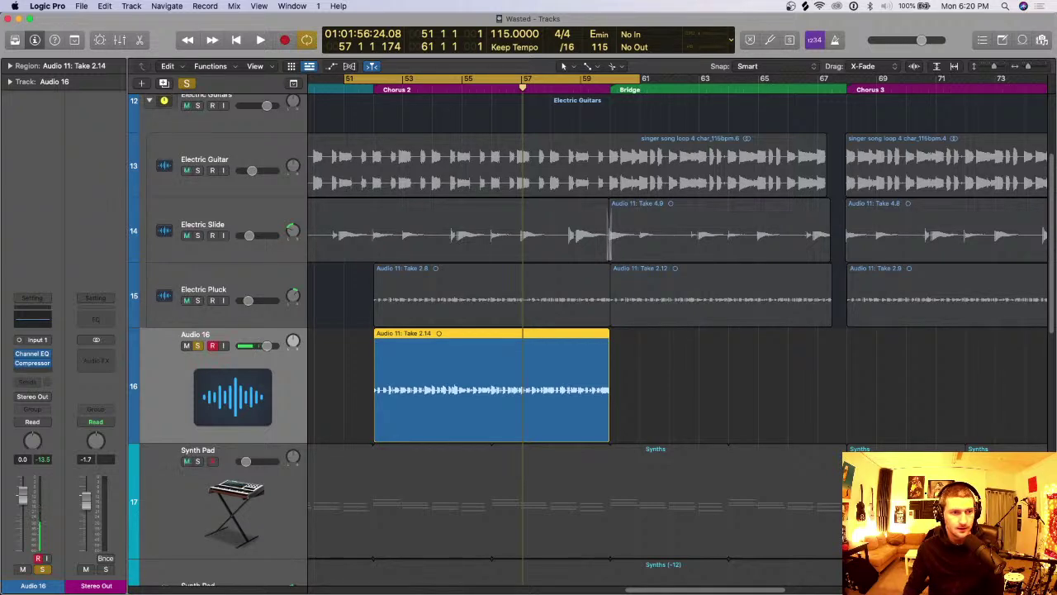
# Step: Add a send to Bus 9 on the Audio 16 track and rename its new aux channel Example Verb
pyautogui.click(29, 382)
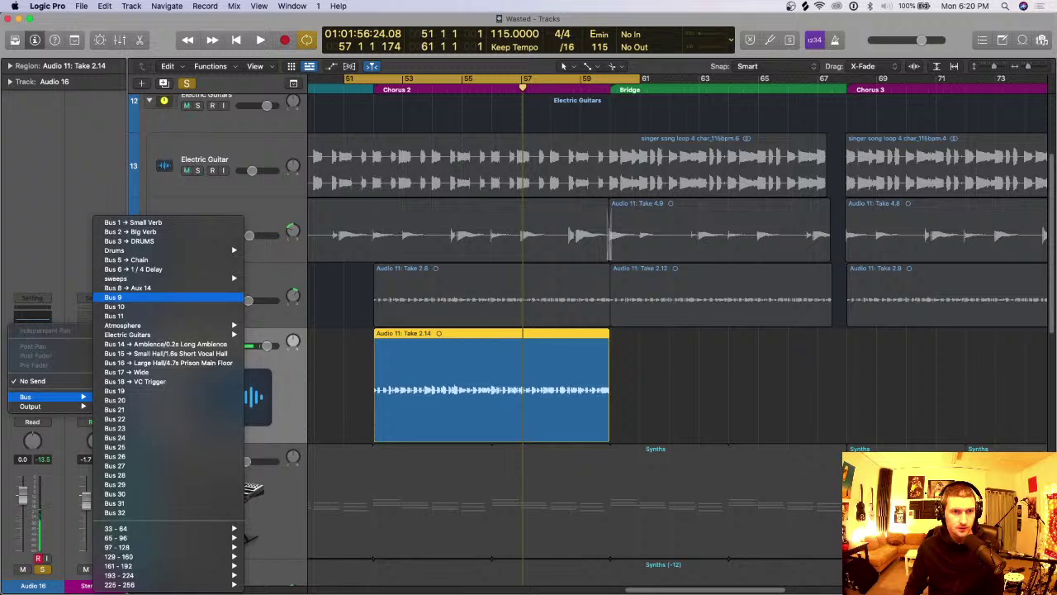
pyautogui.click(119, 297)
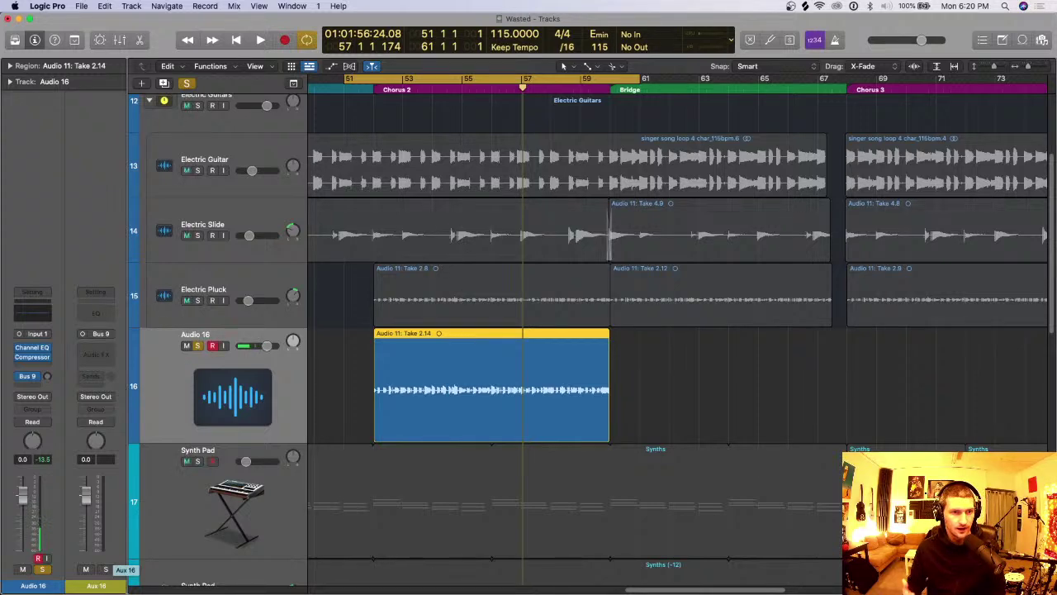
pyautogui.doubleClick(95, 585)
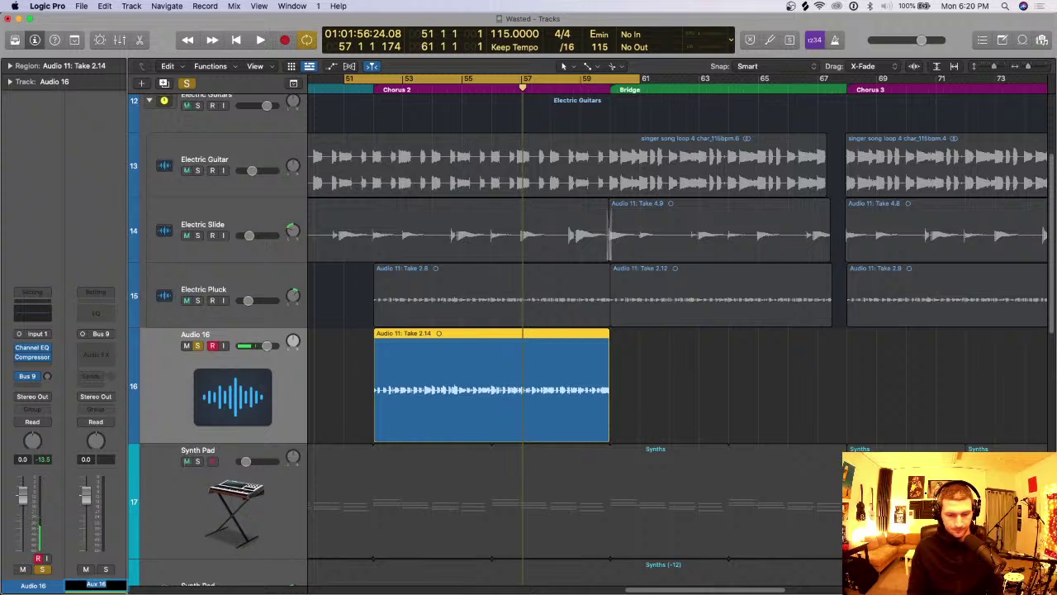
pyautogui.write('Example Verb')
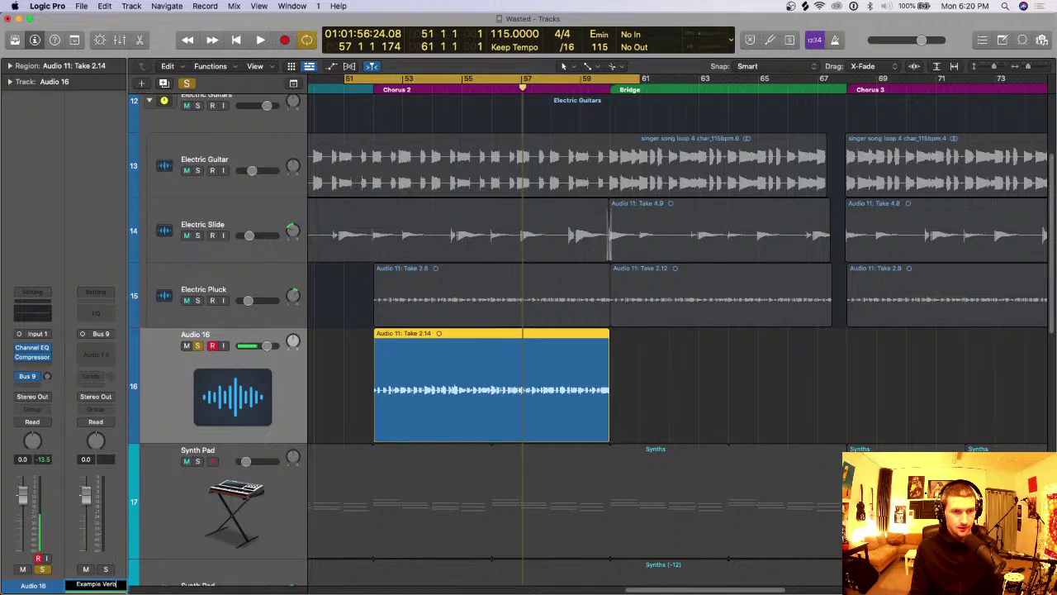
pyautogui.press('Return')
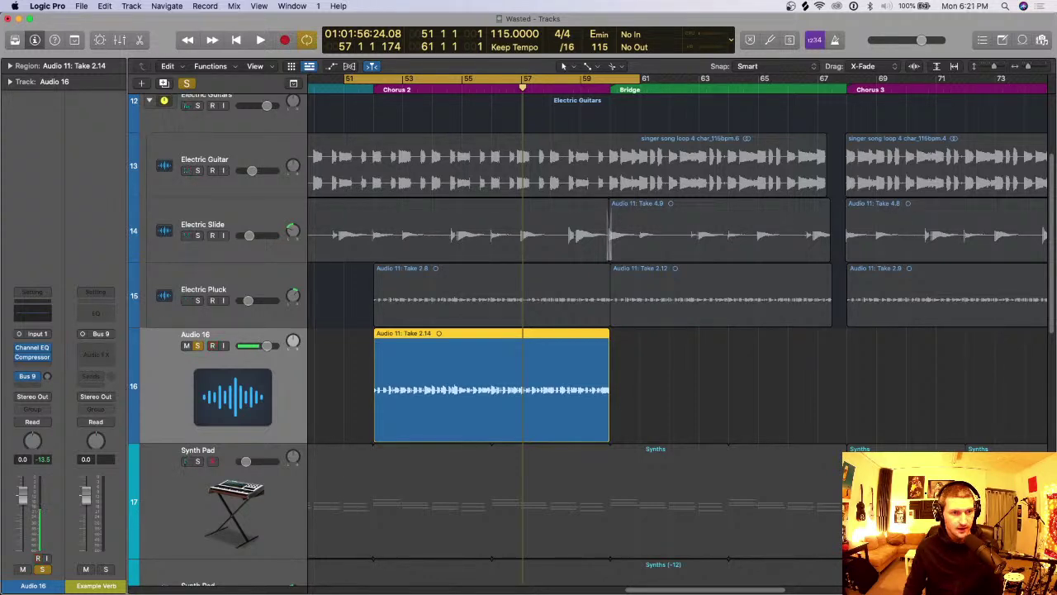
# Step: Try different levels on the Audio 16 track's Bus 9 send
pyautogui.moveTo(47, 376); pyautogui.dragTo(47, 335)
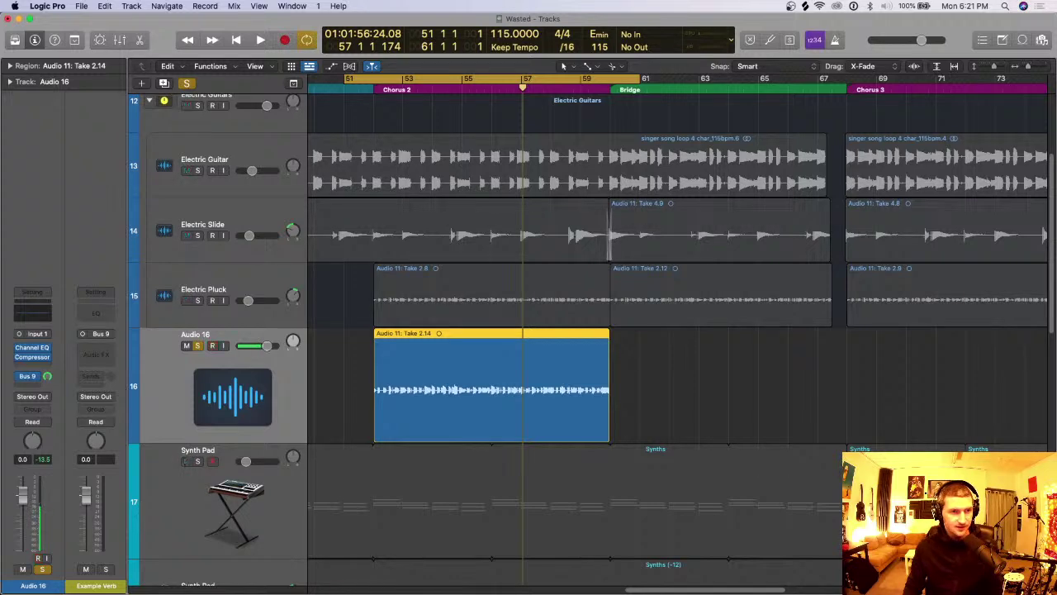
pyautogui.moveTo(47, 375)
pyautogui.mouseDown()
pyautogui.moveTo(47, 395)
pyautogui.moveTo(47, 363)
pyautogui.moveTo(47, 376)
pyautogui.mouseUp()
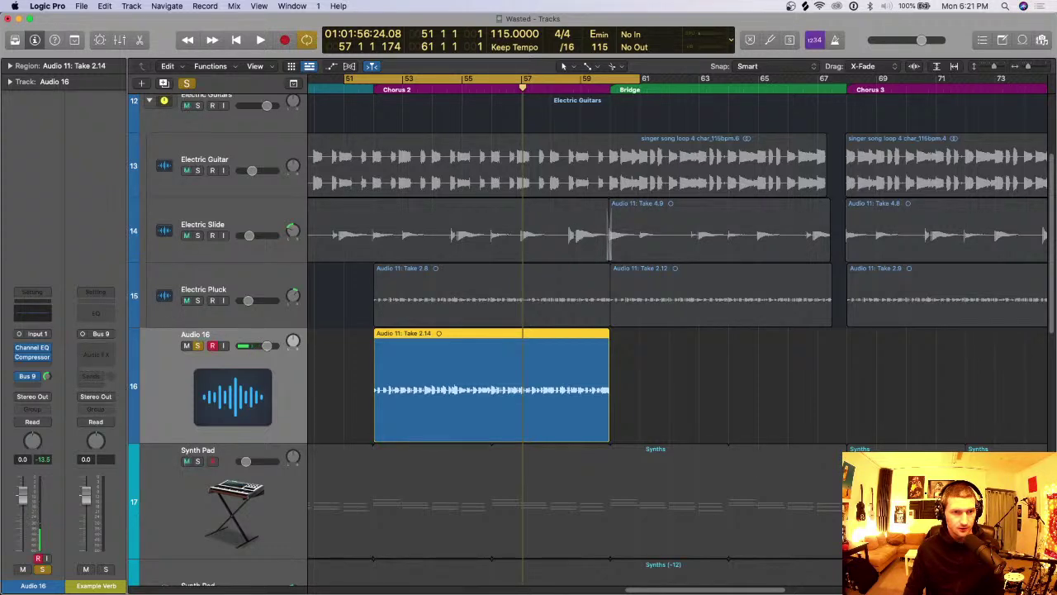
pyautogui.click(95, 352)
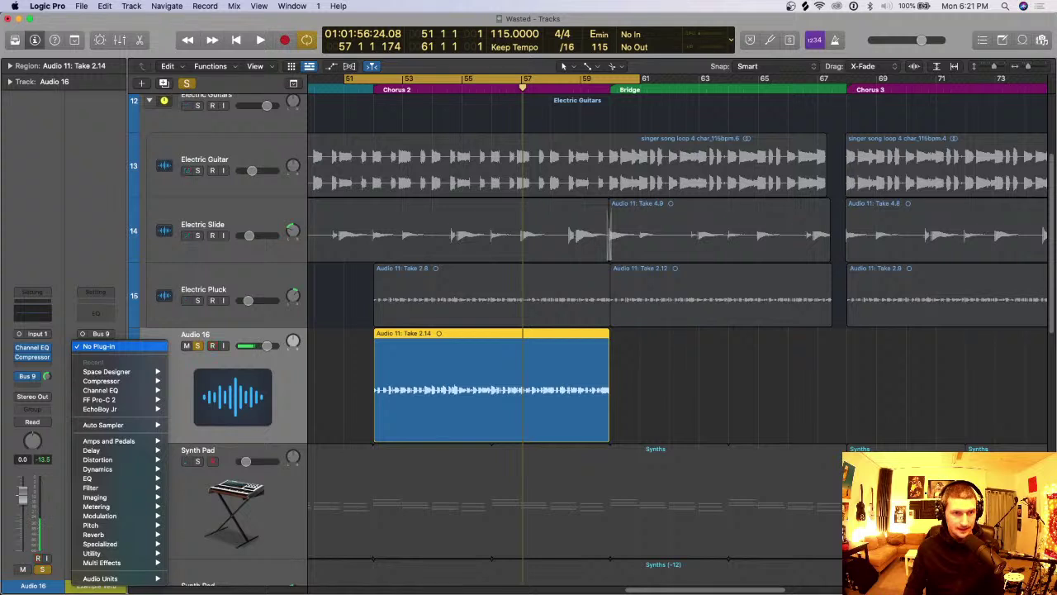
pyautogui.press('Escape')
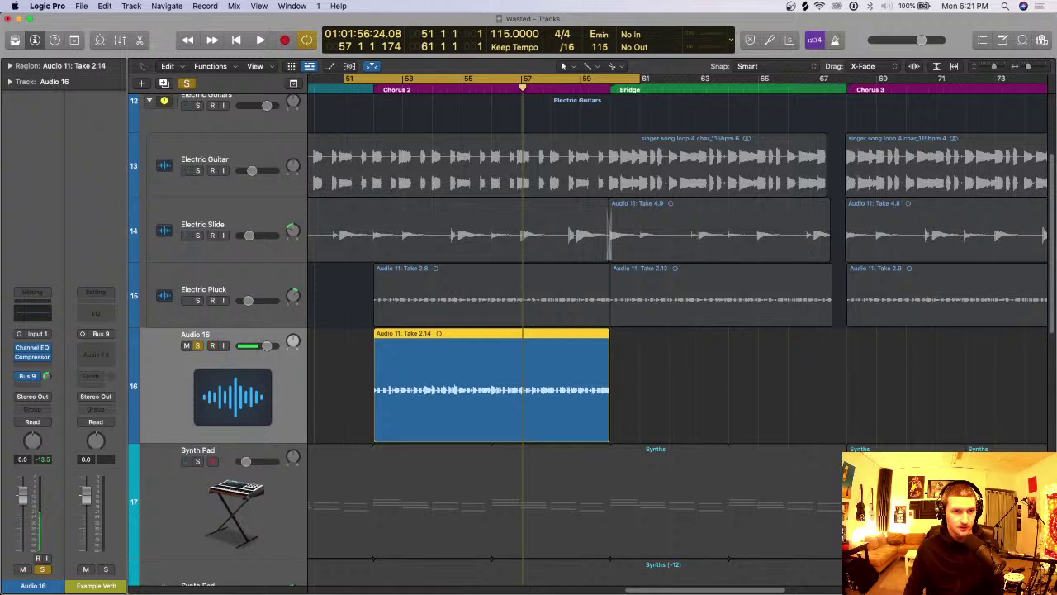
# Step: Rename the Audio 16 track as Guitar
pyautogui.hotkey('shift', 'Return')
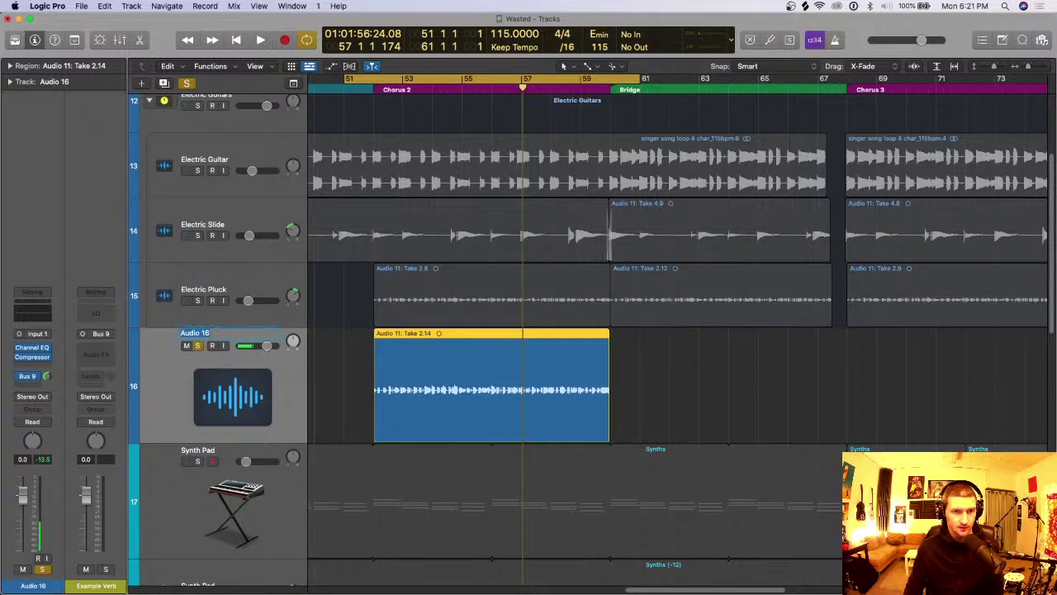
pyautogui.write('Guitar')
pyautogui.press('Return')
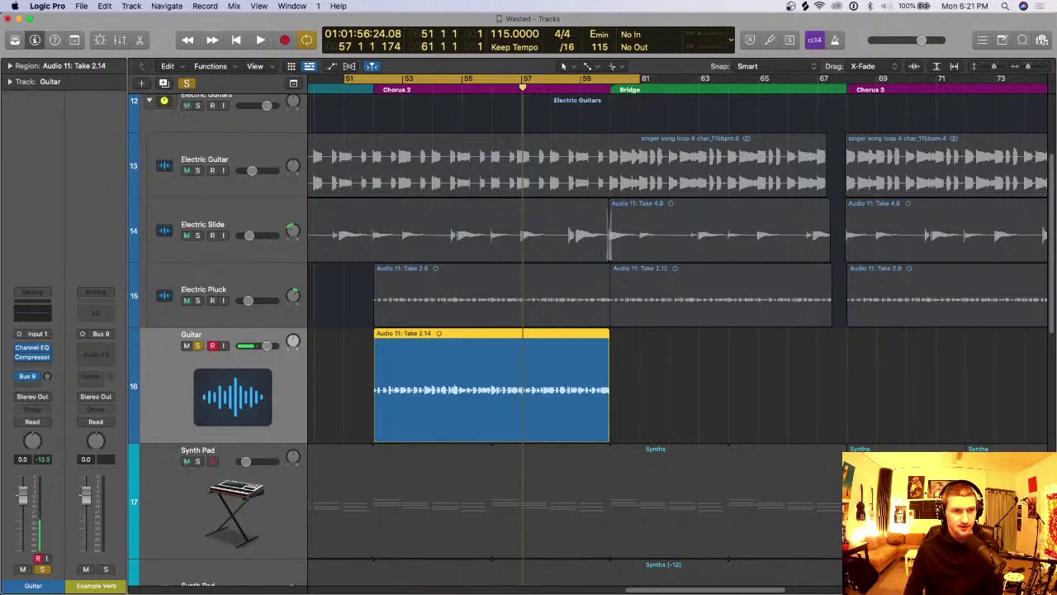
# Step: Insert a Space Designer reverb on the Example Verb aux channel
pyautogui.click(96, 350)
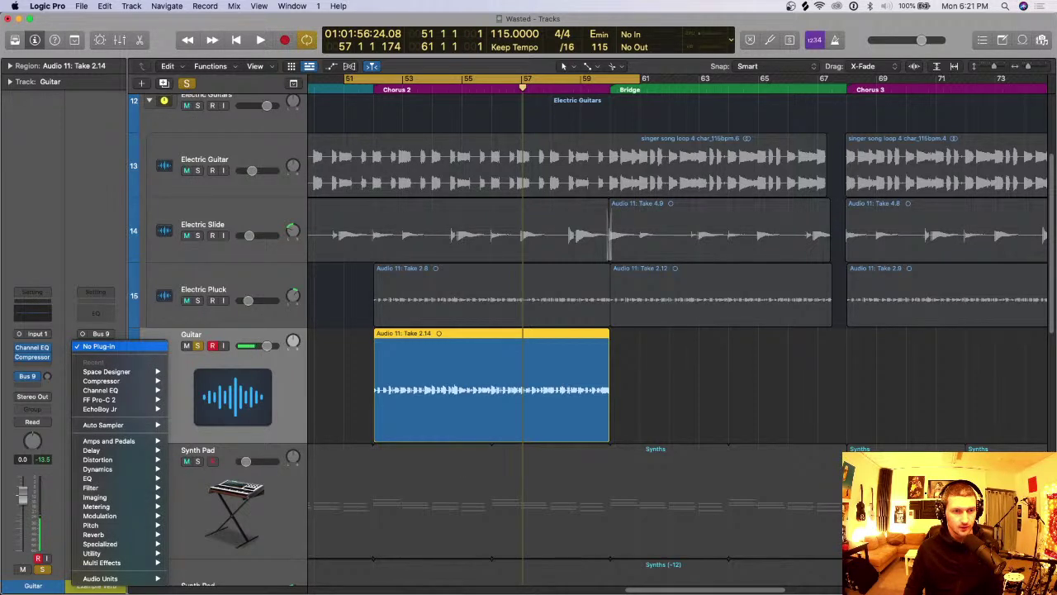
pyautogui.moveTo(94, 534)
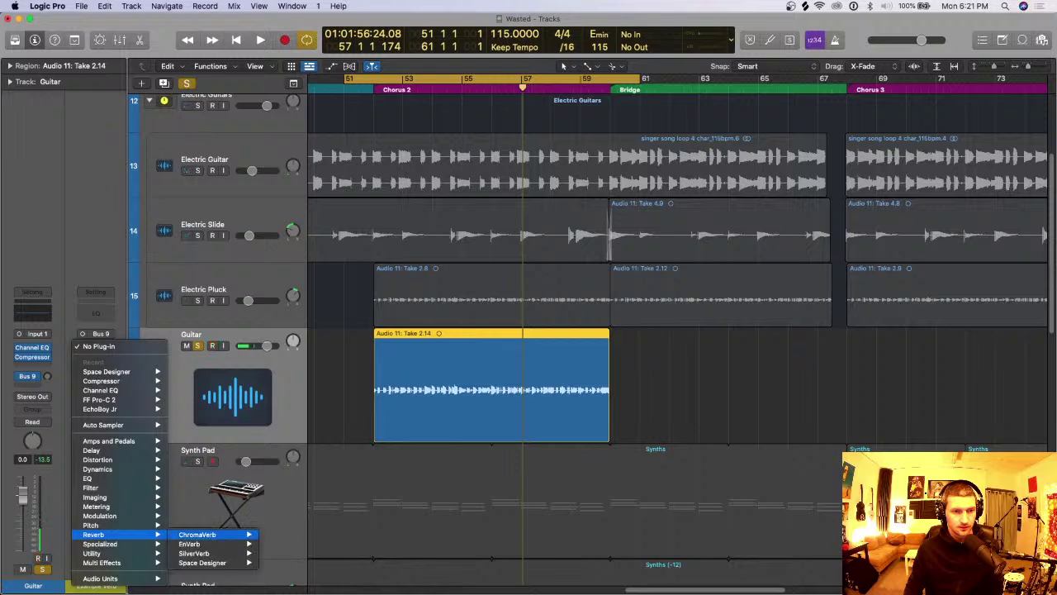
pyautogui.moveTo(202, 562)
pyautogui.click(295, 571)
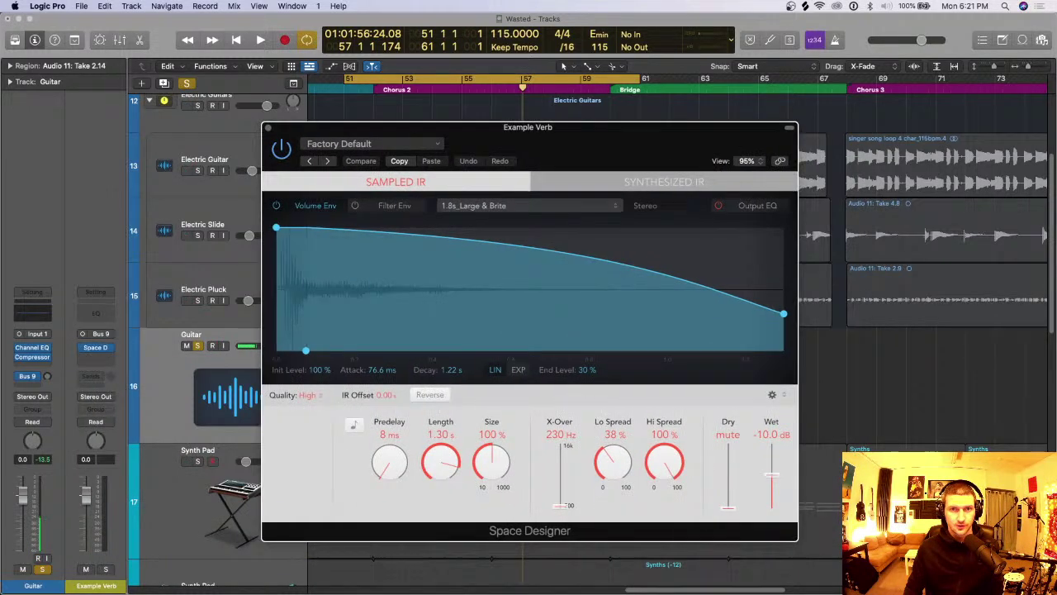
# Step: Load the medium-space plate reverb preset 1.4s Ice Plate in Space Designer and close the plug-in window
pyautogui.click(372, 144)
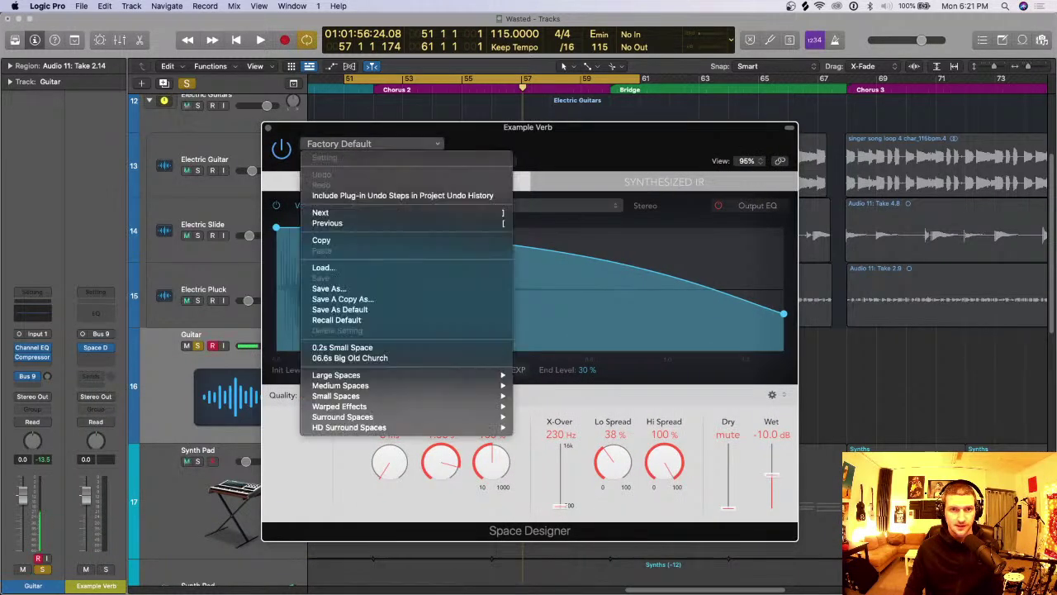
pyautogui.moveTo(430, 385)
pyautogui.moveTo(561, 395)
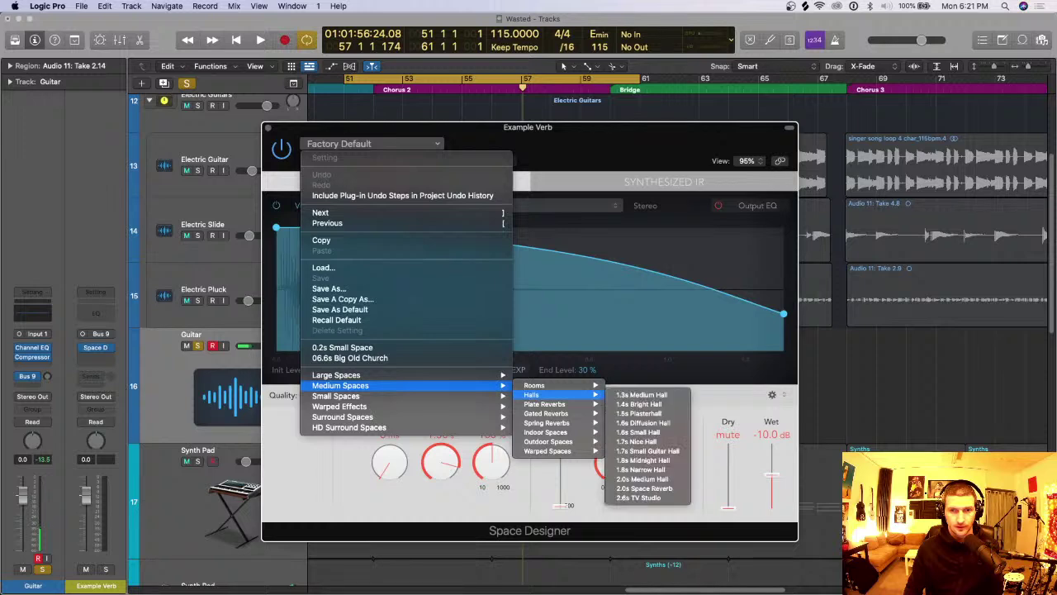
pyautogui.moveTo(547, 422)
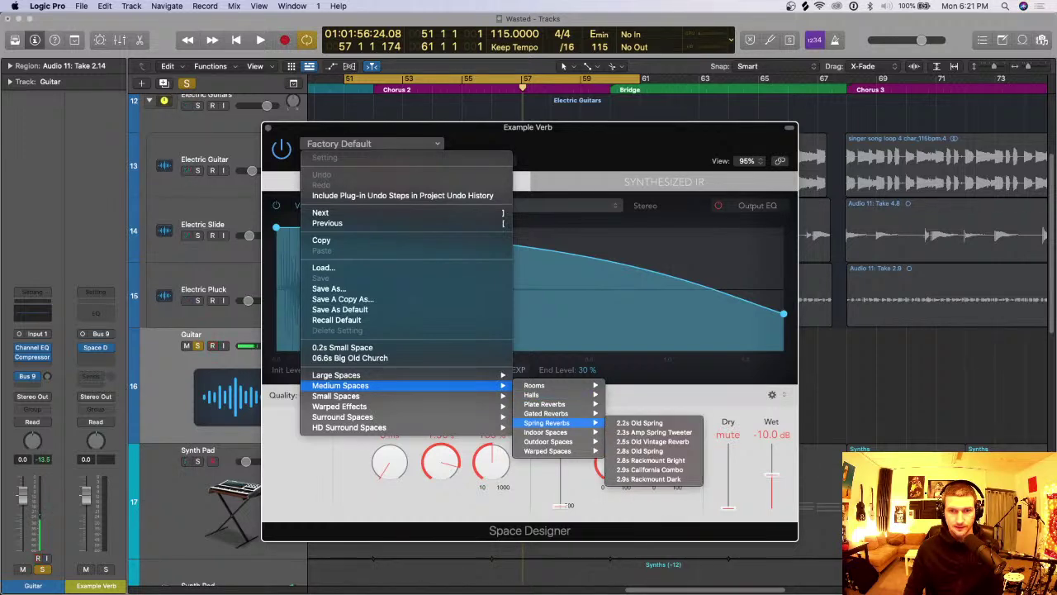
pyautogui.moveTo(347, 375)
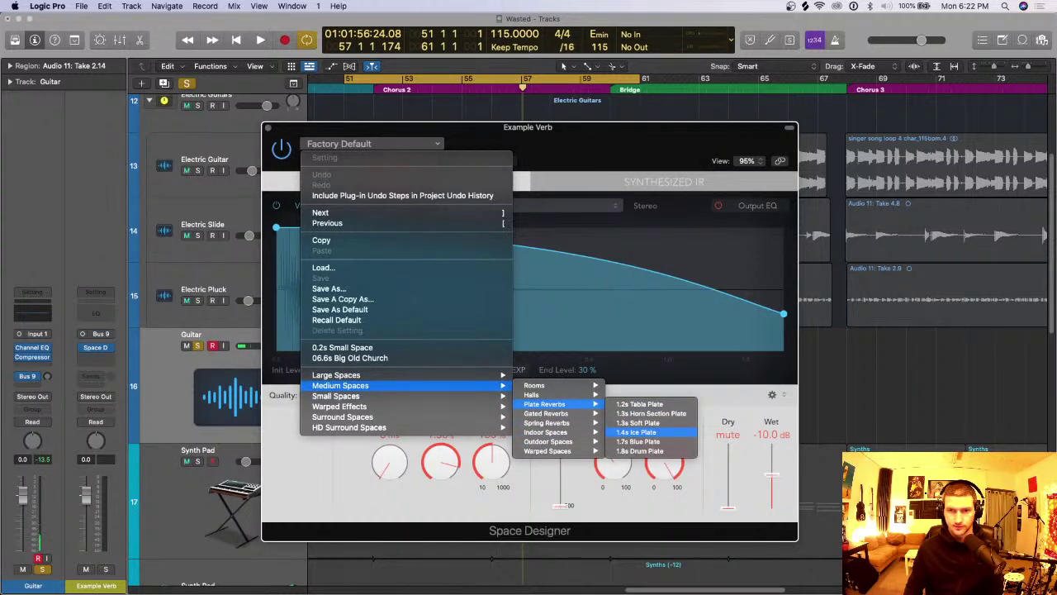
pyautogui.click(638, 432)
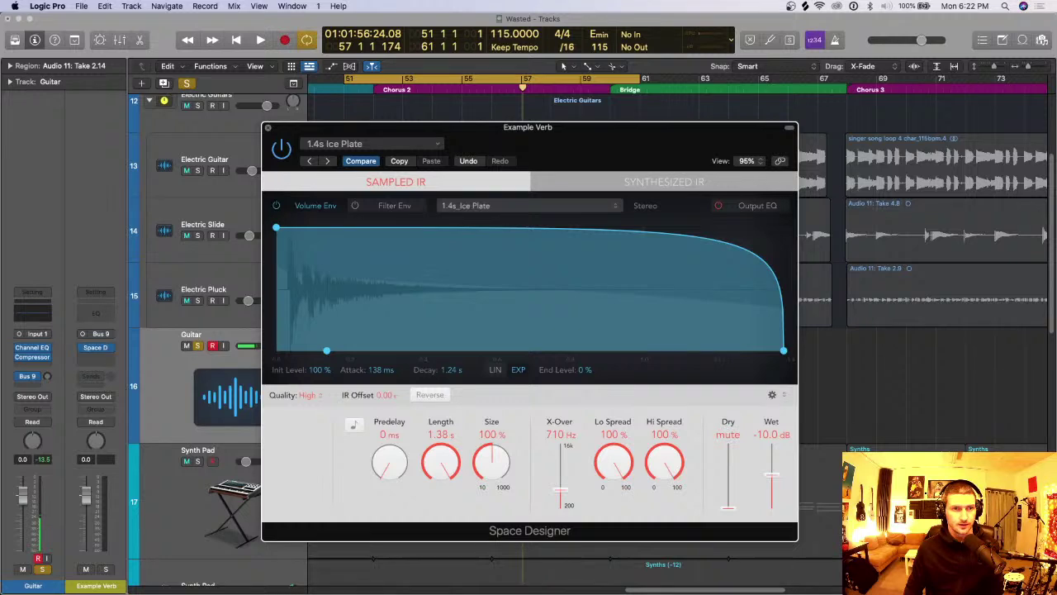
pyautogui.press('super+w')
# Step: Raise the Guitar track's Bus 9 send to +4.4 dB and move the cycle range to bars 52 to 62
pyautogui.hotkey('ctrl', 'r')
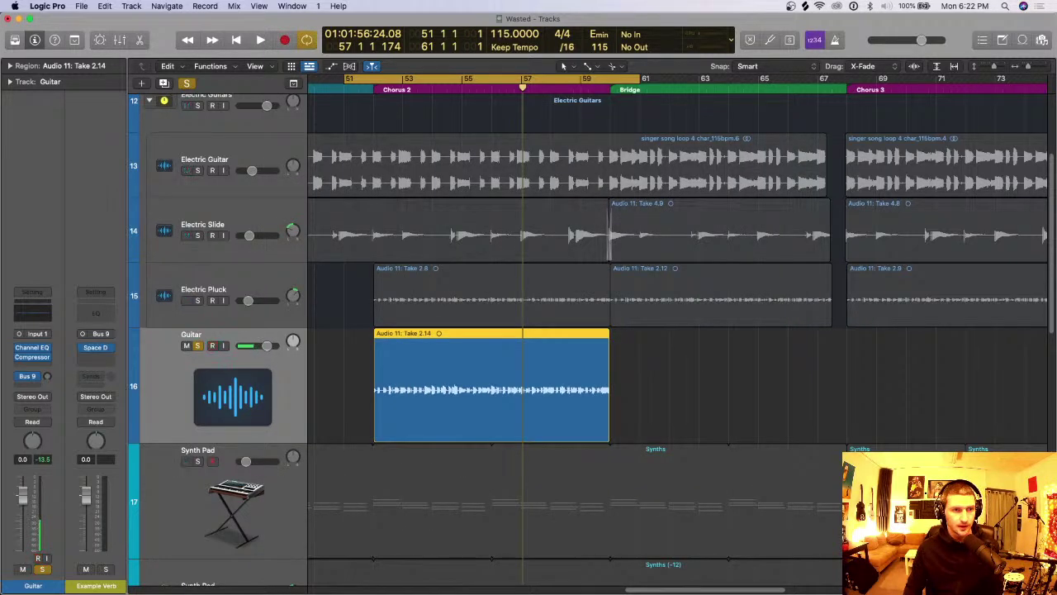
pyautogui.hotkey('ctrl', 'r')
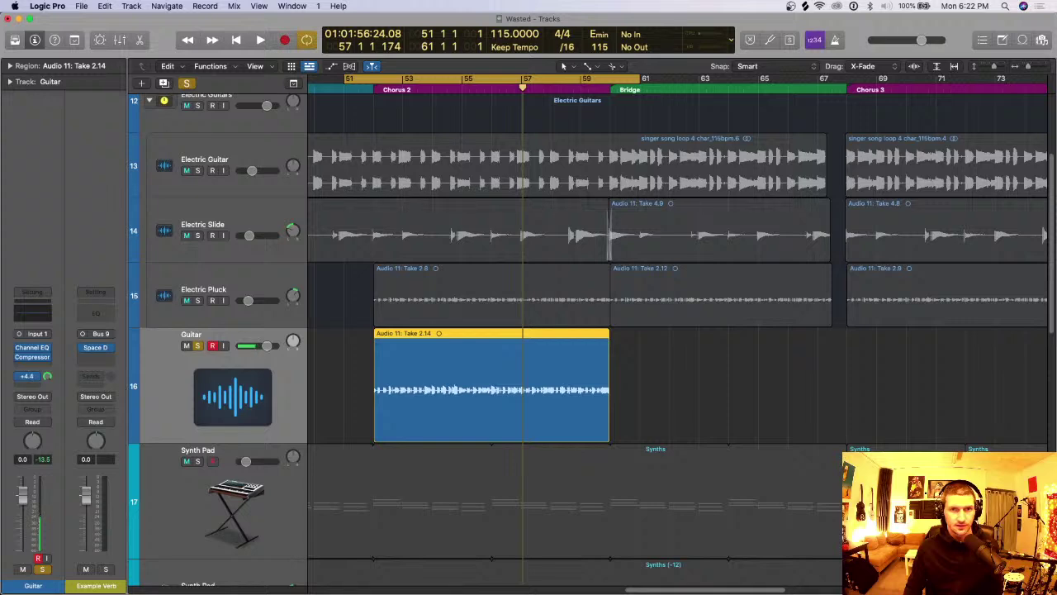
pyautogui.moveTo(375, 78); pyautogui.dragTo(682, 79)
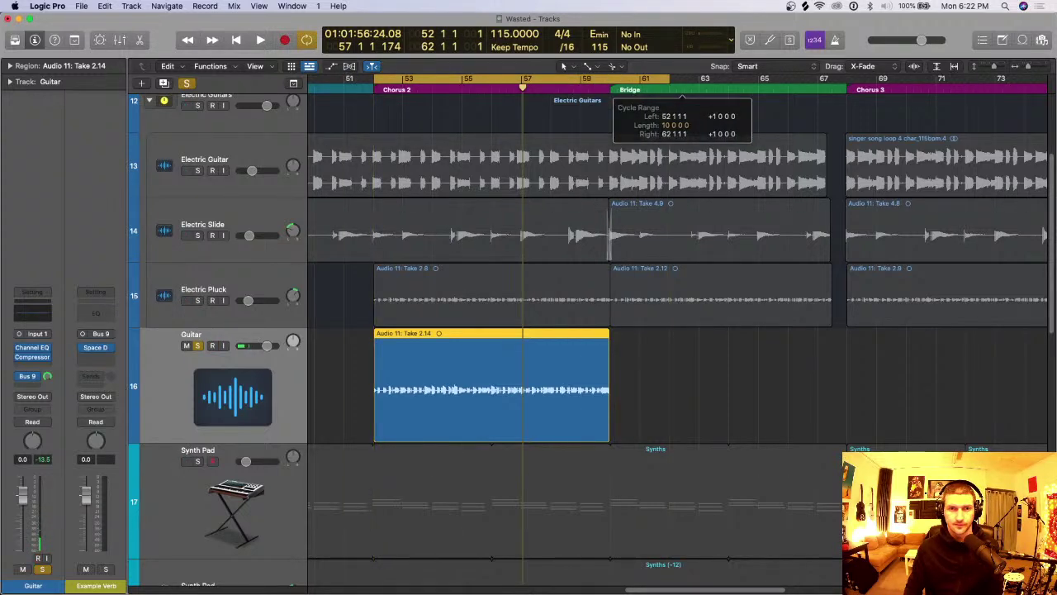
# Step: Play the soloed Guitar part with the Bus 9 send raised, and again with the send turned all the way down
pyautogui.press('space')
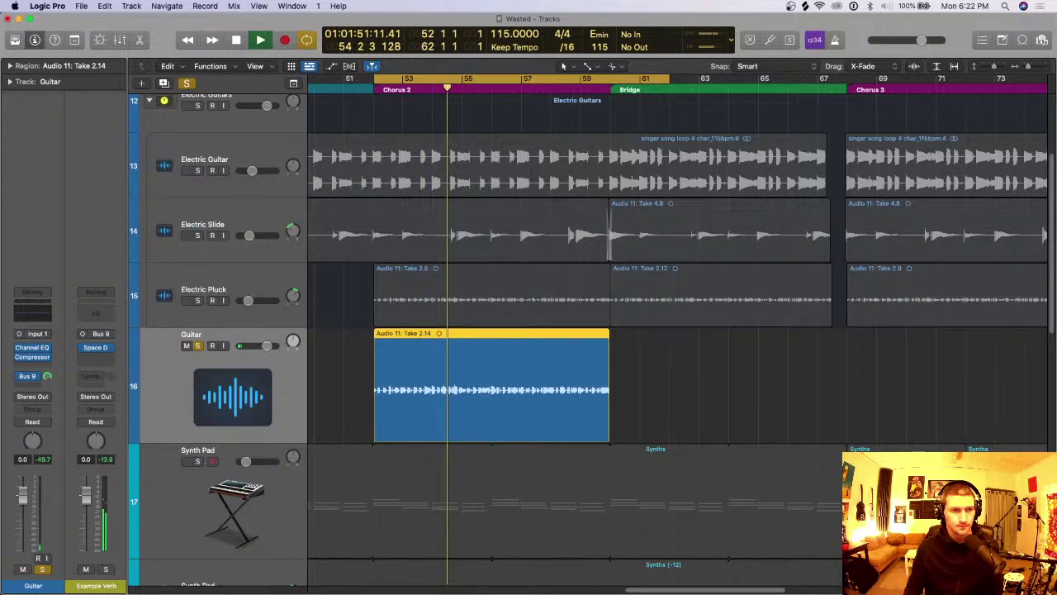
pyautogui.hotkey('alt', 'r')
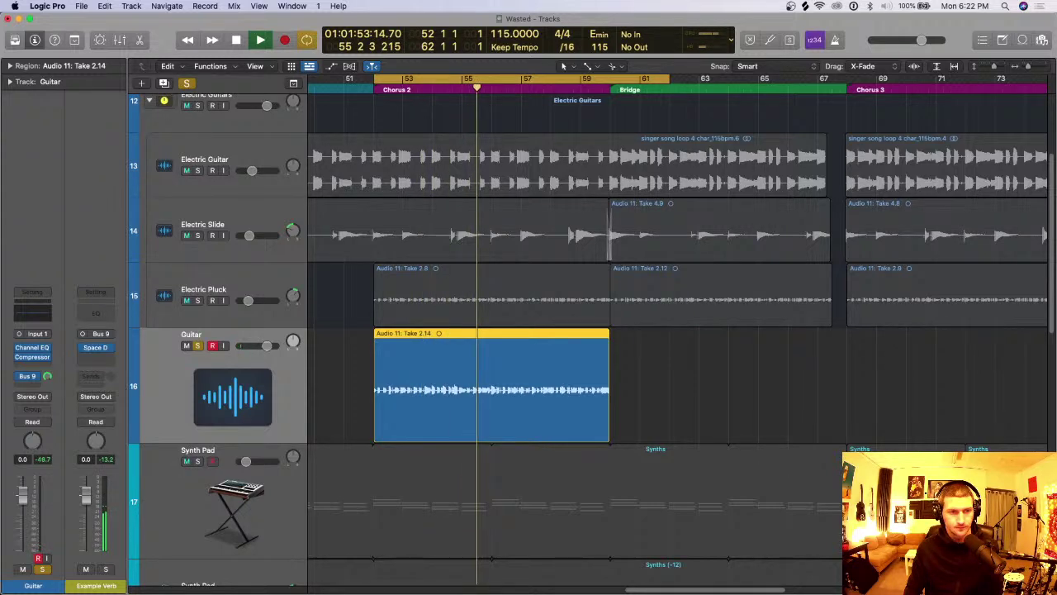
pyautogui.press('space')
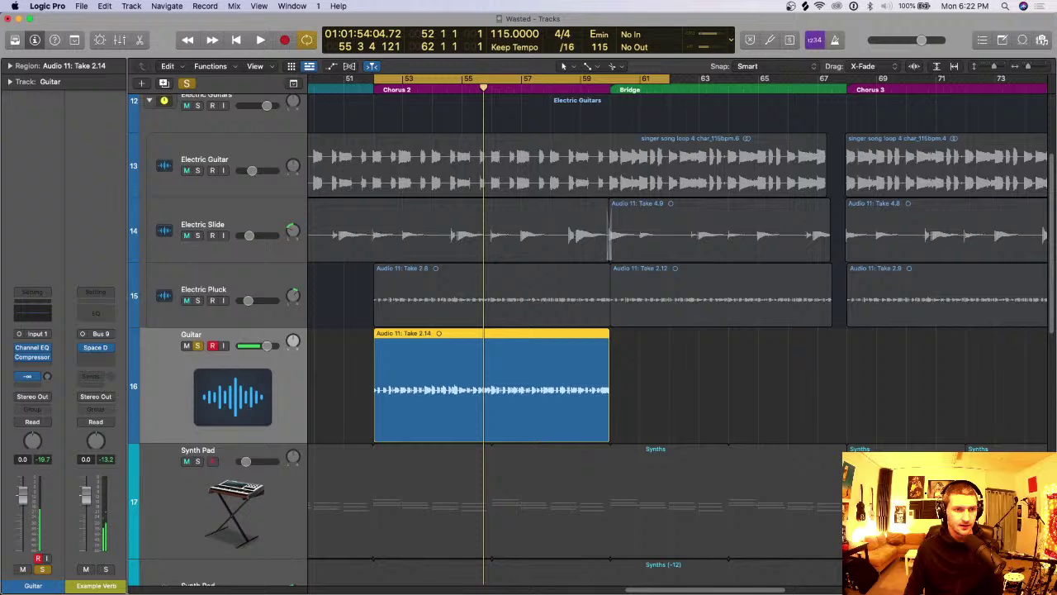
pyautogui.press('space')
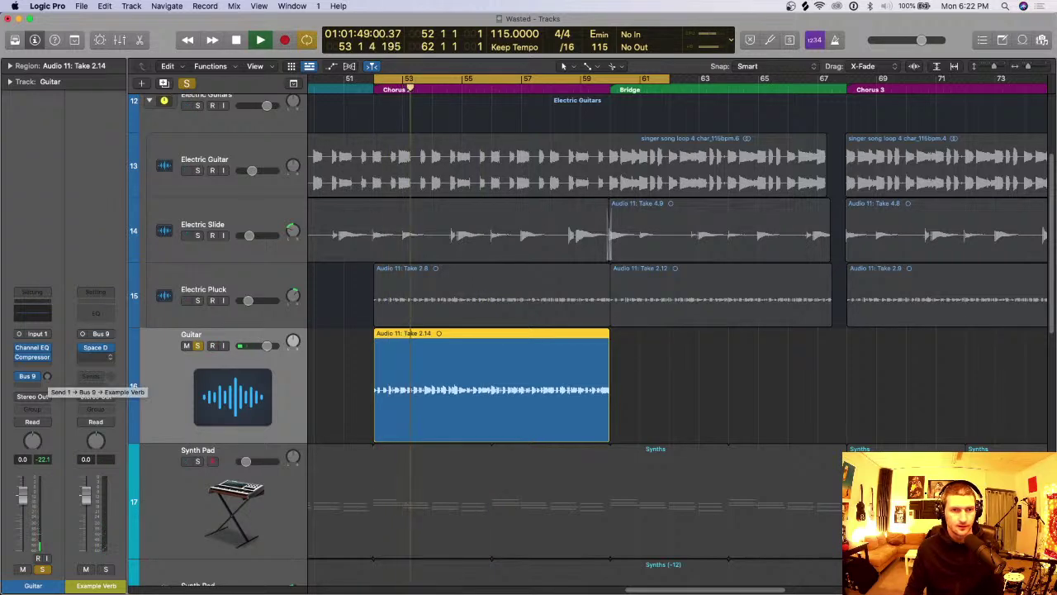
pyautogui.press('space')
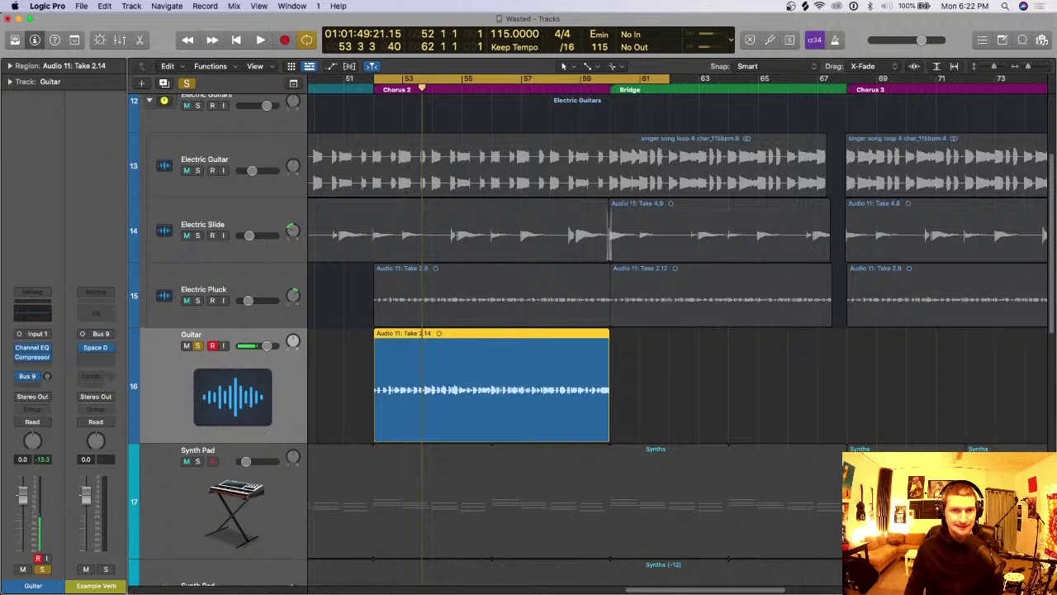
# Step: Raise the Guitar track's Bus 9 send gradually to about -1.6 dB while the loop plays
pyautogui.moveTo(47, 377)
pyautogui.mouseDown()
pyautogui.moveTo(47, 363)
pyautogui.moveTo(47, 403)
pyautogui.moveTo(47, 375)
pyautogui.mouseUp()
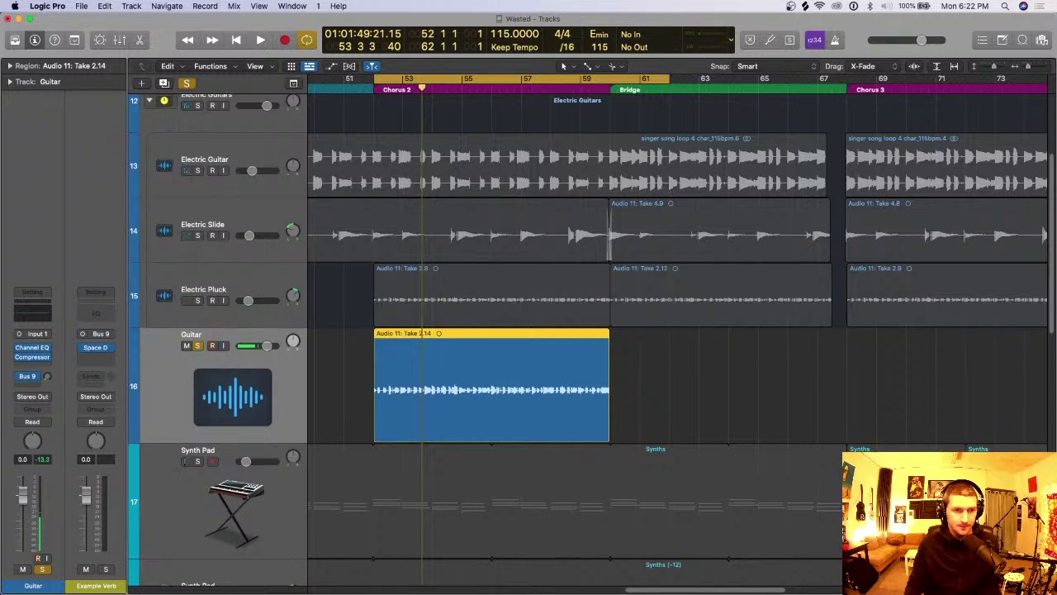
pyautogui.press('space')
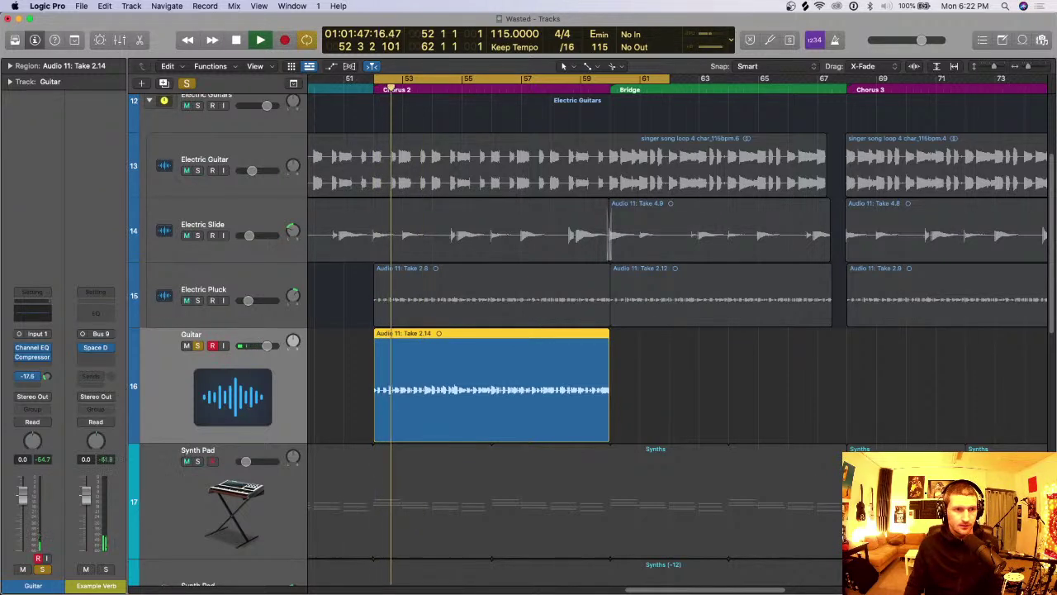
pyautogui.moveTo(47, 376); pyautogui.dragTo(48, 357)
pyautogui.scroll(2, 47, 376)
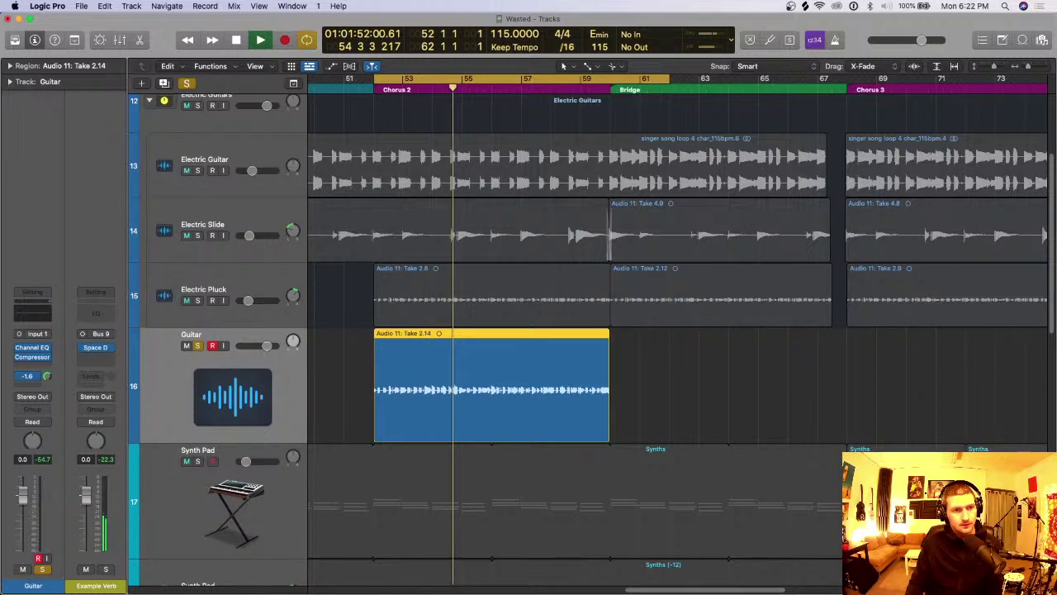
# Step: Raise the Guitar track's Bus 9 send to +2.1 dB during the loop and stop playback
pyautogui.scroll(2, 47, 376)
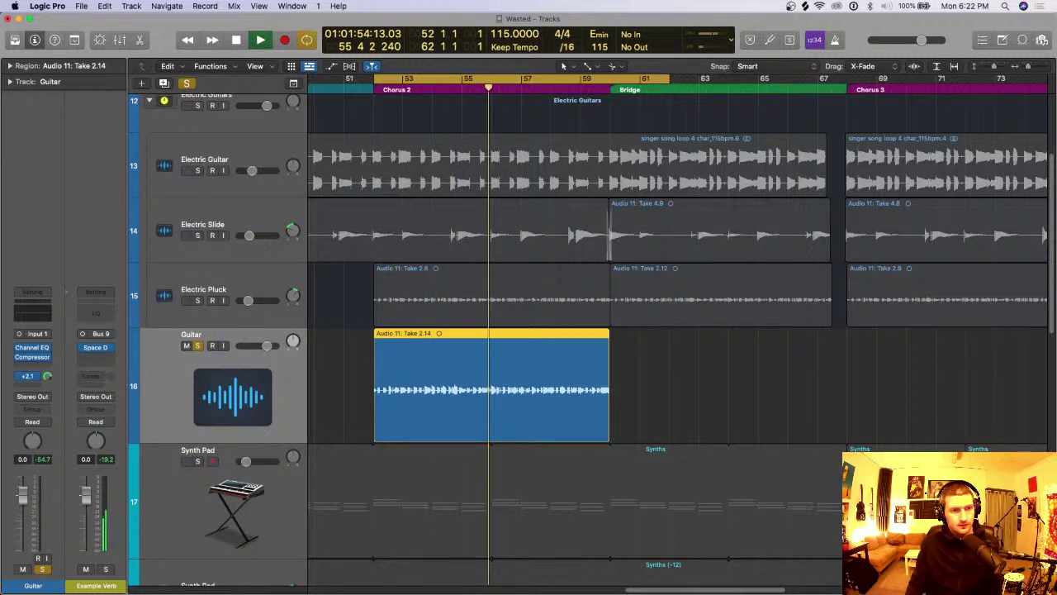
pyautogui.press('space')
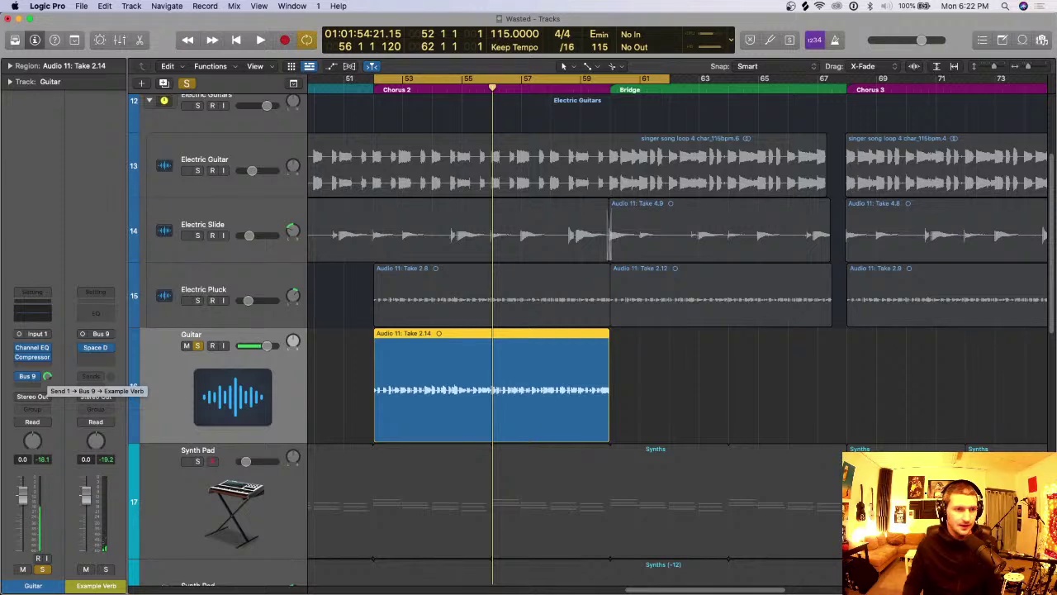
pyautogui.click(33, 376)
pyautogui.click(90, 376)
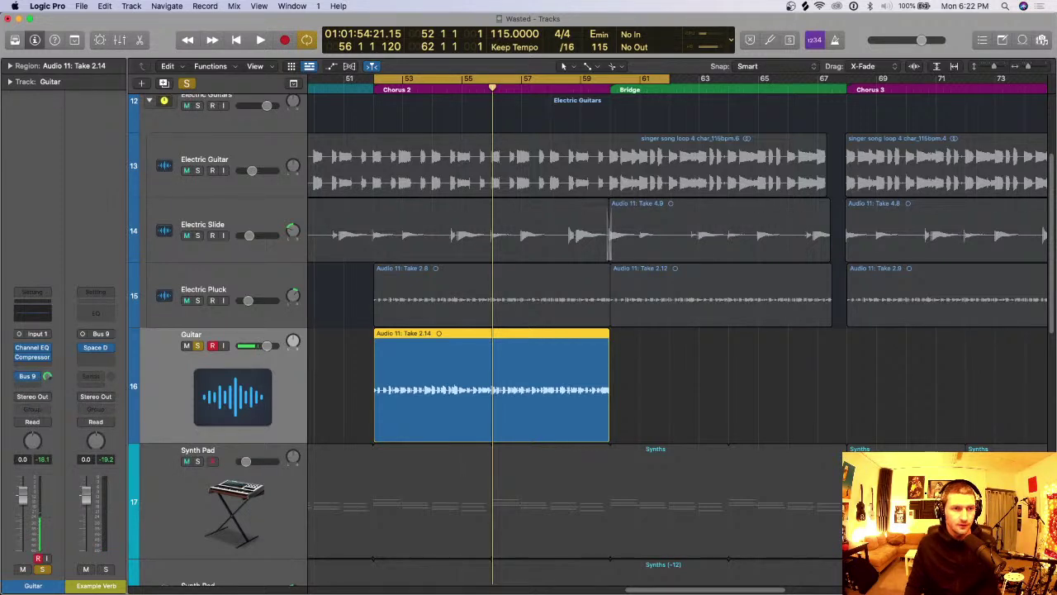
# Step: Inspect the Space Designer settings on the Example Verb channel and close the plug-in window
pyautogui.moveTo(95, 347)
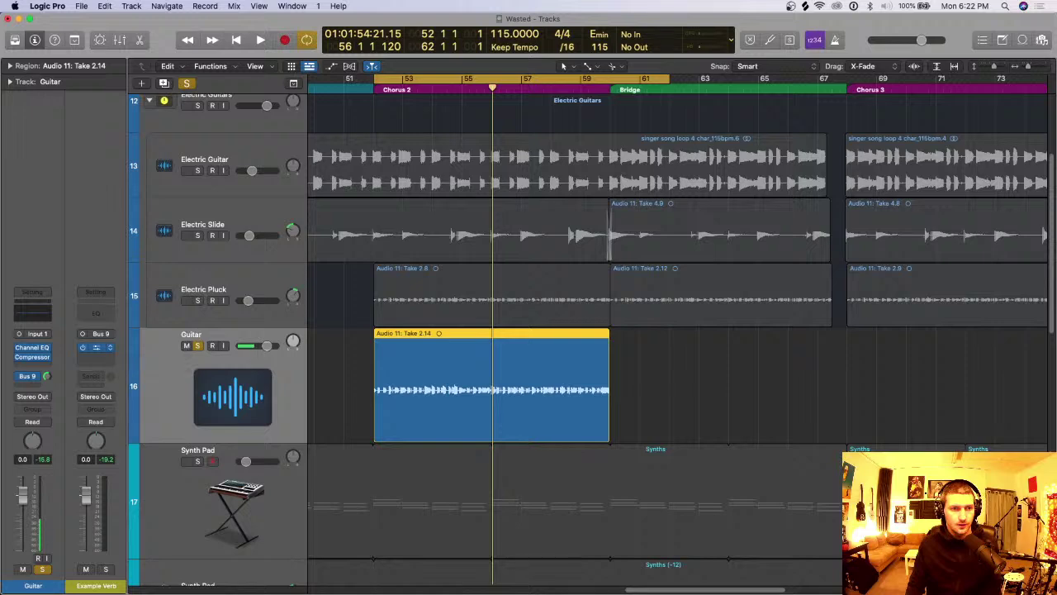
pyautogui.click(96, 347)
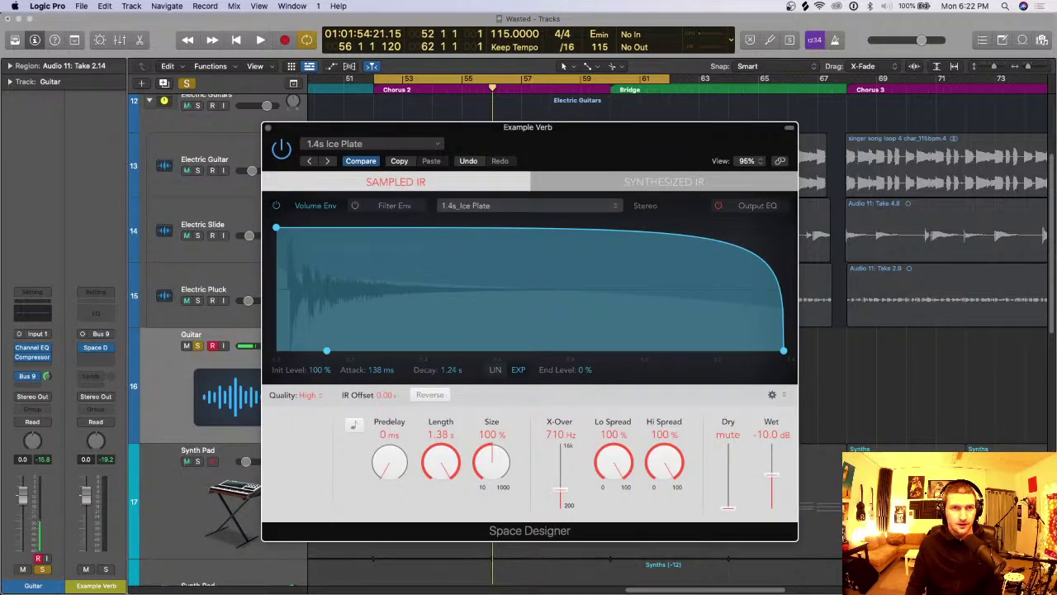
pyautogui.press('super+w')
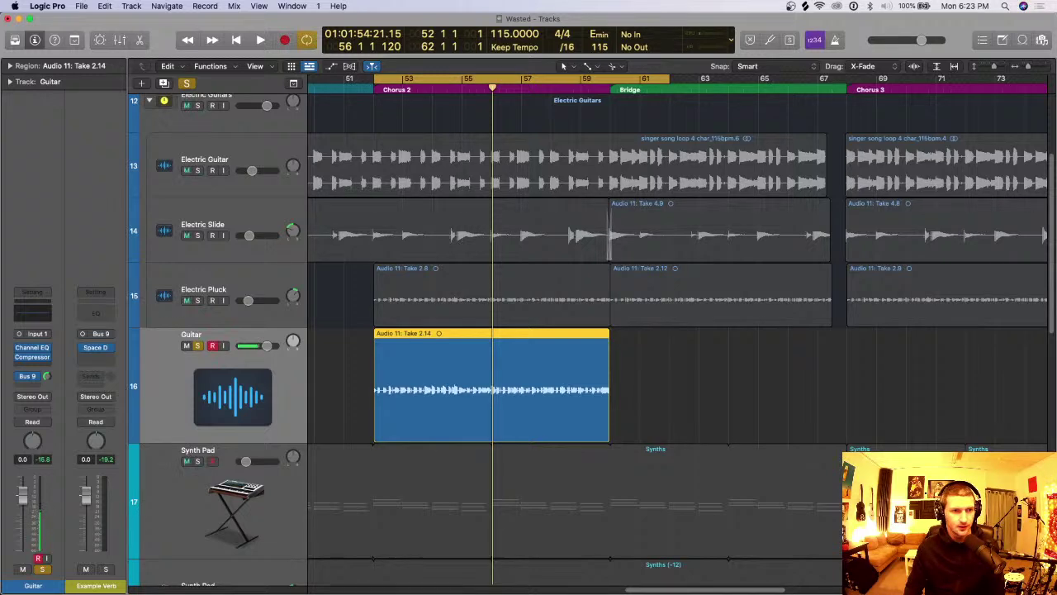
pyautogui.click(32, 366)
pyautogui.press('Escape')
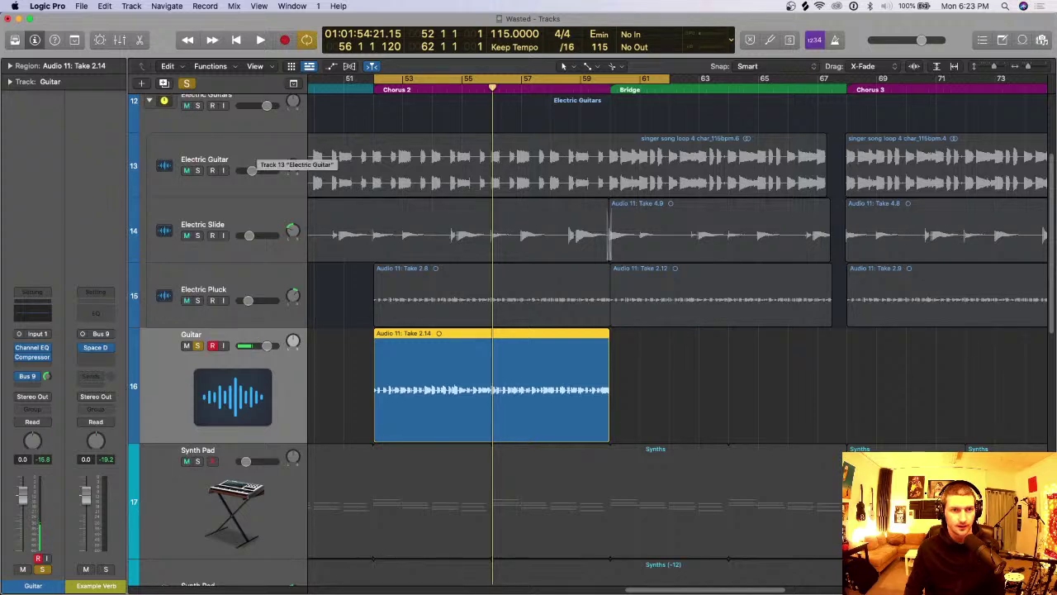
# Step: Add a send to Bus 9 (Example Verb) on the Electric Guitar track
pyautogui.click(250, 156)
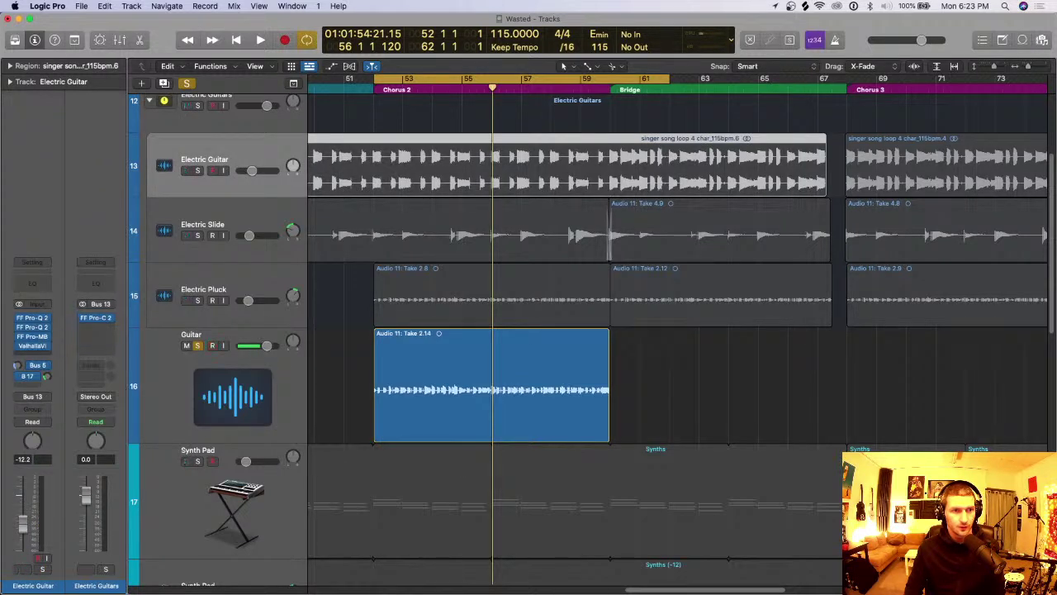
pyautogui.click(33, 355)
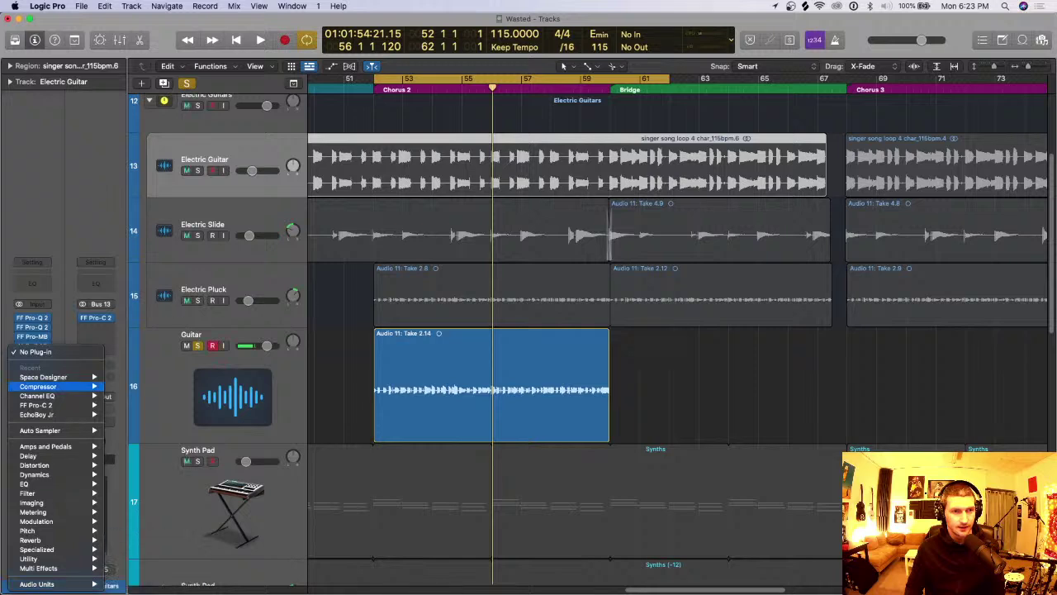
pyautogui.press('Escape')
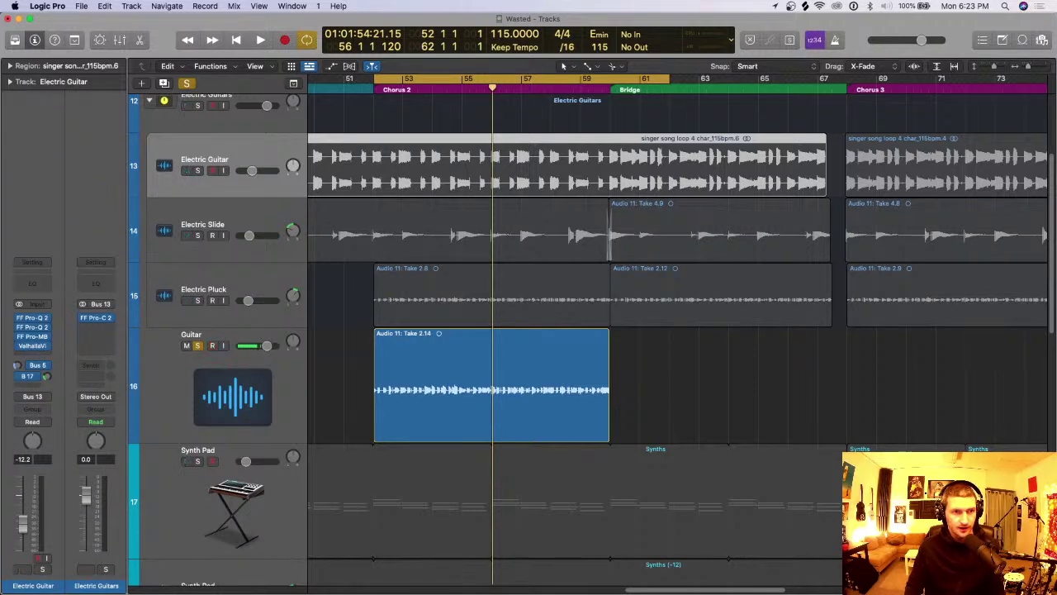
pyautogui.click(32, 385)
pyautogui.moveTo(41, 399)
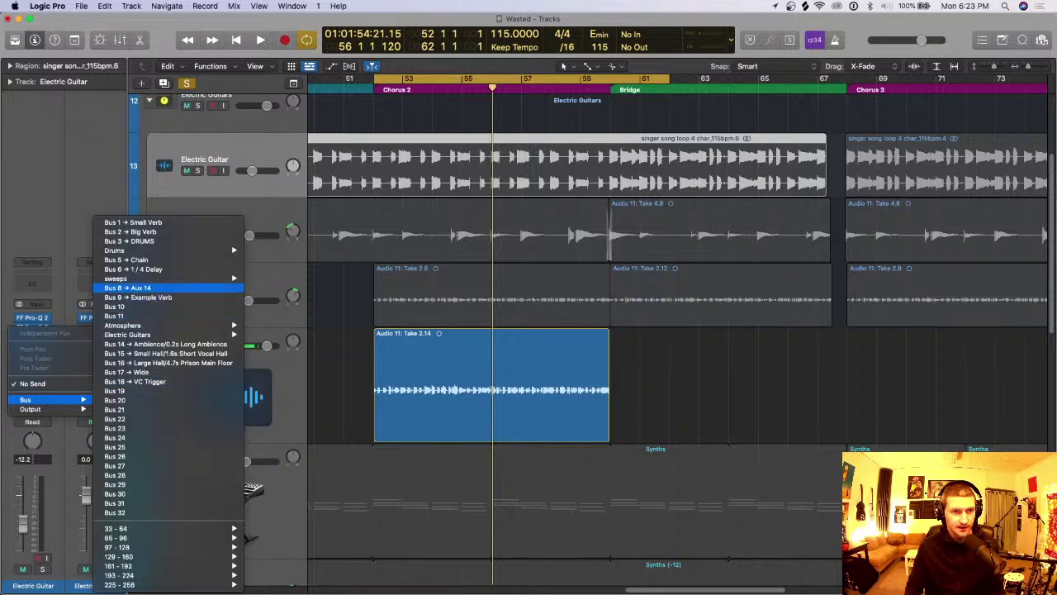
pyautogui.click(138, 297)
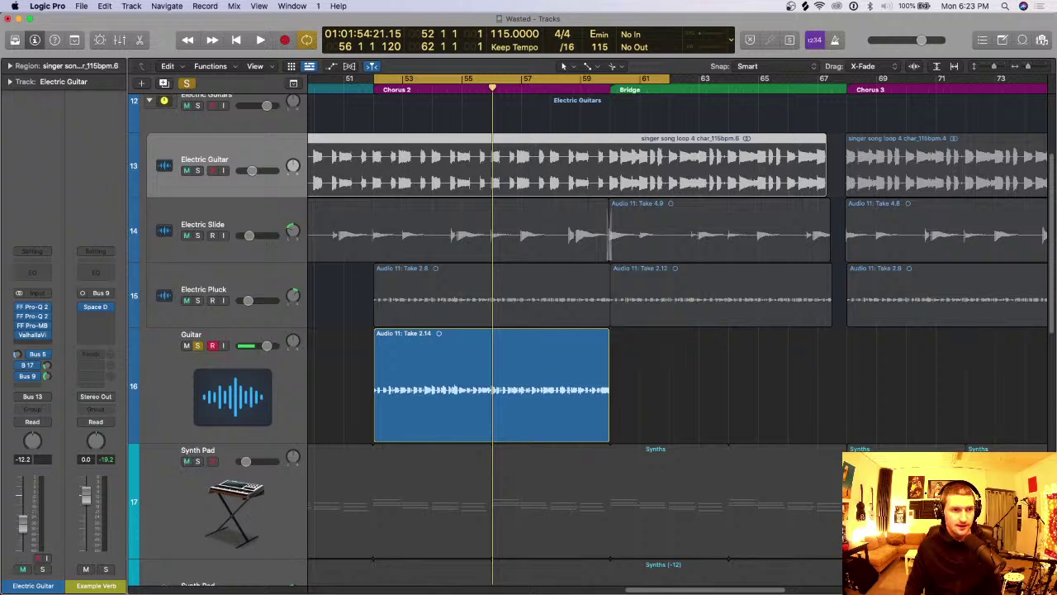
# Step: Look through the available plug-ins for the Electric Guitar track and remove its Bus 9 send
pyautogui.click(33, 342)
pyautogui.moveTo(50, 572)
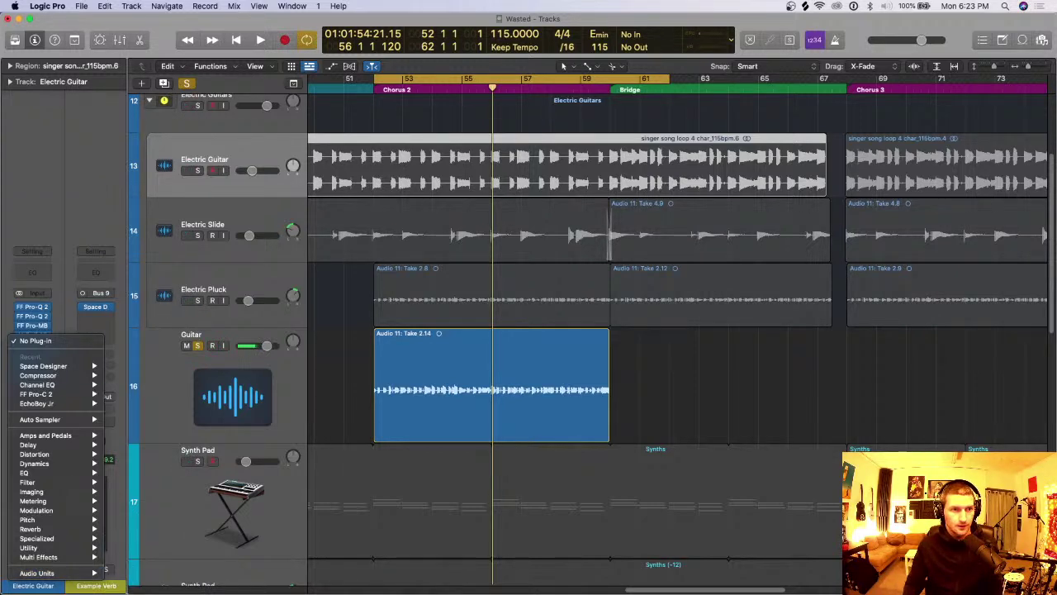
pyautogui.press('Escape')
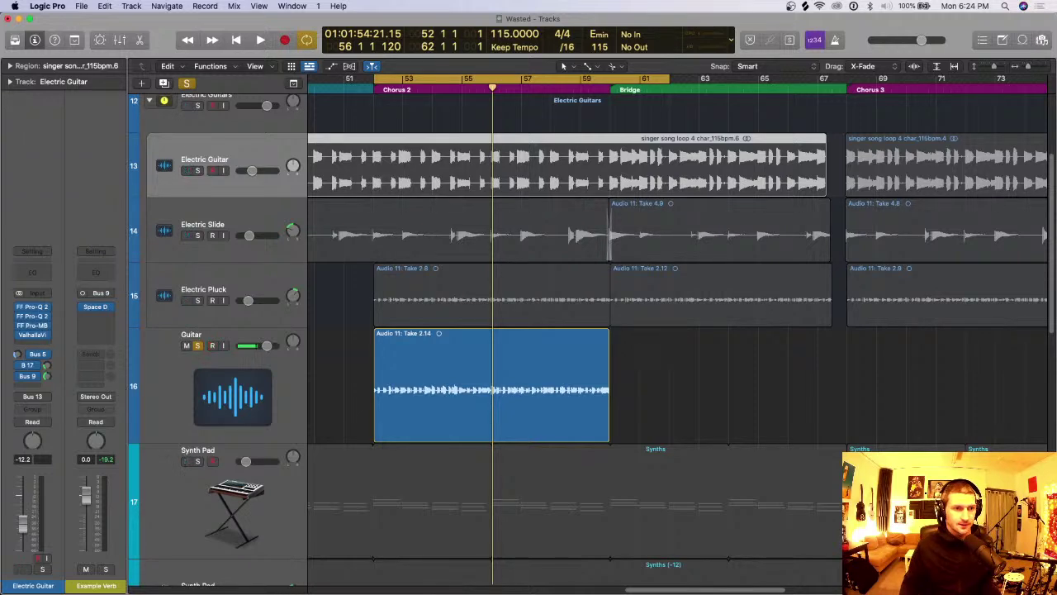
pyautogui.click(27, 376)
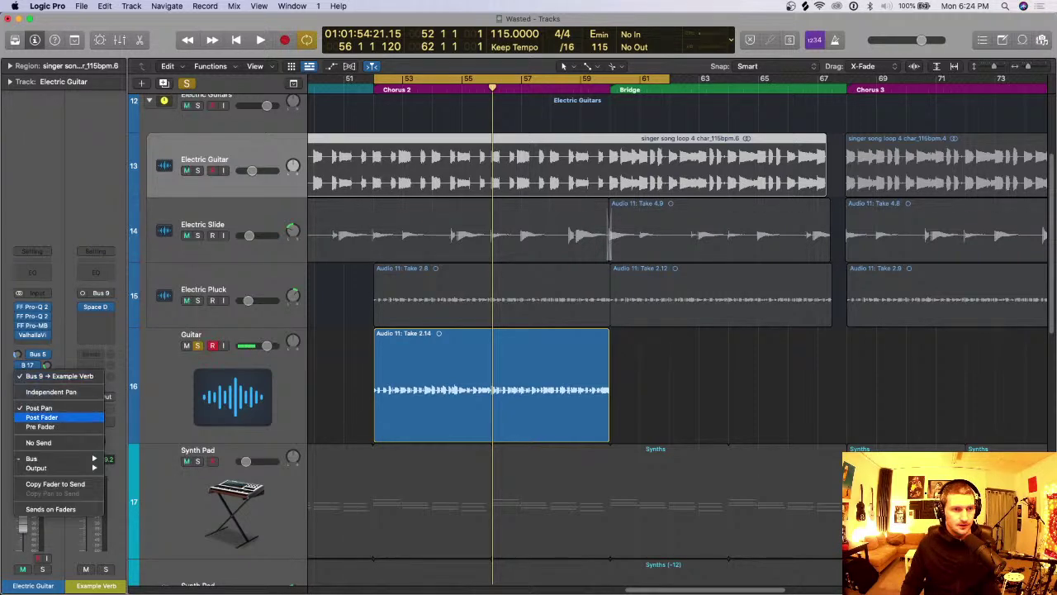
pyautogui.click(33, 442)
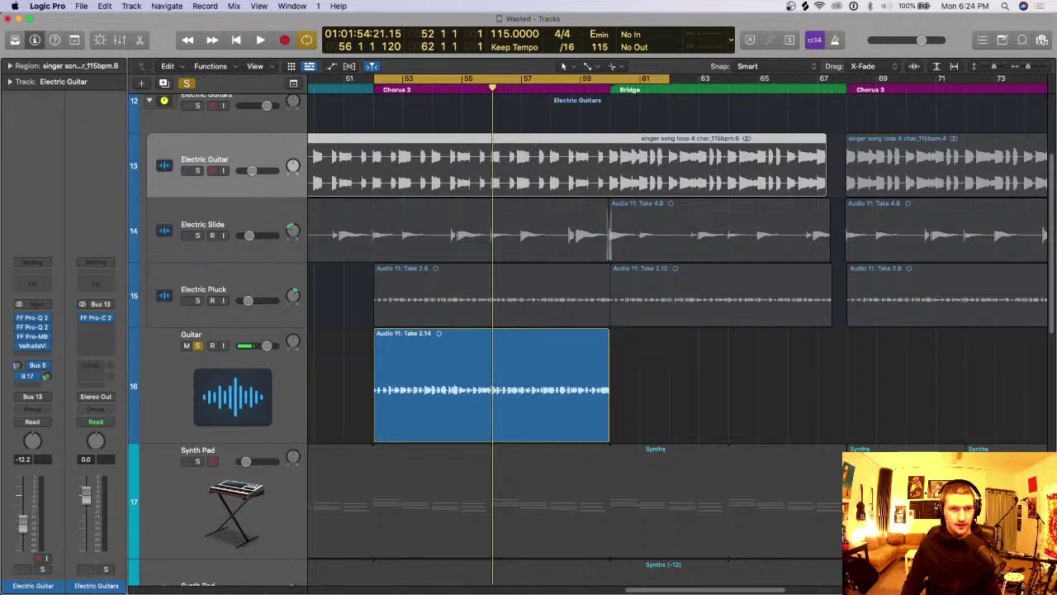
# Step: Lower the Guitar track's Bus 9 send to about -15.5 dB and set the track's automation mode to Latch
pyautogui.click(165, 386)
pyautogui.click(47, 376)
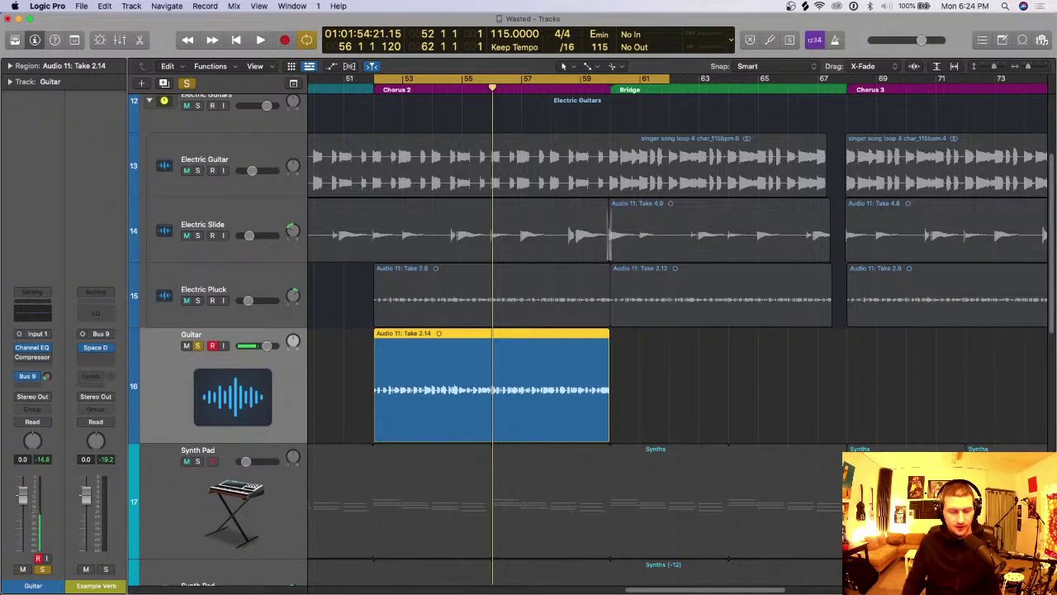
pyautogui.press('a')
pyautogui.scroll(-2, 678, 339)
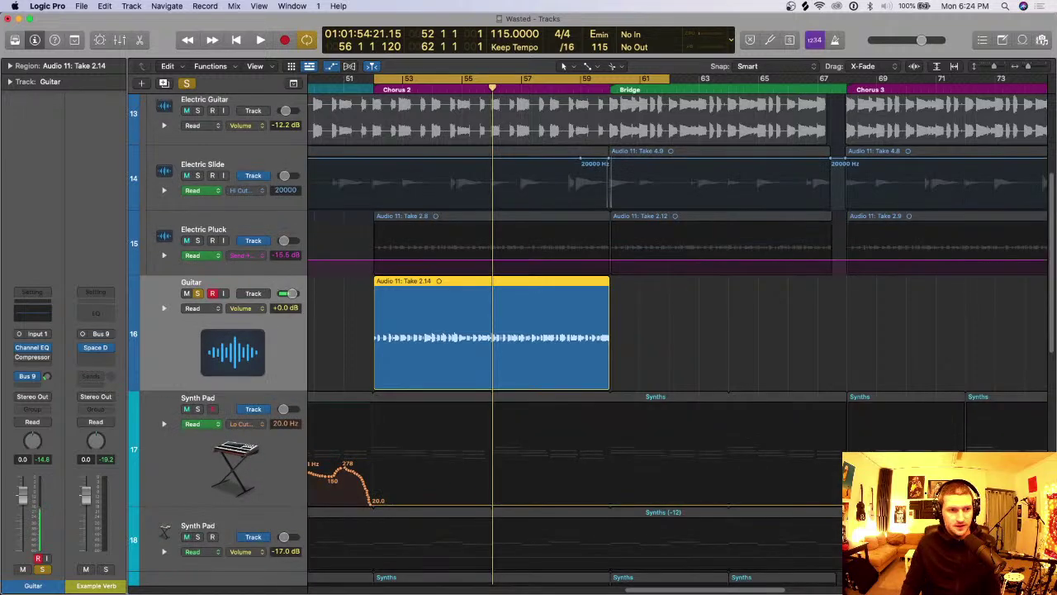
pyautogui.click(32, 421)
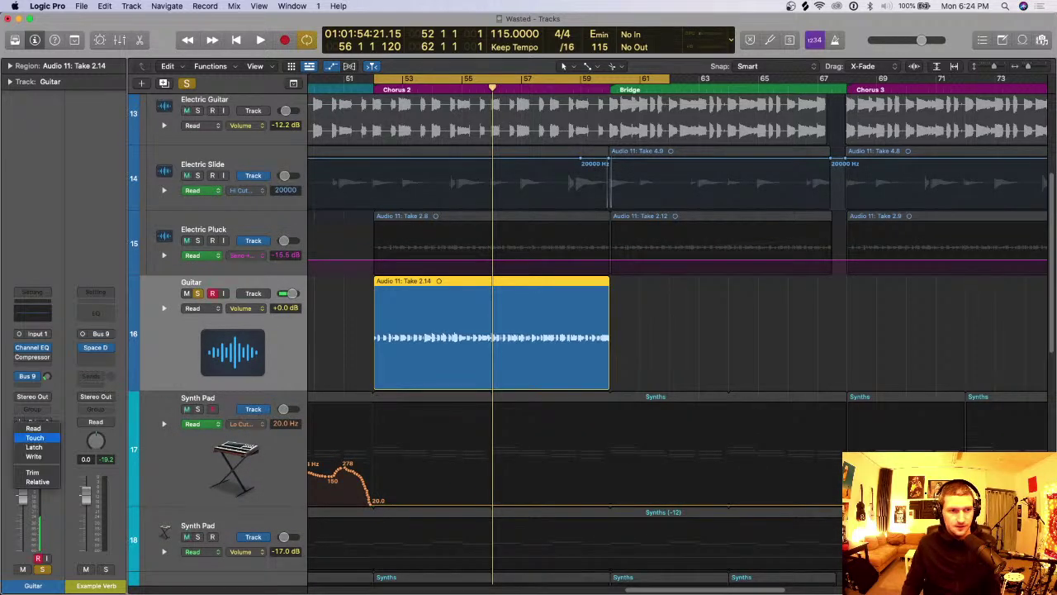
pyautogui.click(34, 447)
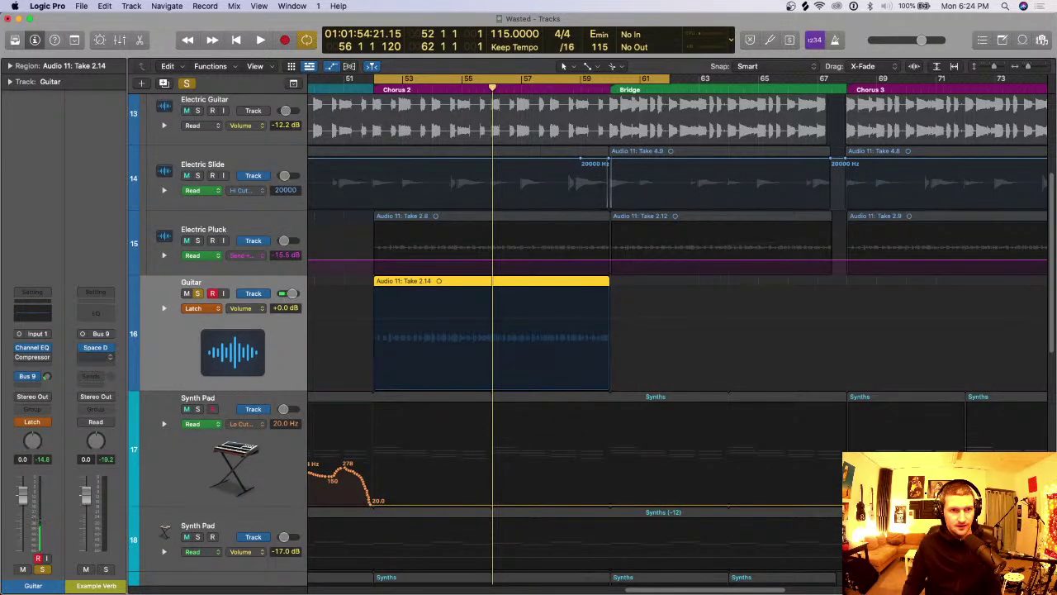
# Step: Record Guitar send automation from the start of Chorus 2, raising Bus 9 gradually to +6.0 dB and dropping to about +1.7 dB
pyautogui.press('space')
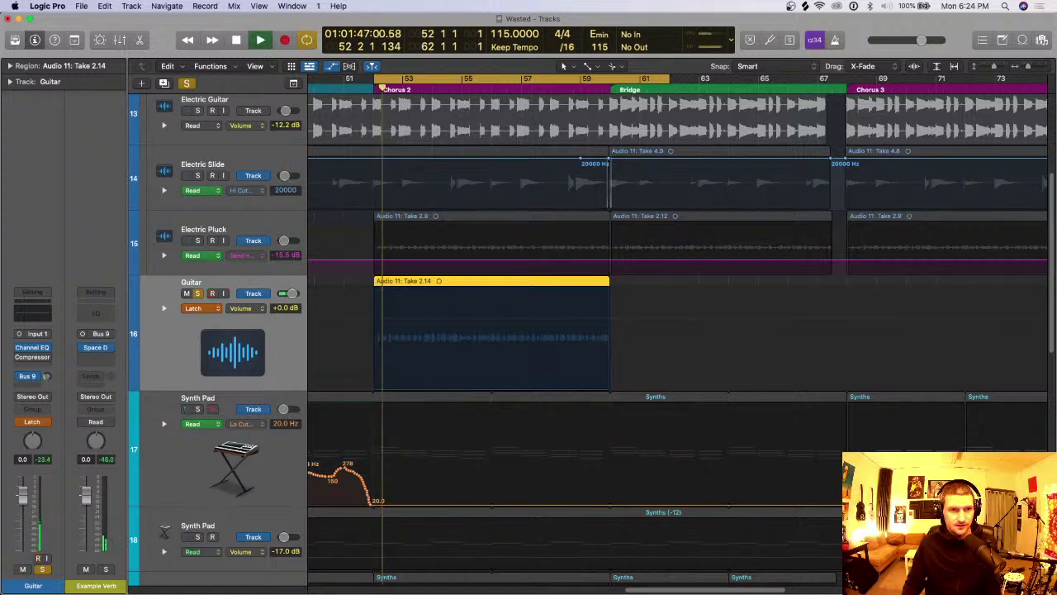
pyautogui.moveTo(48, 376); pyautogui.dragTo(47, 355)
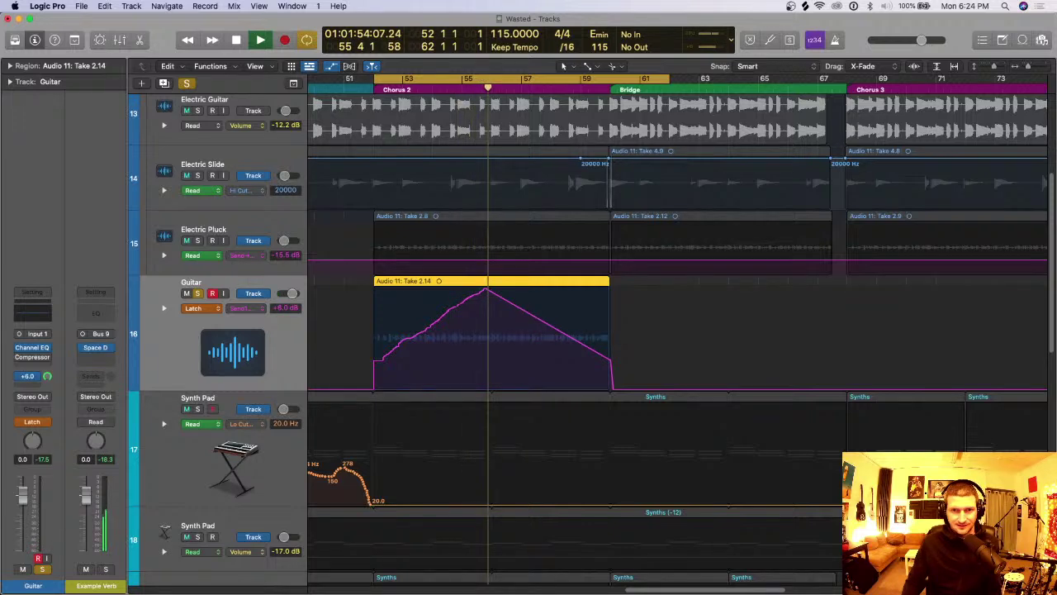
pyautogui.press('space')
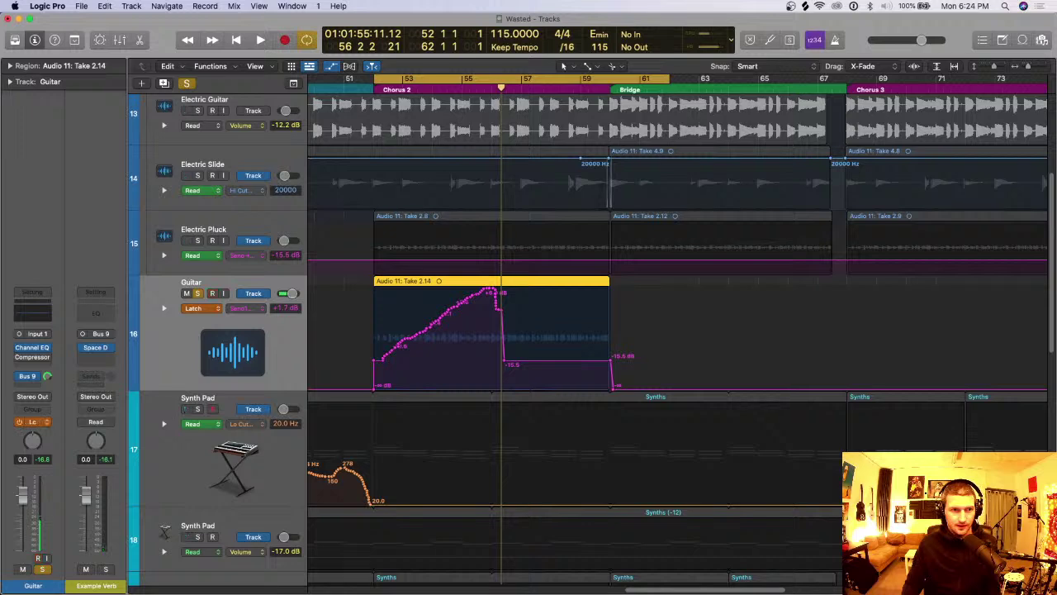
# Step: Set the Guitar track's automation mode to Read and play the loop from bar 52
pyautogui.click(32, 422)
pyautogui.click(33, 403)
pyautogui.press('space')
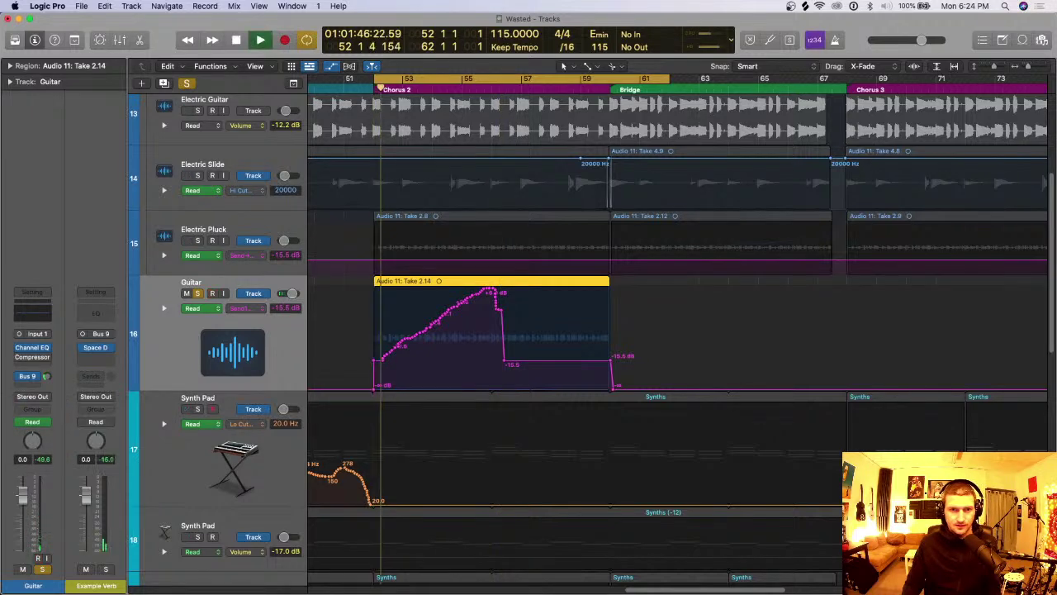
# Step: Examine the recorded Bus 9 send curve on the Guitar region up close and in song context during playback
pyautogui.press('super+Right')
pyautogui.press('super+Right')
pyautogui.press('super+Right')
pyautogui.press('super+Right')
pyautogui.press('super+Right')
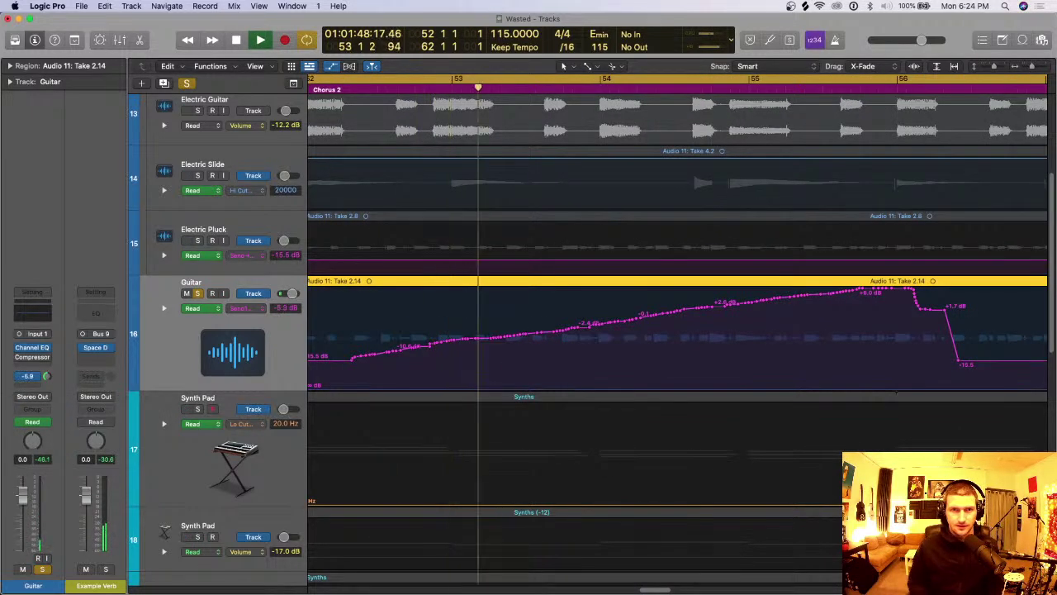
pyautogui.press('super+Left')
pyautogui.press('super+Left')
pyautogui.press('super+Left')
pyautogui.press('super+Left')
pyautogui.press('super+Left')
pyautogui.click(651, 86)
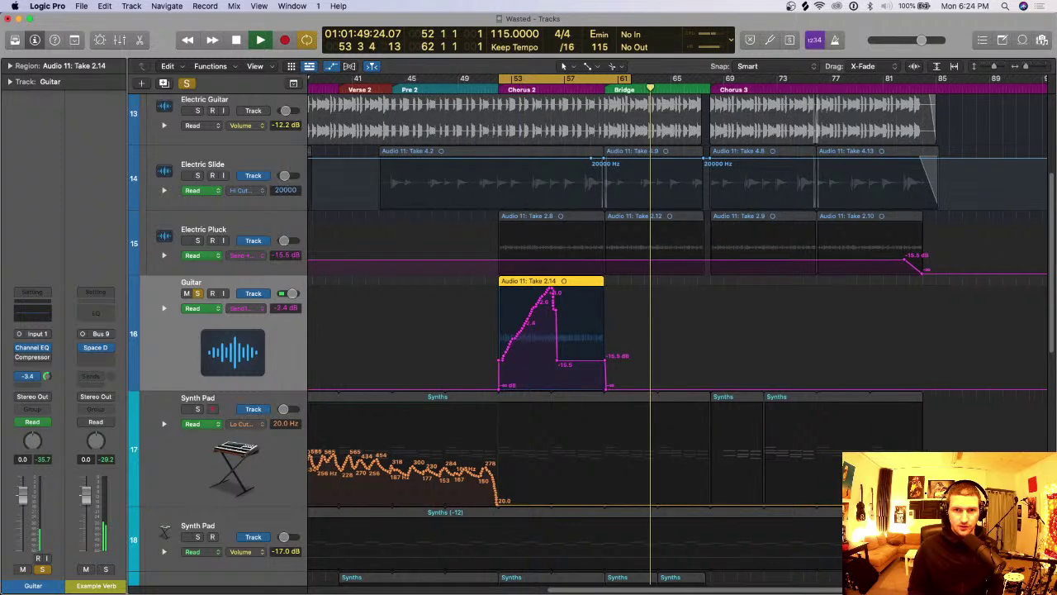
pyautogui.press('super+Left')
pyautogui.press('super+Left')
pyautogui.press('super+Right')
pyautogui.press('super+Right')
pyautogui.press('super+Right')
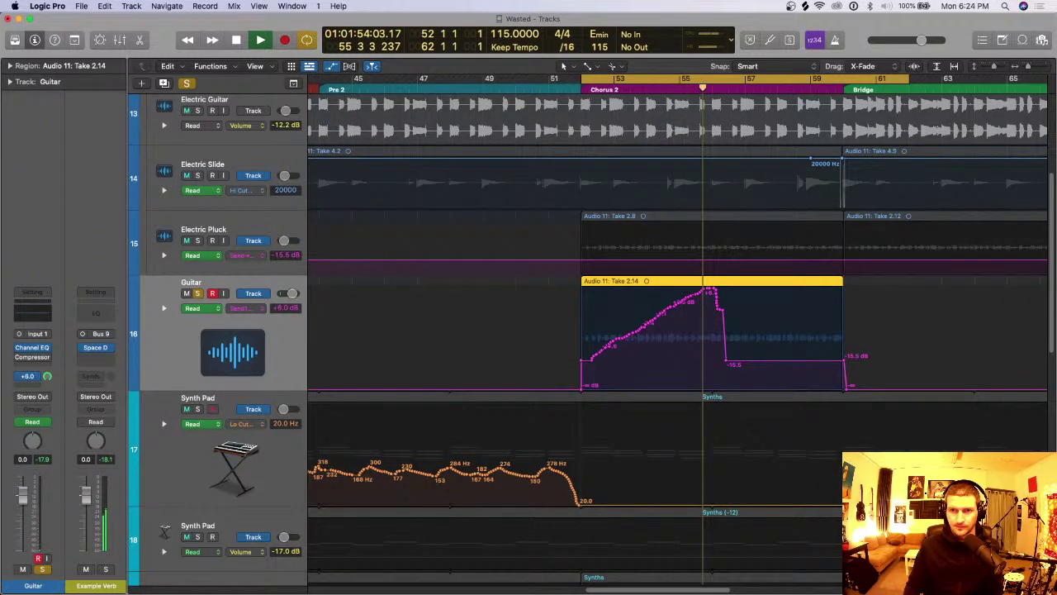
pyautogui.press('space')
pyautogui.click(667, 281)
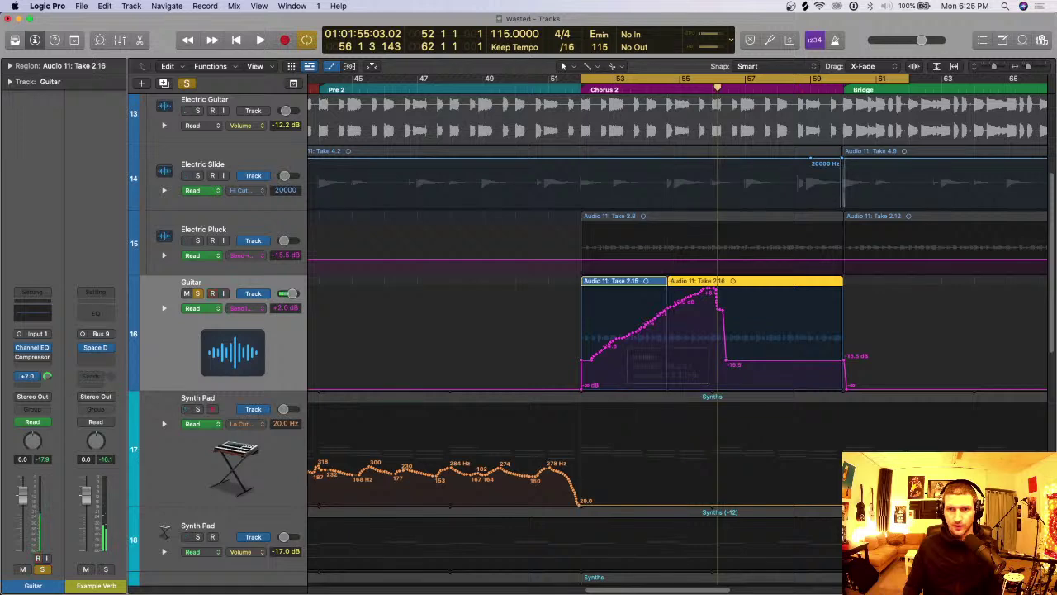
pyautogui.press('super+z')
# Step: Delete the Guitar track's visible send automation and lower its Bus 9 send to about -32 dB
pyautogui.press('super+Right')
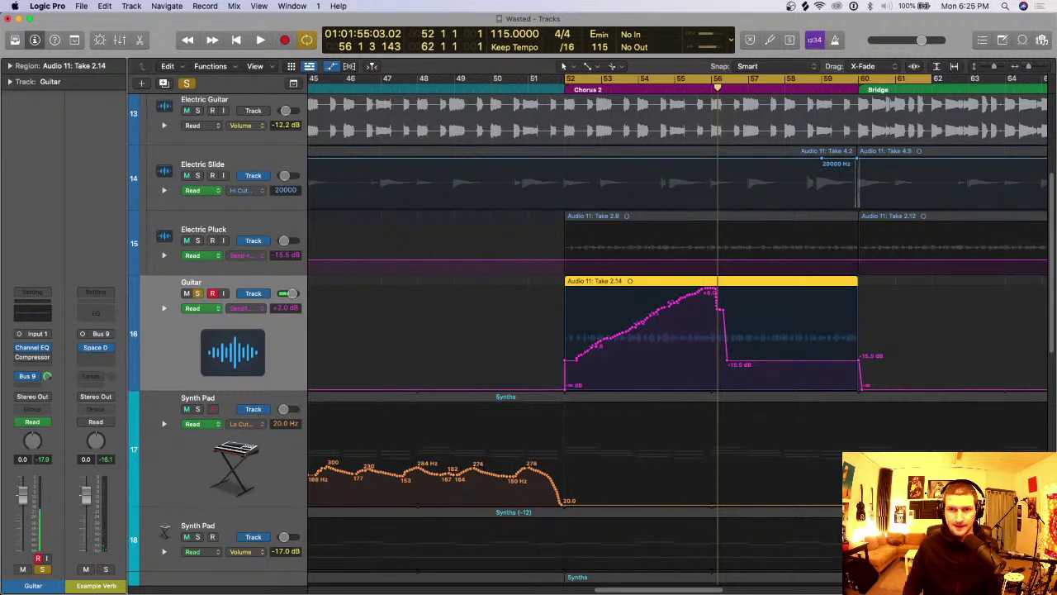
pyautogui.hscroll(3, 677, 333)
pyautogui.press('super+Right')
pyautogui.press('super+Right')
pyautogui.press('super+Right')
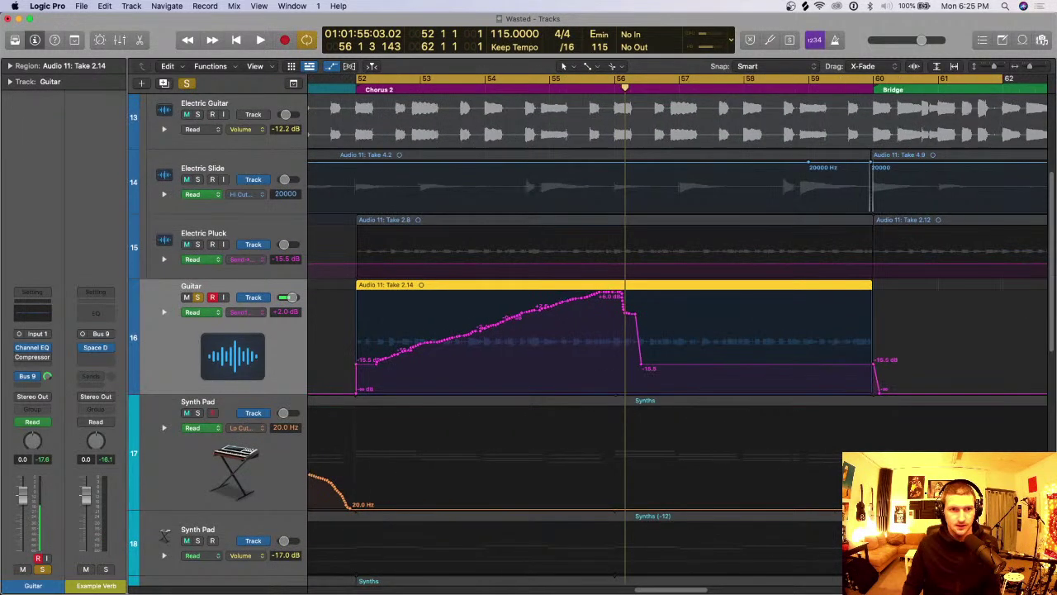
pyautogui.rightClick(289, 315)
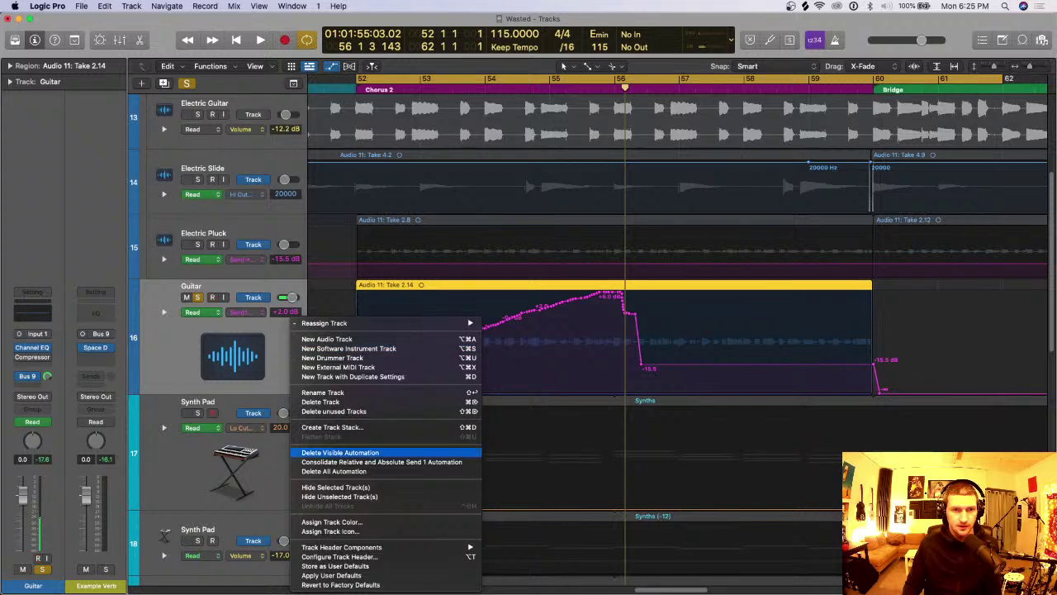
pyautogui.click(341, 453)
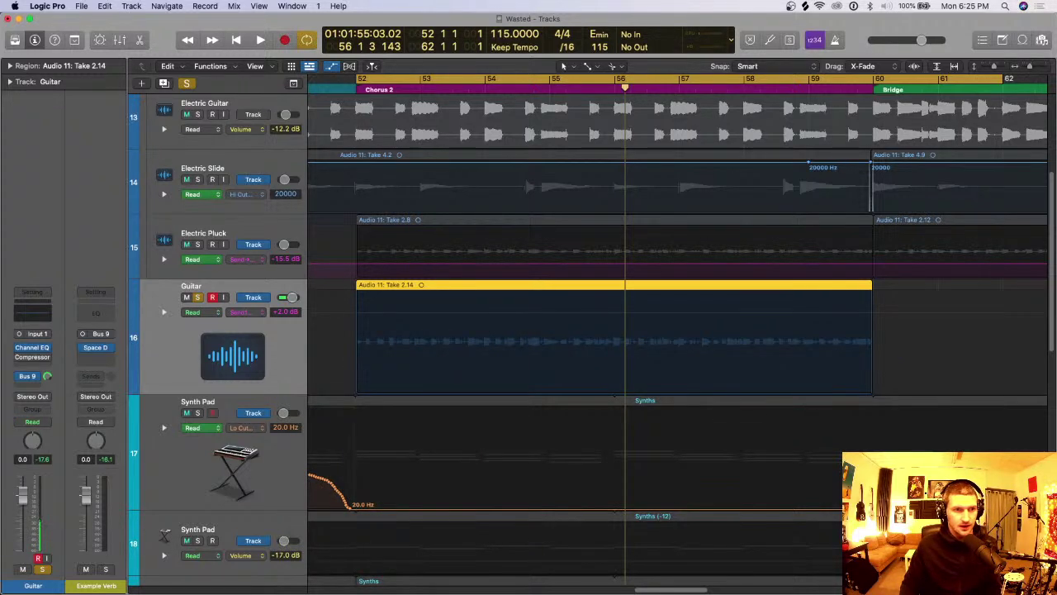
pyautogui.moveTo(47, 376); pyautogui.dragTo(47, 425)
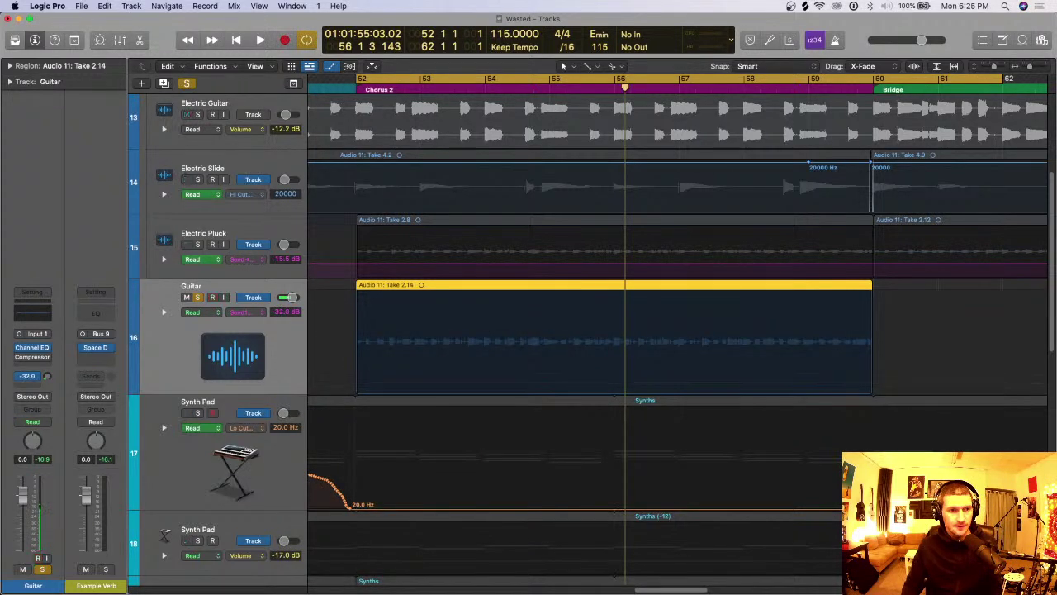
# Step: Hide the track automation and reduce the track heights to show the arrangement from Bass down to the synth and piano tracks
pyautogui.press('a')
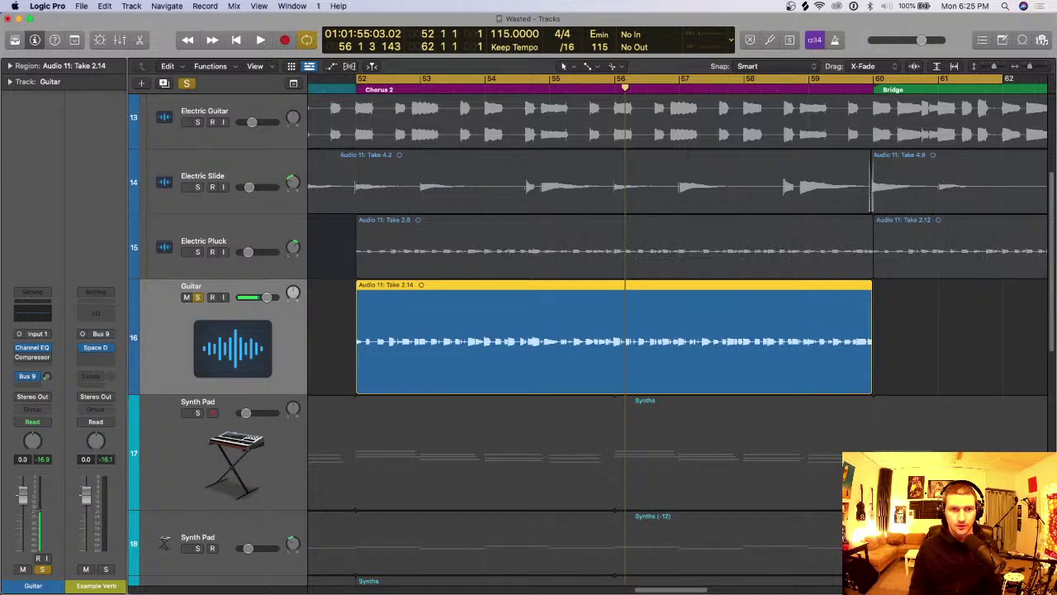
pyautogui.press('super+Up')
pyautogui.press('super+Up')
pyautogui.press('super+Up')
pyautogui.press('super+Up')
pyautogui.press('super+Up')
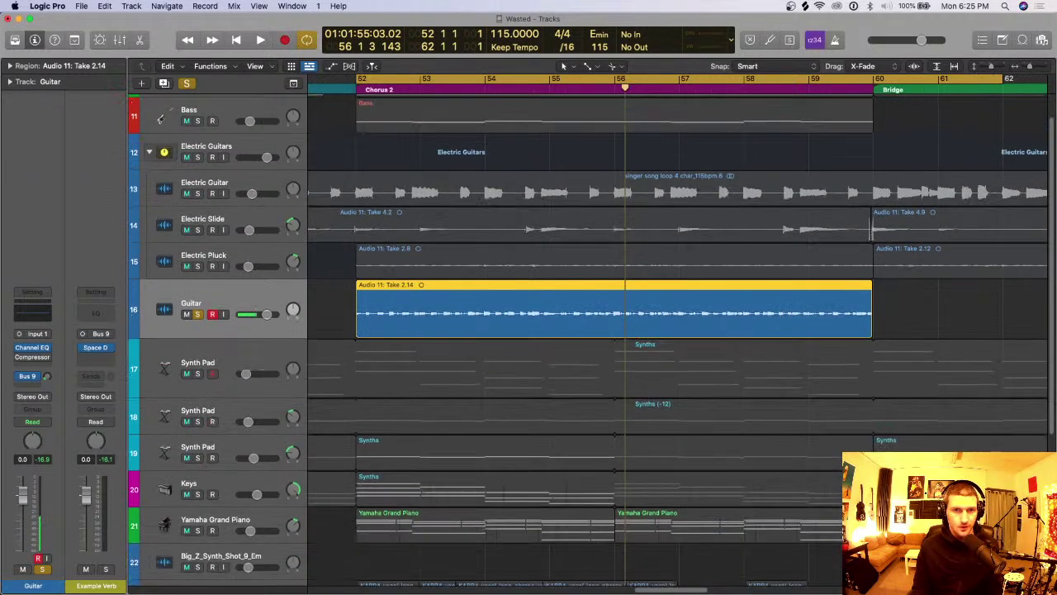
pyautogui.press('super+Up')
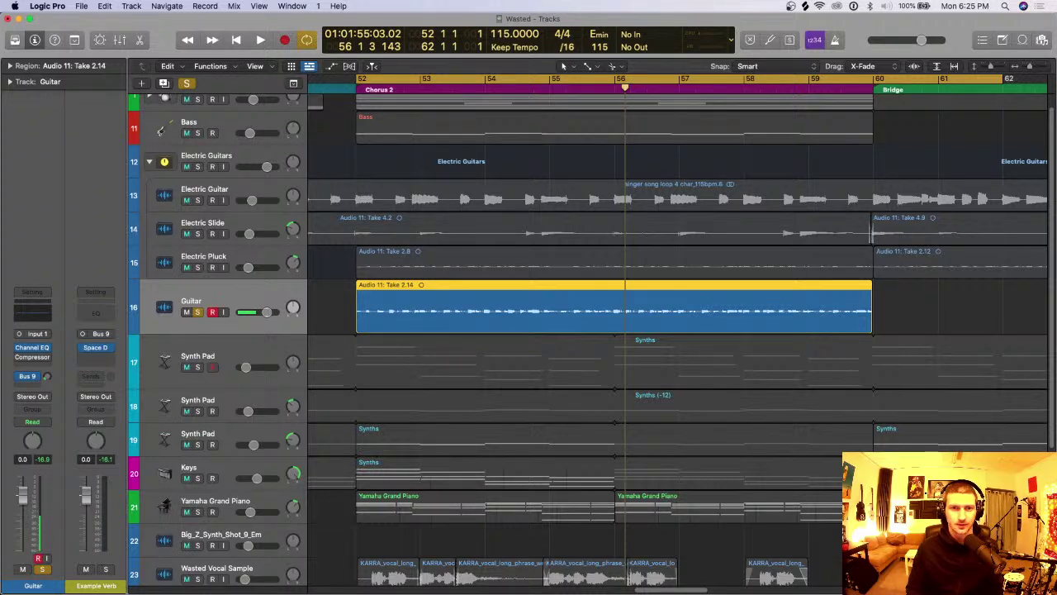
pyautogui.press('super+Left')
pyautogui.press('super+Left')
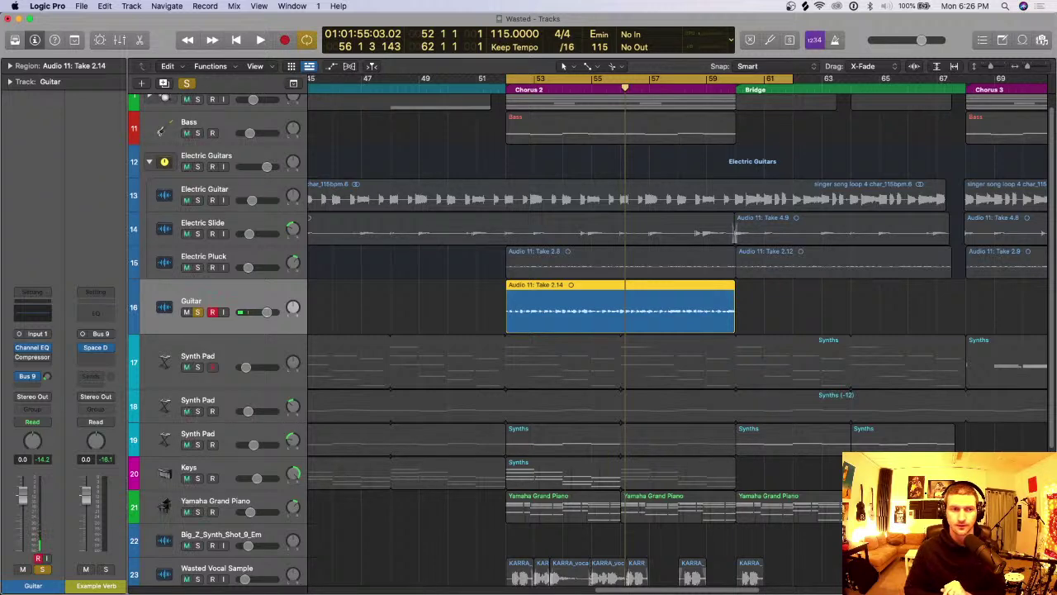
pyautogui.hotkey('alt', 'r')
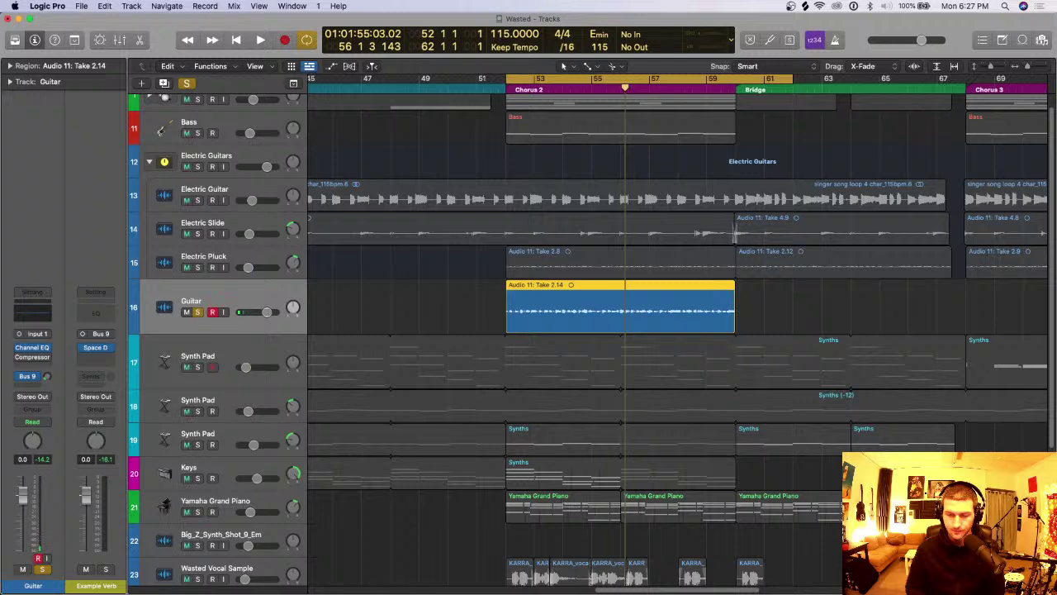
pyautogui.click(212, 312)
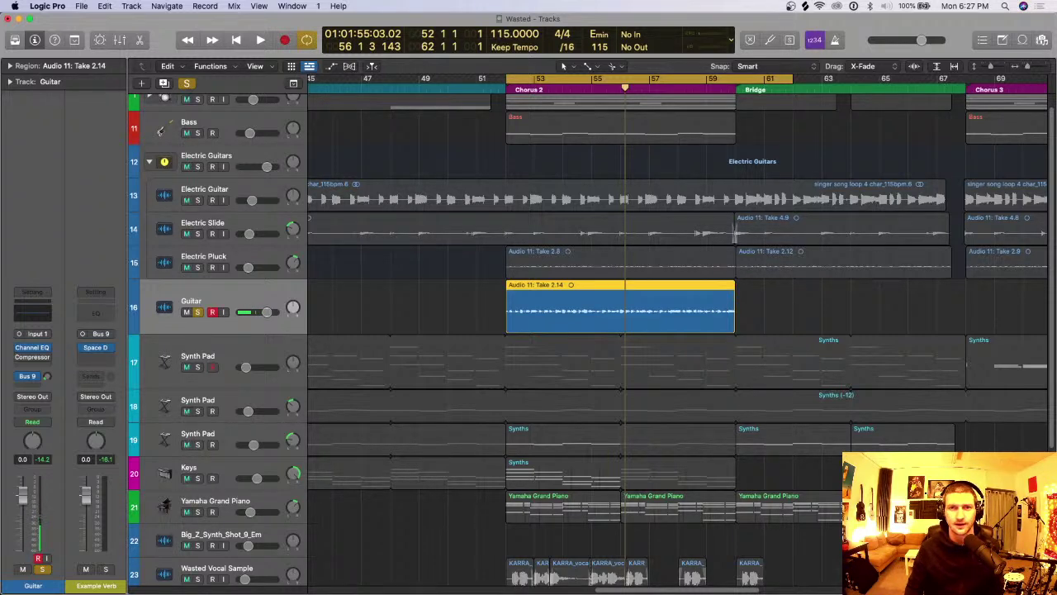
# Step: Solo and select the first Wasted Vocal Sample track
pyautogui.scroll(-6, 578, 331)
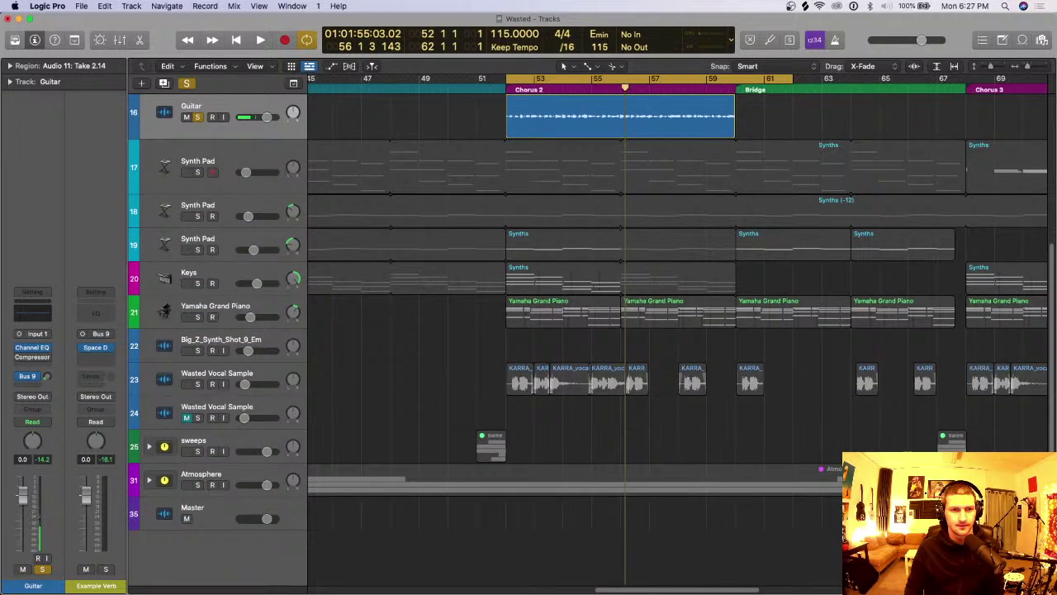
pyautogui.click(198, 383)
pyautogui.click(216, 376)
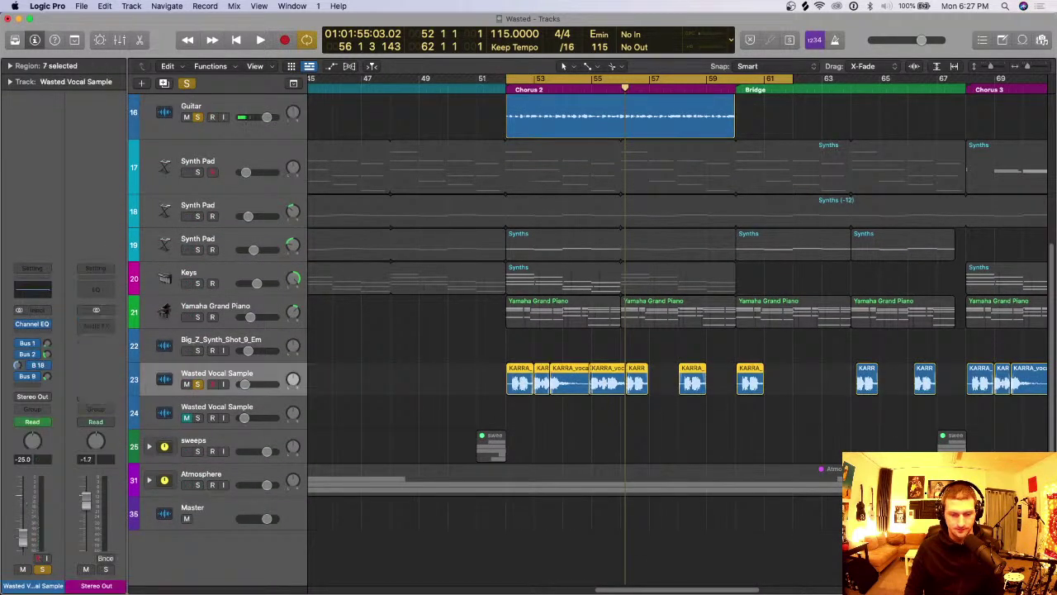
# Step: Delete the Guitar track together with its region in Chorus 2
pyautogui.scroll(5, 578, 330)
pyautogui.press('super+Left')
pyautogui.press('super+Left')
pyautogui.press('super+Left')
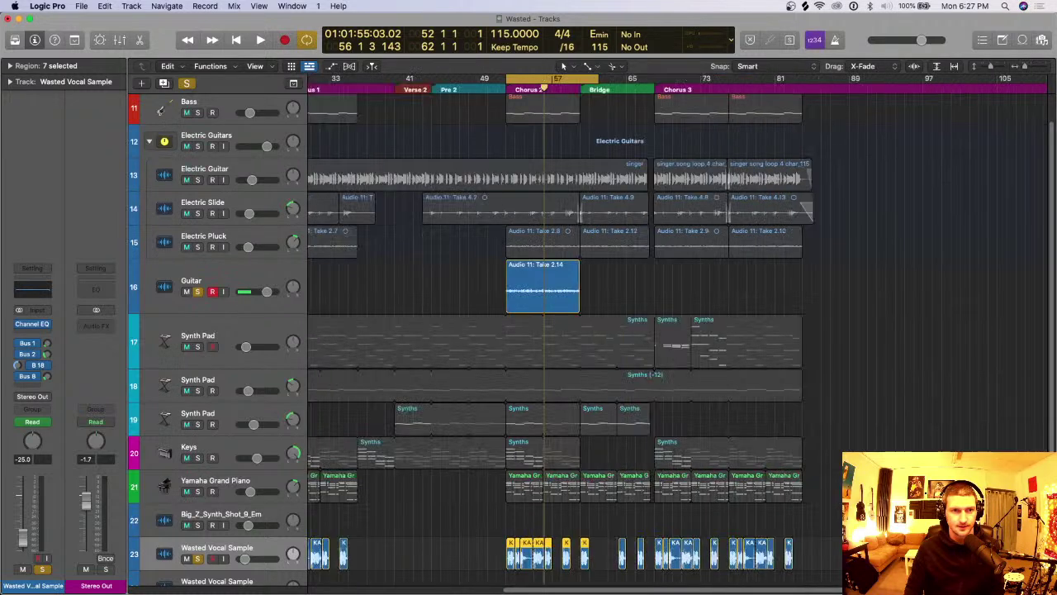
pyautogui.click(231, 281)
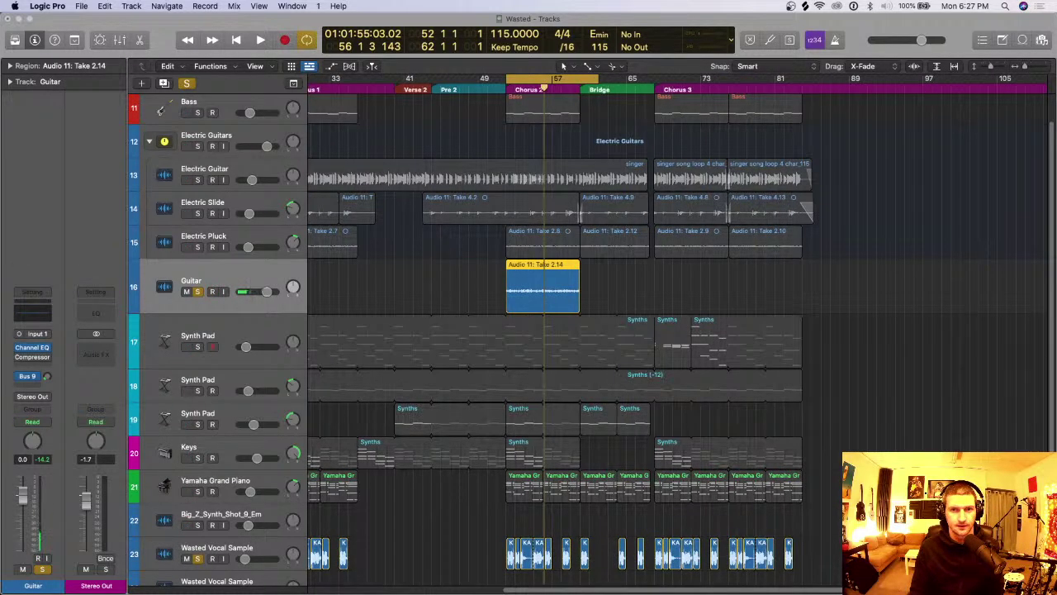
pyautogui.press('super+BackSpace')
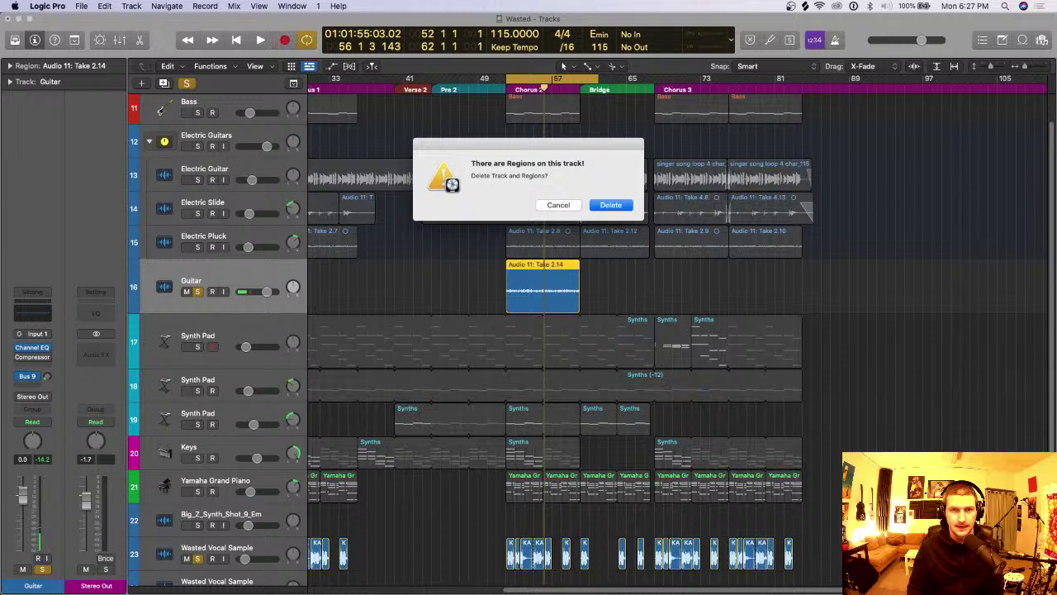
pyautogui.press('Return')
# Step: Duplicate the soloed Wasted Vocal Sample track with its channel settings
pyautogui.scroll(-3, 553, 331)
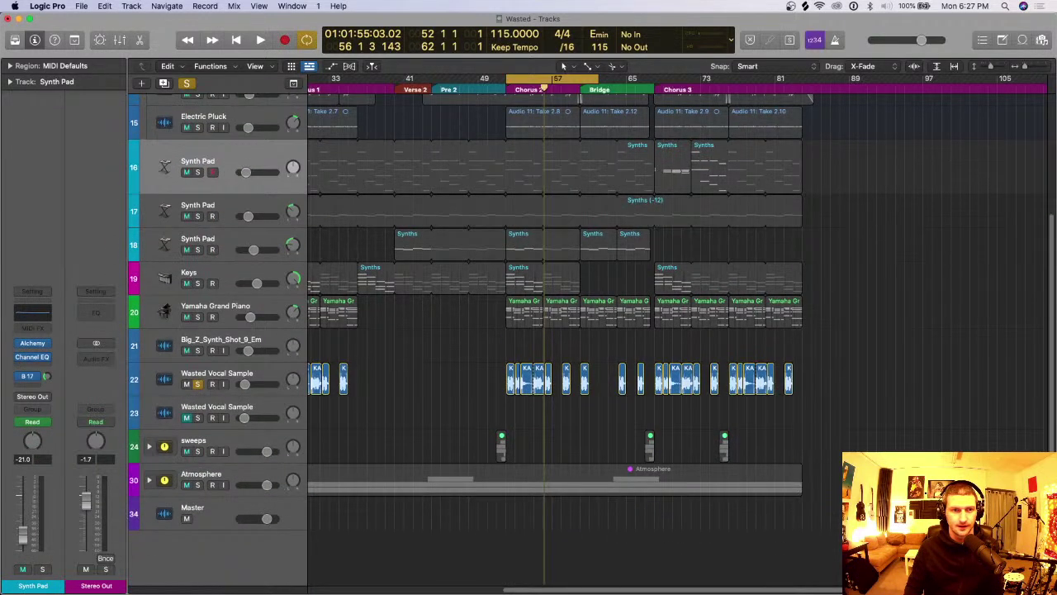
pyautogui.click(217, 373)
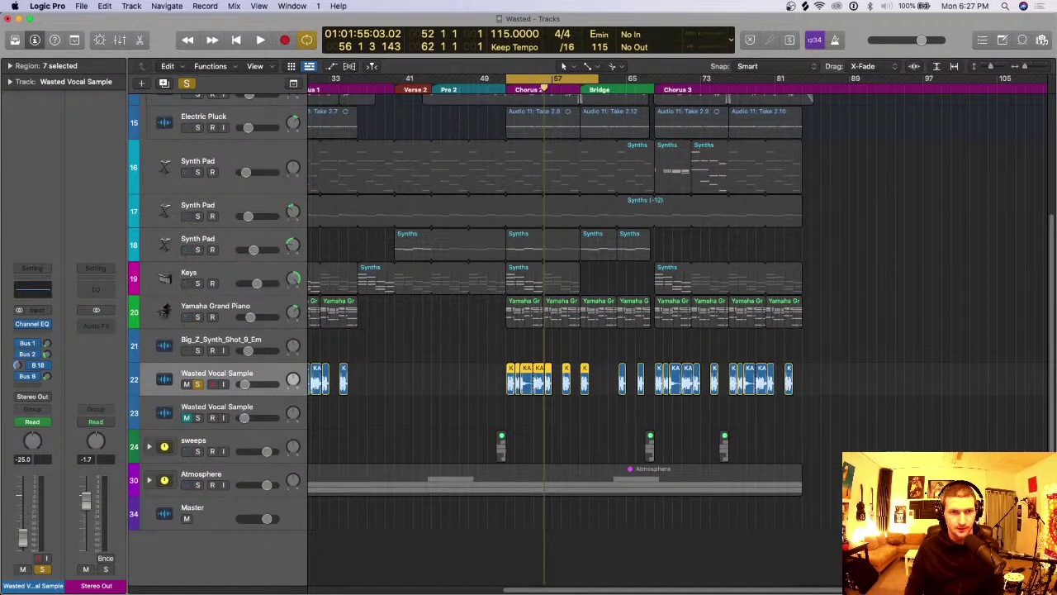
pyautogui.press('super+d')
# Step: Set the cycle range to bars 52 to 56 at the start of Chorus 2
pyautogui.press('super+Right')
pyautogui.press('super+Right')
pyautogui.press('super+Right')
pyautogui.press('super+Right')
pyautogui.press('super+Right')
pyautogui.press('super+Right')
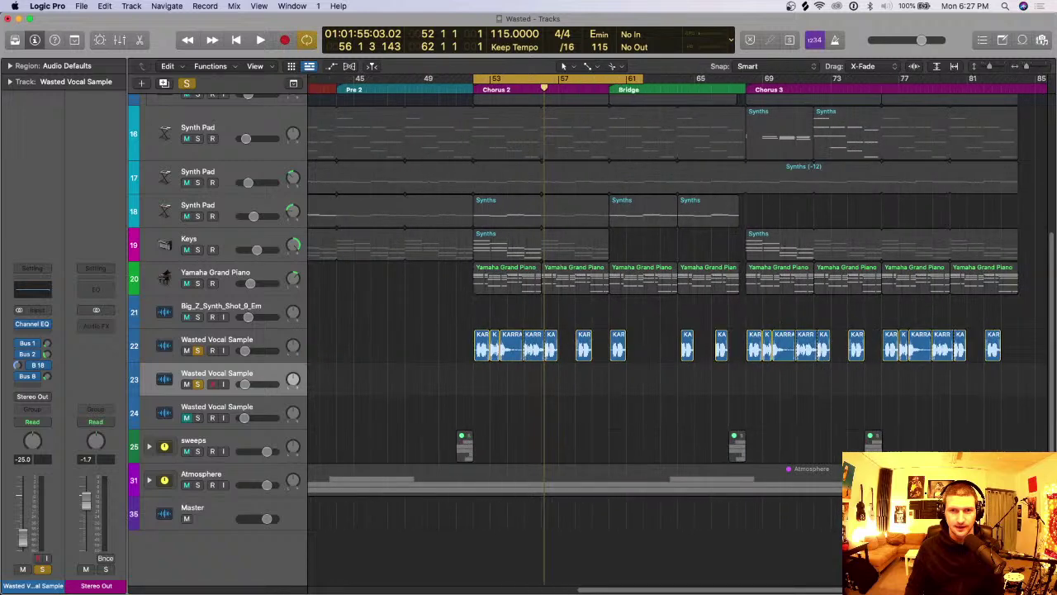
pyautogui.hscroll(-1, 677, 334)
pyautogui.hscroll(-2, 678, 334)
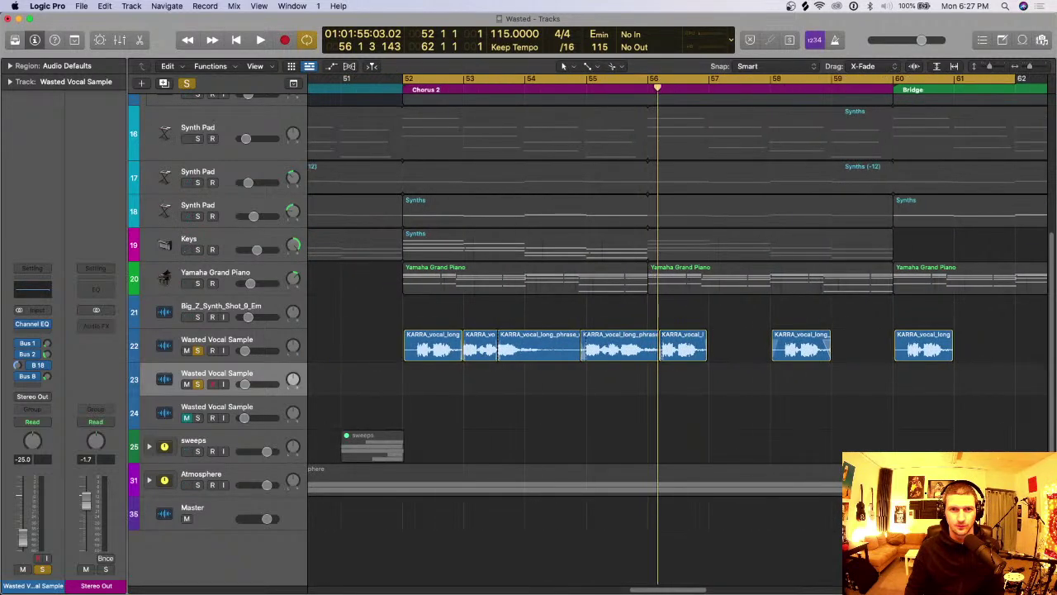
pyautogui.press('c')
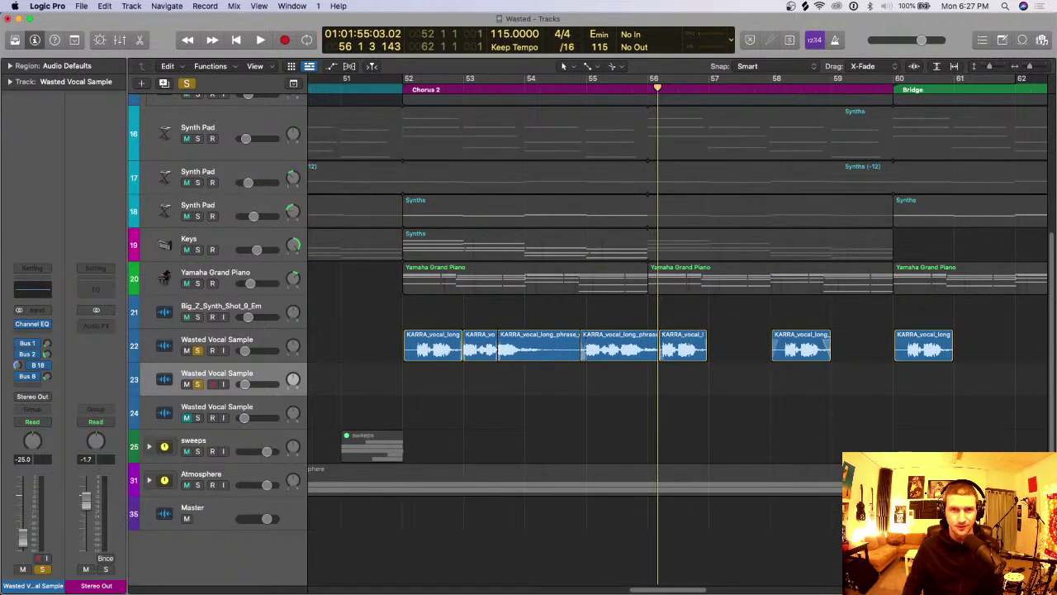
pyautogui.moveTo(403, 78); pyautogui.dragTo(648, 77)
# Step: Copy the vocal region at bar 52 to the duplicate Wasted Vocal Sample track and unsolo the original track
pyautogui.click(432, 345)
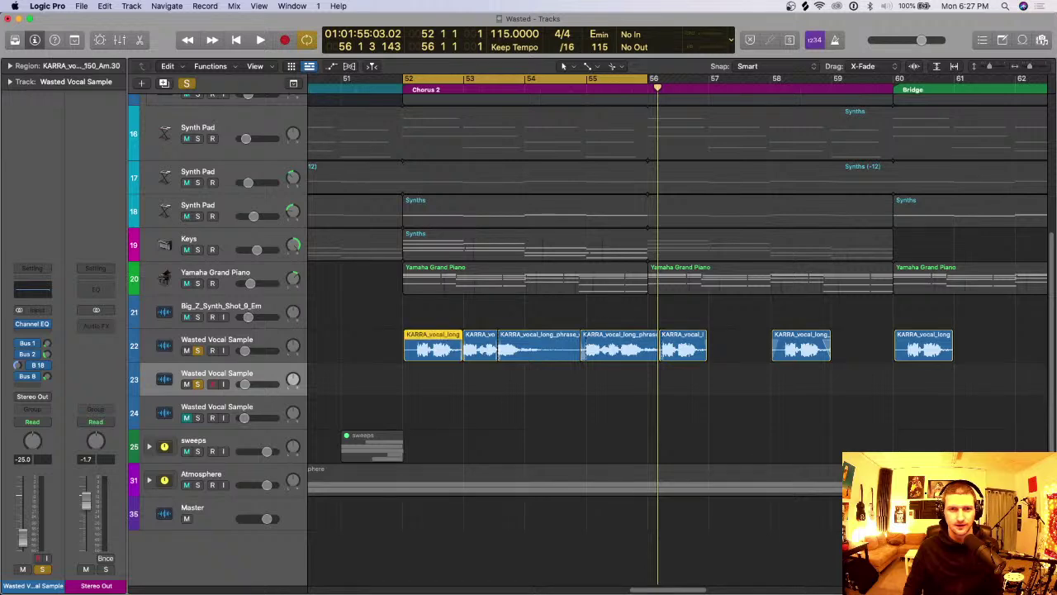
pyautogui.moveTo(433, 347); pyautogui.dragTo(433, 380)
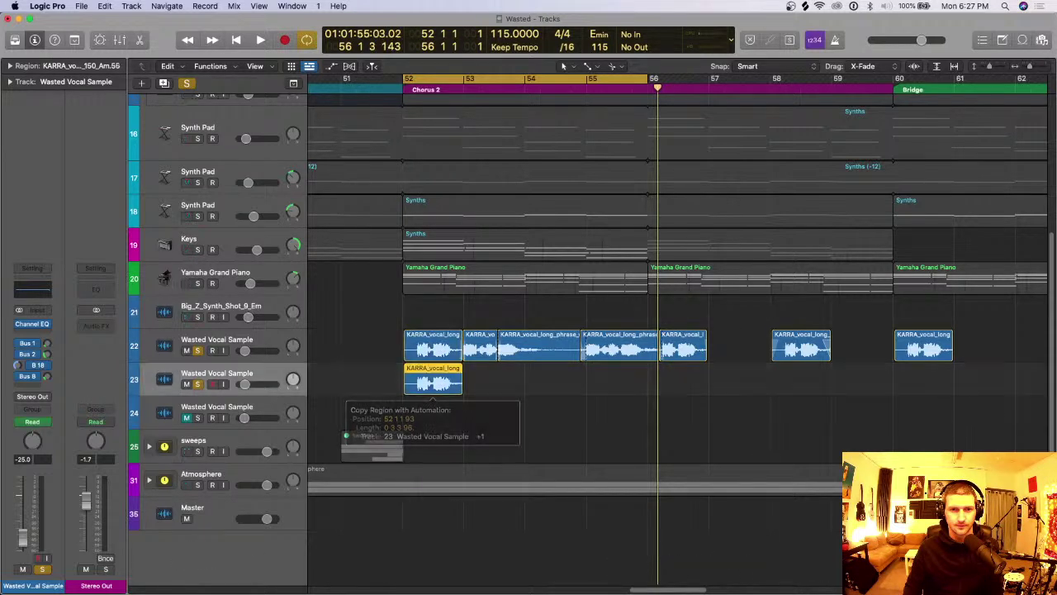
pyautogui.click(197, 350)
# Step: Play the copied vocal region on its own from bar 52, then stop playback
pyautogui.press('super+Right')
pyautogui.press('super+Right')
pyautogui.press('super+Right')
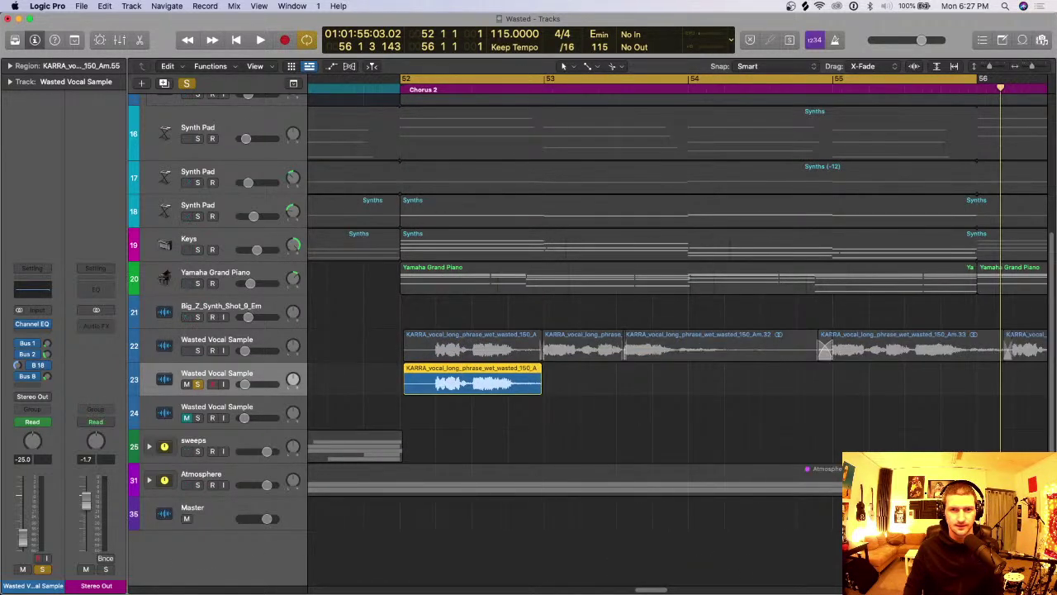
pyautogui.press('space')
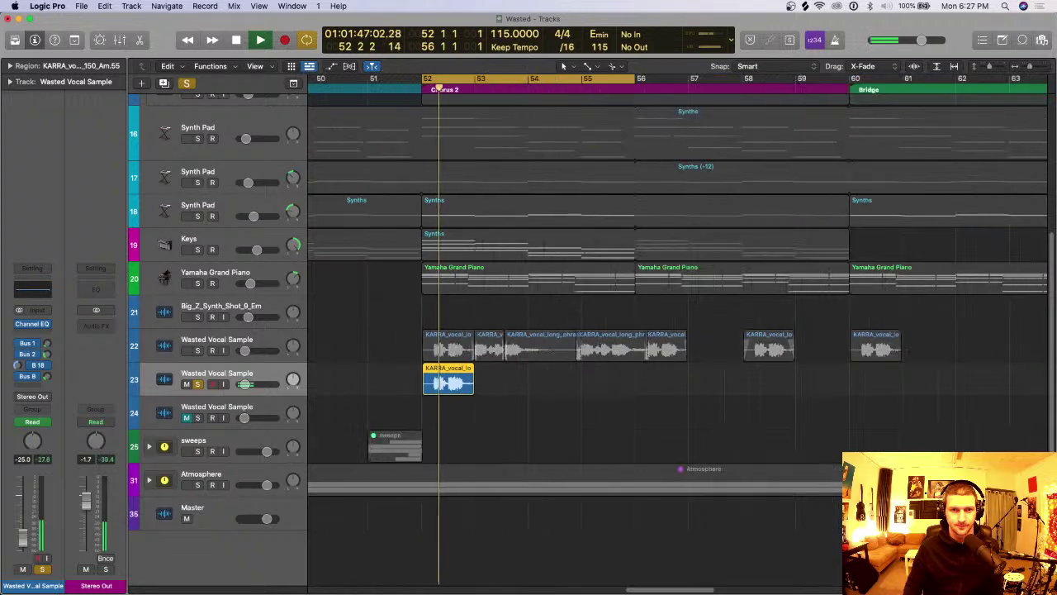
pyautogui.press('super+Right')
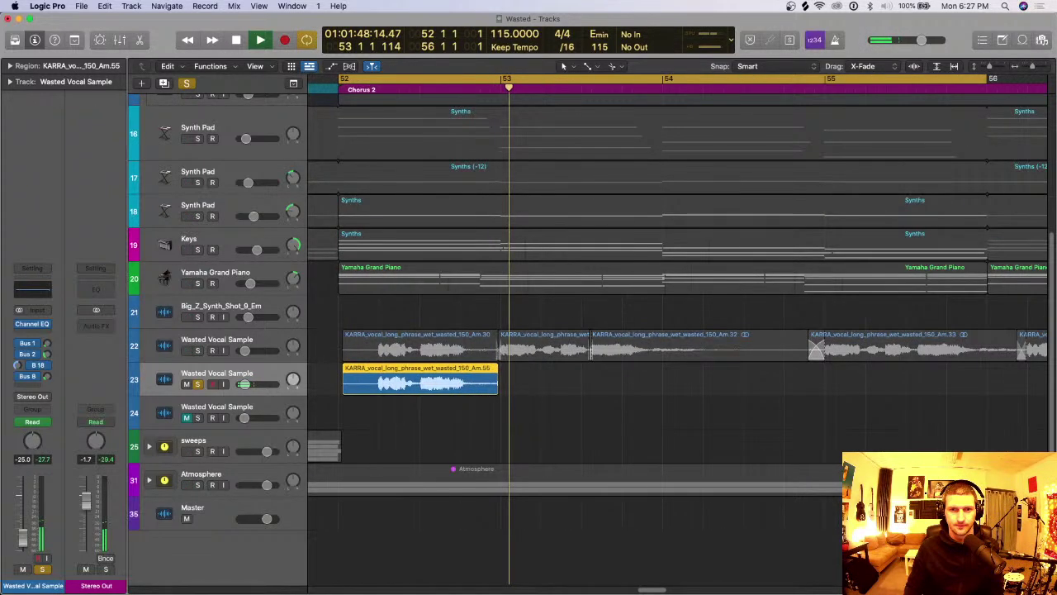
pyautogui.press('super+Left')
pyautogui.press('space')
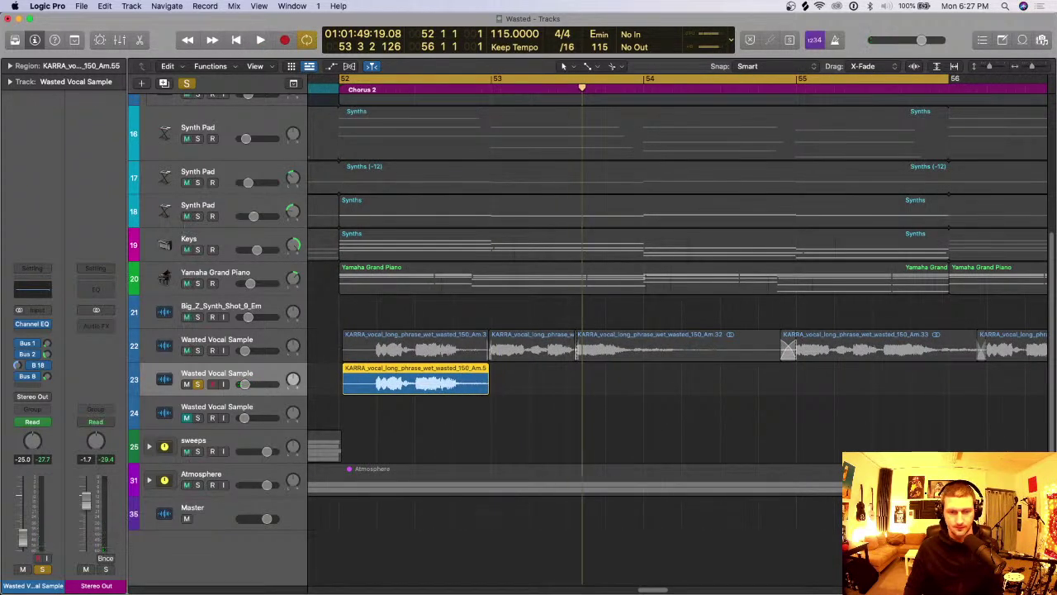
# Step: Replace the copied region on the duplicate track with copies of the first three vocal regions of Chorus 2
pyautogui.press('Delete')
pyautogui.moveTo(330, 351); pyautogui.dragTo(631, 347)
pyautogui.moveTo(451, 350); pyautogui.dragTo(452, 385)
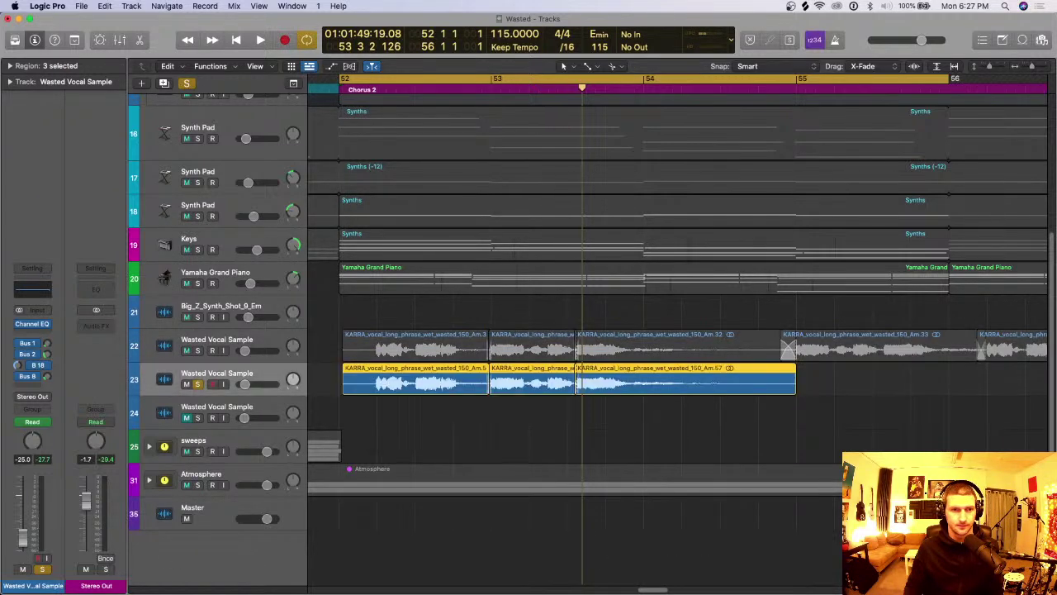
# Step: Listen to the three copied vocal regions within the bar 52 to 56 cycle
pyautogui.press('space')
pyautogui.press('super+Left')
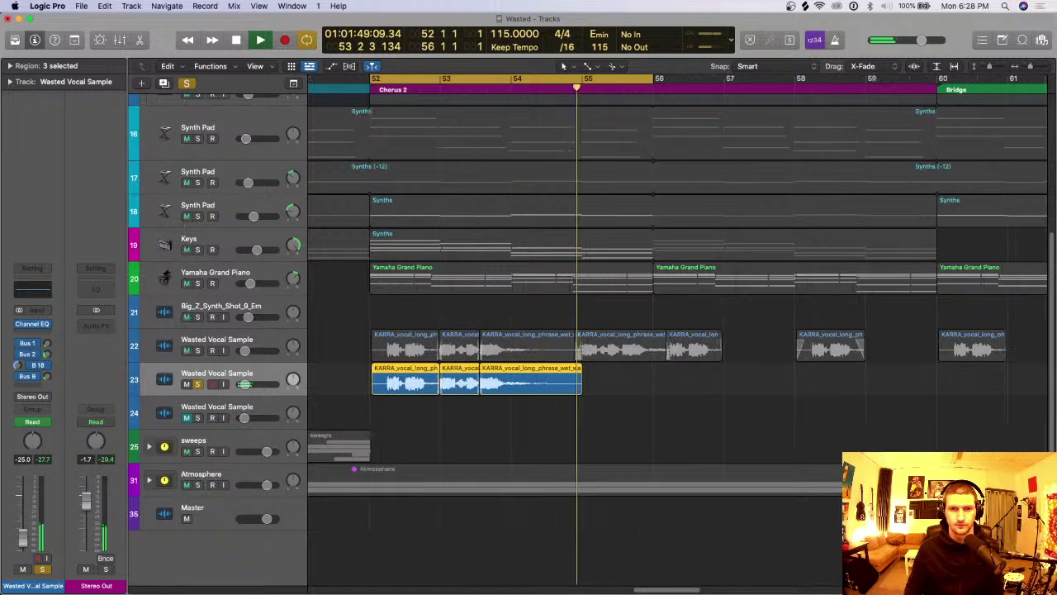
pyautogui.press('super+Right')
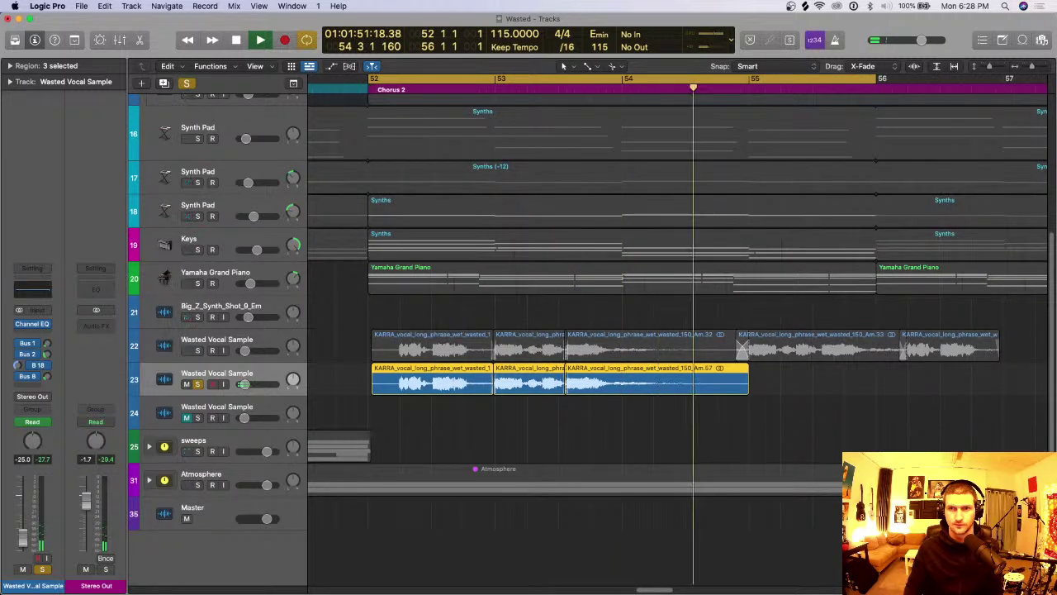
pyautogui.press('space')
pyautogui.press('c')
pyautogui.press('super+Left')
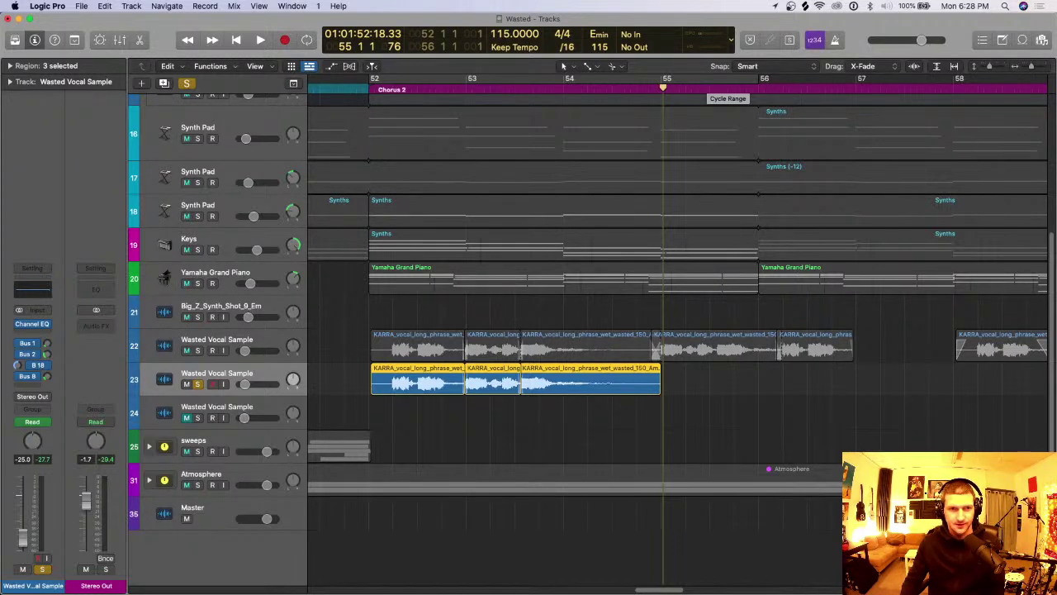
pyautogui.press('c')
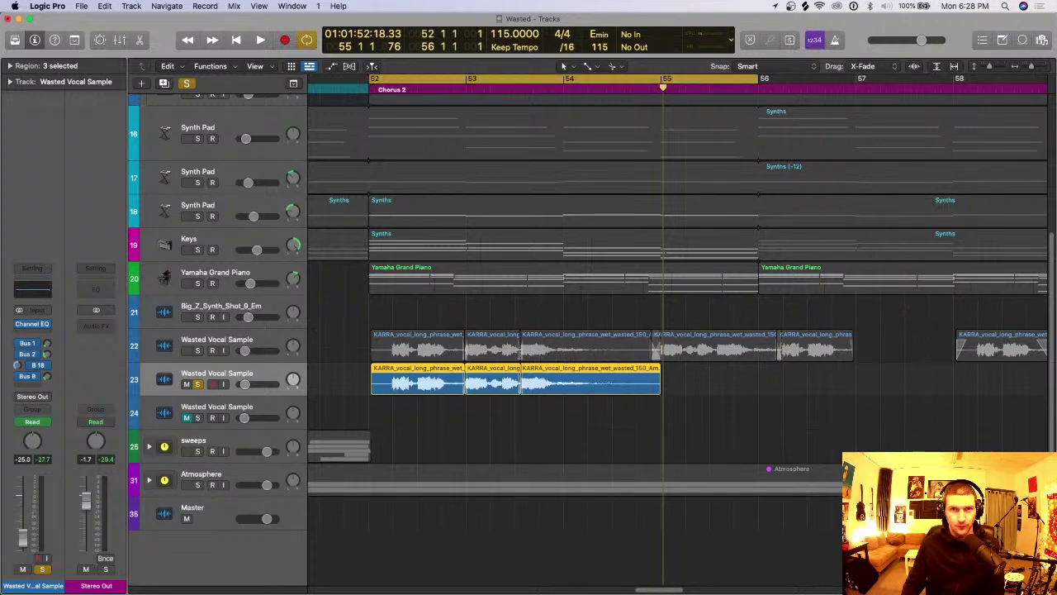
pyautogui.moveTo(757, 78); pyautogui.dragTo(759, 78)
# Step: Delete the first two copied regions from the duplicate track, keeping the third, and solo the original vocal track again
pyautogui.click(216, 340)
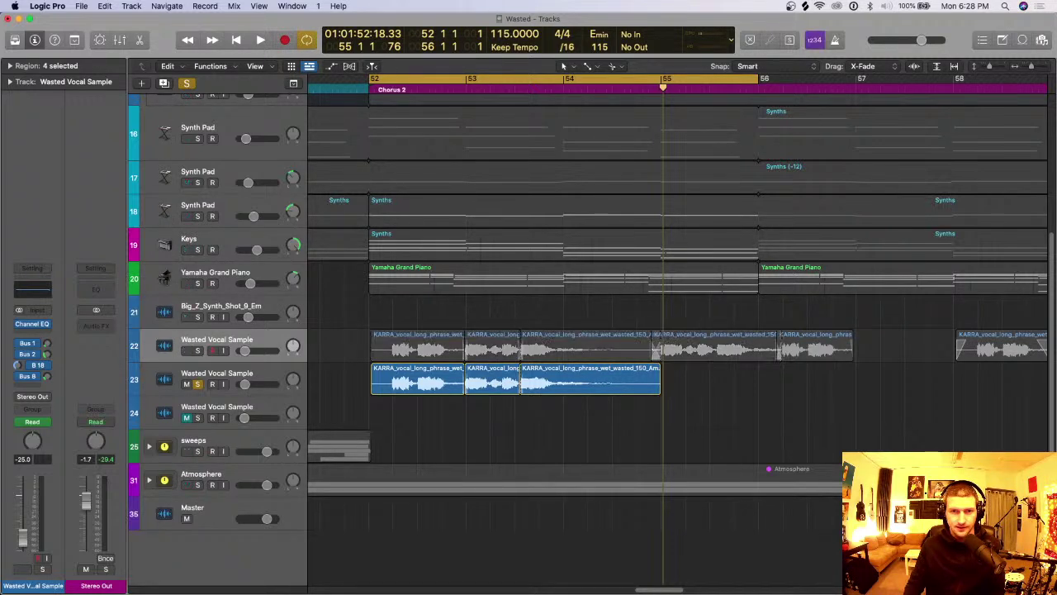
pyautogui.click(417, 378)
pyautogui.press('Delete')
pyautogui.press('Delete')
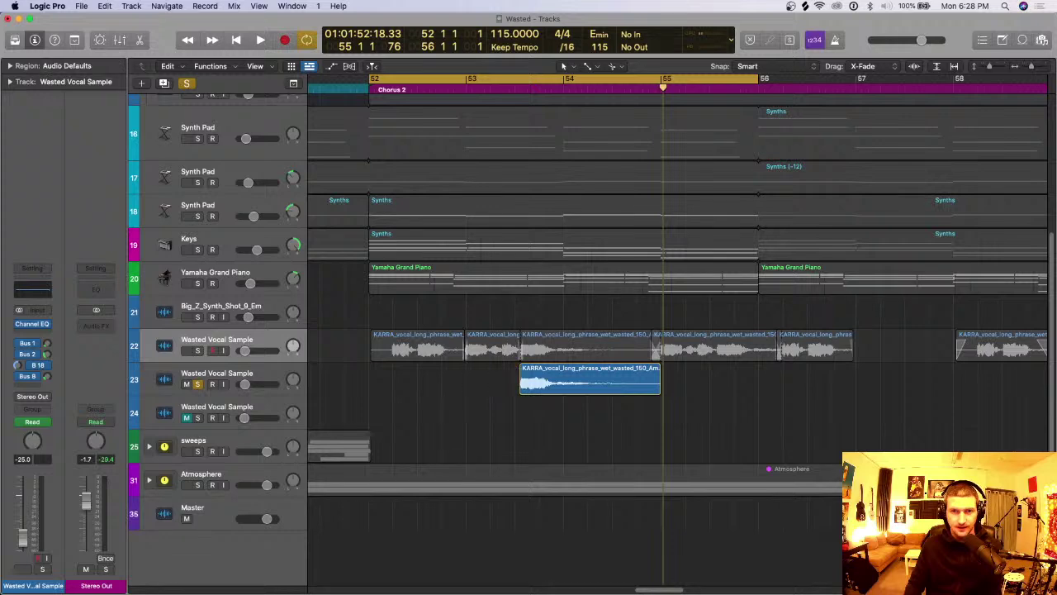
pyautogui.press('s')
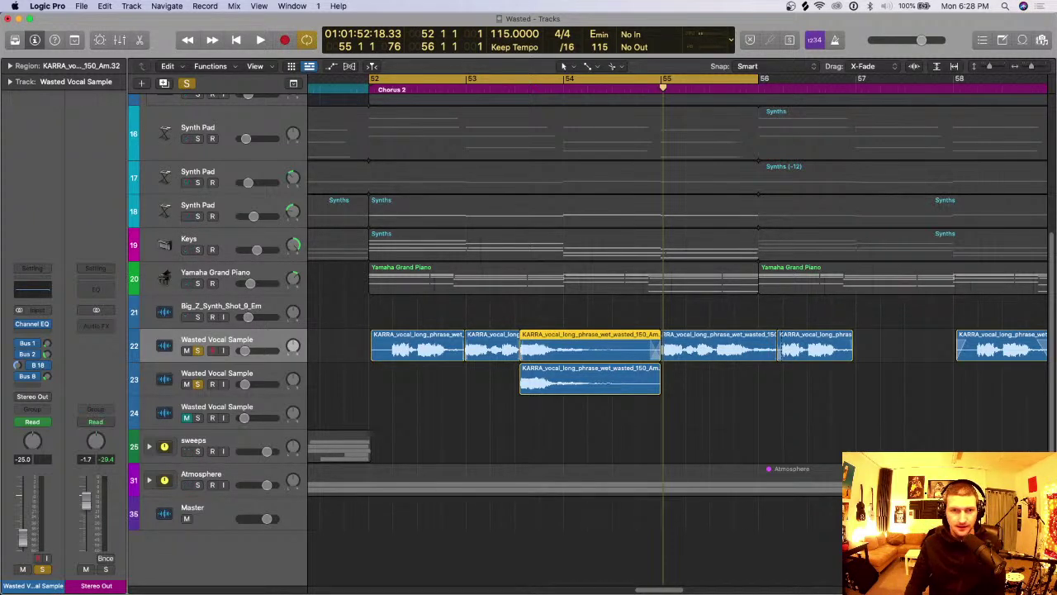
# Step: Reset the channel strip of the duplicate Wasted Vocal Sample track
pyautogui.click(590, 378)
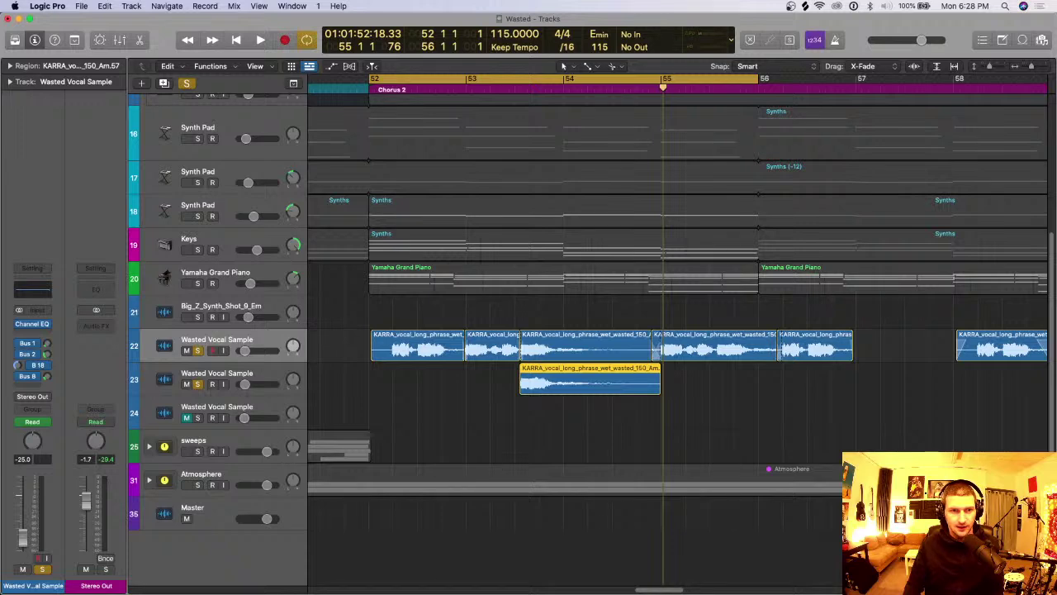
pyautogui.click(217, 379)
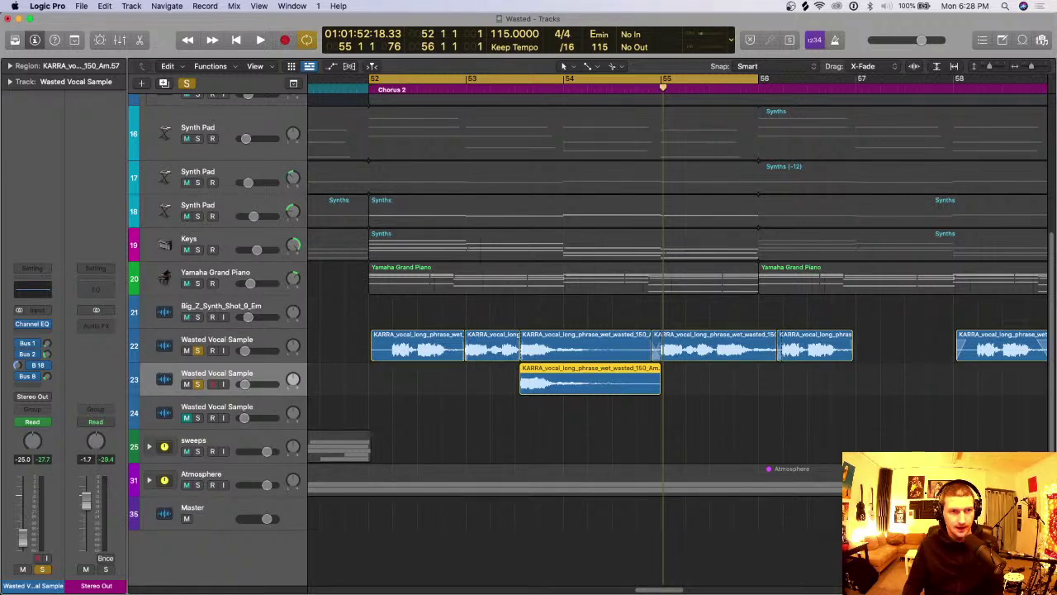
pyautogui.click(32, 267)
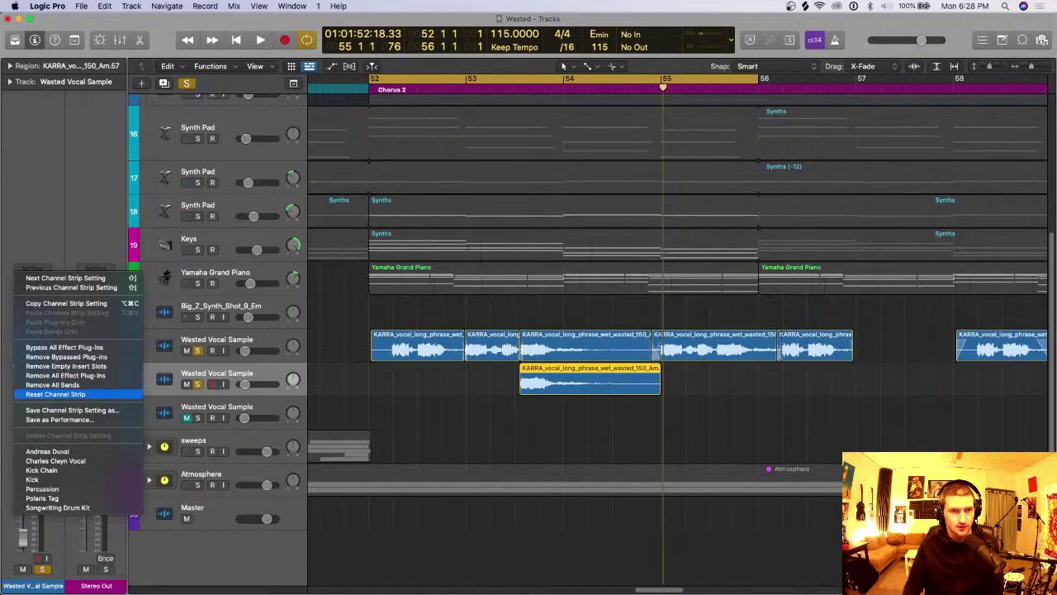
pyautogui.click(56, 394)
# Step: Insert the Soundtoys EchoBoy Jr plug-in on the duplicate vocal track
pyautogui.click(33, 366)
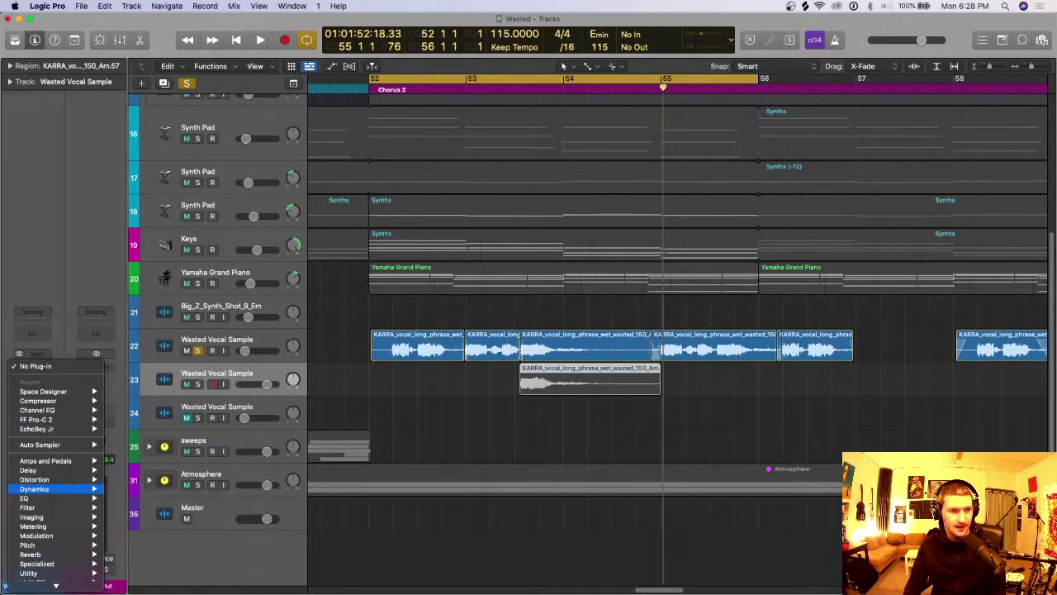
pyautogui.moveTo(37, 584)
pyautogui.moveTo(132, 575)
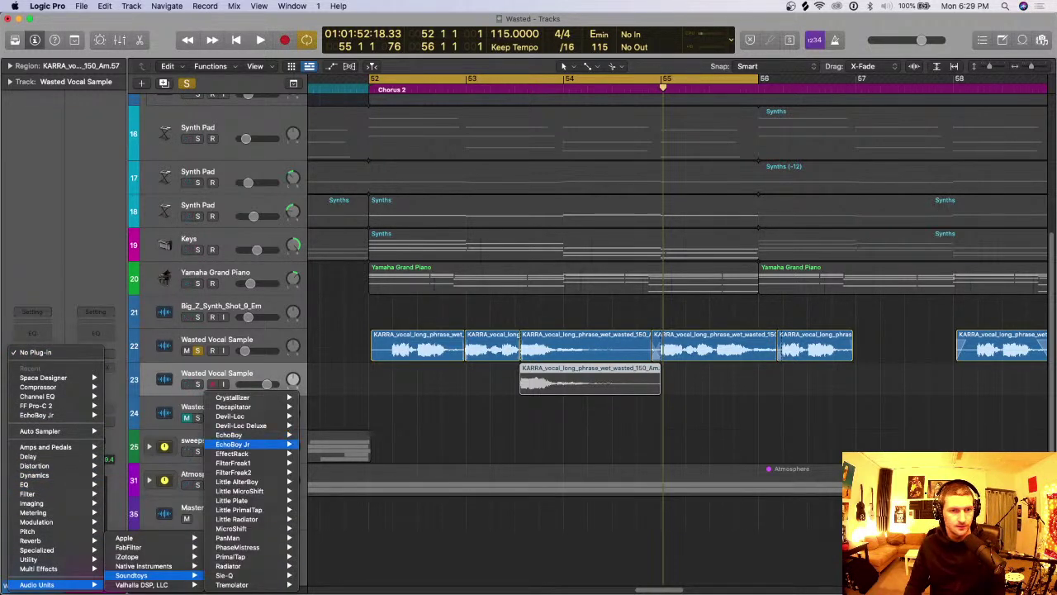
pyautogui.moveTo(234, 471)
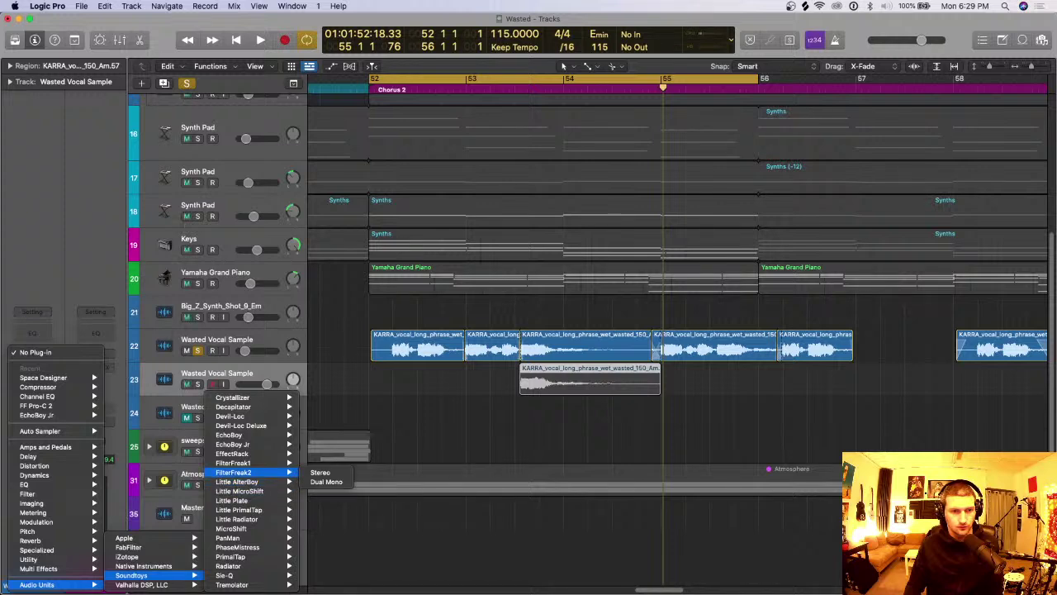
pyautogui.click(320, 472)
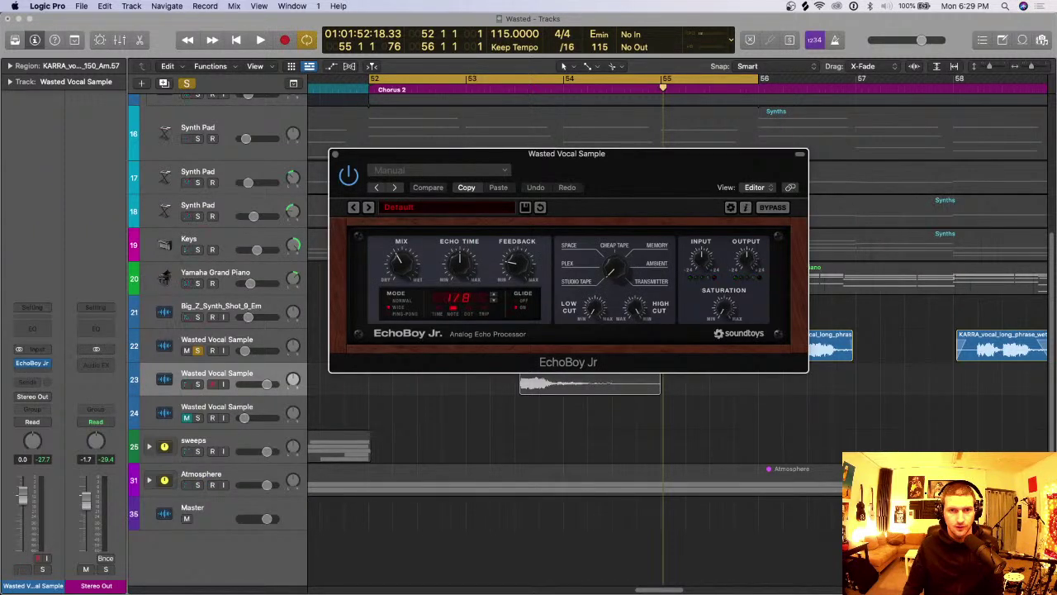
# Step: Set EchoBoy Jr to fully wet with a 1/2 note echo time on the duplicate vocal track
pyautogui.moveTo(403, 262); pyautogui.dragTo(402, 169)
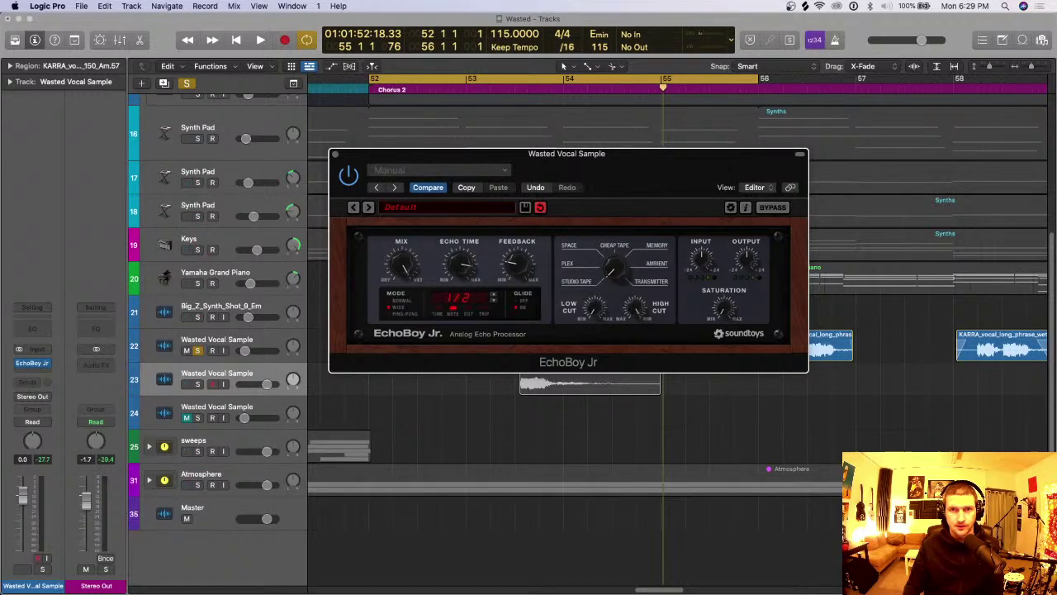
pyautogui.press('super+w')
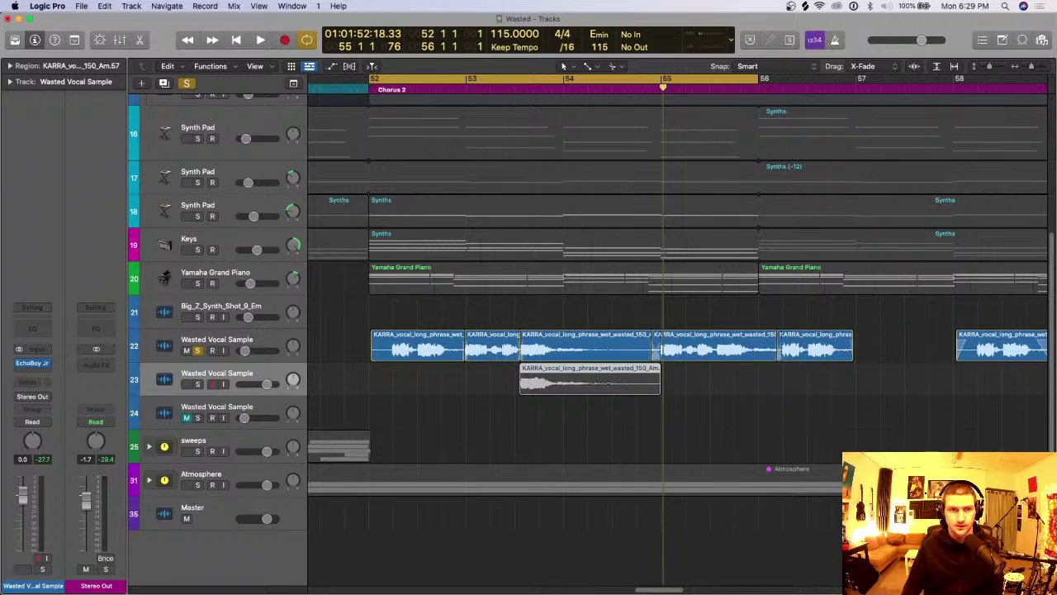
# Step: Set the cycle range to about 53 3 through 57 2, solo the duplicate vocal track and play it
pyautogui.press('c')
pyautogui.moveTo(524, 79); pyautogui.dragTo(880, 77)
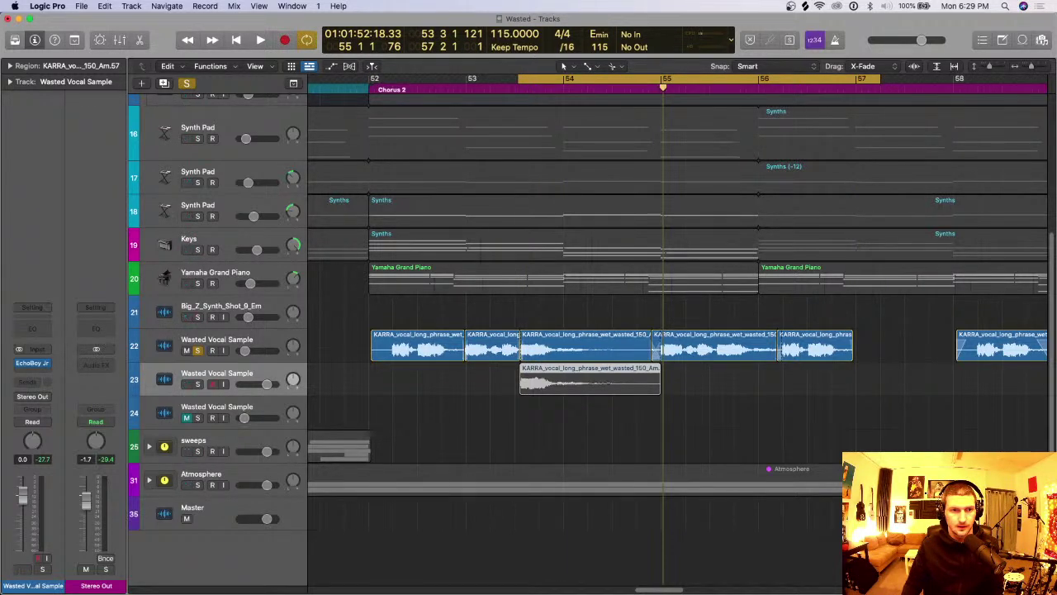
pyautogui.press('s')
pyautogui.press('space')
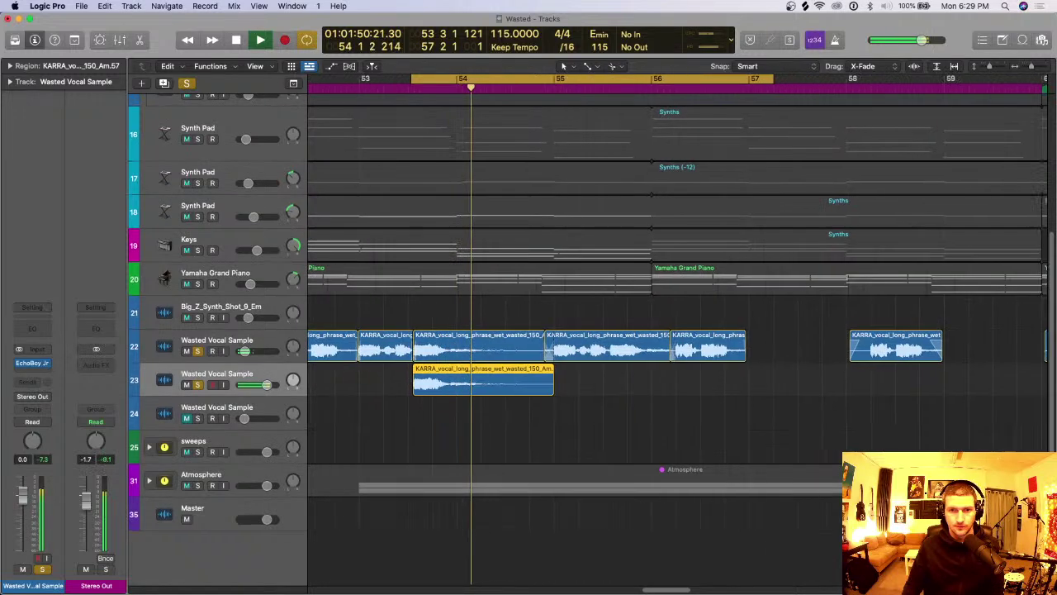
# Step: Lower the duplicate vocal track's volume to -11.6 dB and listen to the delay against the original vocal
pyautogui.moveTo(266, 385); pyautogui.dragTo(251, 385)
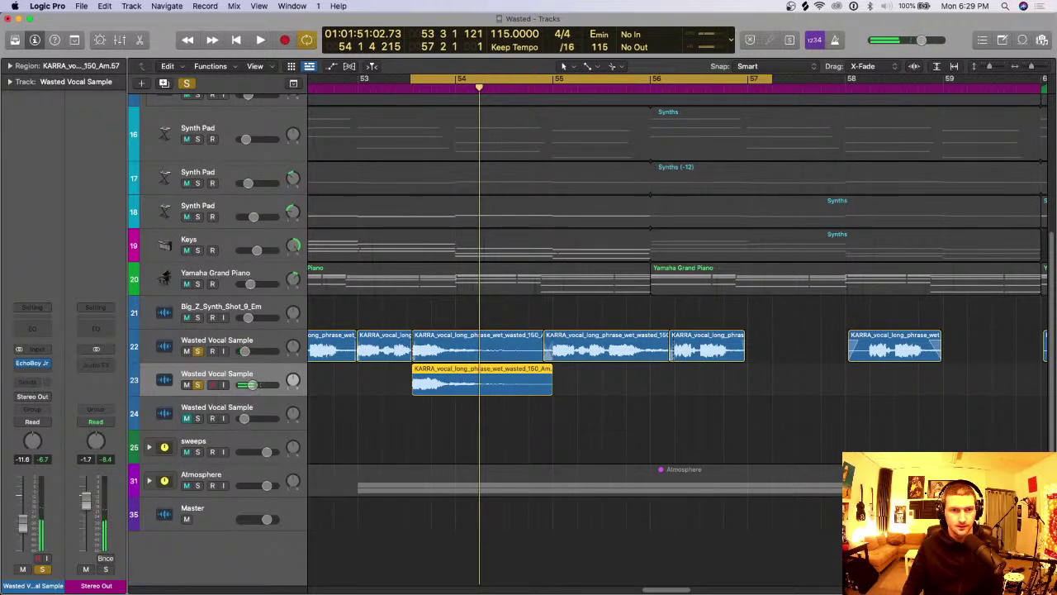
pyautogui.press('space')
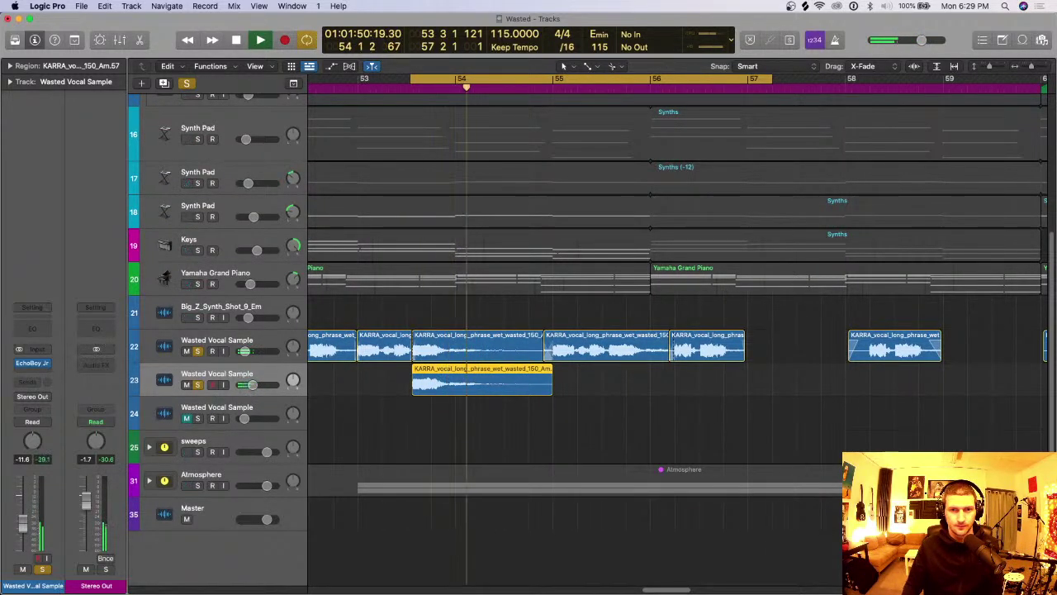
pyautogui.press('space')
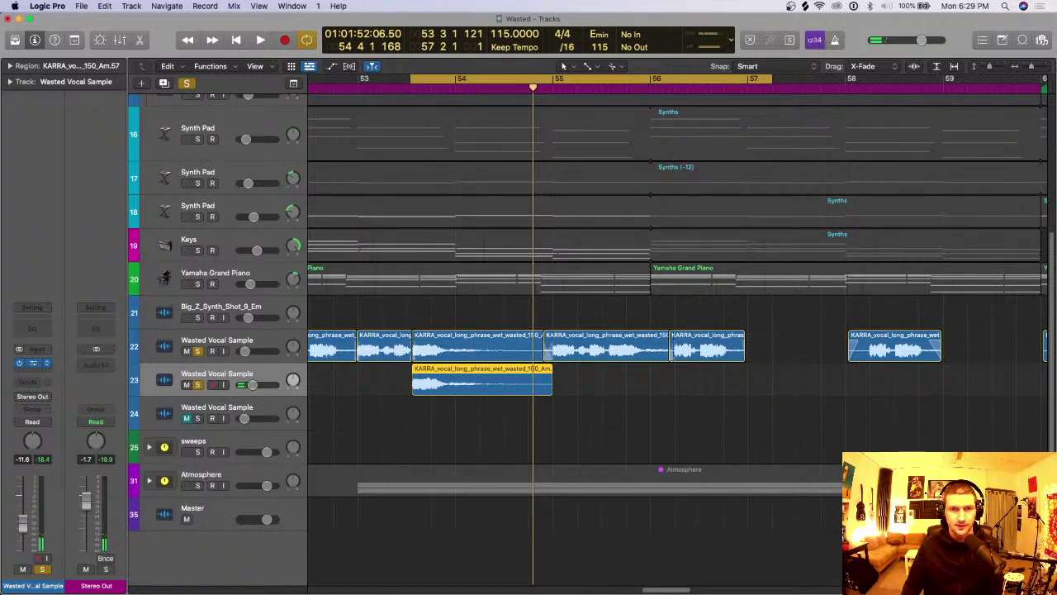
# Step: Set EchoBoy Jr's echo time to 1/1 and try adjusting its feedback
pyautogui.click(33, 363)
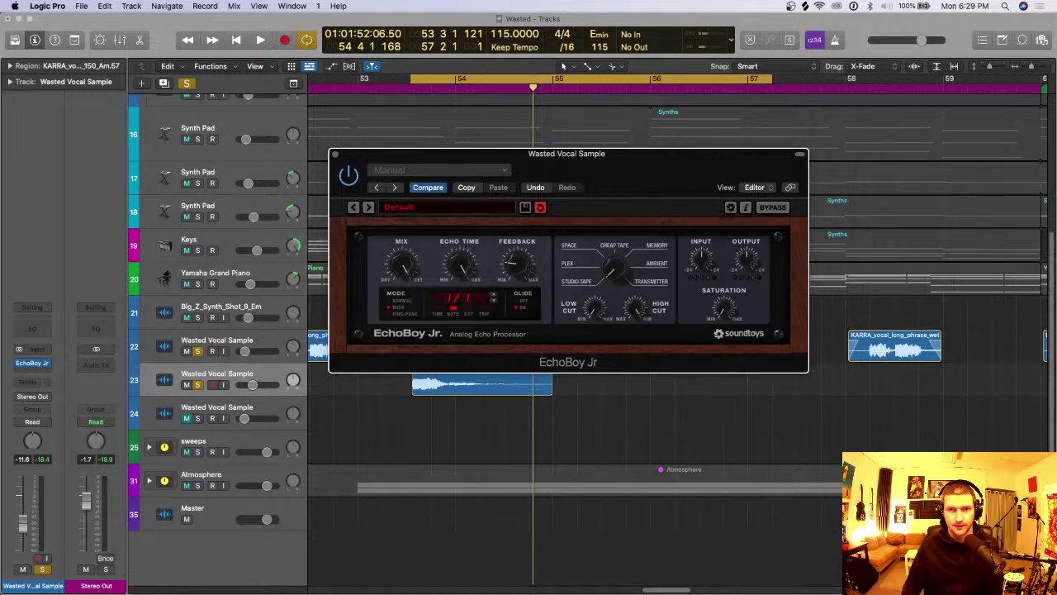
pyautogui.moveTo(517, 262); pyautogui.dragTo(517, 268)
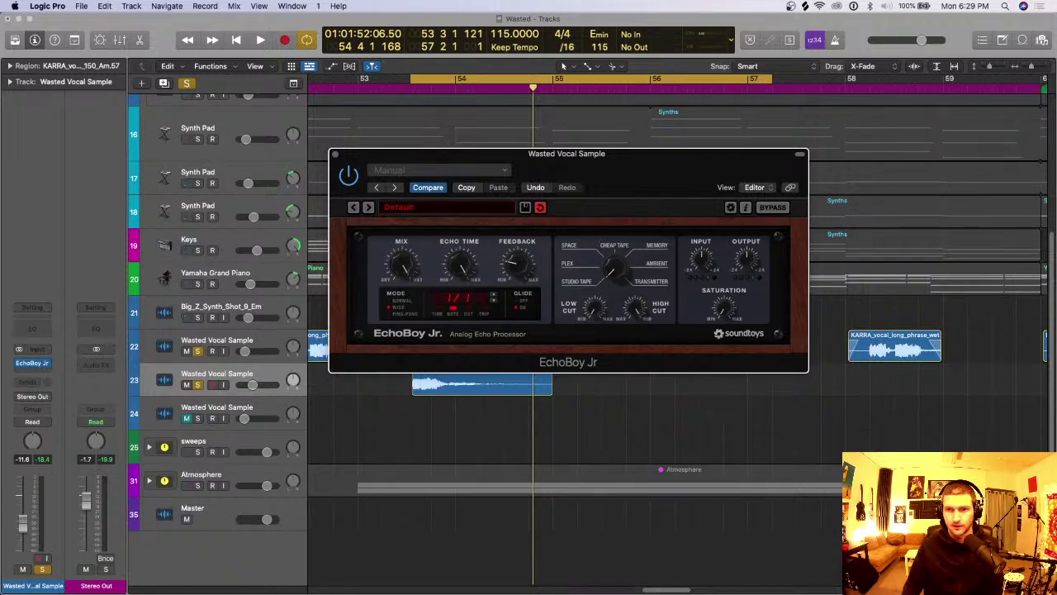
pyautogui.press('super+w')
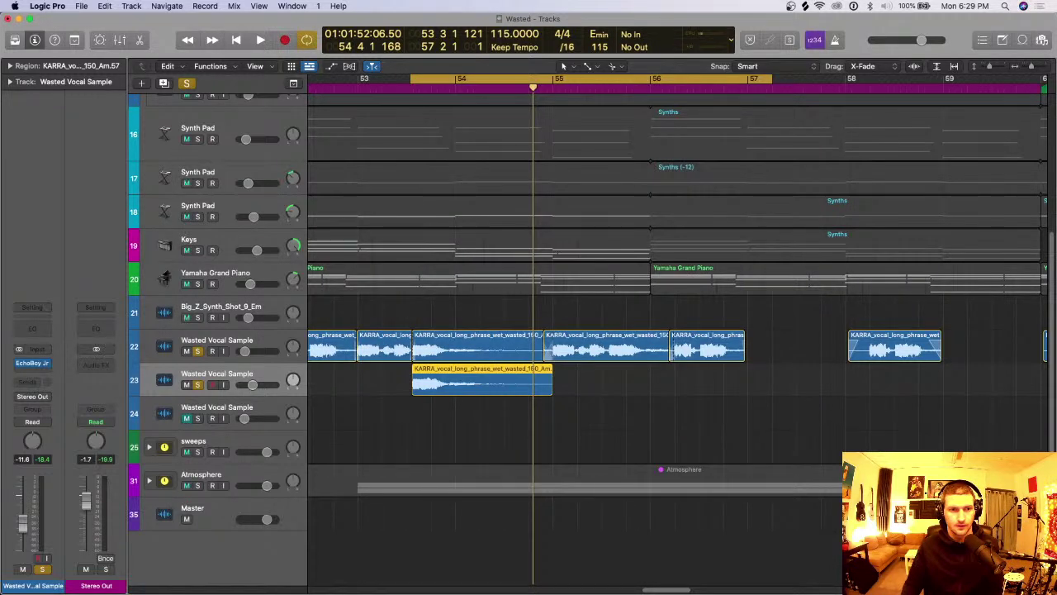
# Step: Lower the duplicate vocal track's volume to -20.0 dB and listen to the result
pyautogui.moveTo(253, 385); pyautogui.dragTo(247, 385)
pyautogui.press('space')
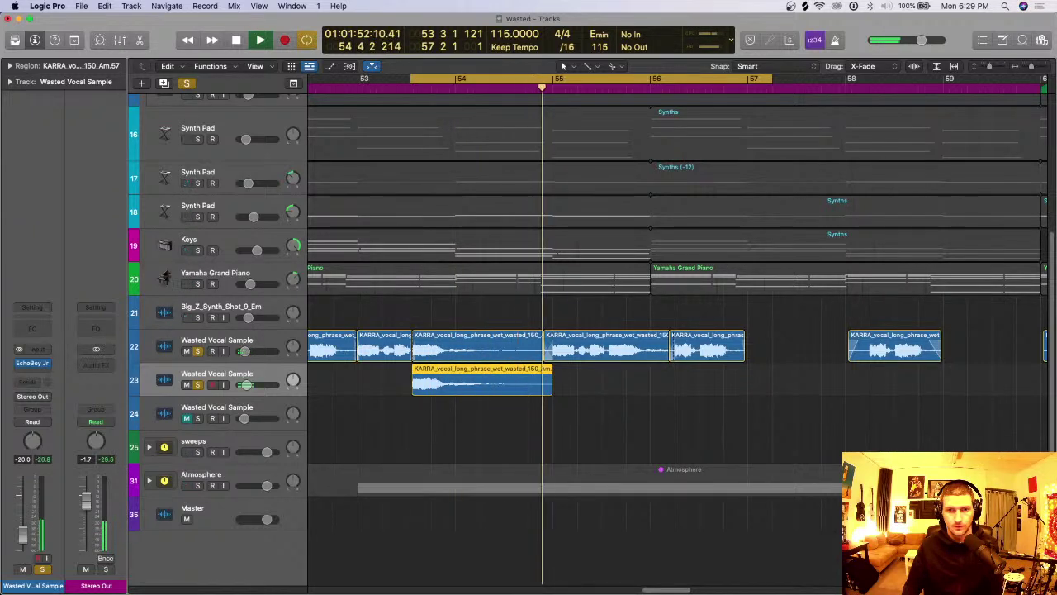
pyautogui.press('space')
# Step: Extend the start of the duplicate track's vocal region slightly earlier and add a short fade-in to it
pyautogui.click(608, 346)
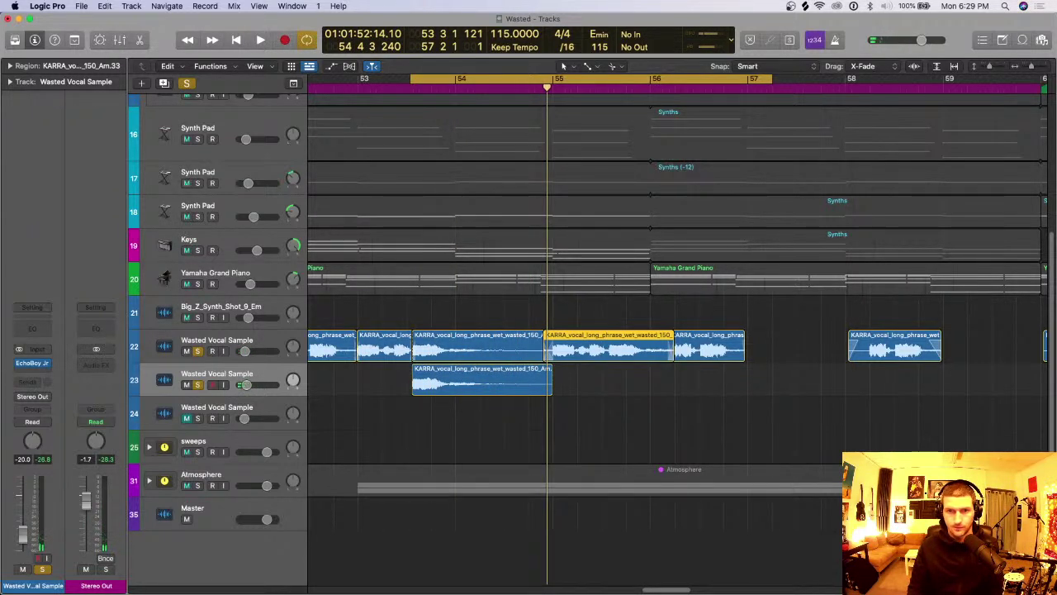
pyautogui.click(482, 379)
pyautogui.hotkey('shift', 'd')
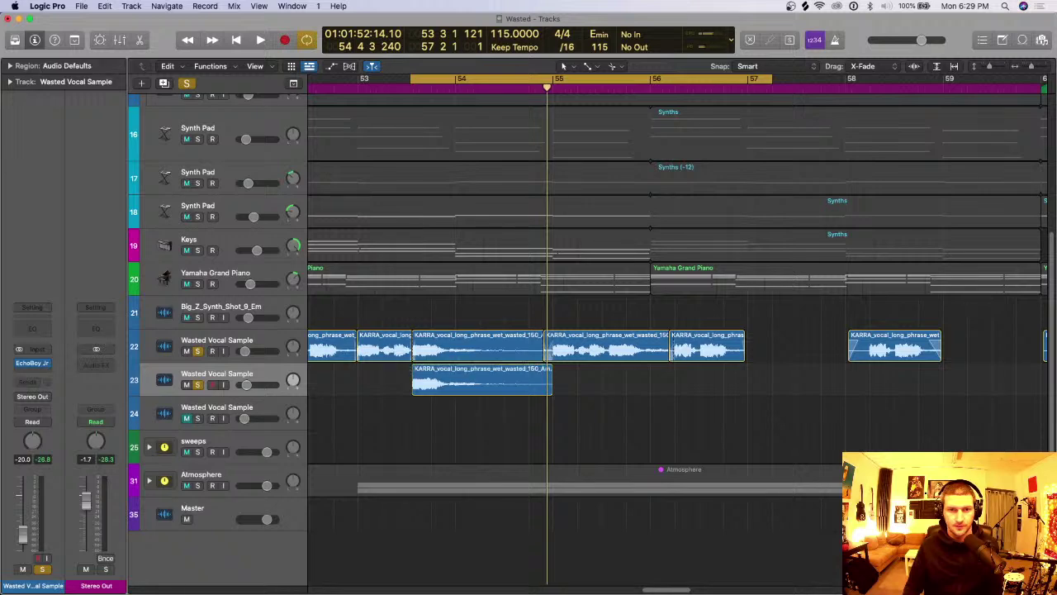
pyautogui.moveTo(413, 385); pyautogui.dragTo(406, 386)
pyautogui.click(405, 417)
pyautogui.scroll(5, 405, 417)
pyautogui.hscroll(-8, 404, 417)
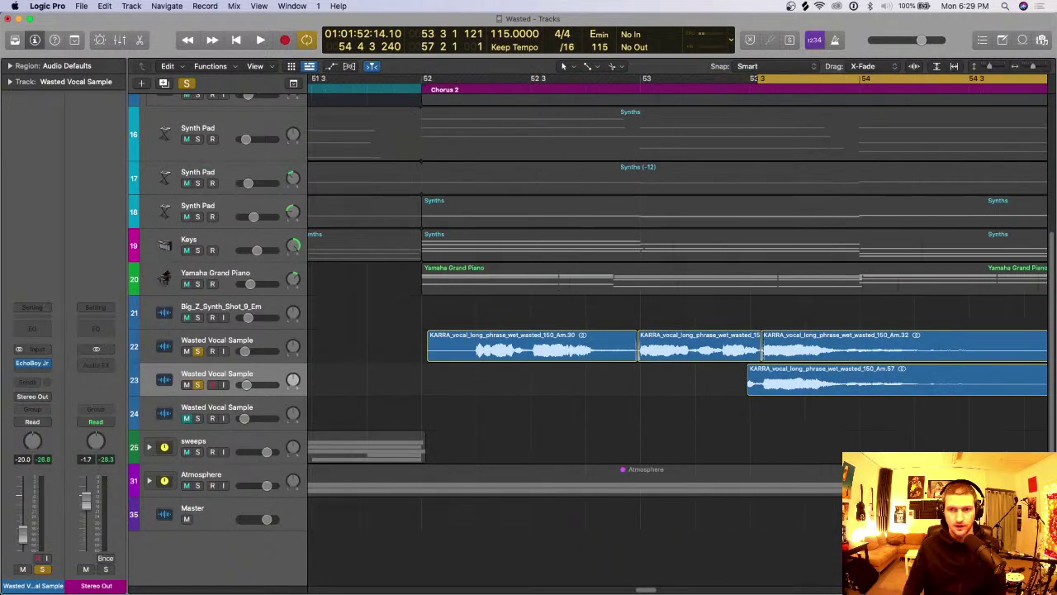
pyautogui.moveTo(701, 372); pyautogui.dragTo(760, 395)
pyautogui.scroll(-5, 760, 395)
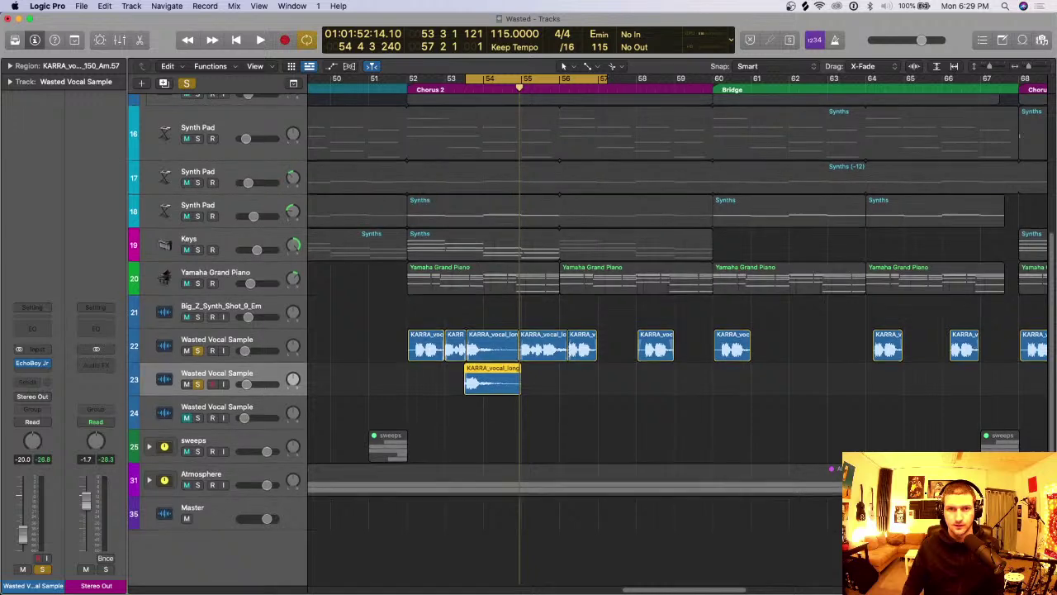
pyautogui.scroll(5, 760, 396)
# Step: Set EchoBoy Jr's echo time back to a 1/2 note and listen to the delay throw
pyautogui.press('space')
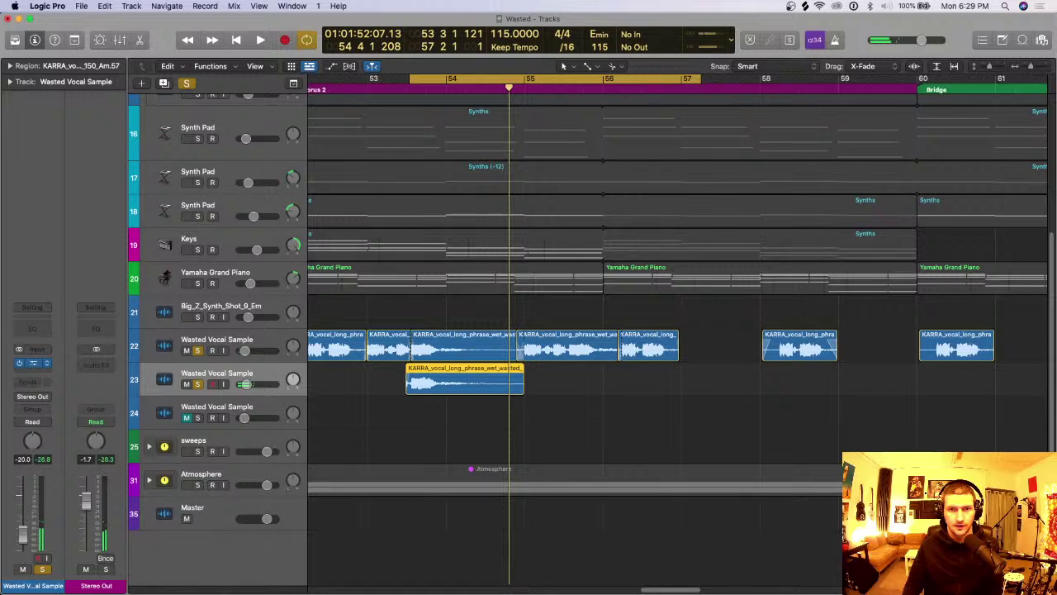
pyautogui.click(33, 363)
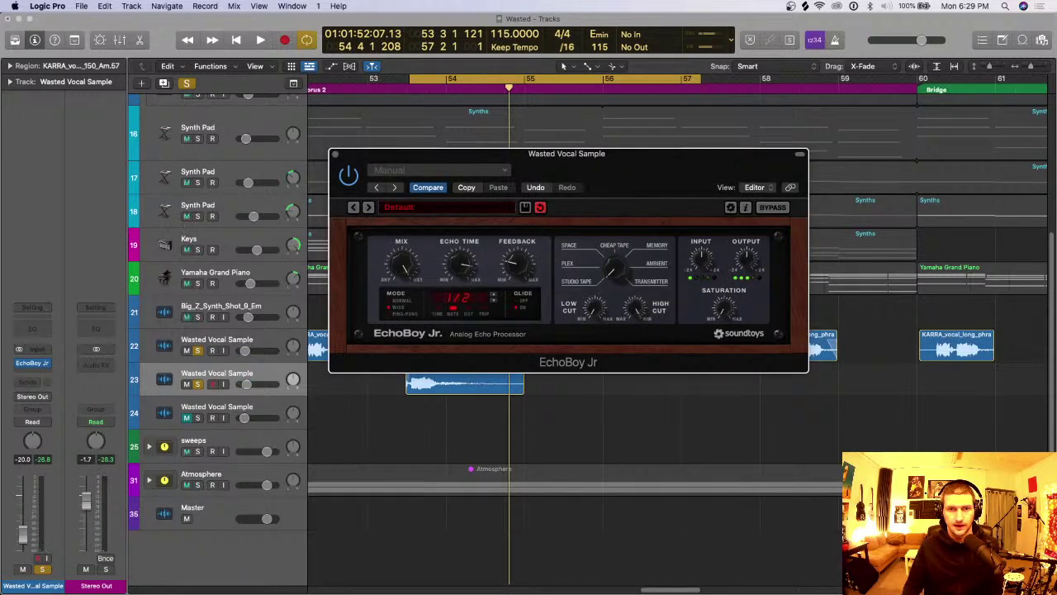
pyautogui.press('super+w')
pyautogui.press('space')
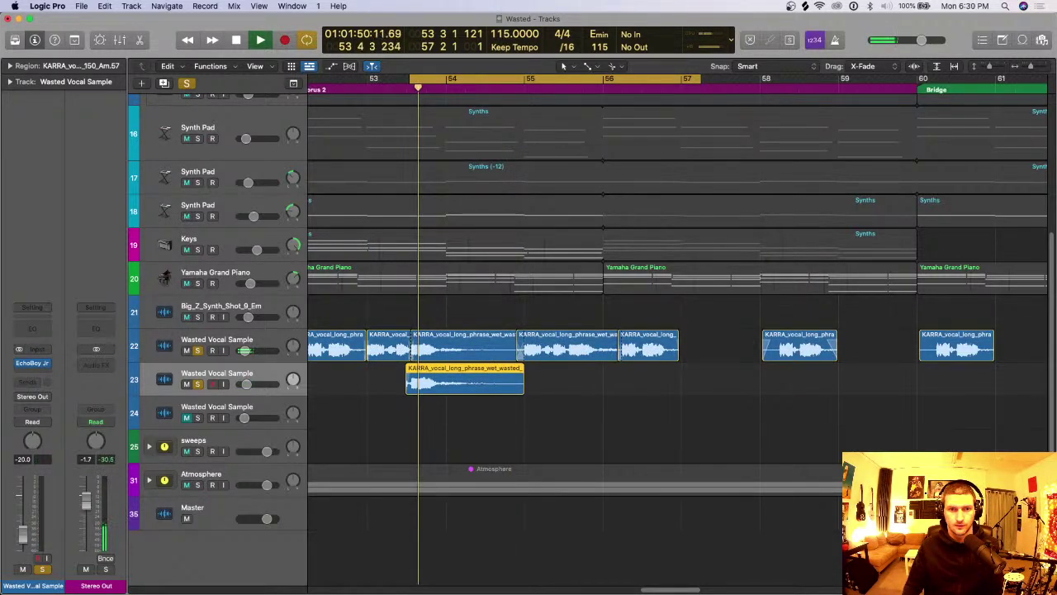
pyautogui.press('space')
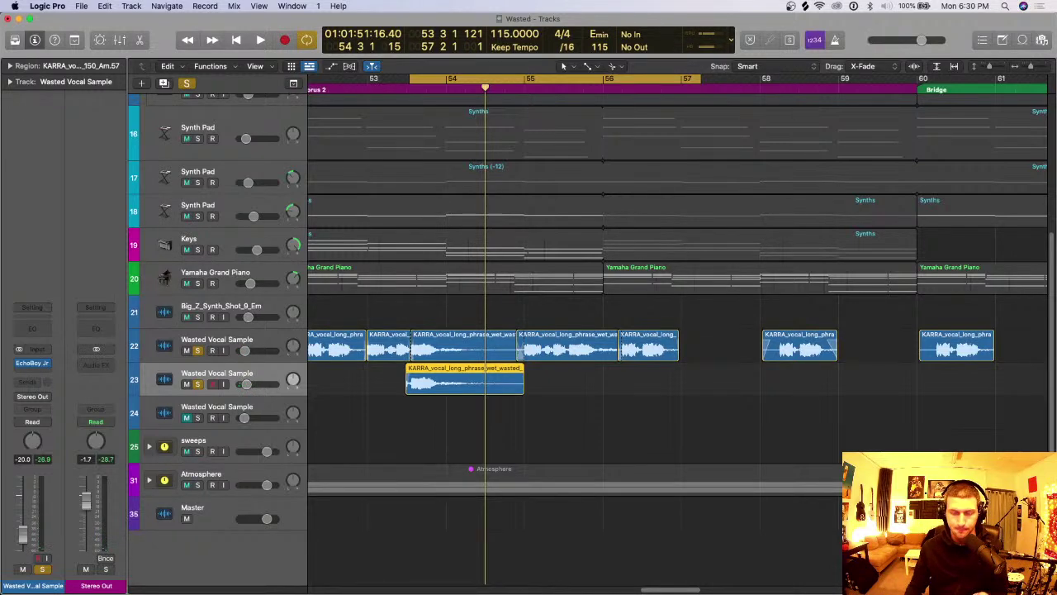
# Step: Undo the last edit and set the cycle range from 52 3 1 to 58 1 1
pyautogui.press('super+z')
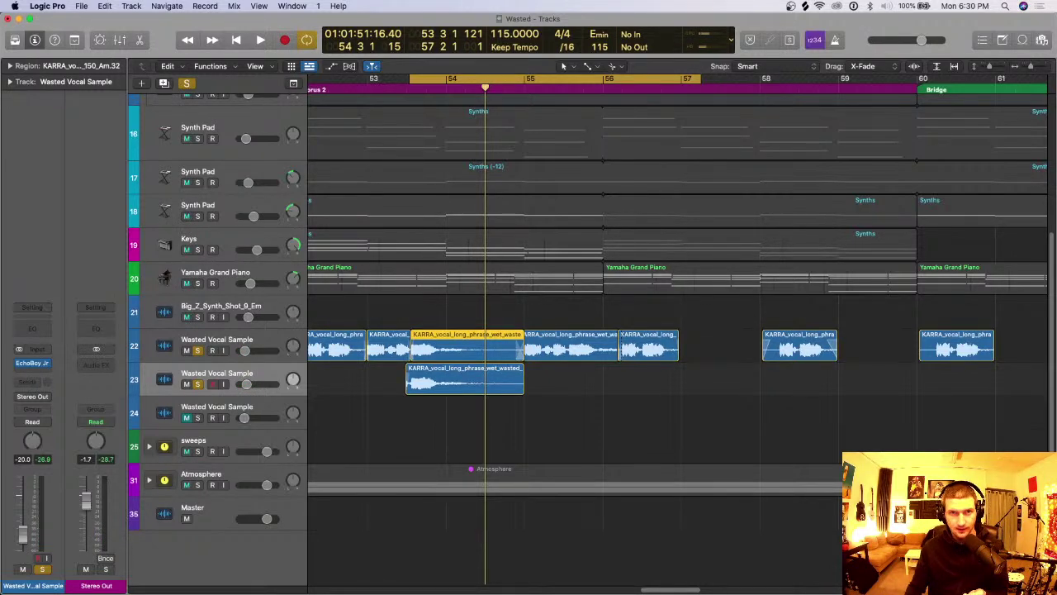
pyautogui.moveTo(329, 79); pyautogui.dragTo(760, 80)
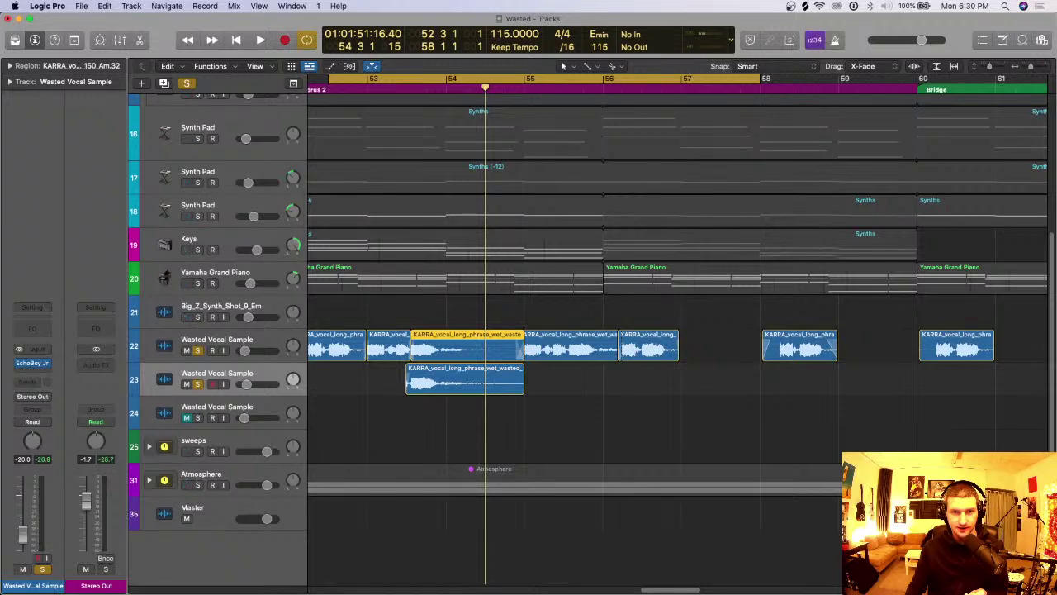
# Step: Check the timing of the 1/2 note echo against the vocal phrase using the playhead, and listen to the throw
pyautogui.moveTo(427, 87); pyautogui.dragTo(416, 88)
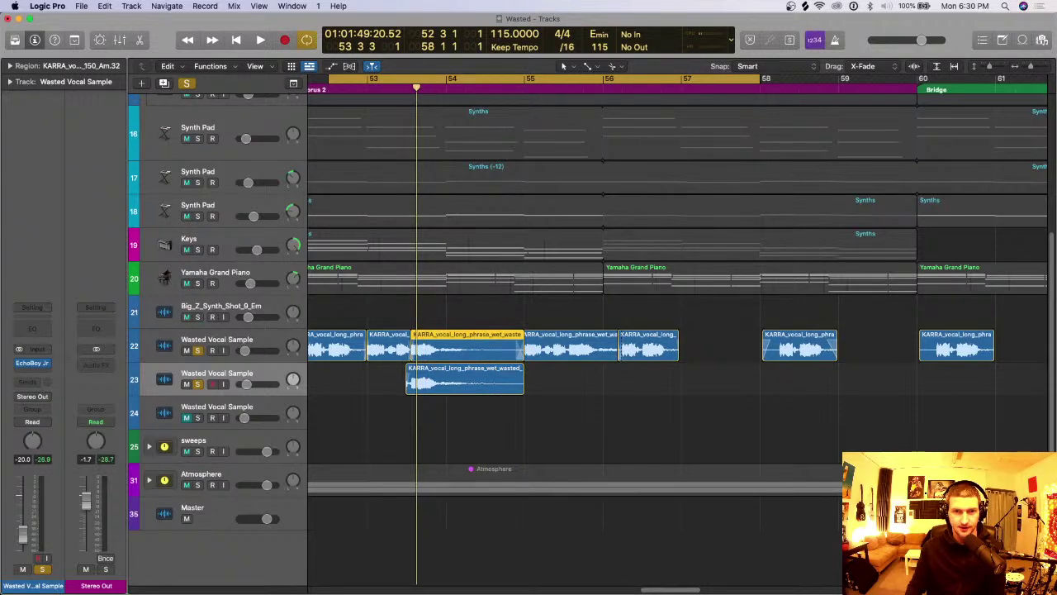
pyautogui.moveTo(417, 87); pyautogui.dragTo(480, 87)
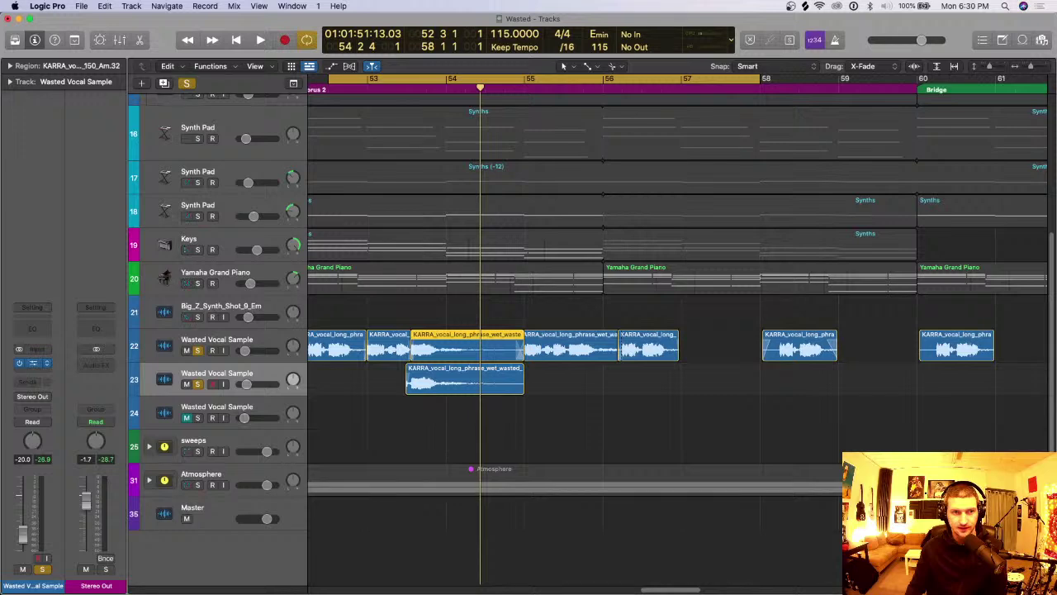
pyautogui.click(33, 362)
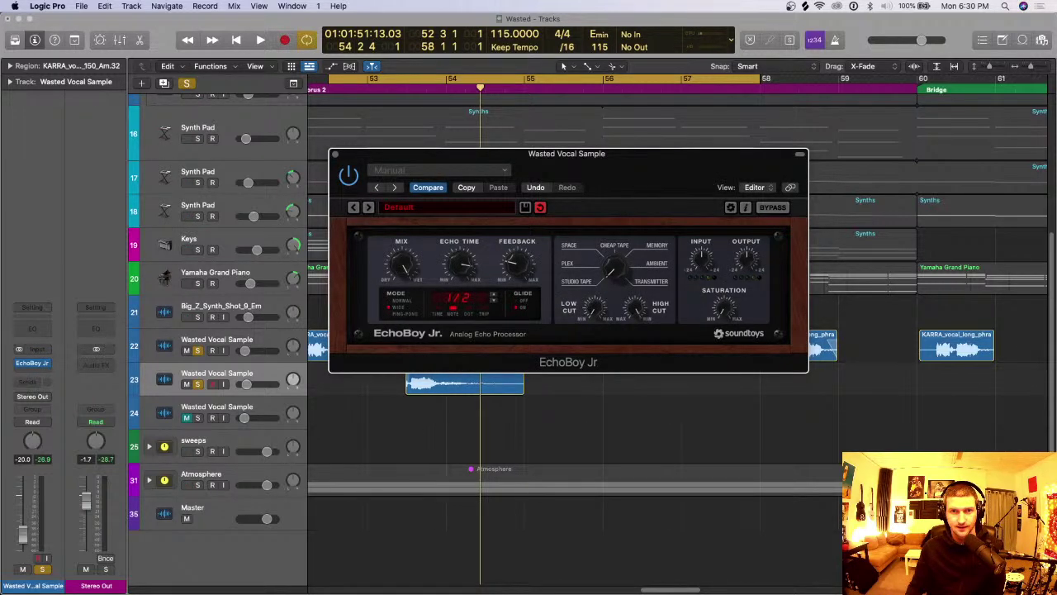
pyautogui.press('super+w')
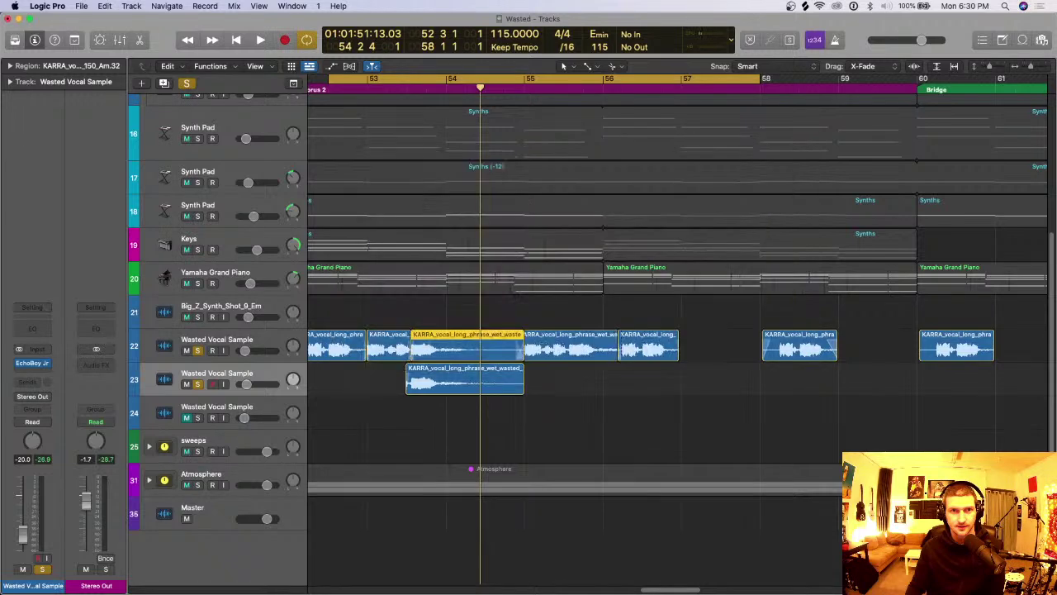
pyautogui.press('space')
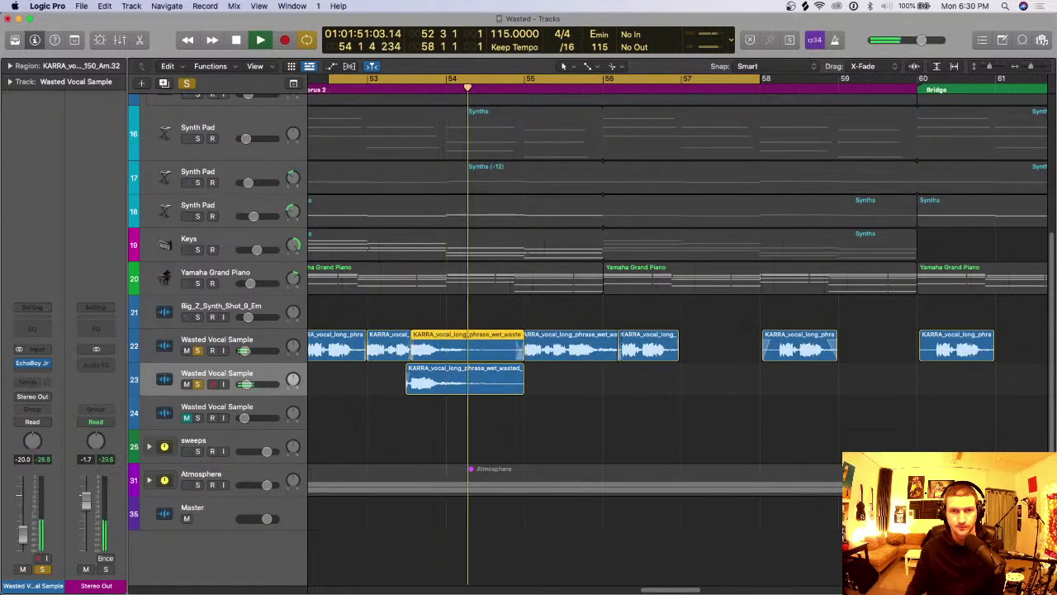
pyautogui.press('space')
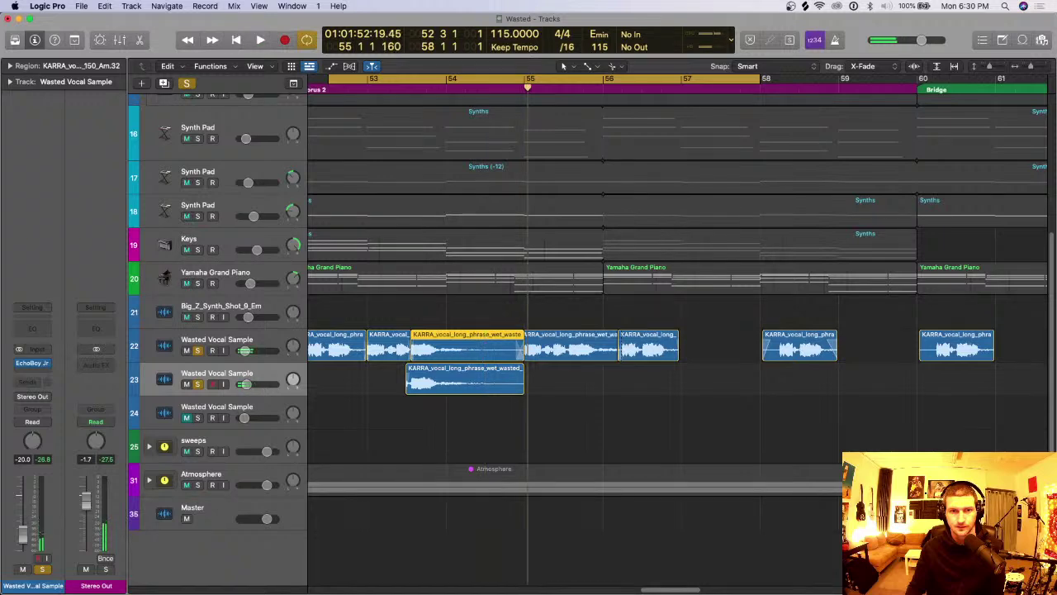
# Step: Copy the vocal region at bar 53 from the original track to the duplicate delay track
pyautogui.click(477, 381)
pyautogui.moveTo(386, 348); pyautogui.dragTo(379, 384)
# Step: Try splitting the copied bar 53 vocal region at different points and deleting its latter part
pyautogui.rightClick(386, 383)
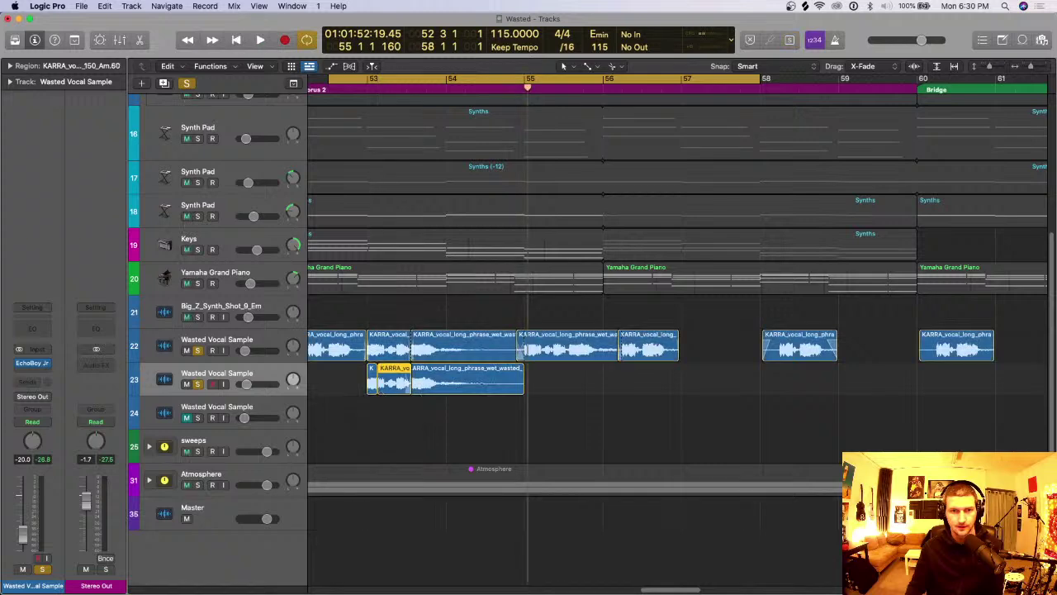
pyautogui.press('Delete')
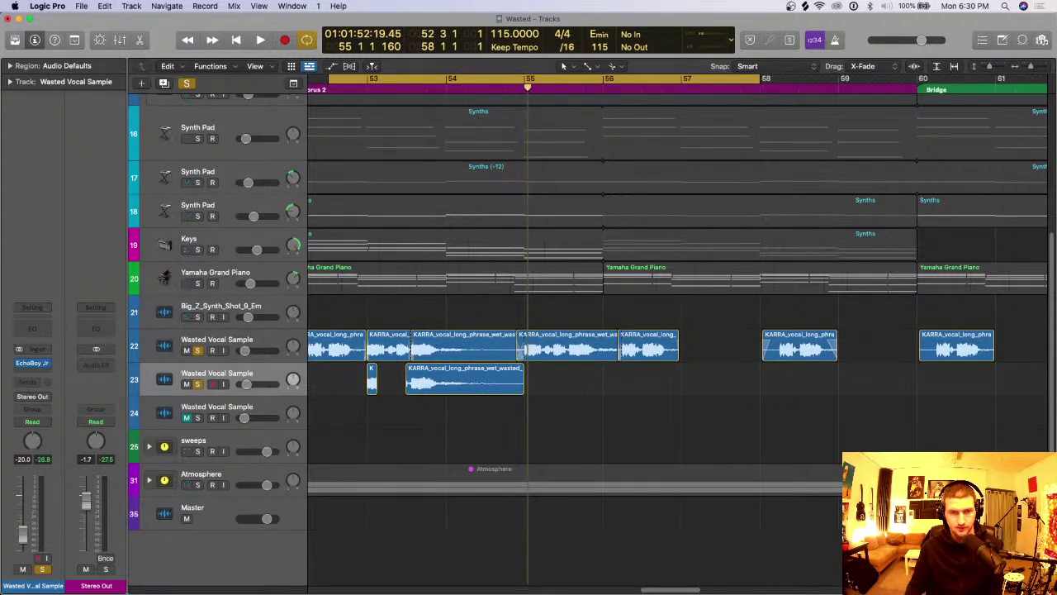
pyautogui.press('super+z')
pyautogui.press('super+z')
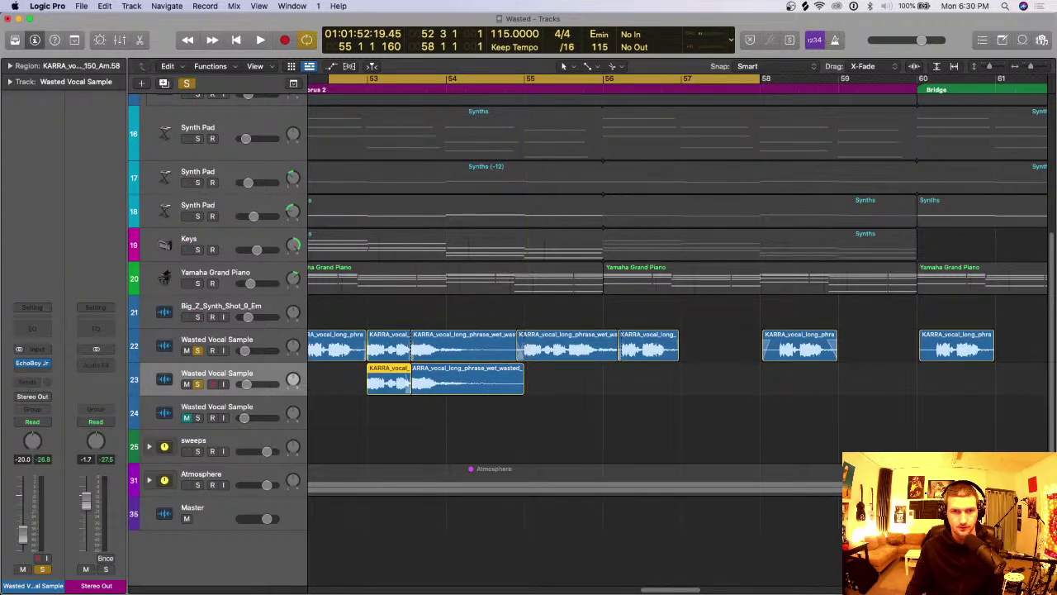
pyautogui.moveTo(388, 384); pyautogui.dragTo(388, 384)
pyautogui.click(376, 383)
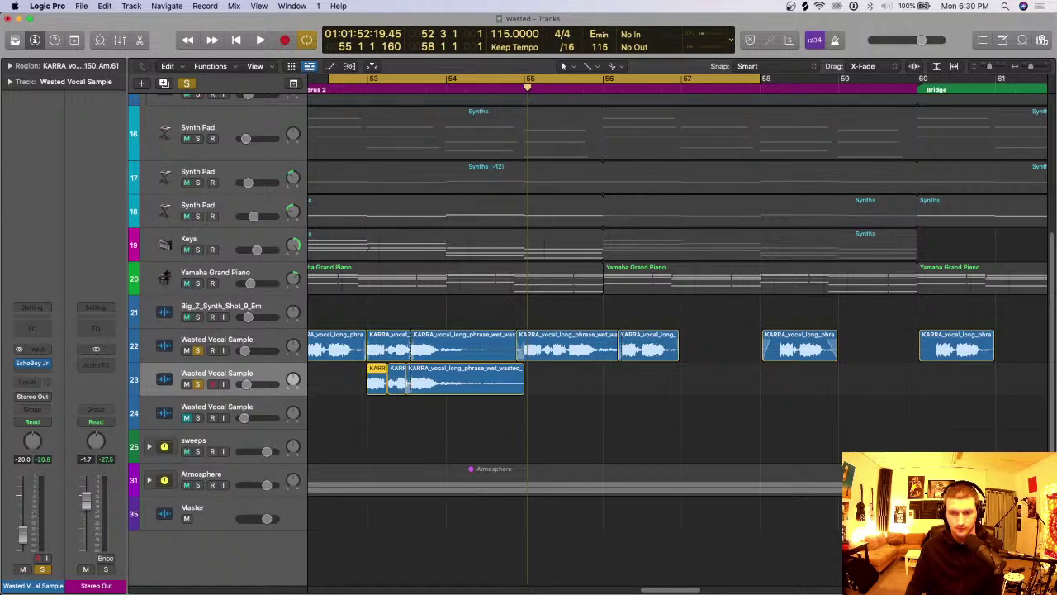
pyautogui.press('super+z')
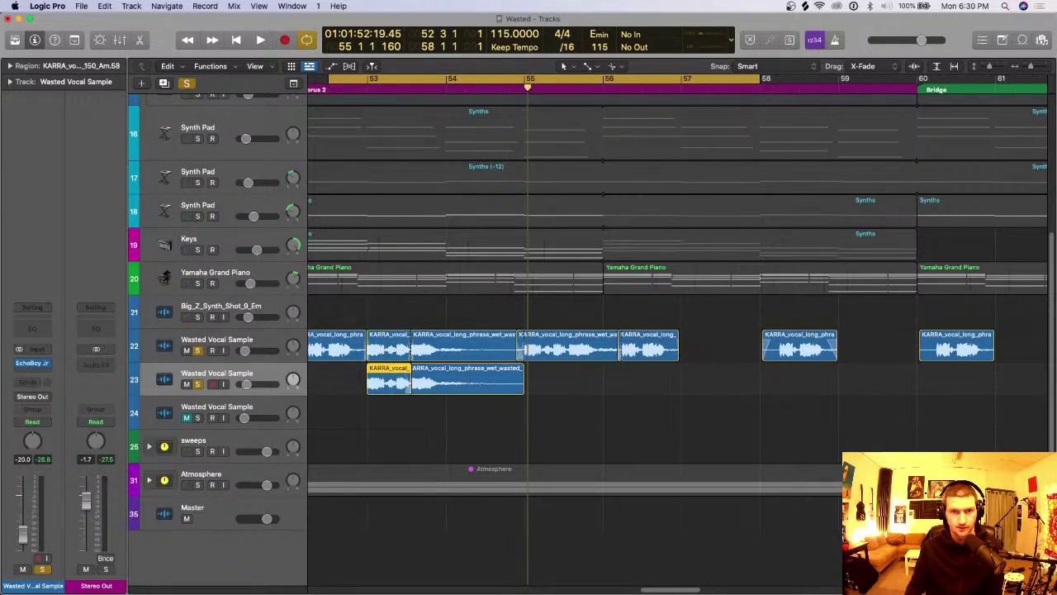
# Step: Listen to the two-region delay throw in solo, clear all solos and play it within the full mix
pyautogui.press('space')
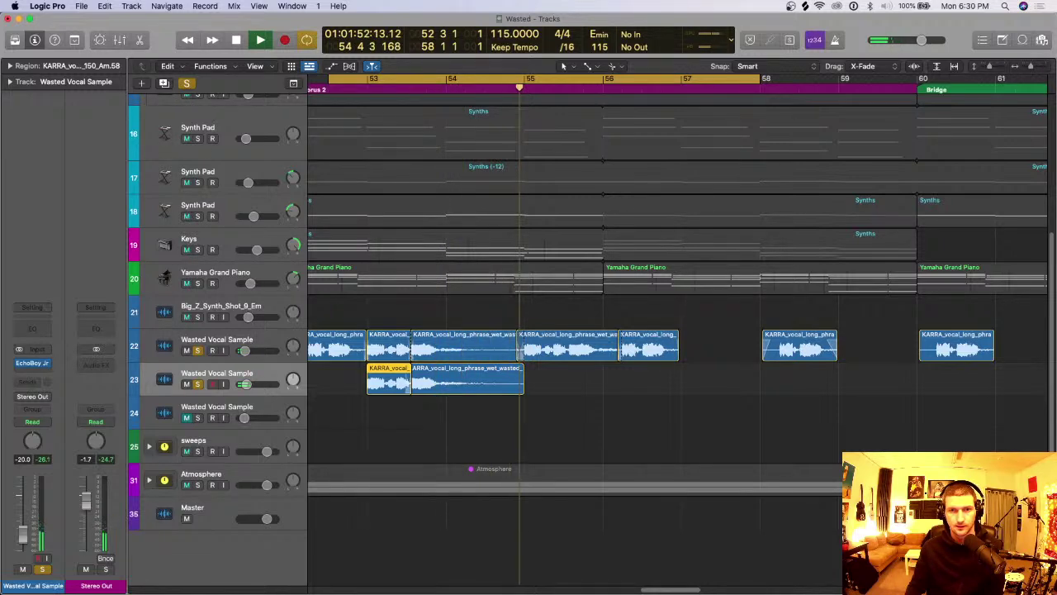
pyautogui.press('space')
pyautogui.press('ctrl+alt+super+s')
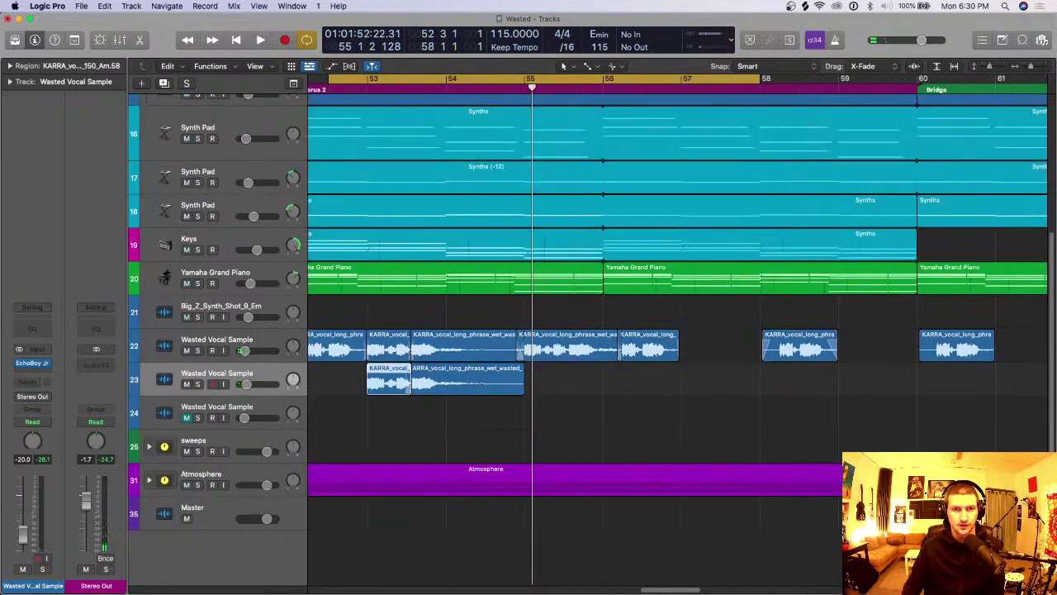
pyautogui.press('super+Left')
pyautogui.press('space')
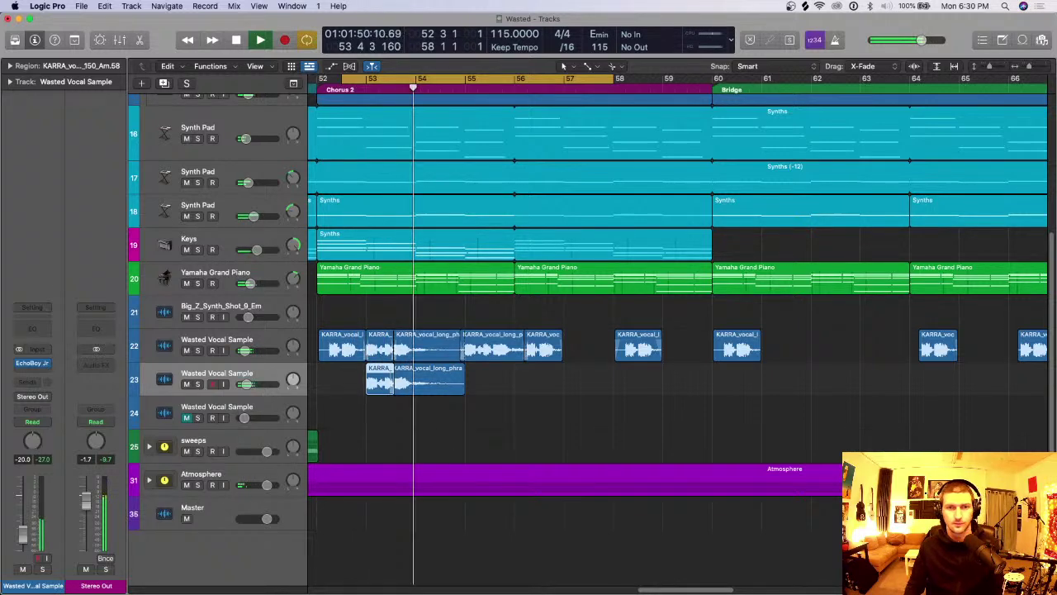
# Step: Set the cycle range to bars 51–65, mute the duplicate delay track and listen to the original vocal in solo and in the mix
pyautogui.press('super+Left')
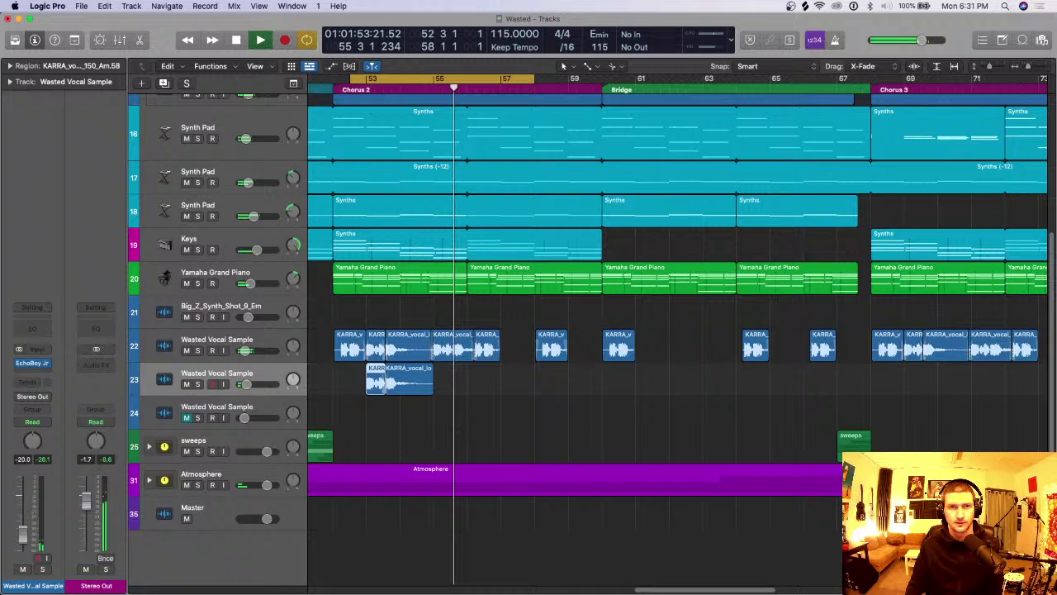
pyautogui.moveTo(333, 79); pyautogui.dragTo(703, 78)
pyautogui.press('space')
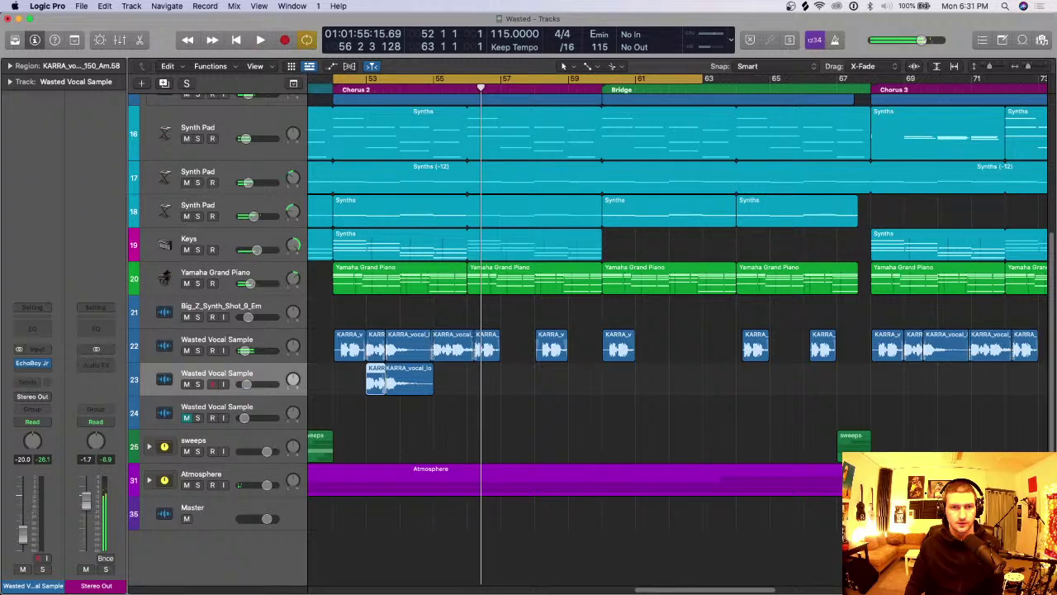
pyautogui.press('space')
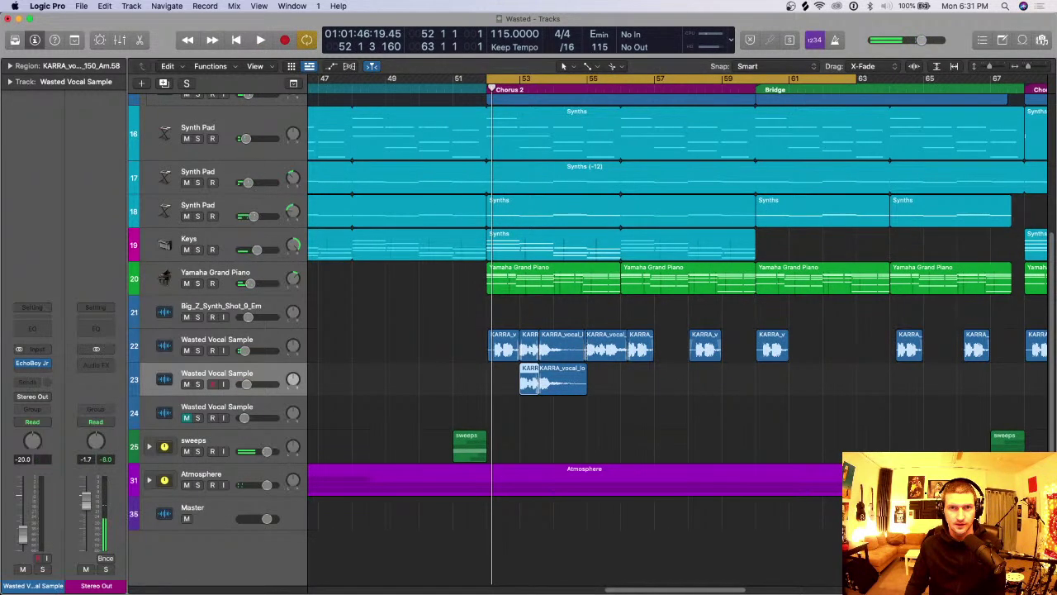
pyautogui.moveTo(454, 78); pyautogui.dragTo(924, 78)
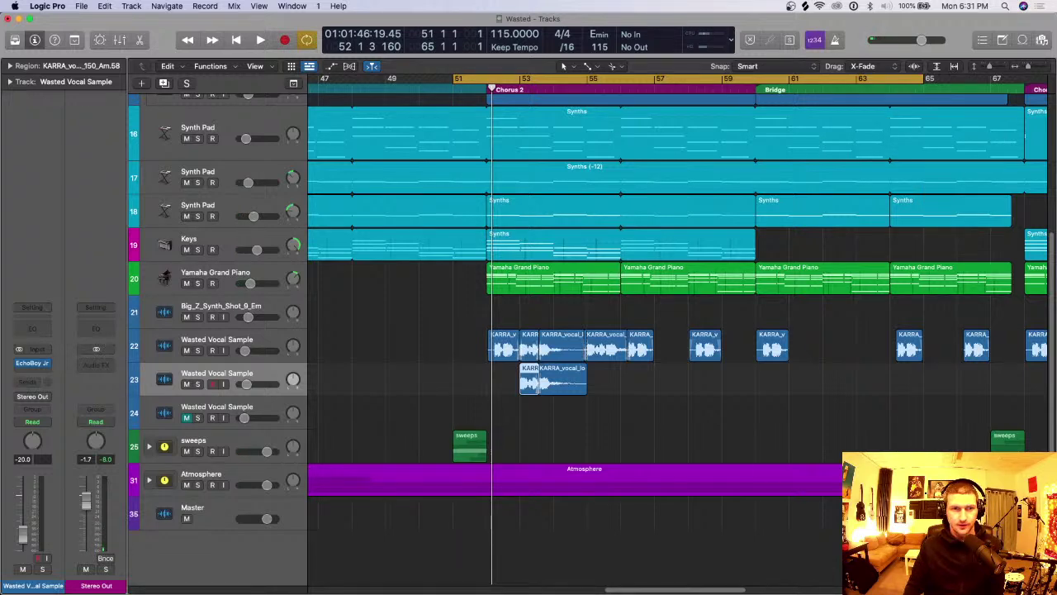
pyautogui.click(197, 350)
pyautogui.press('m')
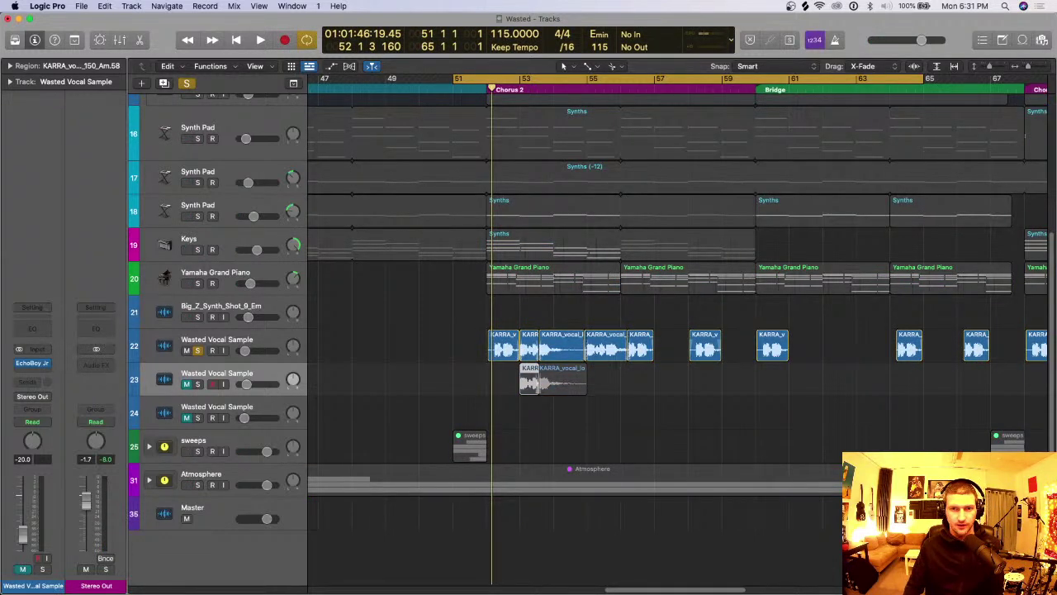
pyautogui.press('space')
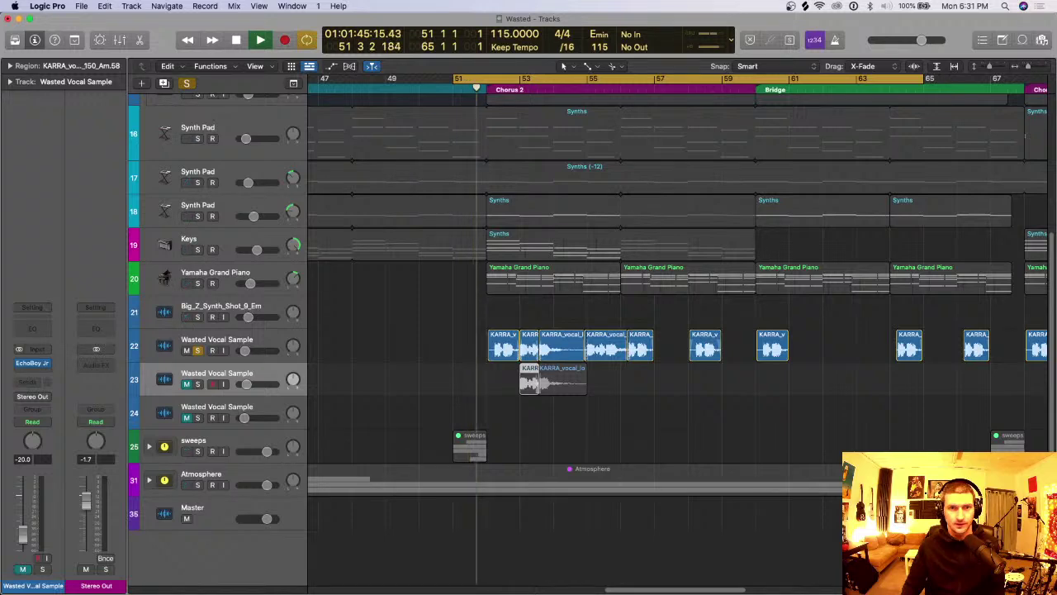
pyautogui.press('ctrl+alt+super+s')
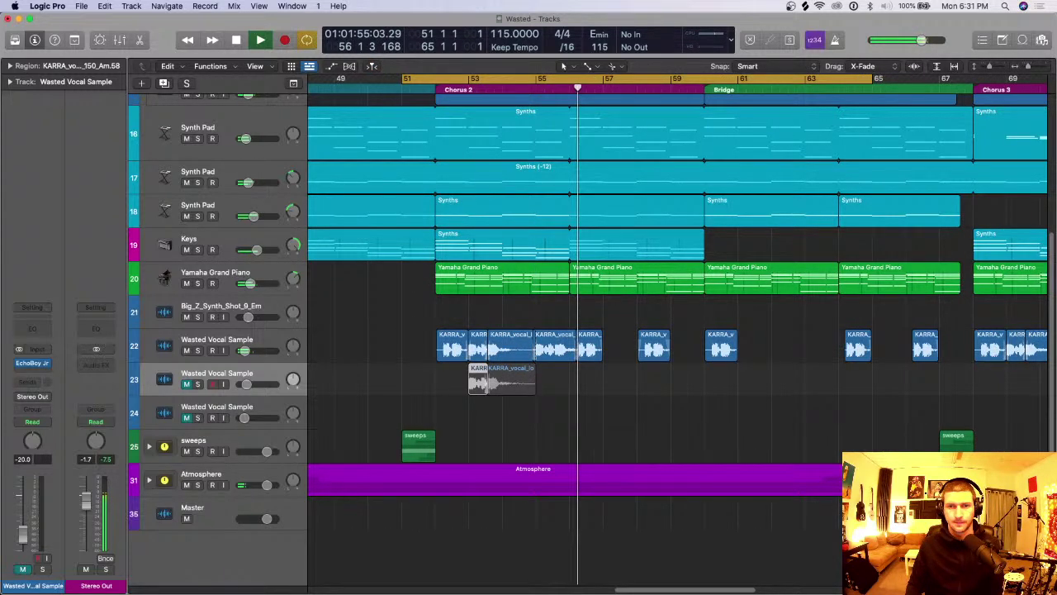
# Step: Unmute the duplicate delay track and play Chorus 2 in the full mix to hear the delay throw
pyautogui.press('m')
pyautogui.press('space')
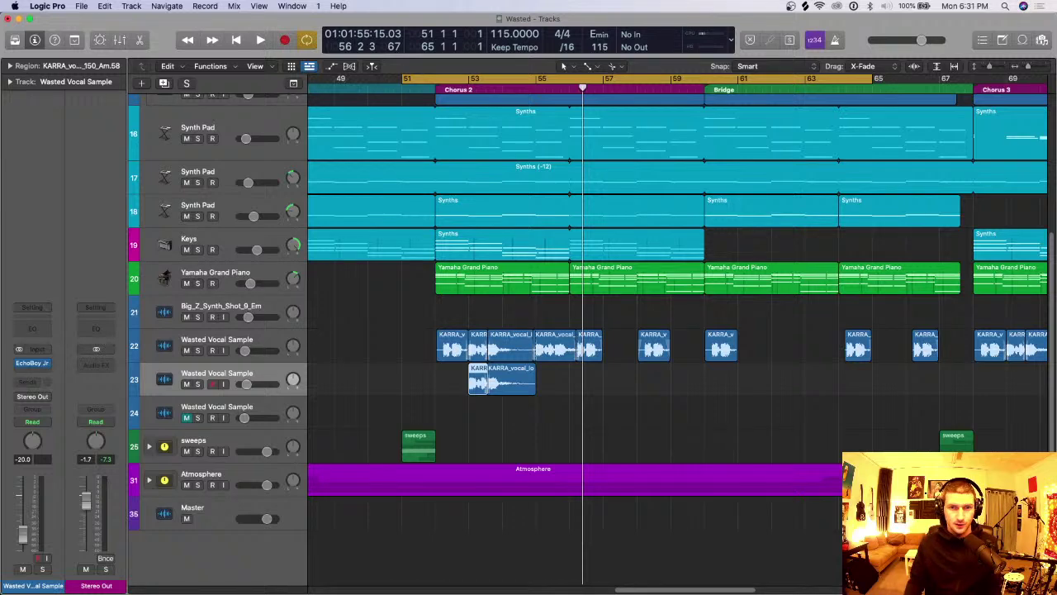
pyautogui.press('space')
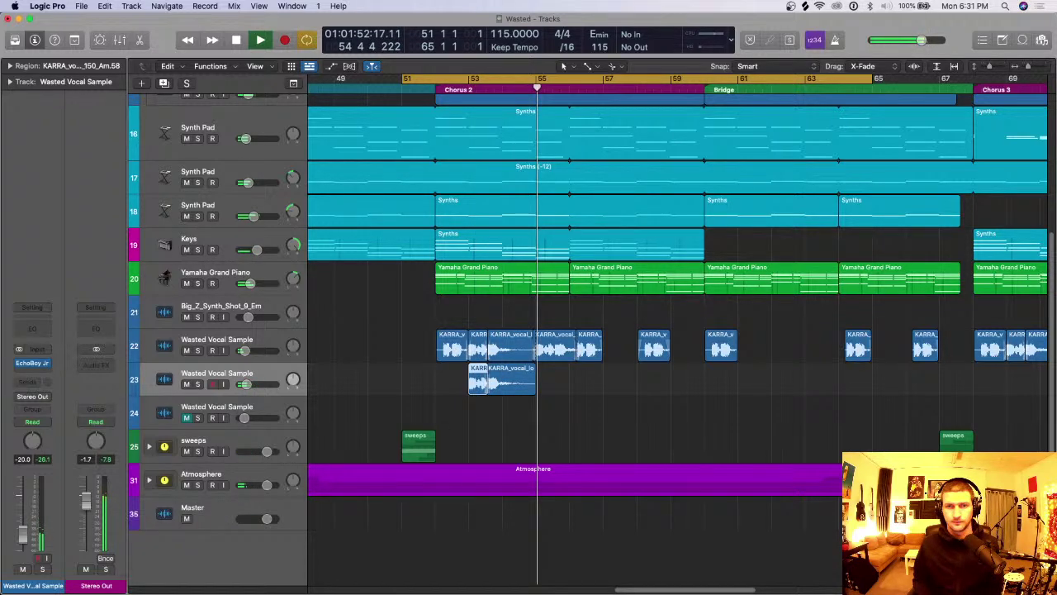
pyautogui.press('space')
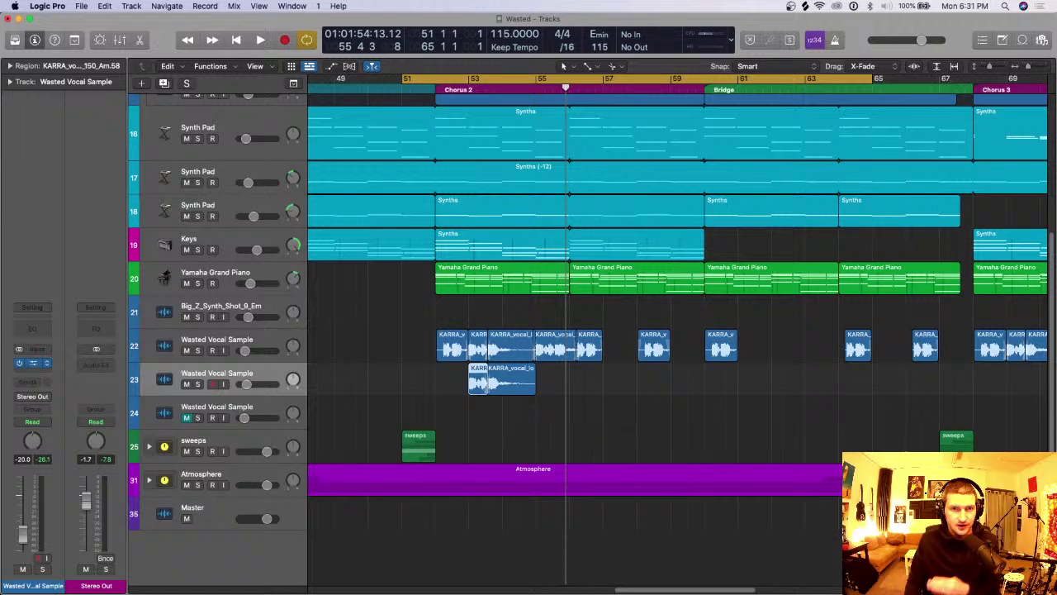
# Step: Set the echo time of EchoBoy Jr on the duplicate vocal track to 1/4 and close the plug-in
pyautogui.click(33, 363)
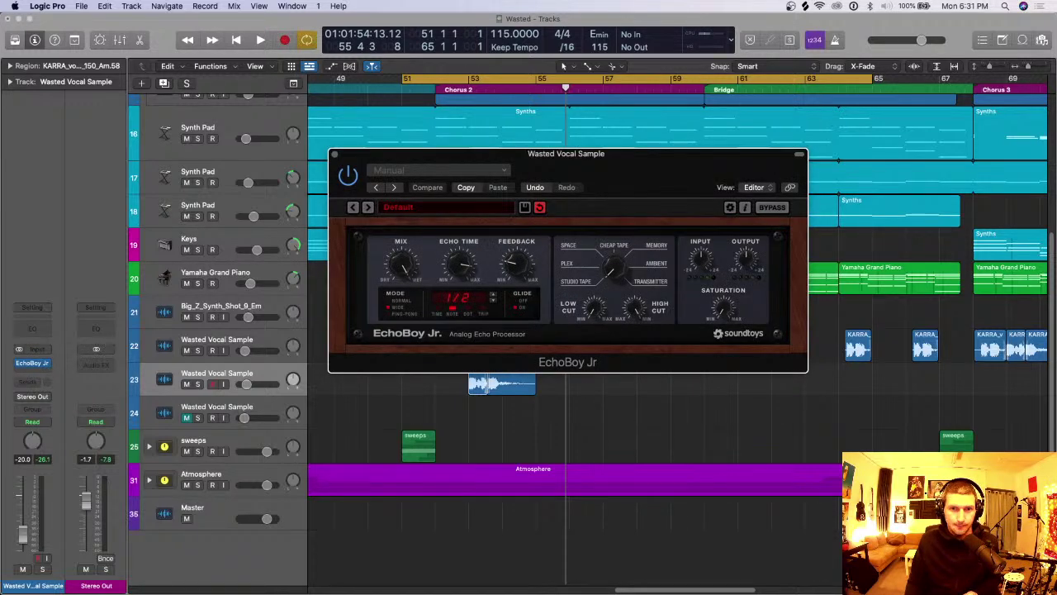
pyautogui.moveTo(460, 265)
pyautogui.mouseDown()
pyautogui.moveTo(459, 253)
pyautogui.moveTo(459, 272)
pyautogui.mouseUp()
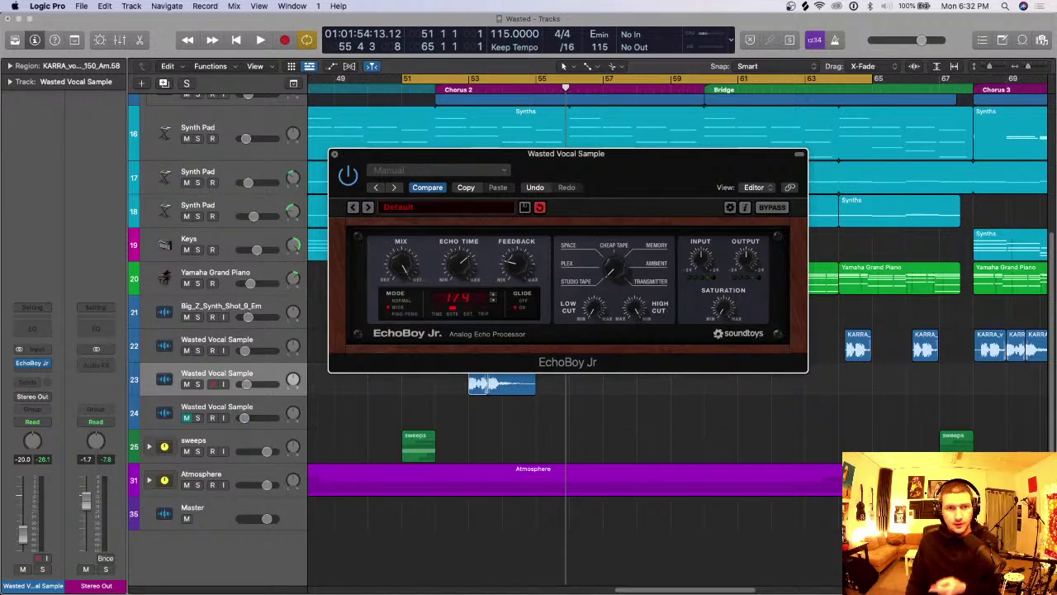
pyautogui.click(334, 153)
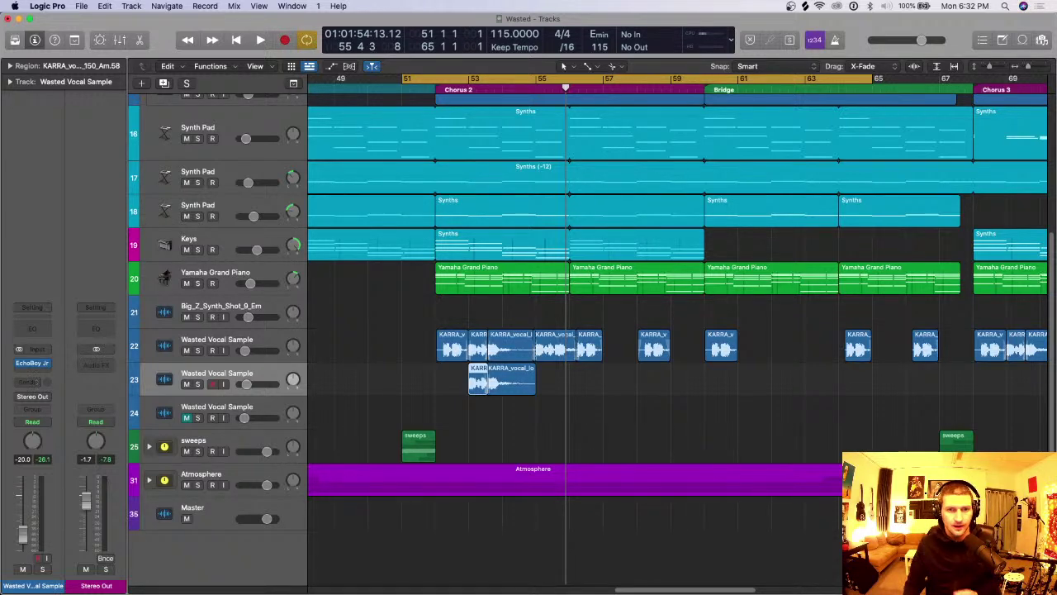
# Step: Add a send to Bus 6 (1/4 Delay) on the duplicate vocal track and remove its EchoBoy Jr insert
pyautogui.click(31, 381)
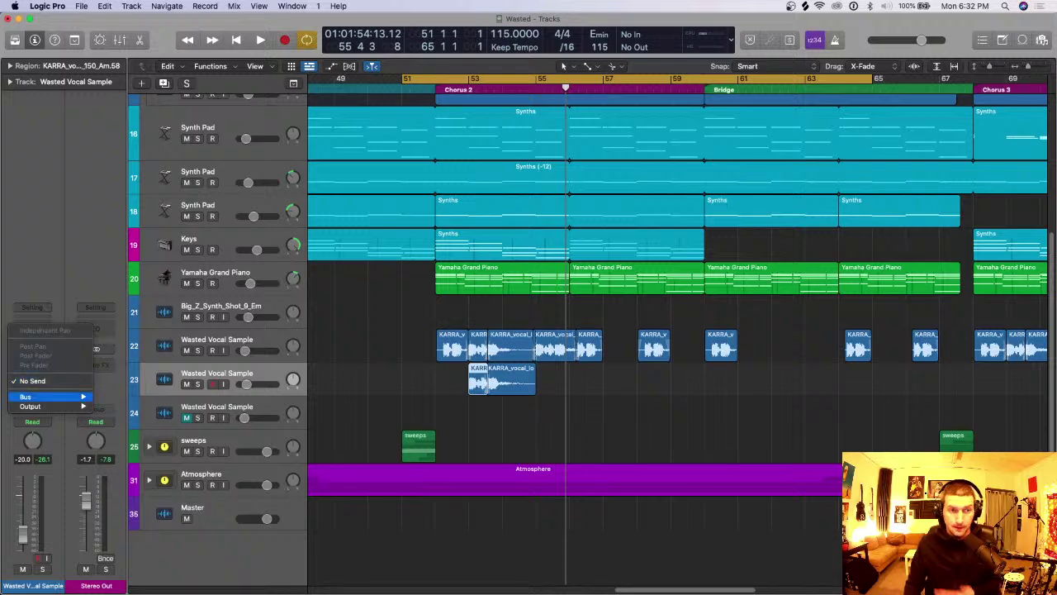
pyautogui.moveTo(33, 397)
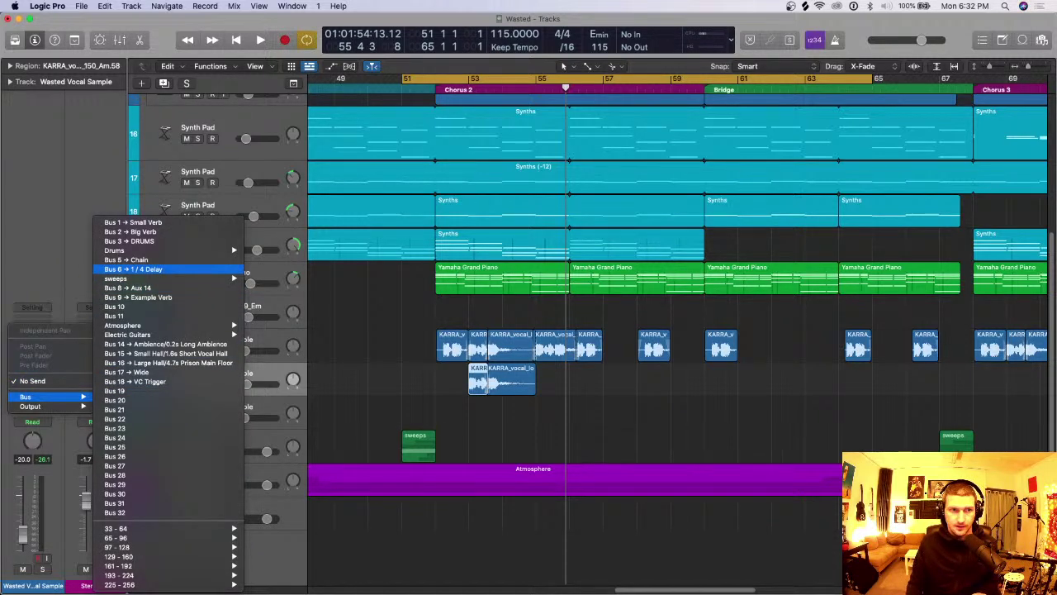
pyautogui.click(132, 269)
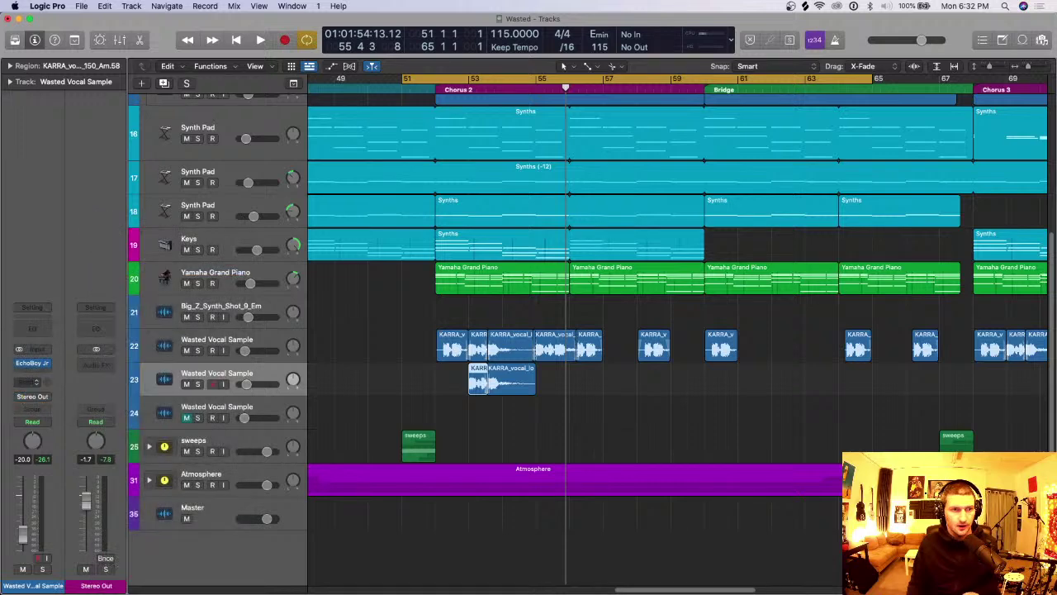
pyautogui.click(33, 347)
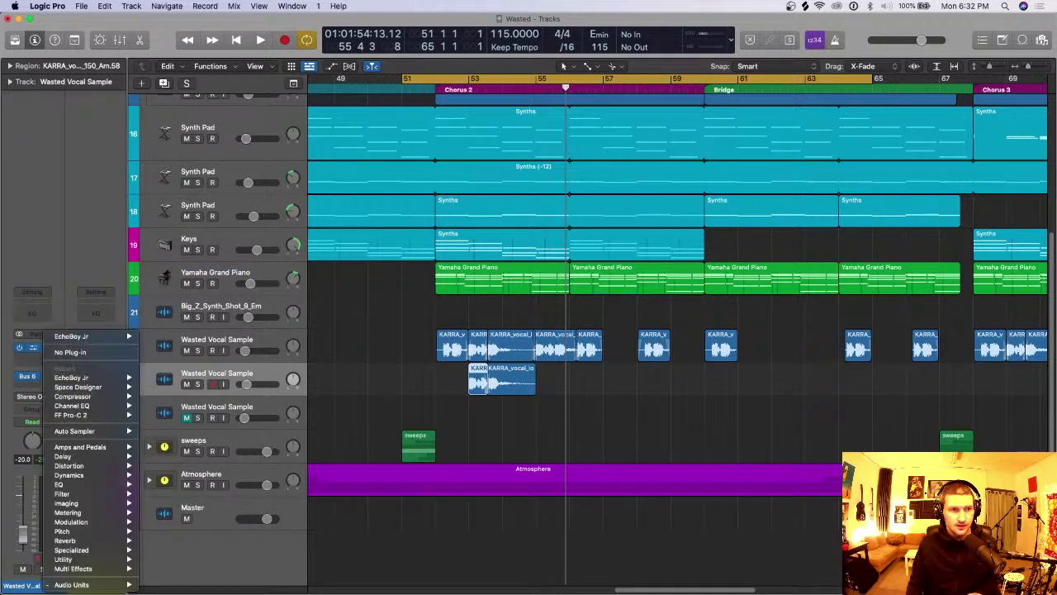
pyautogui.click(70, 351)
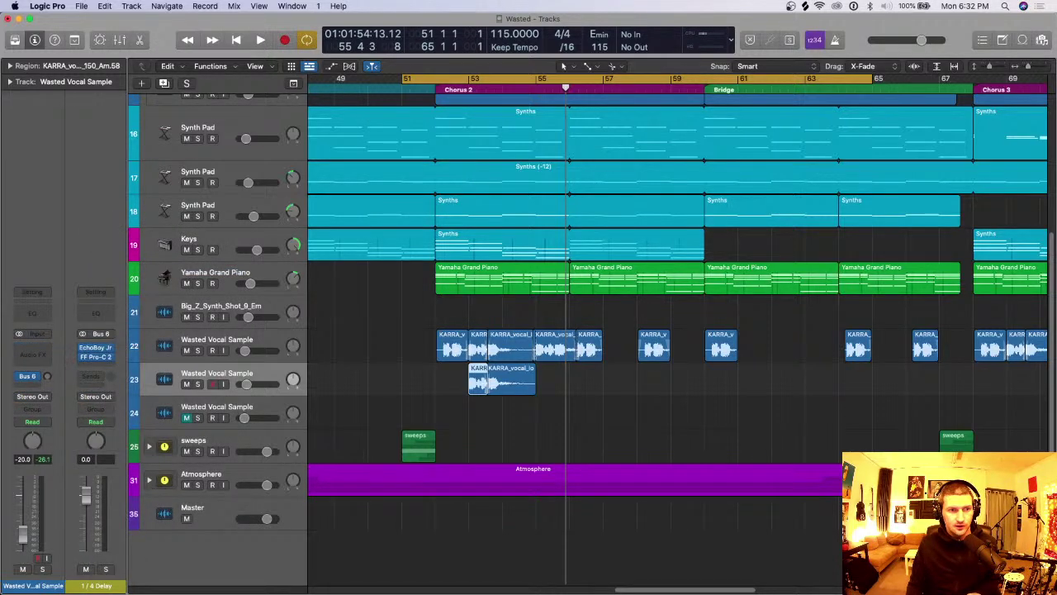
# Step: Set the duplicate vocal track's Bus 6 send level to 0 and inspect EchoBoy Jr on the 1/4 Delay bus
pyautogui.moveTo(48, 376); pyautogui.dragTo(47, 356)
pyautogui.doubleClick(47, 376)
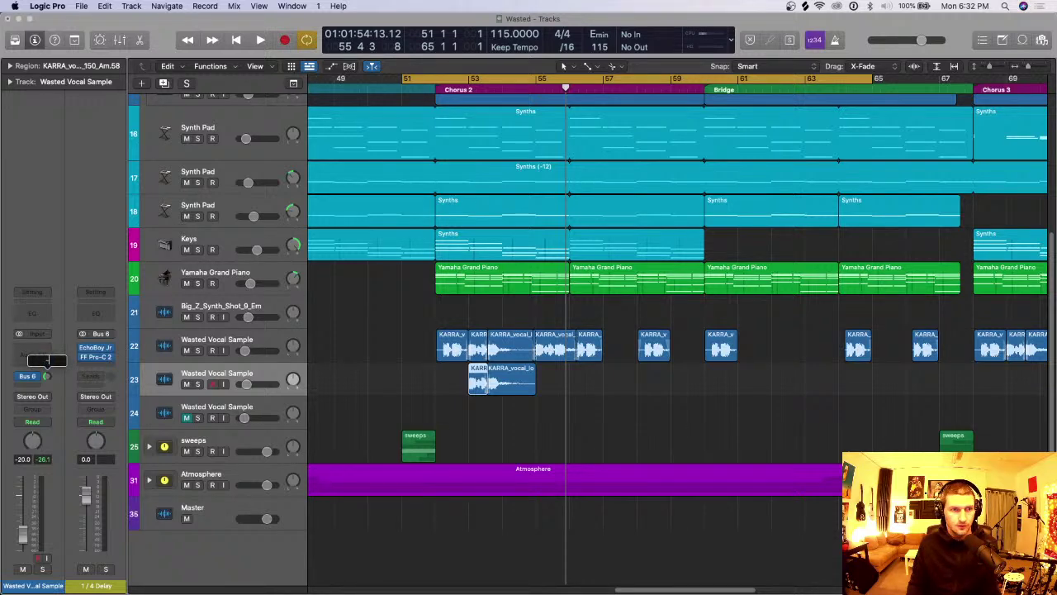
pyautogui.press('BackSpace')
pyautogui.write('0')
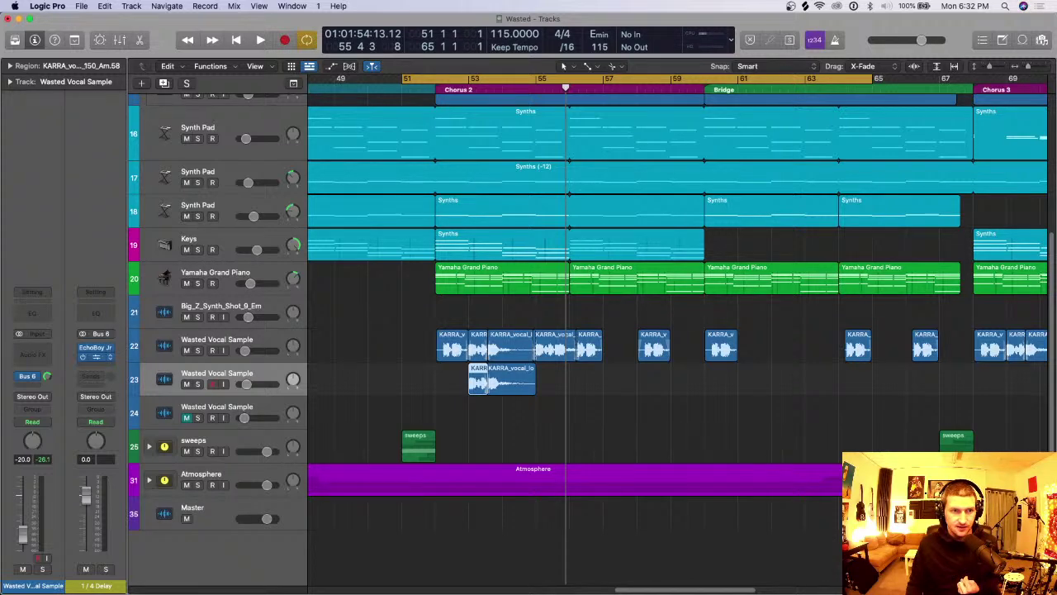
pyautogui.click(96, 347)
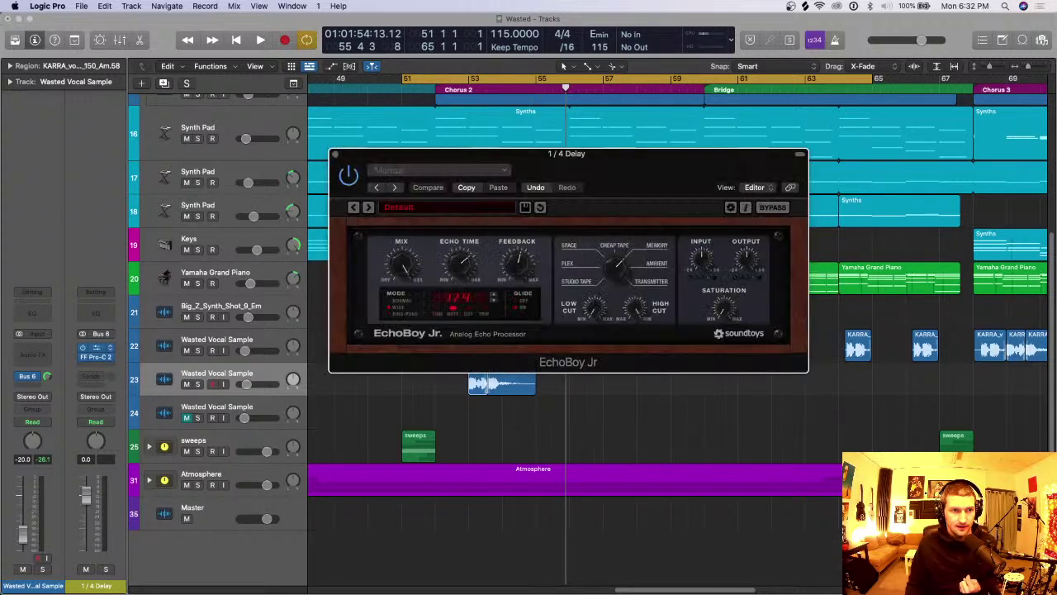
pyautogui.press('super+w')
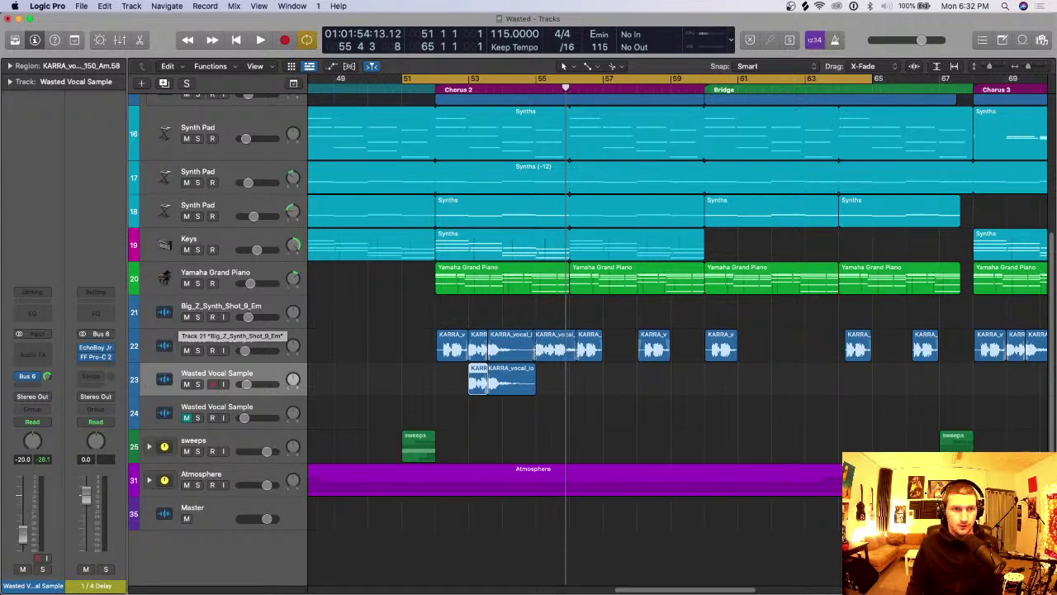
# Step: Set the cycle range to bars 50–62 and toggle the mute of the duplicate vocal track on and off
pyautogui.scroll(1, 677, 330)
pyautogui.press('super+Right')
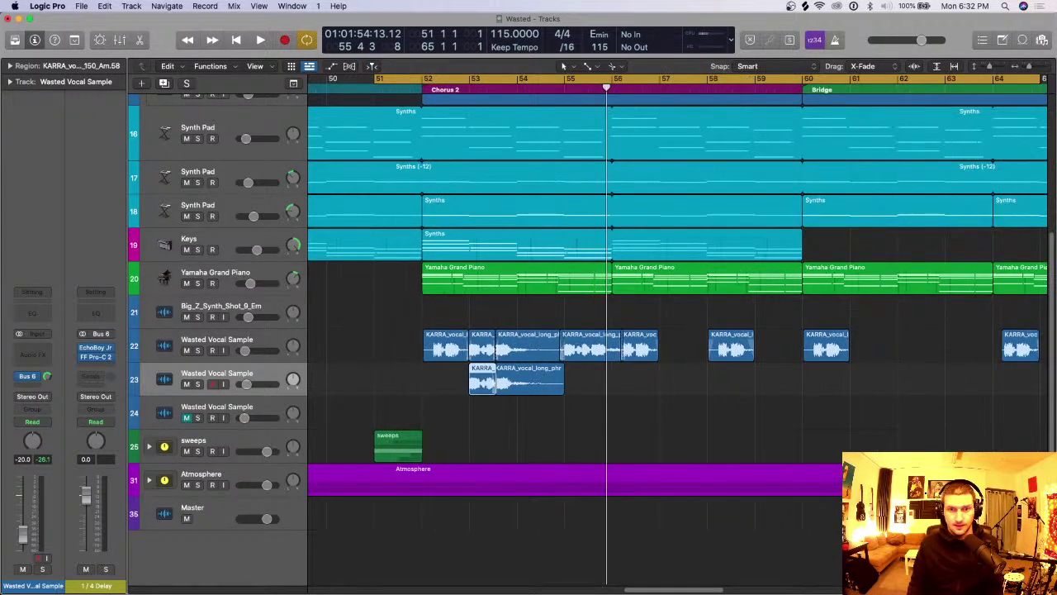
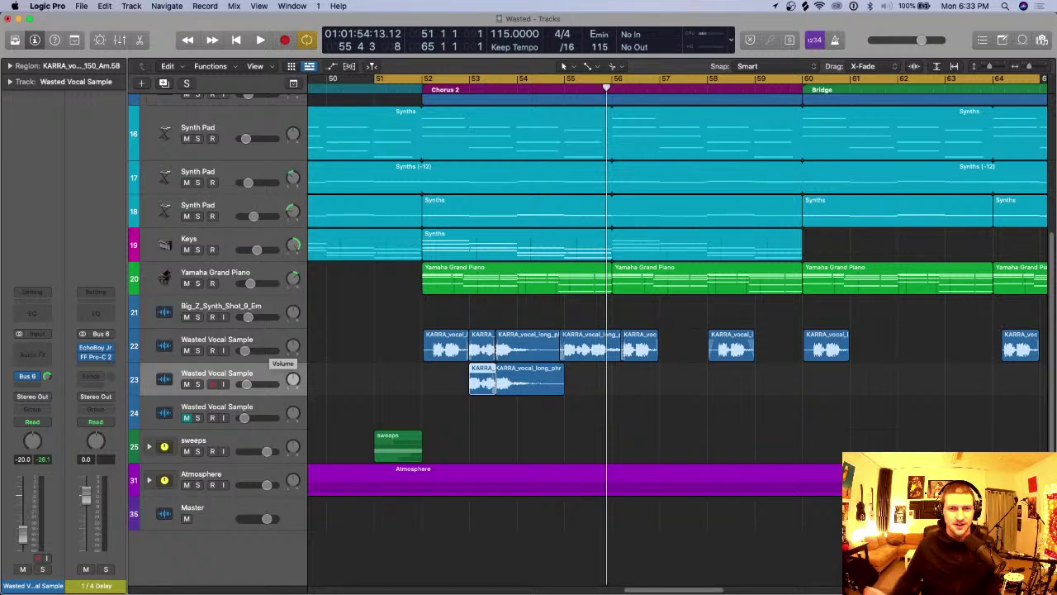
pyautogui.moveTo(327, 79); pyautogui.dragTo(902, 82)
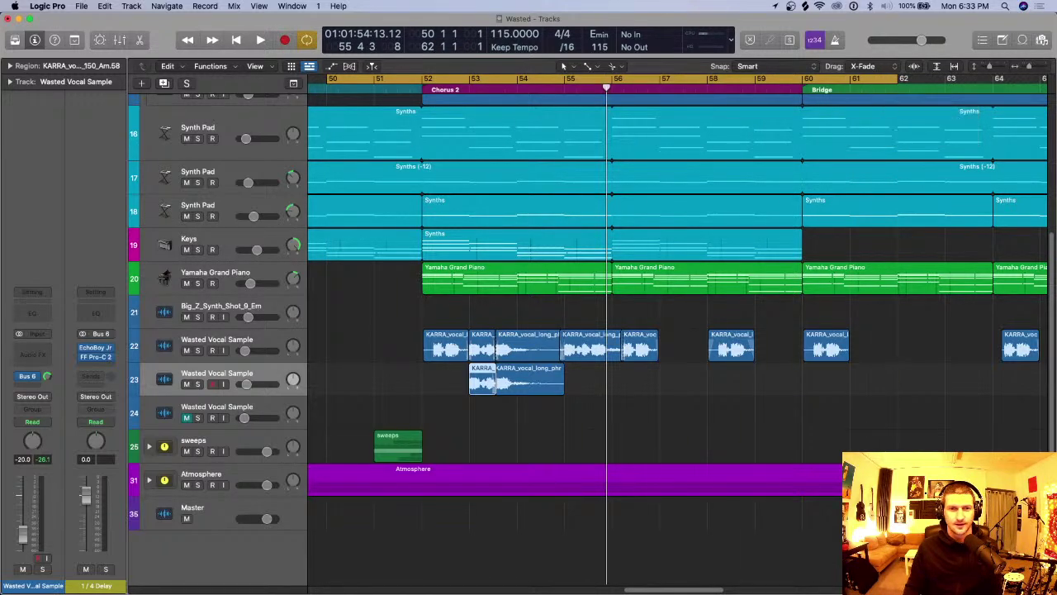
pyautogui.press('m')
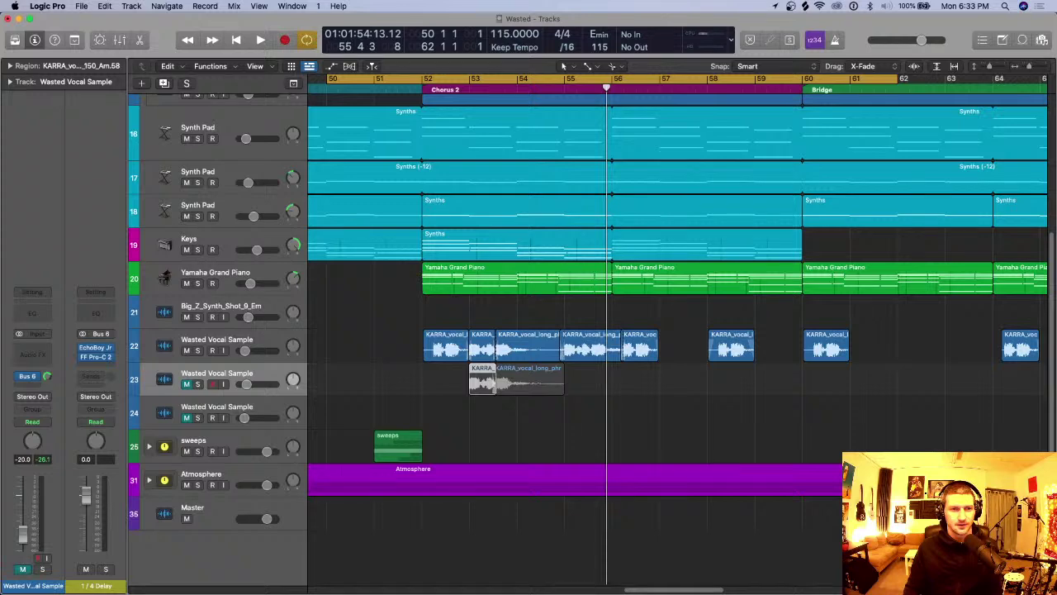
pyautogui.hotkey('shift', 'Right')
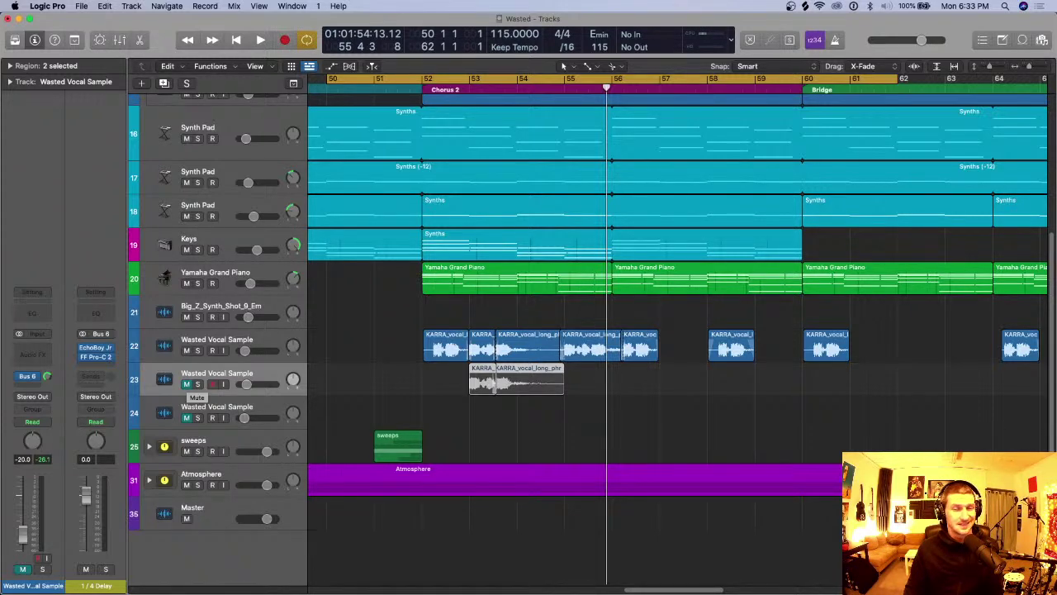
pyautogui.click(186, 384)
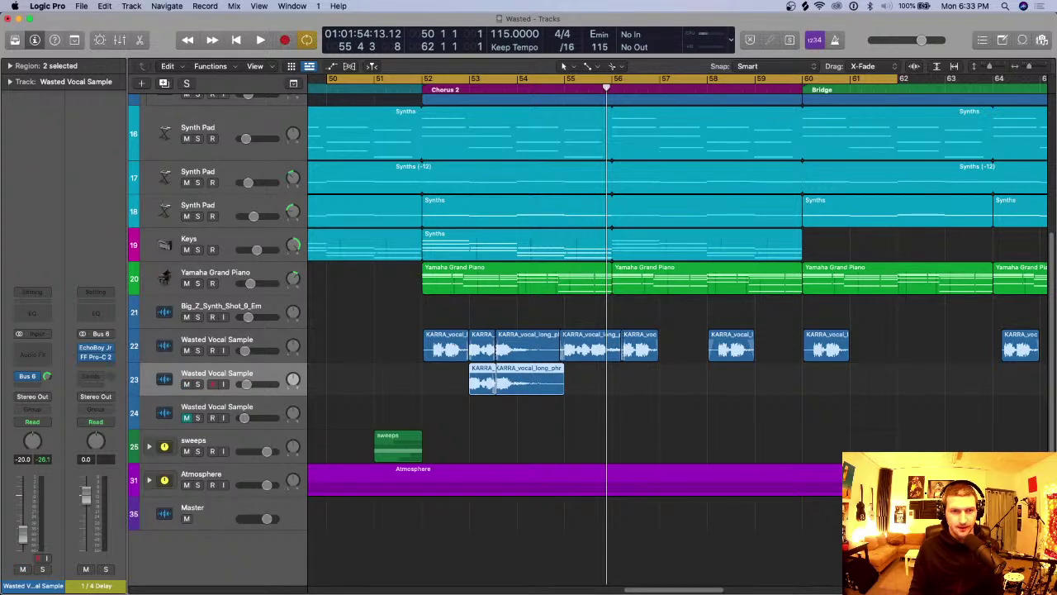
# Step: Delete the duplicate vocal track together with its two regions at bar 53
pyautogui.press('super+Left')
pyautogui.press('super+Left')
pyautogui.press('super+Left')
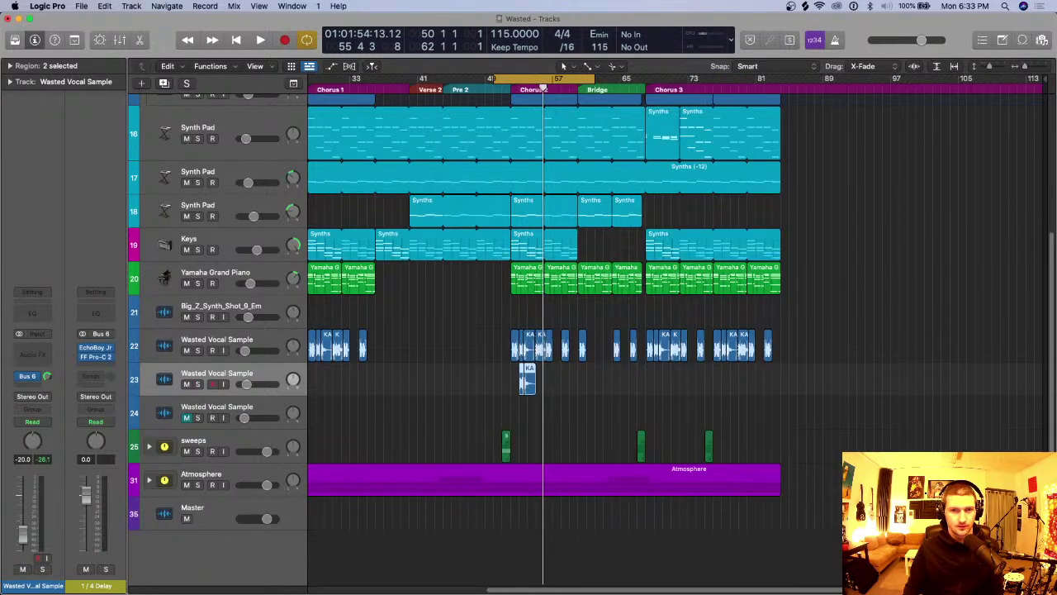
pyautogui.press('super+Left')
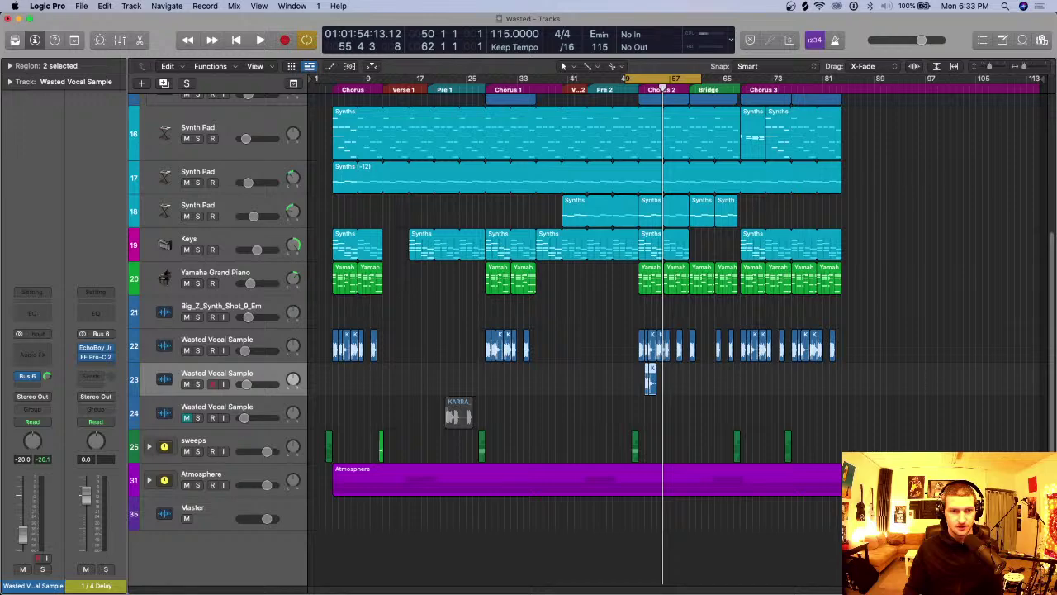
pyautogui.press('super+BackSpace')
pyautogui.press('Return')
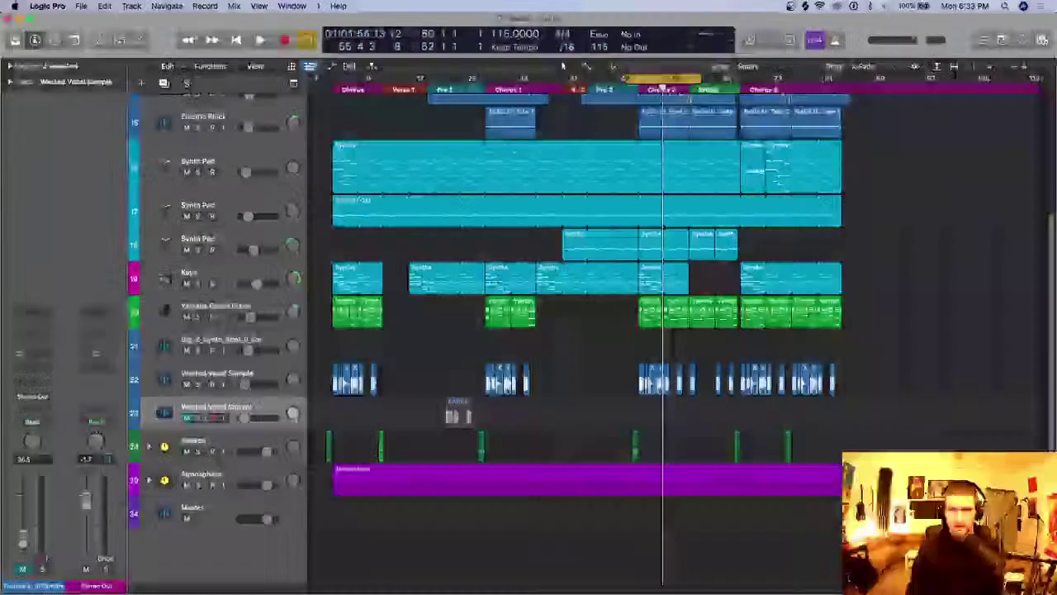
# Step: Set the cycle range to bars 52–76 and select the original Wasted Vocal Sample track
pyautogui.press('super+Right')
pyautogui.press('super+Right')
pyautogui.press('super+Right')
pyautogui.press('super+Right')
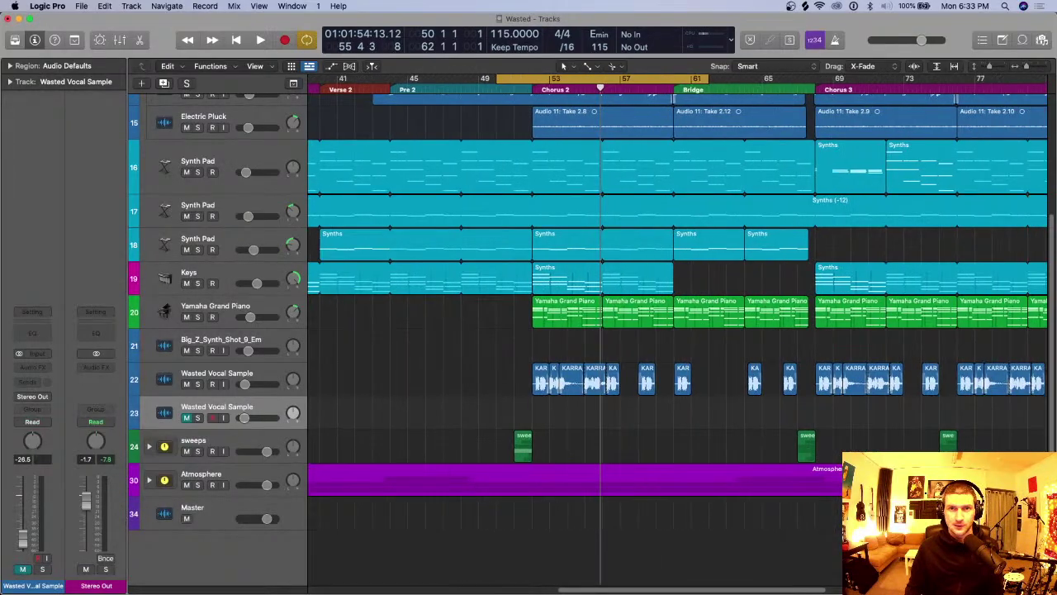
pyautogui.moveTo(532, 78); pyautogui.dragTo(957, 79)
pyautogui.click(202, 394)
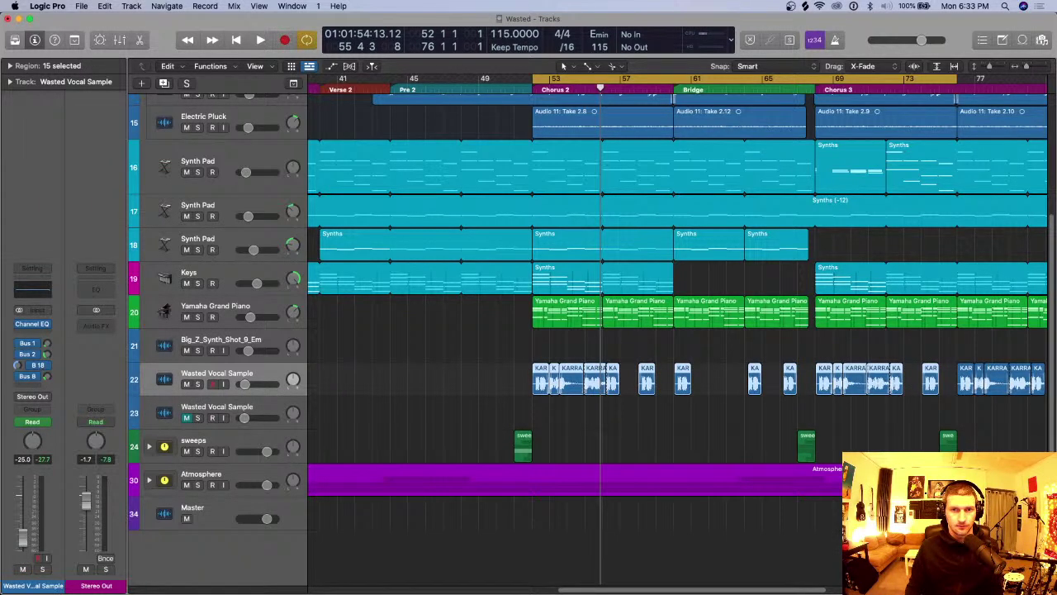
# Step: Expand the Drums track stack to show its individual tracks
pyautogui.hscroll(5, 678, 331)
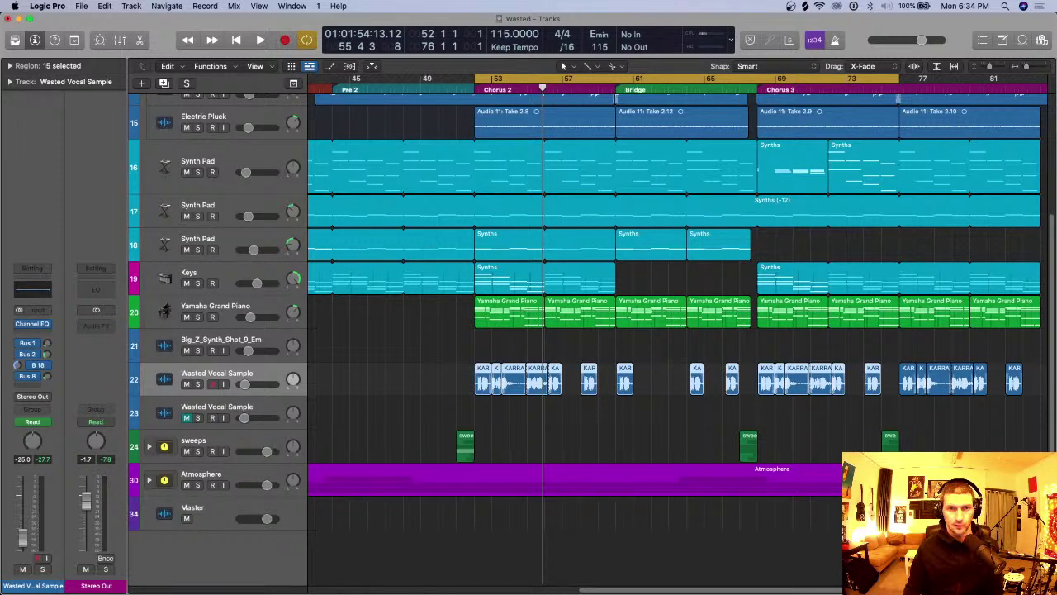
pyautogui.scroll(5, 674, 330)
pyautogui.click(149, 111)
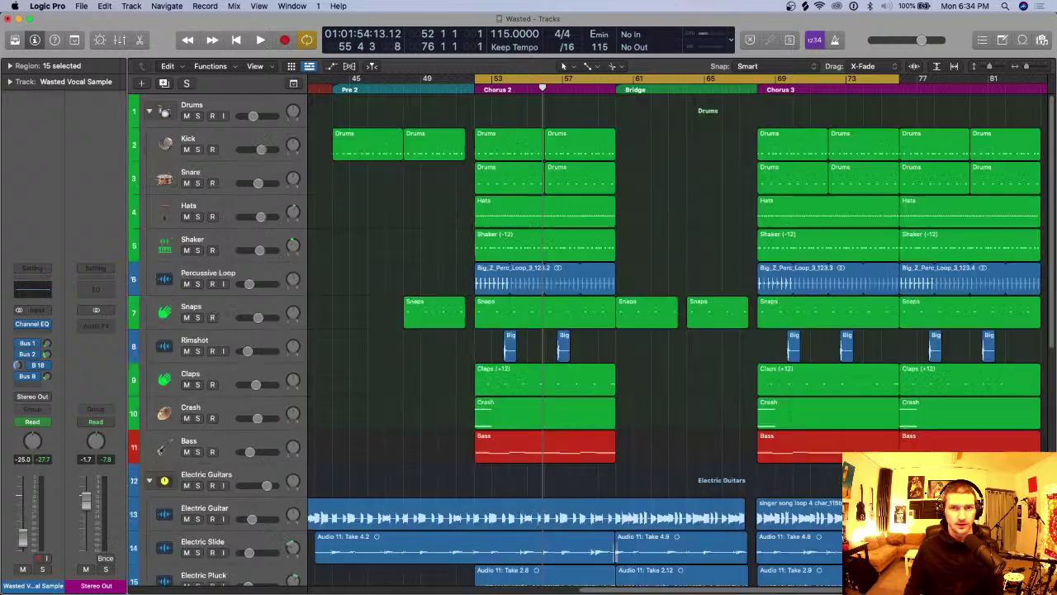
# Step: Solo the Drums stack, play the cycled section from bar 52, and select the Kick track while listening
pyautogui.click(198, 116)
pyautogui.press('space')
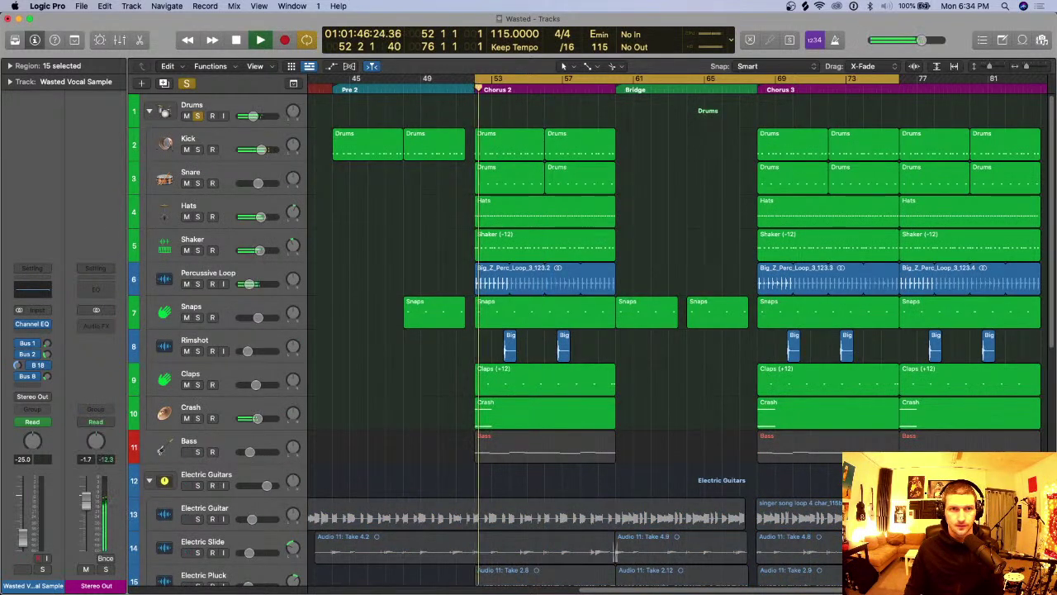
pyautogui.click(165, 144)
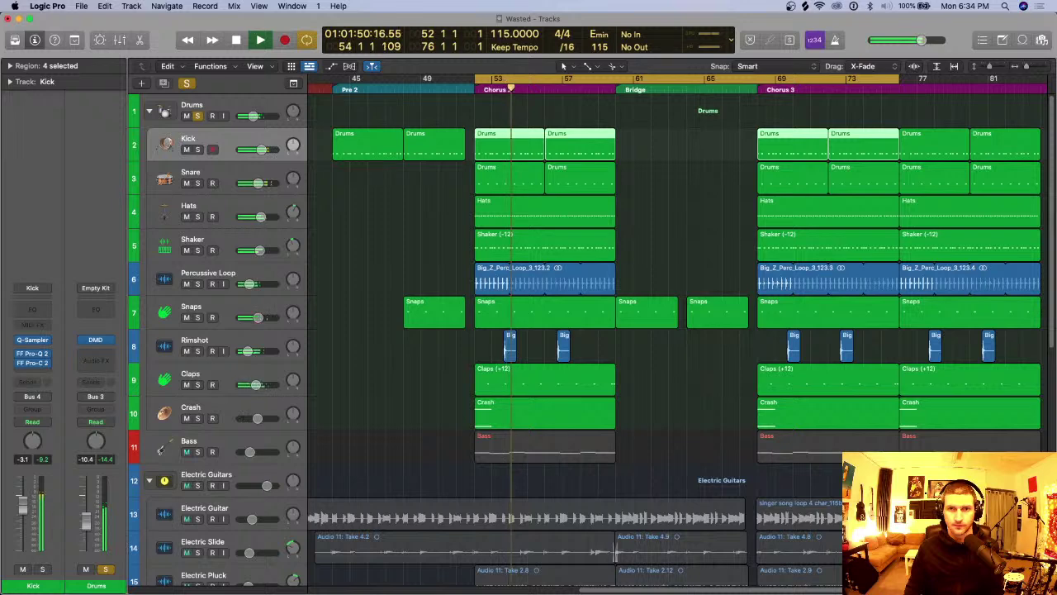
pyautogui.press('space')
# Step: View the Drums stack in the Piano Roll and Step Sequencer, and close the editor
pyautogui.click(165, 111)
pyautogui.press('p')
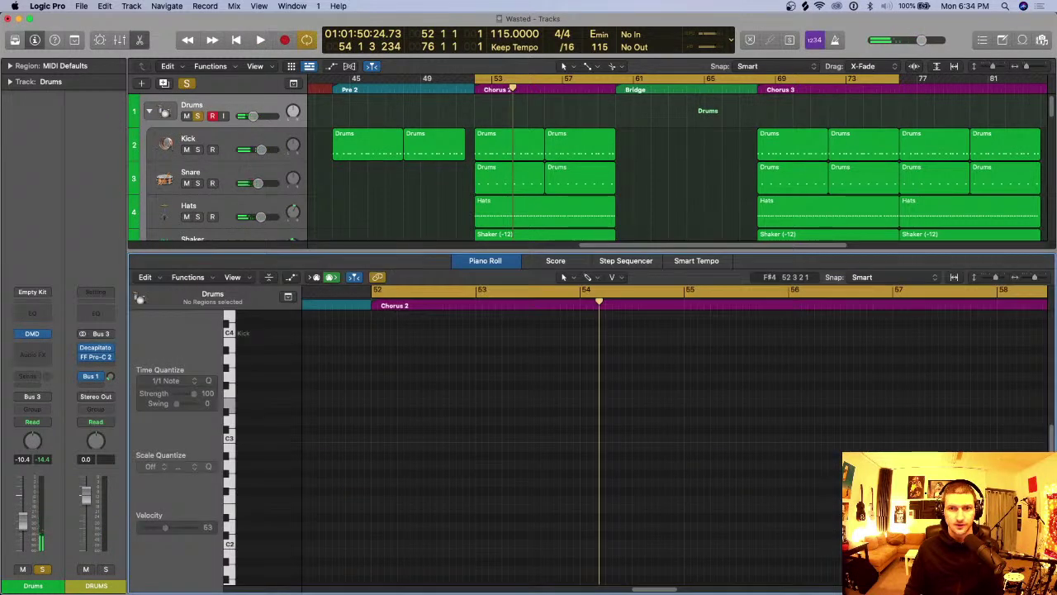
pyautogui.click(626, 261)
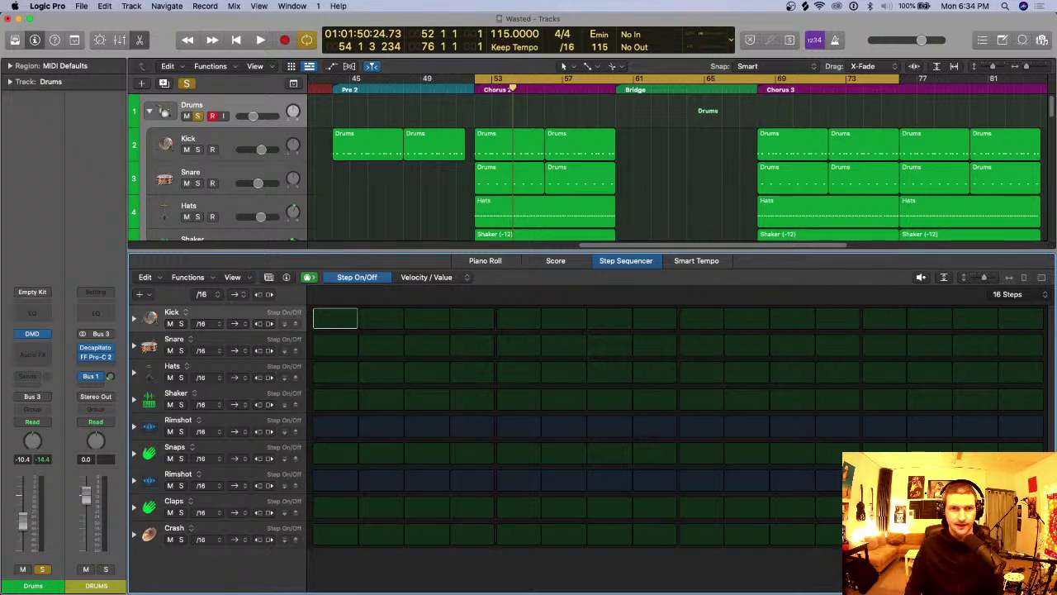
pyautogui.press('e')
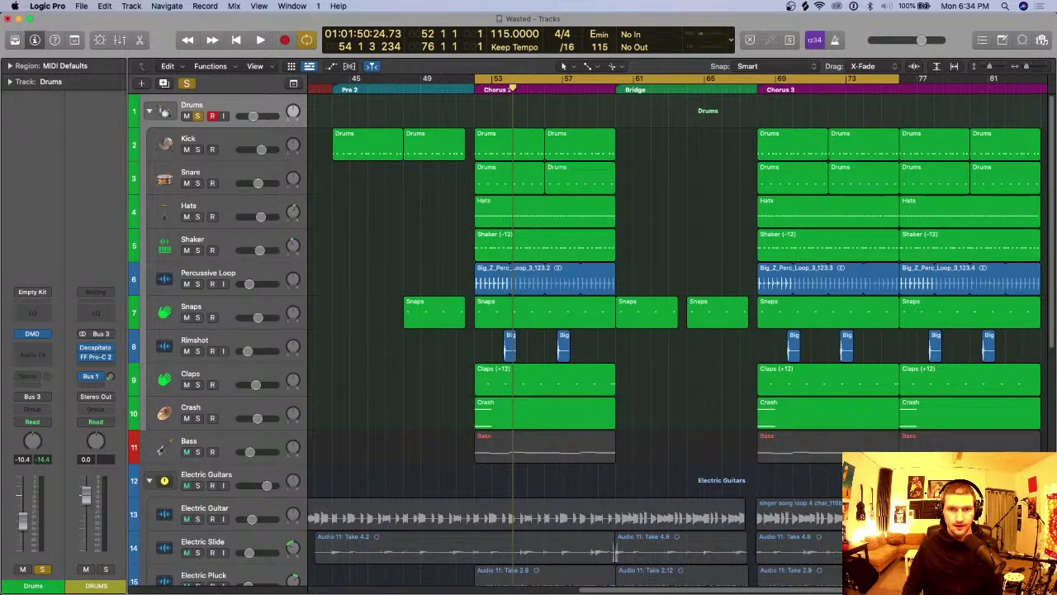
# Step: Unsolo and collapse the Drums track stack, and save the project
pyautogui.press('s')
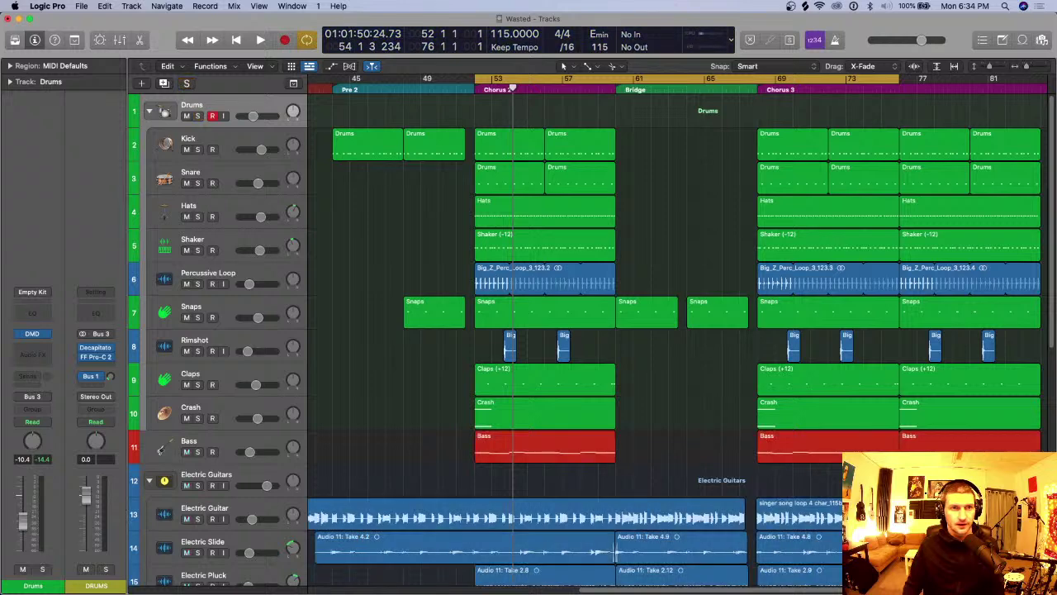
pyautogui.click(149, 110)
pyautogui.press('super+s')
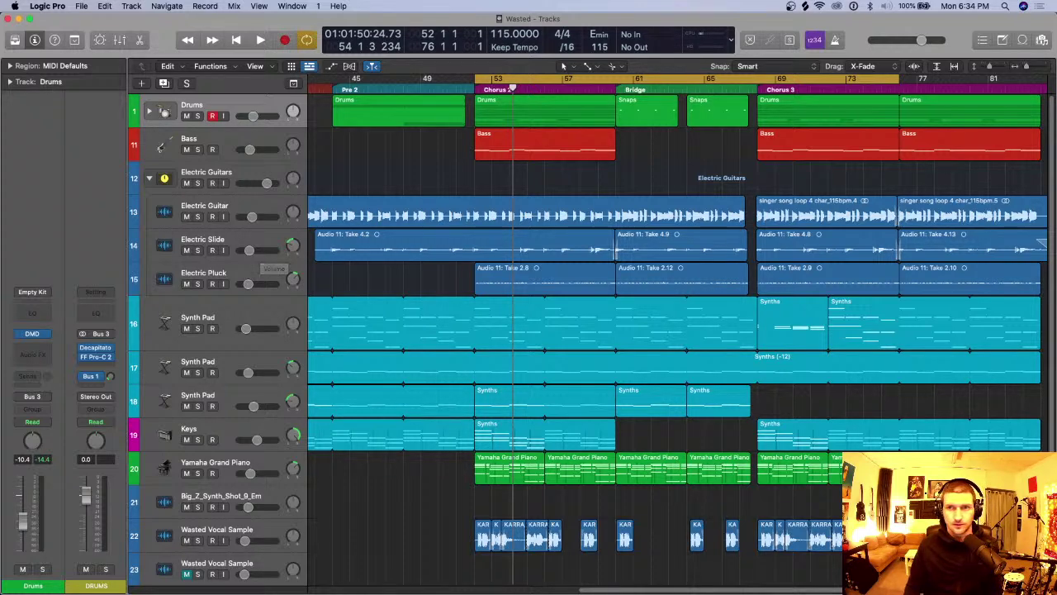
# Step: Set the cycle range to bars 51–60 around Chorus 2 and turn cycling off
pyautogui.moveTo(476, 79); pyautogui.dragTo(616, 80)
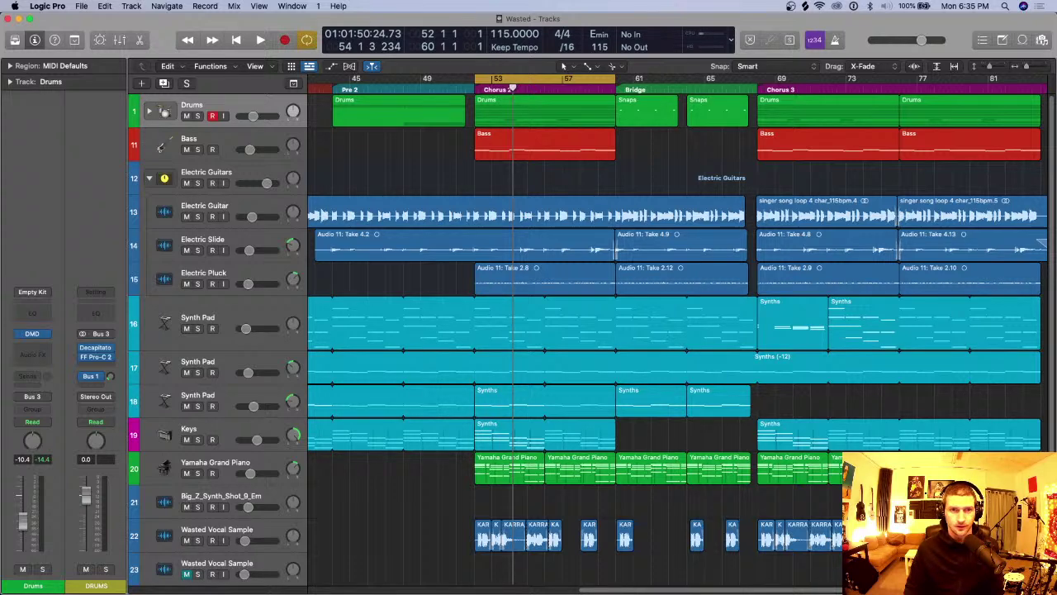
pyautogui.press('super+Left')
pyautogui.press('super+Left')
pyautogui.press('super+Left')
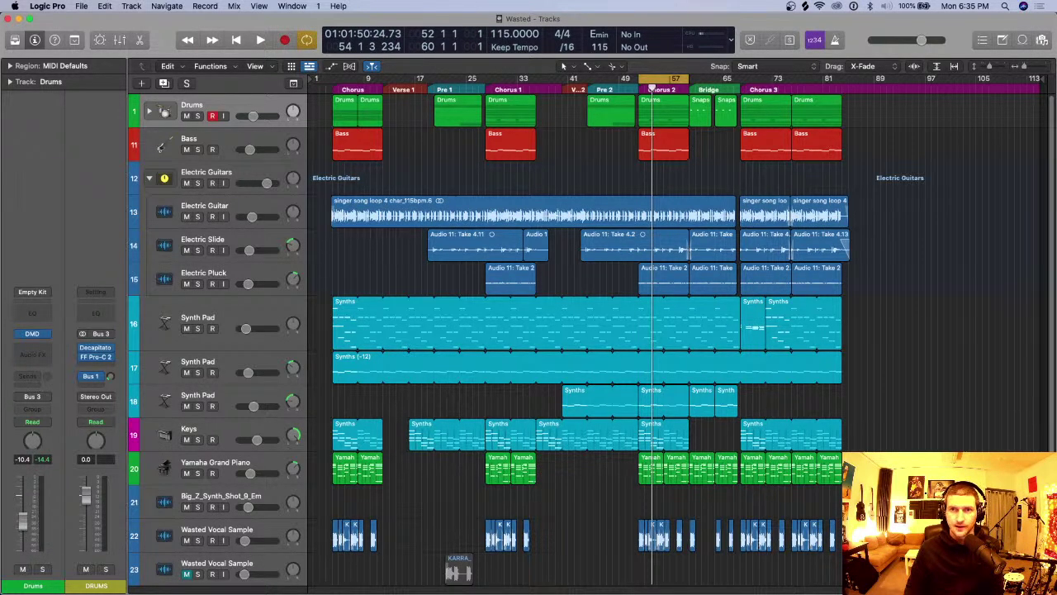
pyautogui.press('super+Right')
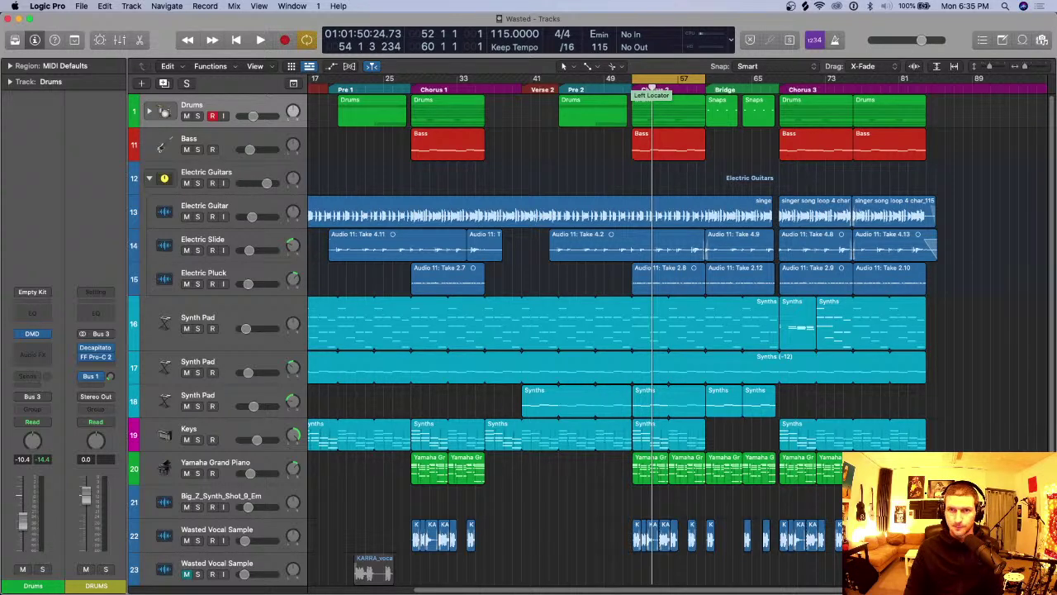
pyautogui.moveTo(647, 87); pyautogui.dragTo(626, 87)
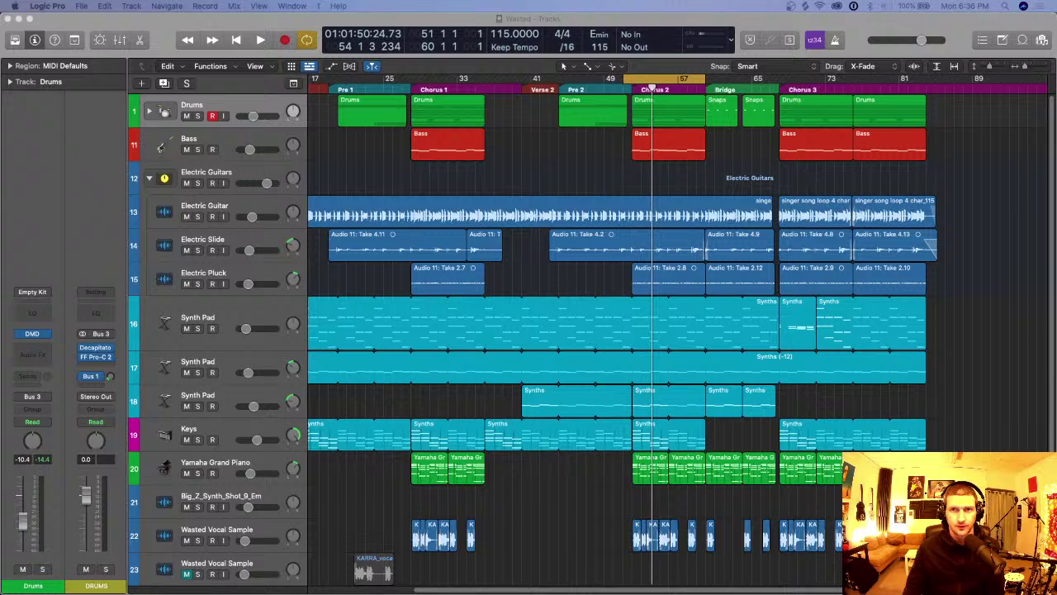
pyautogui.press('c')
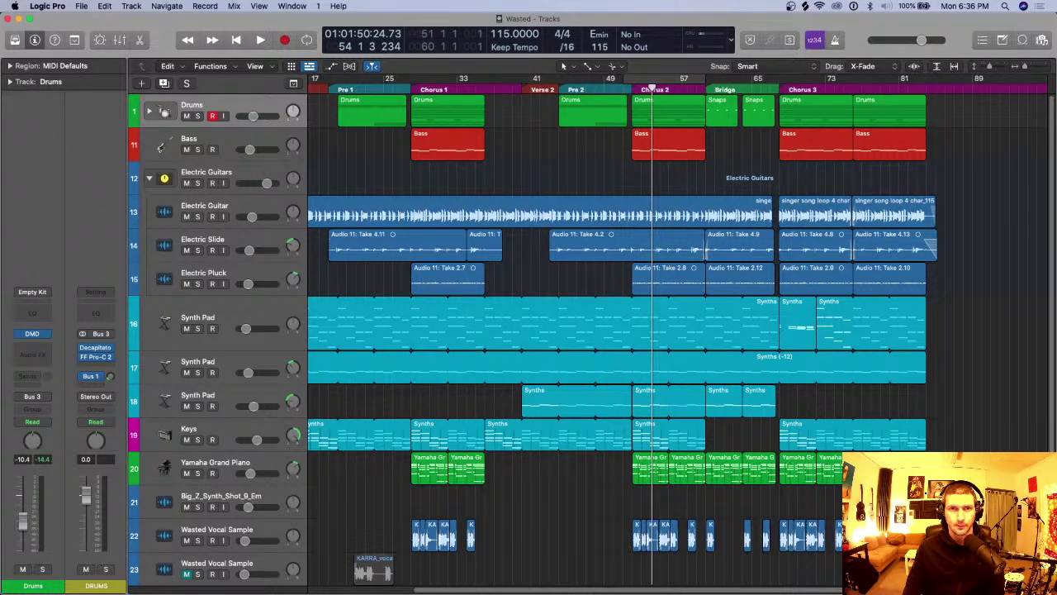
pyautogui.hscroll(-3, 677, 330)
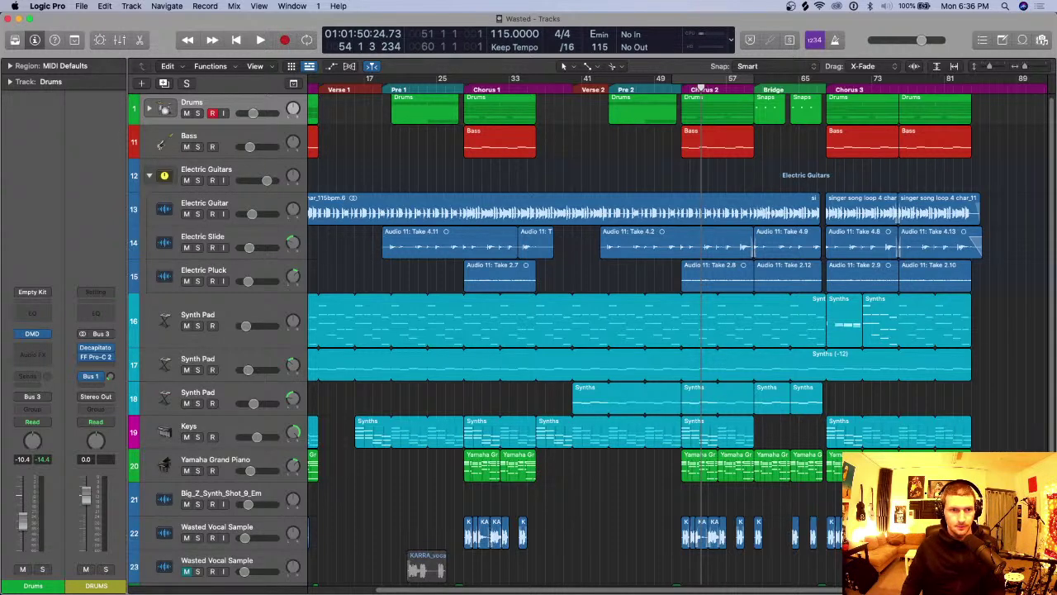
# Step: Duplicate the Synth Pad track in row 18 and undo the duplication
pyautogui.rightClick(272, 405)
pyautogui.click(281, 409)
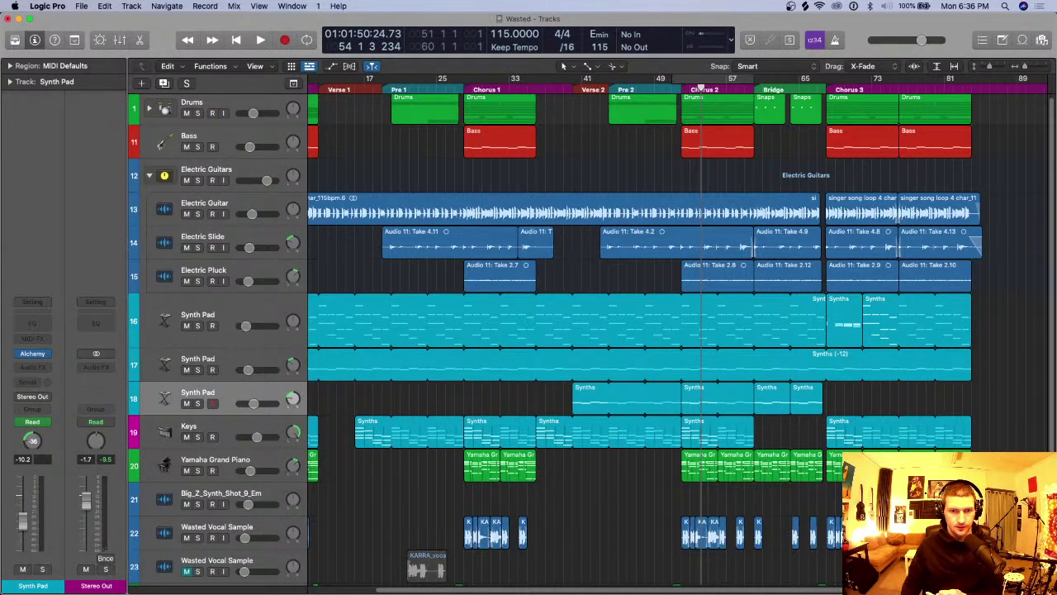
pyautogui.press('super+d')
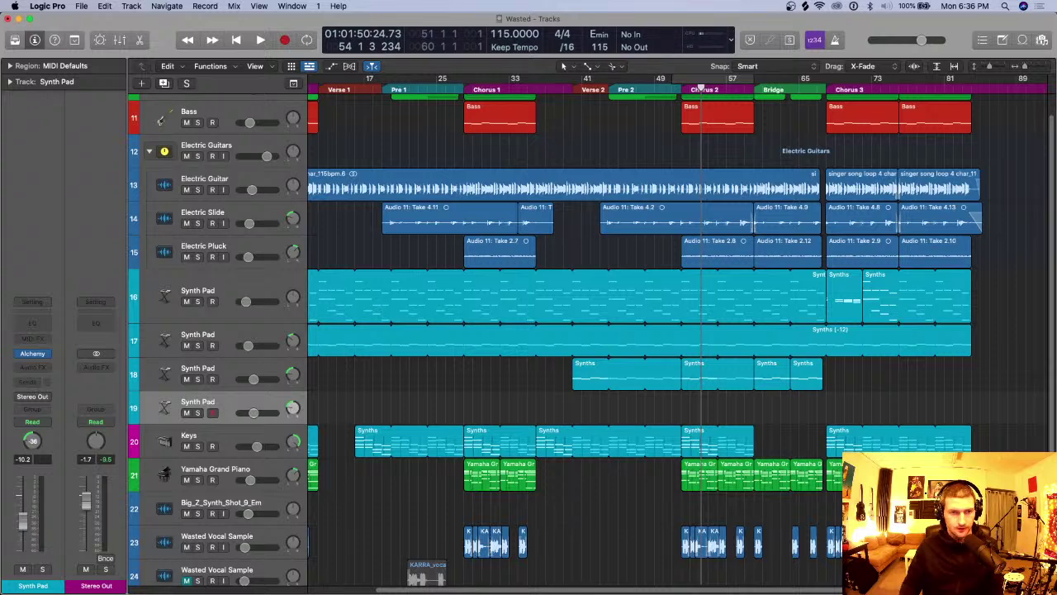
pyautogui.press('super+z')
# Step: Set the automation mode of the Wasted Vocal Sample track with the chorus regions to Latch and return it to Read
pyautogui.scroll(-2, 636, 339)
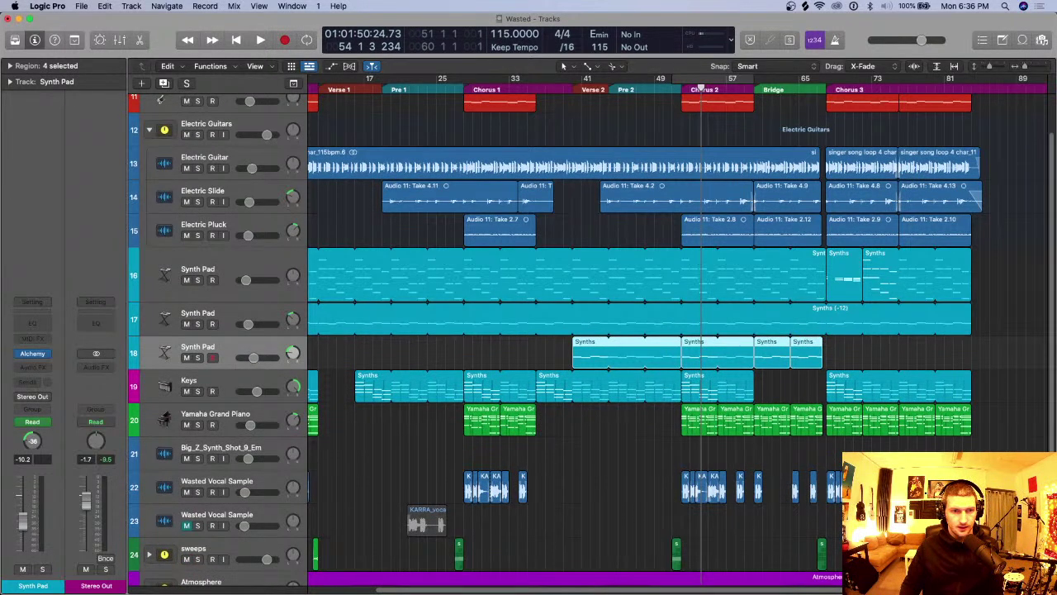
pyautogui.click(216, 487)
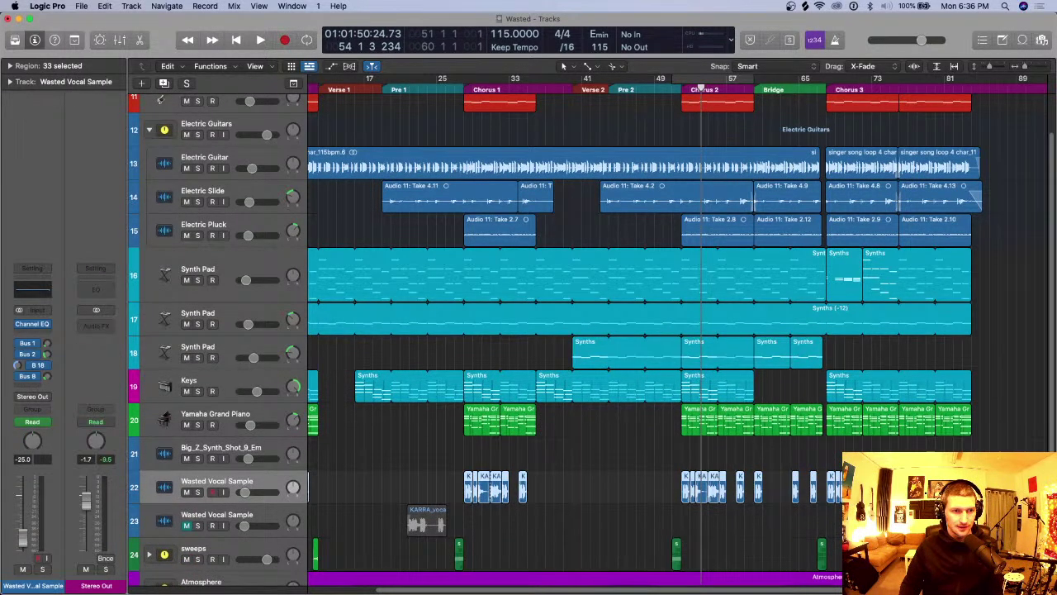
pyautogui.click(33, 422)
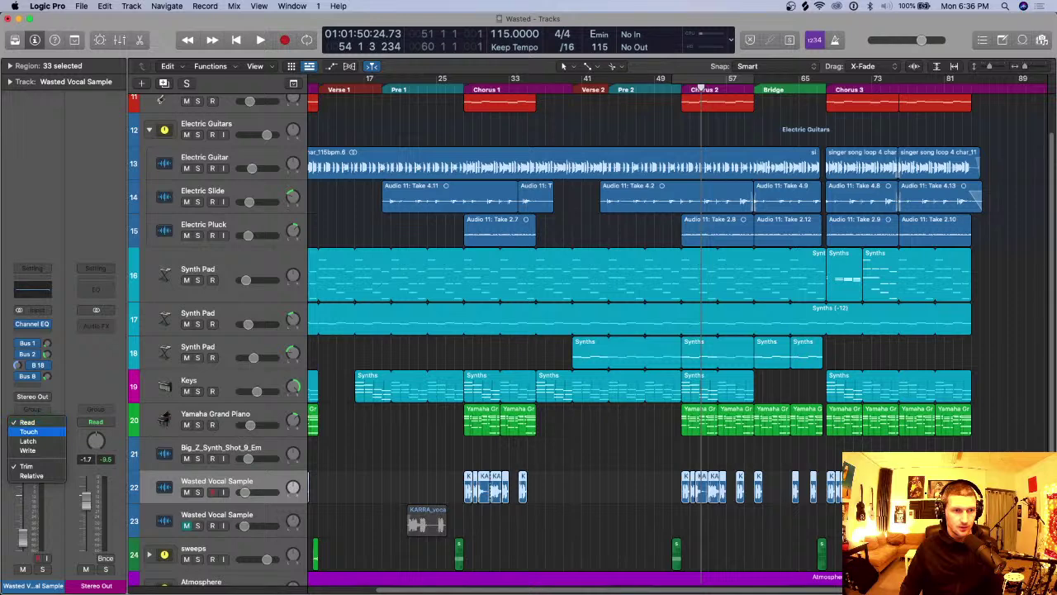
pyautogui.click(33, 446)
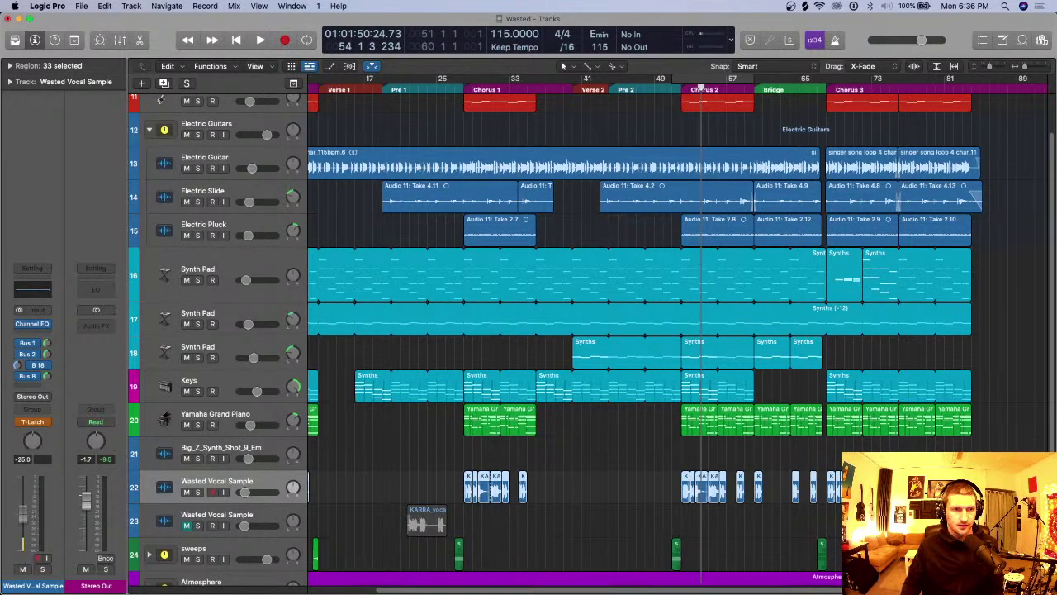
pyautogui.click(32, 422)
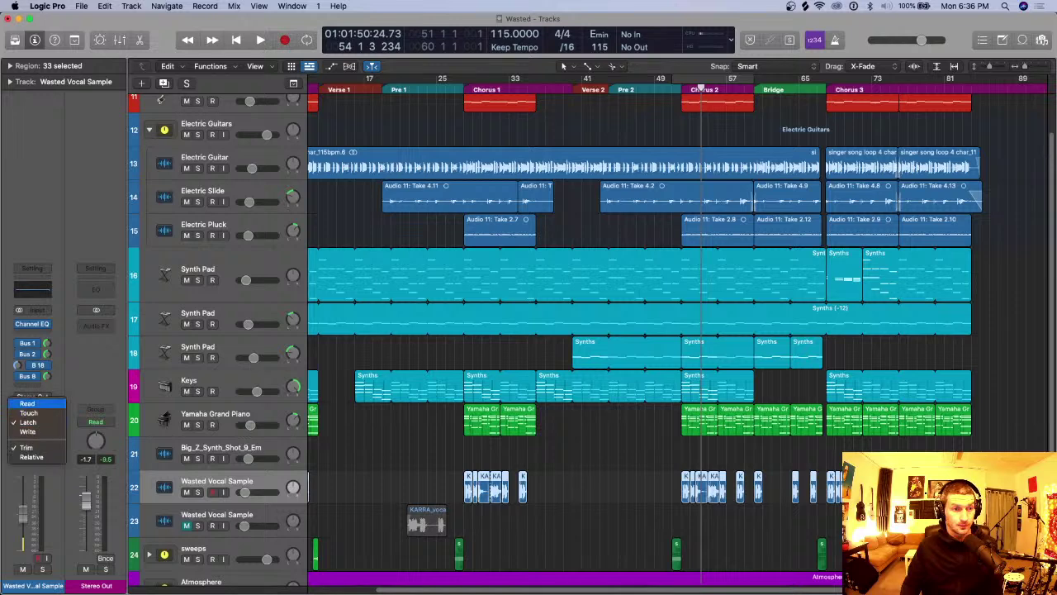
pyautogui.click(25, 403)
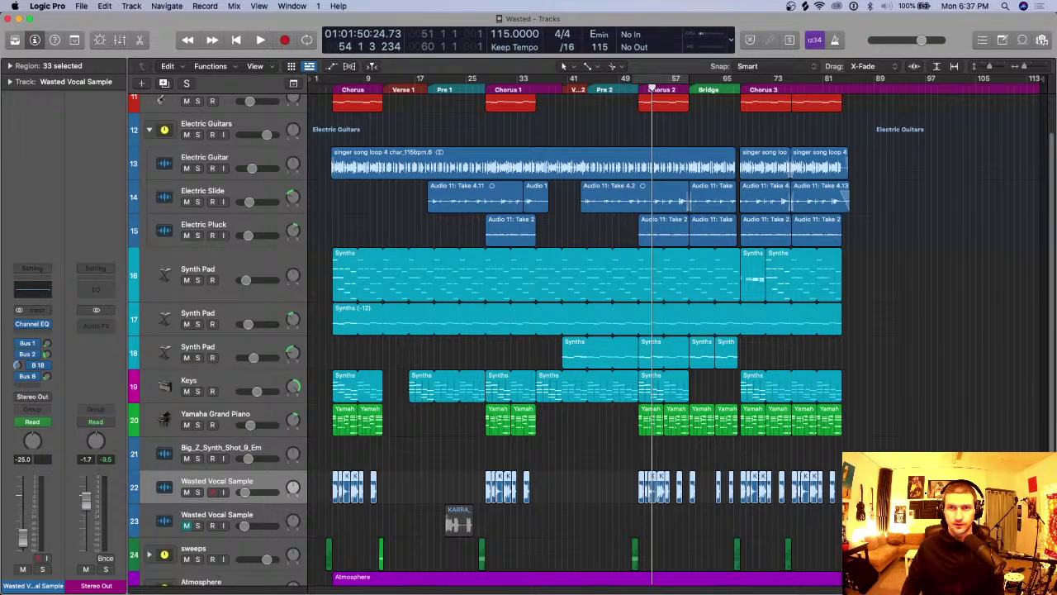
# Step: Move the playhead to the start of Chorus 2, back to Chorus 1, and on to the opening Chorus at bar 4
pyautogui.click(631, 86)
pyautogui.click(639, 87)
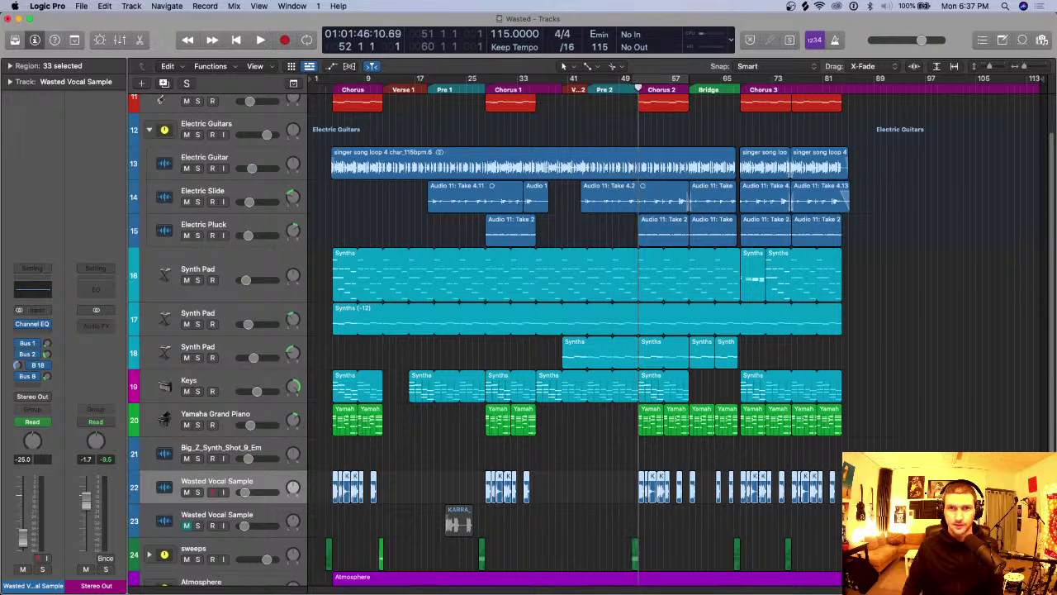
pyautogui.click(511, 87)
pyautogui.press(',')
pyautogui.press(',')
pyautogui.press(',')
pyautogui.press(',')
pyautogui.press(',')
pyautogui.press(',')
pyautogui.press(',')
pyautogui.press(',')
pyautogui.press(',')
pyautogui.press(',')
pyautogui.press(',')
pyautogui.press(',')
pyautogui.press(',')
pyautogui.press(',')
pyautogui.press(',')
pyautogui.press(',')
pyautogui.press(',')
pyautogui.press(',')
pyautogui.press(',')
pyautogui.press(',')
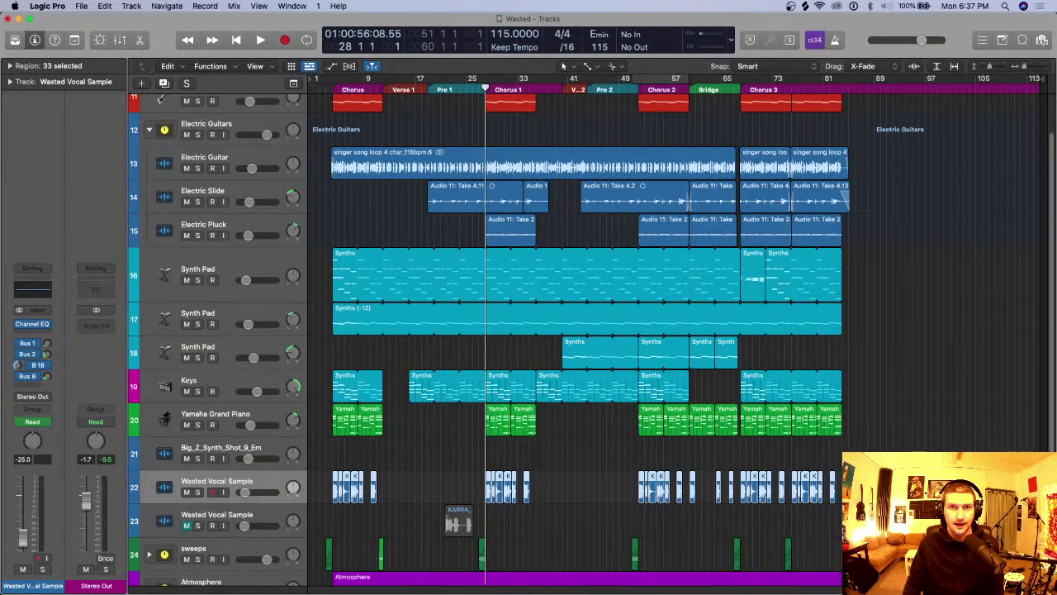
pyautogui.press(',')
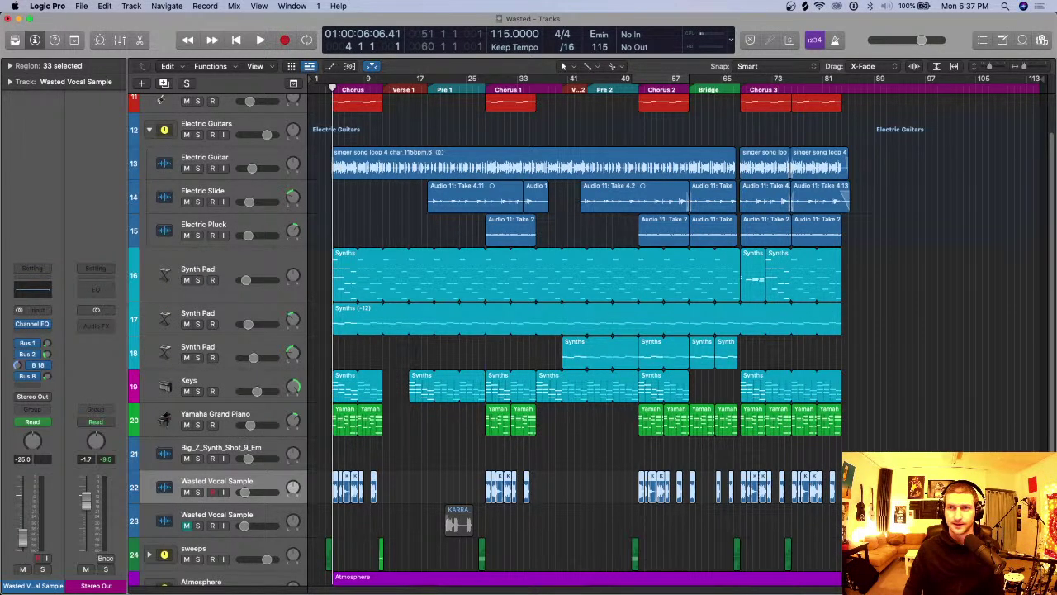
# Step: Try a cycle range of bars 4–84, replace it with bars 28–36 over Chorus 1, and collapse the Electric Guitars stack
pyautogui.moveTo(843, 79); pyautogui.dragTo(333, 86)
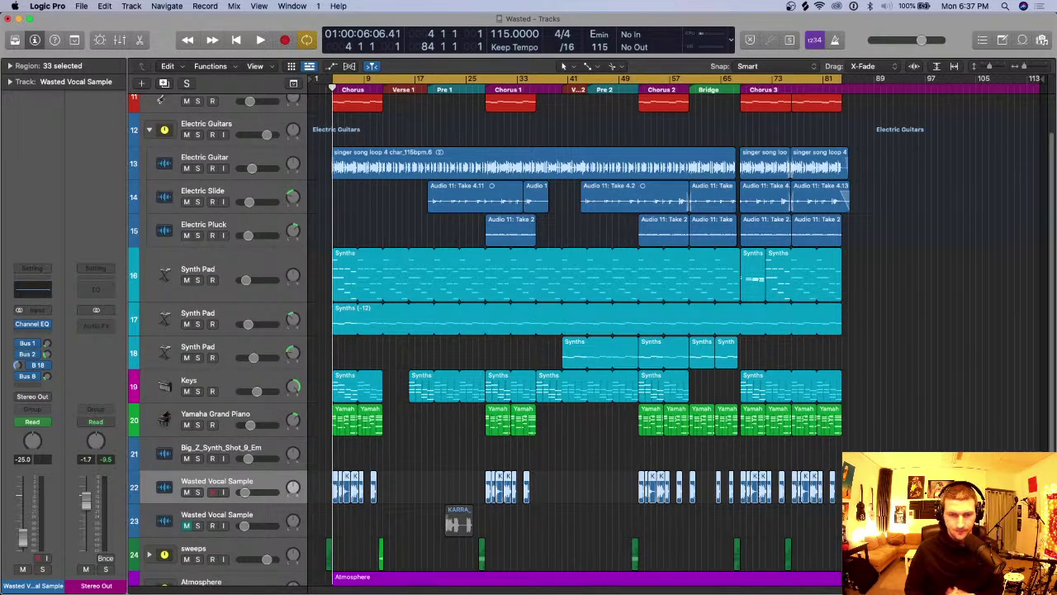
pyautogui.press('c')
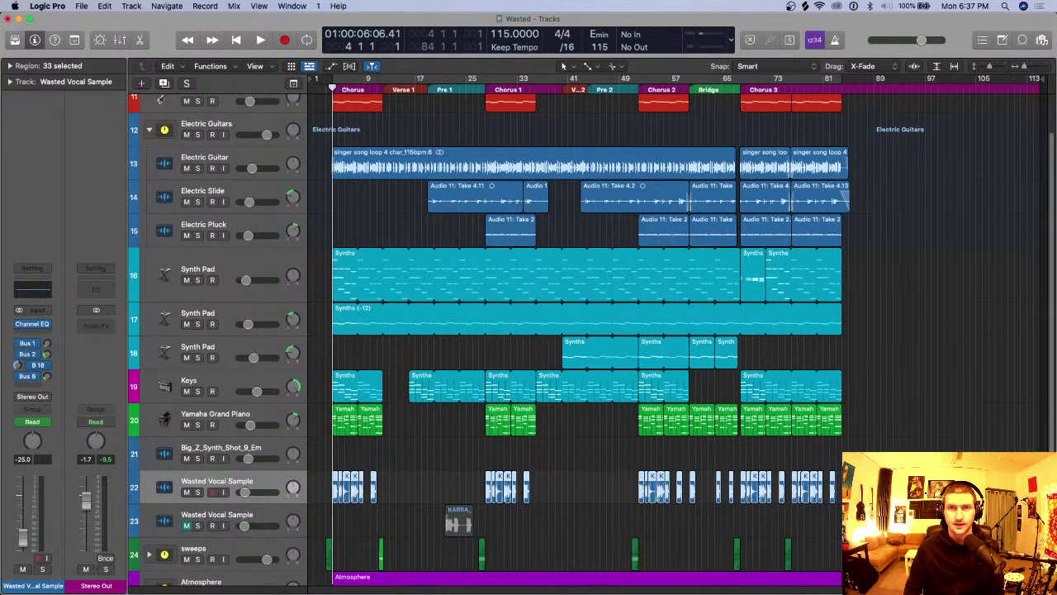
pyautogui.moveTo(485, 78); pyautogui.dragTo(536, 79)
pyautogui.scroll(2, 578, 331)
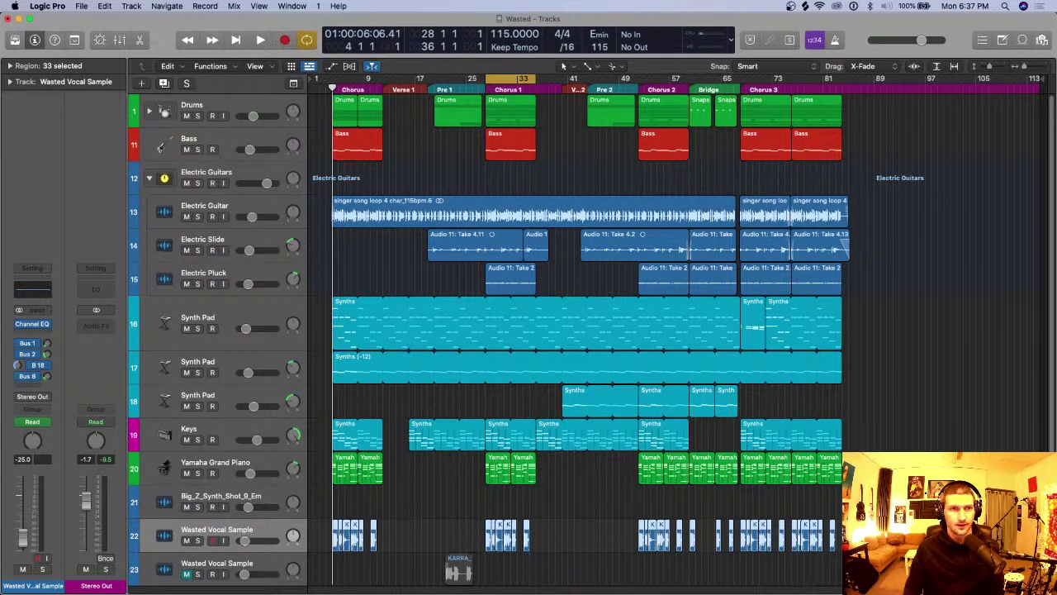
pyautogui.click(150, 178)
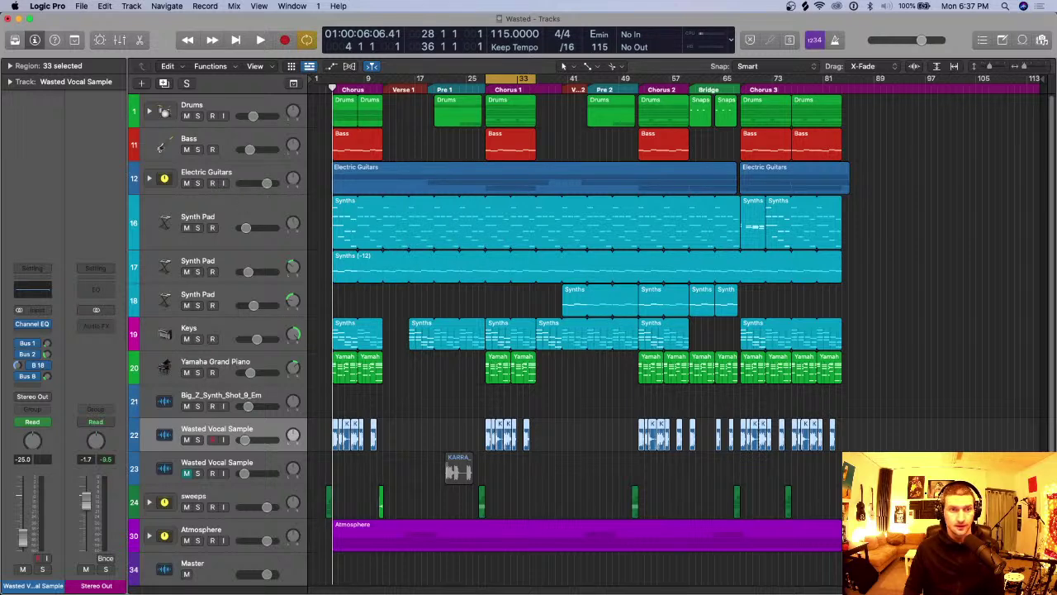
# Step: Solo the Synth Pad track in row 17 and play it over the Chorus 1 cycle range
pyautogui.click(223, 294)
pyautogui.click(223, 261)
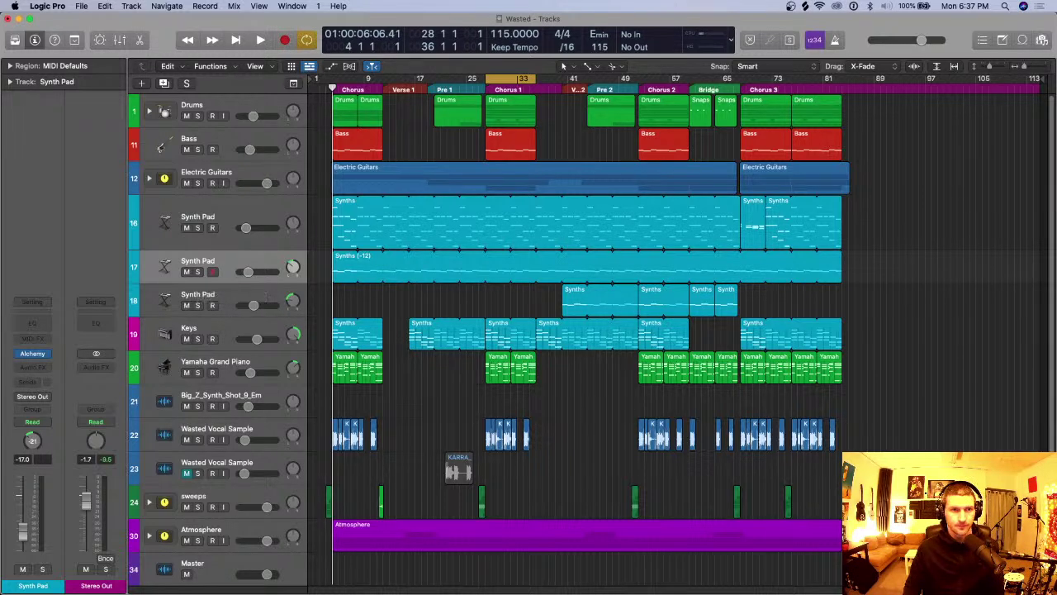
pyautogui.press('s')
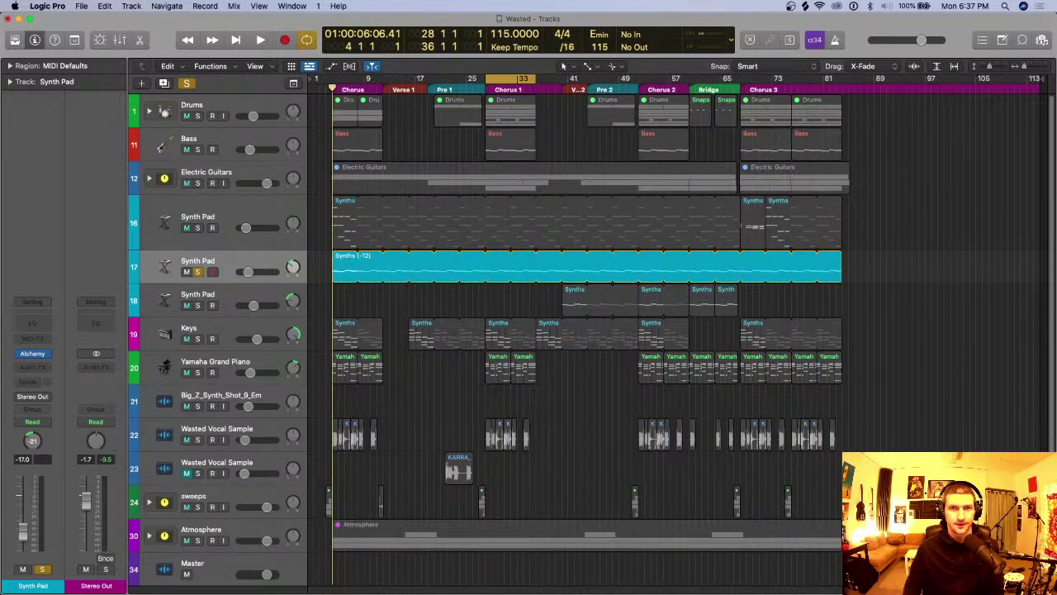
pyautogui.press('space')
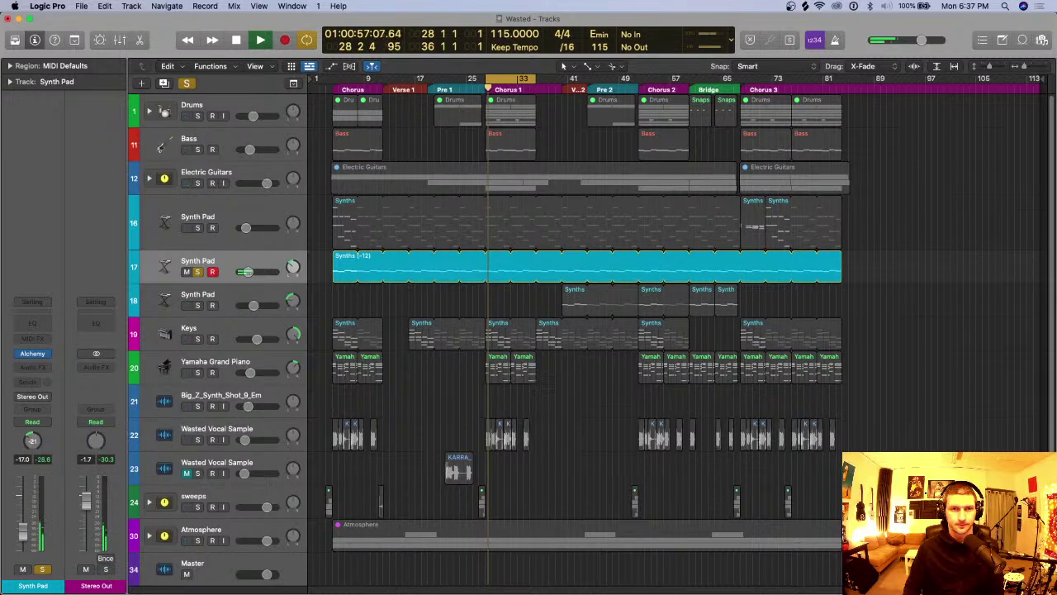
# Step: Raise the soloed Synth Pad's volume to -2.3 dB to hear it louder, restore it to -17.0 dB, and stop playback
pyautogui.moveTo(248, 272); pyautogui.dragTo(262, 271)
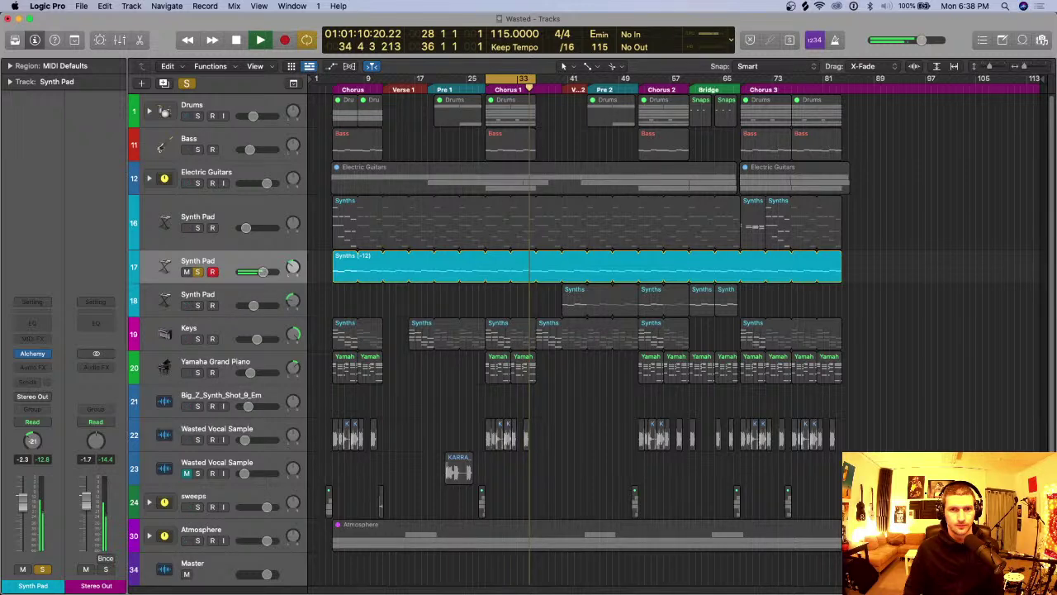
pyautogui.moveTo(263, 271); pyautogui.dragTo(247, 271)
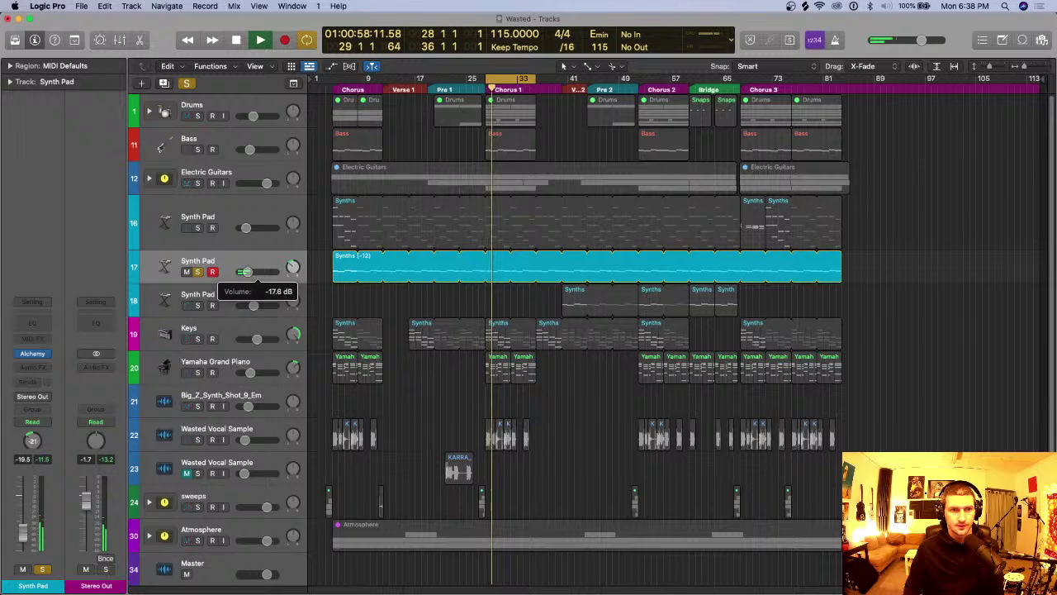
pyautogui.moveTo(247, 271); pyautogui.dragTo(247, 271)
pyautogui.press('space')
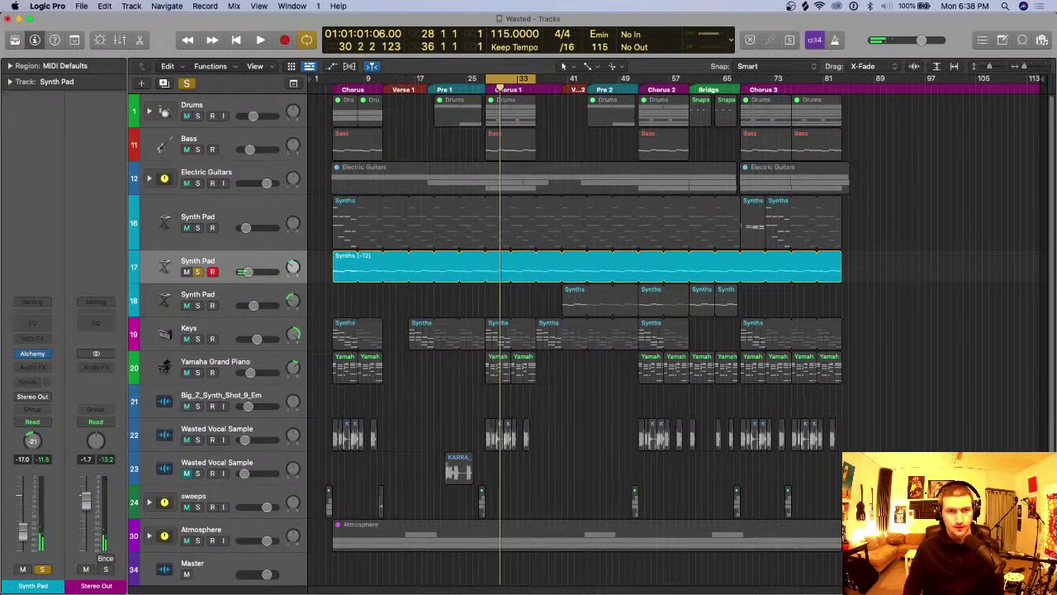
# Step: Add a new software instrument track below the Synth Pad in row 17 and load the stereo Alchemy synth on it
pyautogui.click(132, 5)
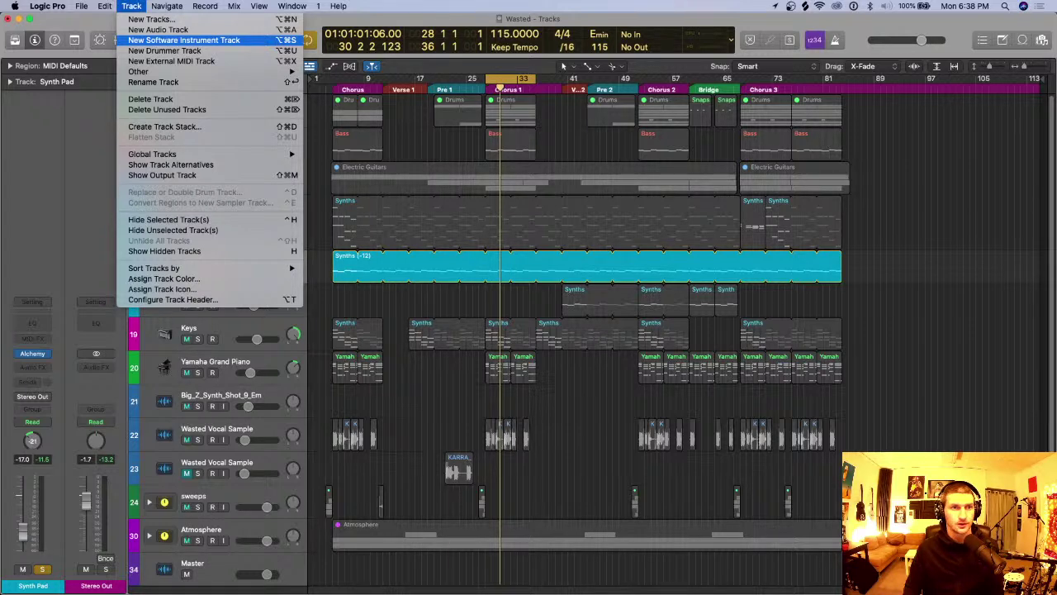
pyautogui.click(184, 40)
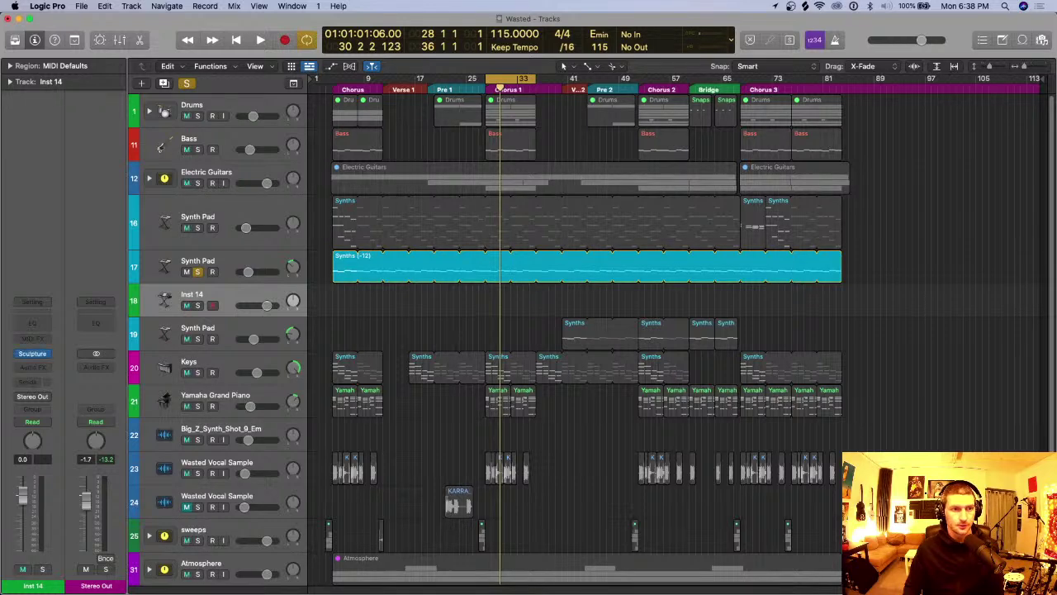
pyautogui.click(47, 354)
pyautogui.moveTo(108, 330)
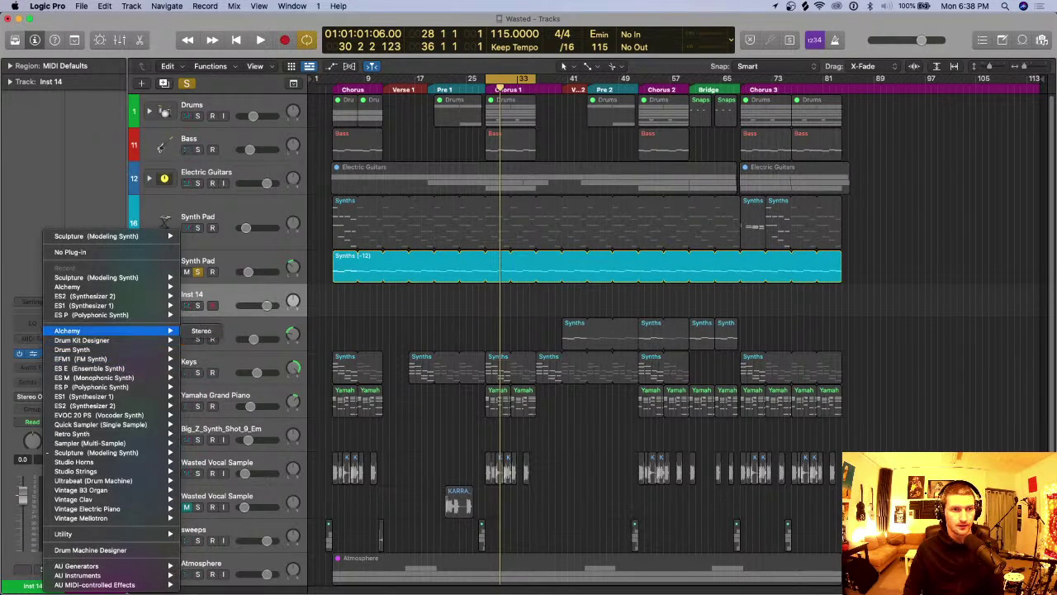
pyautogui.click(201, 330)
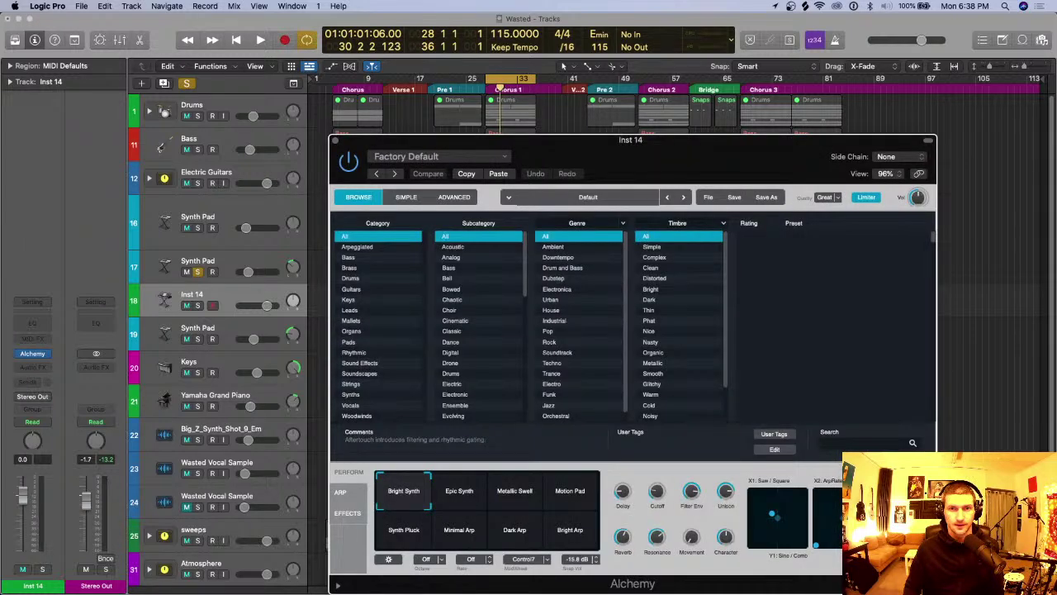
# Step: Filter Alchemy's presets to Leads, Soft and Pop, and load the 70s Analog Synth Lead preset
pyautogui.moveTo(630, 140); pyautogui.dragTo(510, 18)
pyautogui.click(228, 136)
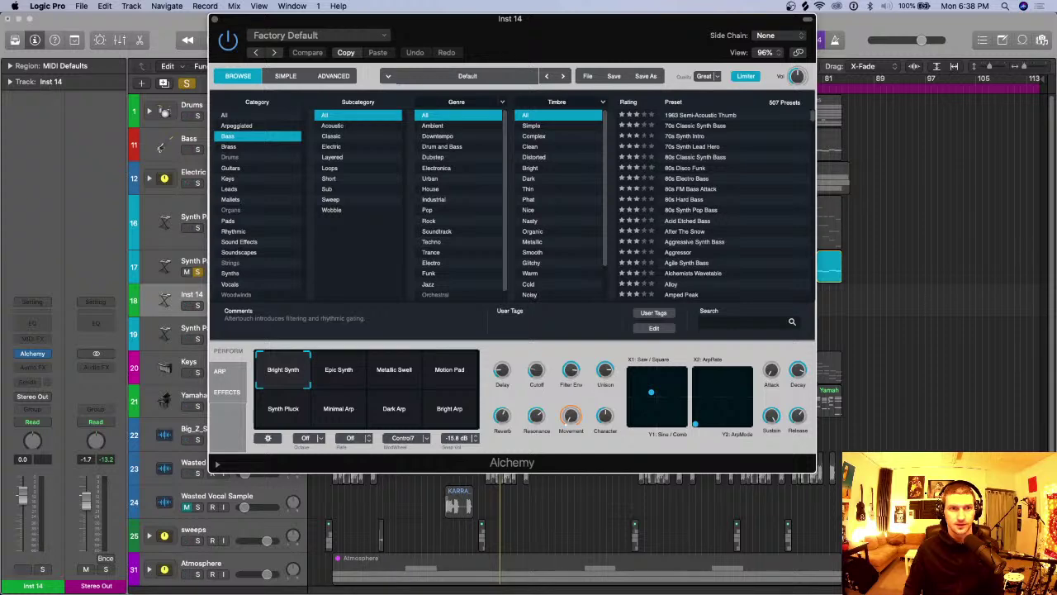
pyautogui.click(229, 189)
pyautogui.click(331, 125)
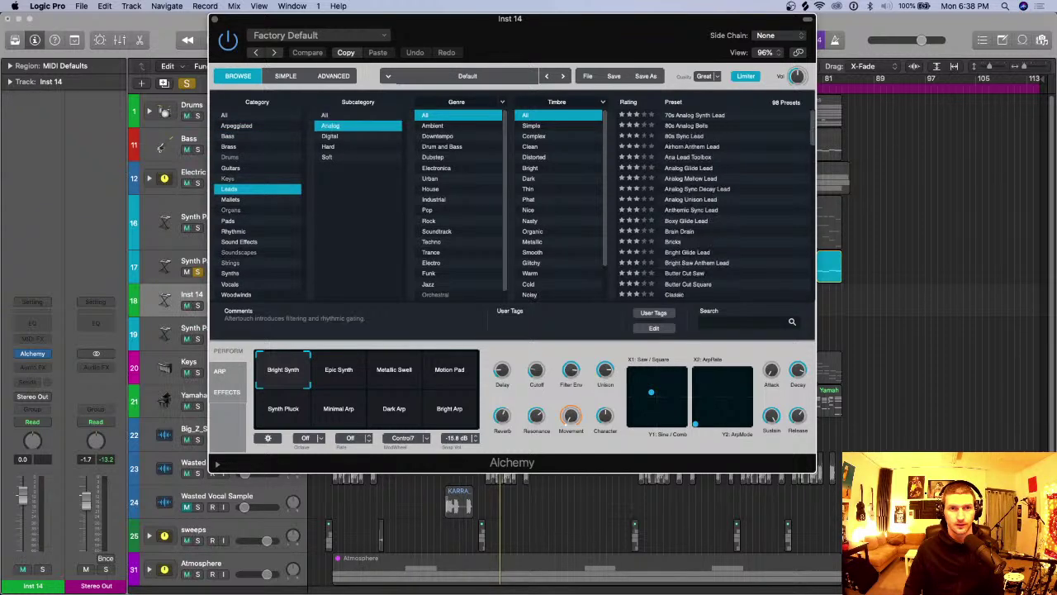
pyautogui.click(327, 157)
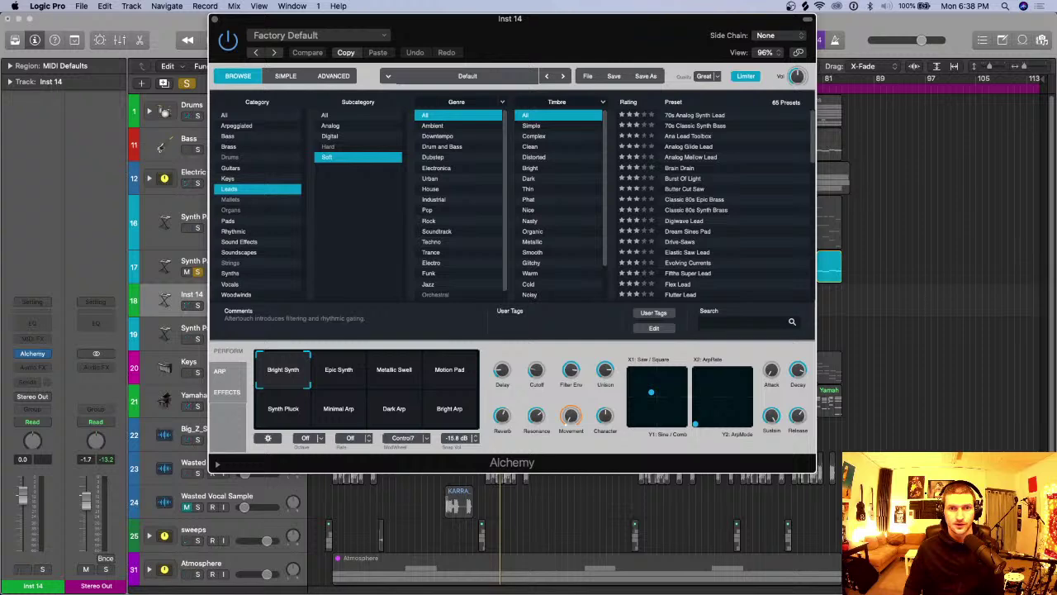
pyautogui.click(427, 210)
pyautogui.click(694, 115)
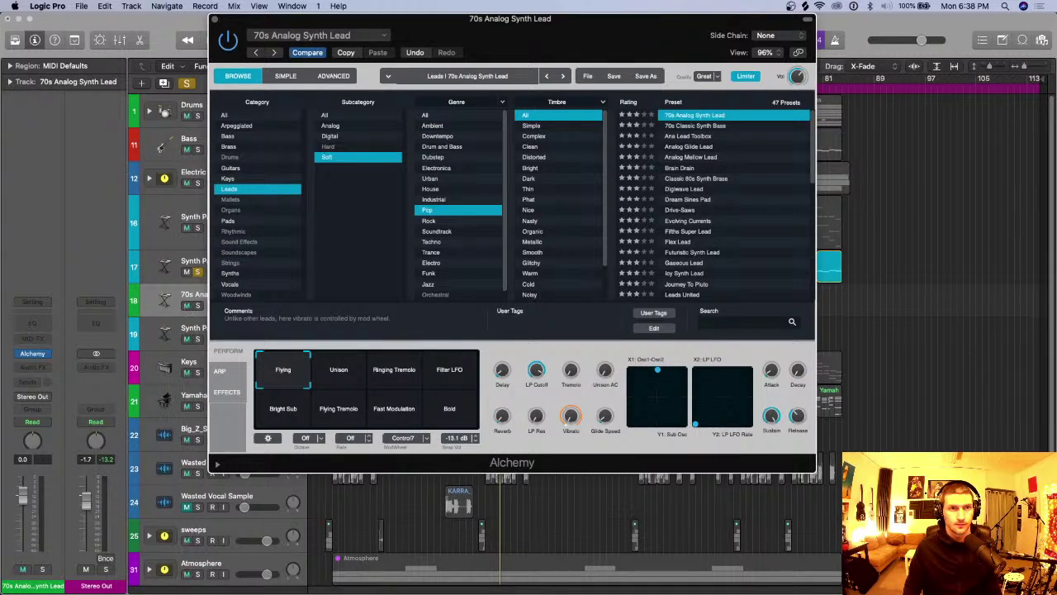
# Step: Solo the 70s Analog Synth Lead track and change its Alchemy preset to Analog Mellow Lead
pyautogui.press('s')
pyautogui.press('v')
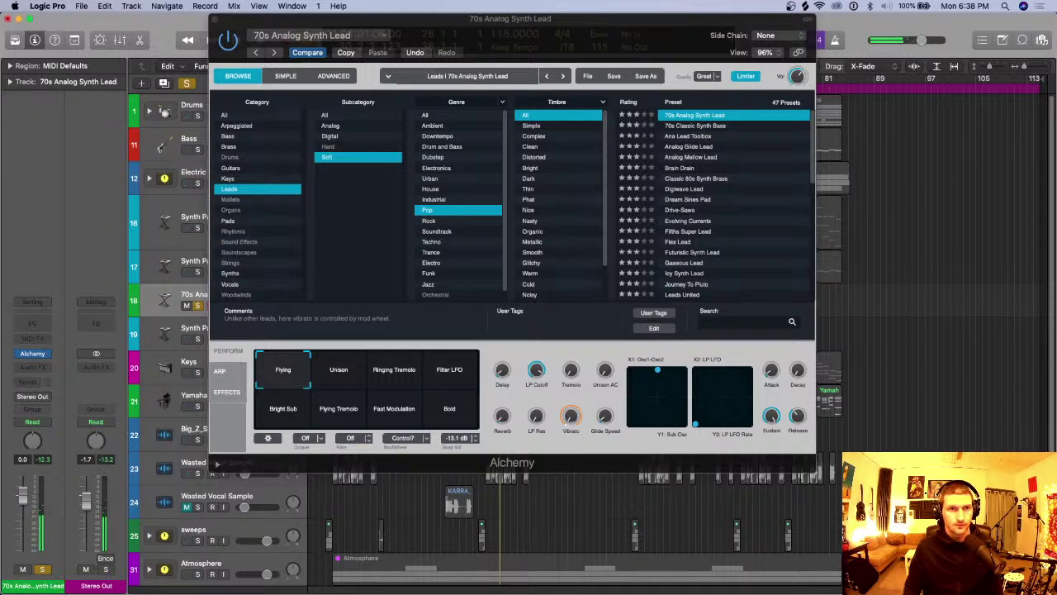
pyautogui.moveTo(511, 18); pyautogui.dragTo(637, 18)
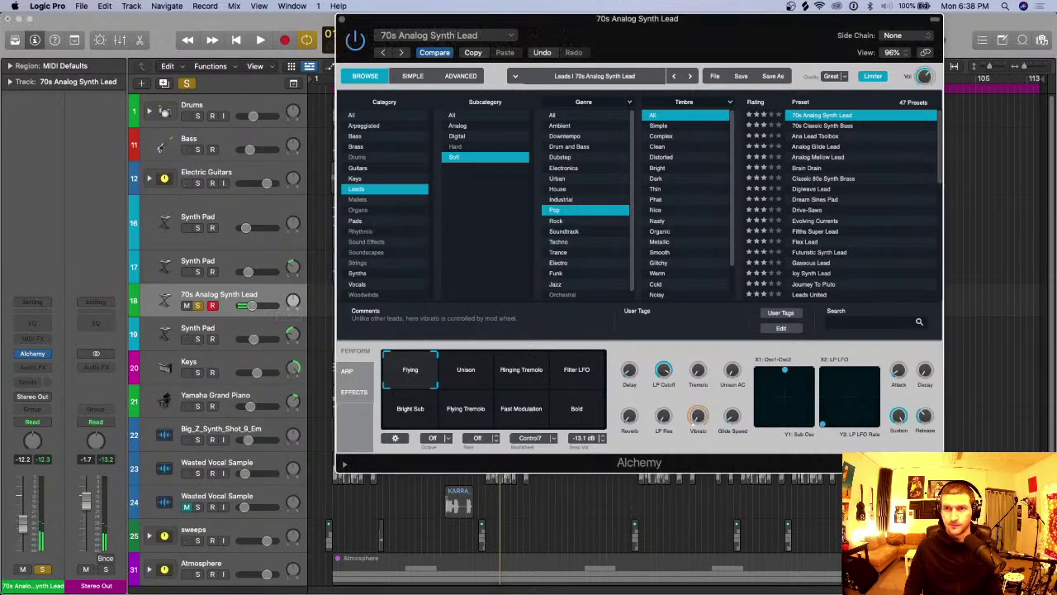
pyautogui.press('Down')
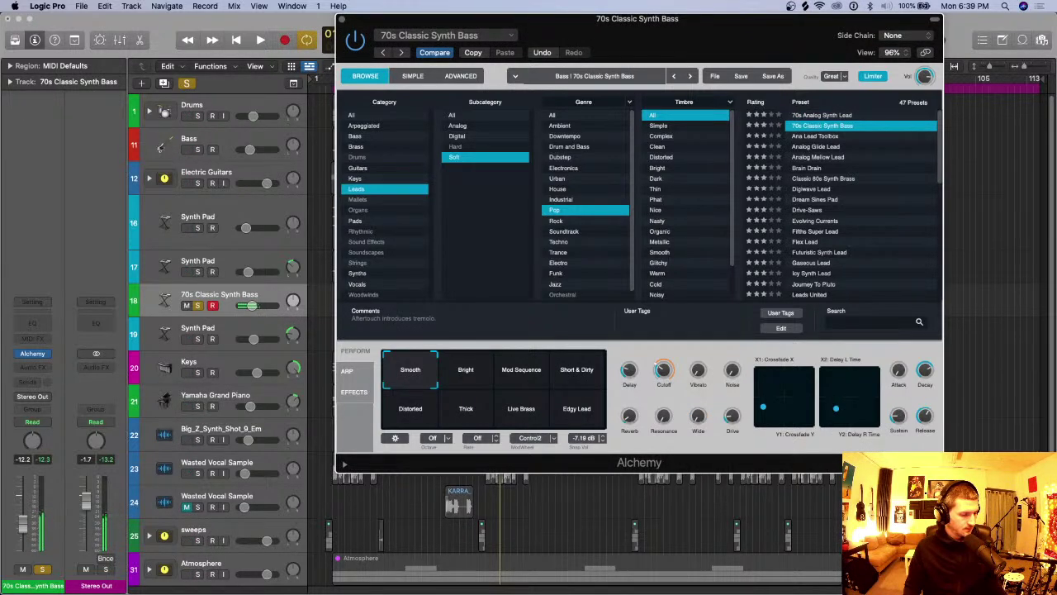
pyautogui.press('Down')
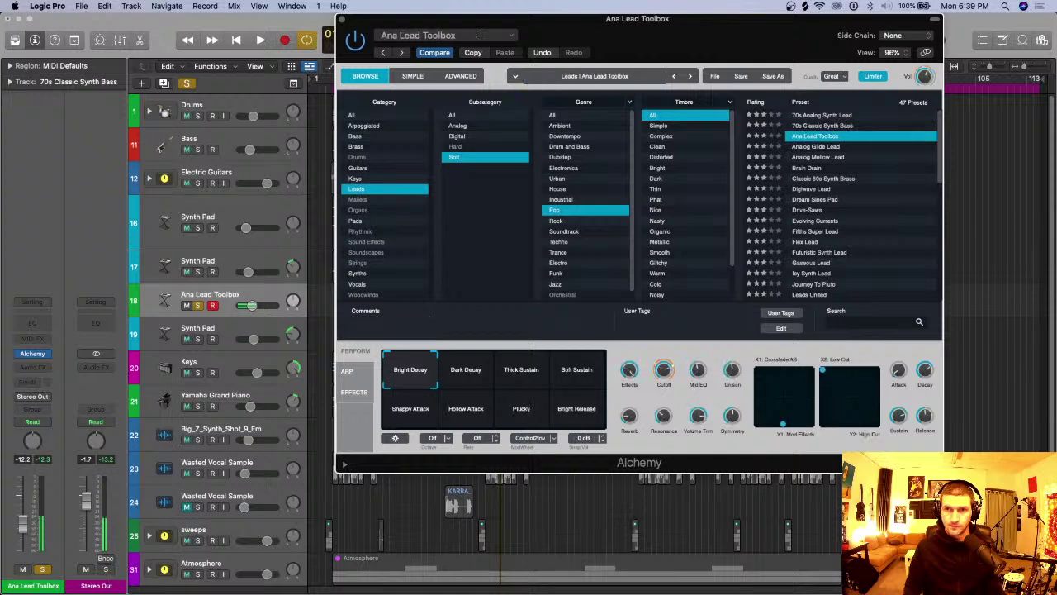
pyautogui.press('Down')
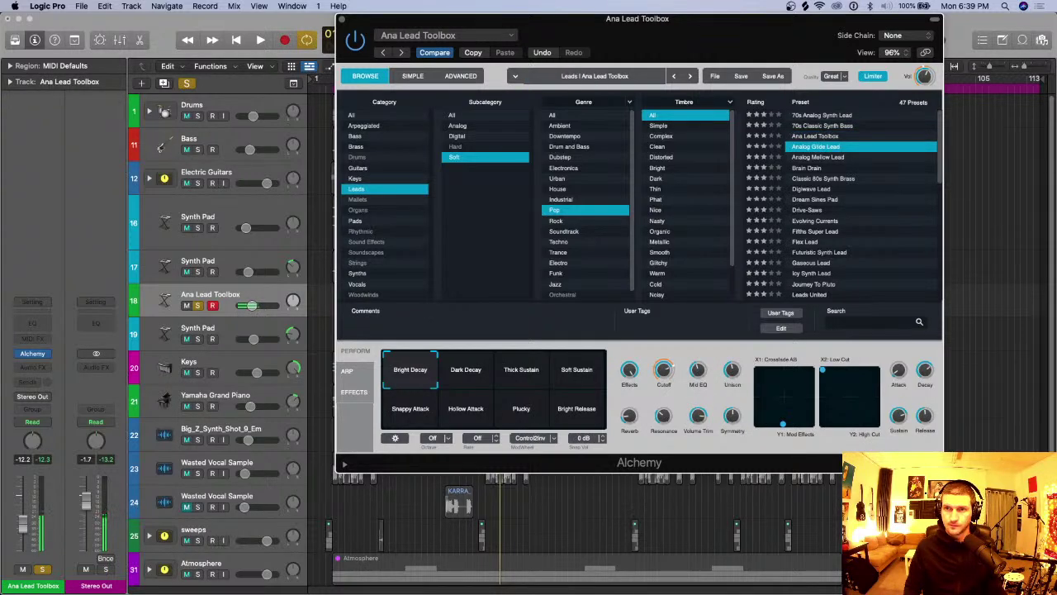
pyautogui.press('Down')
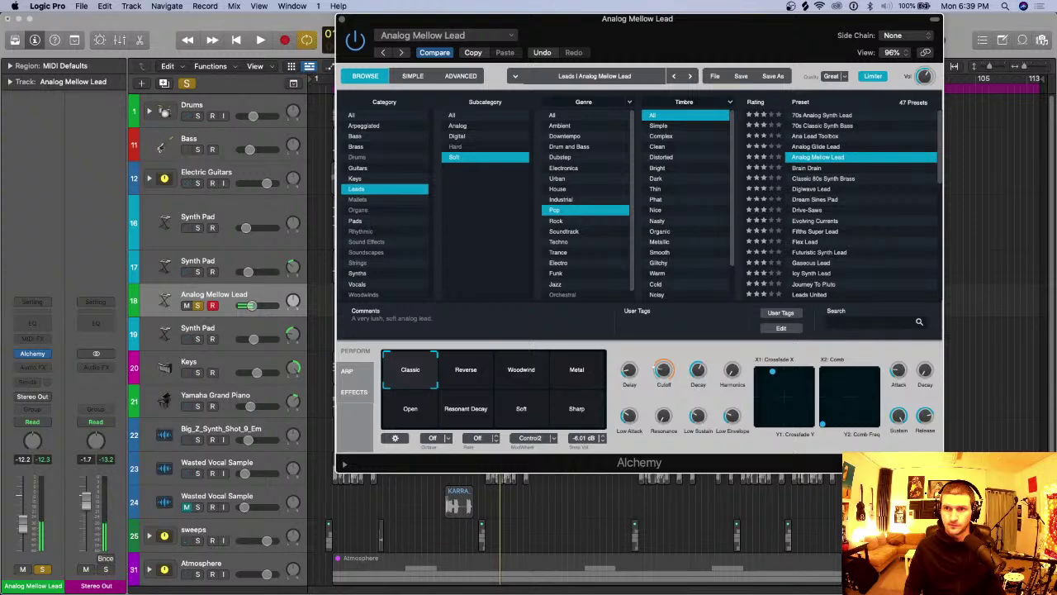
# Step: Look at Alchemy's arpeggiator settings and close the instrument window
pyautogui.moveTo(637, 18); pyautogui.dragTo(611, 29)
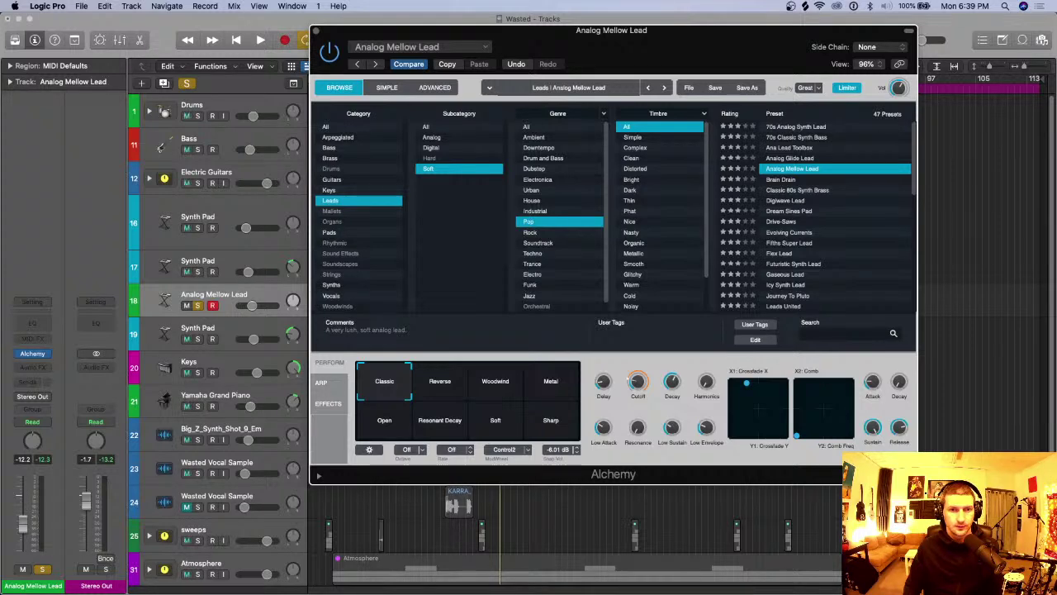
pyautogui.click(321, 382)
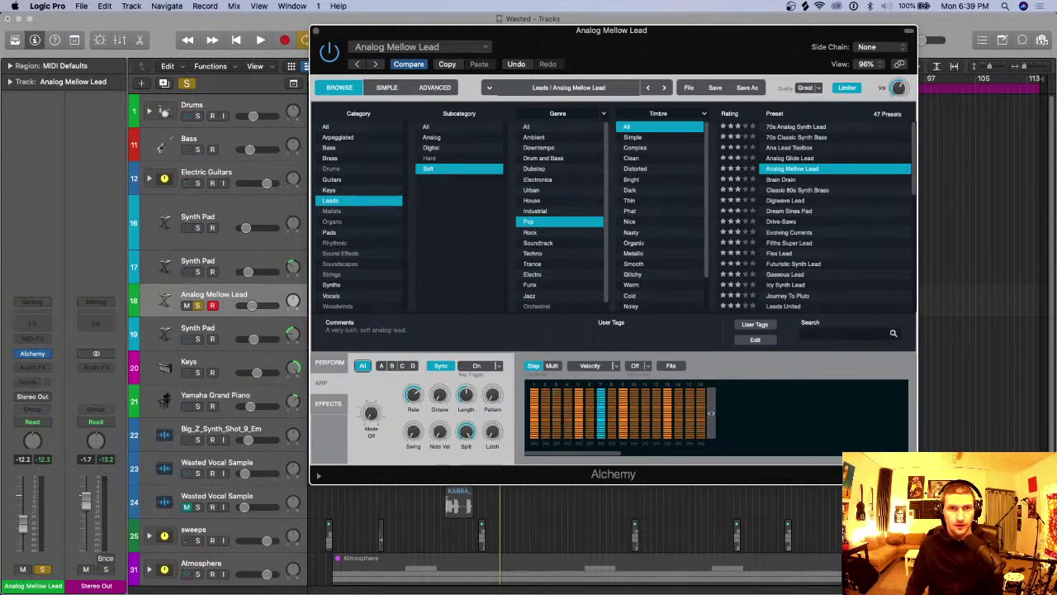
pyautogui.moveTo(612, 30); pyautogui.dragTo(652, 264)
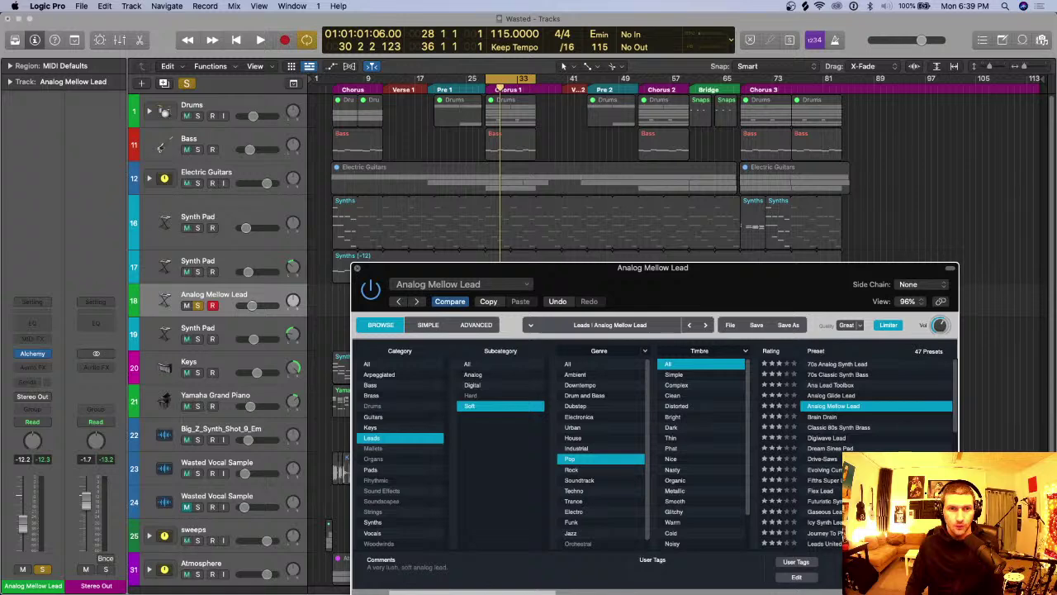
pyautogui.press('super+w')
pyautogui.press('s')
pyautogui.press('s')
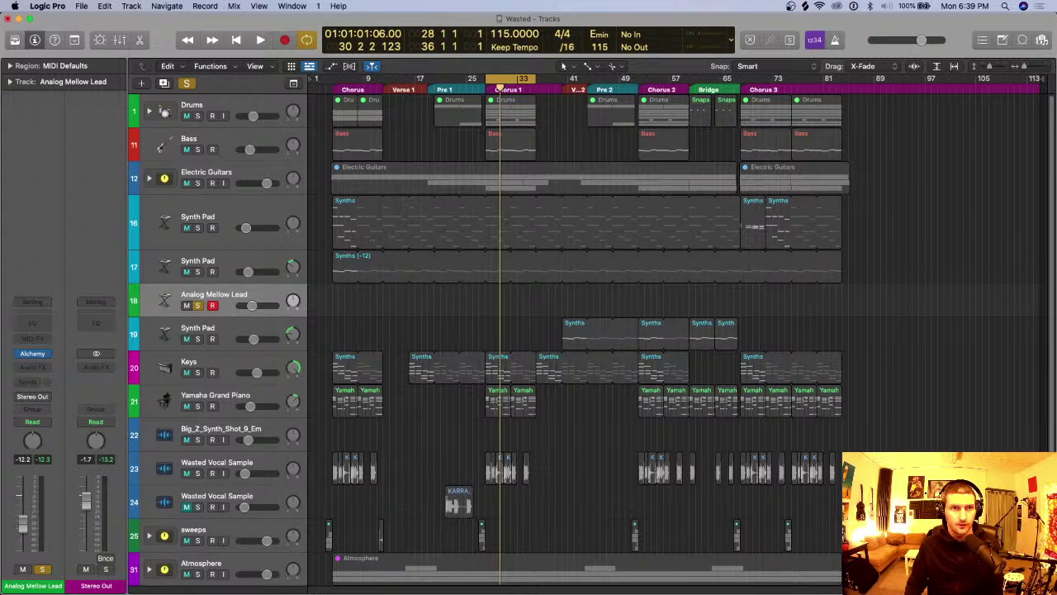
# Step: Solo the Drums track and move the Analog Mellow Lead track directly below it
pyautogui.click(199, 116)
pyautogui.moveTo(224, 299); pyautogui.dragTo(223, 145)
# Step: Play Chorus 1 with the drums and slightly raise the Analog Mellow Lead track's volume
pyautogui.press('space')
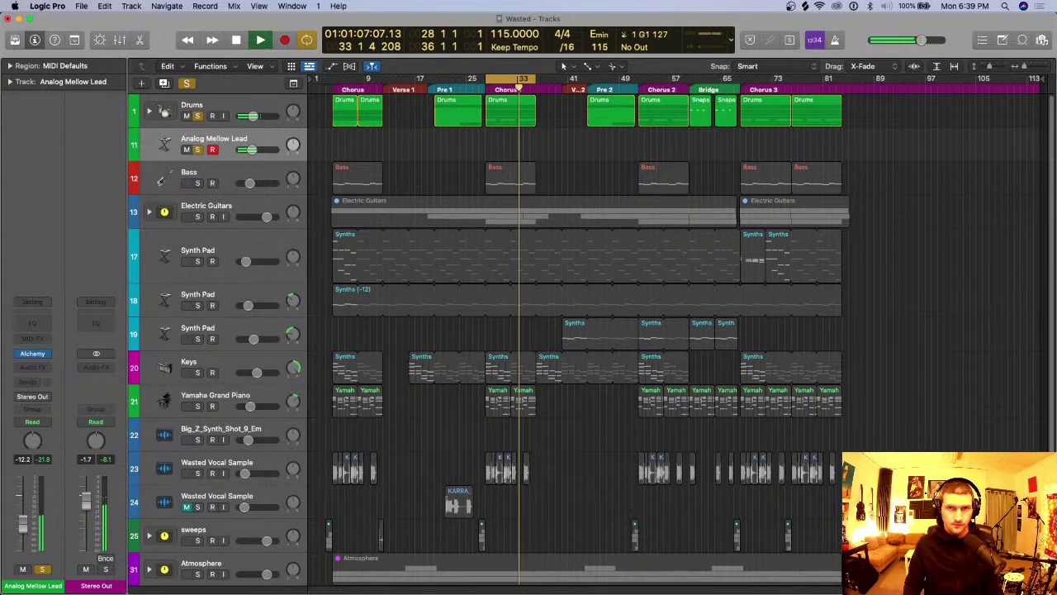
pyautogui.press('space')
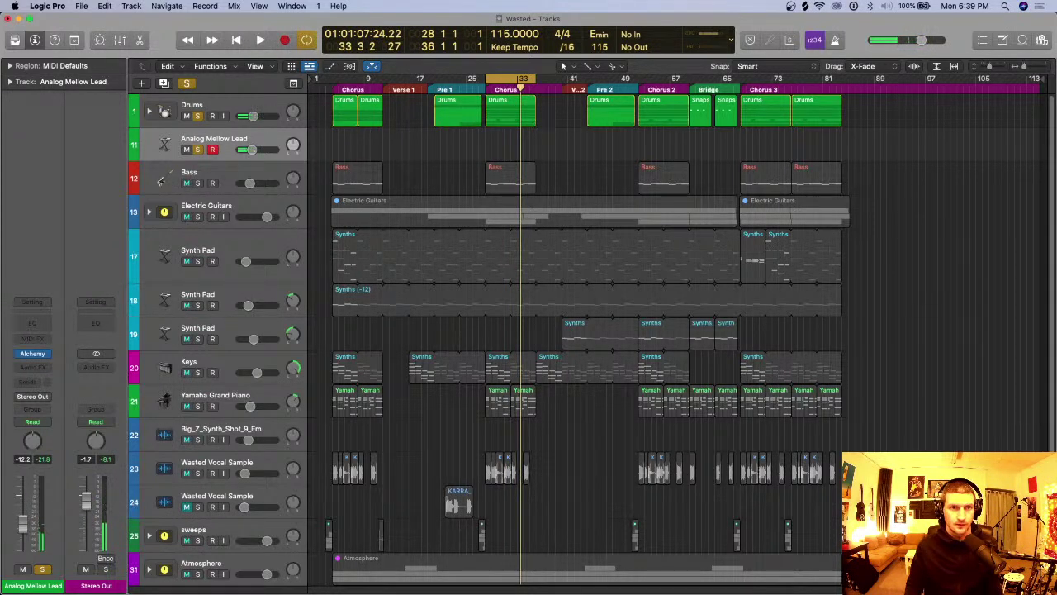
pyautogui.moveTo(248, 150); pyautogui.dragTo(255, 149)
pyautogui.press('space')
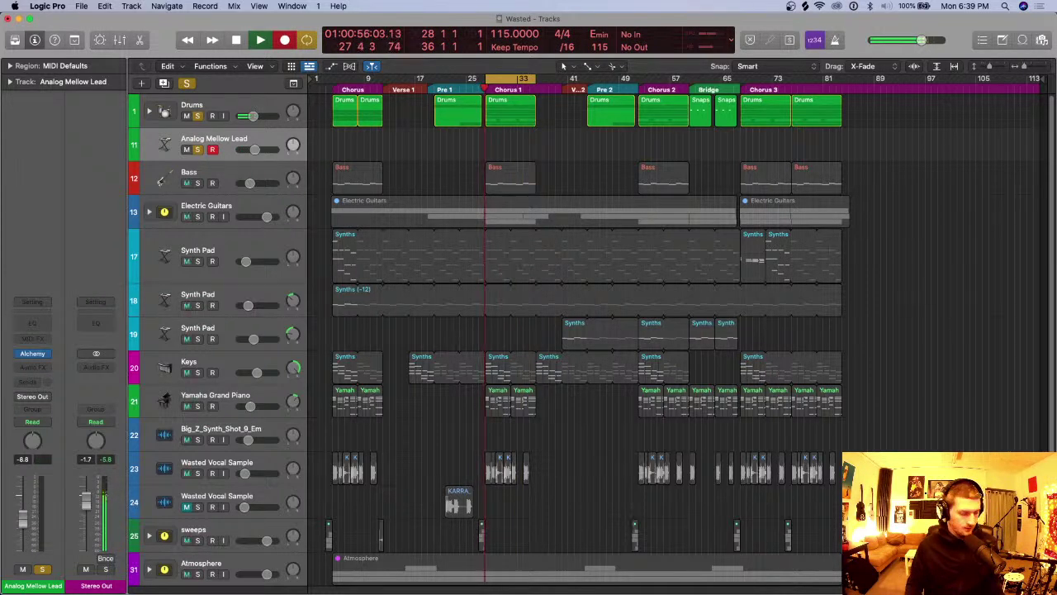
pyautogui.press('super+Right')
pyautogui.press('super+Right')
pyautogui.press('super+Right')
pyautogui.press('super+Right')
pyautogui.press('super+Right')
pyautogui.press('super+Right')
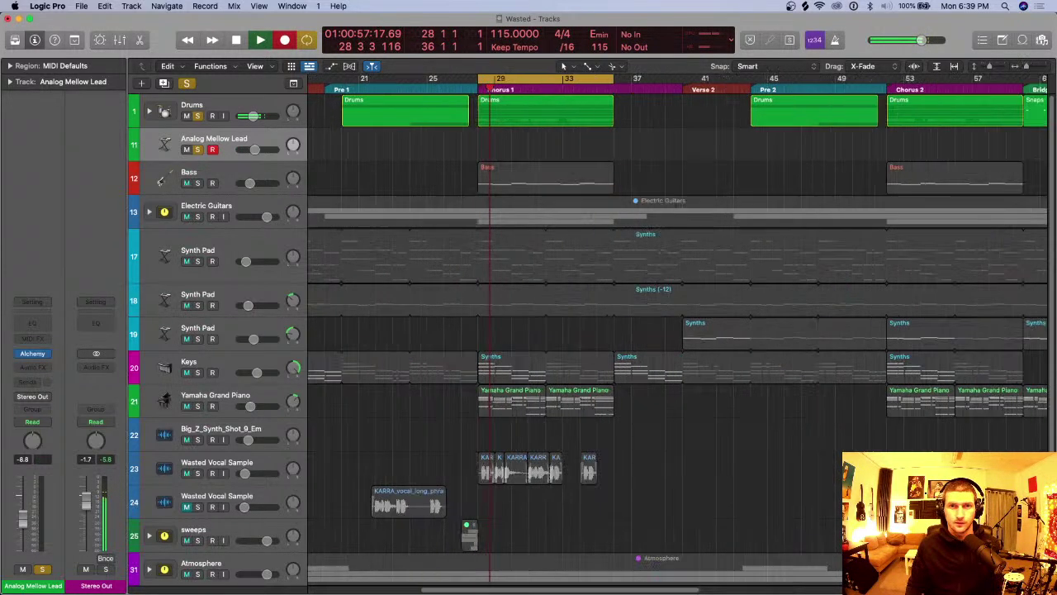
pyautogui.press('space')
# Step: Record a MIDI part on the Analog Mellow Lead track across the Chorus 1 cycle range
pyautogui.press('super+Left')
pyautogui.press('super+Left')
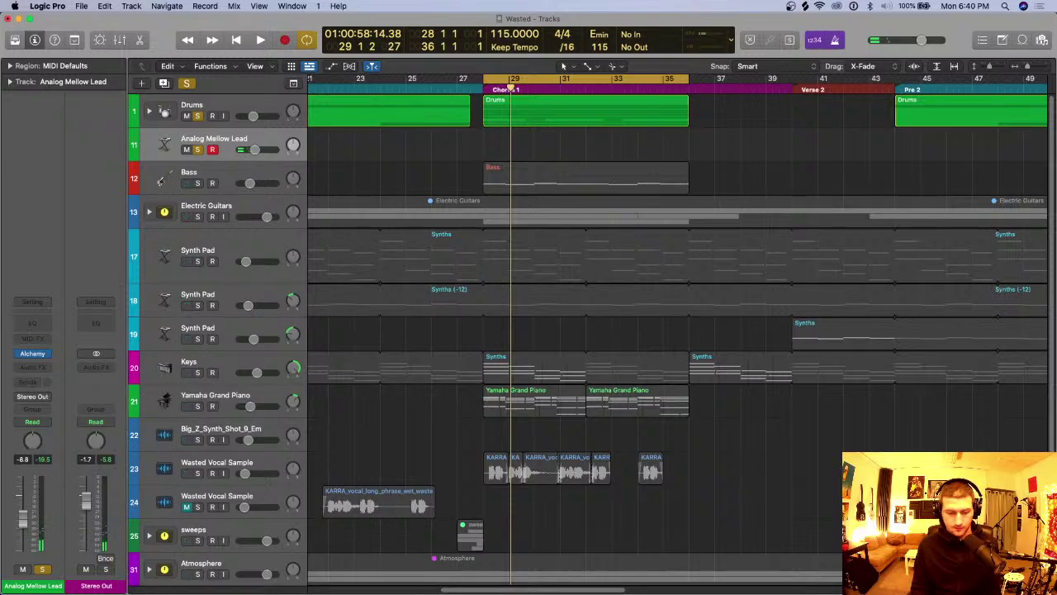
pyautogui.press('space')
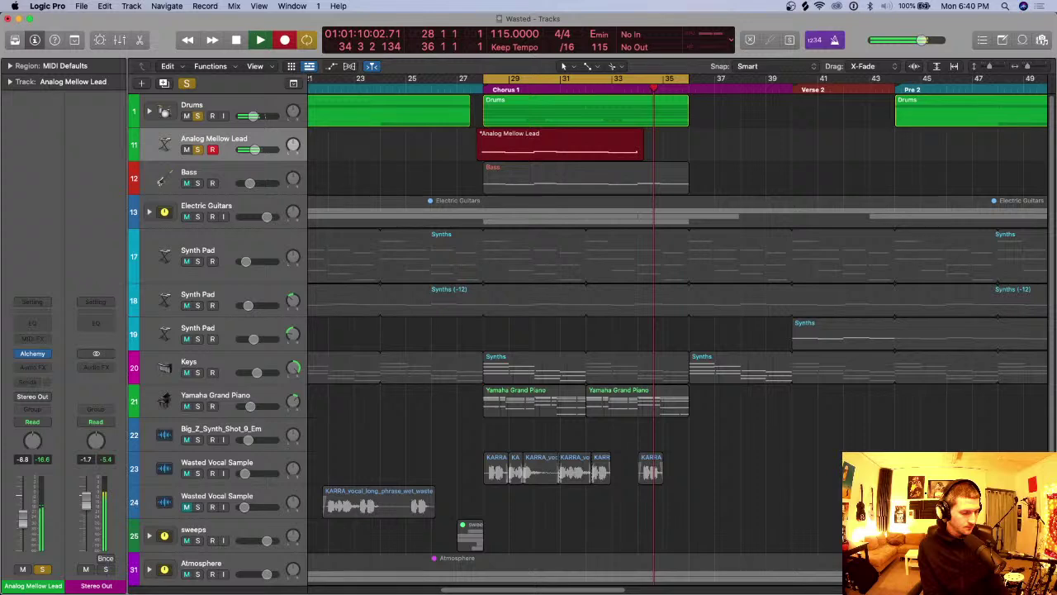
pyautogui.press('space')
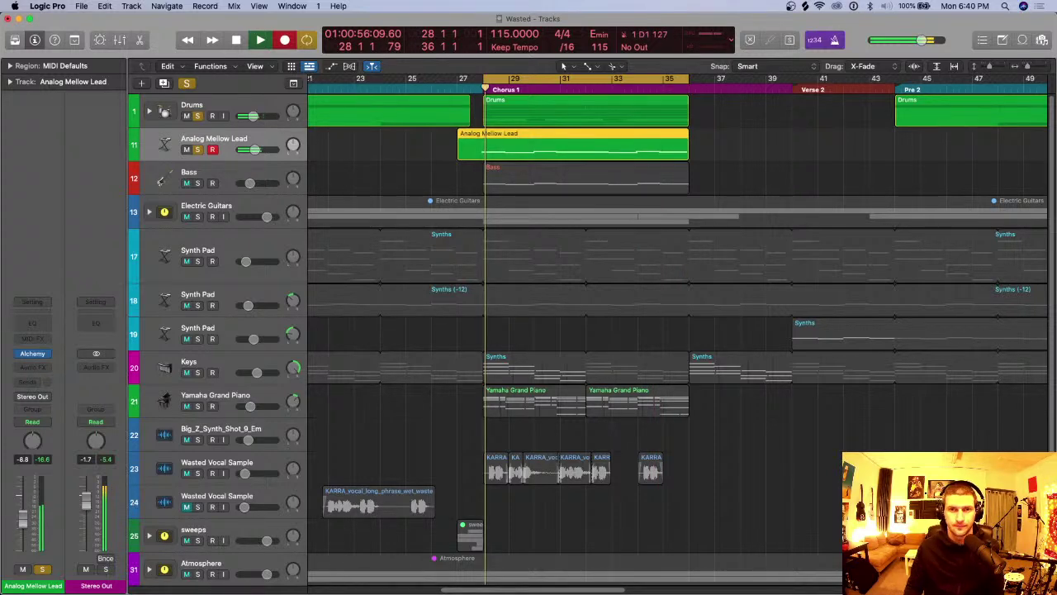
pyautogui.press('space')
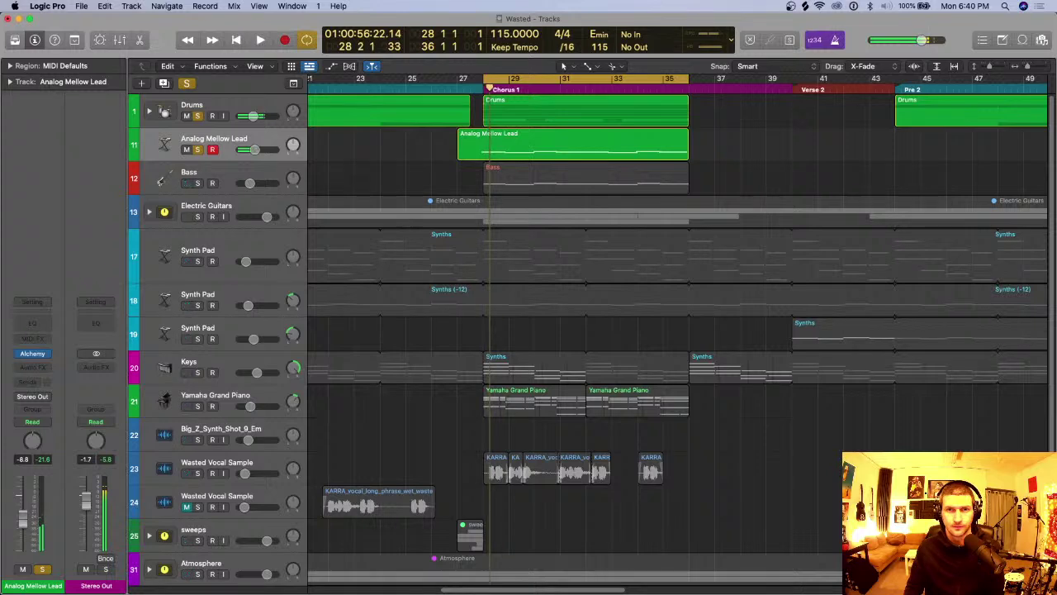
# Step: Quantize all the notes in the recorded Analog Mellow Lead region to 1/1 Note
pyautogui.press('p')
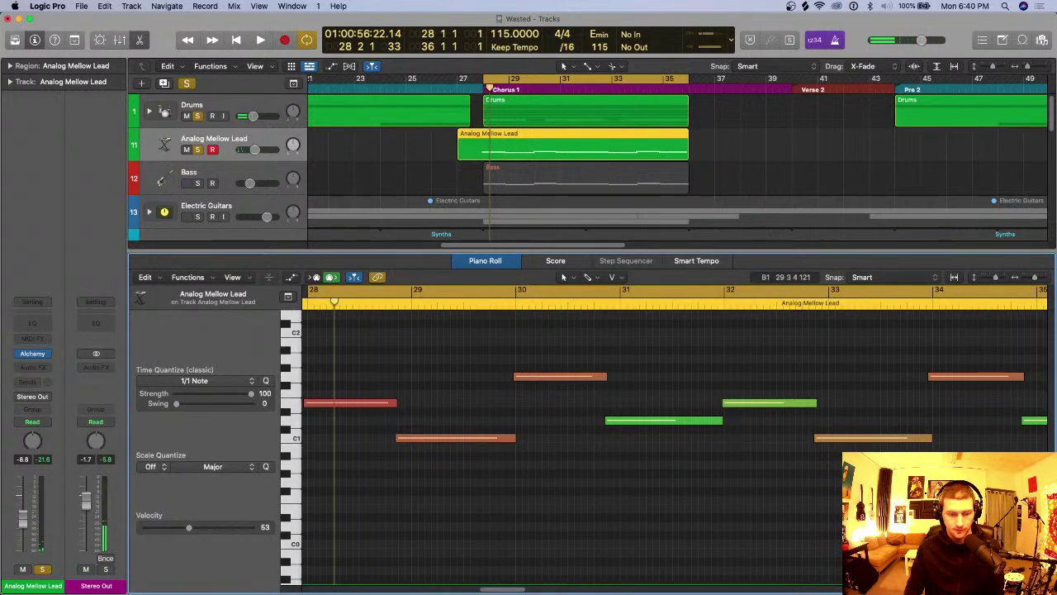
pyautogui.press('super+a')
pyautogui.press('q')
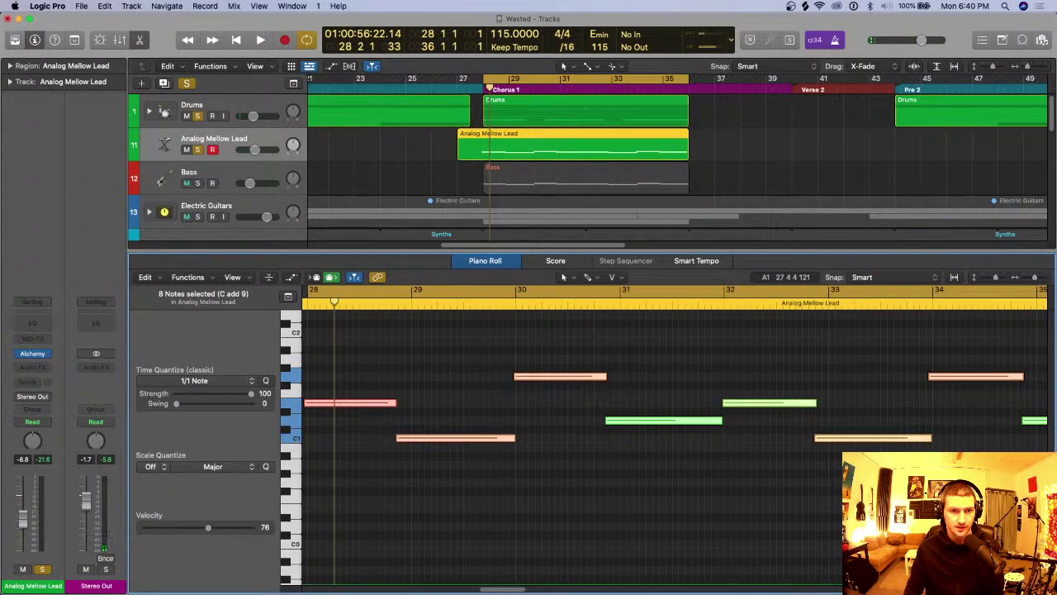
pyautogui.click(444, 359)
pyautogui.hscroll(-3, 444, 358)
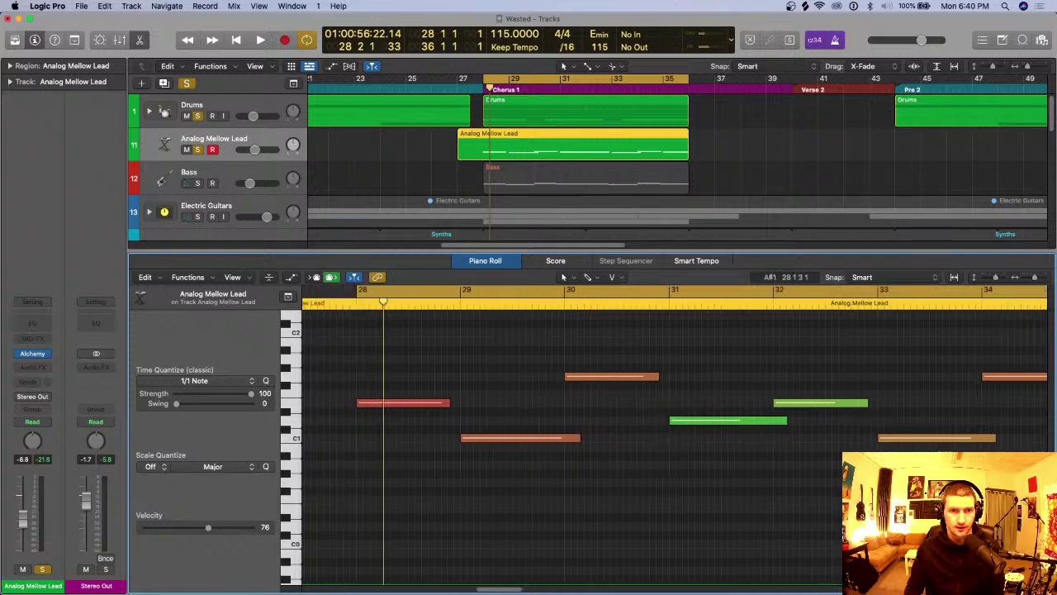
# Step: Split the Analog Mellow Lead region at the start of Chorus 1 and delete the empty part before it
pyautogui.press('Tab')
pyautogui.keyDown('super'); pyautogui.click(484, 147); pyautogui.keyUp('super')
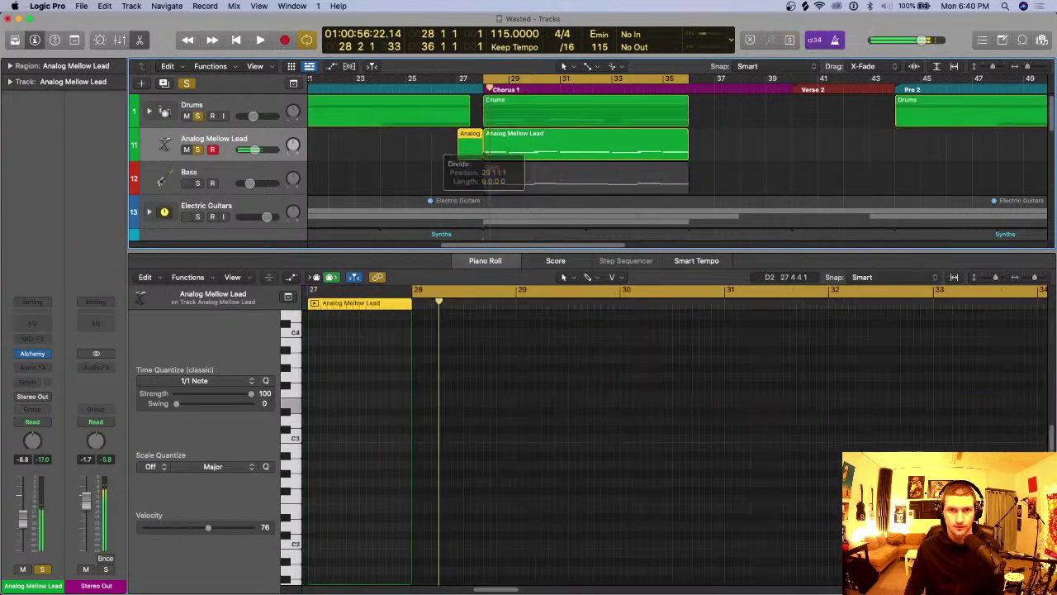
pyautogui.press('BackSpace')
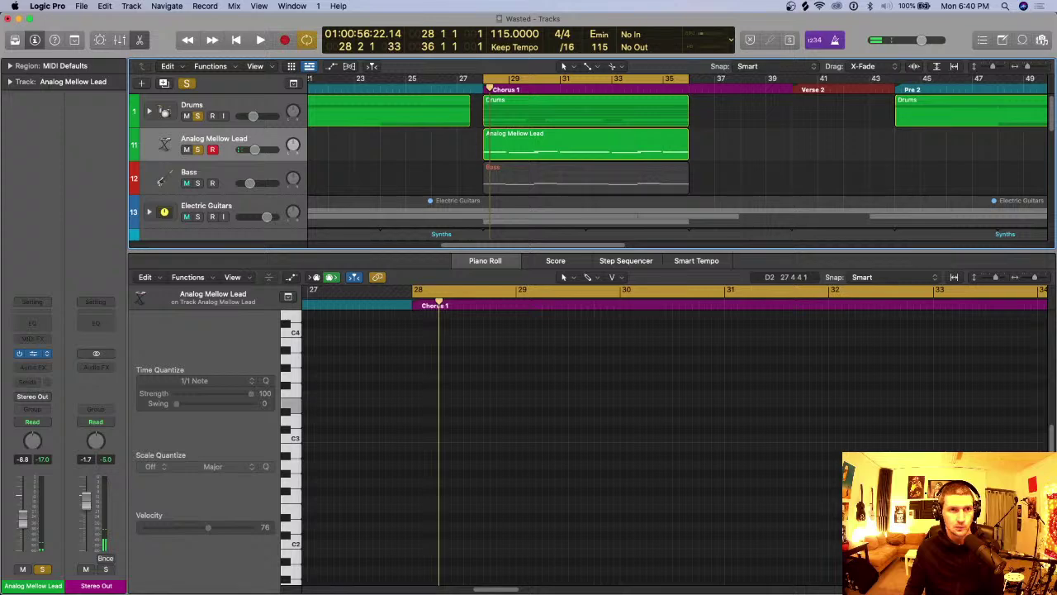
# Step: Open the Analog Mellow Lead track's Alchemy instrument, play a moment of the chorus and review the performance controls
pyautogui.click(32, 353)
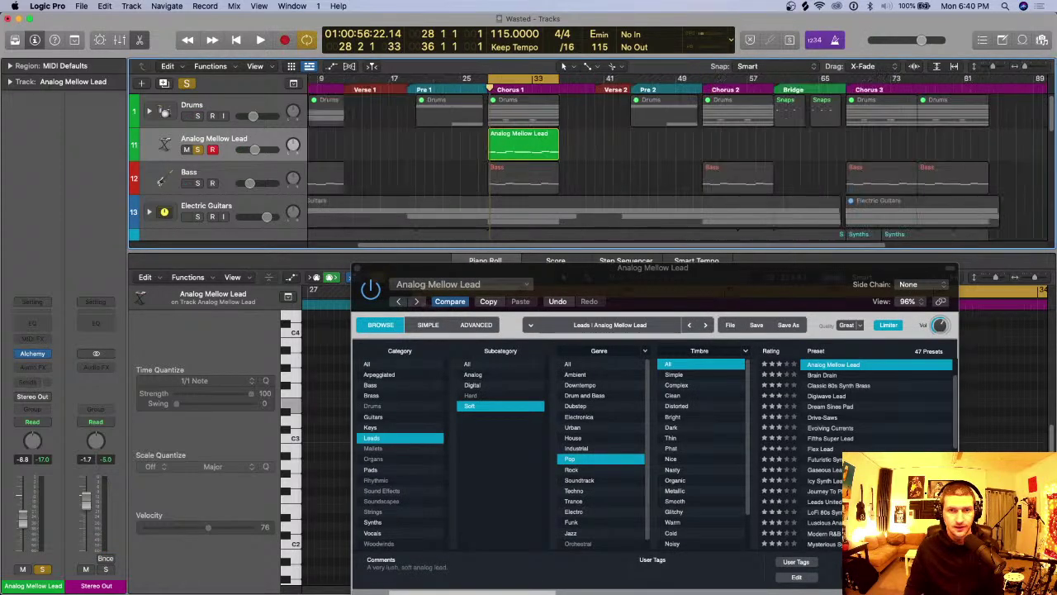
pyautogui.press('space')
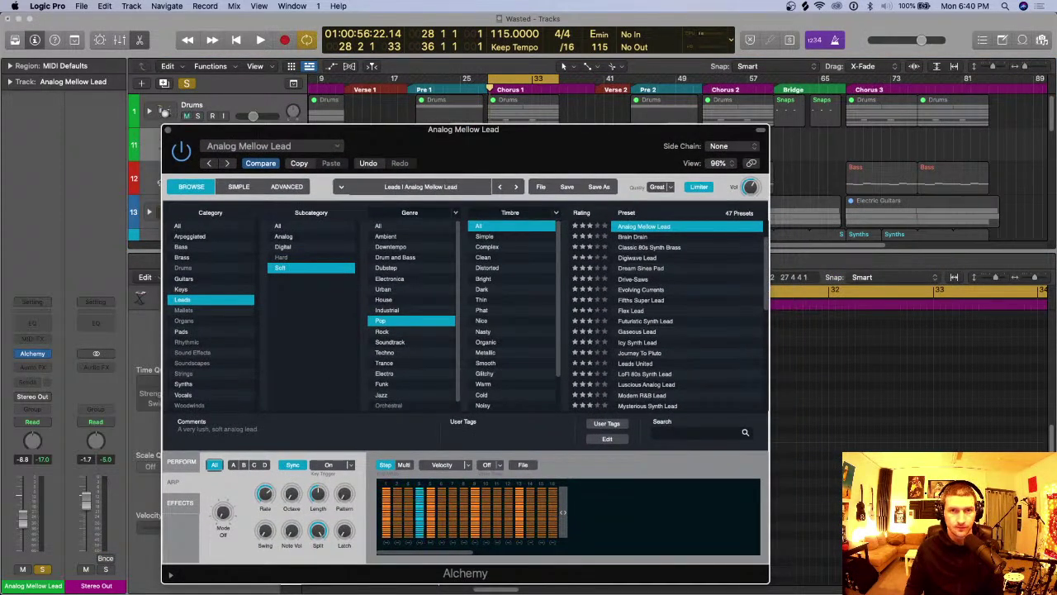
pyautogui.press('space')
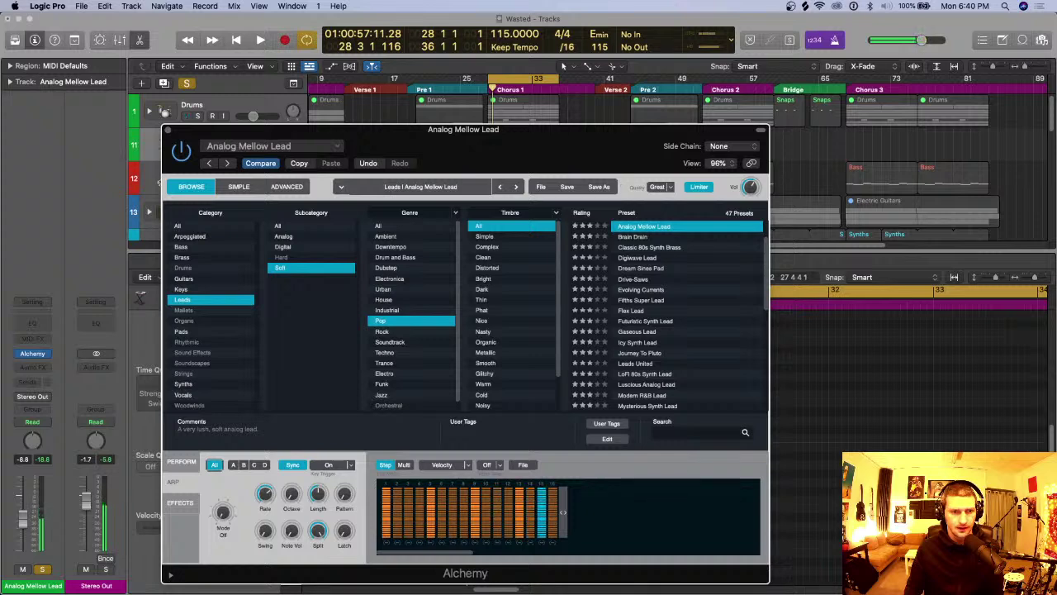
pyautogui.click(181, 462)
pyautogui.click(181, 461)
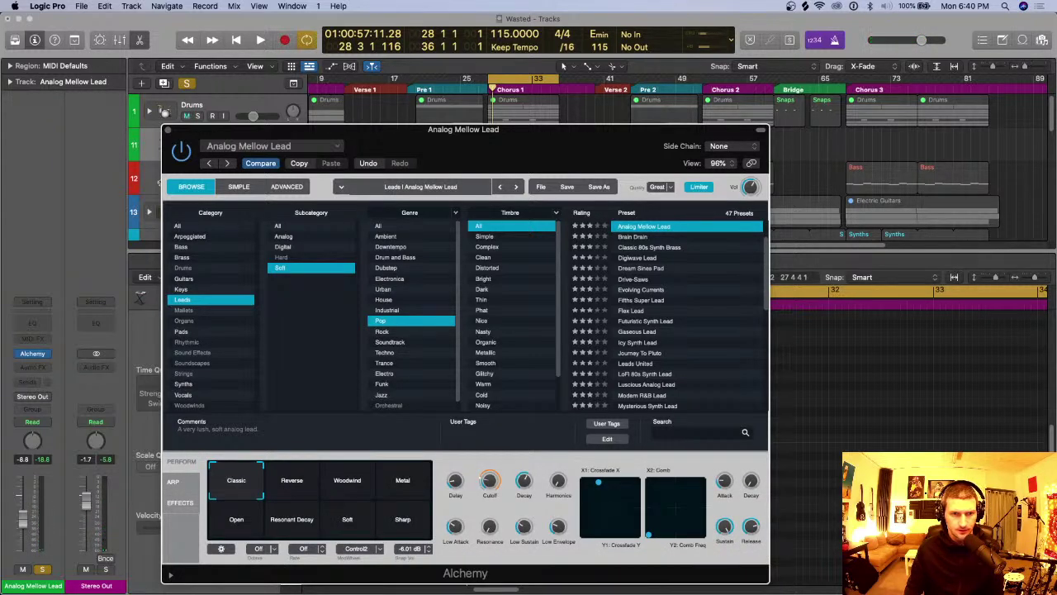
pyautogui.moveTo(464, 128); pyautogui.dragTo(448, 30)
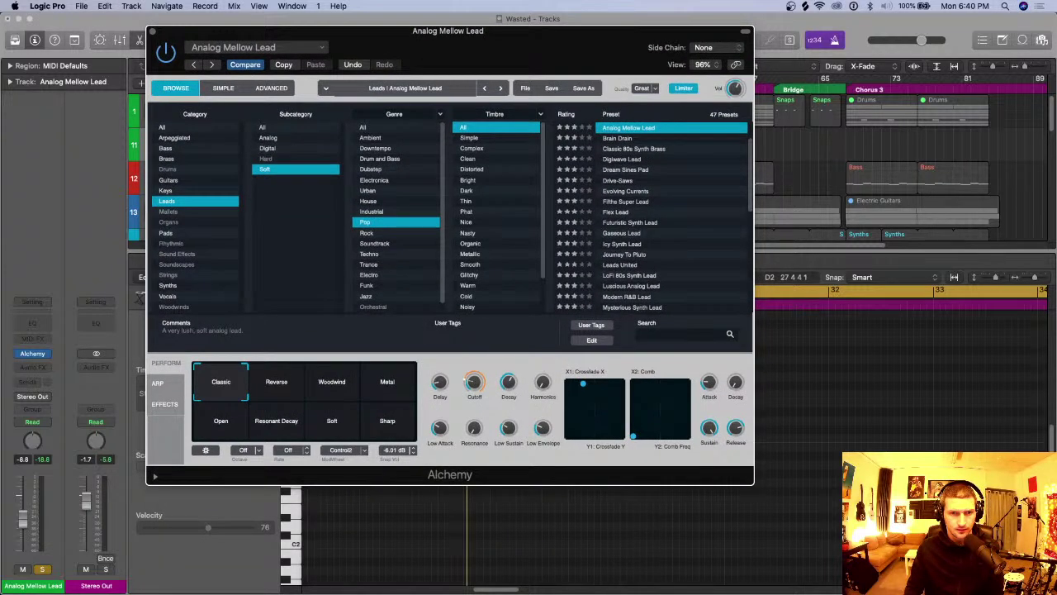
# Step: Turn on Alchemy's arpeggiator in Up mode and set its rate to 1/8
pyautogui.click(165, 383)
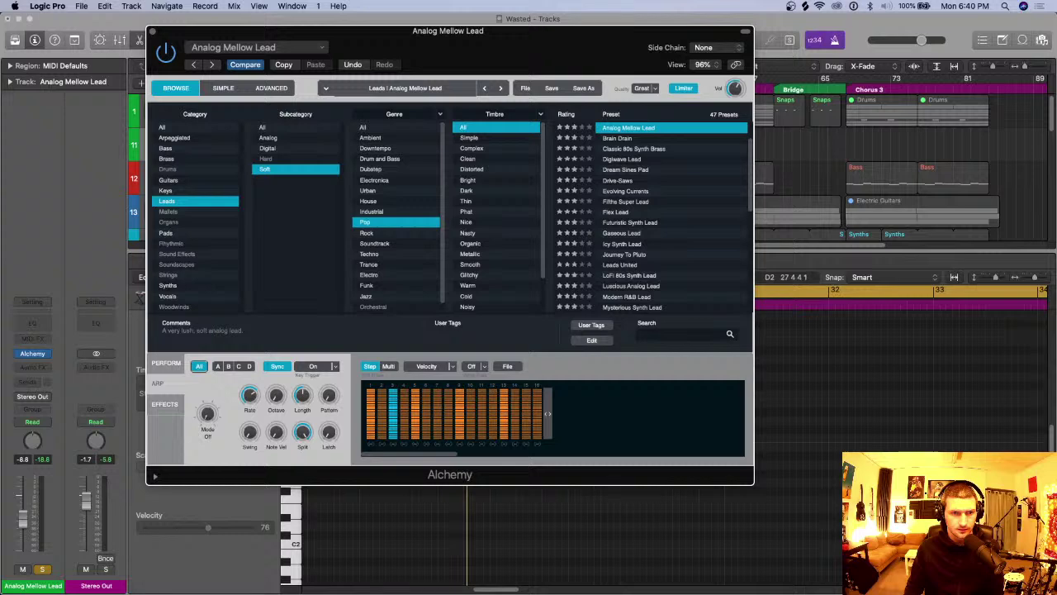
pyautogui.moveTo(208, 414); pyautogui.dragTo(207, 402)
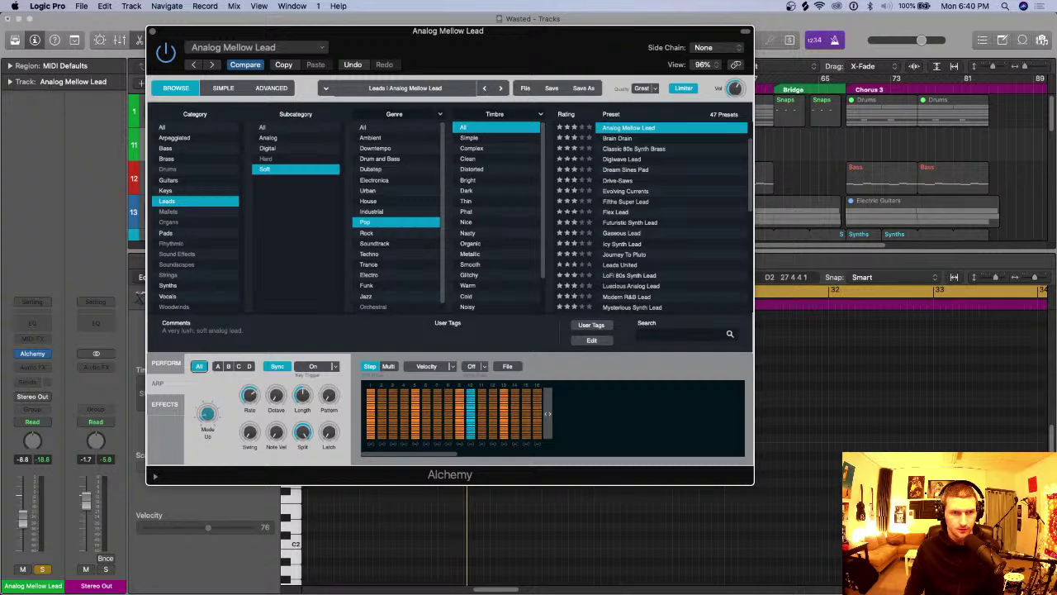
pyautogui.moveTo(249, 396)
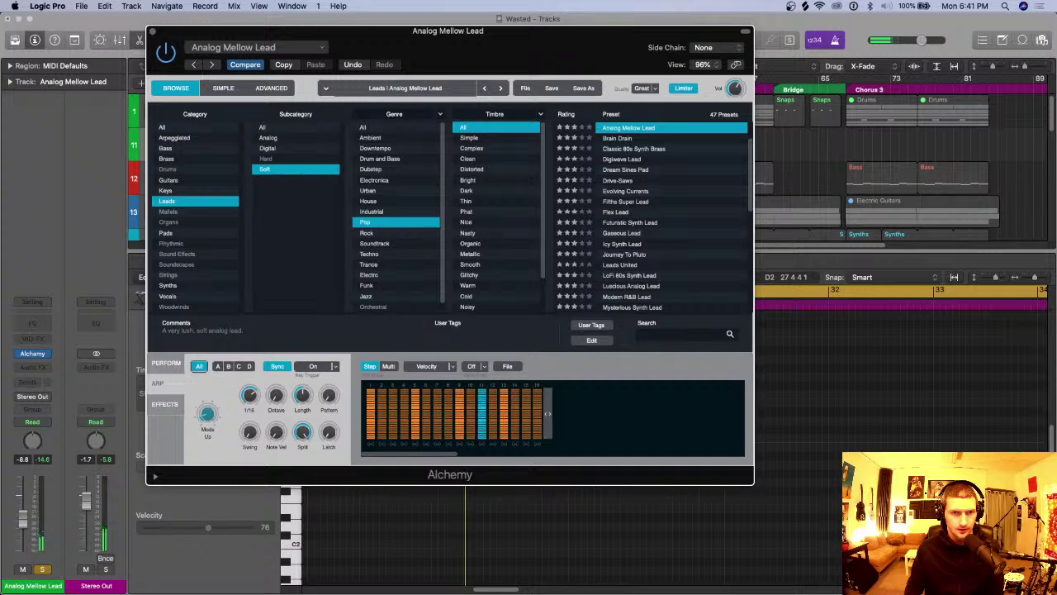
pyautogui.moveTo(249, 396); pyautogui.dragTo(249, 403)
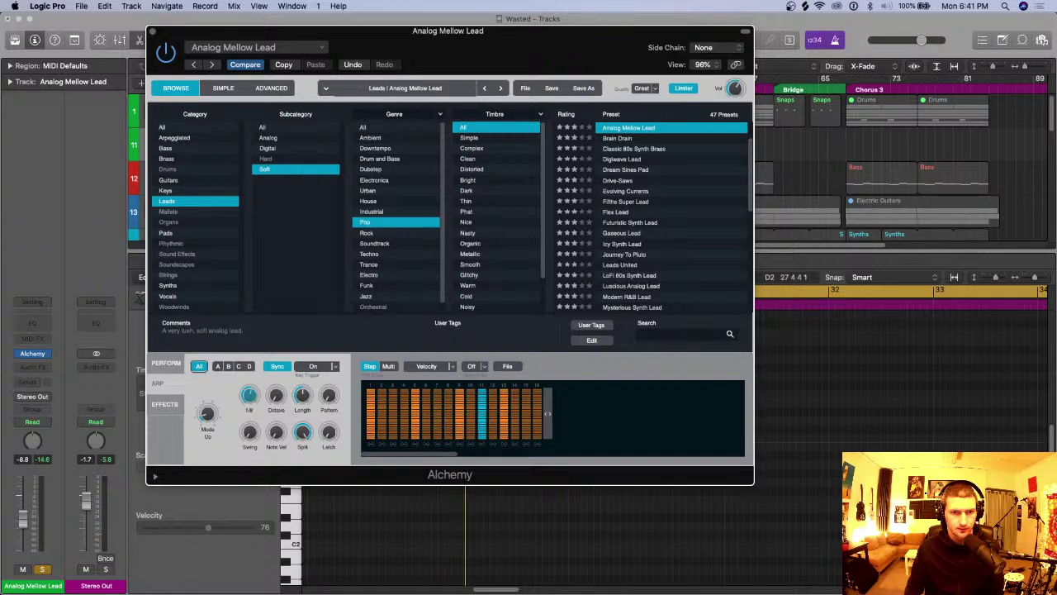
# Step: Play the chorus and change the arpeggiator mode to Up/Down
pyautogui.press('space')
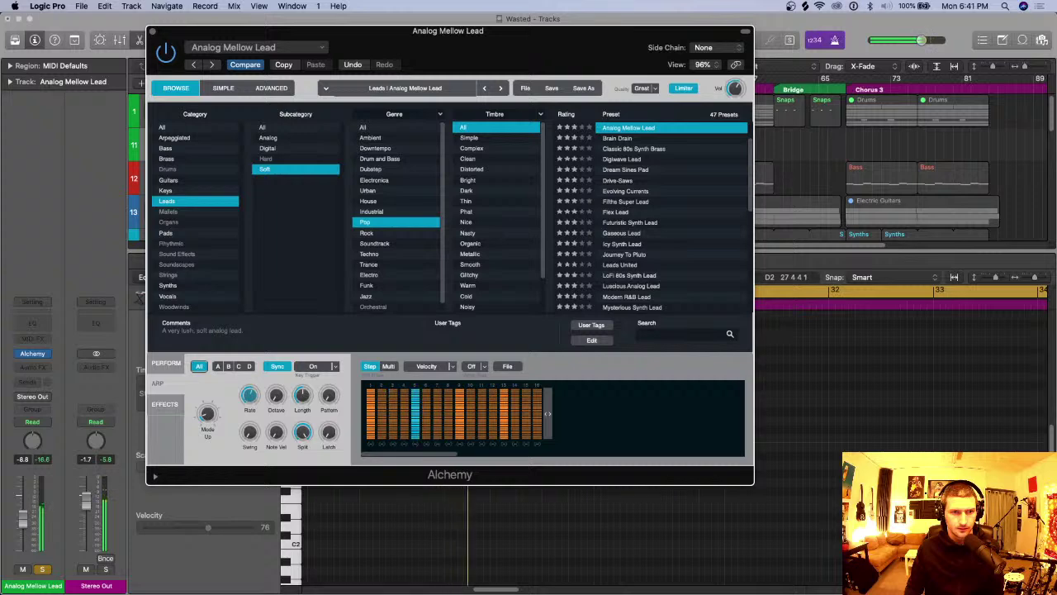
pyautogui.moveTo(207, 414); pyautogui.dragTo(208, 426)
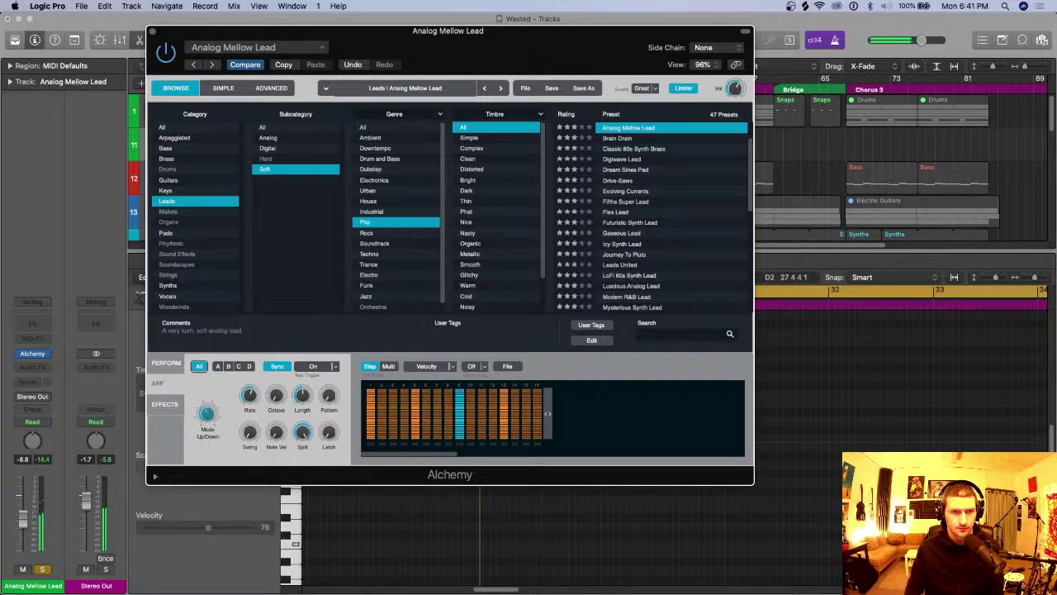
pyautogui.moveTo(329, 432)
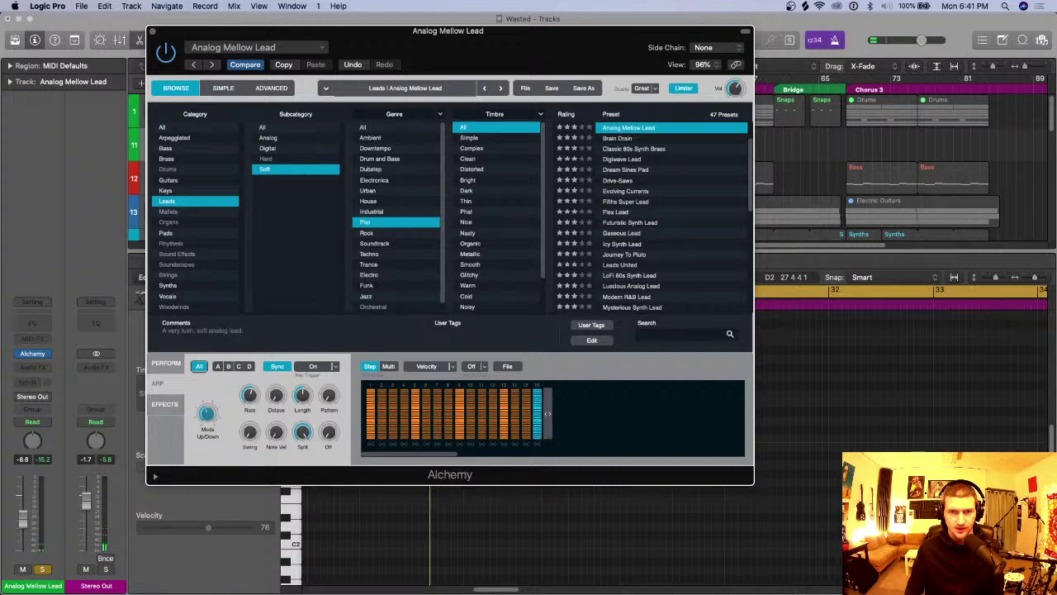
# Step: Draw varied velocities across the steps of Alchemy's arpeggiator sequence and bring step 2 down to zero
pyautogui.moveTo(371, 395)
pyautogui.mouseDown()
pyautogui.moveTo(382, 411)
pyautogui.moveTo(448, 397)
pyautogui.moveTo(460, 406)
pyautogui.mouseUp()
pyautogui.click(404, 401)
pyautogui.click(416, 400)
pyautogui.click(427, 397)
pyautogui.click(438, 395)
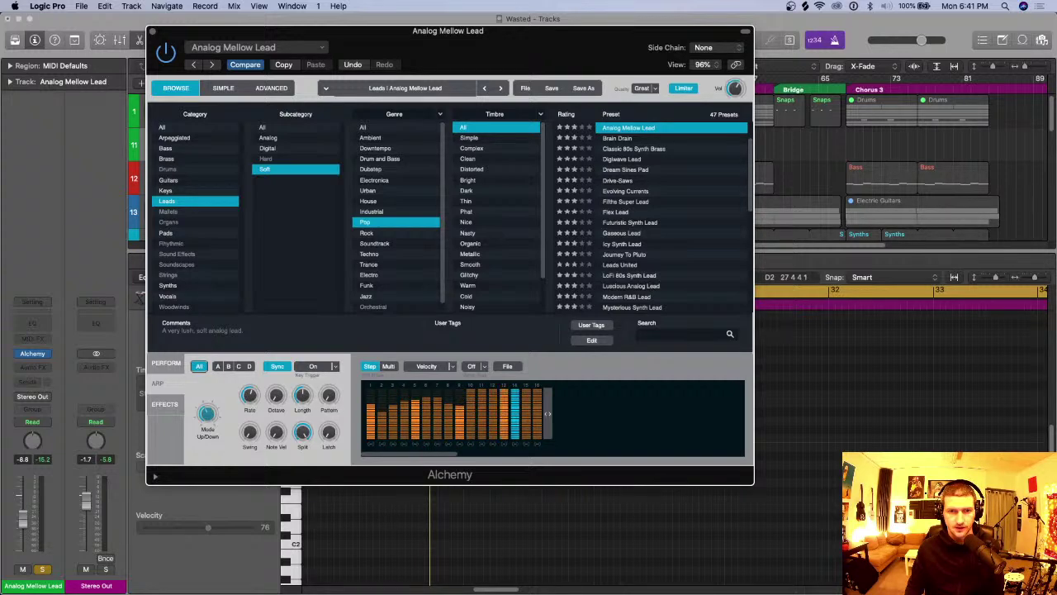
pyautogui.moveTo(382, 412); pyautogui.dragTo(381, 434)
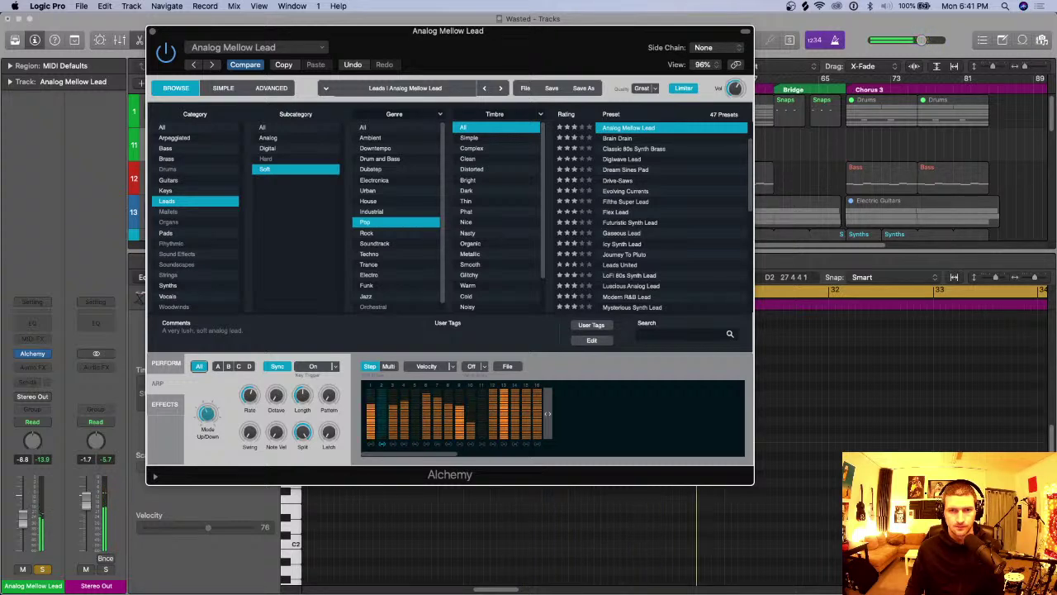
# Step: Shorten Alchemy's arpeggiator sequence to 8 steps and lower the velocity of step 1
pyautogui.moveTo(546, 413); pyautogui.dragTo(459, 413)
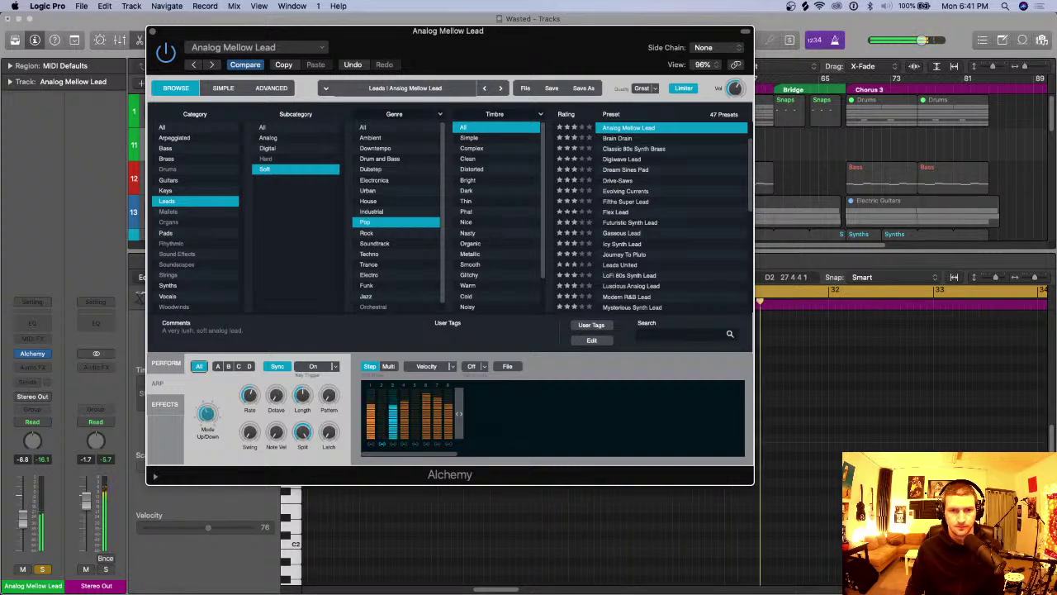
pyautogui.moveTo(392, 408)
pyautogui.moveTo(390, 410); pyautogui.dragTo(389, 423)
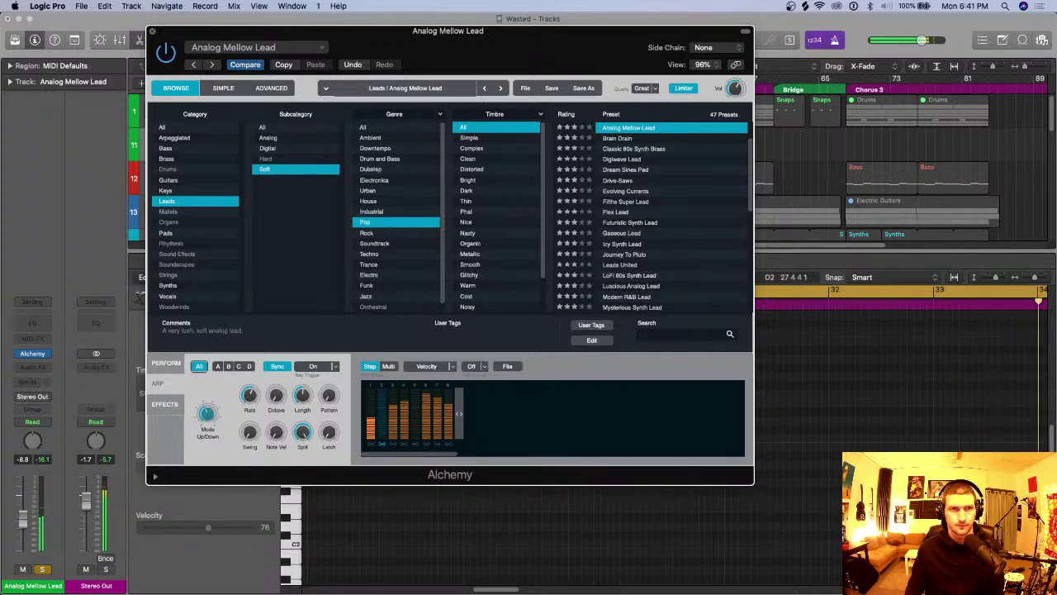
# Step: Close Alchemy and resize the Analog Mellow Lead notes in bars 28 and 29 to one full bar each
pyautogui.press('super+w')
pyautogui.press(',')
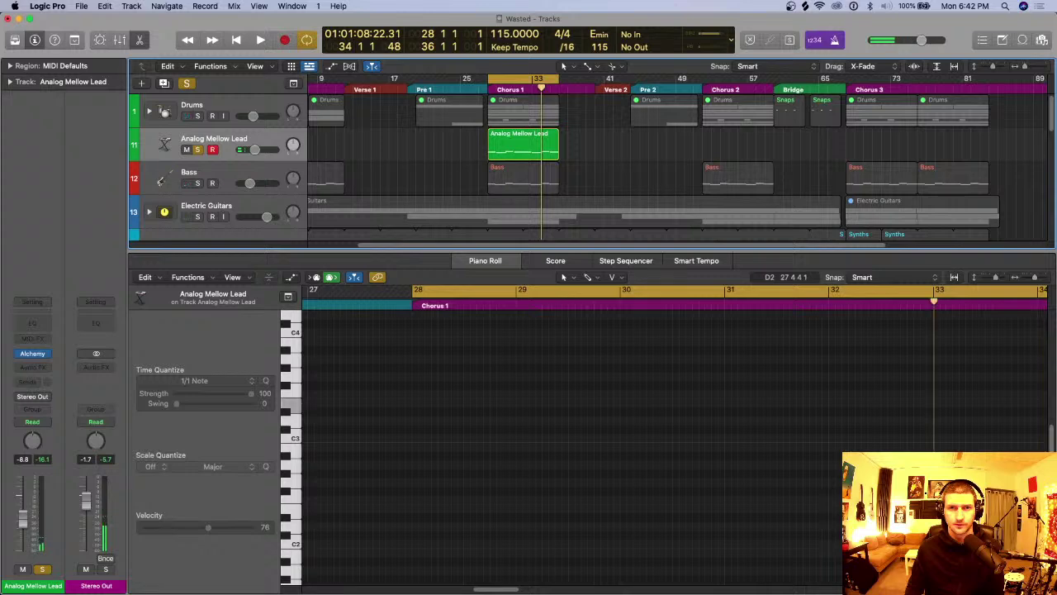
pyautogui.click(393, 403)
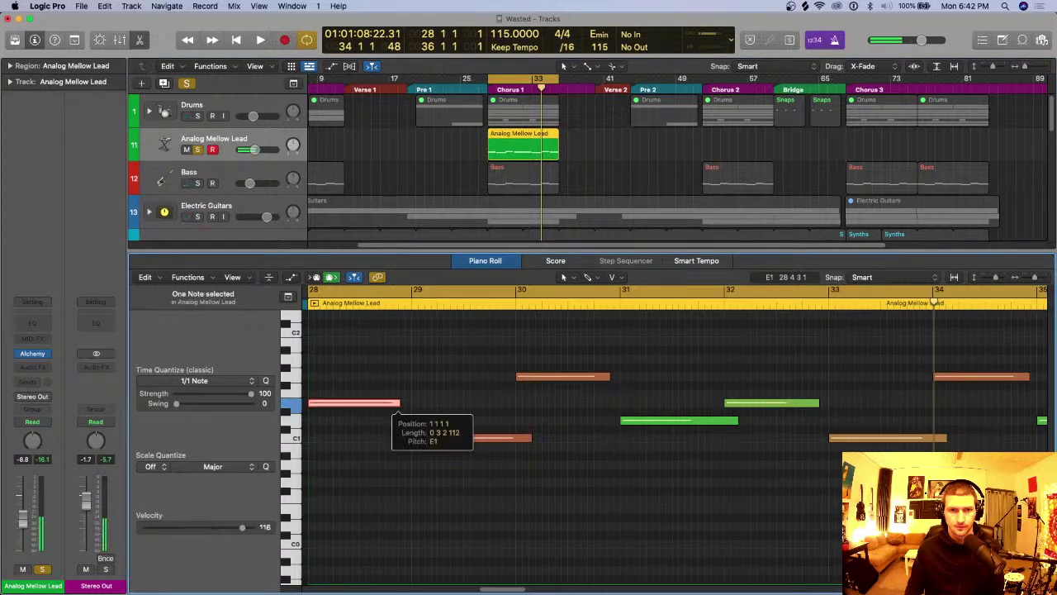
pyautogui.moveTo(400, 403); pyautogui.dragTo(410, 404)
pyautogui.click(422, 438)
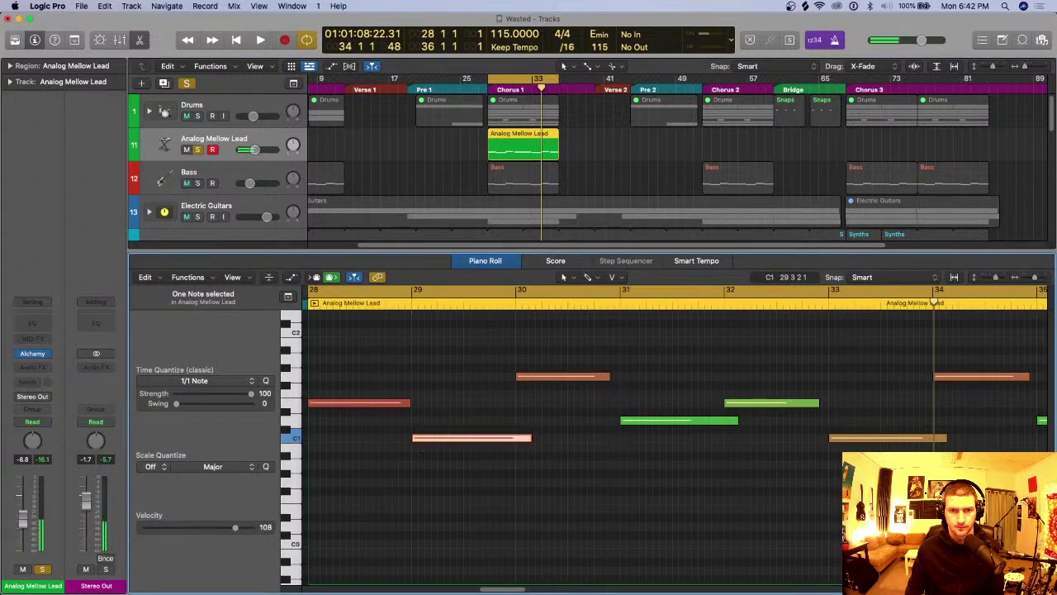
pyautogui.moveTo(530, 438); pyautogui.dragTo(514, 438)
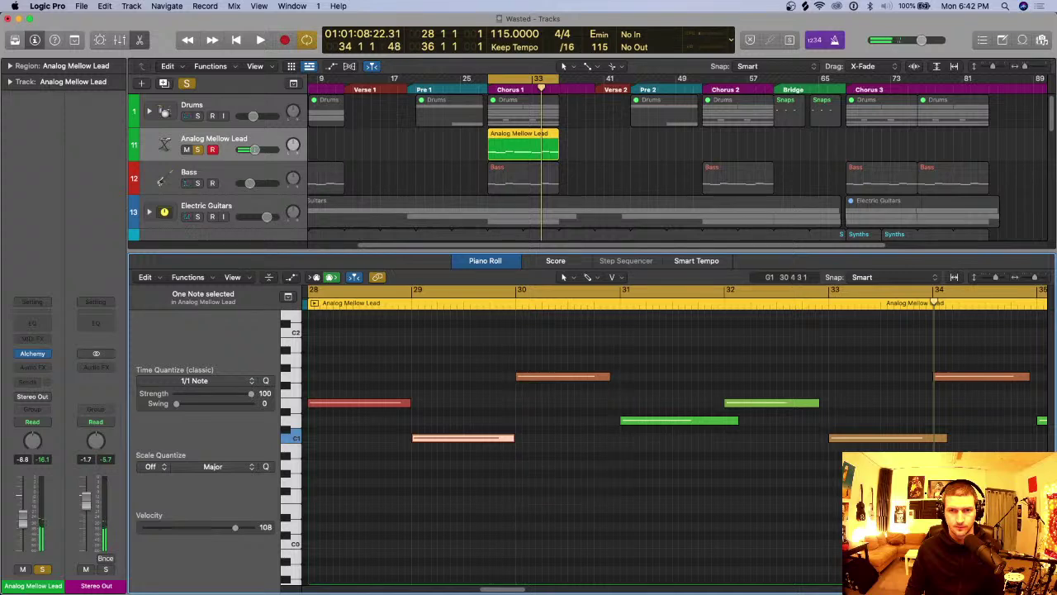
# Step: Resize the lead notes in bars 30 to 33 to one full bar each
pyautogui.moveTo(609, 376); pyautogui.dragTo(619, 378)
pyautogui.click(630, 378)
pyautogui.moveTo(731, 420); pyautogui.dragTo(723, 422)
pyautogui.moveTo(818, 403); pyautogui.dragTo(827, 403)
pyautogui.moveTo(946, 438); pyautogui.dragTo(932, 438)
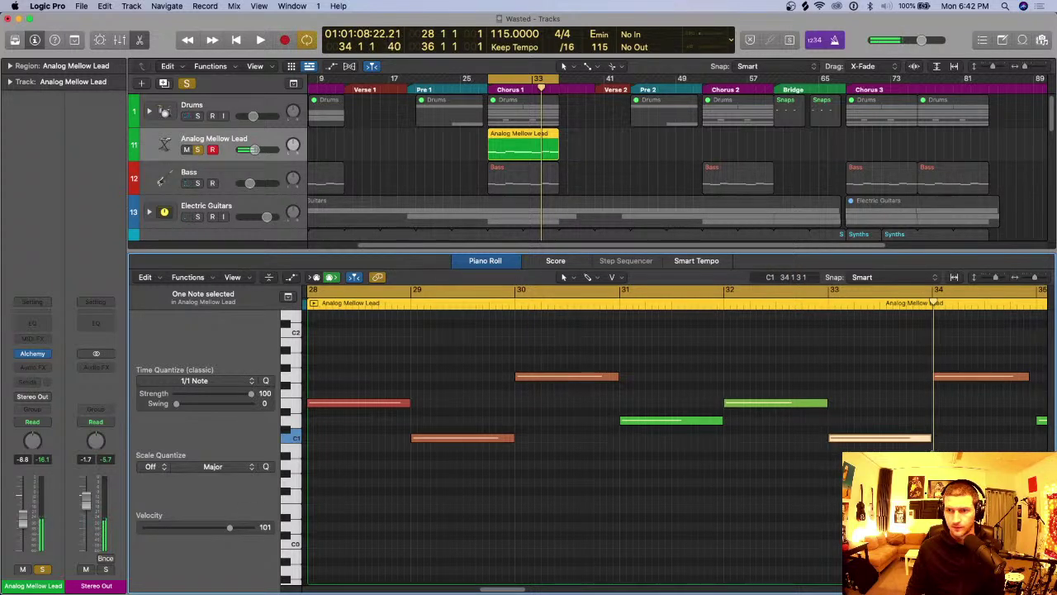
# Step: Resize the lead notes in bars 34 and 35 to one full bar each and save the project
pyautogui.hscroll(5, 563, 376)
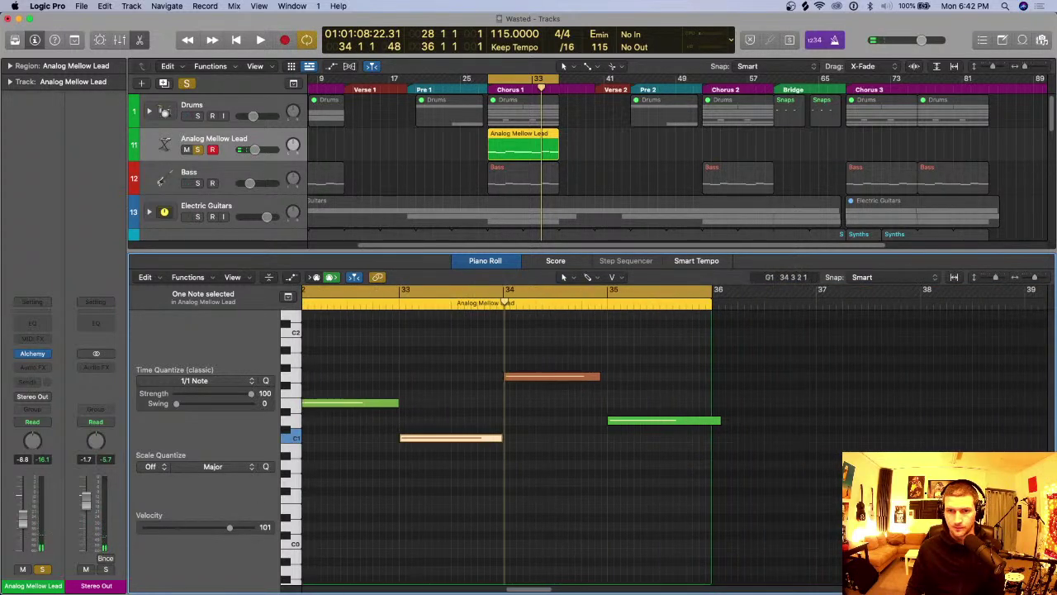
pyautogui.moveTo(600, 377); pyautogui.dragTo(606, 377)
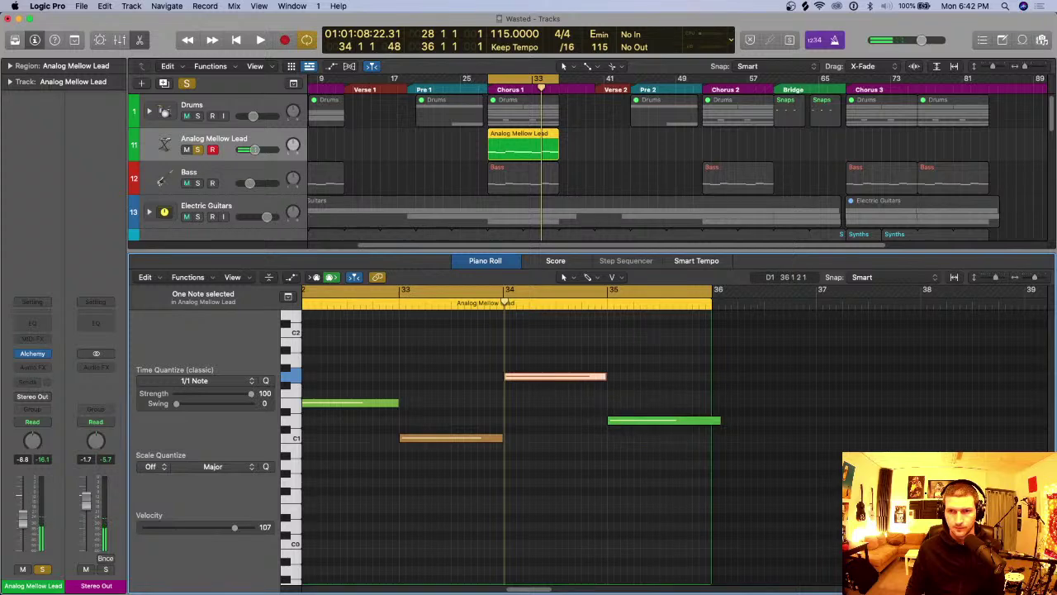
pyautogui.moveTo(720, 421); pyautogui.dragTo(711, 420)
pyautogui.press('super+Left')
pyautogui.press('super+Left')
pyautogui.press('super+Left')
pyautogui.press('super+s')
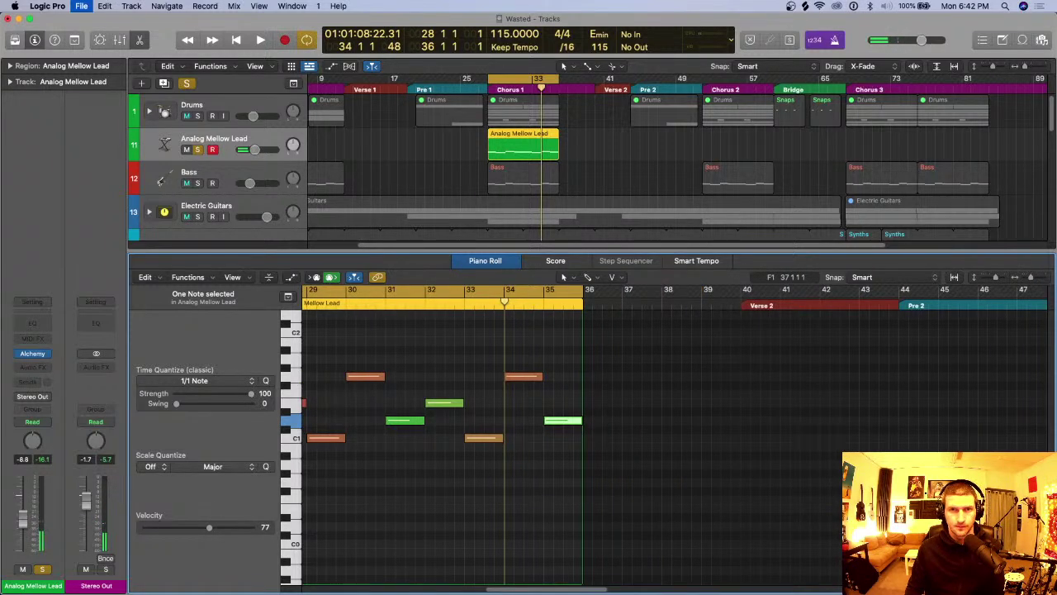
# Step: Play the start of the chorus and transpose the lead note in bar 29 up one octave to C2
pyautogui.hotkey('shift', 'space')
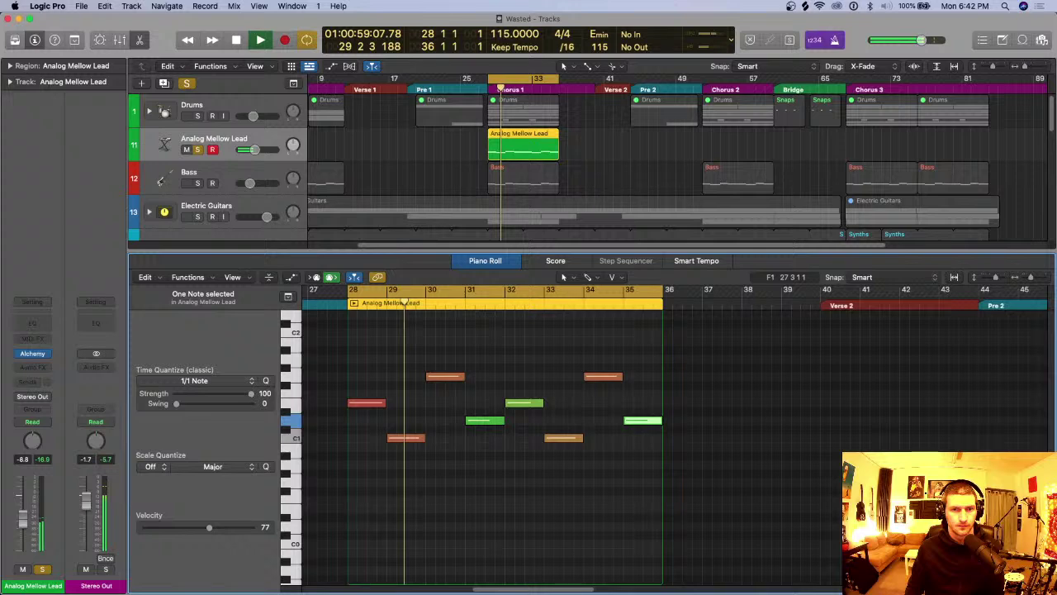
pyautogui.press('space')
pyautogui.click(328, 394)
pyautogui.click(408, 438)
pyautogui.hotkey('alt', 'shift', 'Up')
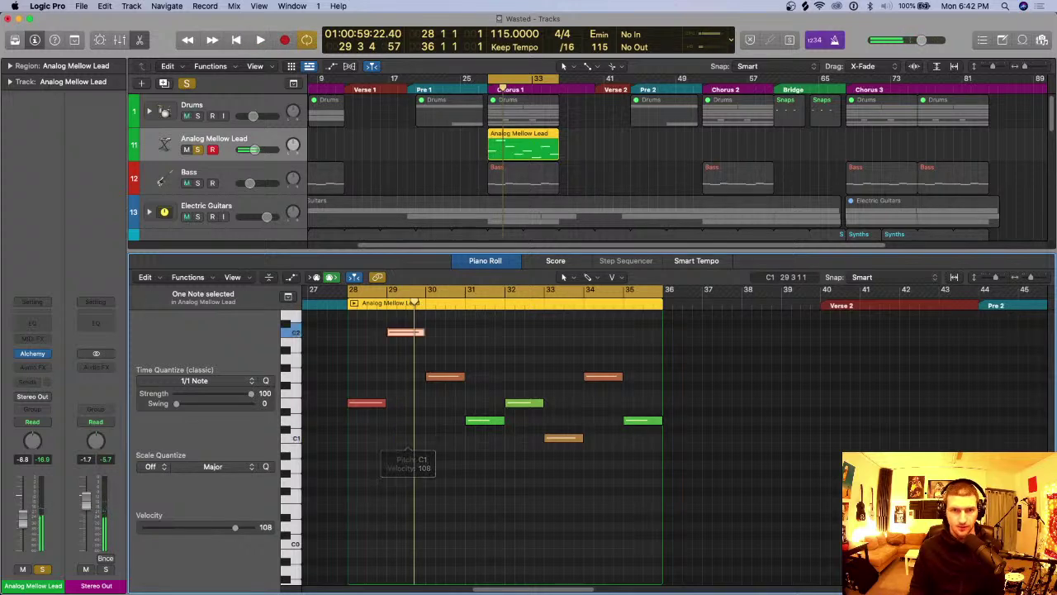
# Step: Transpose the other seven lead notes up one octave and play the chorus
pyautogui.press('space')
pyautogui.scroll(1, 388, 443)
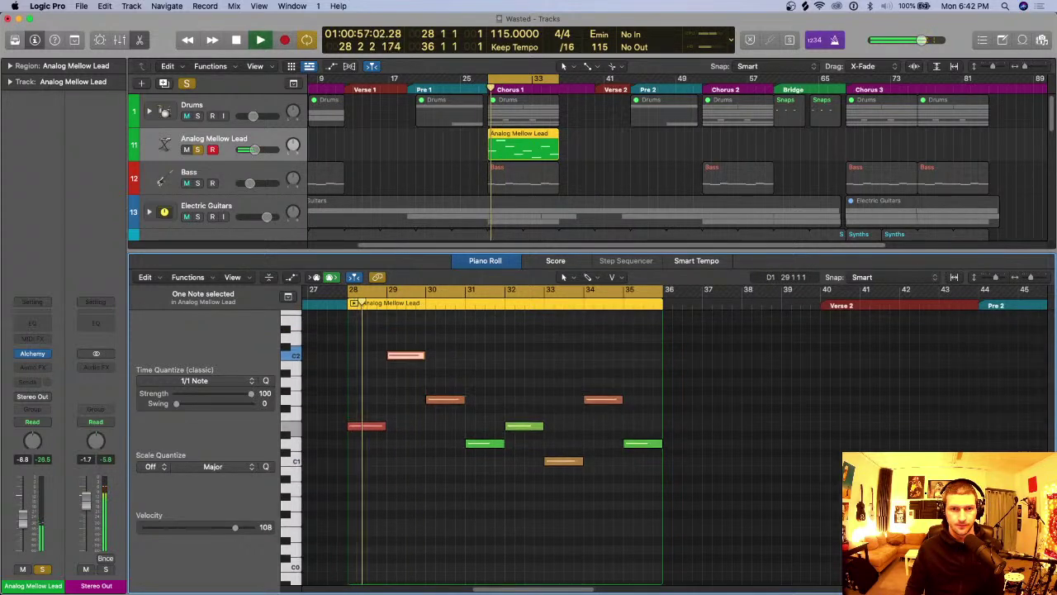
pyautogui.press('space')
pyautogui.moveTo(364, 375); pyautogui.dragTo(639, 511)
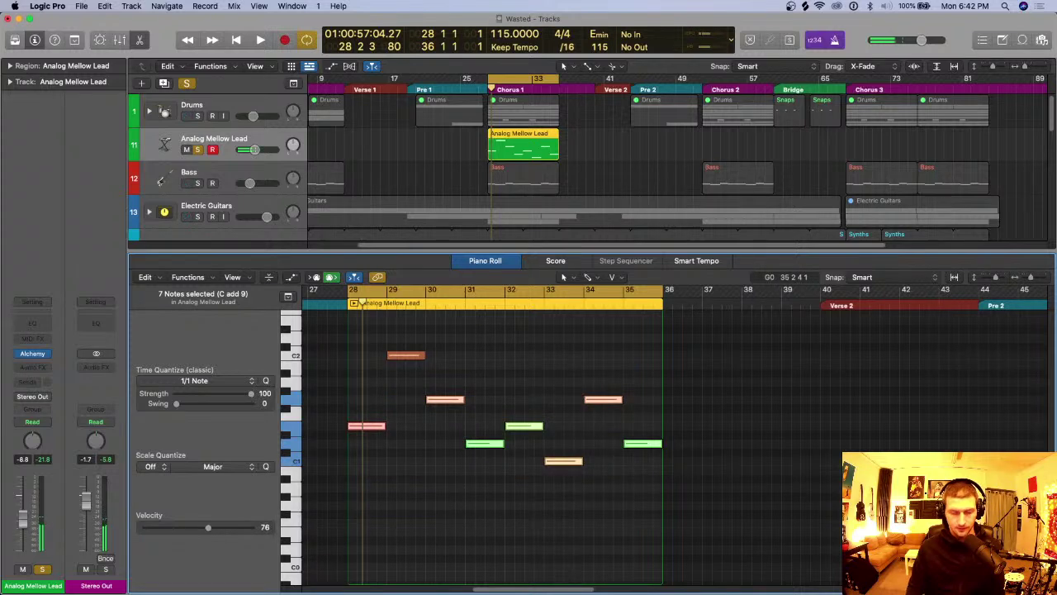
pyautogui.hotkey('alt', 'shift', 'Up')
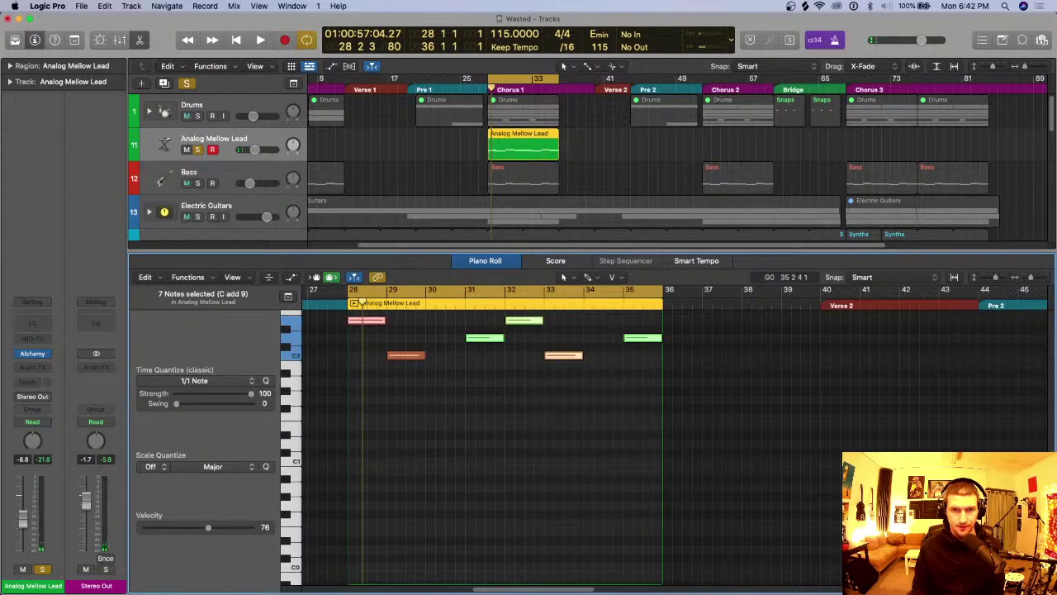
pyautogui.scroll(4, 417, 366)
pyautogui.press('space')
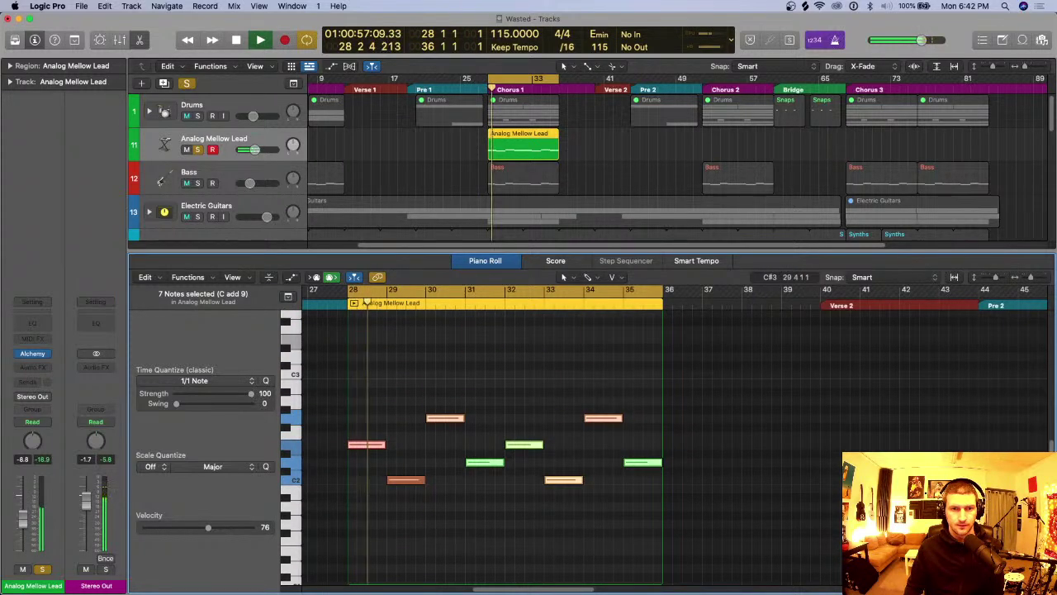
pyautogui.press('super+Right')
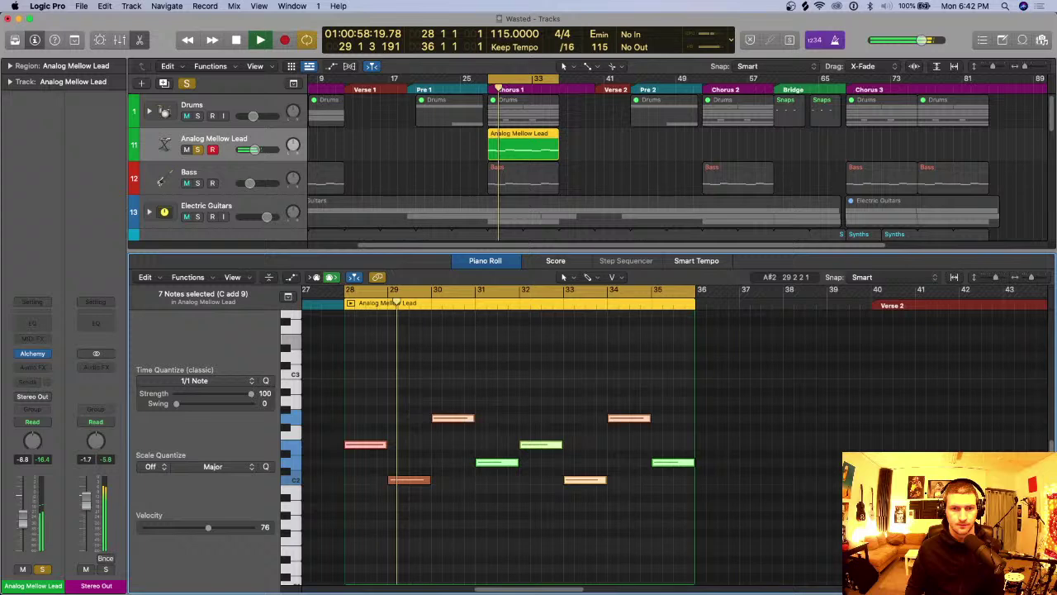
pyautogui.hscroll(-2, 512, 438)
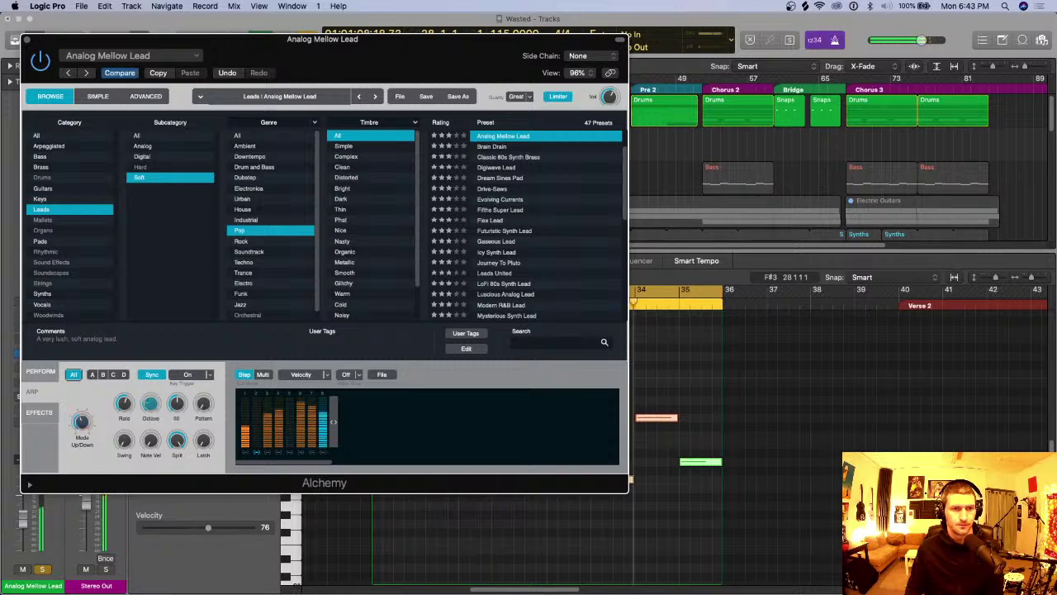
# Step: Adjust Alchemy's arpeggiator length and set its mode to Down, and take the Drums track out of solo
pyautogui.moveTo(176, 403); pyautogui.dragTo(177, 406)
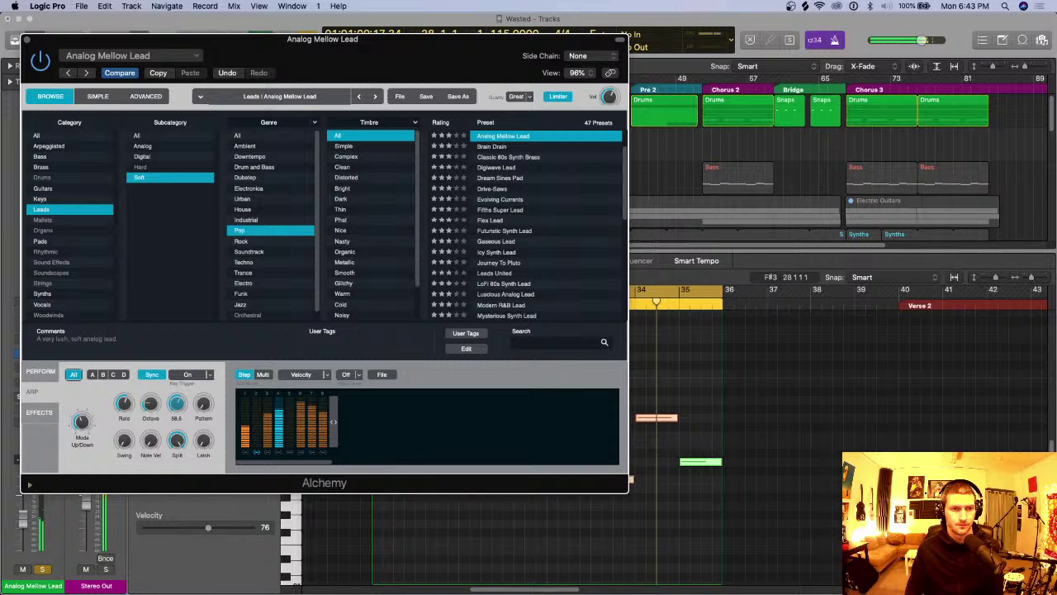
pyautogui.moveTo(204, 403); pyautogui.dragTo(203, 395)
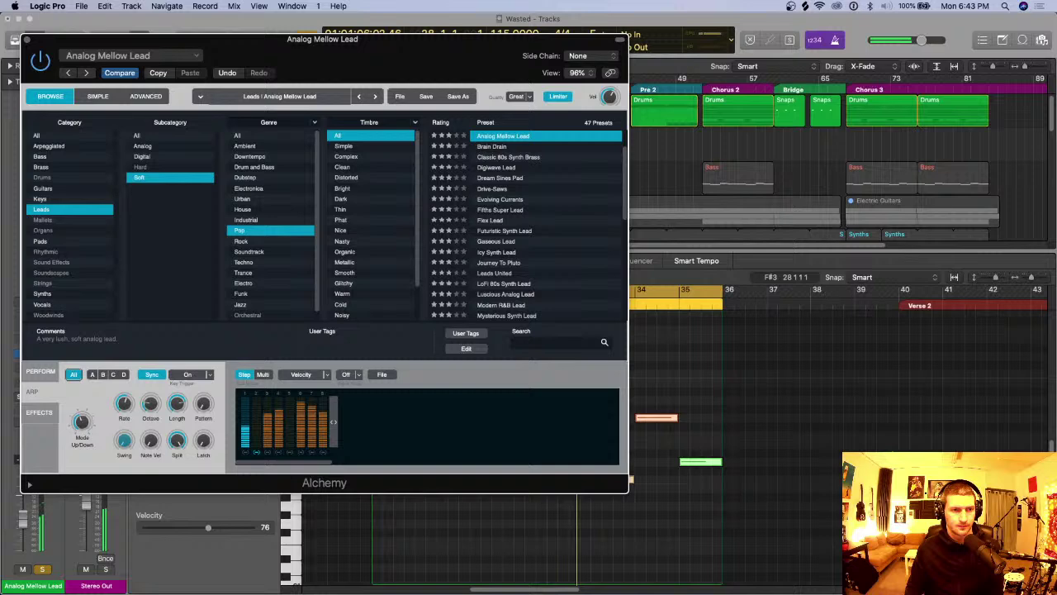
pyautogui.moveTo(82, 422); pyautogui.dragTo(82, 414)
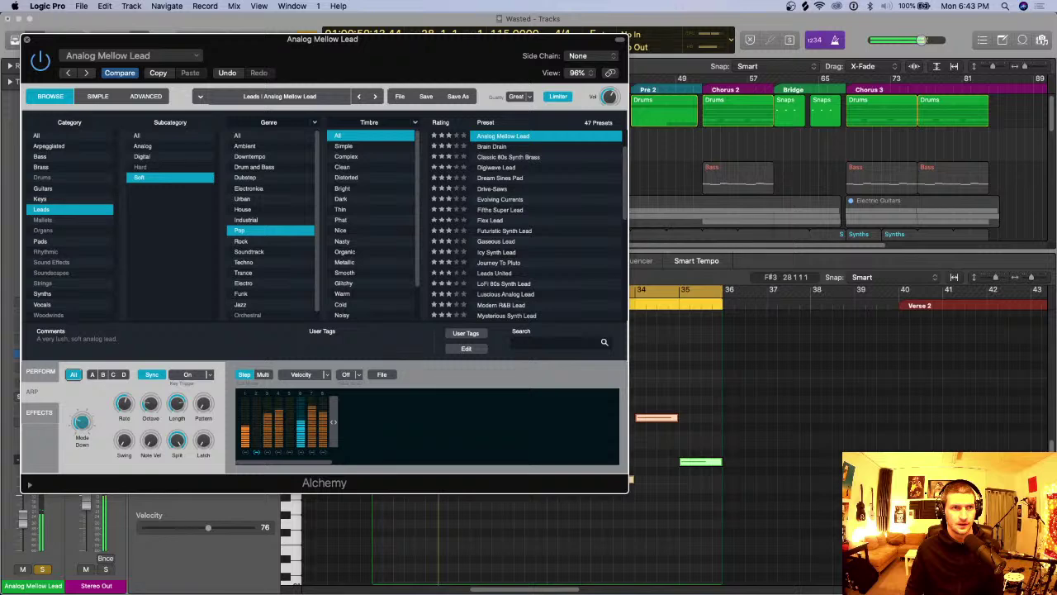
pyautogui.press('super+w')
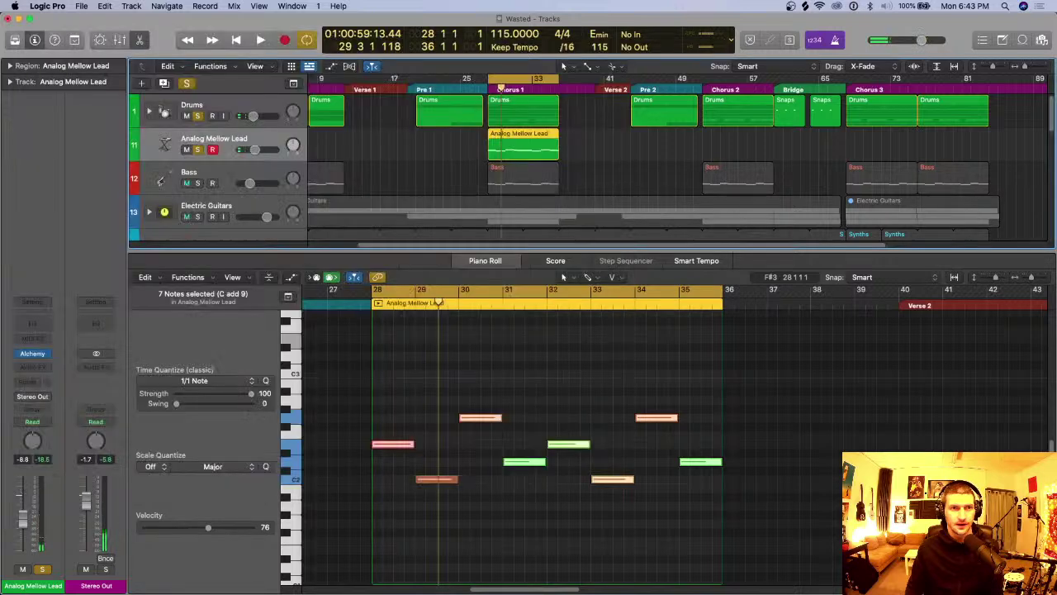
pyautogui.click(198, 117)
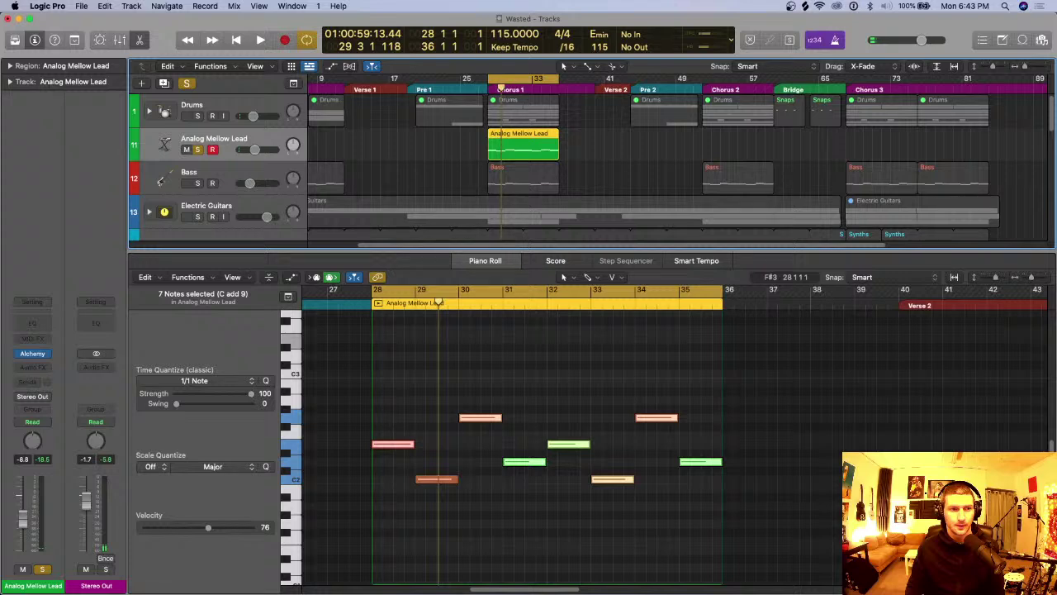
# Step: Try Alchemy's Reverse performance snapshot, return to Classic and save the project
pyautogui.press('v')
pyautogui.click(242, 350)
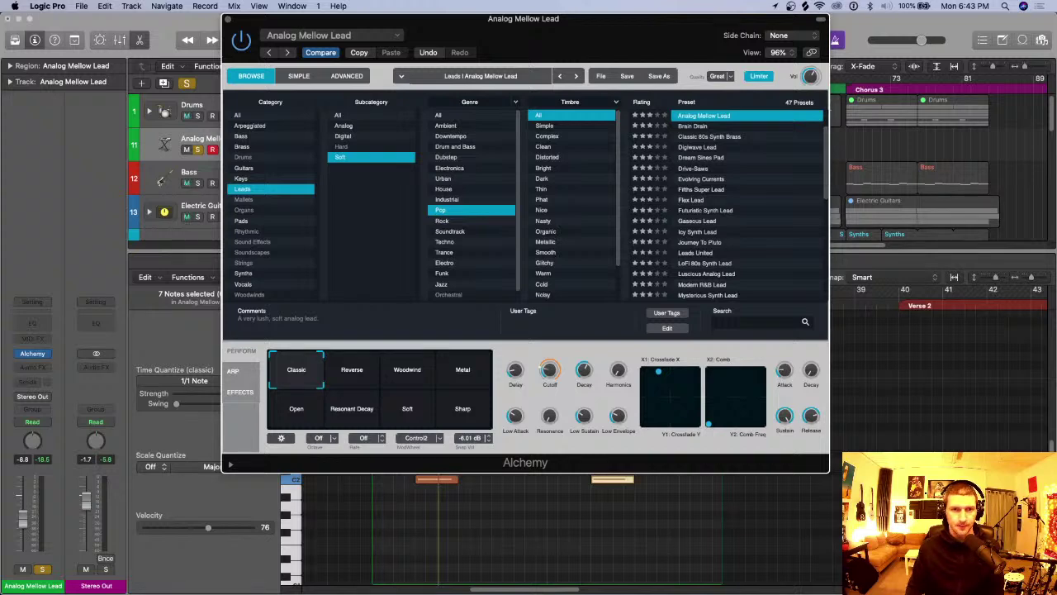
pyautogui.click(352, 370)
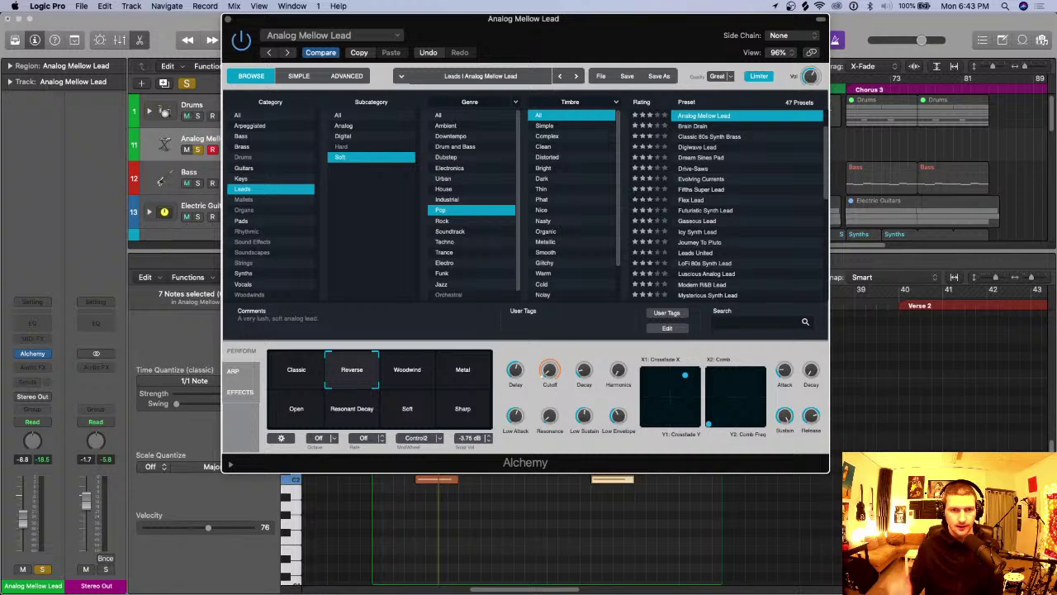
pyautogui.press('space')
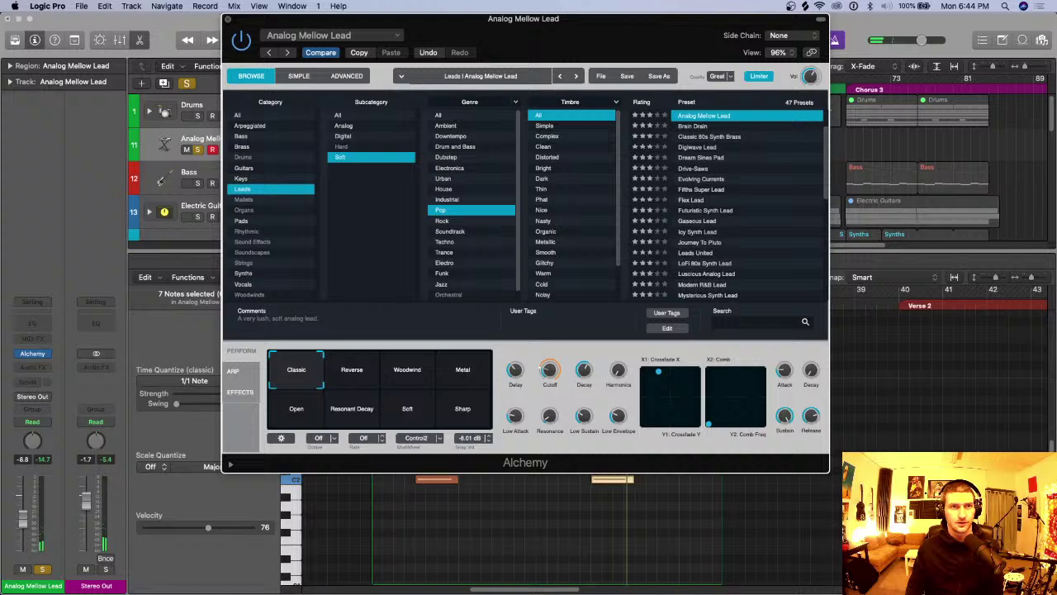
pyautogui.click(228, 19)
pyautogui.press('super+s')
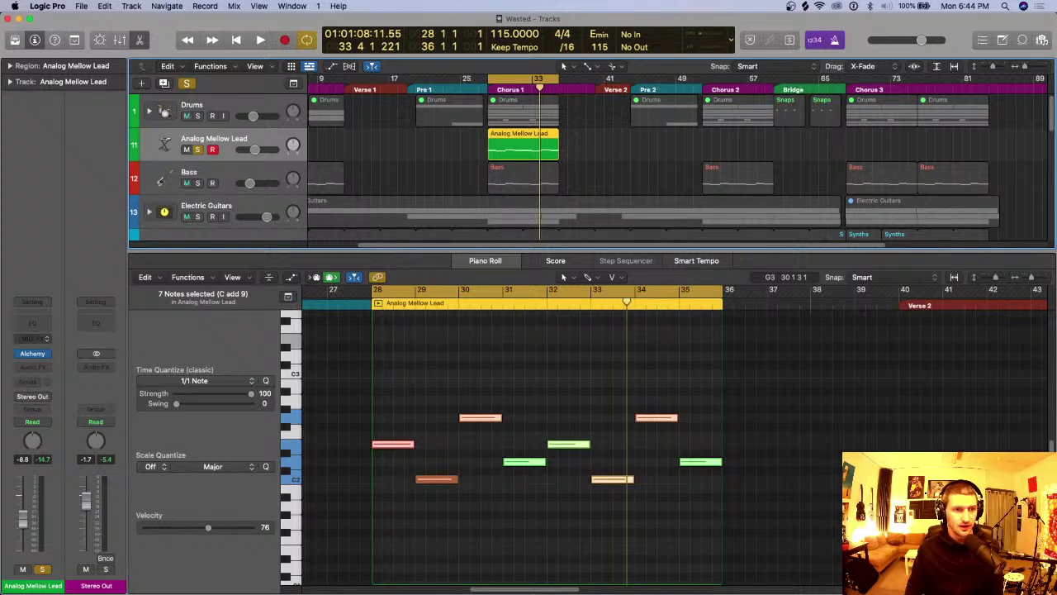
# Step: Insert the Arpeggiator MIDI effect on the Analog Mellow Lead track and switch its pattern to Grid
pyautogui.click(33, 338)
pyautogui.click(37, 354)
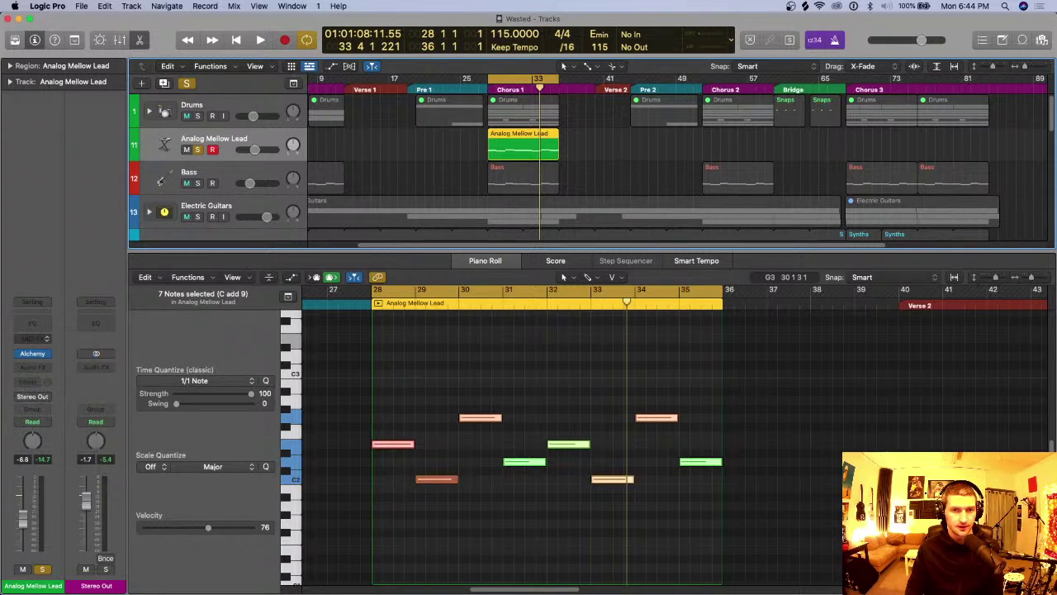
pyautogui.moveTo(537, 153); pyautogui.dragTo(507, 67)
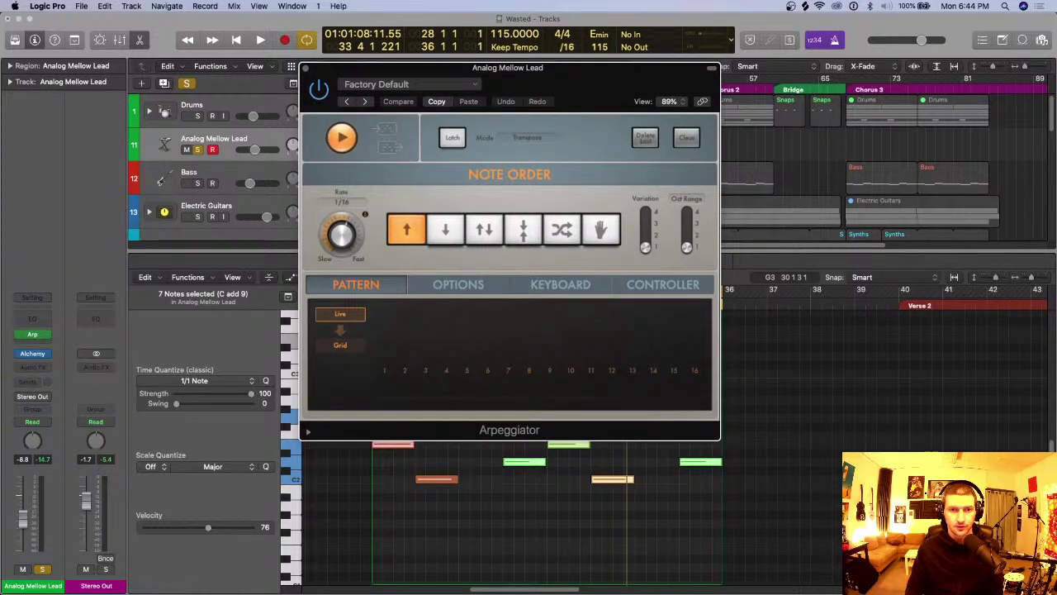
pyautogui.click(339, 346)
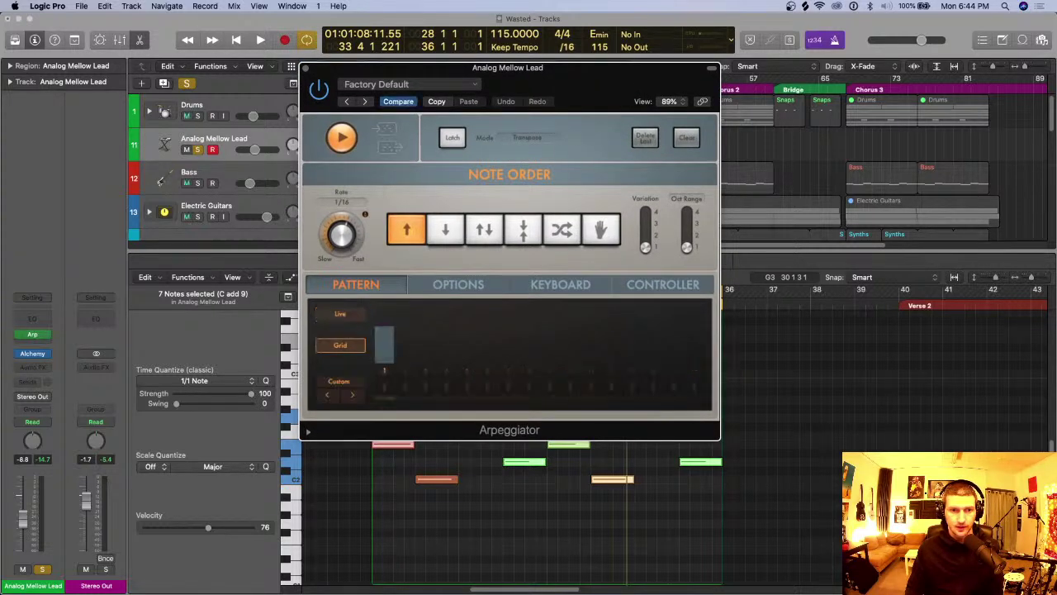
# Step: Toggle the first two steps of the Arpeggiator's grid pattern and set its rate to 1/4
pyautogui.click(384, 345)
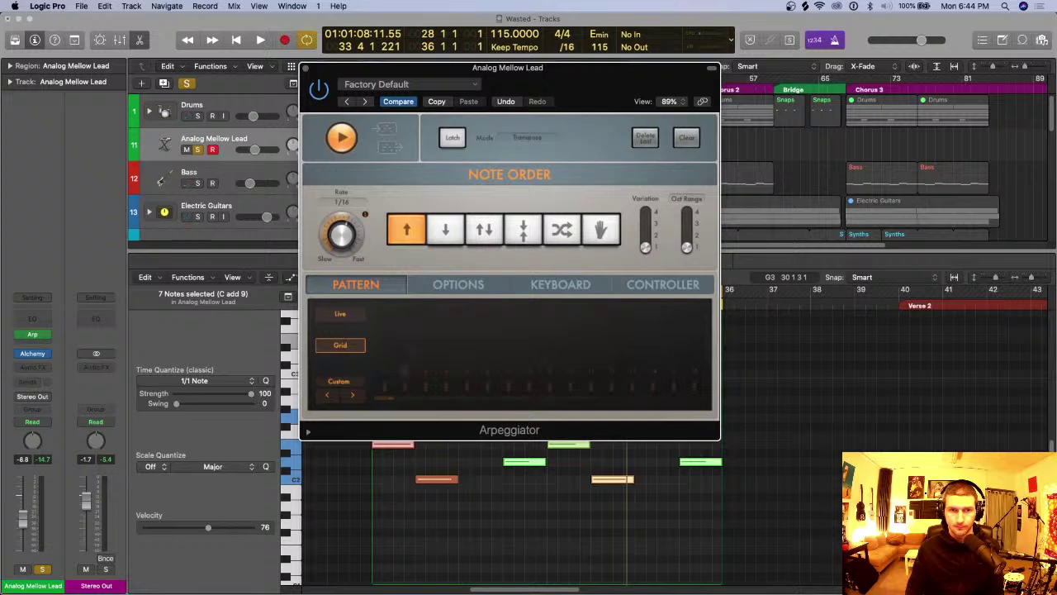
pyautogui.click(404, 346)
pyautogui.click(384, 345)
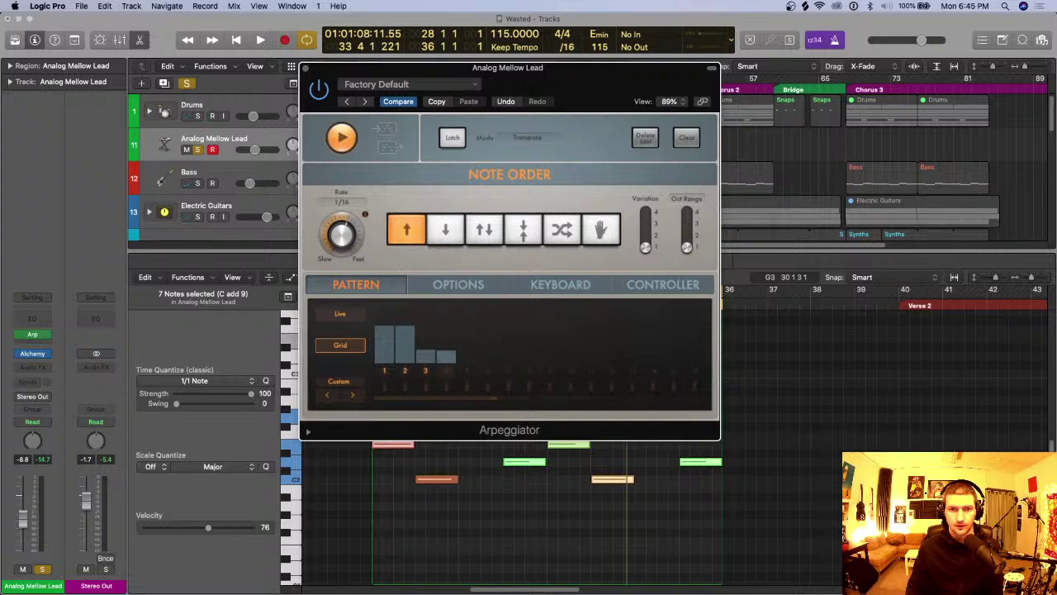
pyautogui.moveTo(344, 231)
pyautogui.mouseDown()
pyautogui.moveTo(344, 198)
pyautogui.moveTo(344, 246)
pyautogui.mouseUp()
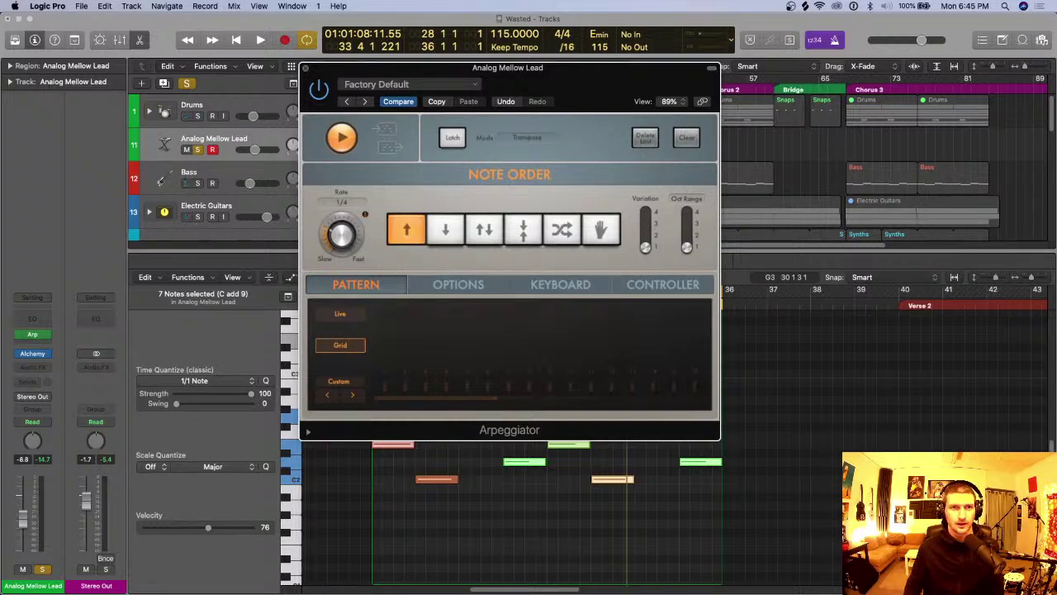
# Step: Close the Arpeggiator window and Piano Roll, duplicate the Analog Mellow Lead track, and bypass the Arpeggiator on both lead tracks
pyautogui.press('super+w')
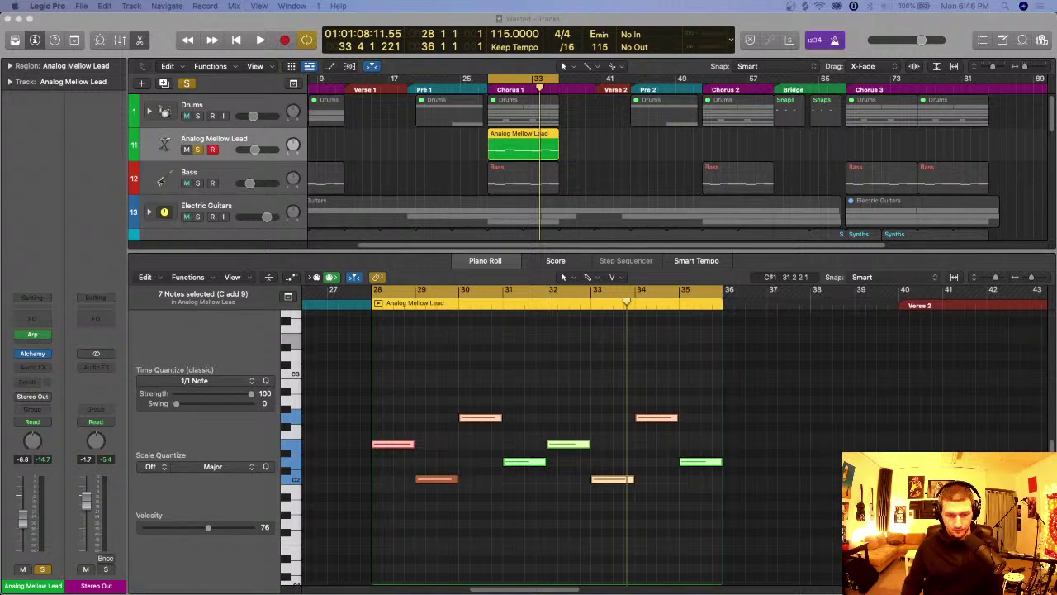
pyautogui.press('super+Tab')
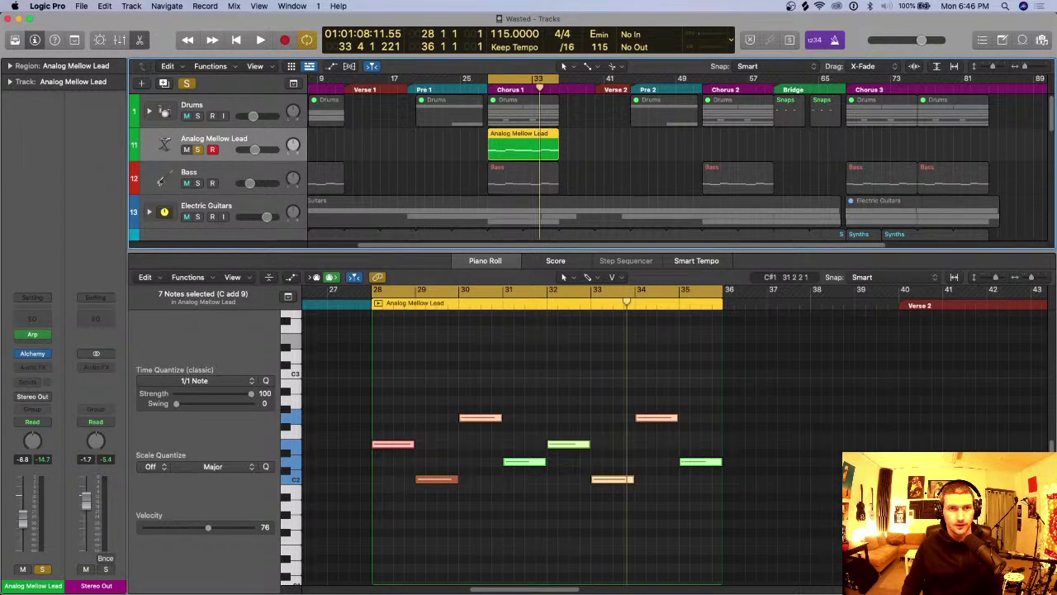
pyautogui.press('p')
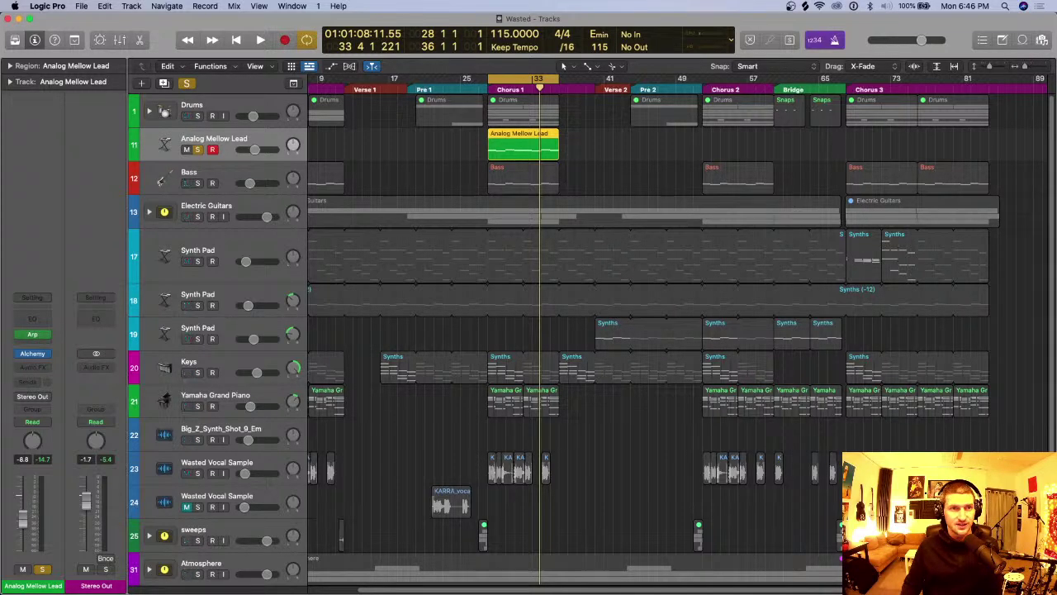
pyautogui.press('super+d')
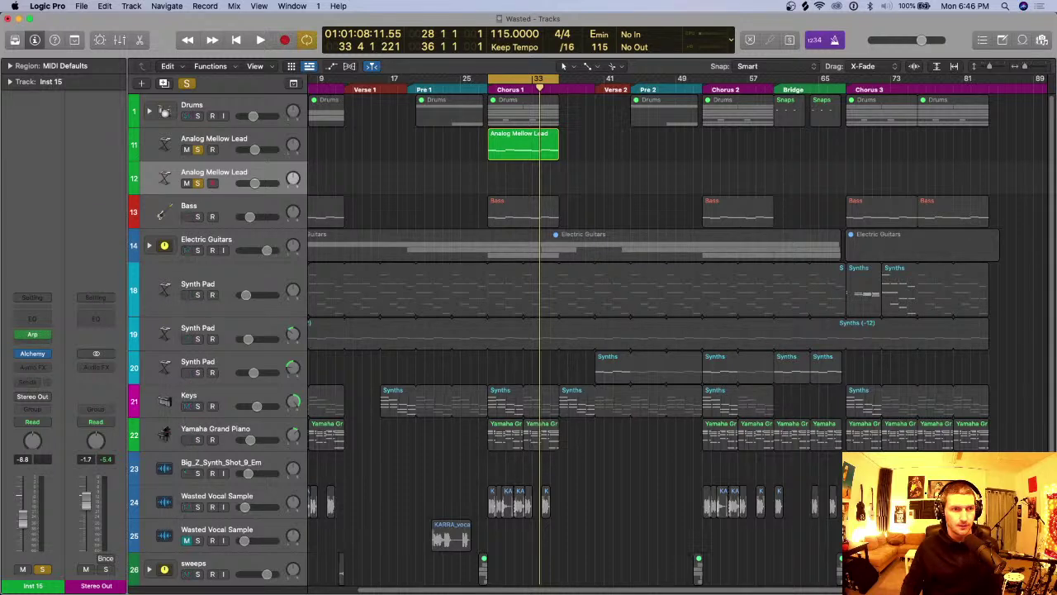
pyautogui.click(32, 334)
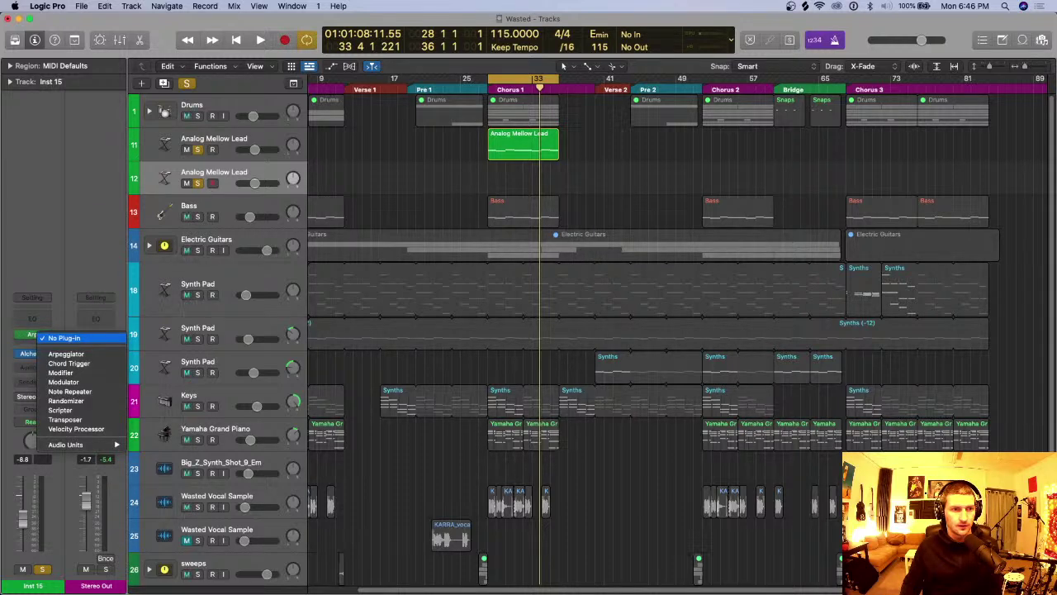
pyautogui.click(64, 338)
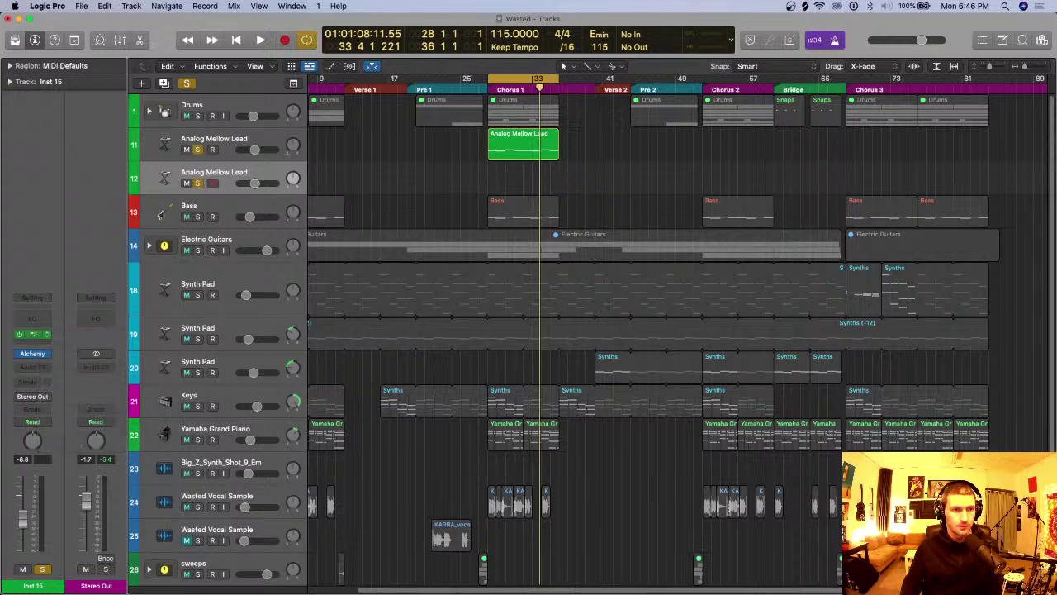
pyautogui.click(536, 134)
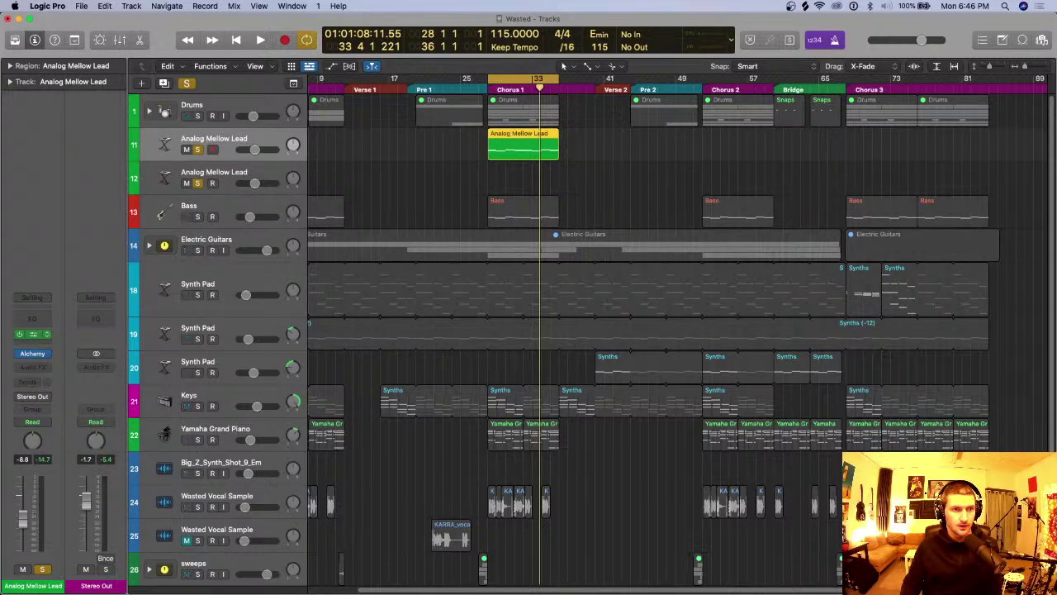
pyautogui.click(232, 174)
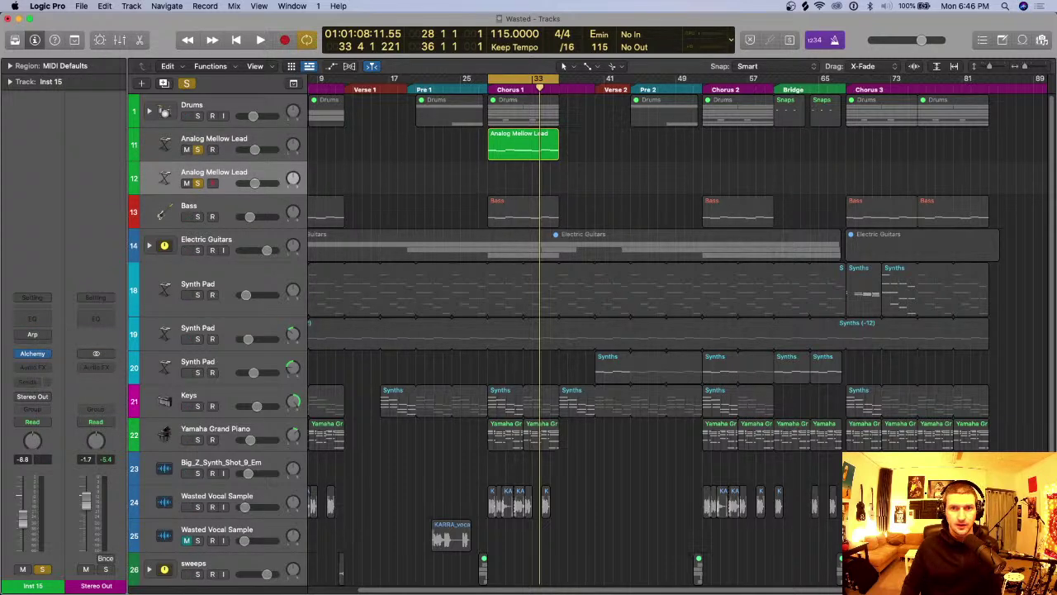
# Step: Copy the Chorus 1 lead region to the duplicate Analog Mellow Lead track and transpose the copy to +12
pyautogui.moveTo(523, 145); pyautogui.dragTo(516, 177)
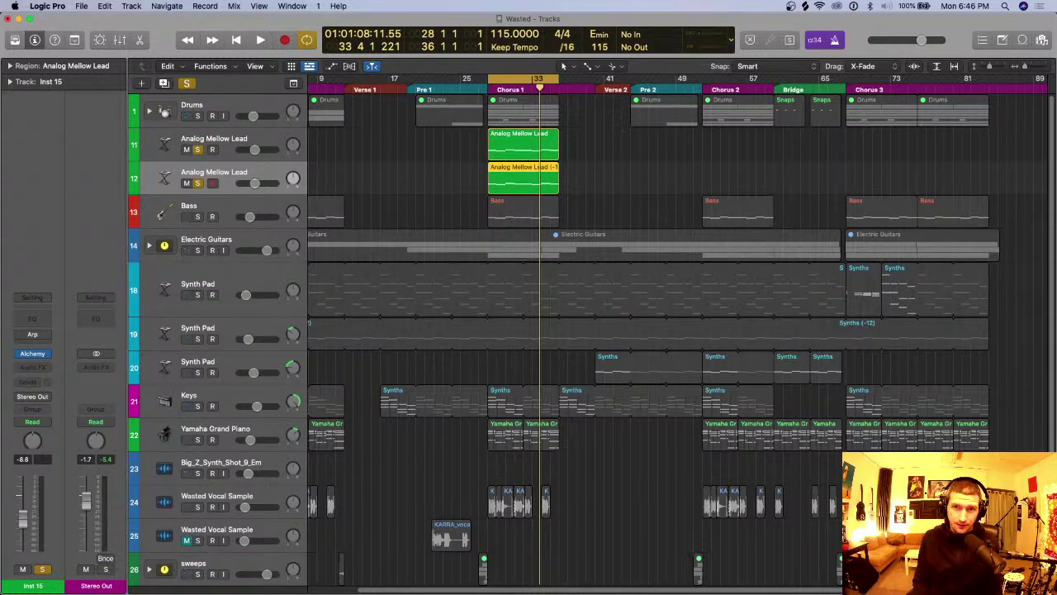
pyautogui.press('super+Right')
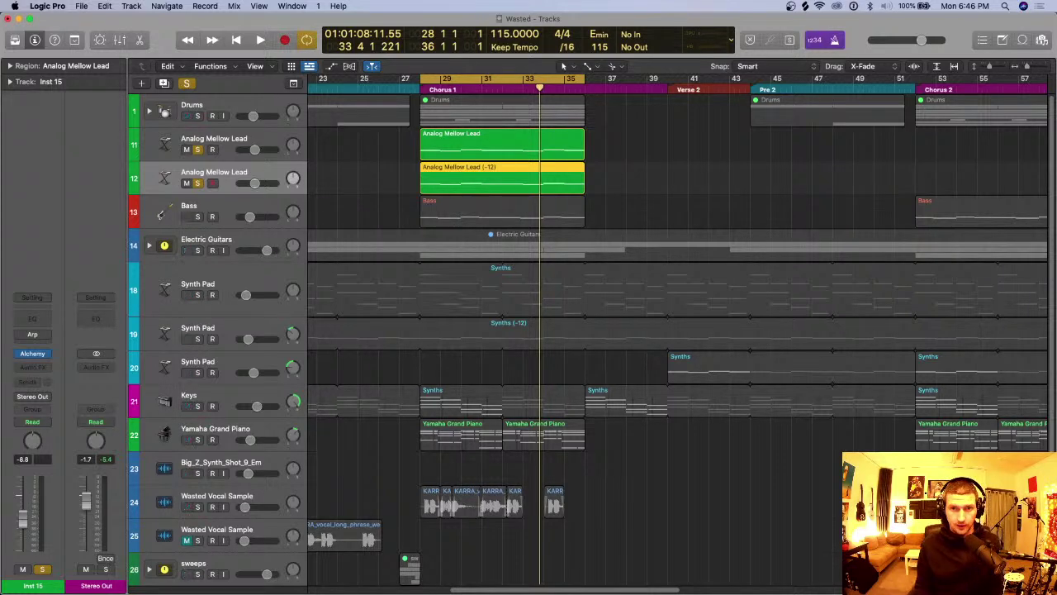
pyautogui.hotkey('alt', 'shift', 'Down')
pyautogui.hotkey('alt', 'shift', 'Up')
pyautogui.hotkey('alt', 'shift', 'Up')
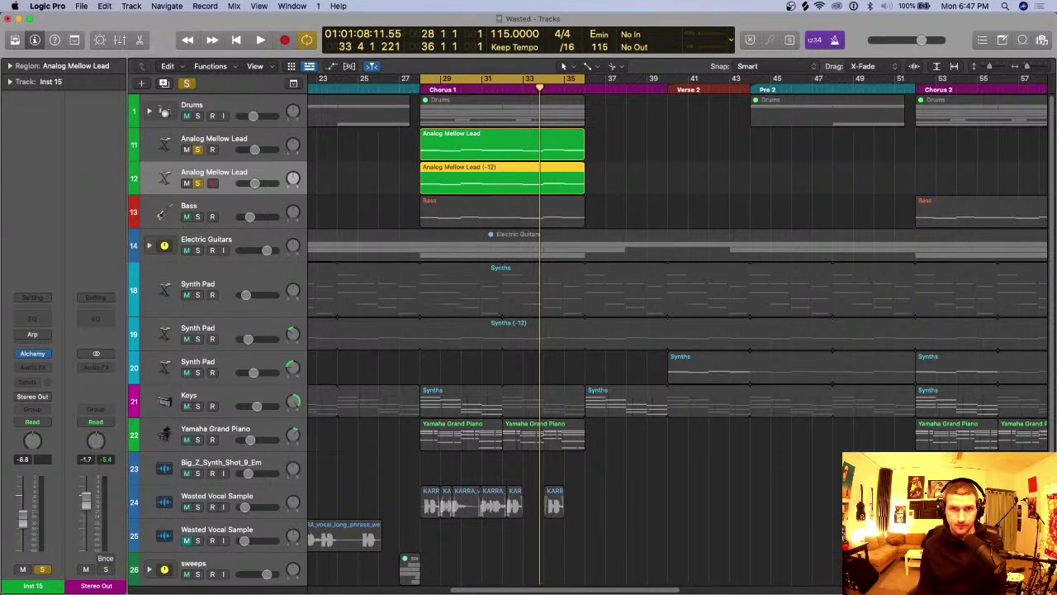
pyautogui.hotkey('alt', 'shift', 'Up')
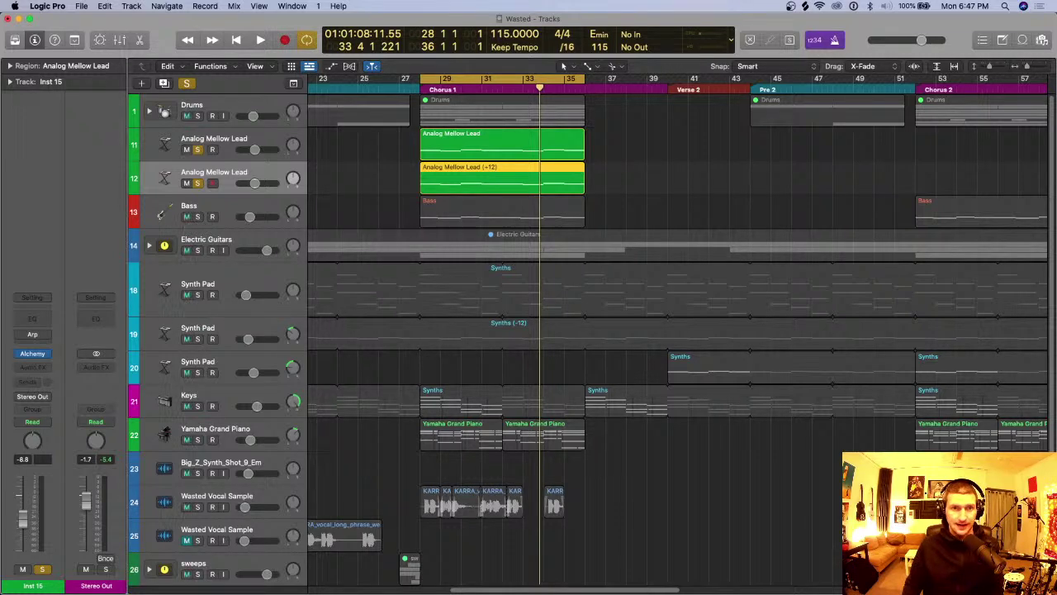
pyautogui.press('Up')
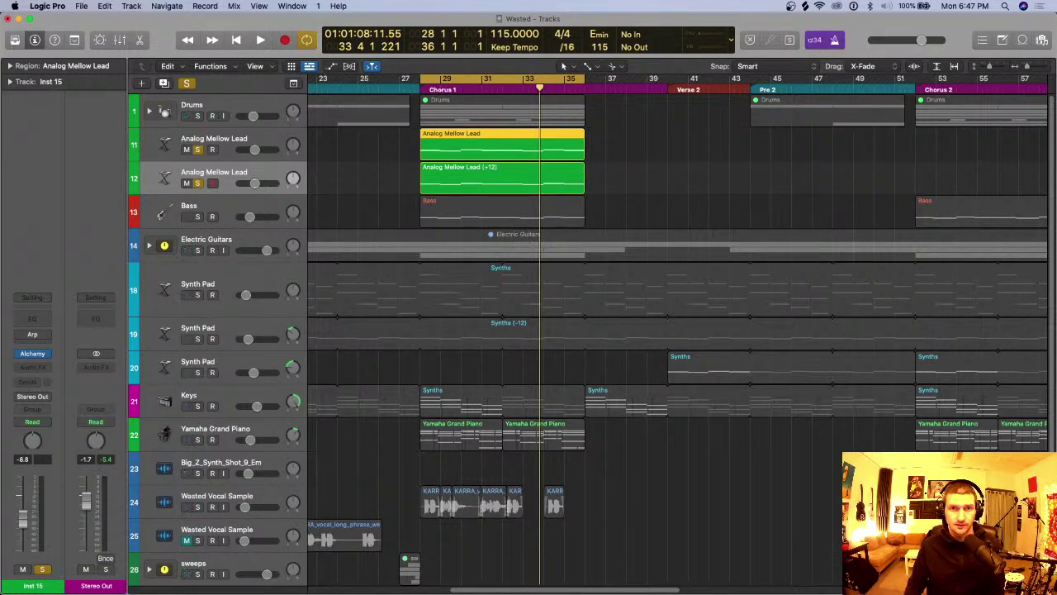
# Step: While playing Chorus 1, pan the duplicate lead track to +36 and the original lead track to -38
pyautogui.press('space')
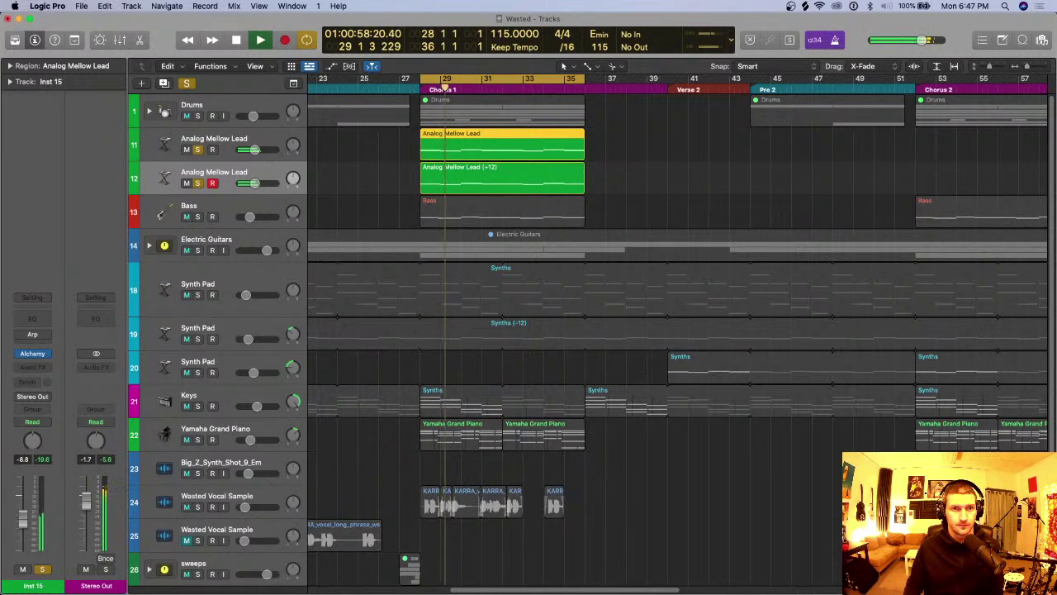
pyautogui.moveTo(293, 179)
pyautogui.mouseDown()
pyautogui.moveTo(293, 155)
pyautogui.moveTo(293, 175)
pyautogui.mouseUp()
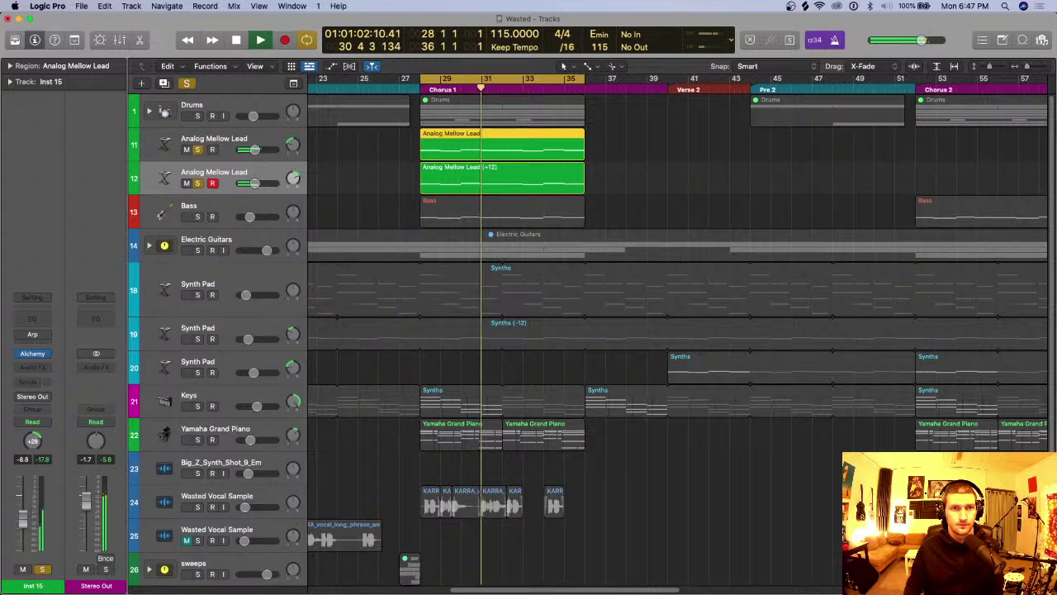
pyautogui.moveTo(294, 179); pyautogui.dragTo(293, 150)
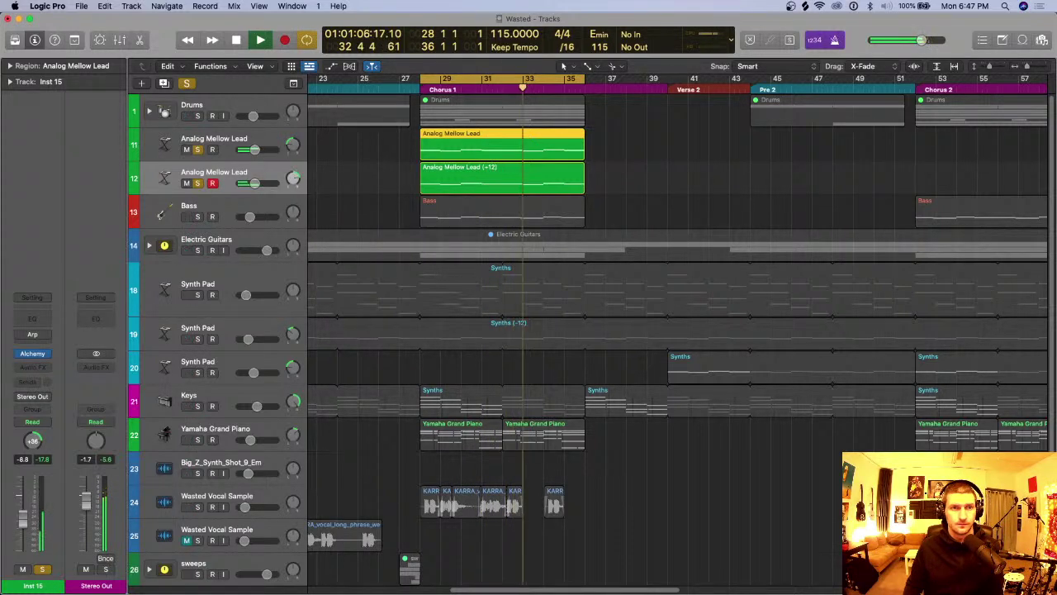
pyautogui.press('space')
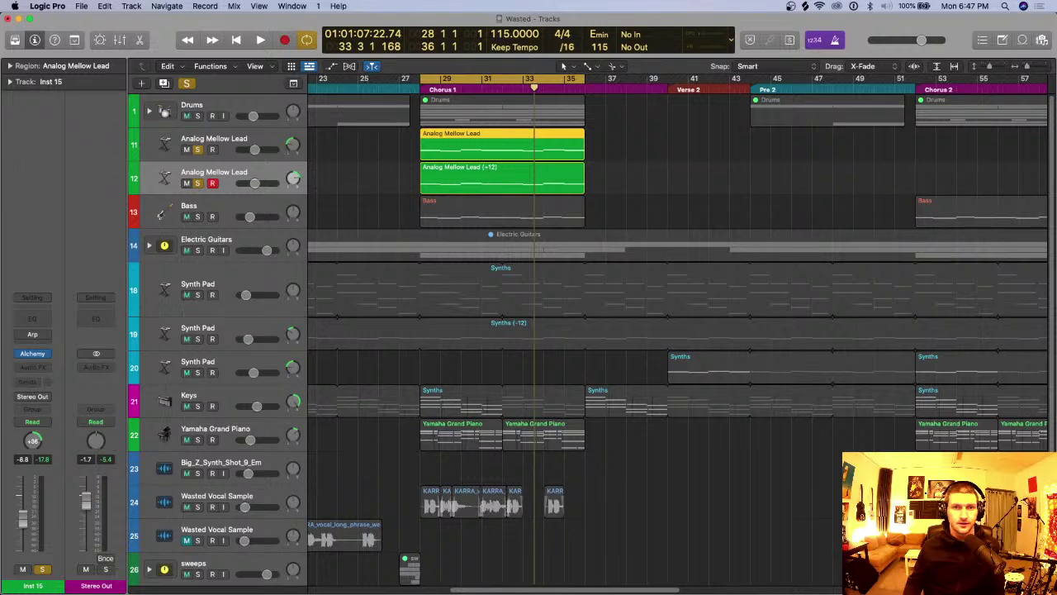
pyautogui.press('super+Down')
pyautogui.press('super+Down')
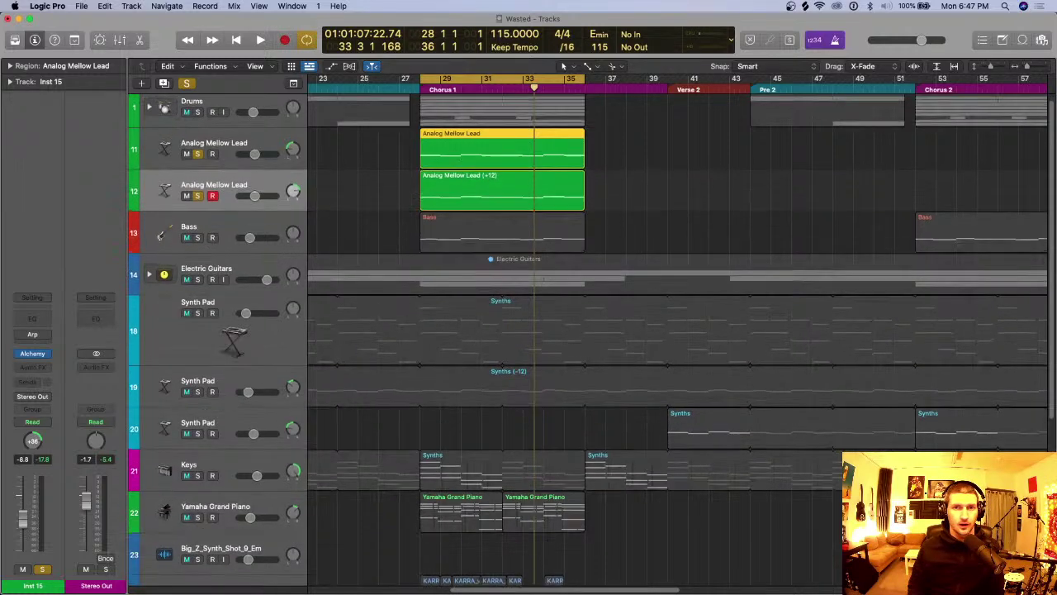
pyautogui.scroll(1, 678, 338)
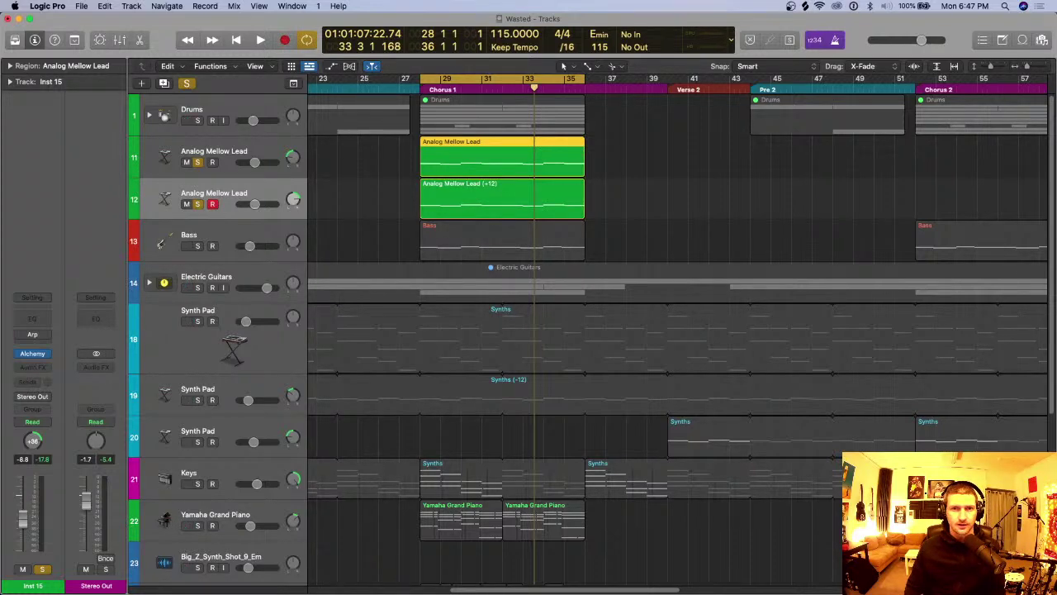
pyautogui.click(501, 198)
pyautogui.click(501, 156)
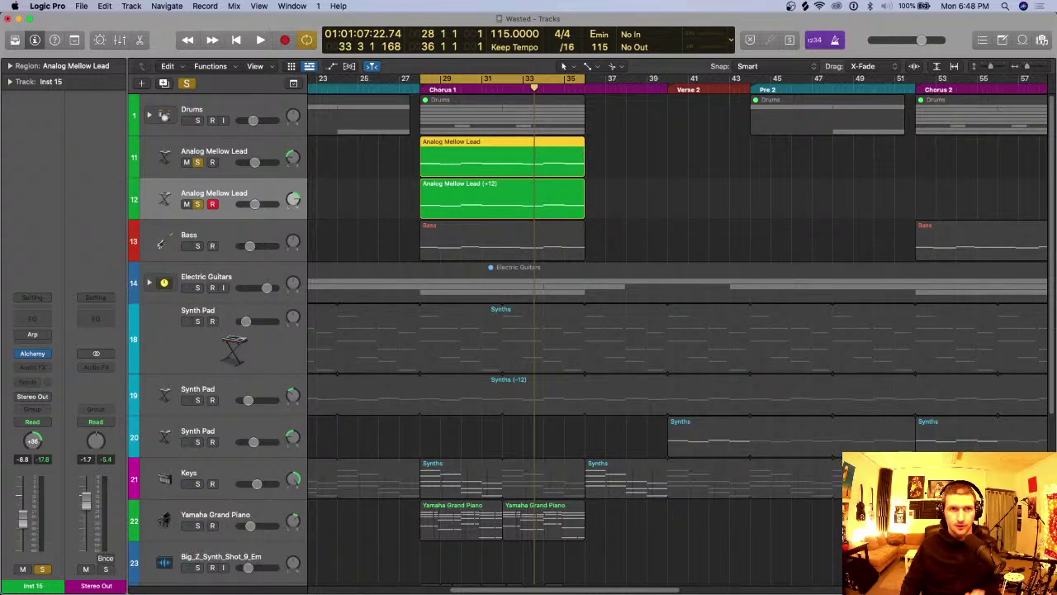
# Step: Delete the duplicate Analog Mellow Lead track together with its region
pyautogui.press('Up')
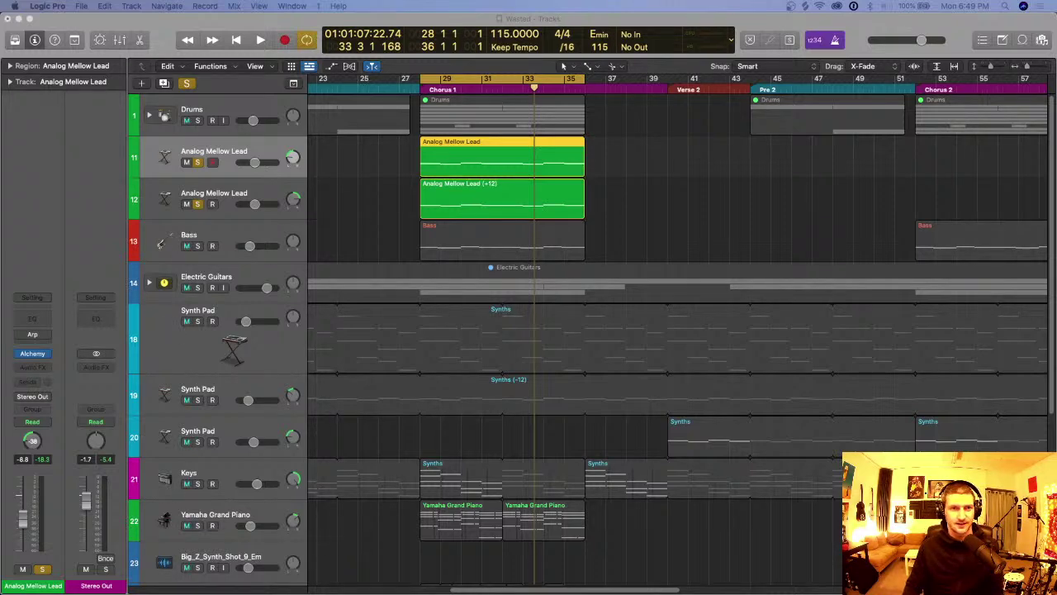
pyautogui.press('Down')
pyautogui.press('super+BackSpace')
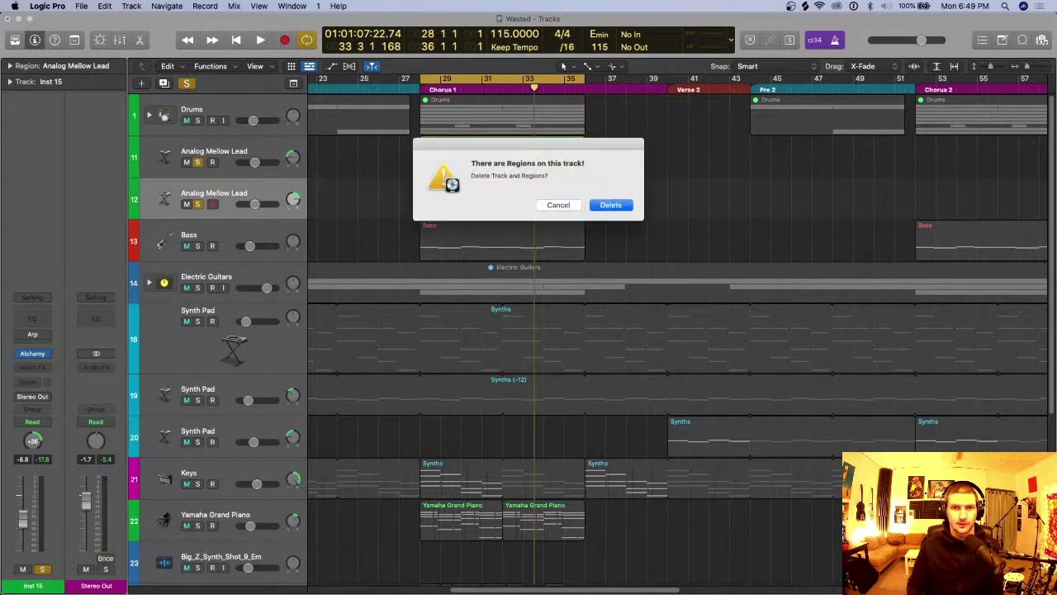
pyautogui.press('Return')
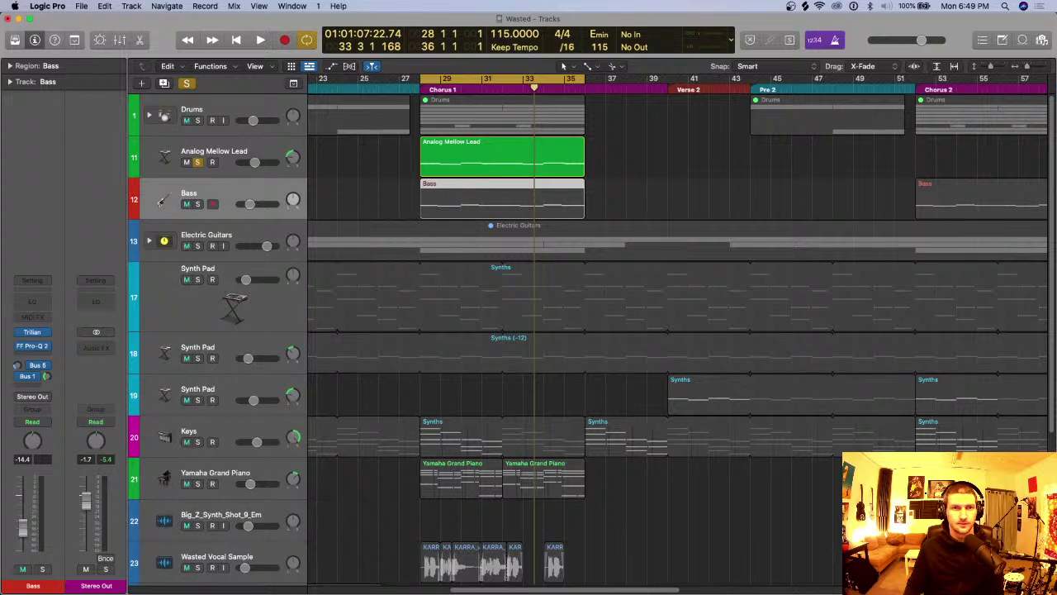
# Step: Solo the Bass track in place of Analog Mellow Lead and listen to the start of Chorus 1
pyautogui.press('super+Left')
pyautogui.press('super+Left')
pyautogui.press('super+Left')
pyautogui.press('s')
pyautogui.click(197, 162)
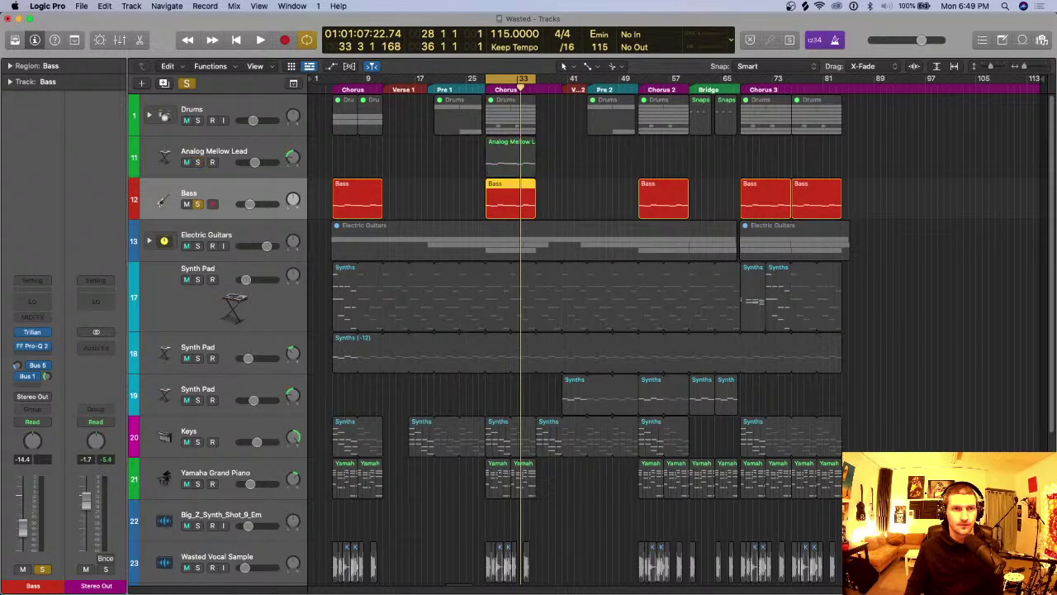
pyautogui.press('space')
pyautogui.press('super+Right')
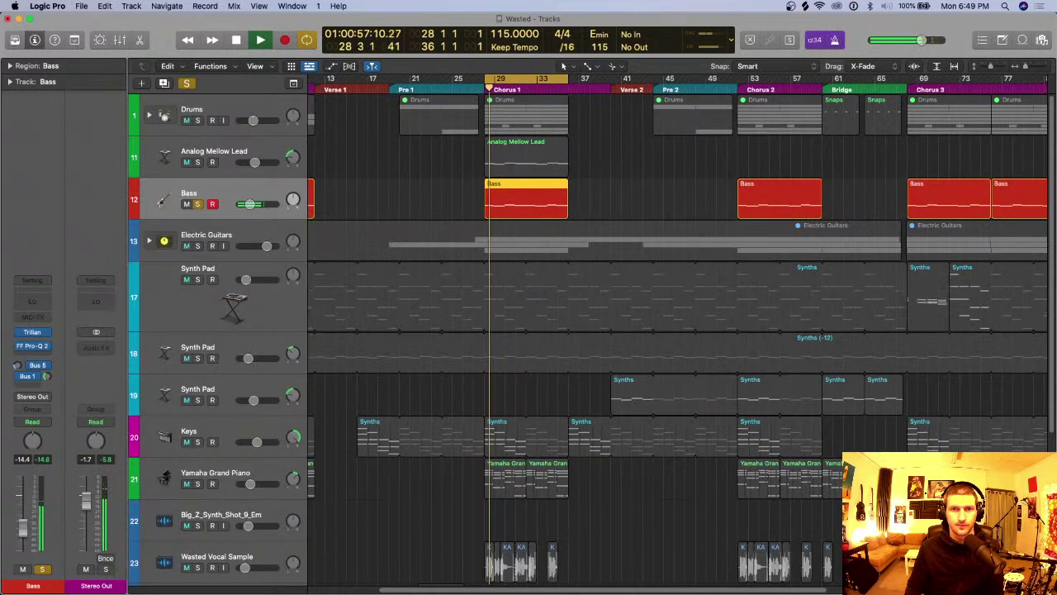
pyautogui.press('space')
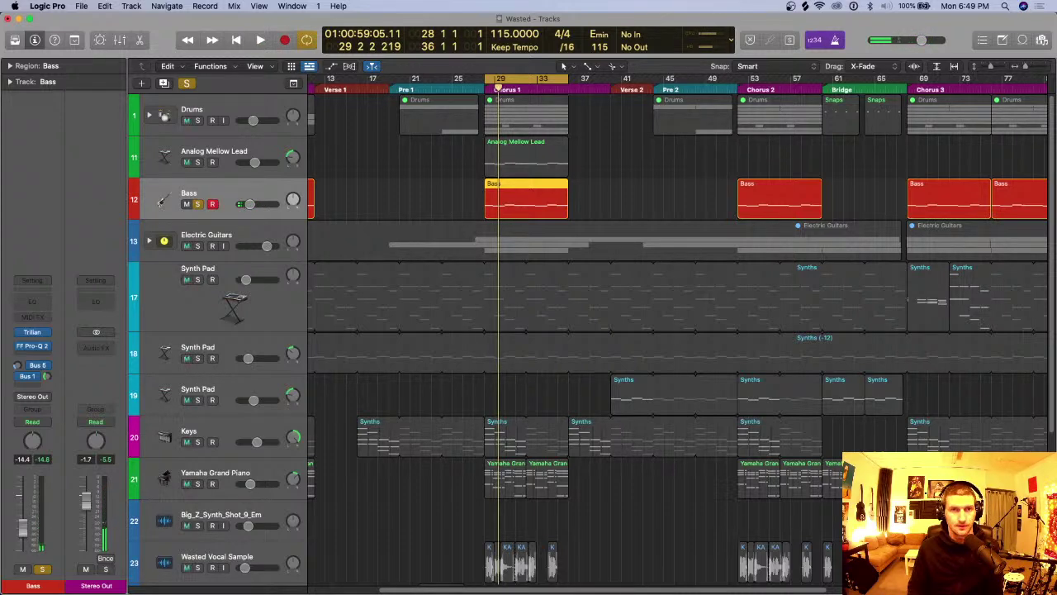
# Step: Save the project and take the Bass track out of solo
pyautogui.press('super+s')
pyautogui.hotkey('ctrl', 's')
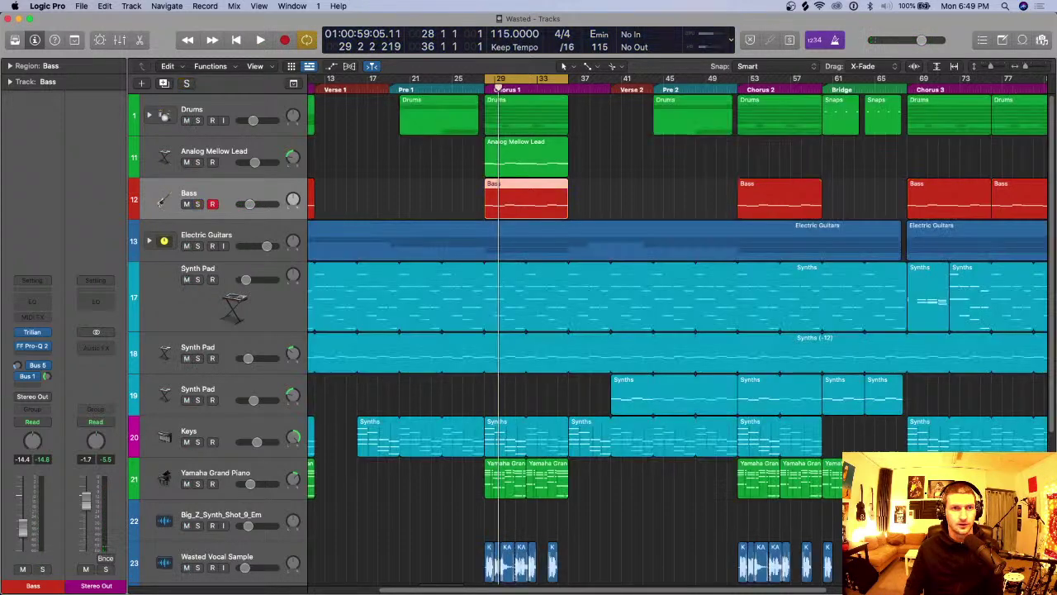
pyautogui.press('super+Left')
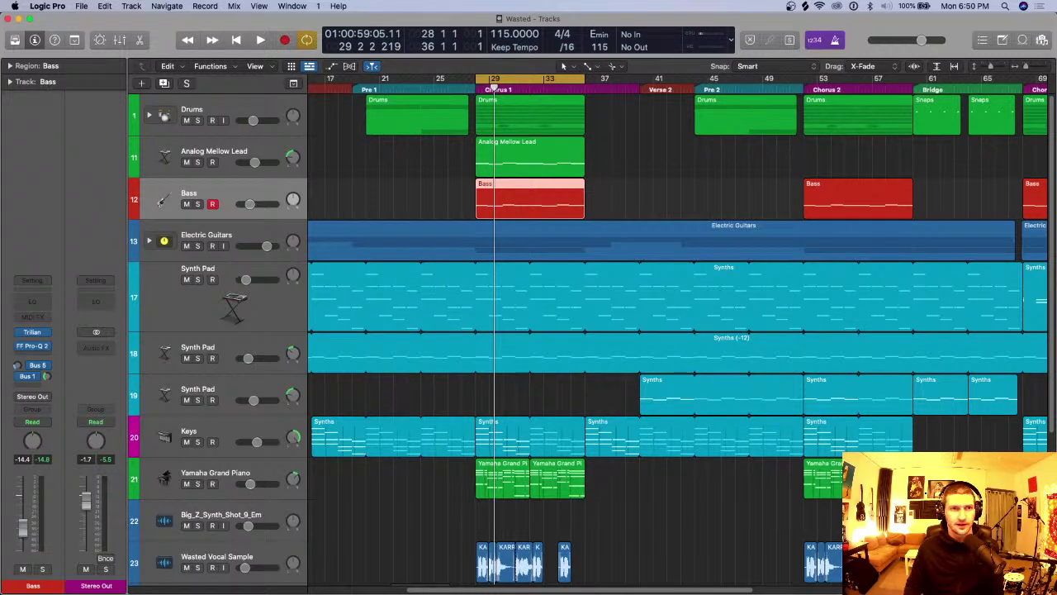
# Step: Expand the Drums stack at Chorus 1, try soloing the Shaker, and leave only the Hats track soloed
pyautogui.press('z')
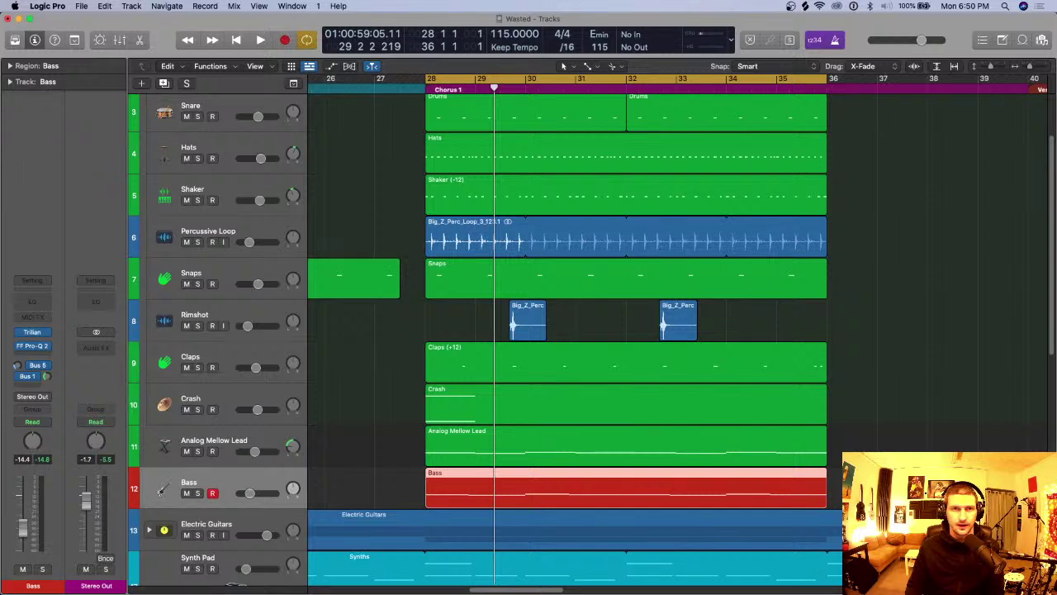
pyautogui.click(197, 158)
pyautogui.click(223, 147)
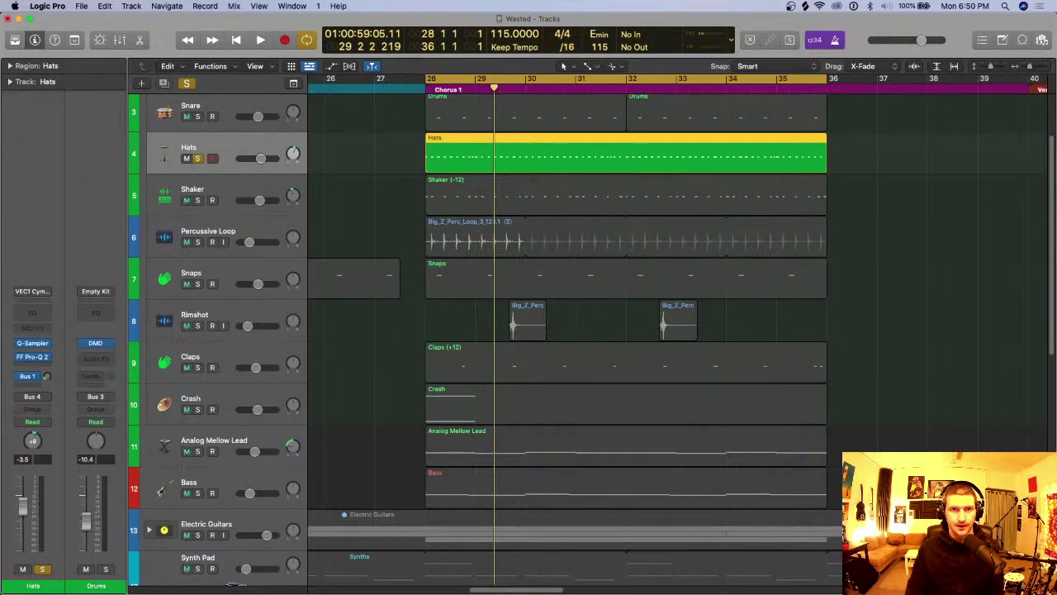
pyautogui.click(197, 200)
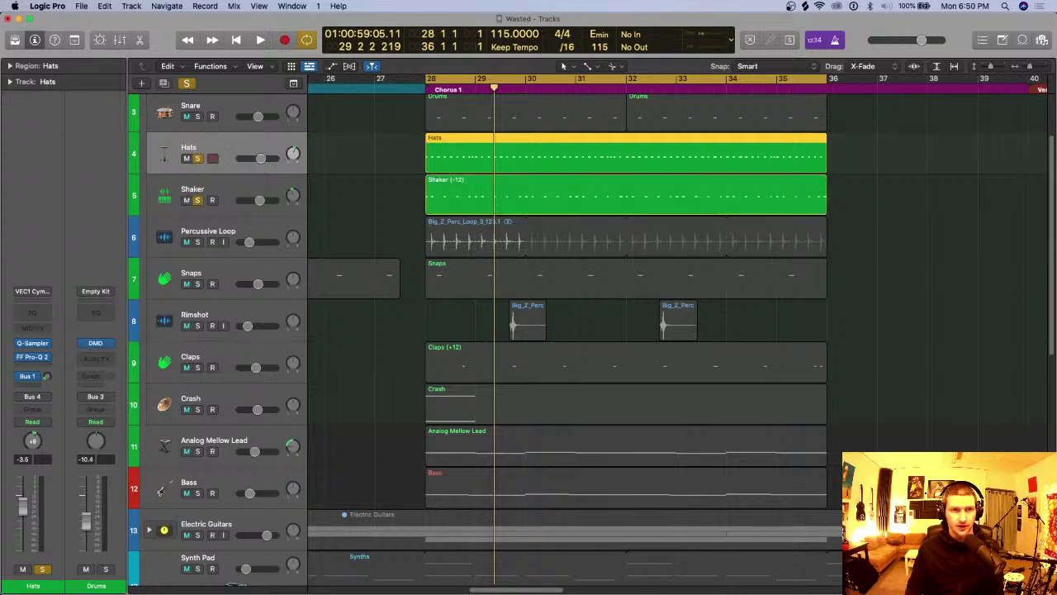
pyautogui.click(198, 157)
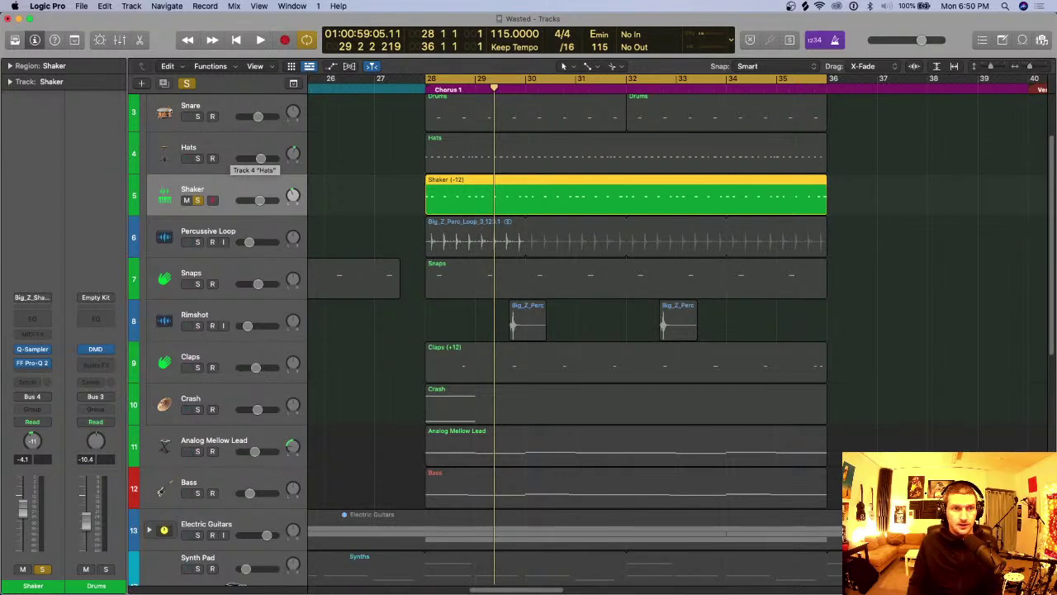
pyautogui.press('s')
pyautogui.press('Up')
pyautogui.press('s')
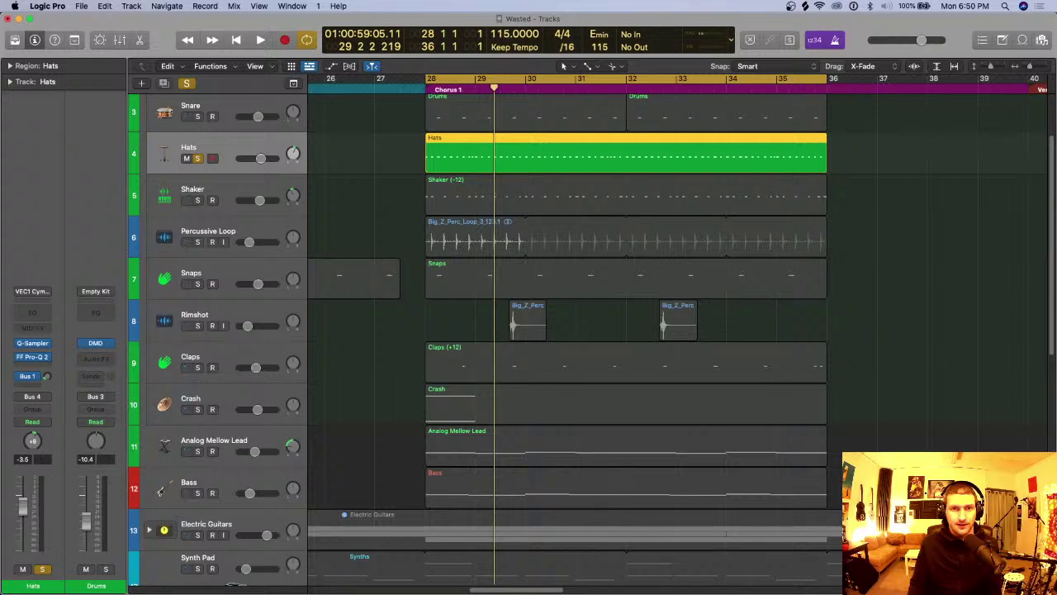
# Step: Play the soloed Hats part in Chorus 1 and open its region in the Piano Roll to examine the notes
pyautogui.press('space')
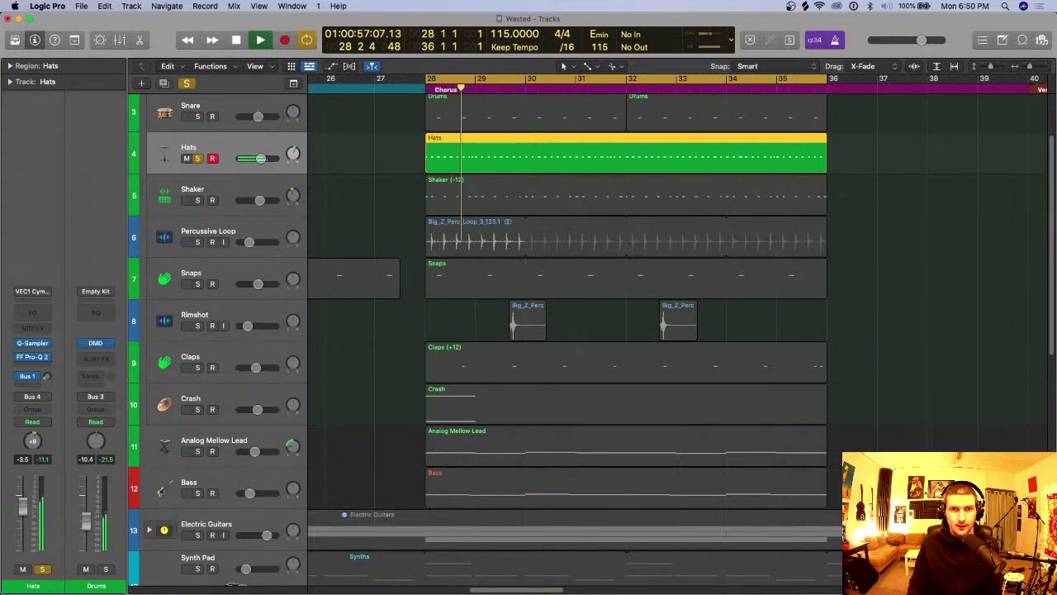
pyautogui.press('p')
pyautogui.scroll(5, 421, 438)
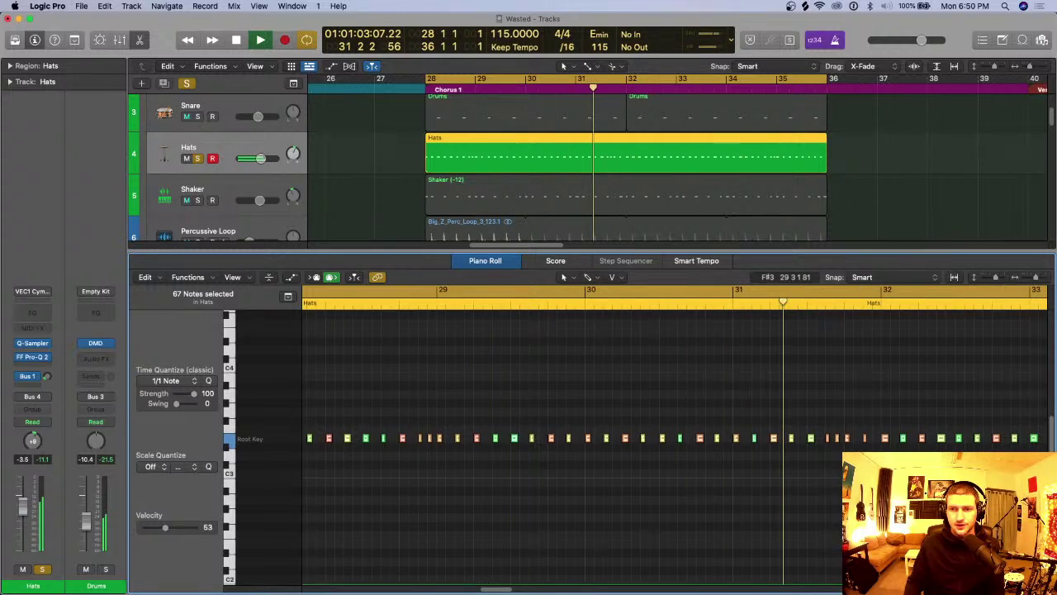
# Step: Solo the Shaker track in place of Hats and listen to its part in Chorus 1
pyautogui.press('space')
pyautogui.click(197, 200)
pyautogui.click(197, 158)
pyautogui.press('space')
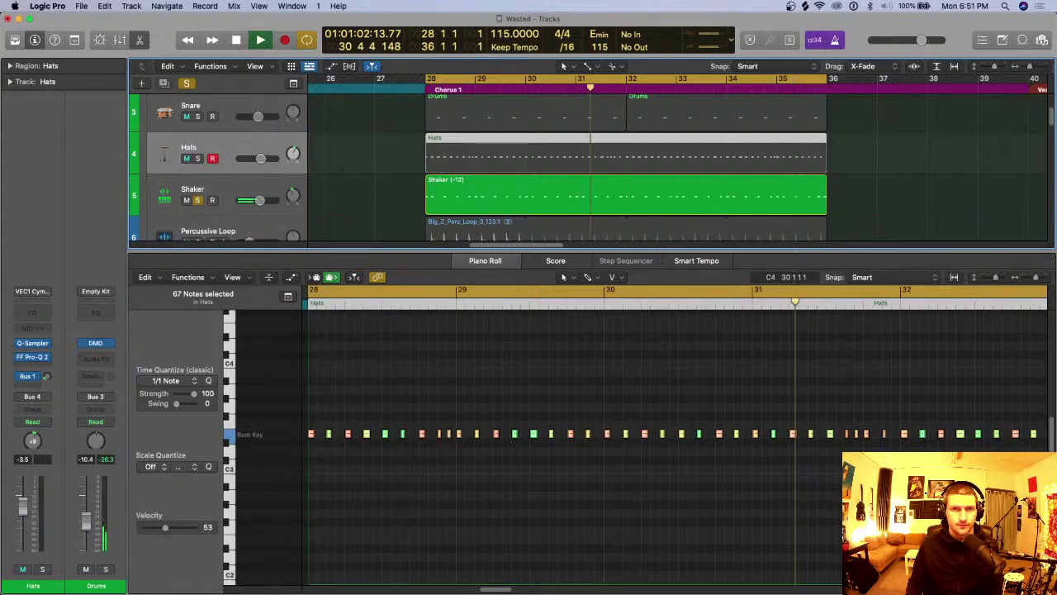
pyautogui.press('space')
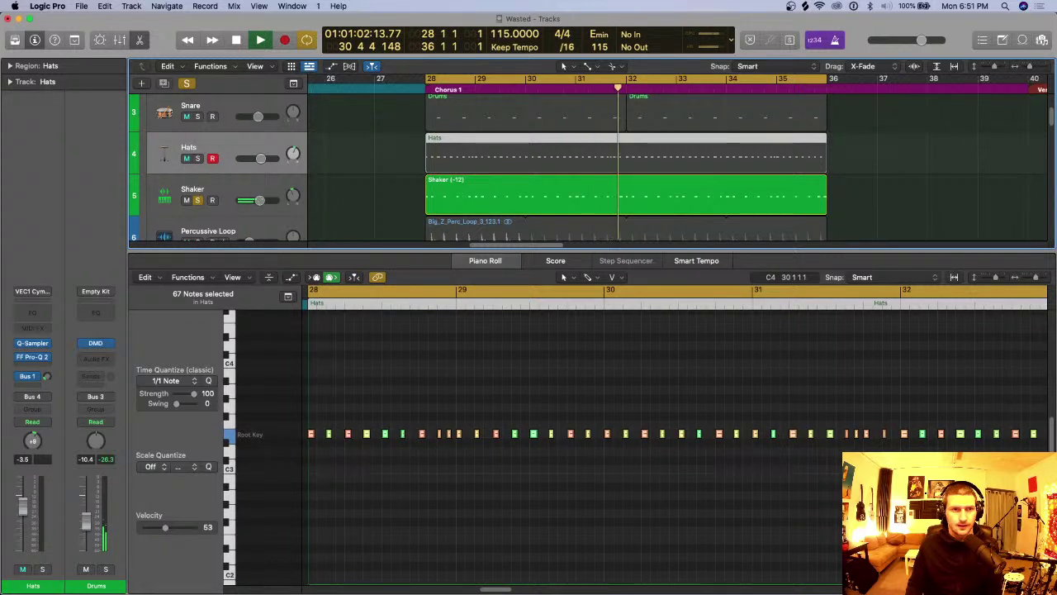
# Step: Solo the Percussive Loop in place of the Shaker and view its Chorus 1 region's waveform in the editor while it plays
pyautogui.press('f')
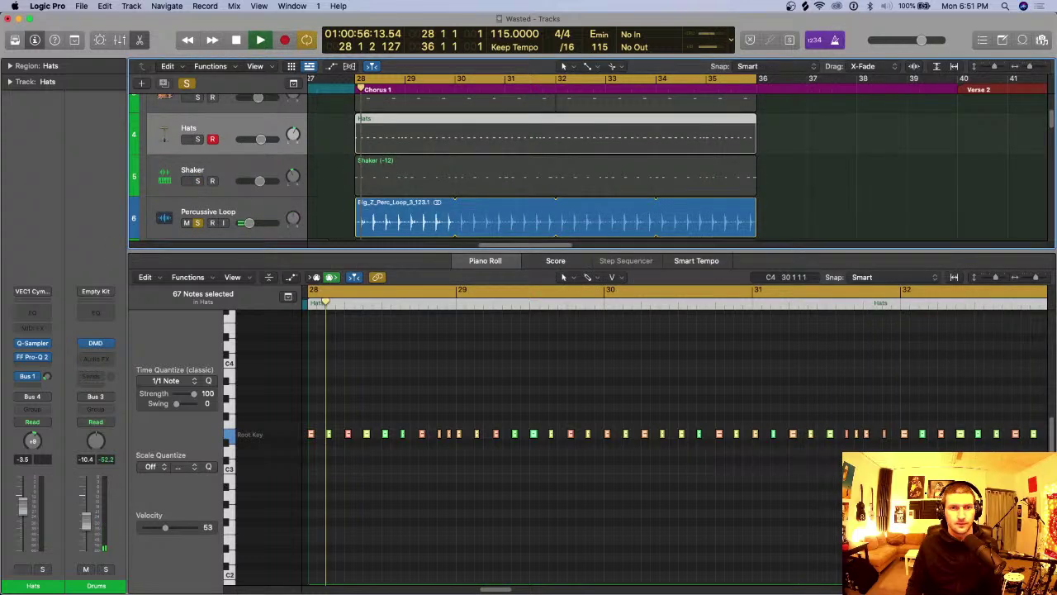
pyautogui.click(405, 217)
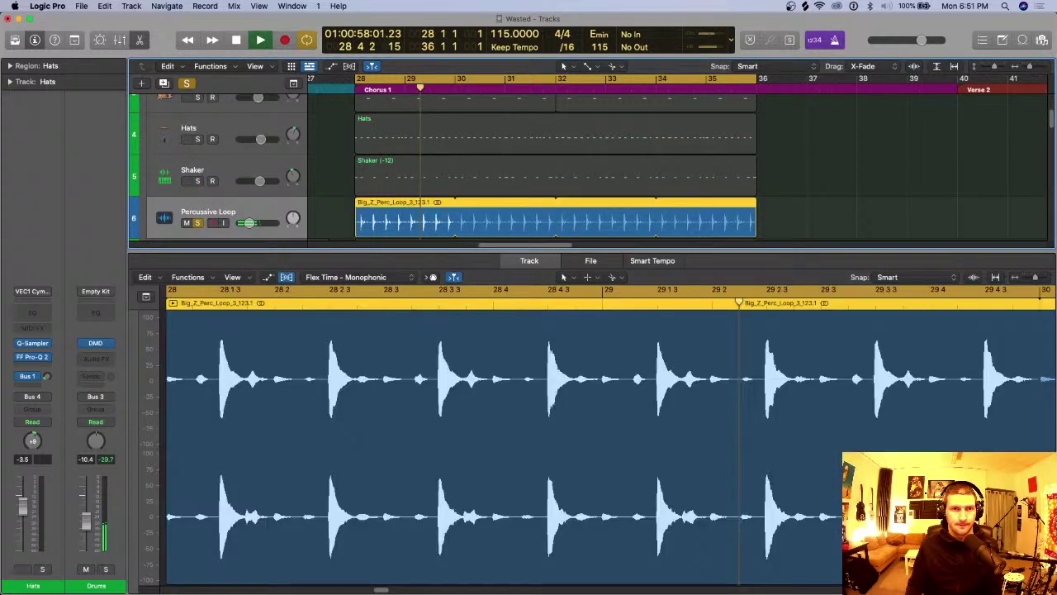
pyautogui.scroll(-3, 555, 165)
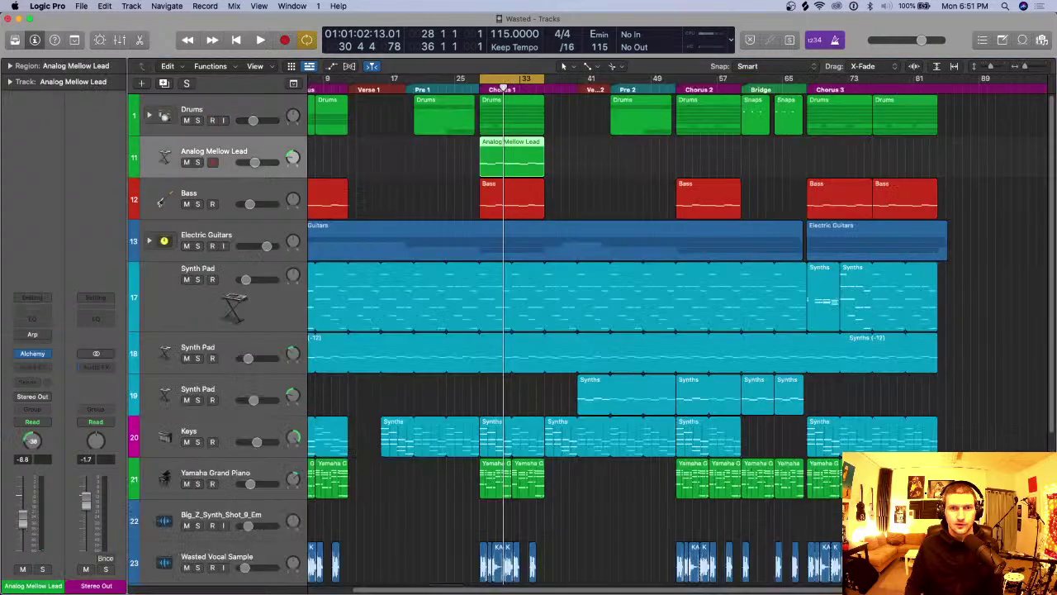
# Step: Expand the Electric Guitars stack, then solo the Yamaha Grand Piano track and play its Chorus 1 part
pyautogui.click(148, 240)
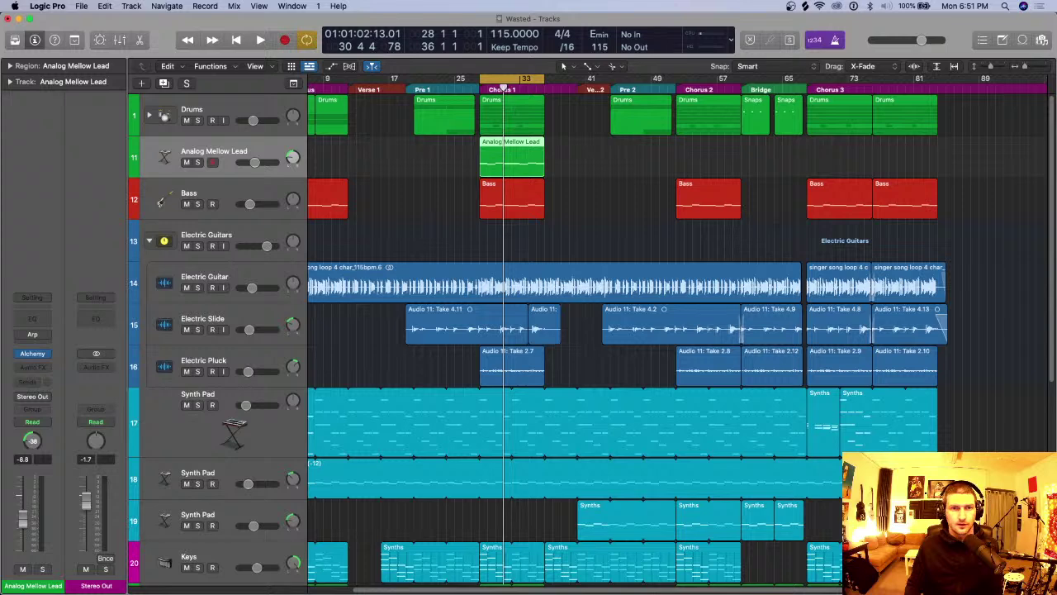
pyautogui.scroll(-5, 628, 339)
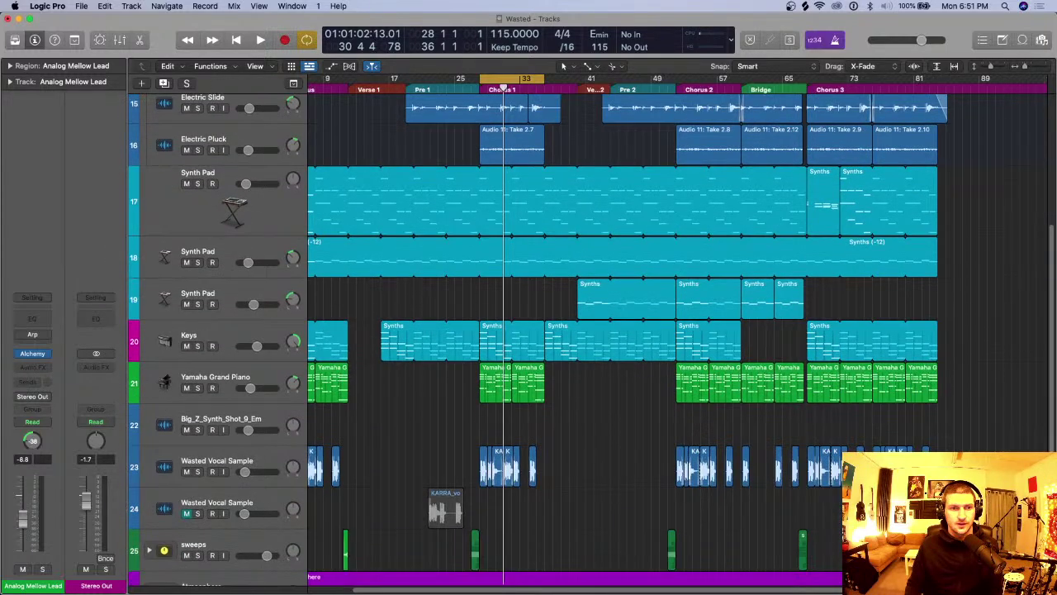
pyautogui.click(197, 389)
pyautogui.scroll(1, 628, 338)
pyautogui.press('super+Right')
pyautogui.press('super+Right')
pyautogui.press('super+Right')
pyautogui.press('super+Right')
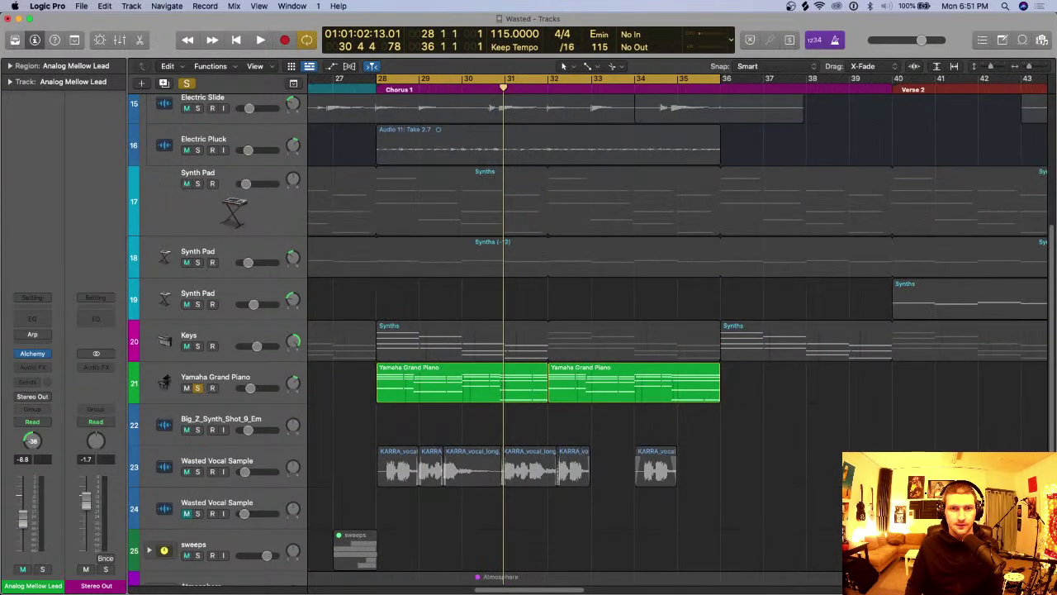
pyautogui.press('space')
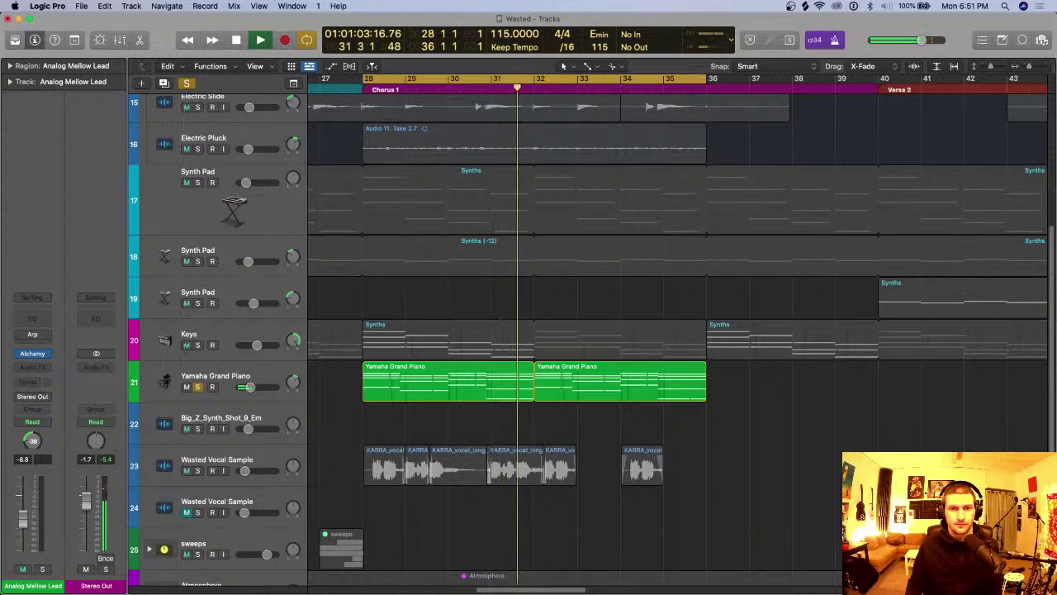
pyautogui.press('space')
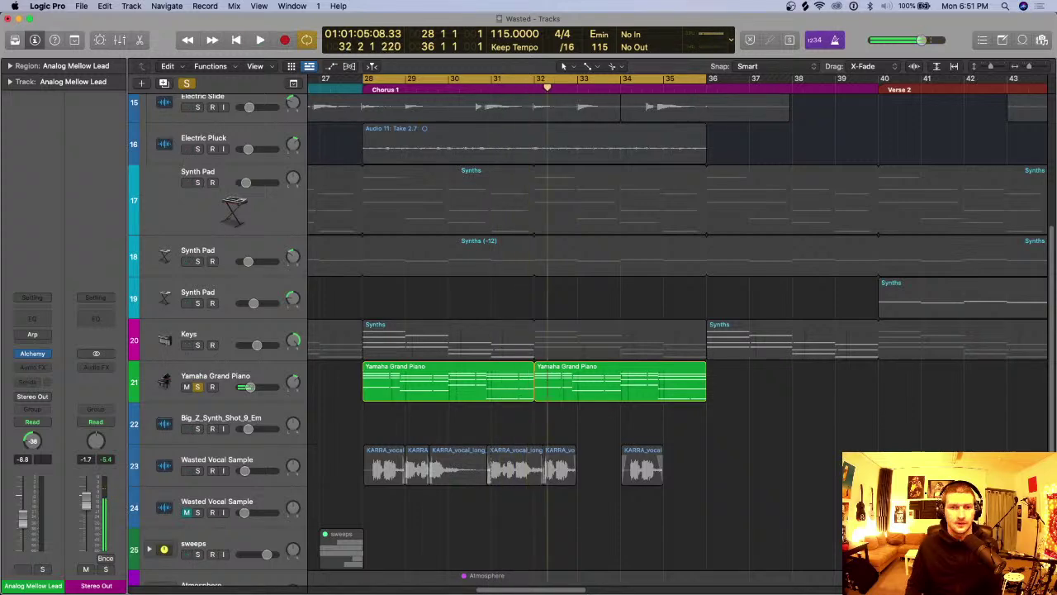
# Step: Save the project with the Yamaha Grand Piano track selected and open its first Chorus 1 region in the Piano Roll
pyautogui.click(215, 376)
pyautogui.press('super+s')
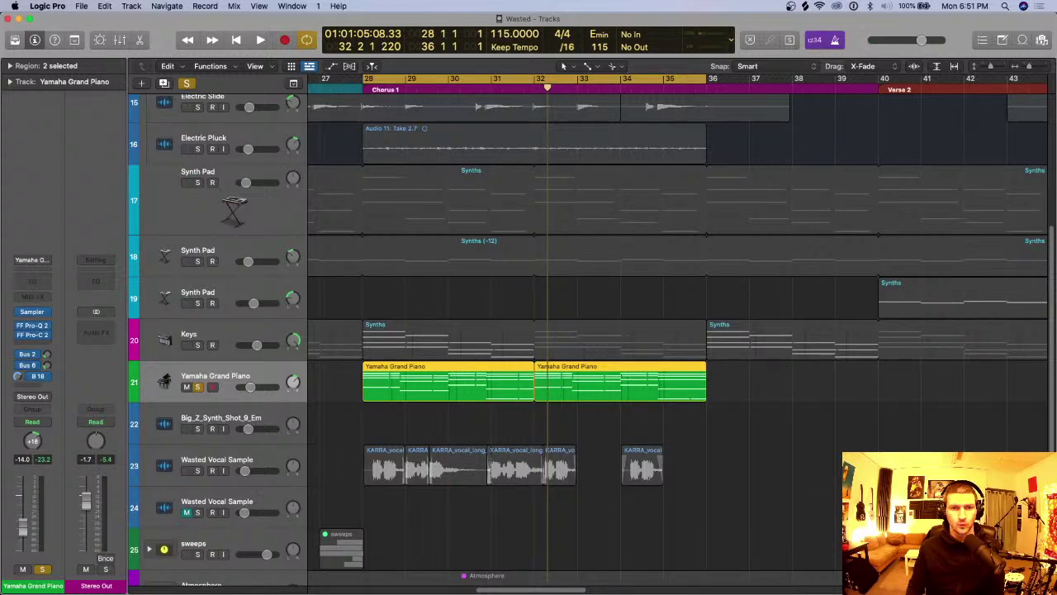
pyautogui.doubleClick(376, 392)
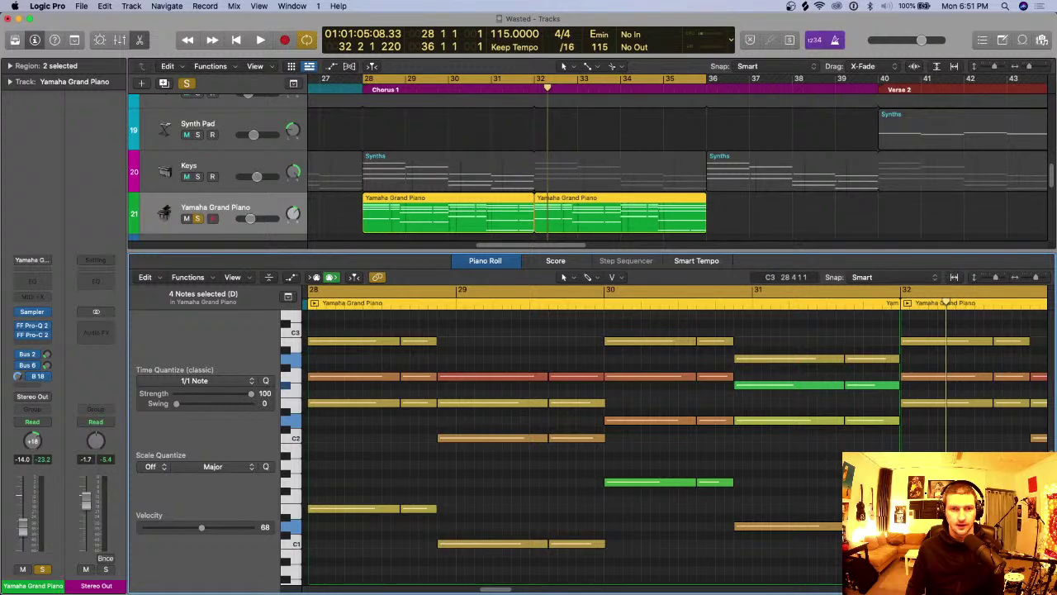
# Step: Try deleting the repeated chord in bar 28 and extending the first piano chord to fill the gap, and play the result
pyautogui.moveTo(310, 324); pyautogui.dragTo(402, 517)
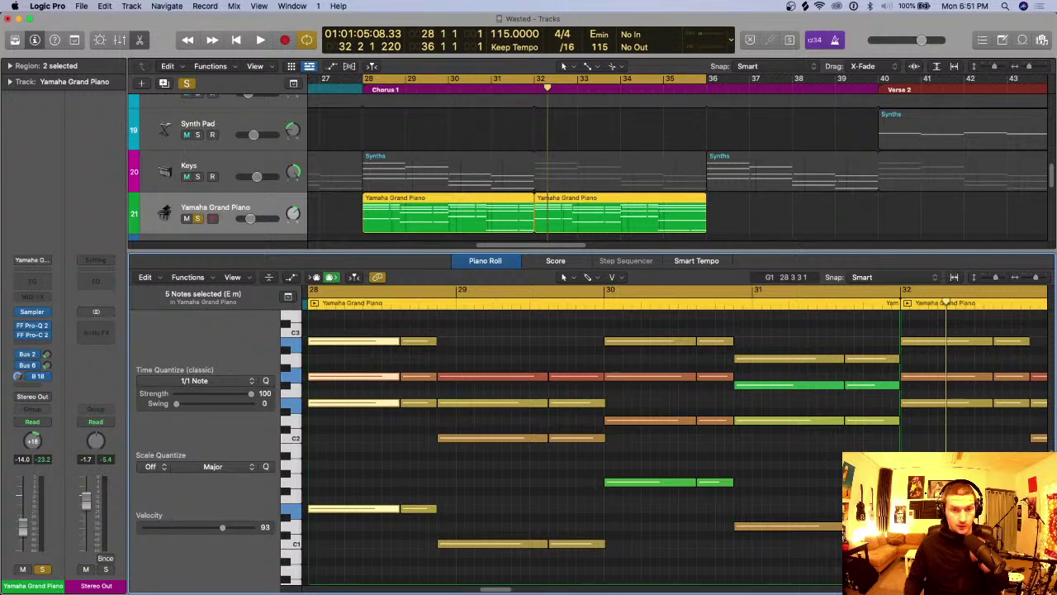
pyautogui.moveTo(423, 536); pyautogui.dragTo(416, 332)
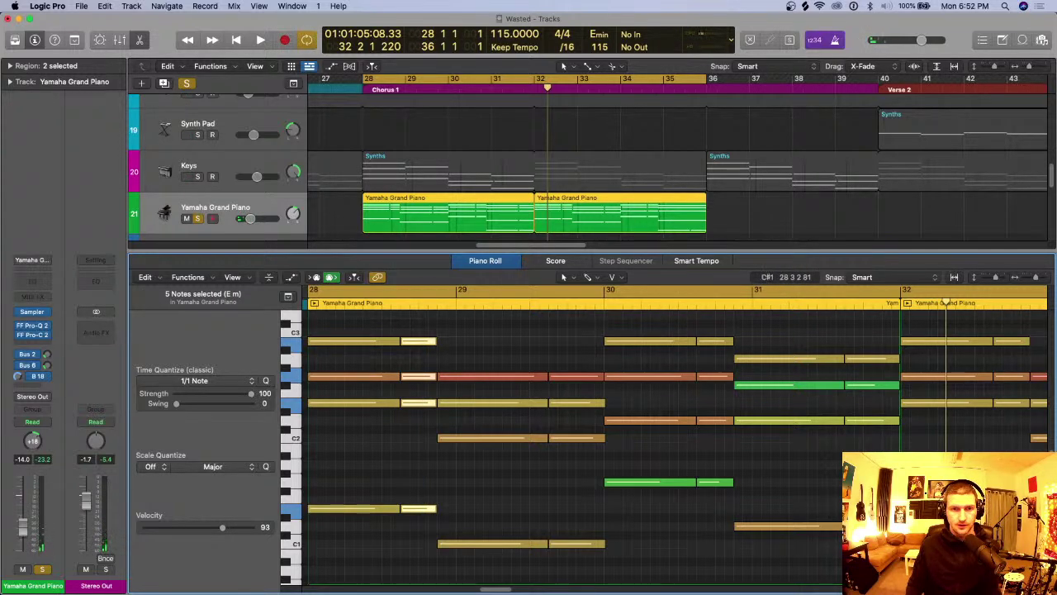
pyautogui.press('Delete')
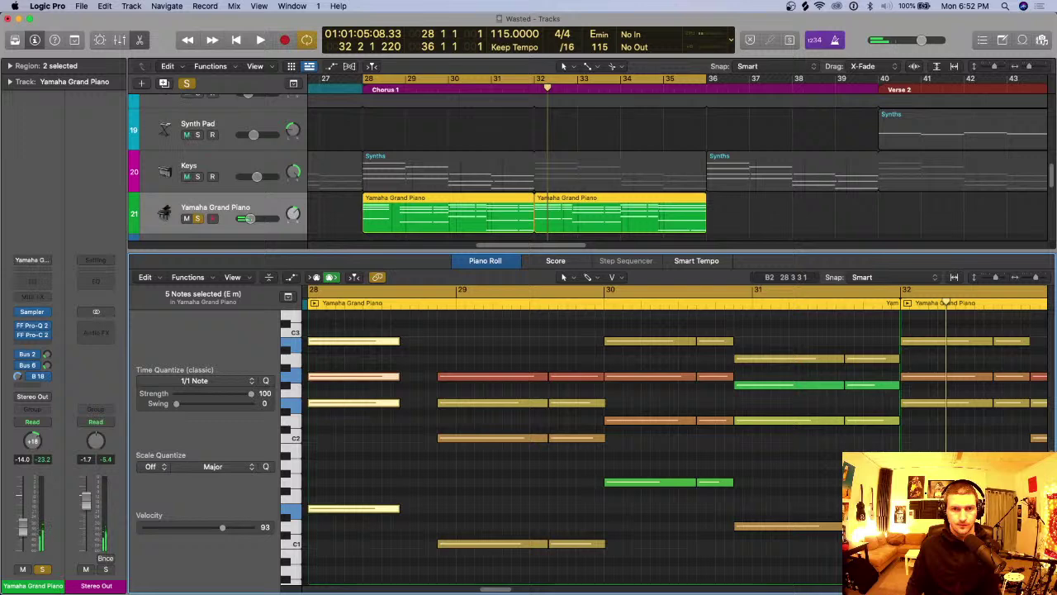
pyautogui.moveTo(398, 342); pyautogui.dragTo(437, 343)
pyautogui.press('space')
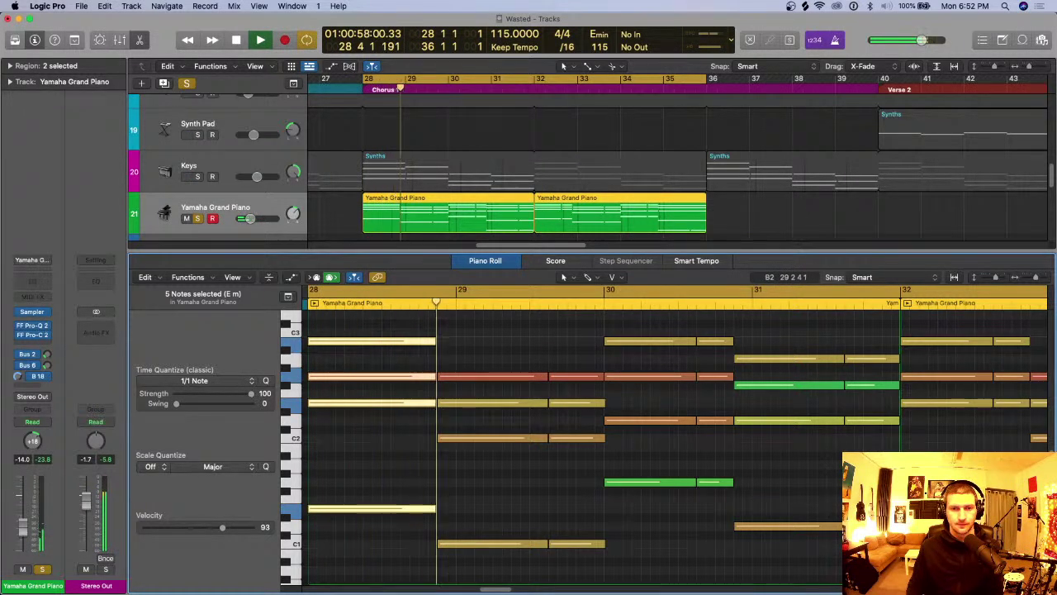
pyautogui.press('space')
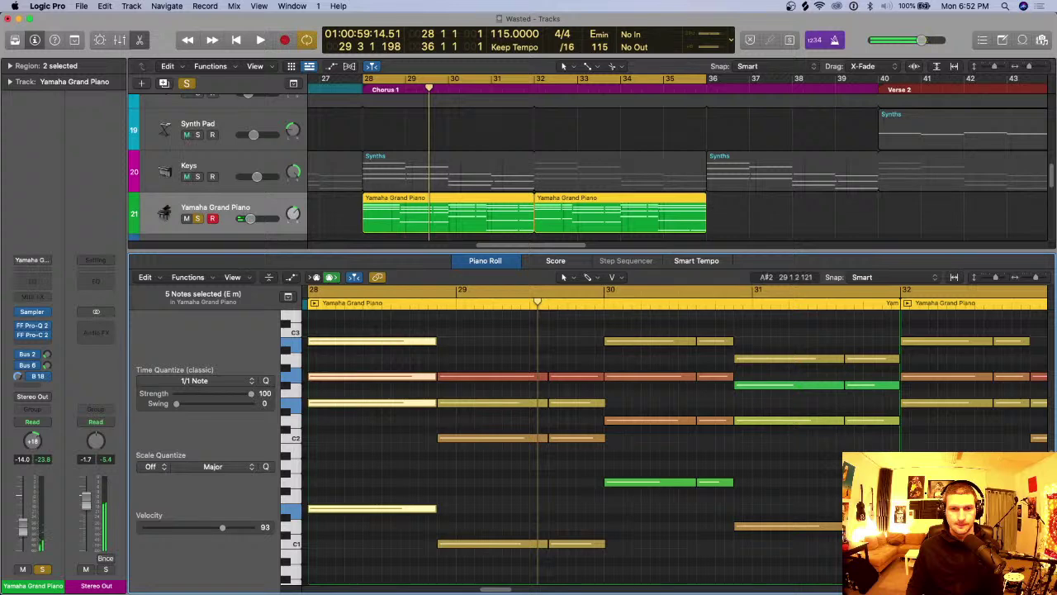
# Step: Undo the lengthening and deletion of the bar 28 piano notes, and play the original Chorus 1 chords
pyautogui.press('super+z')
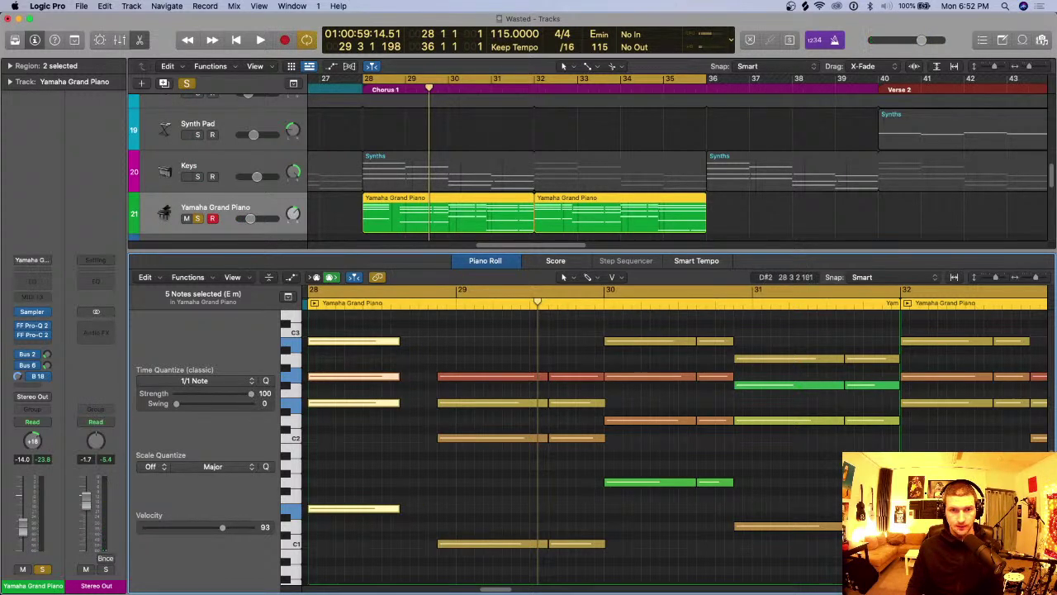
pyautogui.press('super+shift+z')
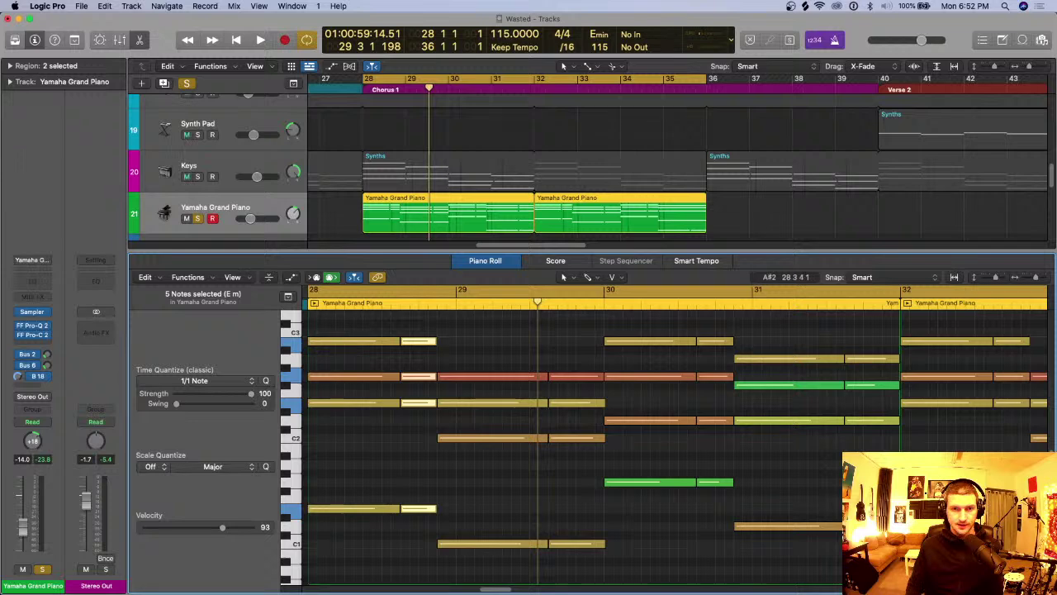
pyautogui.press('space')
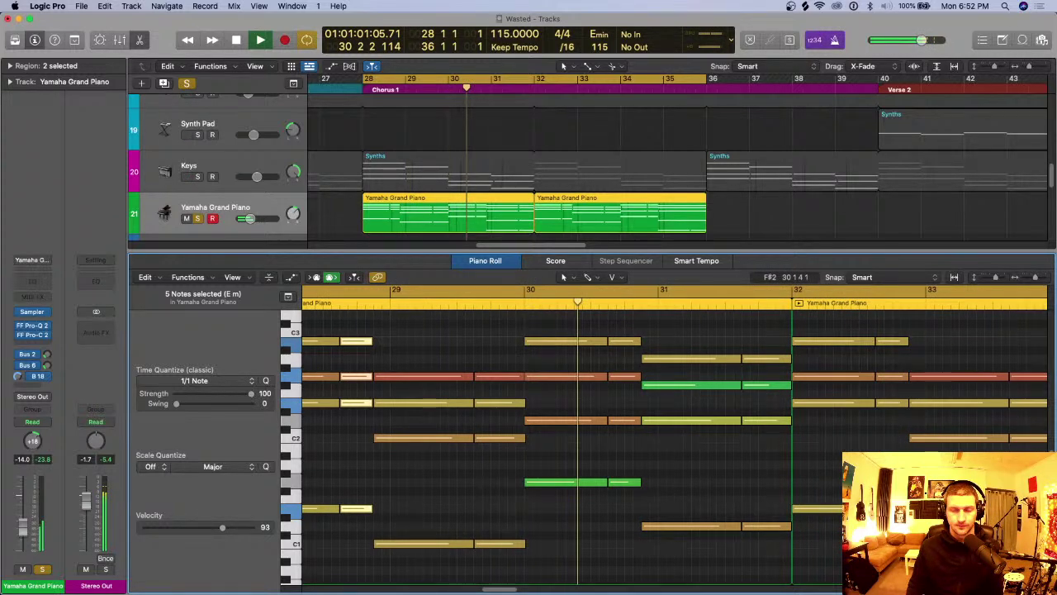
pyautogui.press('space')
pyautogui.press('super+Left')
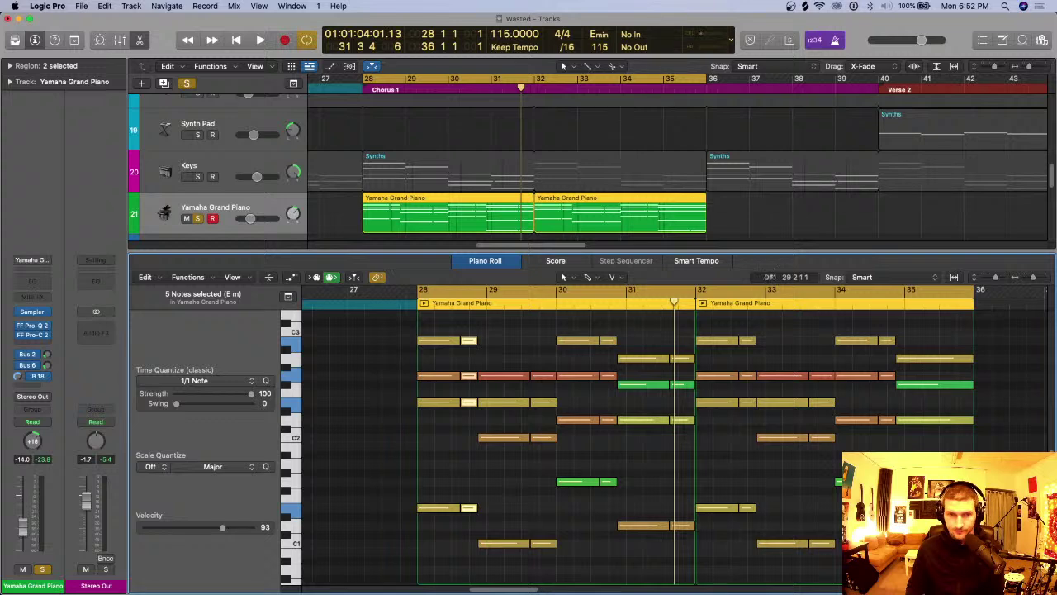
# Step: Close the Piano Roll and take the Yamaha Grand Piano track out of solo
pyautogui.press('e')
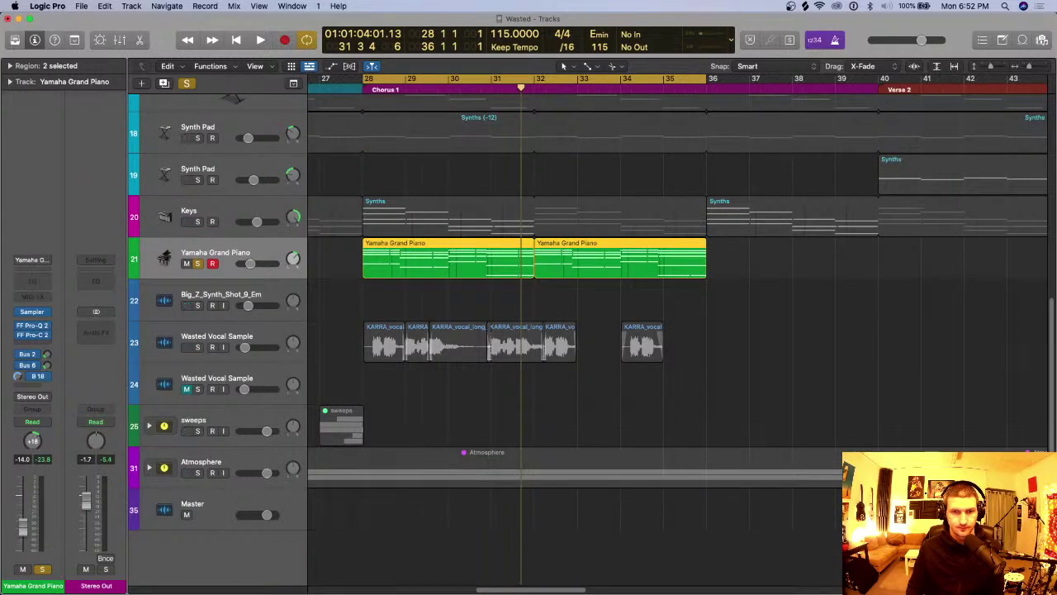
pyautogui.scroll(2, 578, 330)
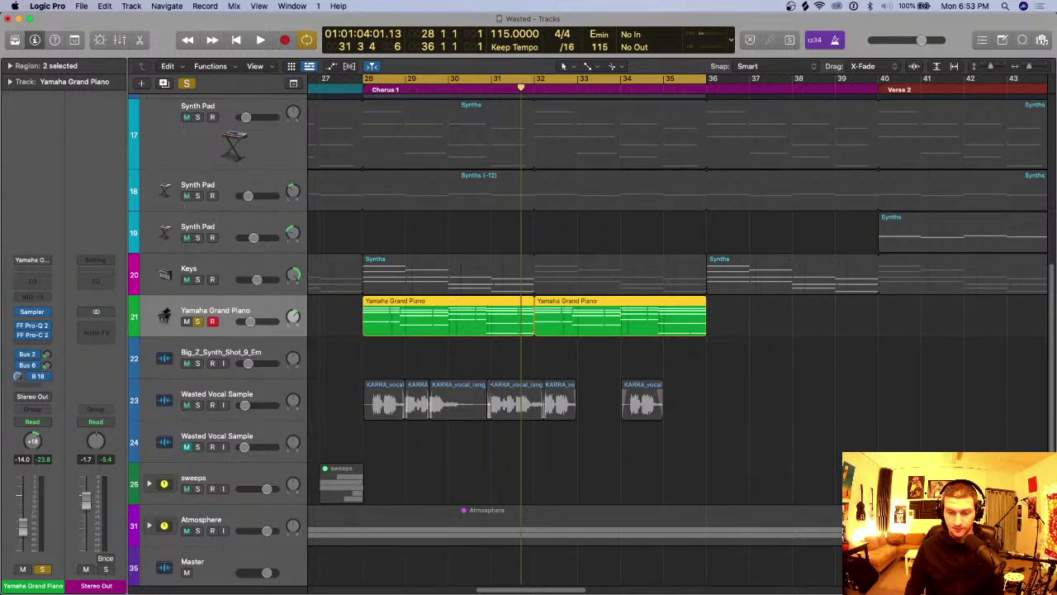
pyautogui.press('super+Left')
pyautogui.press('super+Left')
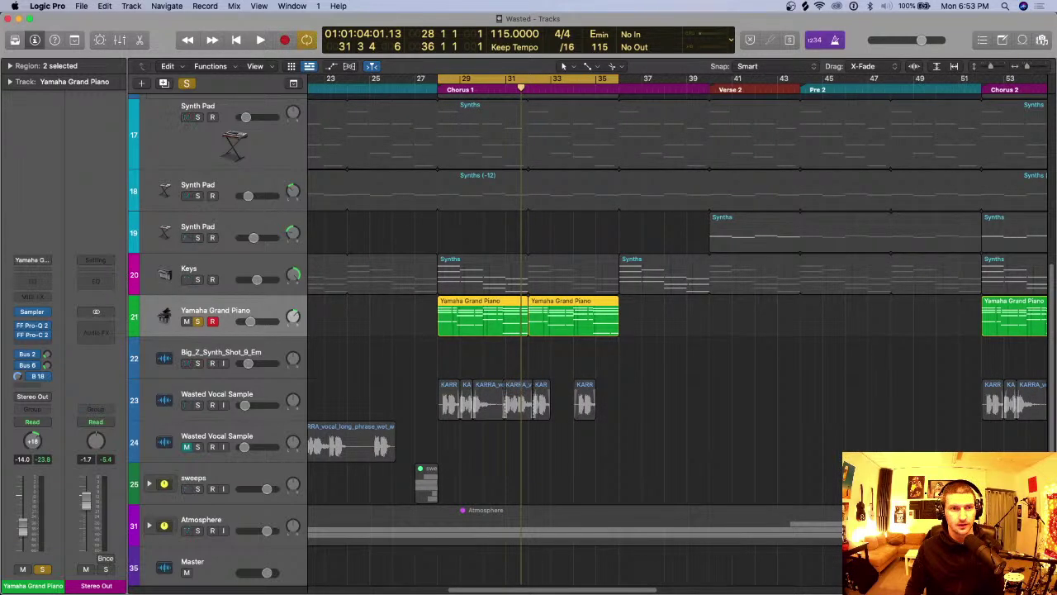
pyautogui.press('s')
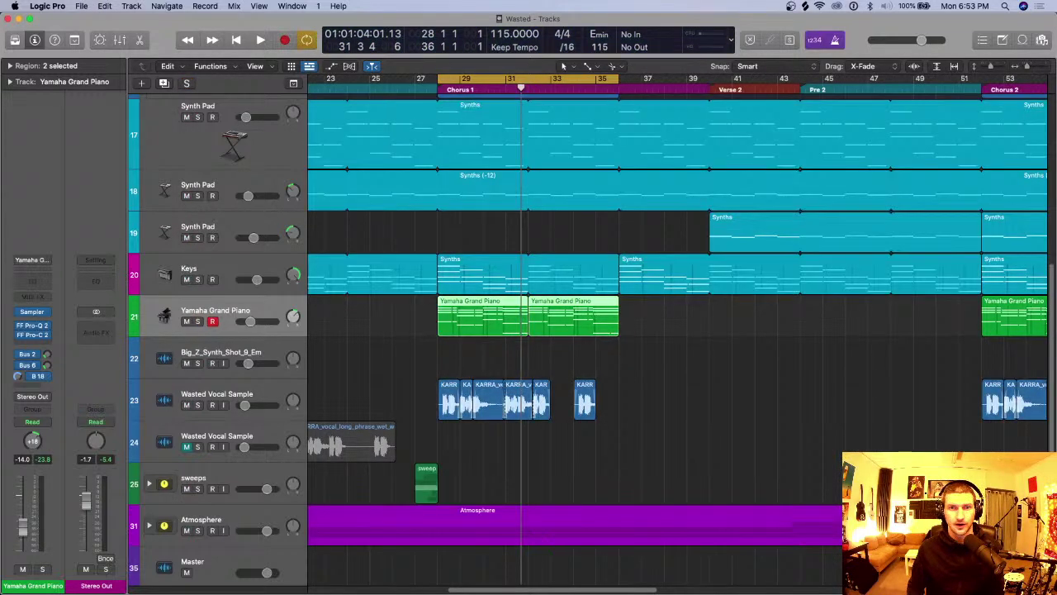
# Step: Duplicate the Electric Pluck track, solo the original and adjust the duplicate's pan
pyautogui.press('super+Up')
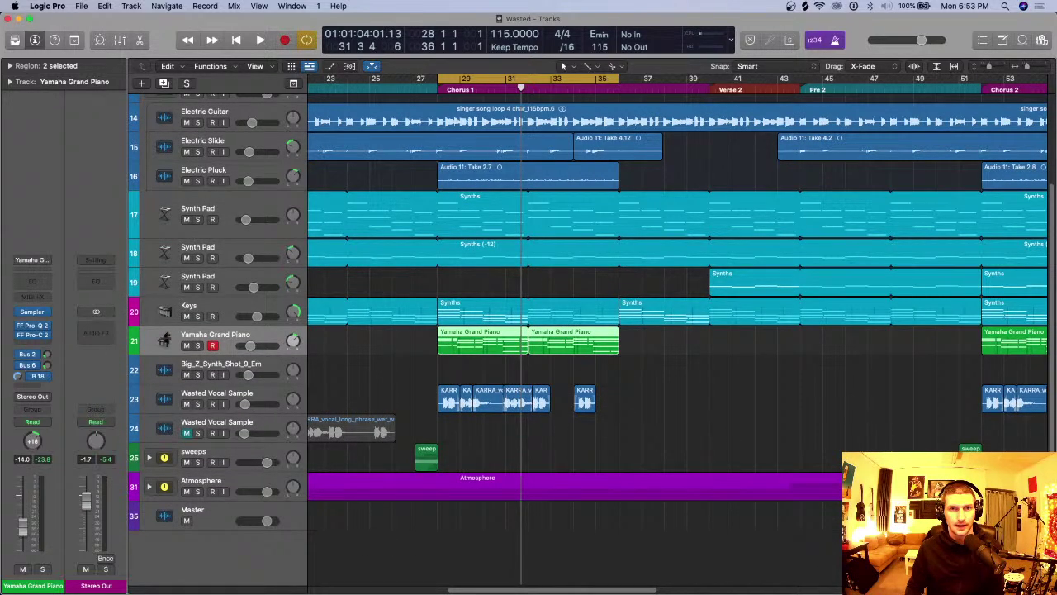
pyautogui.click(203, 170)
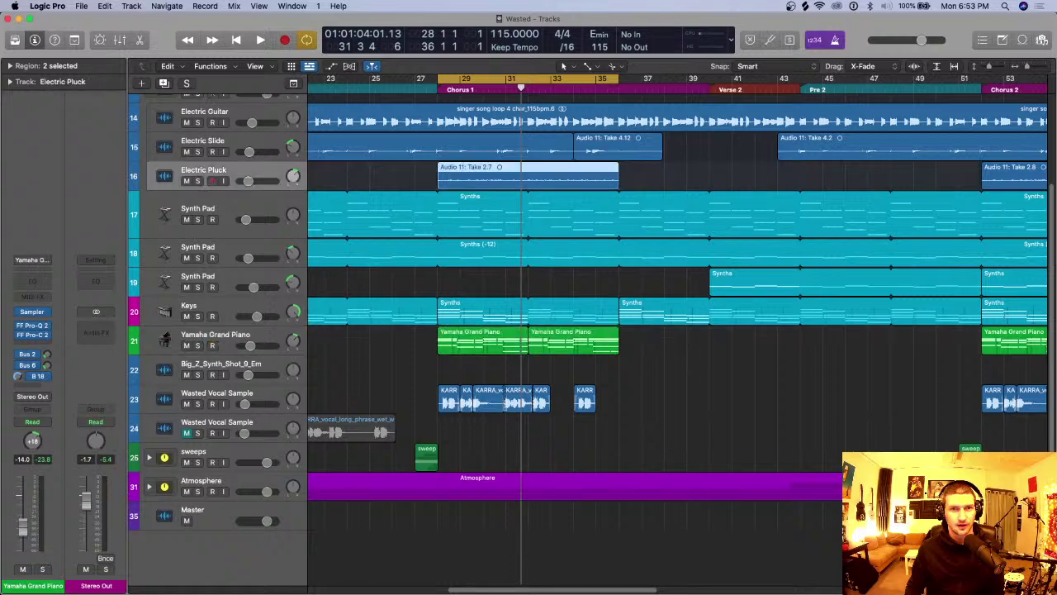
pyautogui.press('super+d')
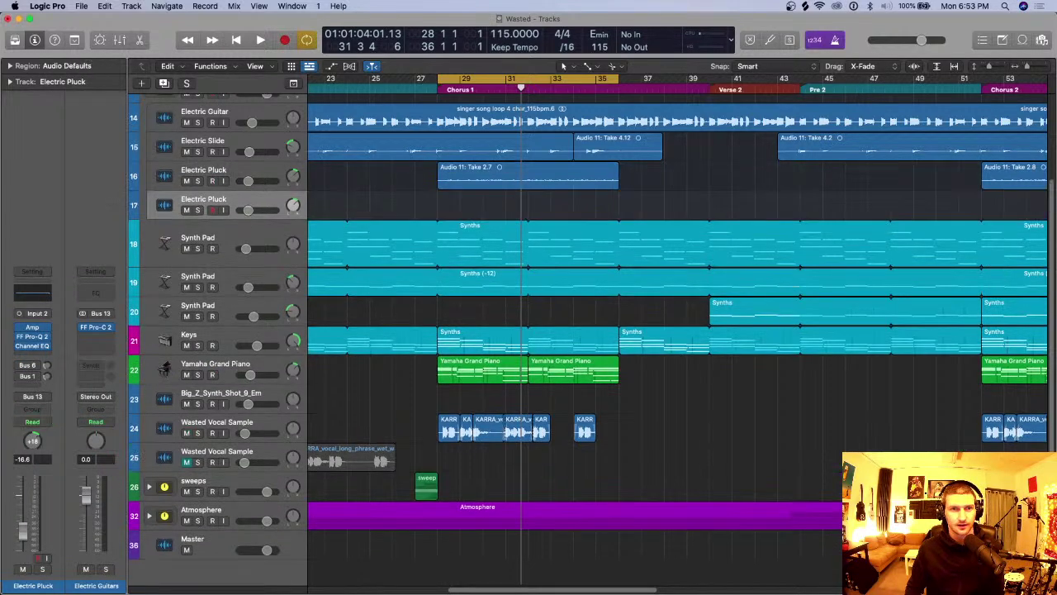
pyautogui.hotkey('ctrl', 's')
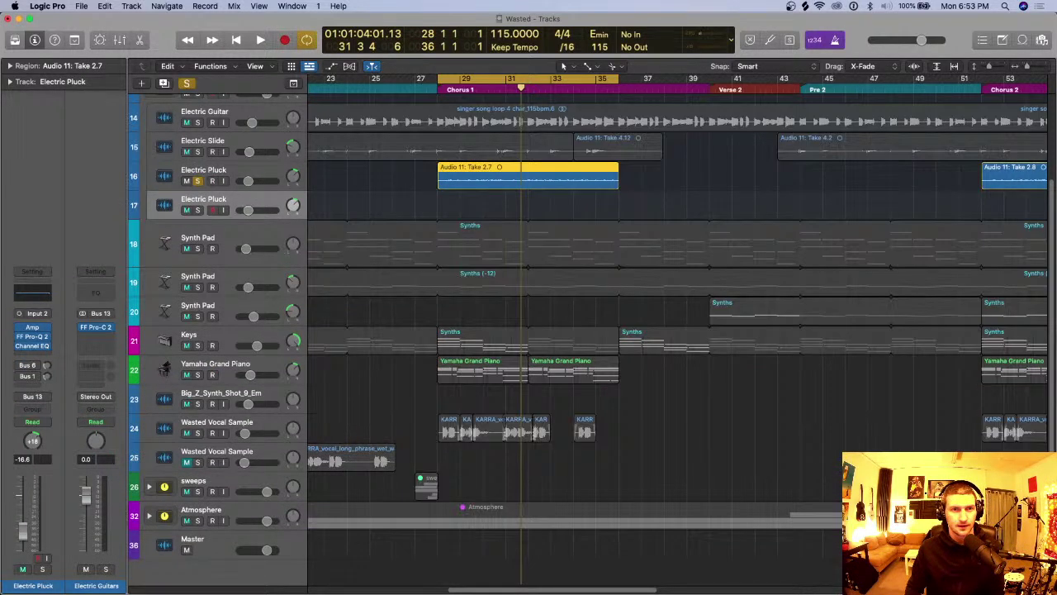
pyautogui.moveTo(292, 205); pyautogui.dragTo(293, 216)
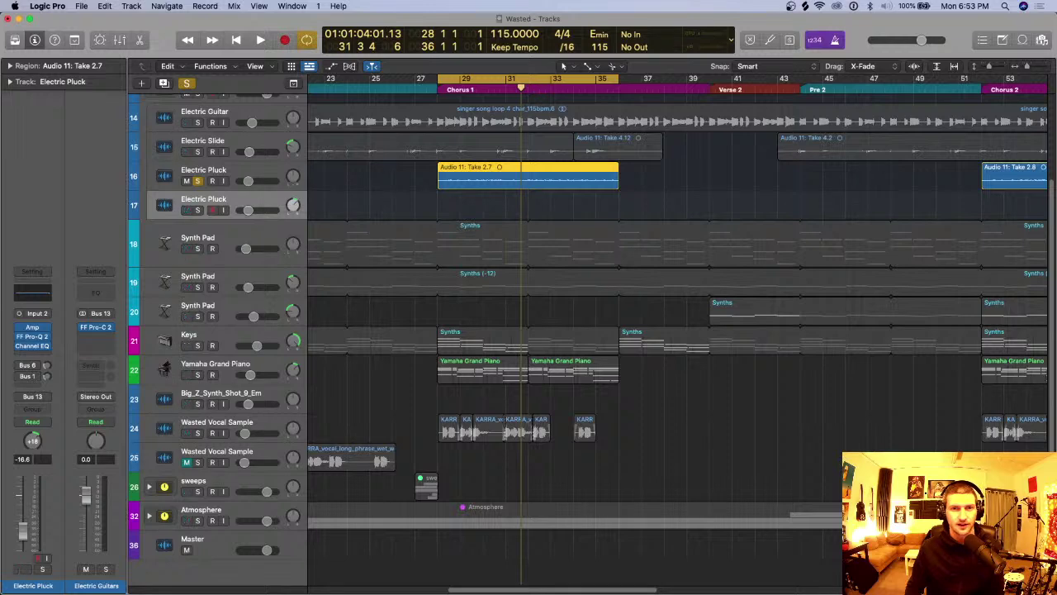
# Step: Play the soloed original Electric Pluck in Chorus 1, centre its pan and check its Bus 6 send
pyautogui.press('space')
pyautogui.click(293, 177)
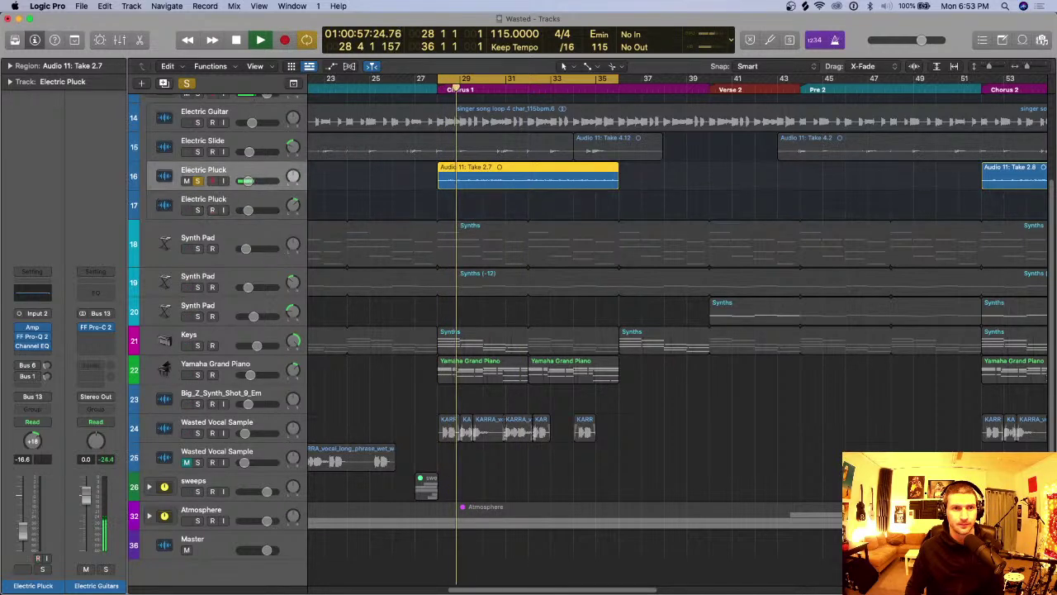
pyautogui.click(32, 365)
pyautogui.click(32, 365)
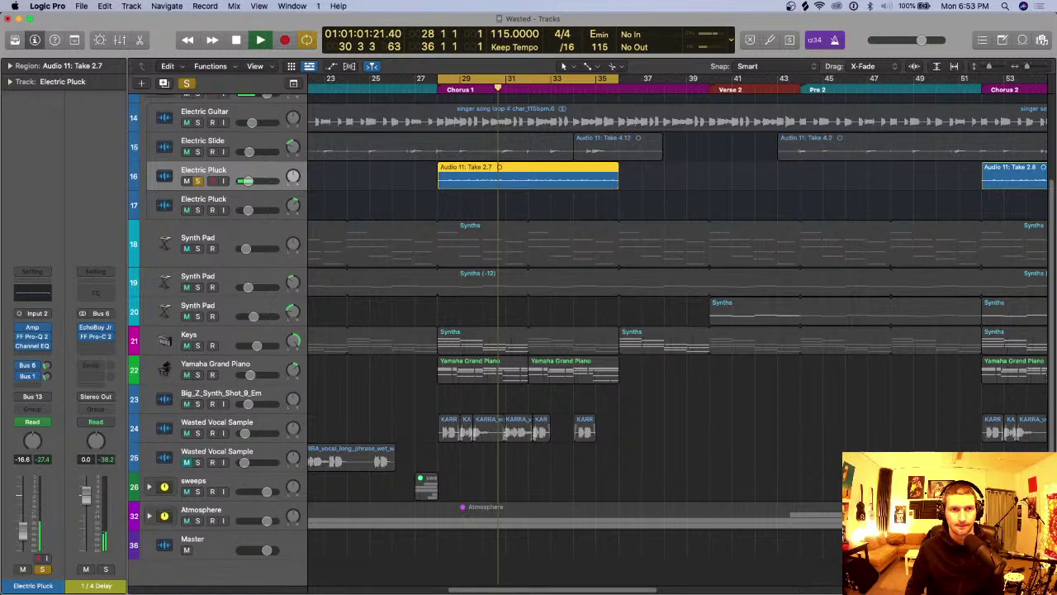
pyautogui.press('space')
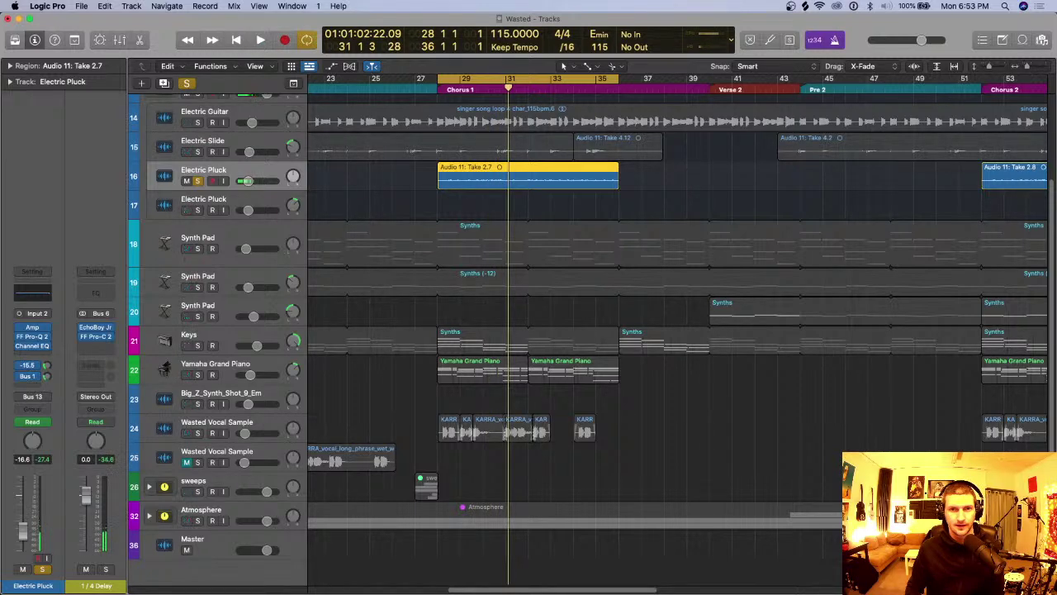
# Step: Copy the Chorus 1 Electric Pluck region onto the duplicate track and pan the original track to -64
pyautogui.moveTo(526, 172); pyautogui.dragTo(525, 200)
pyautogui.moveTo(292, 176); pyautogui.dragTo(293, 188)
# Step: Solo the duplicate Electric Pluck track as well and play both layers together in Chorus 1
pyautogui.click(197, 210)
pyautogui.hotkey('shift', 'space')
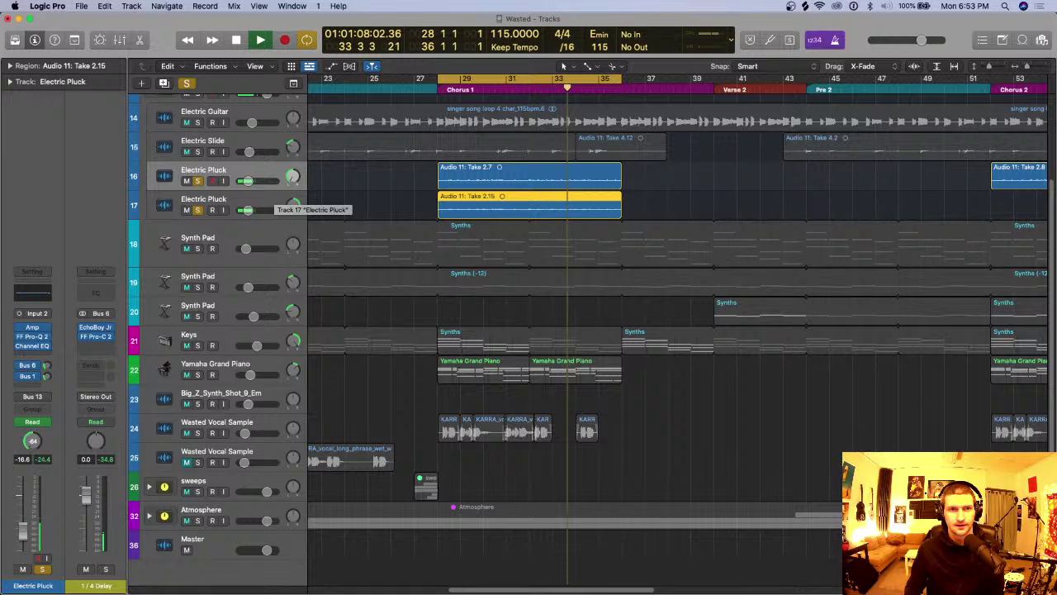
pyautogui.press('space')
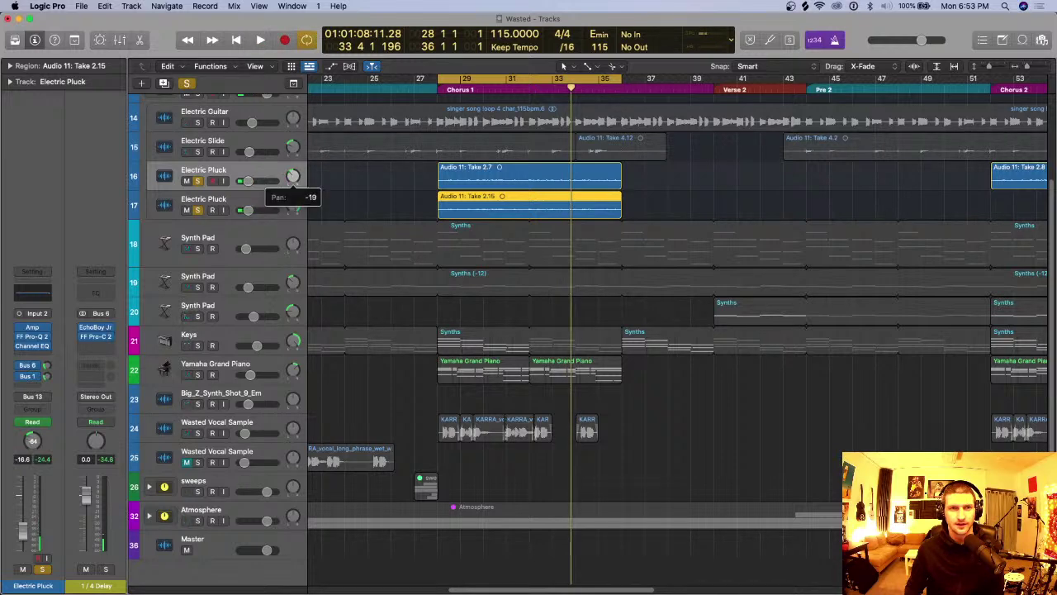
# Step: Pan the original Electric Pluck to -30, narrow the duplicate's pan, and play both layers together in Chorus 1
pyautogui.press('space')
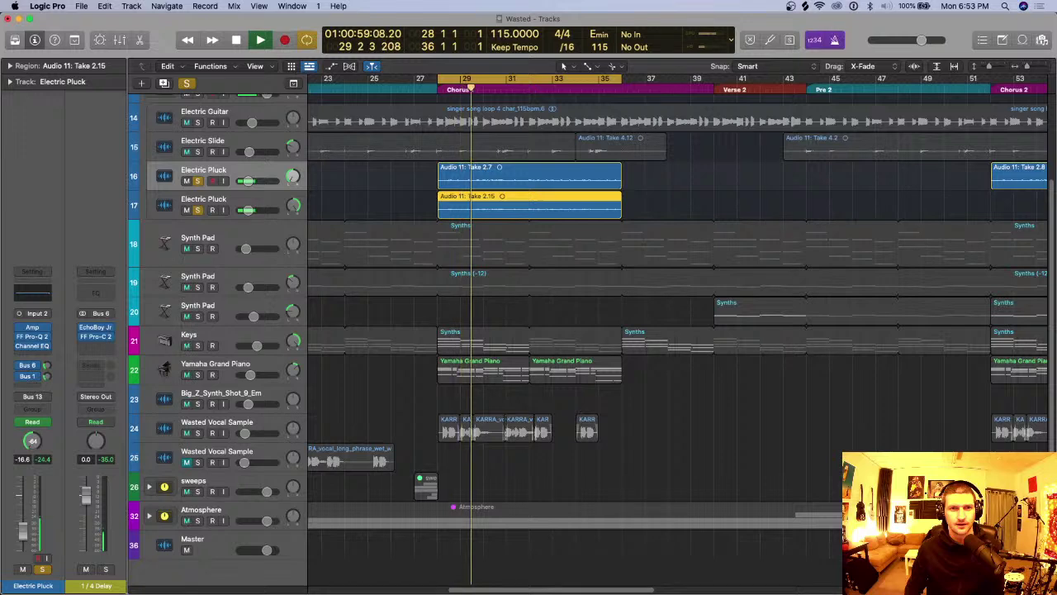
pyautogui.press('space')
pyautogui.moveTo(292, 176); pyautogui.dragTo(292, 161)
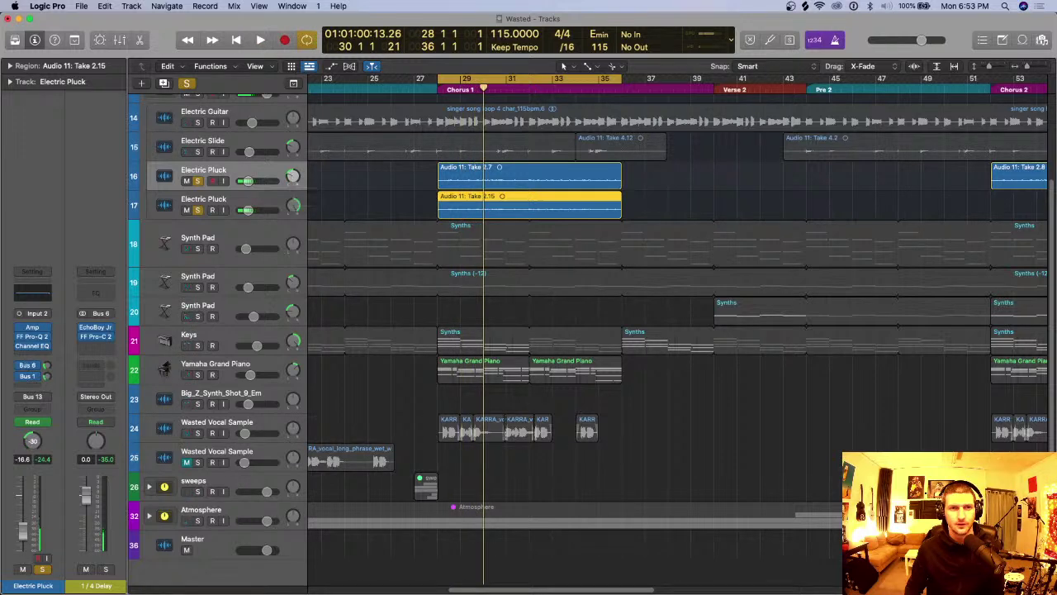
pyautogui.moveTo(293, 206)
pyautogui.mouseDown()
pyautogui.moveTo(294, 215)
pyautogui.moveTo(293, 204)
pyautogui.mouseUp()
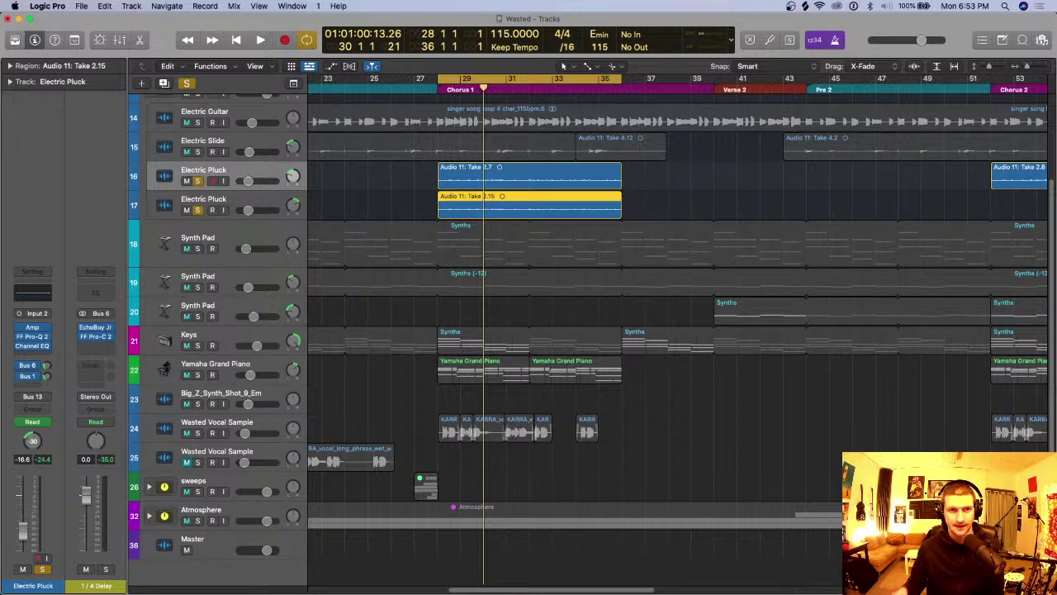
pyautogui.press('space')
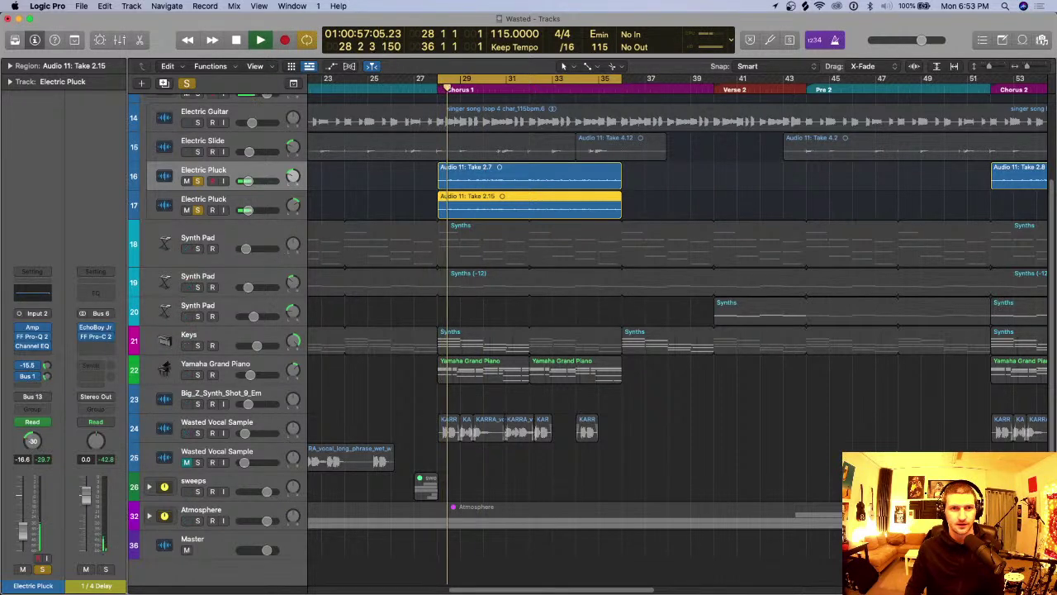
pyautogui.press('space')
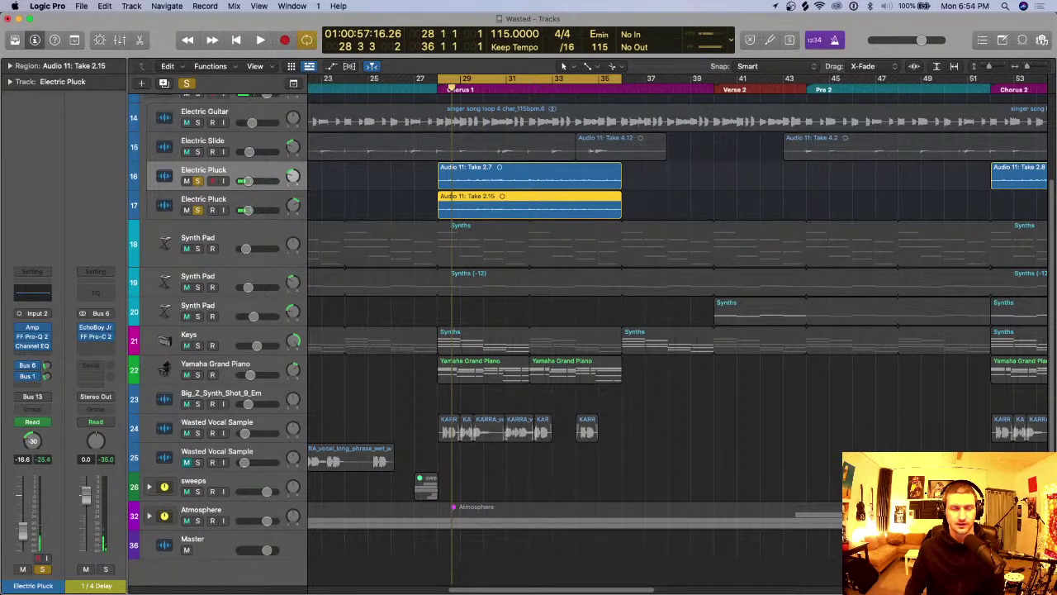
# Step: Compare wide and narrow panning by setting the original Electric Pluck to -64, bringing it in to -37 and the duplicate to +23
pyautogui.moveTo(294, 176)
pyautogui.mouseDown()
pyautogui.moveTo(293, 202)
pyautogui.moveTo(294, 190)
pyautogui.mouseUp()
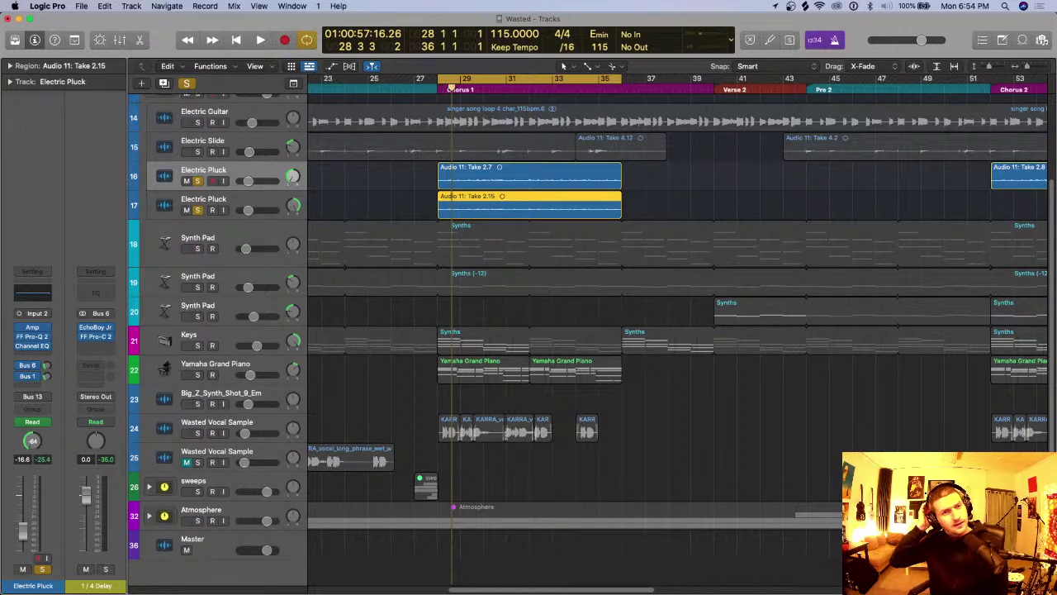
pyautogui.press('super+Left')
pyautogui.press('super+Left')
pyautogui.press('super+Left')
pyautogui.press('super+Left')
pyautogui.press('super+Left')
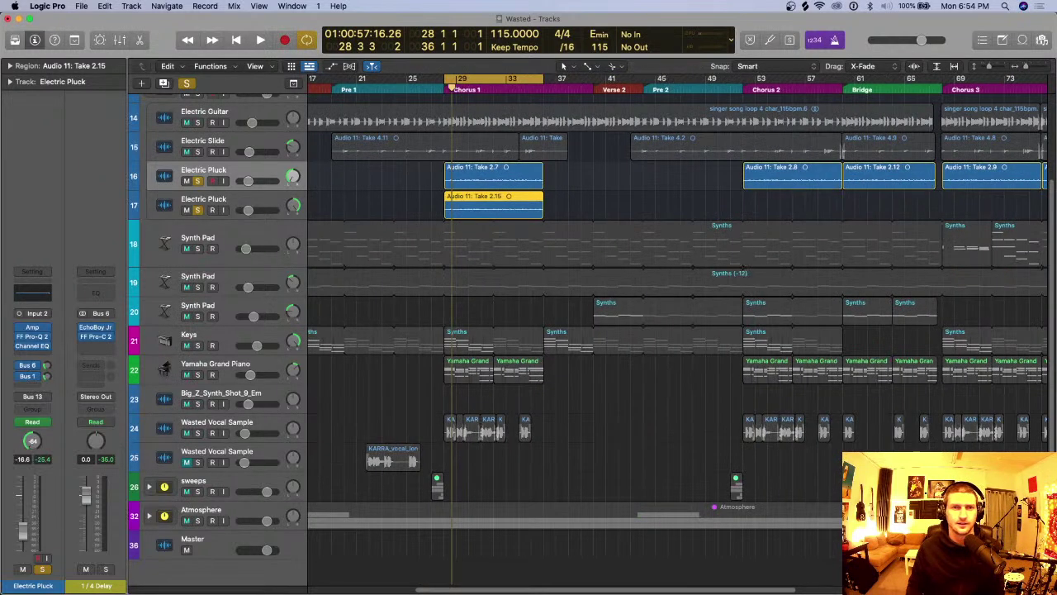
pyautogui.press('super+Right')
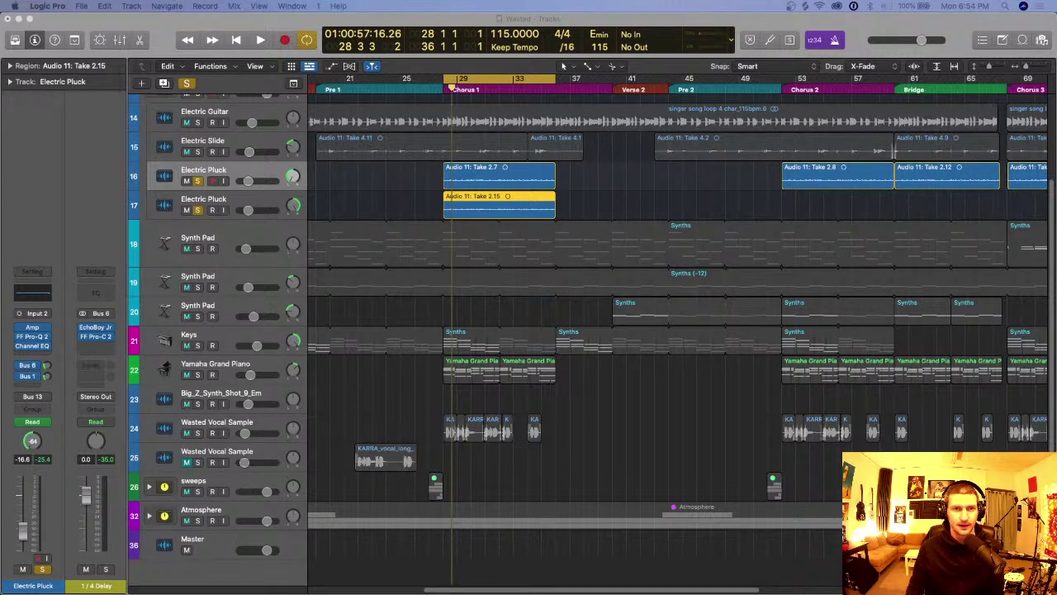
pyautogui.moveTo(293, 206); pyautogui.dragTo(293, 218)
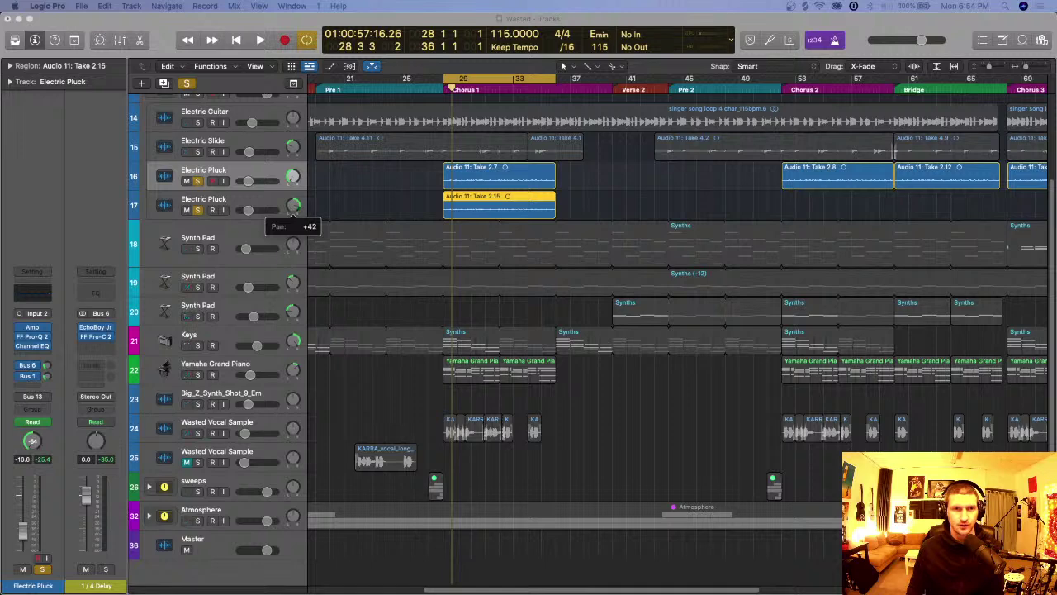
pyautogui.moveTo(294, 177); pyautogui.dragTo(293, 191)
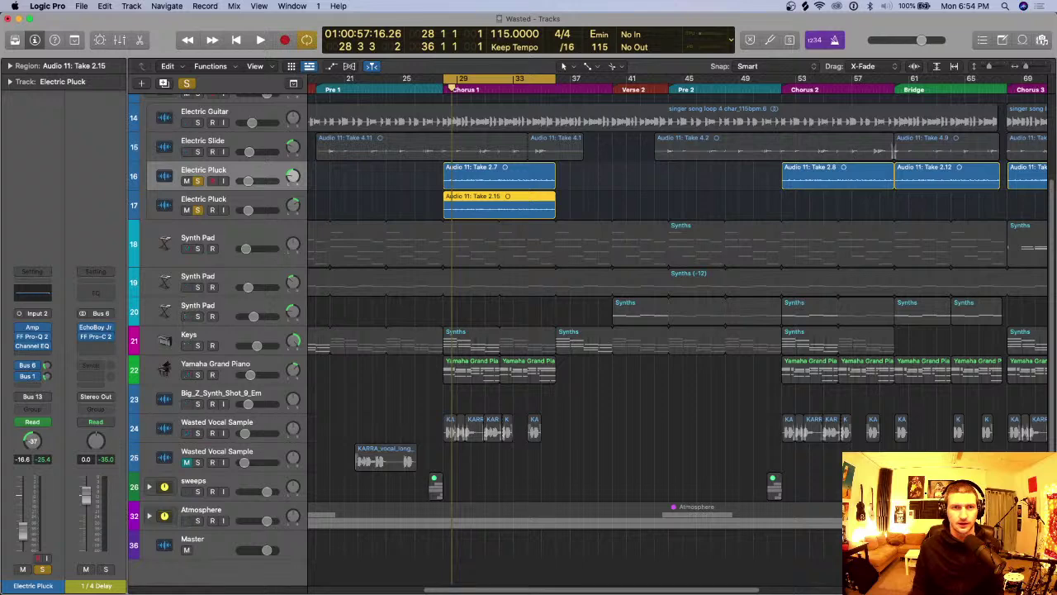
# Step: Delete the duplicate Electric Pluck track together with its region
pyautogui.press('super+Down')
pyautogui.press('super+Down')
pyautogui.press('super+Down')
pyautogui.press('super+Down')
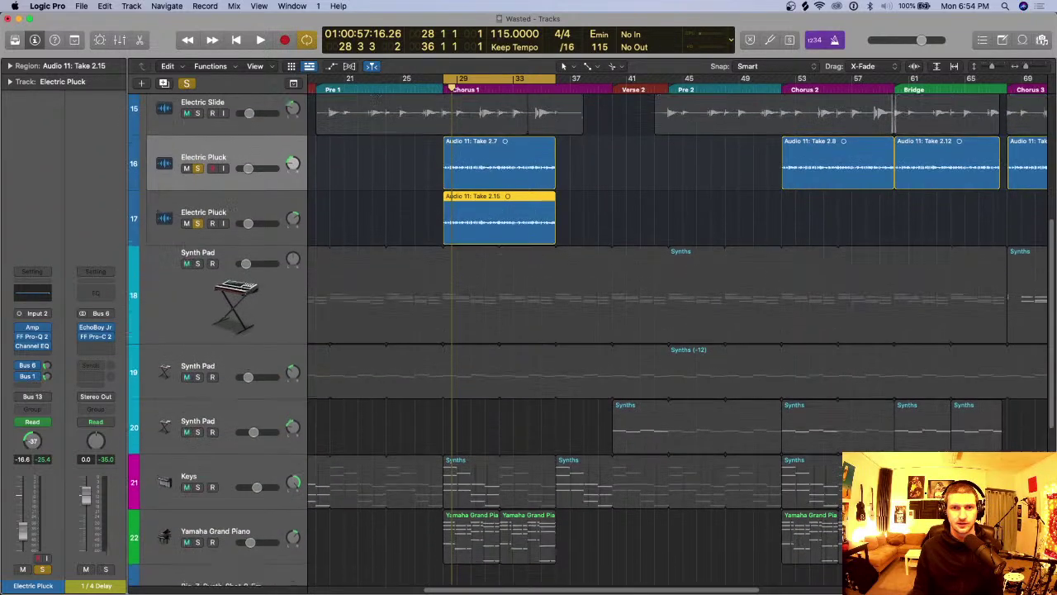
pyautogui.scroll(3, 678, 338)
pyautogui.press('Down')
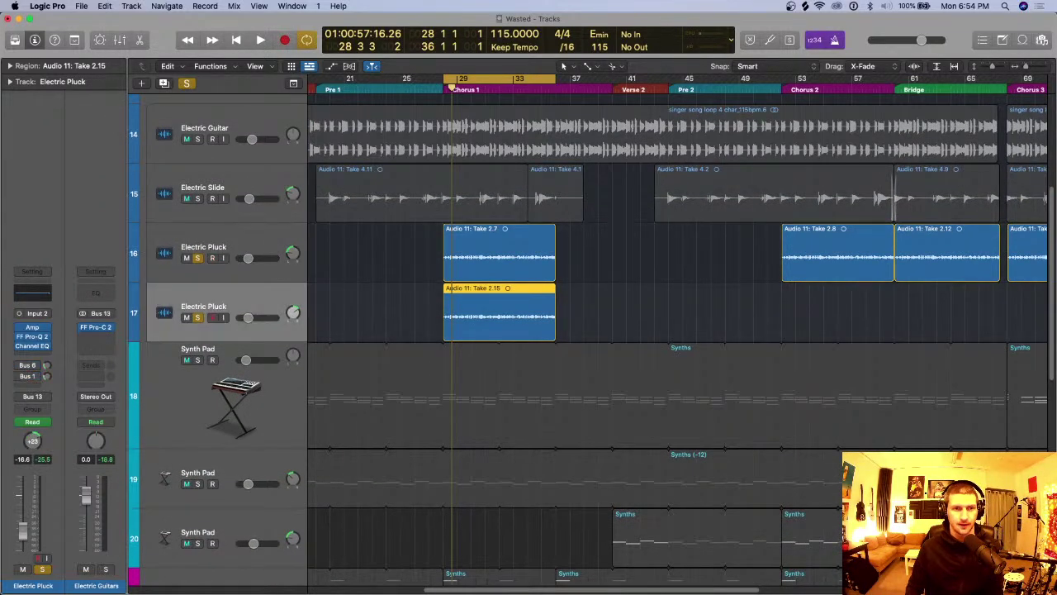
pyautogui.press('super+BackSpace')
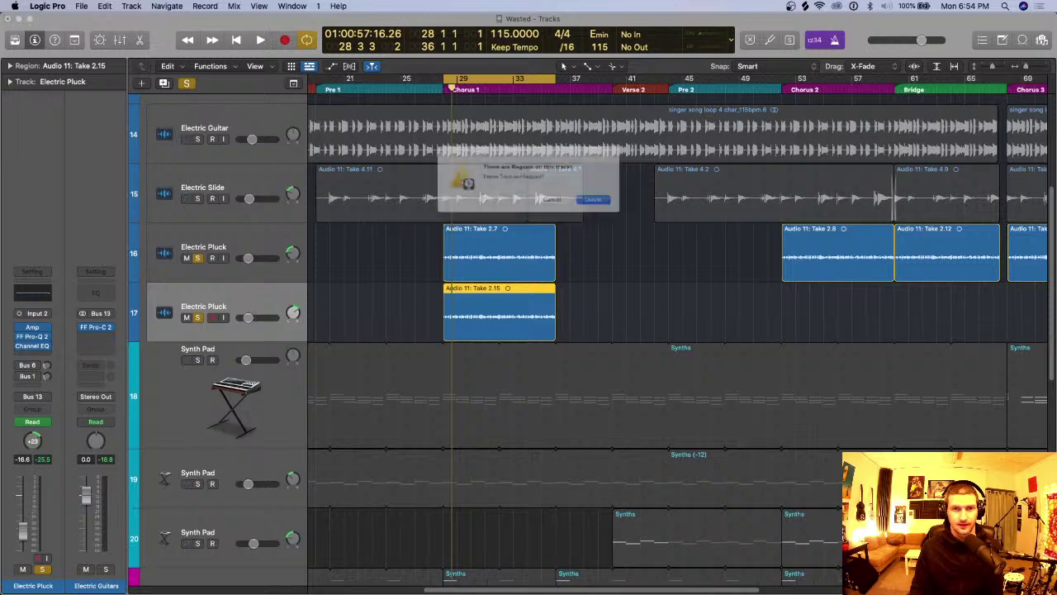
pyautogui.press('Return')
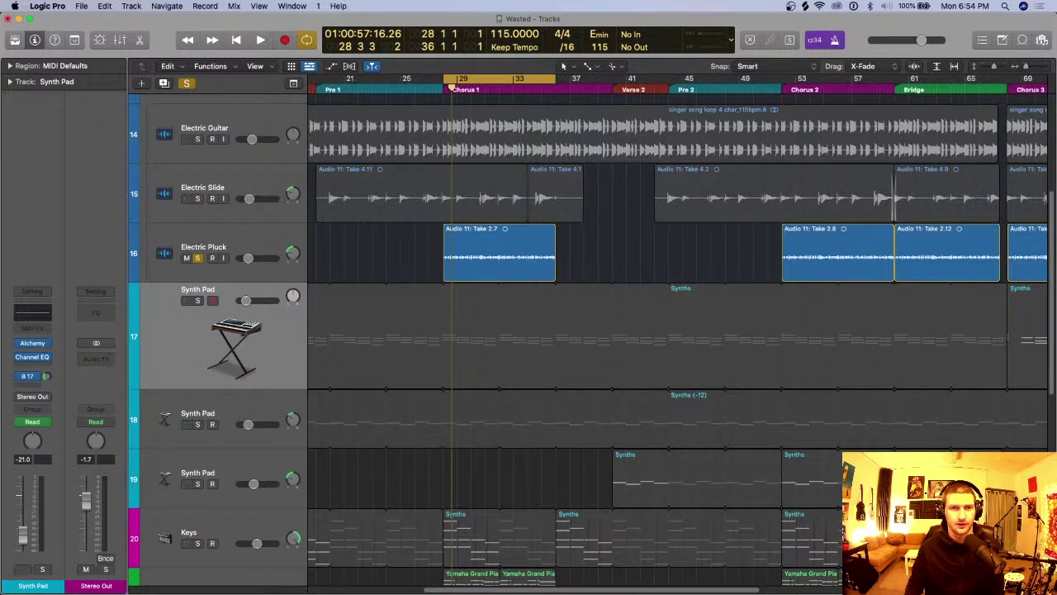
# Step: Centre the pan of the remaining Electric Pluck track and turn off cycle playback
pyautogui.moveTo(293, 253); pyautogui.dragTo(292, 239)
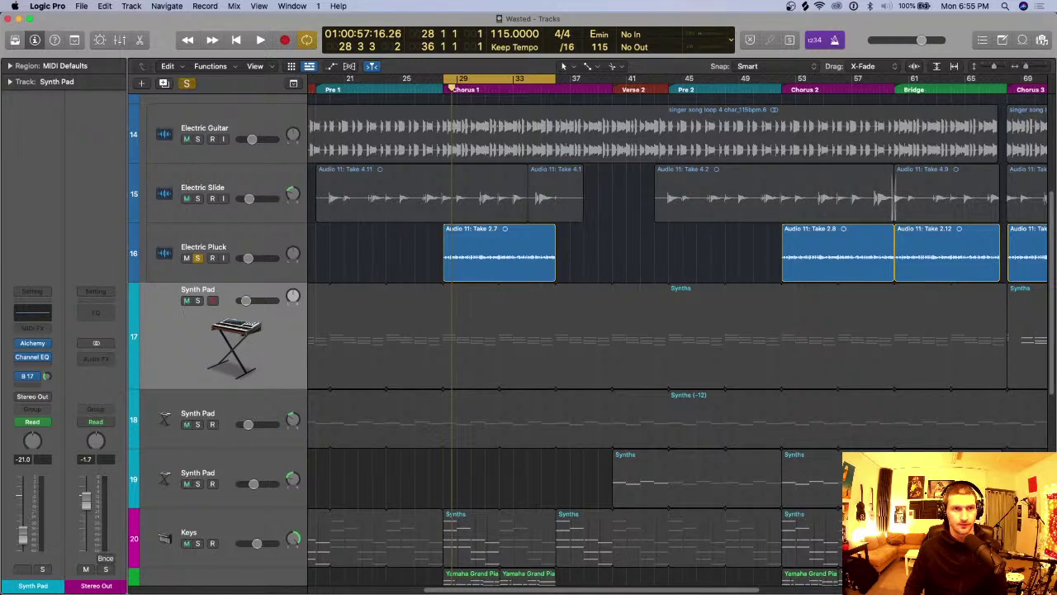
pyautogui.press('c')
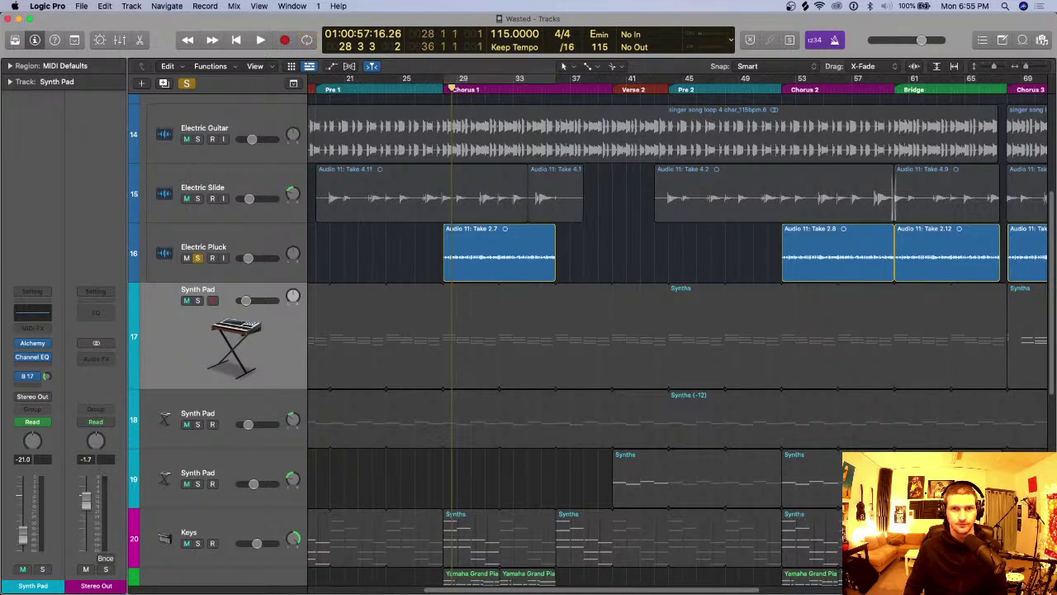
pyautogui.press('super+Up')
pyautogui.press('super+Up')
pyautogui.press('super+Up')
pyautogui.press('super+Up')
pyautogui.press('super+Up')
pyautogui.press('super+Up')
pyautogui.press('super+Up')
pyautogui.press('super+Up')
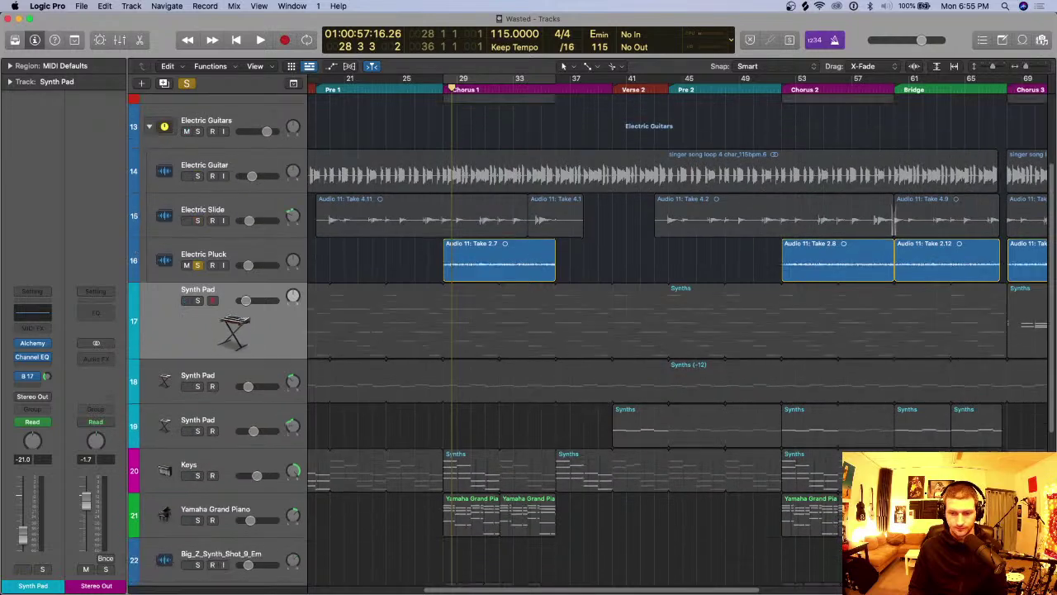
pyautogui.press('super+Up')
pyautogui.press('super+Up')
pyautogui.press('super+Up')
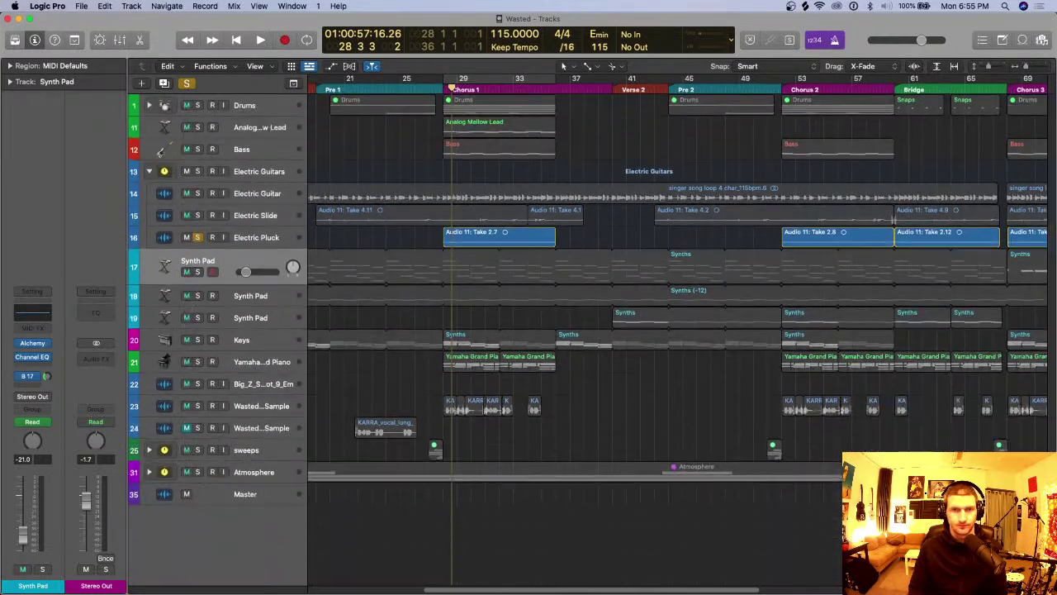
pyautogui.press('super+Down')
pyautogui.press('super+Down')
pyautogui.press('super+Down')
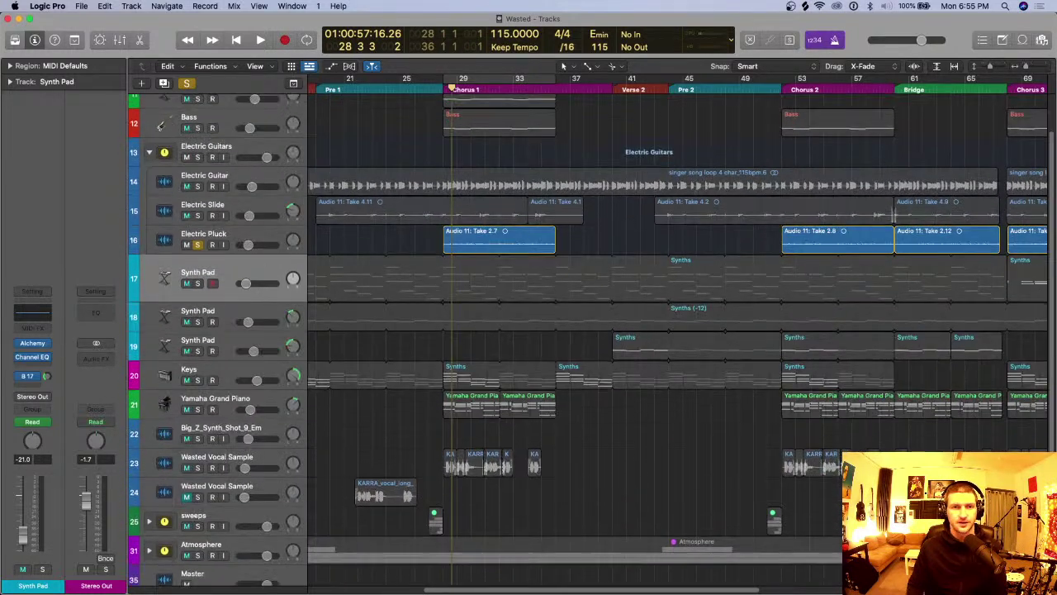
pyautogui.press('super+Up')
pyautogui.press('super+Up')
pyautogui.press('super+Up')
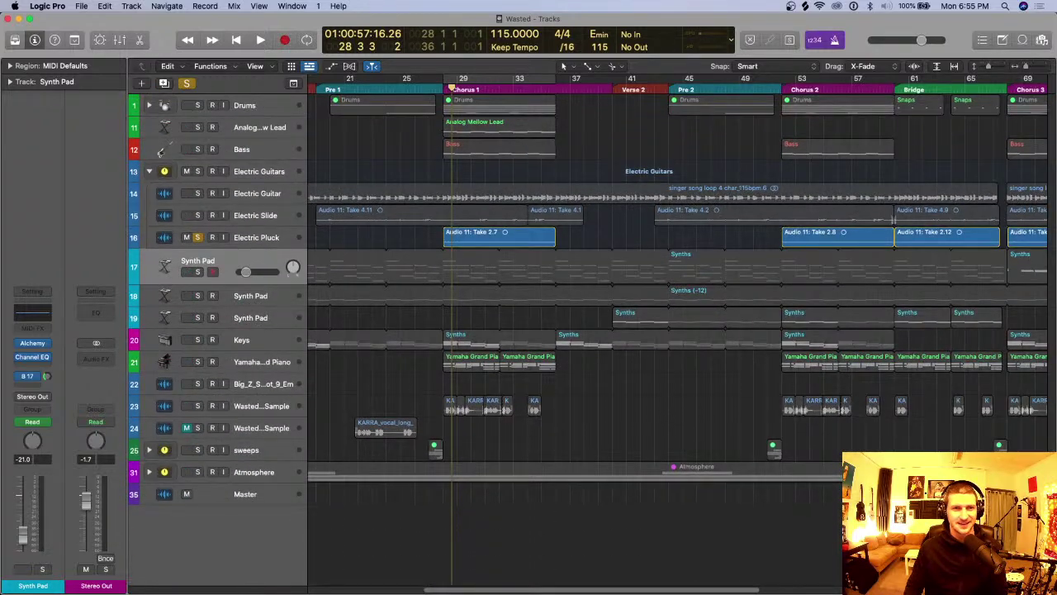
pyautogui.press('super+Down')
pyautogui.press('super+Down')
pyautogui.press('super+Down')
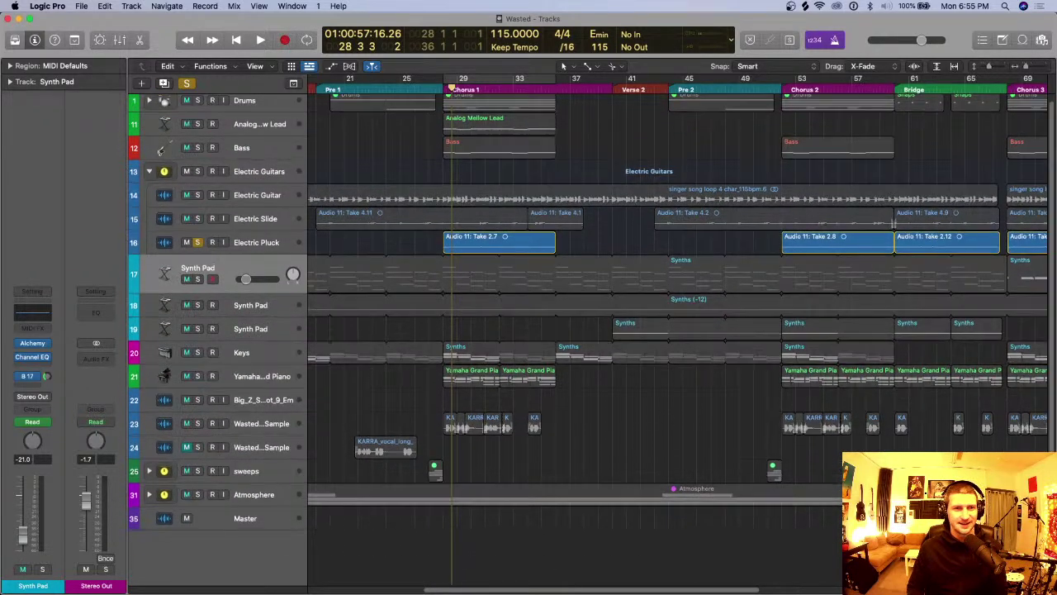
# Step: Collapse the Electric Guitars track stack and save the project
pyautogui.press('super+Up')
pyautogui.press('super+Up')
pyautogui.press('super+Up')
pyautogui.press('super+Up')
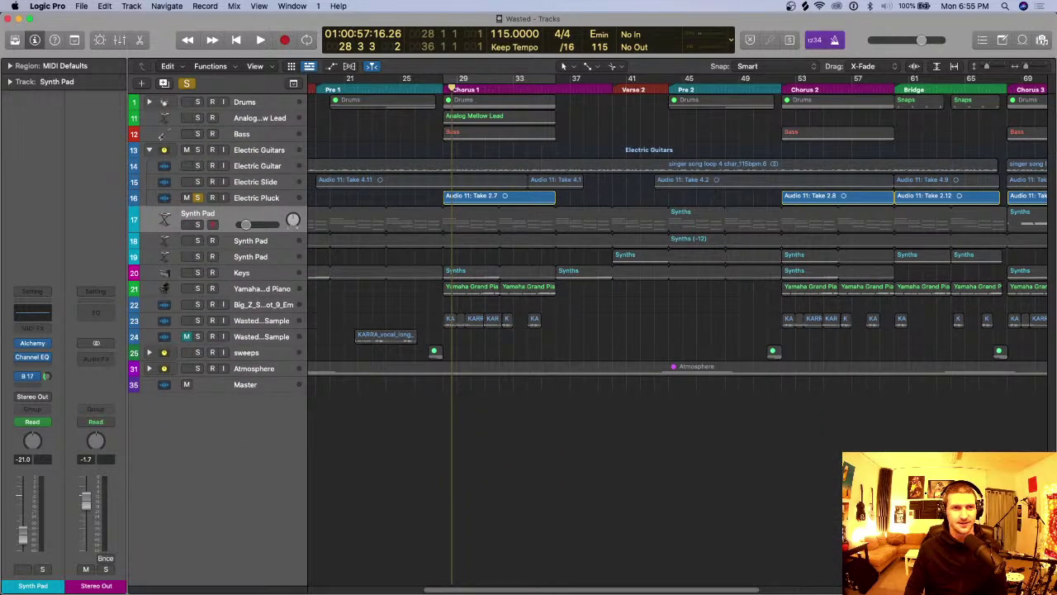
pyautogui.click(150, 149)
pyautogui.press('super+s')
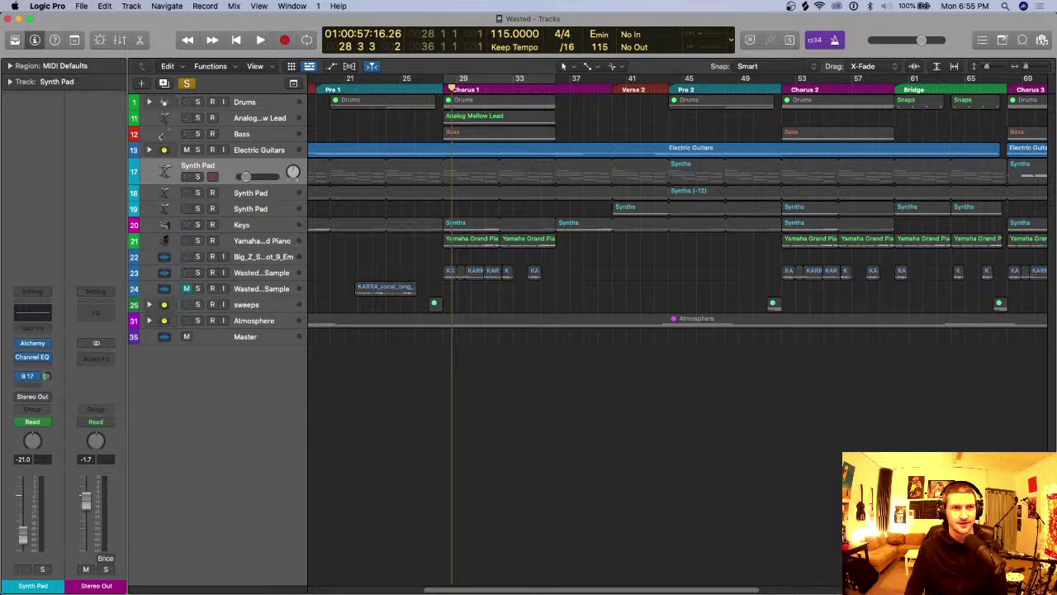
# Step: Solo the Drums, Analog Mellow Lead and Bass tracks, select Bass, and unsolo the three tracks again
pyautogui.press('super+Down')
pyautogui.press('super+Down')
pyautogui.press('super+Down')
pyautogui.press('super+Down')
pyautogui.press('super+Down')
pyautogui.press('super+Down')
pyautogui.press('super+Down')
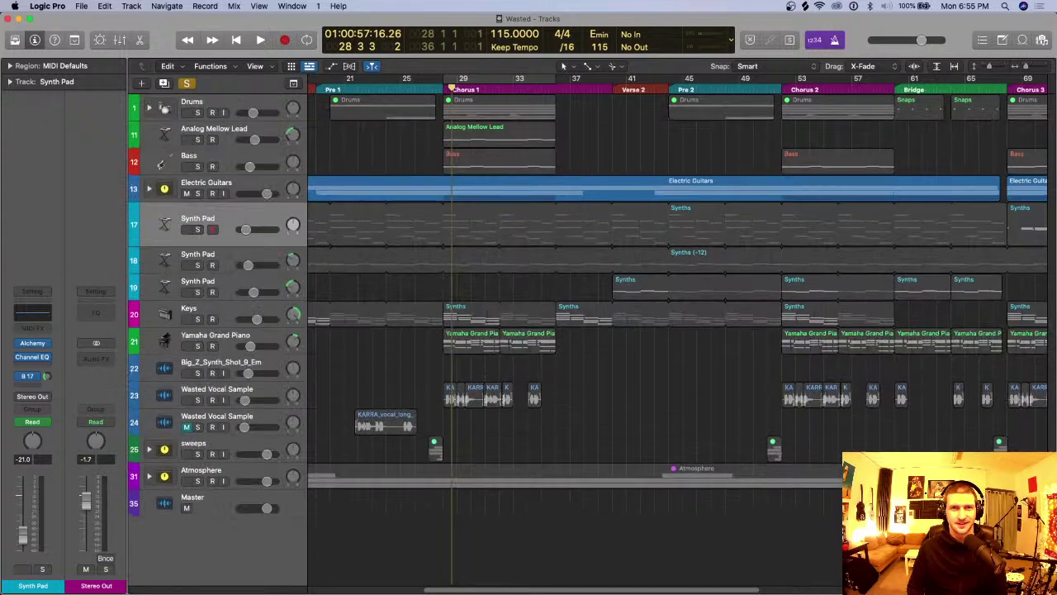
pyautogui.scroll(3, 588, 338)
pyautogui.moveTo(197, 117); pyautogui.dragTo(198, 190)
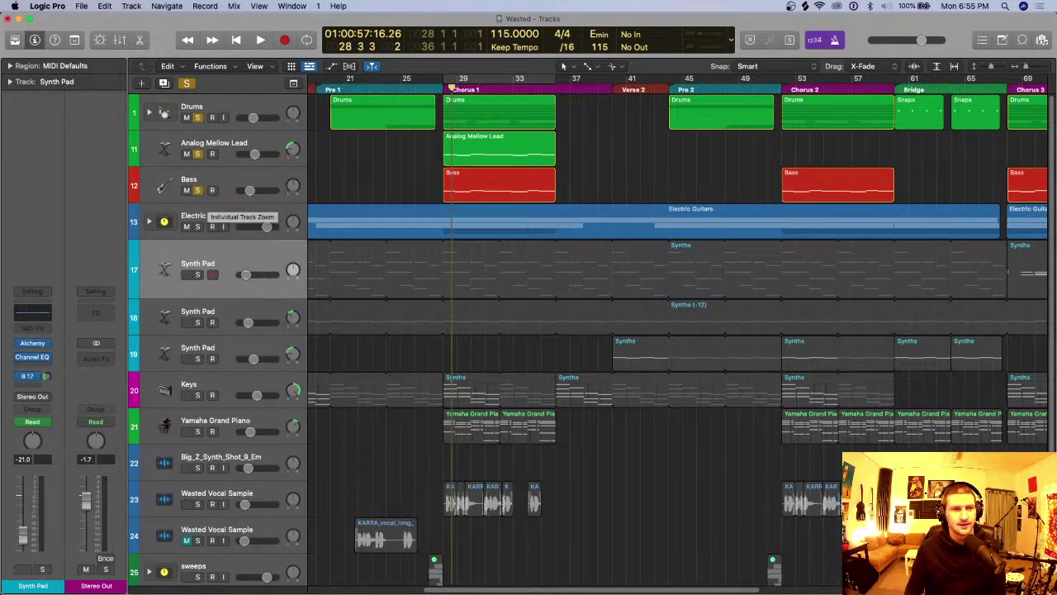
pyautogui.click(227, 186)
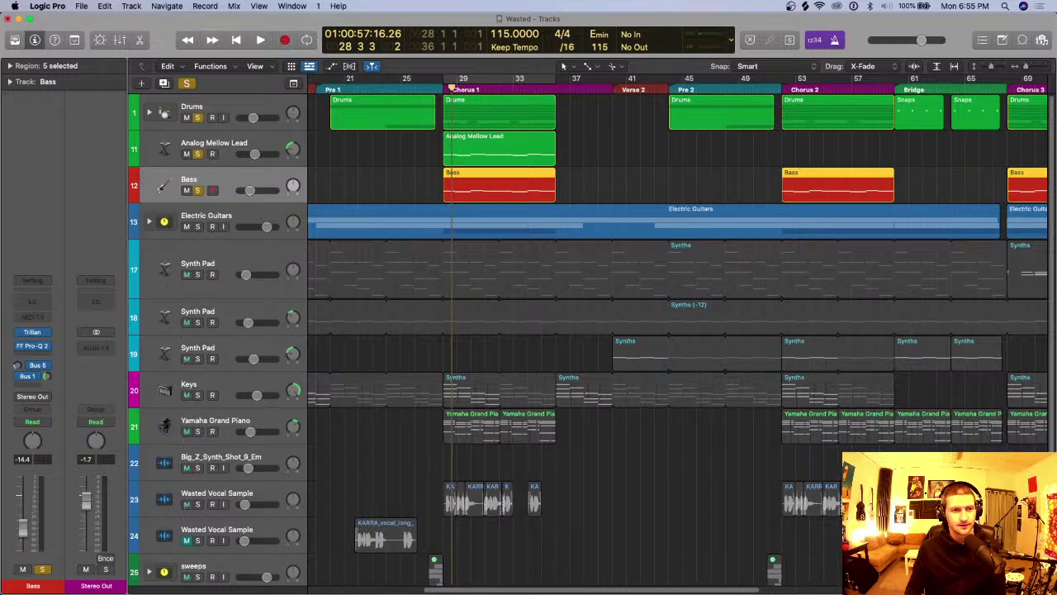
pyautogui.scroll(-2, 578, 331)
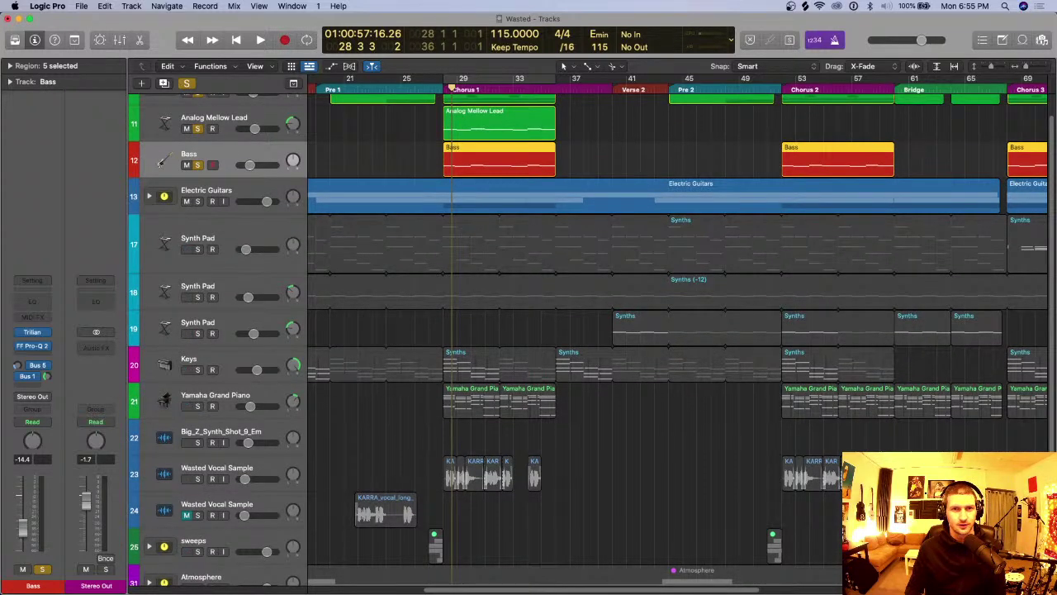
pyautogui.scroll(1, 589, 341)
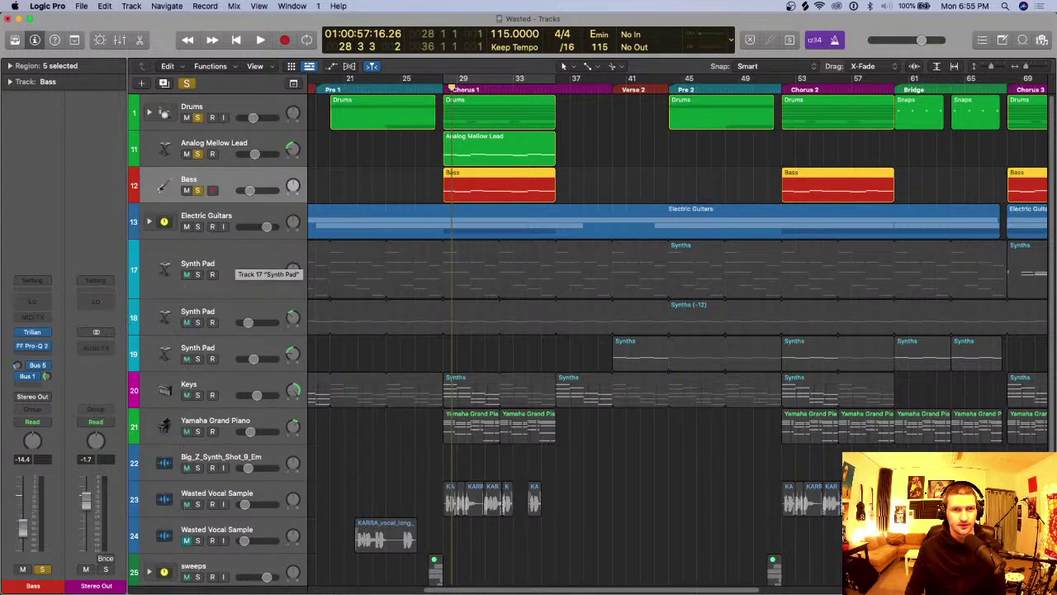
pyautogui.moveTo(198, 118); pyautogui.dragTo(198, 190)
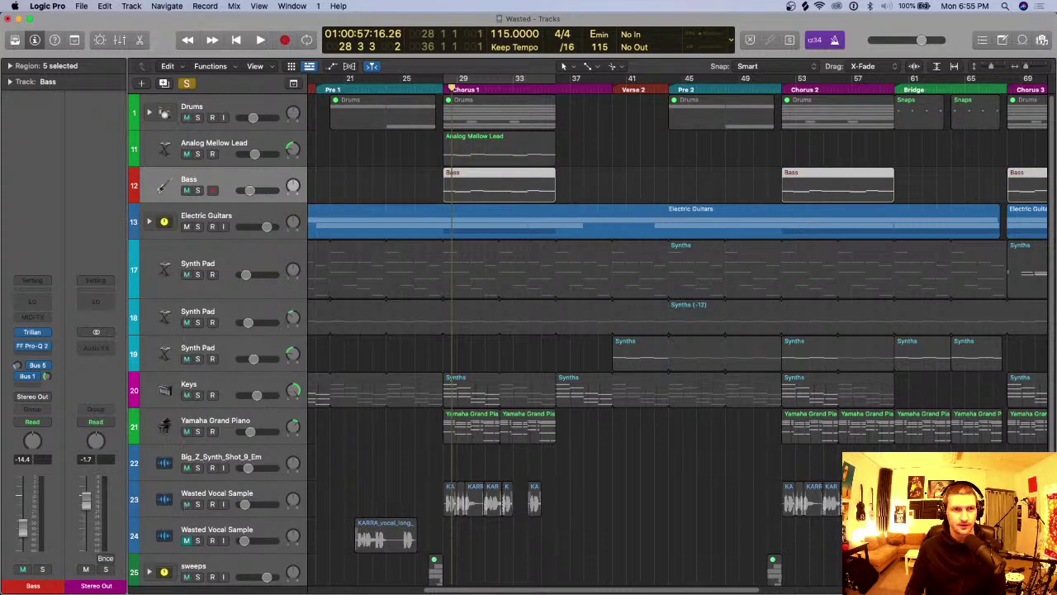
# Step: Select Electric Pluck inside the expanded Electric Guitars stack and play it briefly with a cycle over bars 28 to 36
pyautogui.click(149, 221)
pyautogui.click(217, 325)
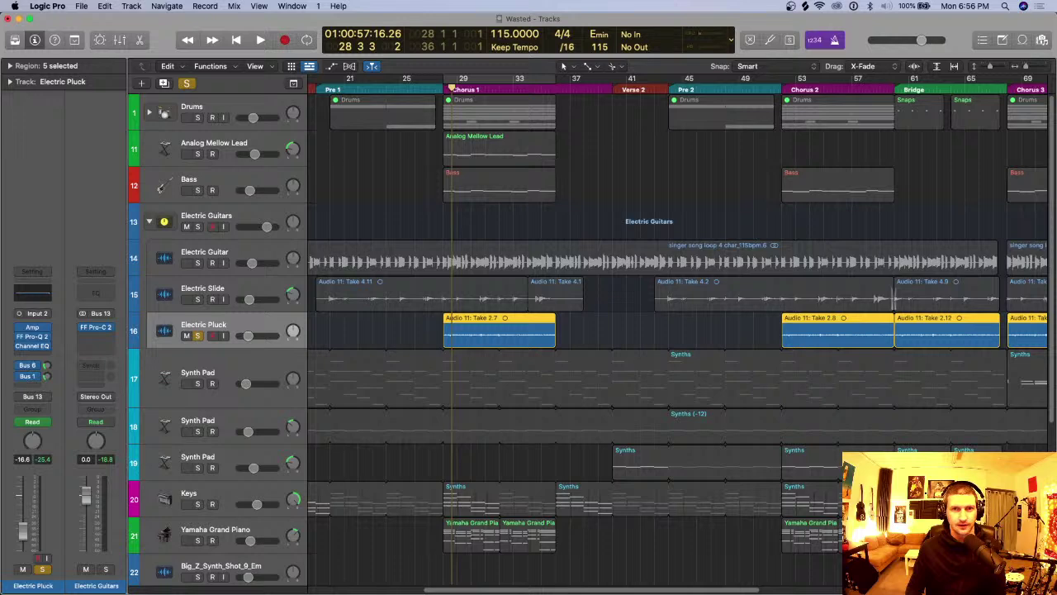
pyautogui.moveTo(443, 79); pyautogui.dragTo(552, 79)
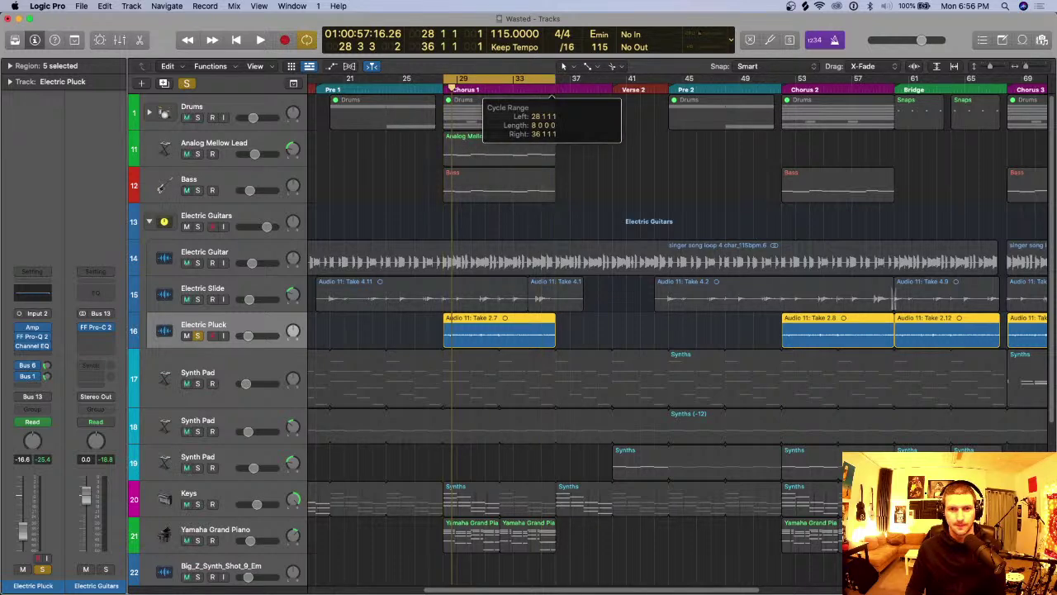
pyautogui.press('space')
pyautogui.press('space')
# Step: Insert the Soundtoys MicroShift plug-in on Electric Pluck and audition the track with it briefly
pyautogui.click(32, 353)
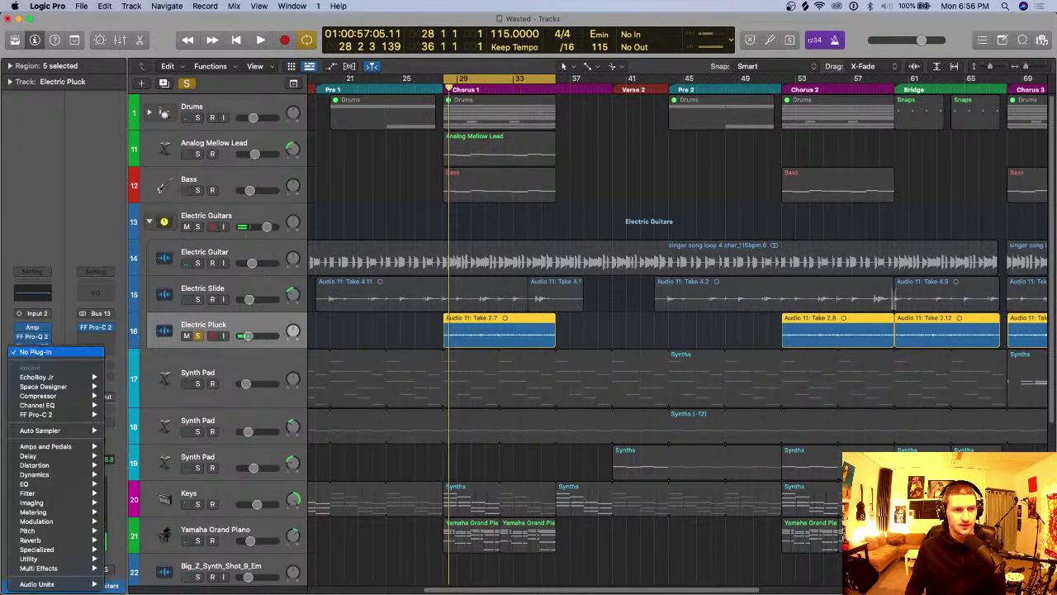
pyautogui.moveTo(50, 584)
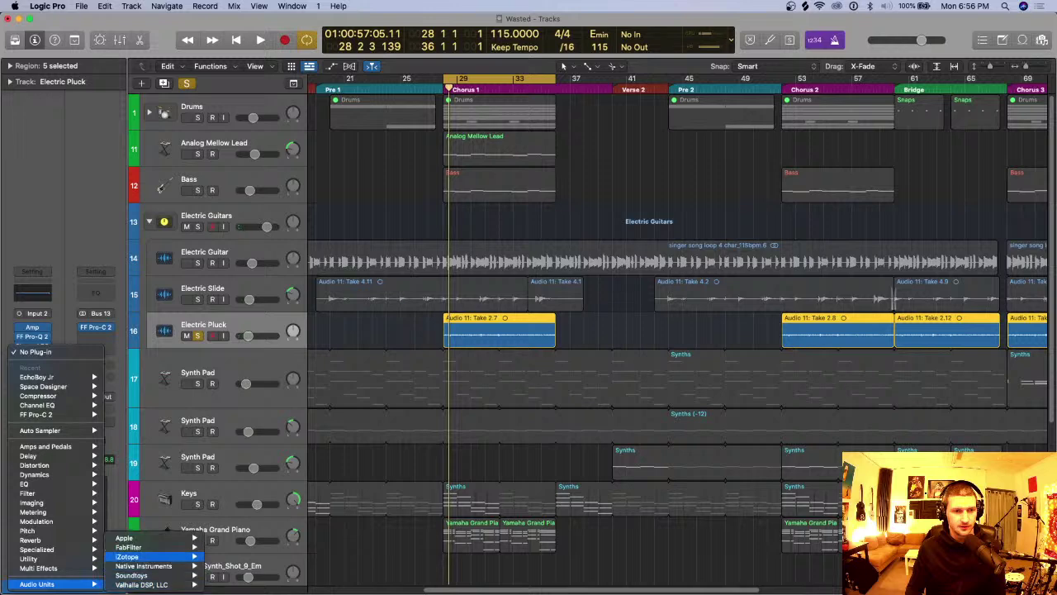
pyautogui.moveTo(149, 556)
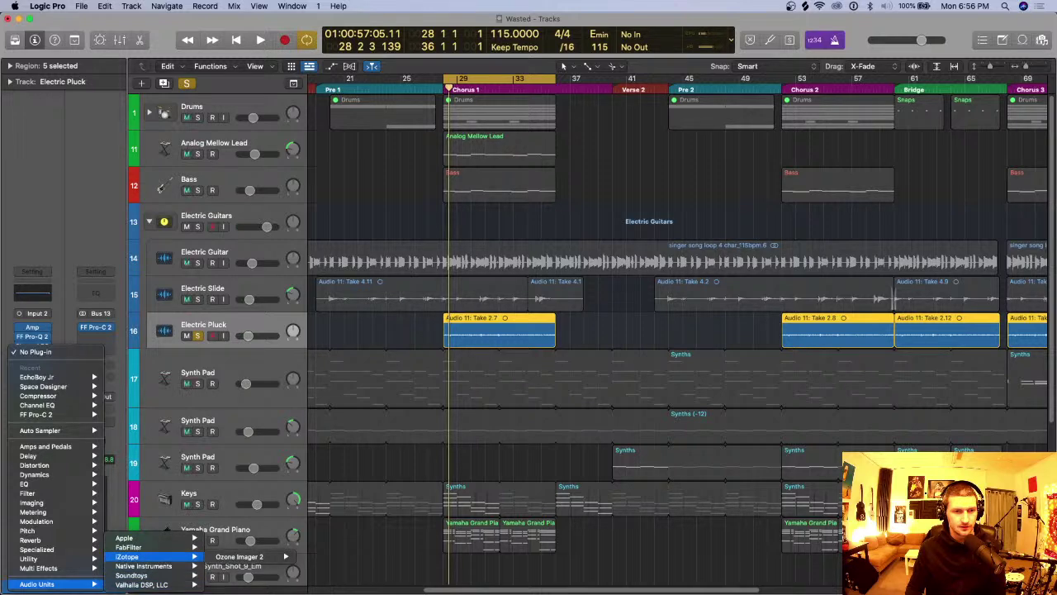
pyautogui.moveTo(137, 575)
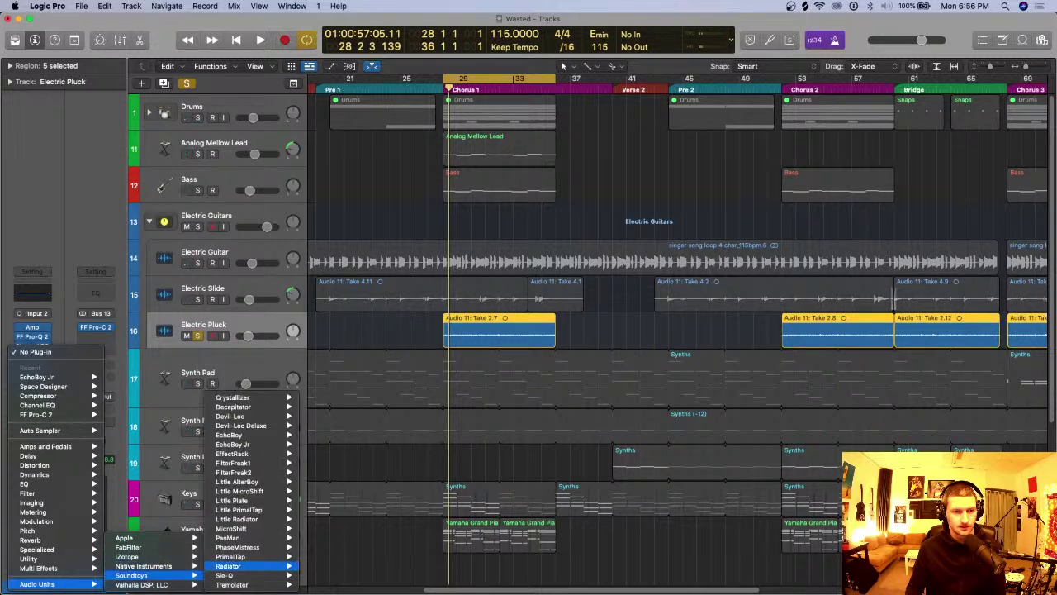
pyautogui.moveTo(248, 519)
pyautogui.click(319, 519)
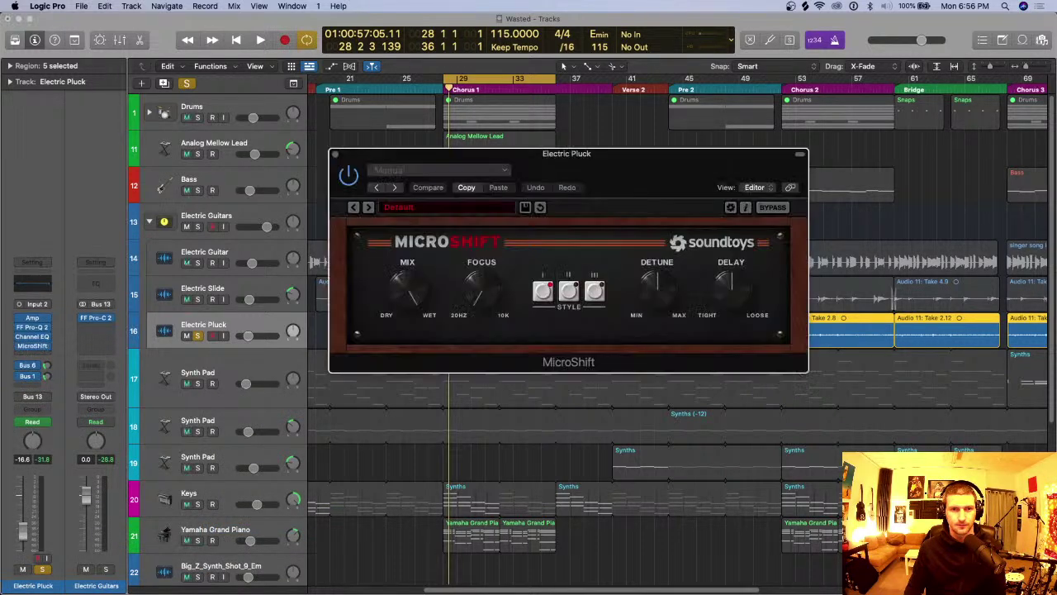
pyautogui.press('space')
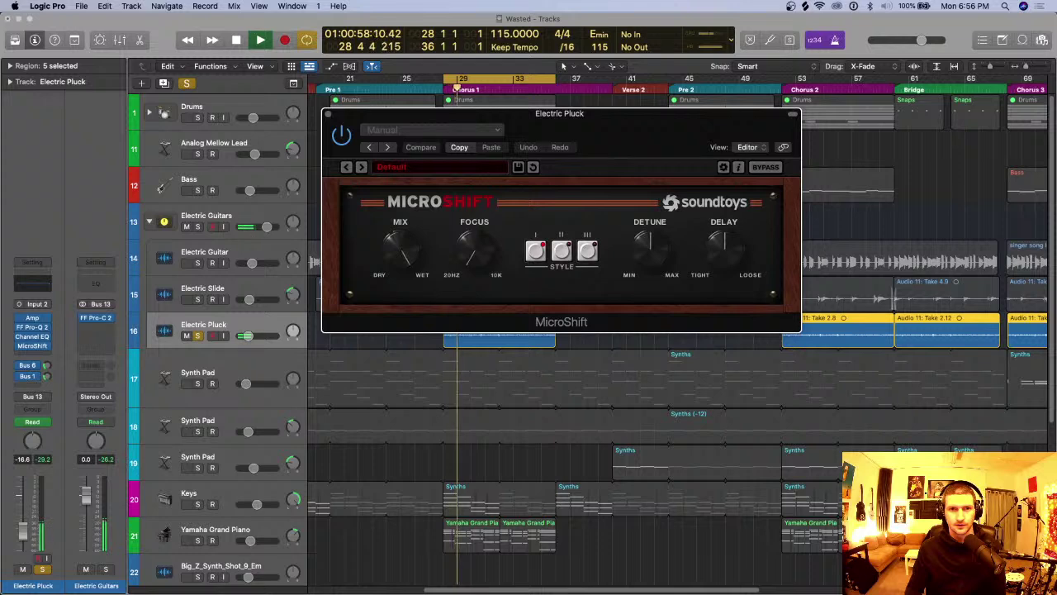
pyautogui.moveTo(560, 114); pyautogui.dragTo(557, 97)
pyautogui.press('space')
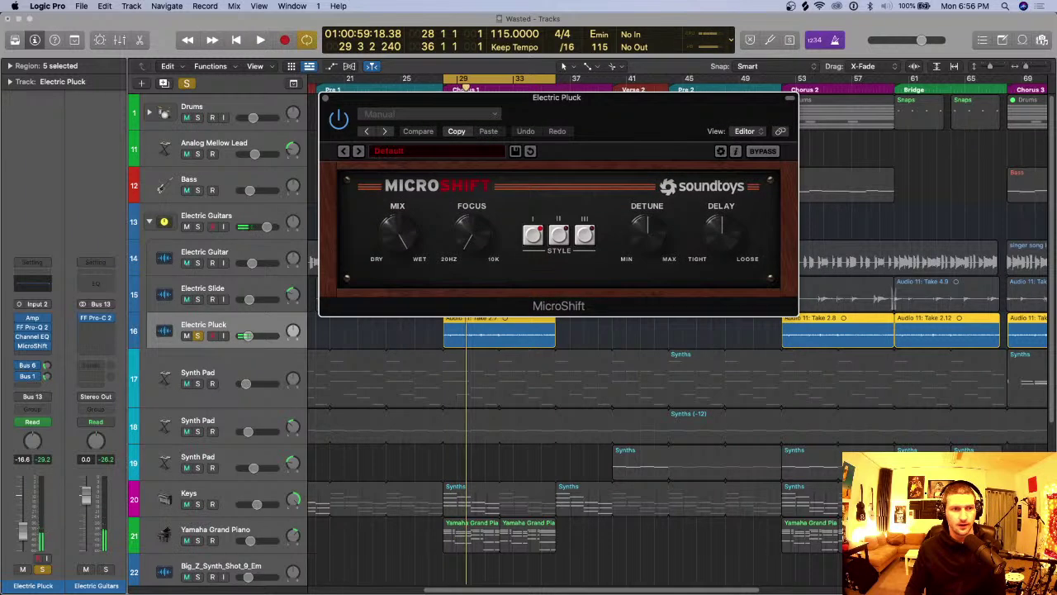
# Step: Insert the stereo Soundtoys PhaseMistress plug-in after MicroShift on Electric Pluck and play the chorus through it
pyautogui.click(33, 352)
pyautogui.moveTo(66, 572)
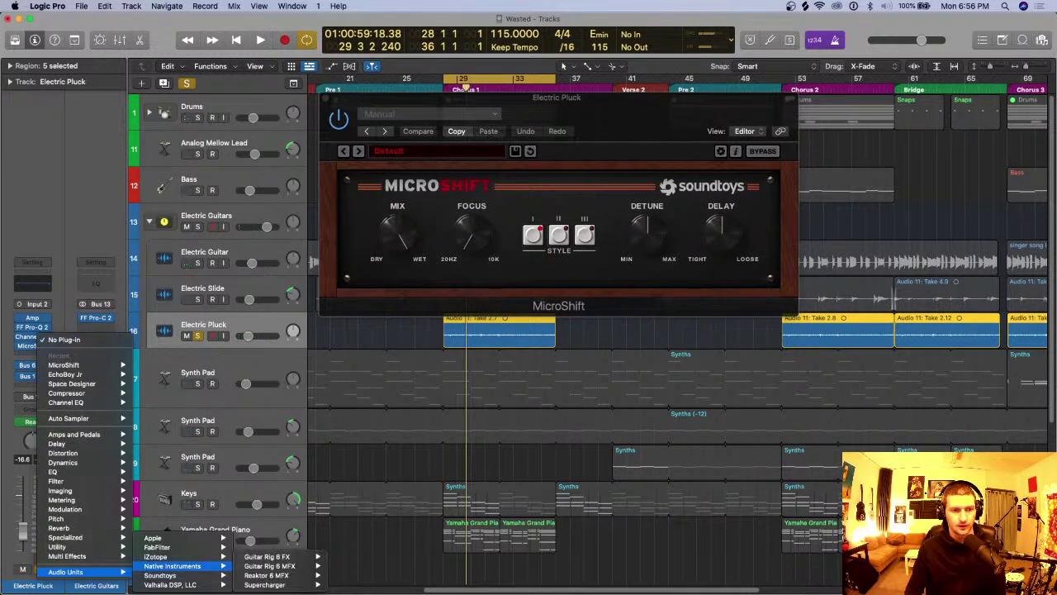
pyautogui.moveTo(159, 575)
pyautogui.moveTo(252, 575)
pyautogui.moveTo(264, 528)
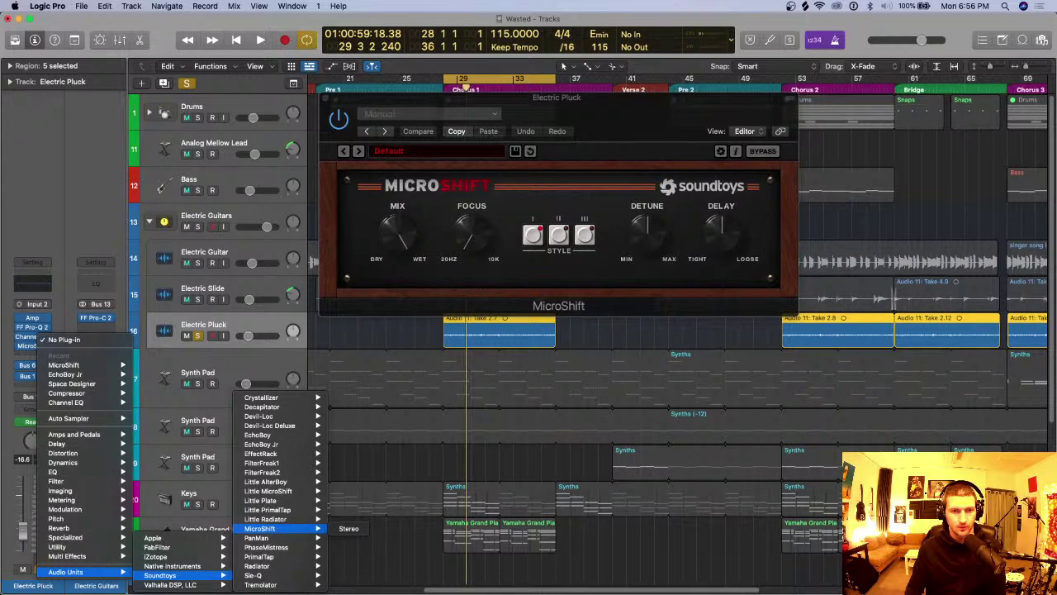
pyautogui.moveTo(266, 547)
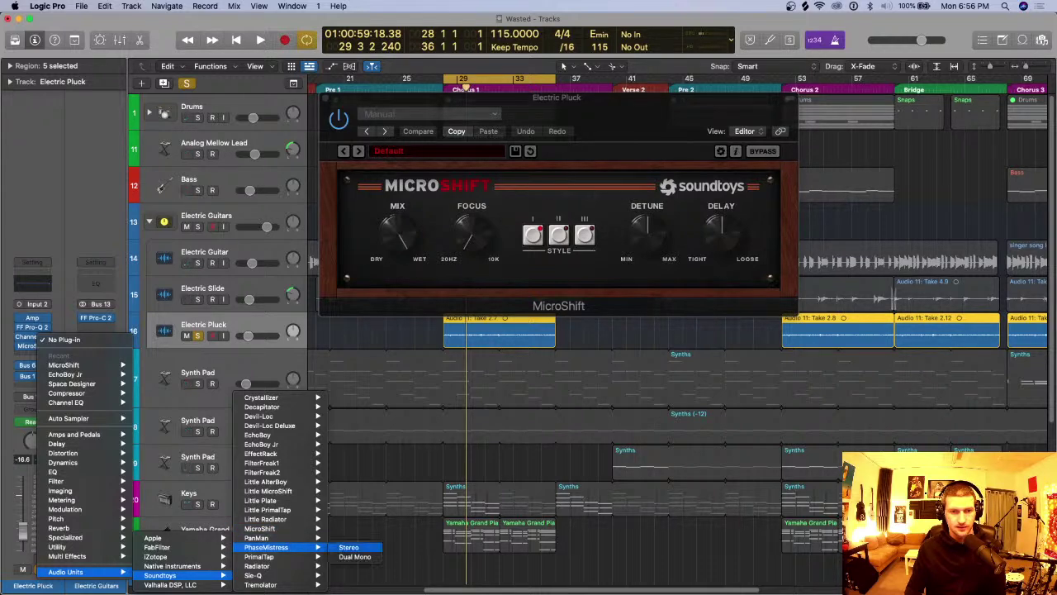
pyautogui.click(348, 547)
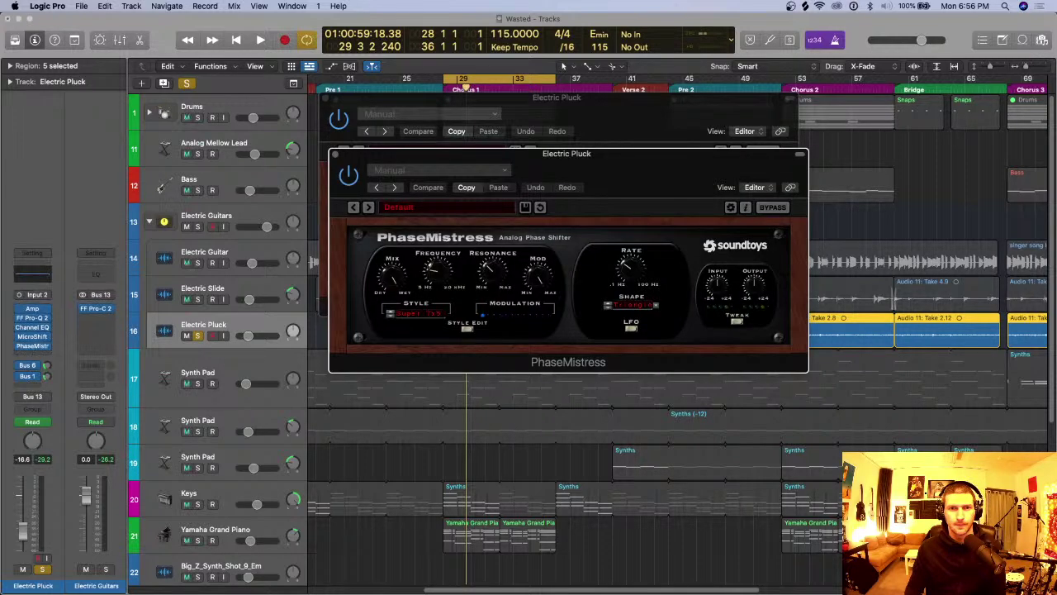
pyautogui.moveTo(463, 155); pyautogui.dragTo(381, 137)
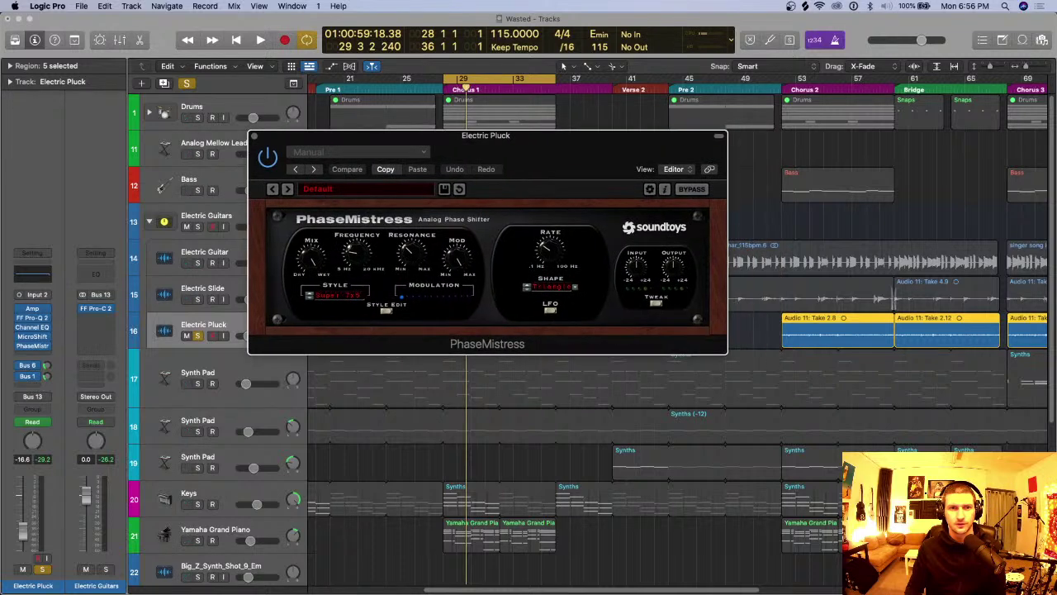
pyautogui.press('space')
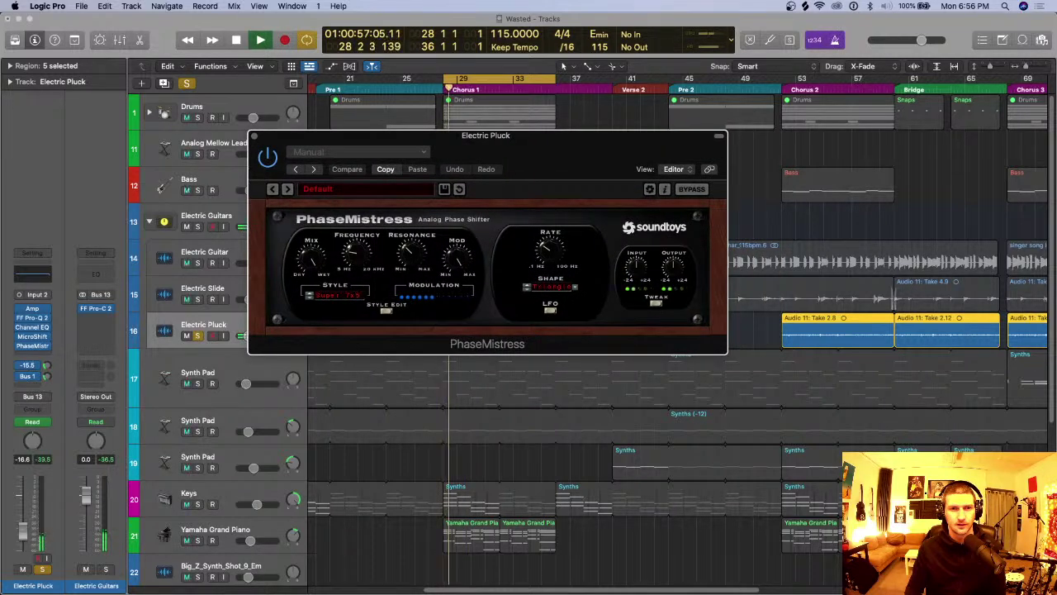
# Step: Close the PhaseMistress window and remove that plug-in from Electric Pluck
pyautogui.press('super+w')
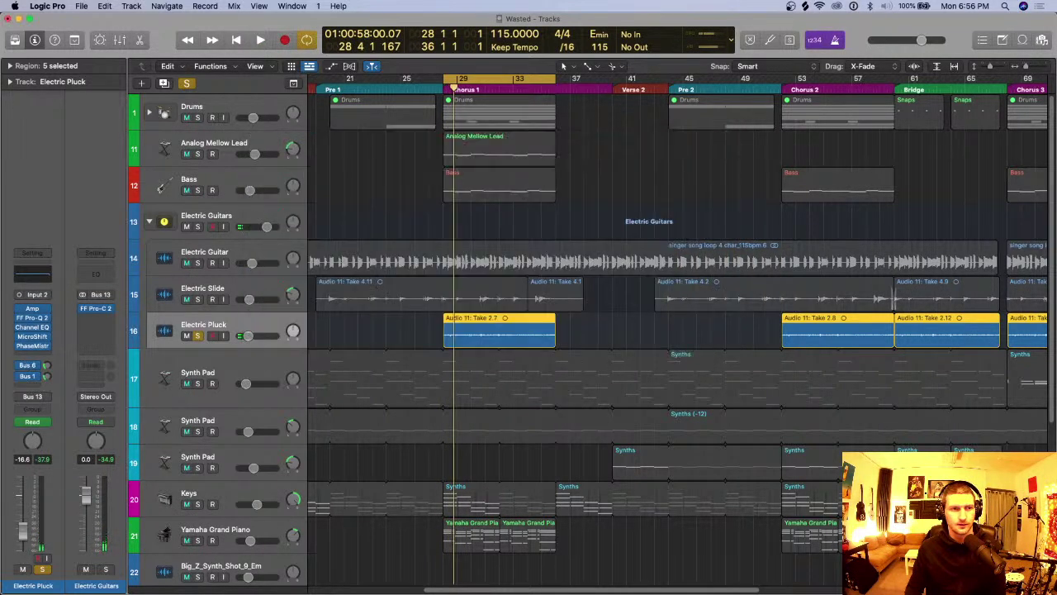
pyautogui.click(45, 346)
pyautogui.click(70, 352)
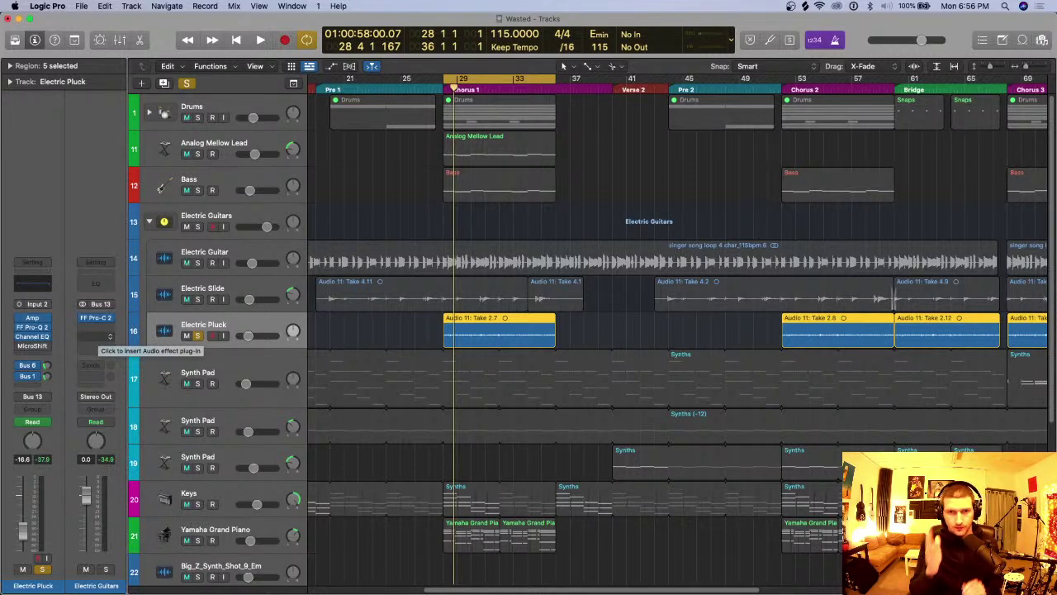
# Step: Raise Electric Pluck's volume to -4.4 dB and audition the soloed part with MicroShift inserted
pyautogui.press('super+Down')
pyautogui.press('super+Down')
pyautogui.press('super+Down')
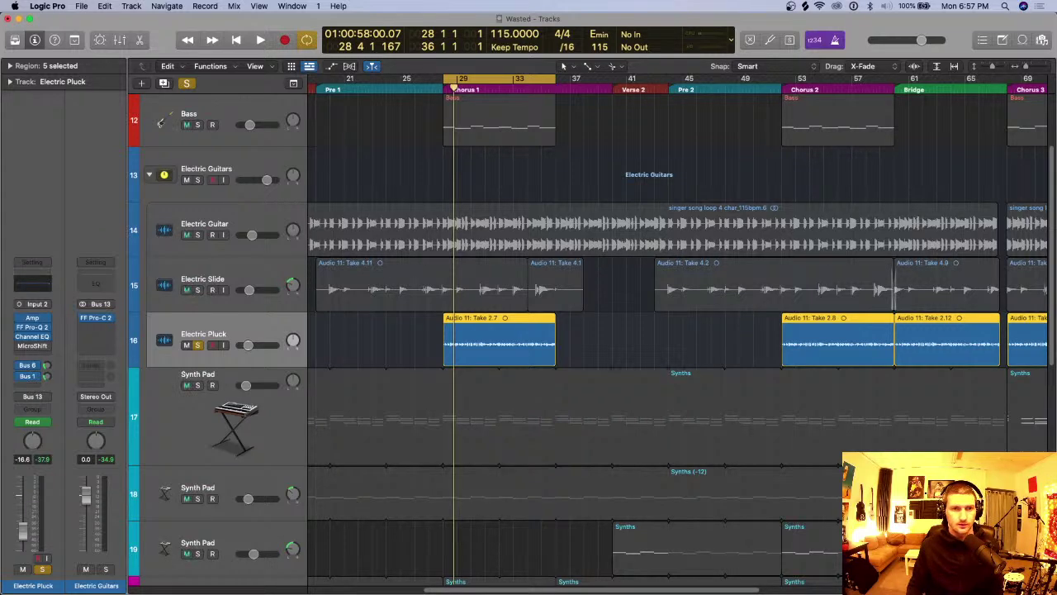
pyautogui.moveTo(248, 346); pyautogui.dragTo(260, 345)
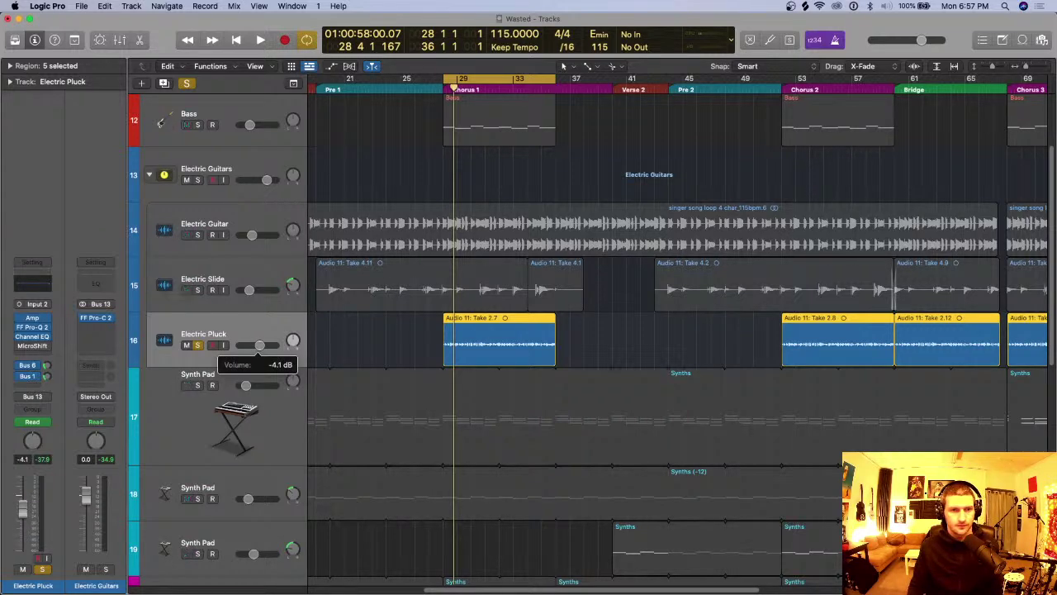
pyautogui.press('space')
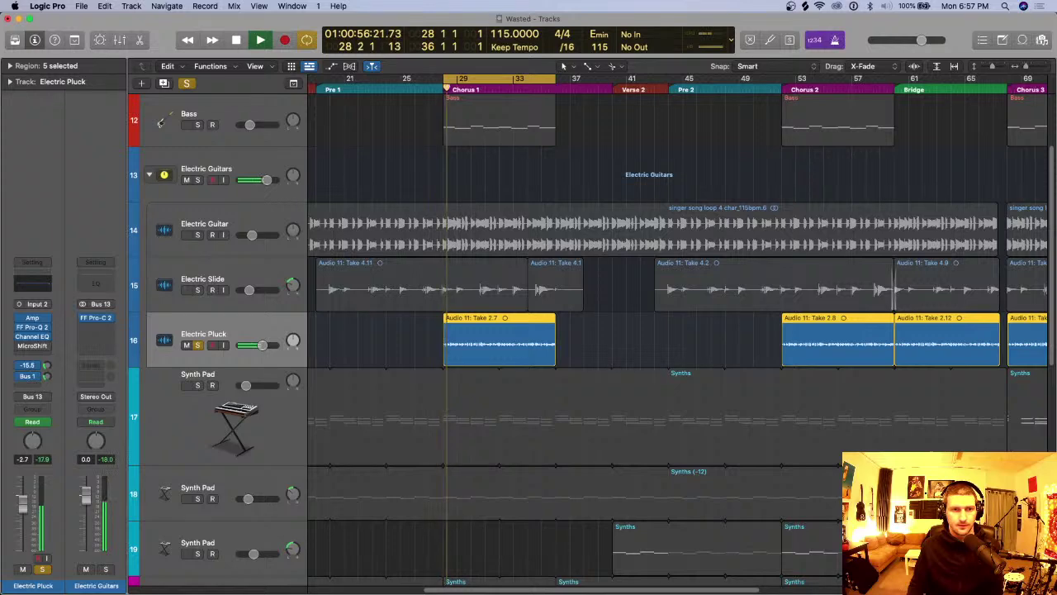
pyautogui.moveTo(263, 346); pyautogui.dragTo(260, 345)
pyautogui.press('space')
pyautogui.press('space')
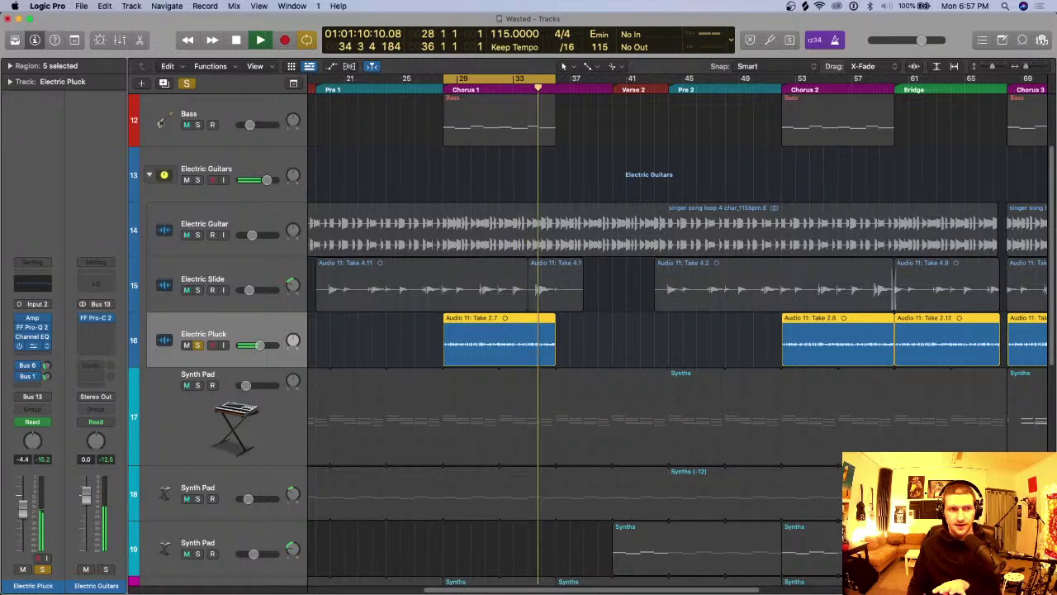
pyautogui.press('space')
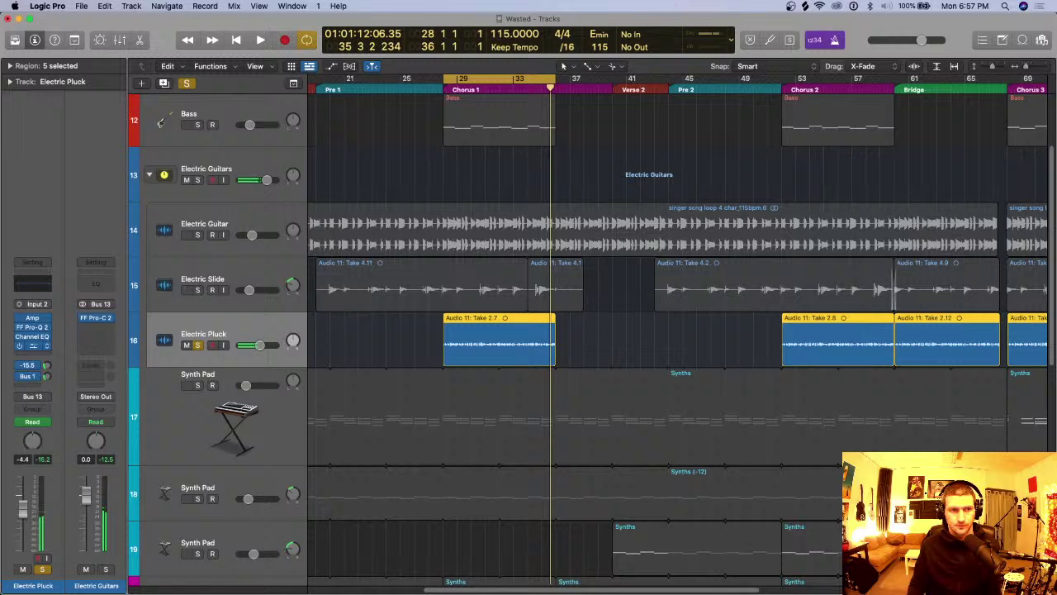
# Step: Remove MicroShift from Electric Pluck and save the project
pyautogui.press('super+s')
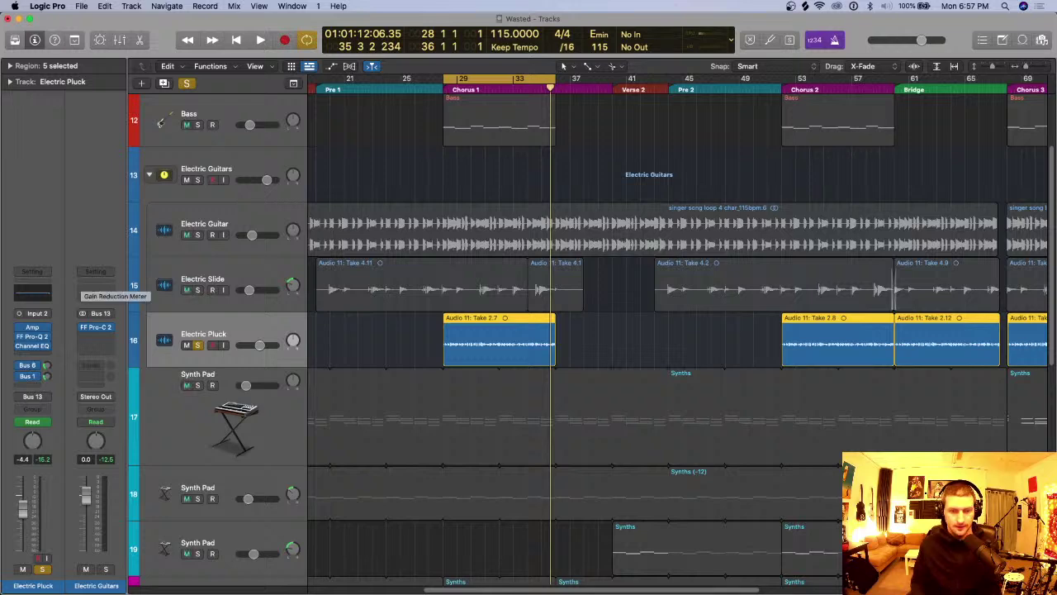
pyautogui.press('super+s')
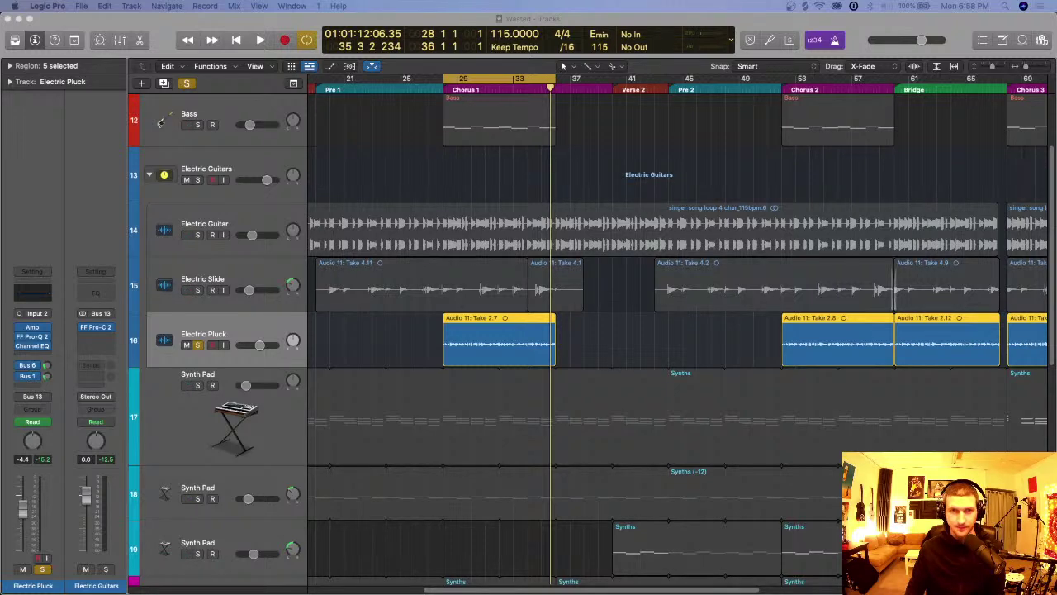
# Step: Move the playhead to bar 27 and set a cycle range from bar 25 to bar 40
pyautogui.click(428, 86)
pyautogui.press('c')
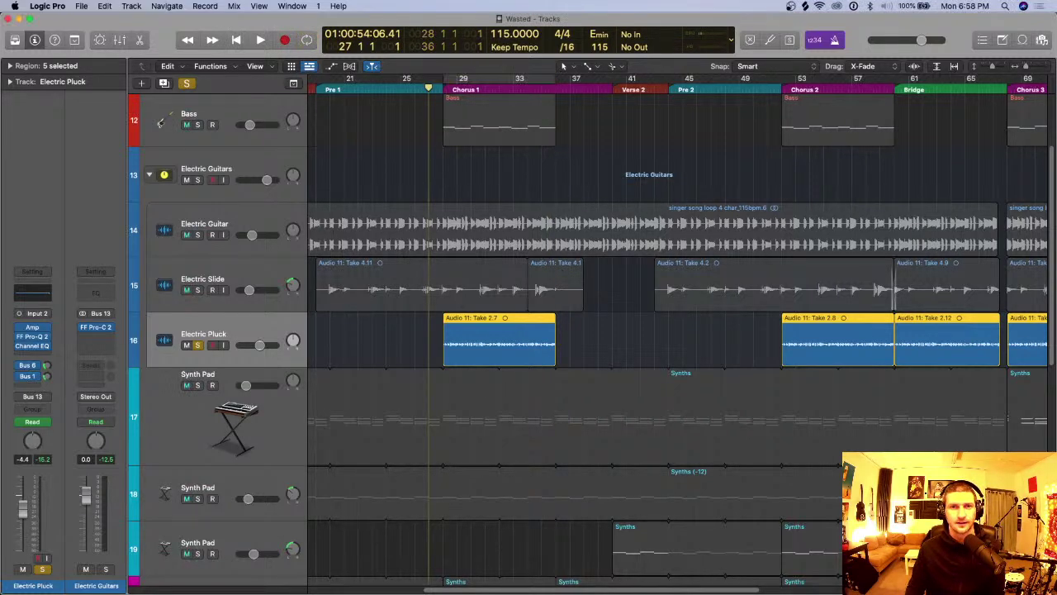
pyautogui.moveTo(406, 77); pyautogui.dragTo(613, 78)
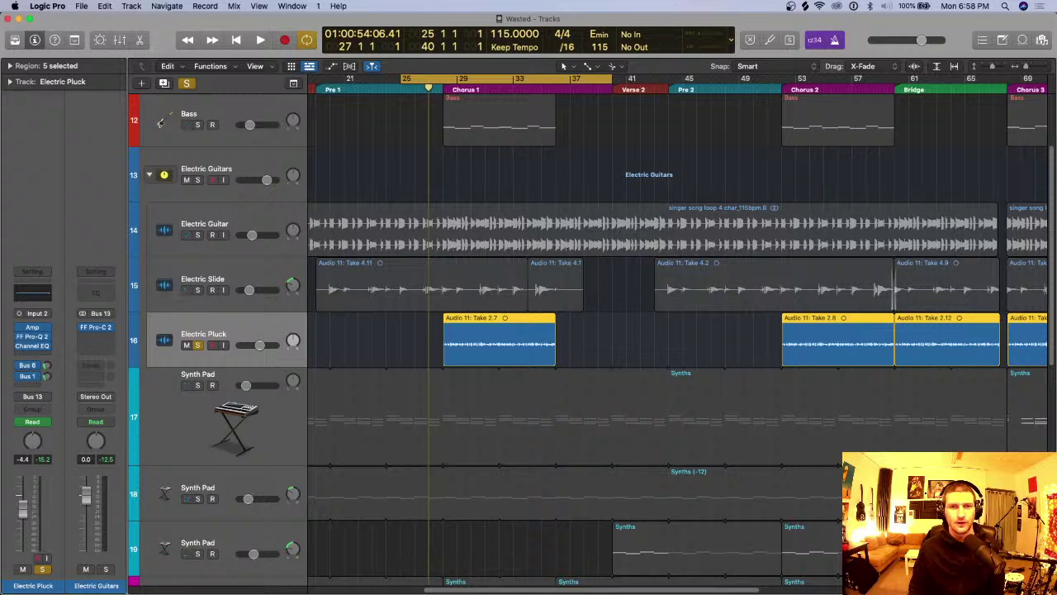
# Step: Turn off cycle playback and unsolo Electric Pluck
pyautogui.press('super+Up')
pyautogui.press('super+Up')
pyautogui.press('super+Up')
pyautogui.press('super+Up')
pyautogui.press('super+Up')
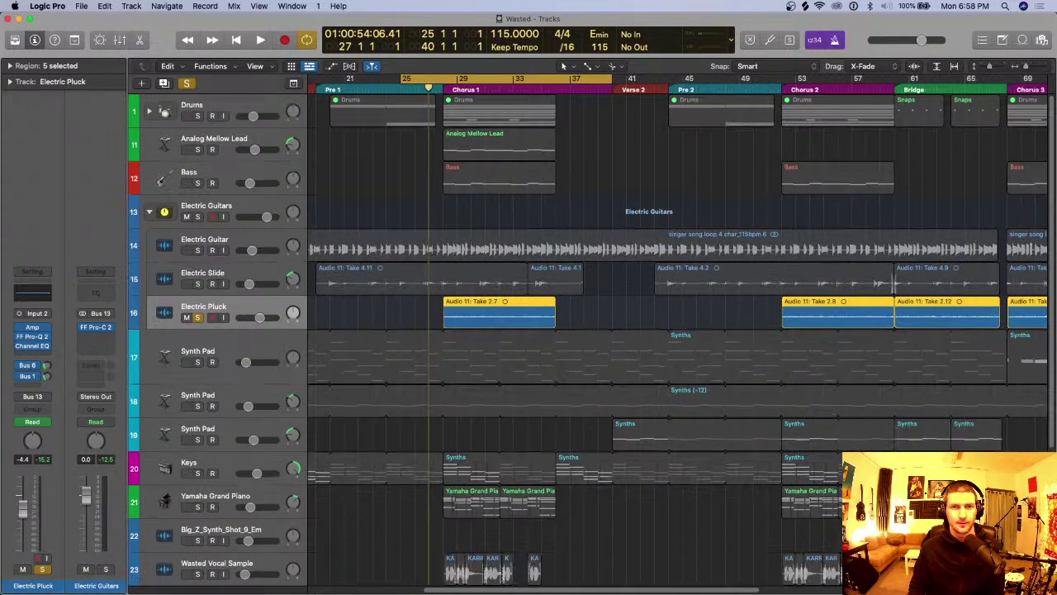
pyautogui.press('super+Up')
pyautogui.press('super+Up')
pyautogui.press('c')
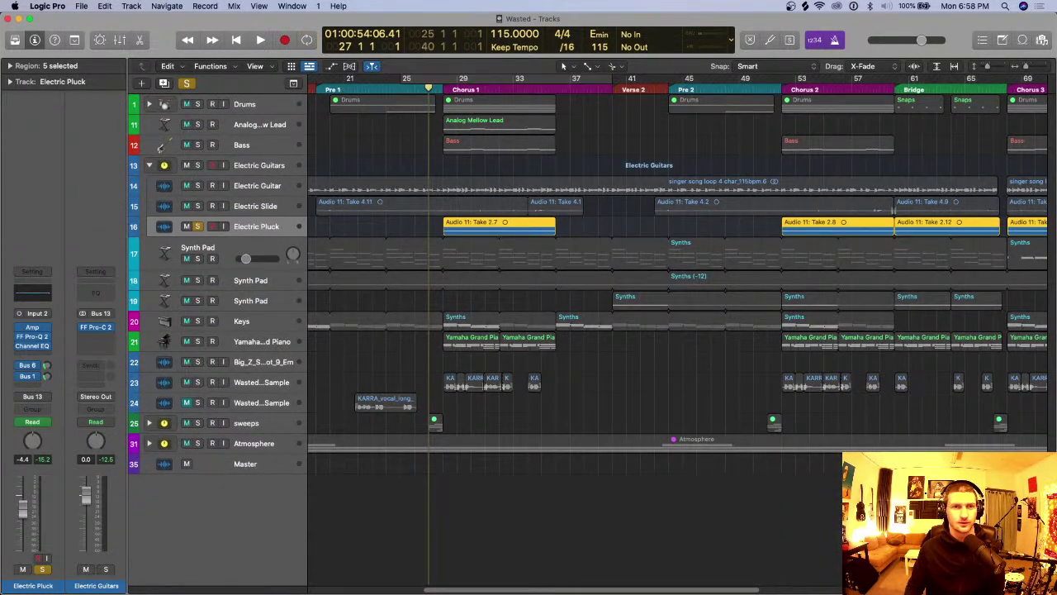
pyautogui.press('super+Down')
pyautogui.press('super+Down')
pyautogui.press('super+Down')
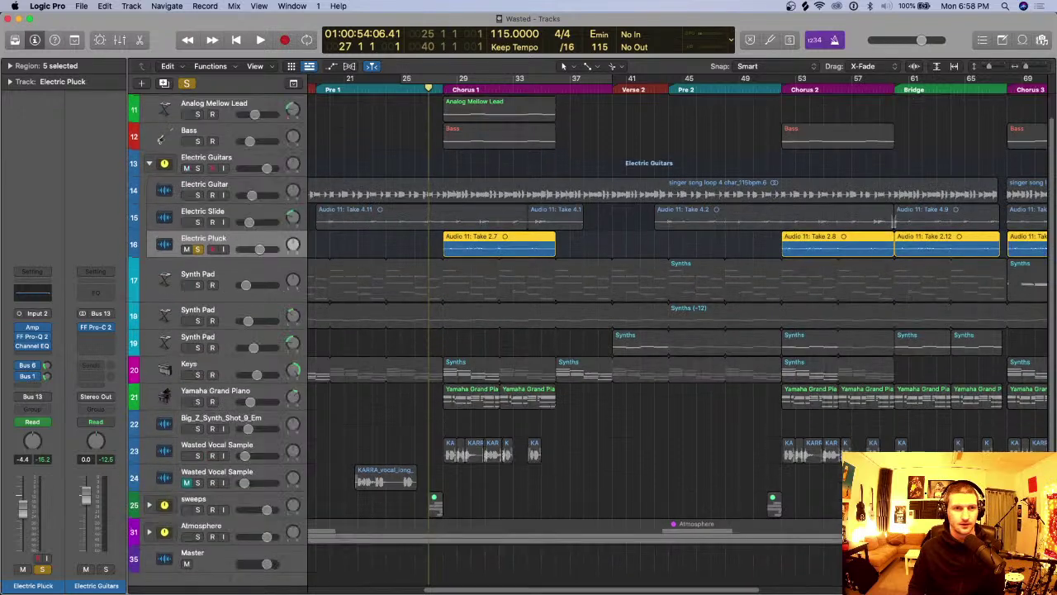
pyautogui.press('s')
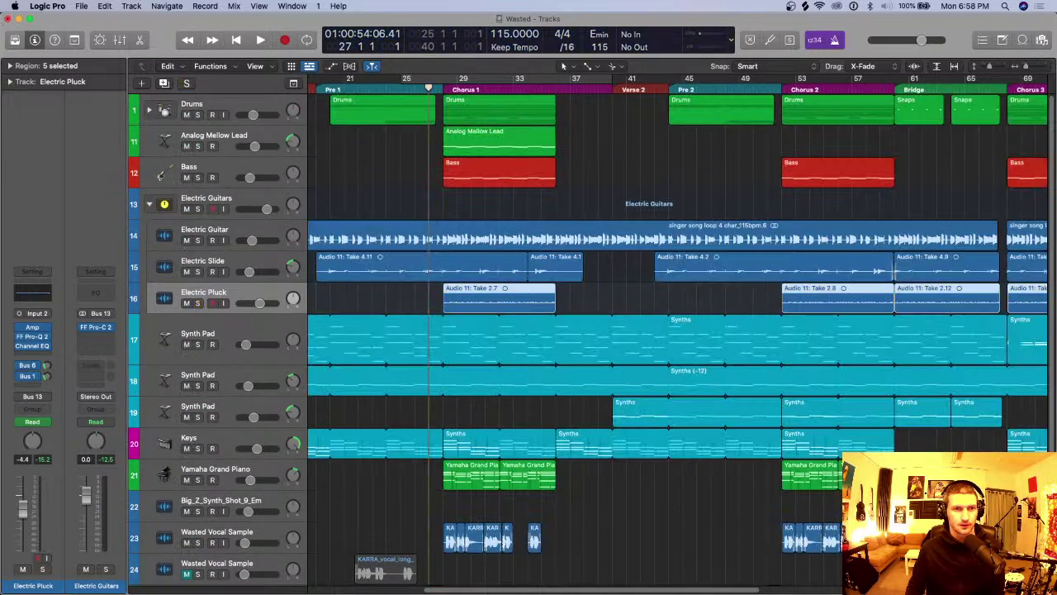
# Step: Cycle bars 28 to 36 of Chorus 1 and play it with Drums and Electric Guitar soloed
pyautogui.press('super+Left')
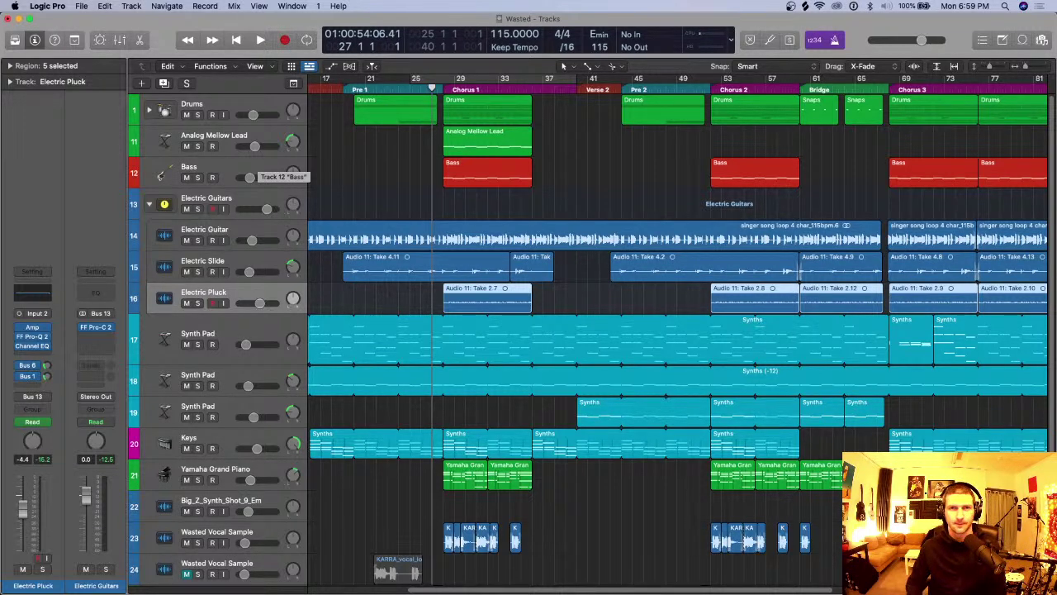
pyautogui.moveTo(444, 82); pyautogui.dragTo(532, 83)
pyautogui.click(197, 115)
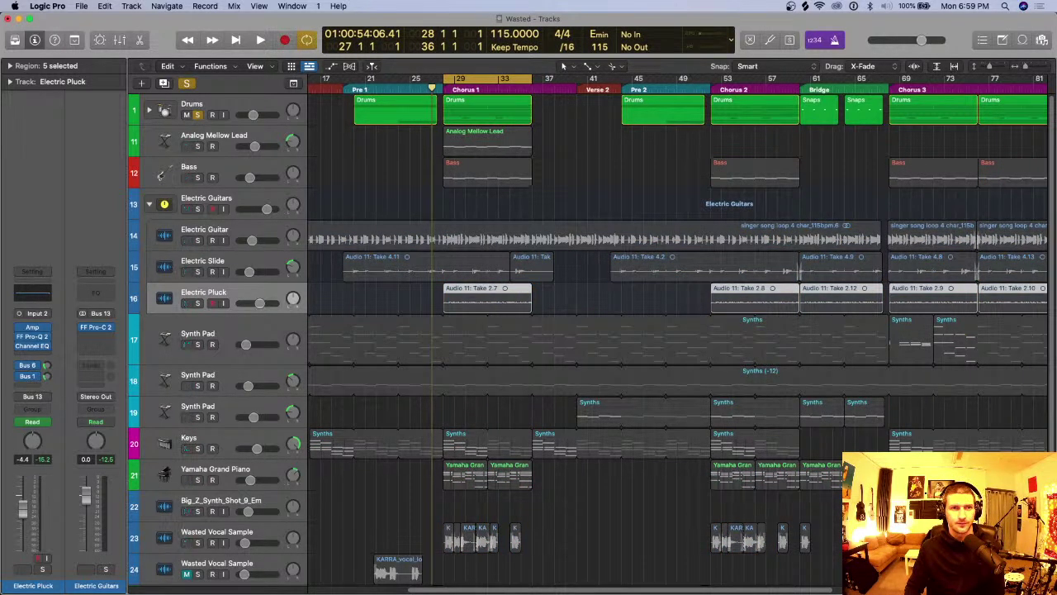
pyautogui.click(216, 109)
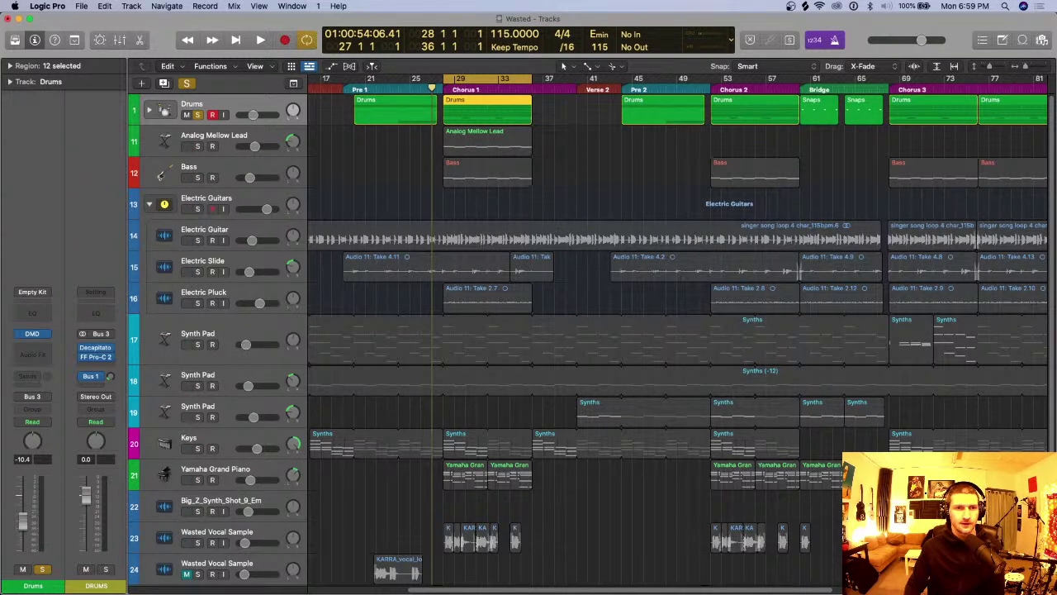
pyautogui.click(197, 240)
pyautogui.press('space')
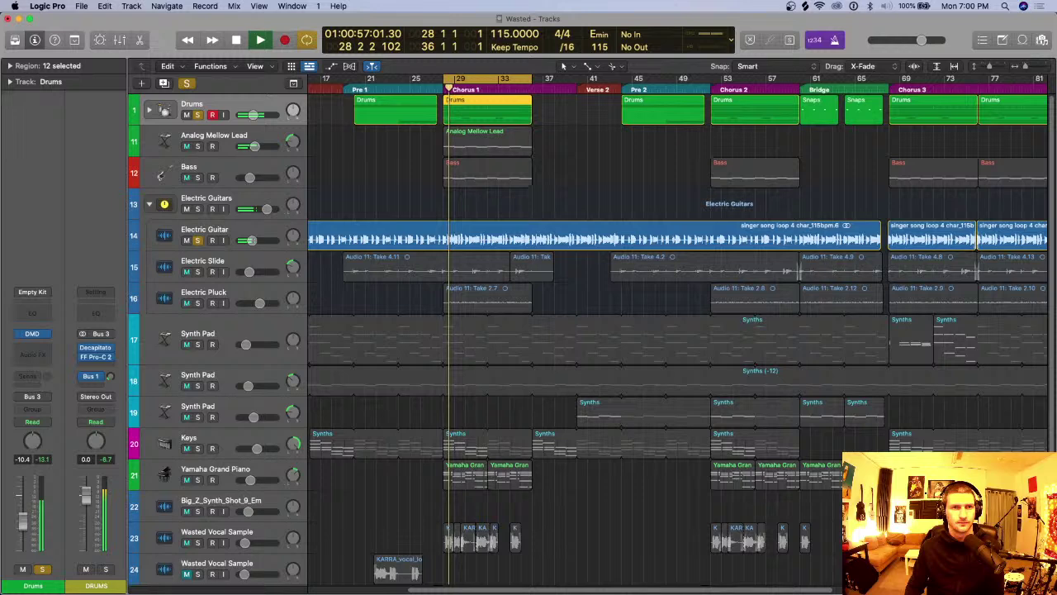
# Step: Delete the Analog Mellow Lead track together with its region
pyautogui.press('Down')
pyautogui.press('super+BackSpace')
pyautogui.press('Return')
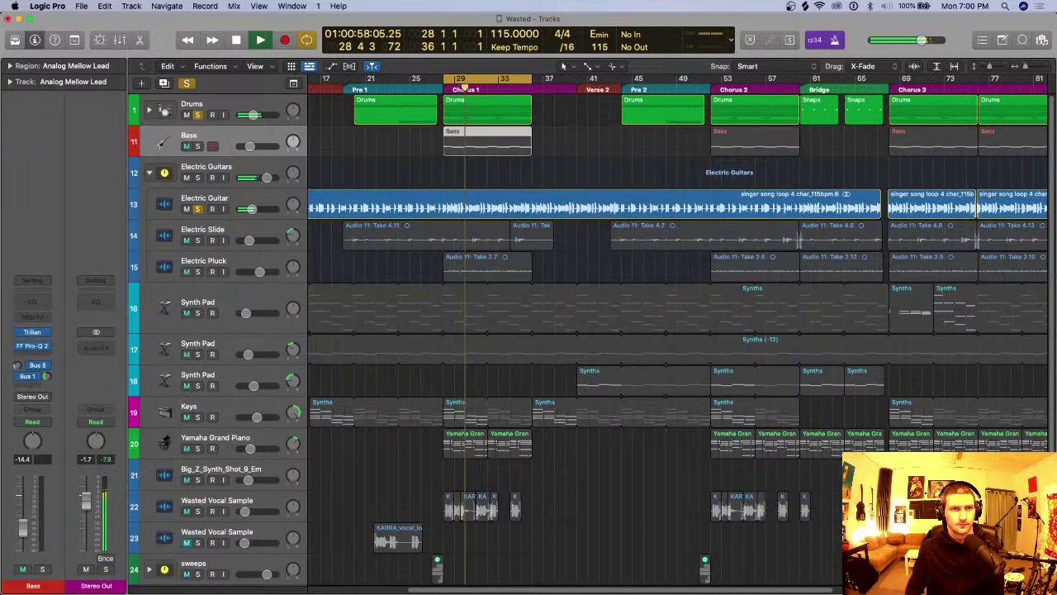
# Step: Add Bass and Electric Pluck to the soloed tracks and lower Electric Pluck's volume during playback
pyautogui.press('s')
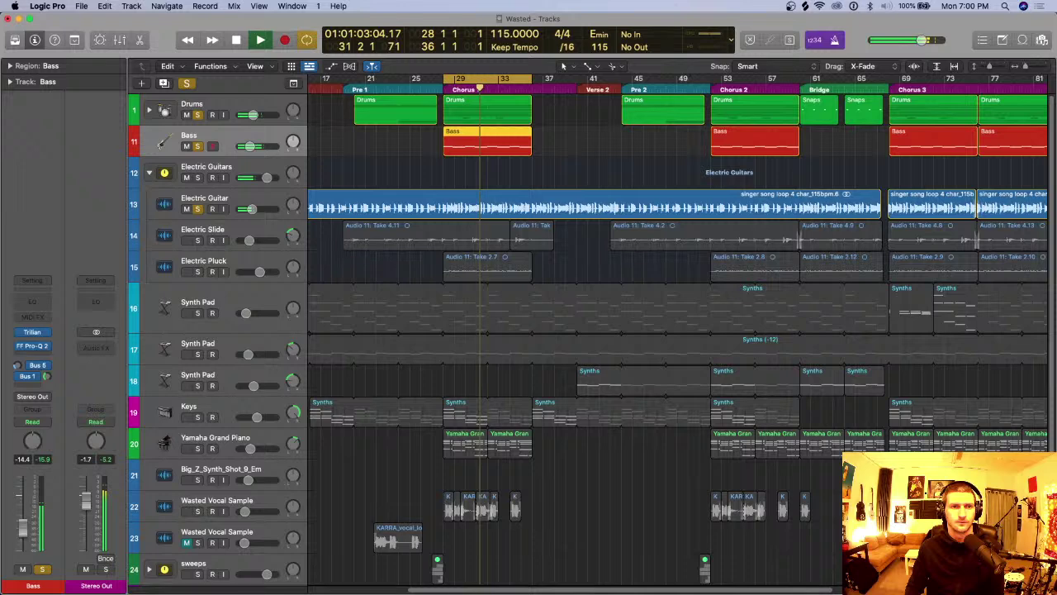
pyautogui.click(197, 271)
pyautogui.moveTo(259, 271); pyautogui.dragTo(250, 271)
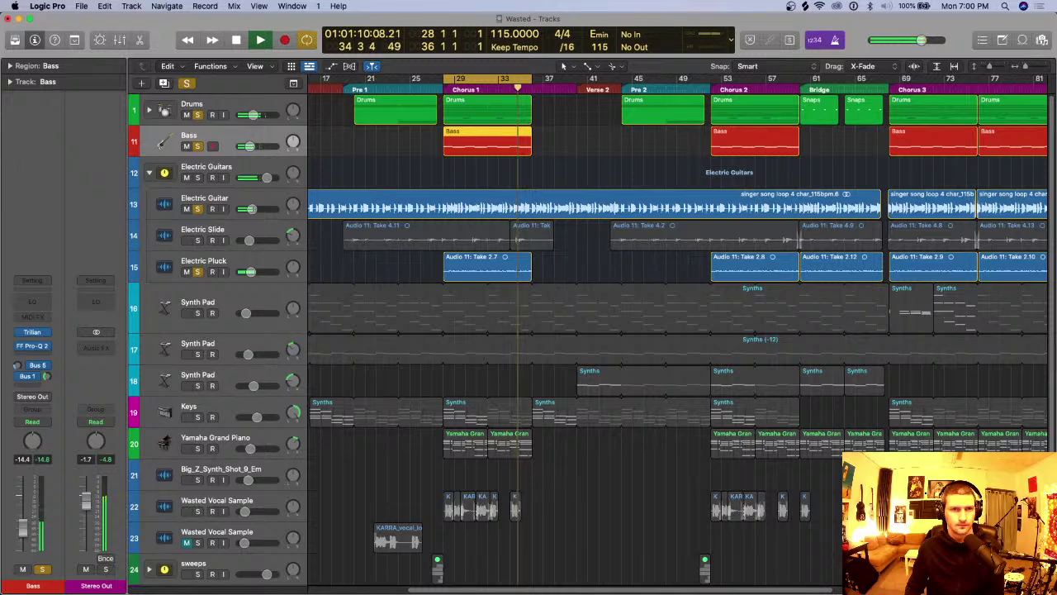
# Step: Lower Electric Pluck's volume slightly, raise Yamaha Grand Piano's slightly, and add Keys to the soloed tracks during playback
pyautogui.moveTo(251, 271); pyautogui.dragTo(249, 271)
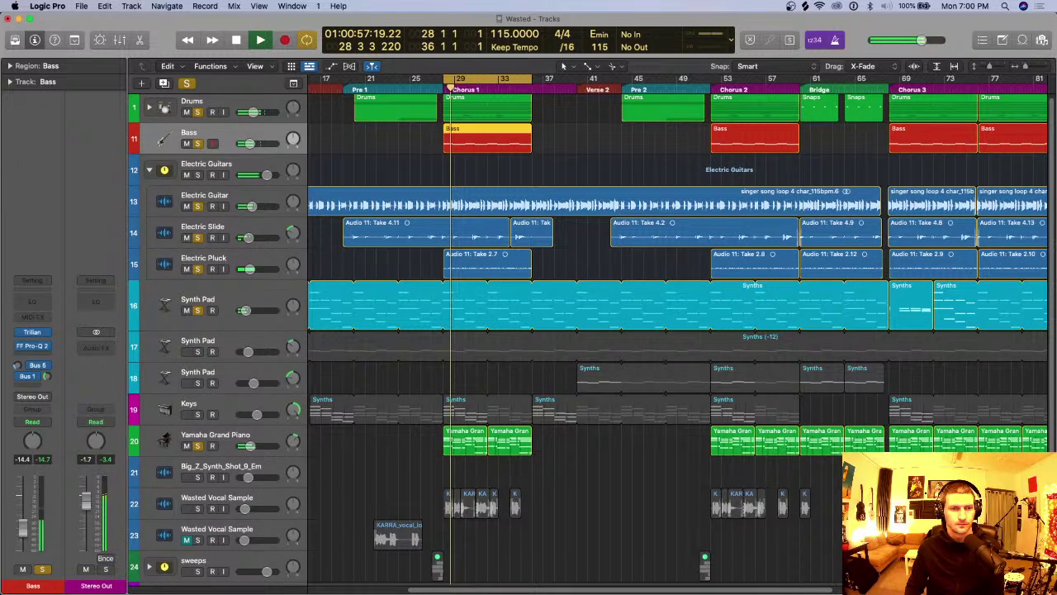
pyautogui.moveTo(250, 446); pyautogui.dragTo(251, 446)
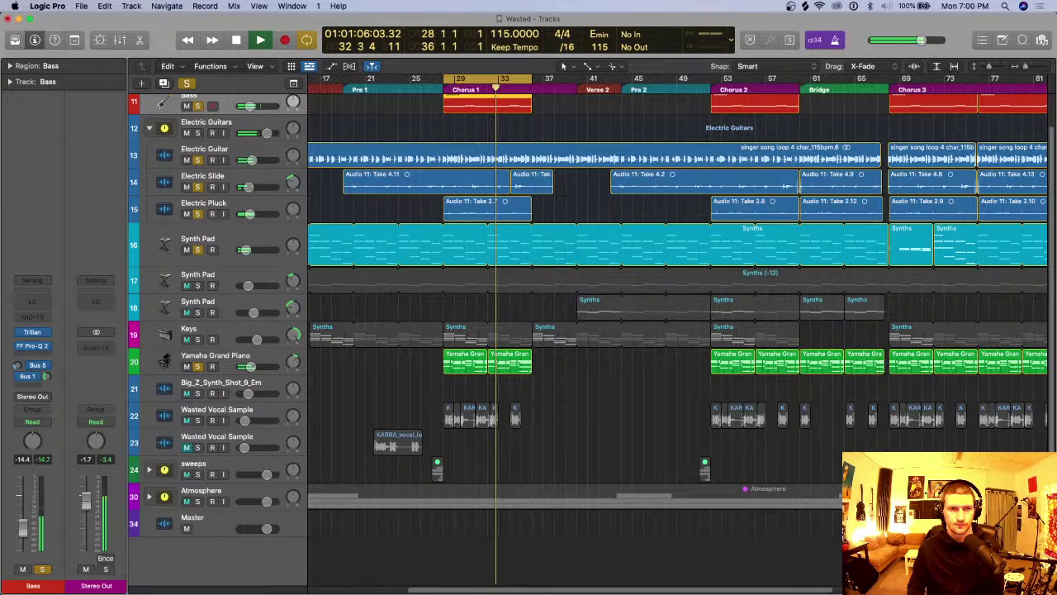
pyautogui.click(197, 339)
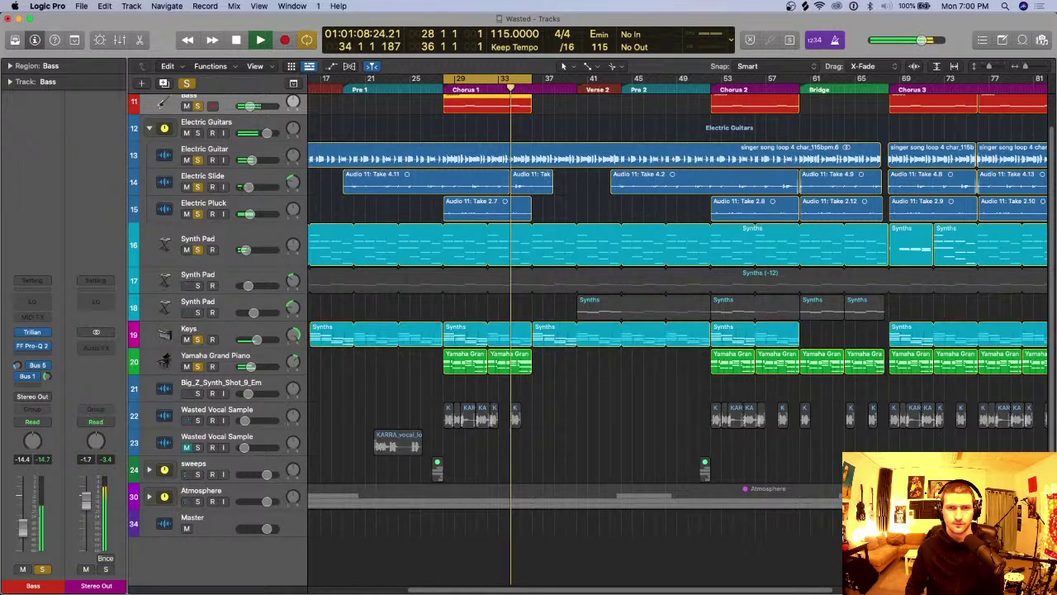
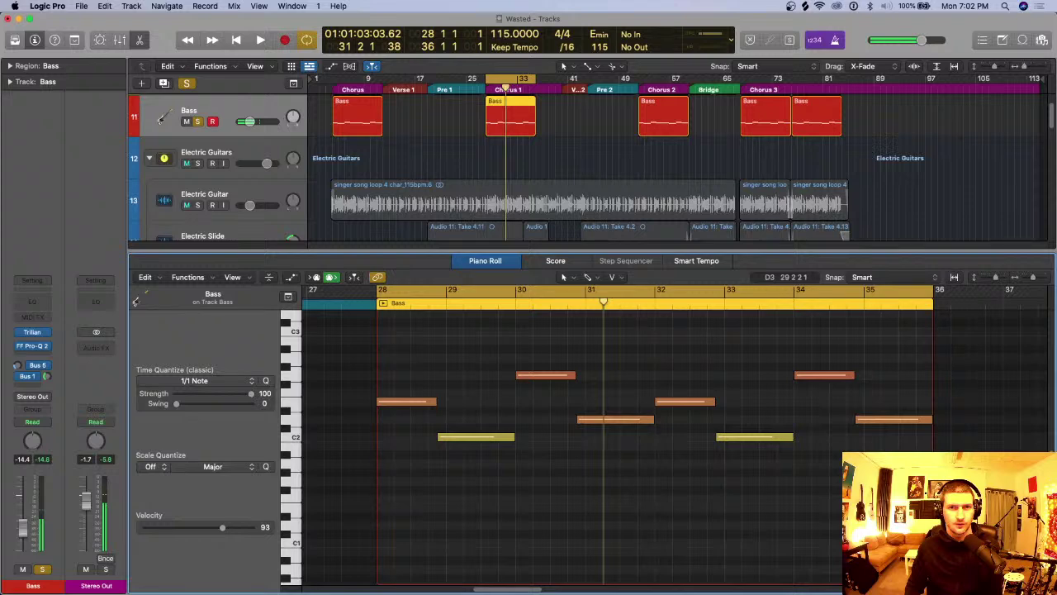
# Step: Show the Bass track's Bus 5 send channel beside its channel strip and play the soloed bass part
pyautogui.click(17, 365)
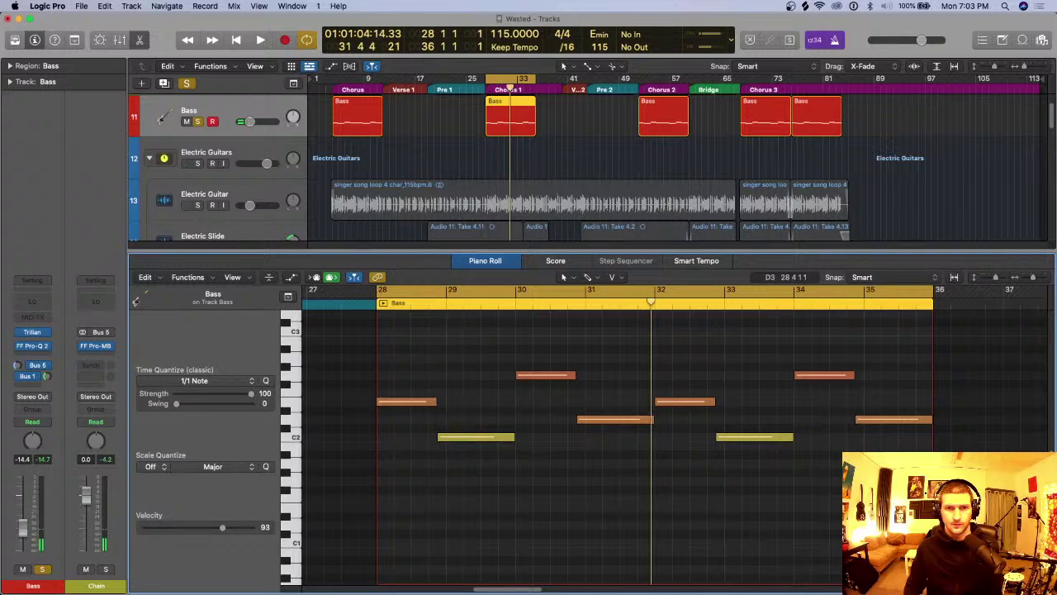
pyautogui.press('p')
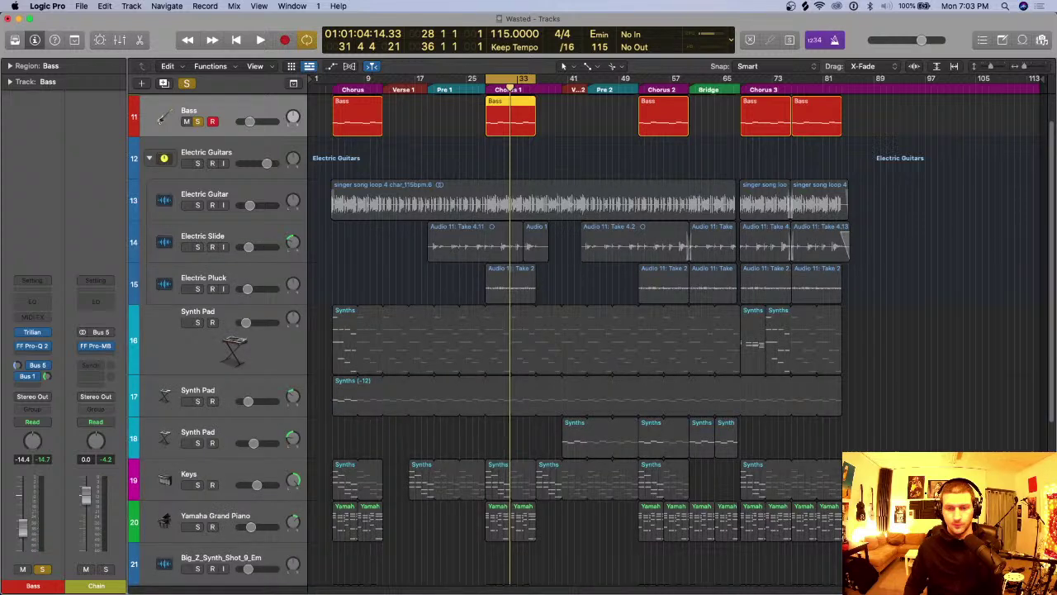
pyautogui.press('space')
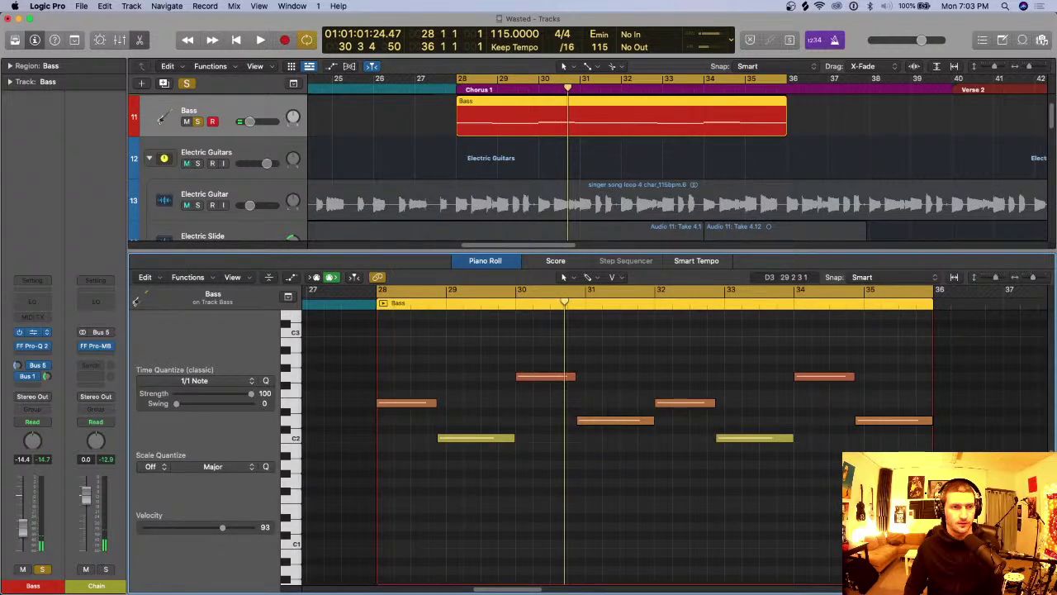
# Step: Inspect the Trilian instrument on the Bass track with its window moved aside, and close it
pyautogui.click(33, 331)
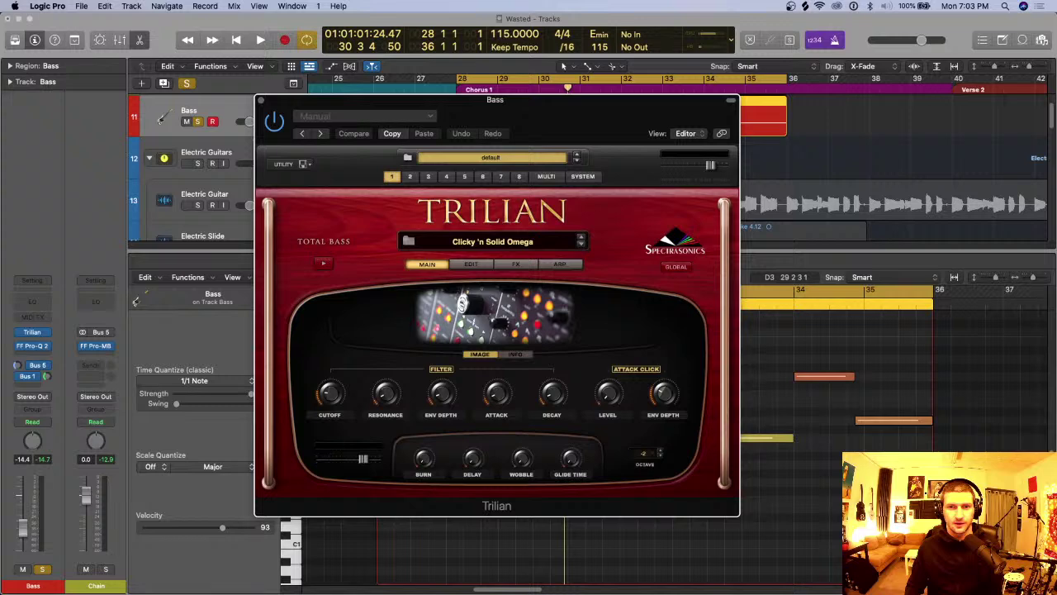
pyautogui.moveTo(495, 99); pyautogui.dragTo(429, 58)
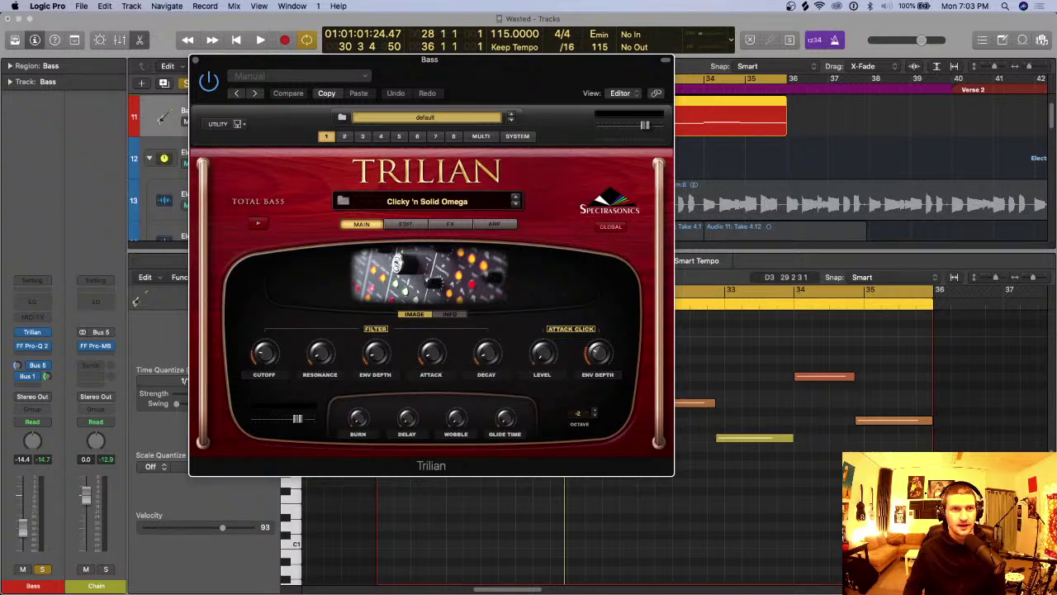
pyautogui.click(195, 61)
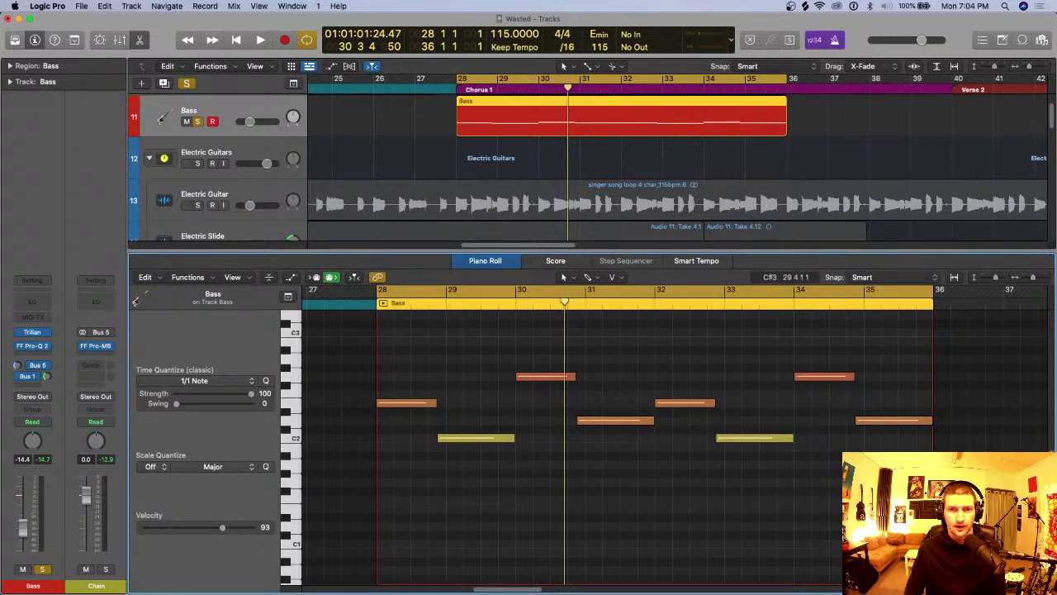
# Step: Return the playhead to the start of bar 28 and solo Drums together with Bass for playback
pyautogui.moveTo(565, 302)
pyautogui.mouseDown()
pyautogui.moveTo(386, 303)
pyautogui.moveTo(551, 302)
pyautogui.mouseUp()
pyautogui.moveTo(485, 302); pyautogui.dragTo(381, 302)
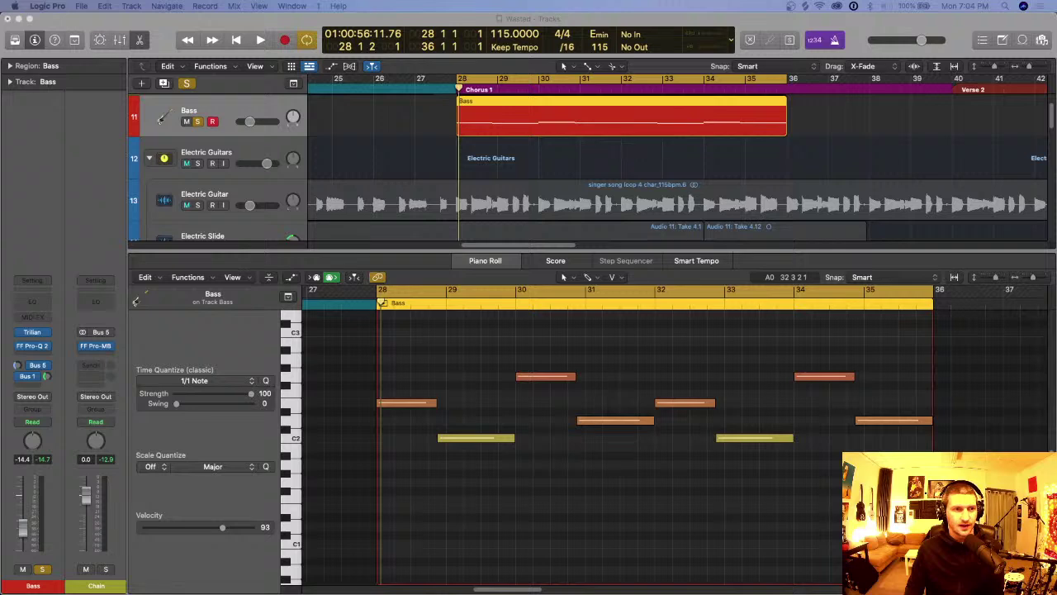
pyautogui.press('v')
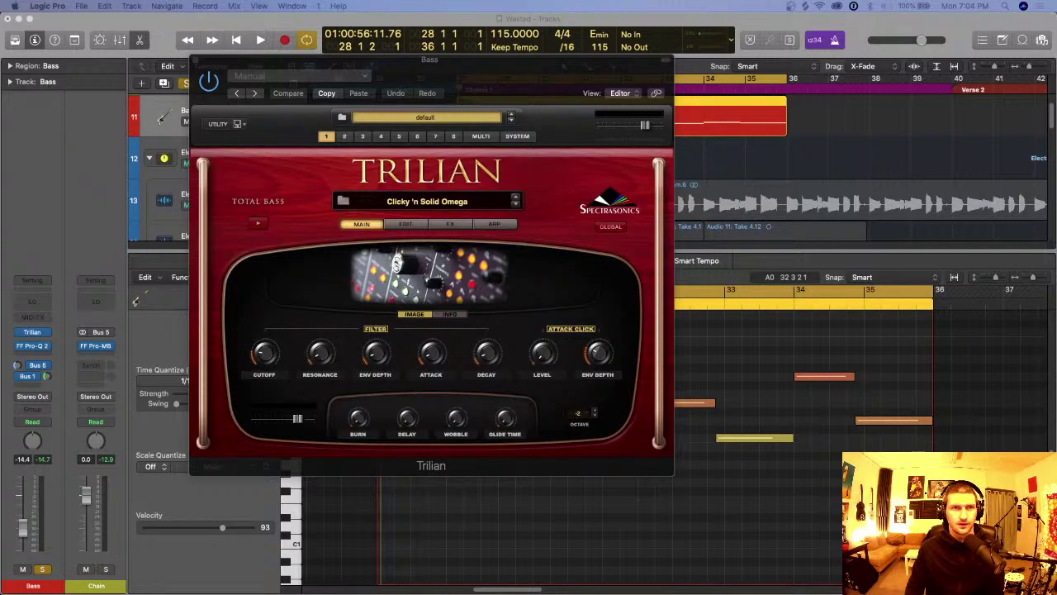
pyautogui.press('v')
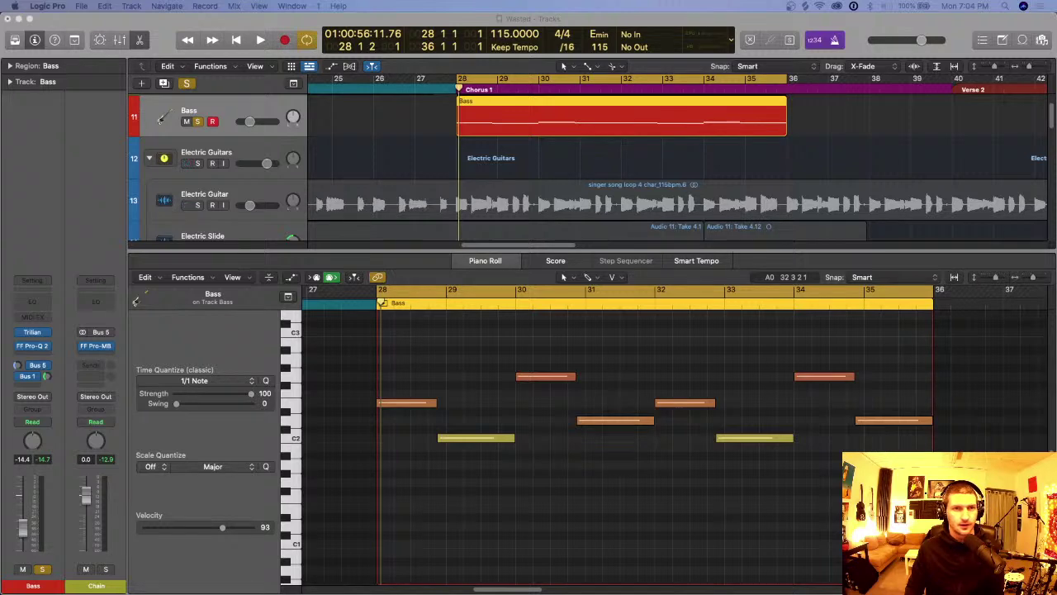
pyautogui.scroll(3, 628, 167)
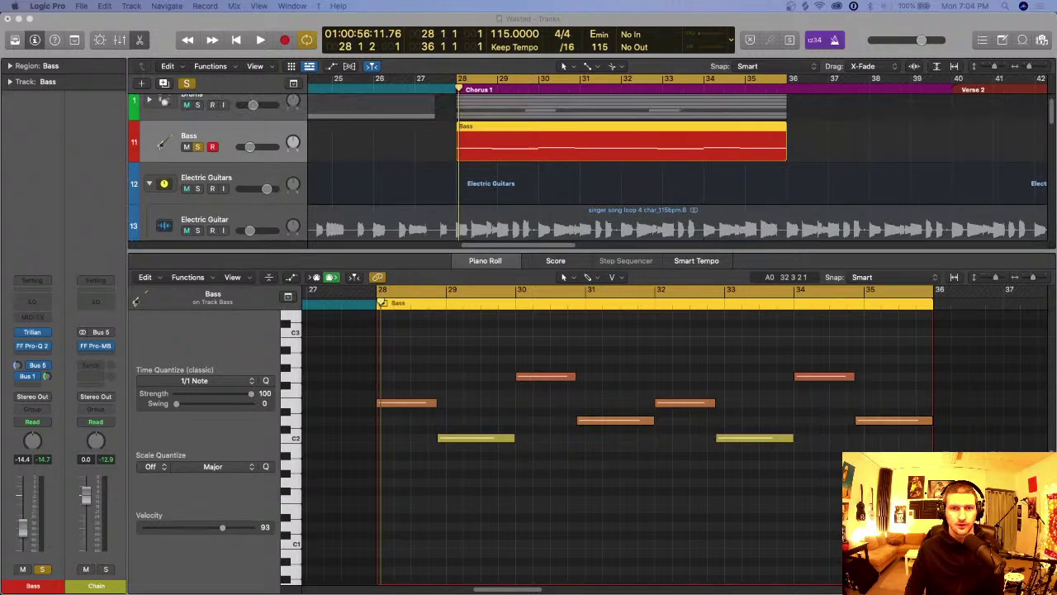
pyautogui.click(198, 119)
pyautogui.press('space')
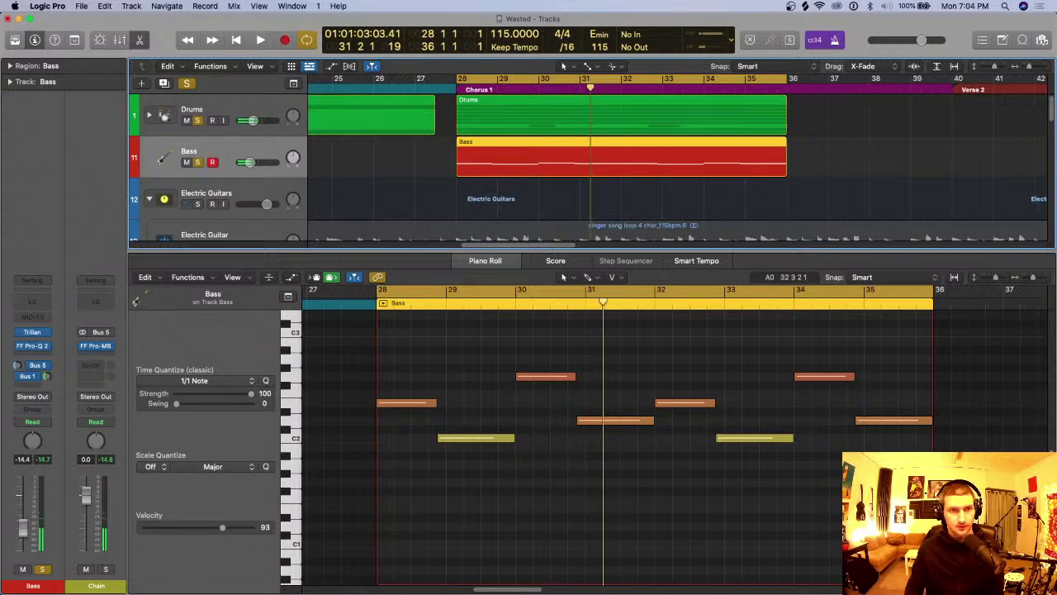
# Step: Close the Piano Roll, duplicate the Bass track and copy the Chorus 1 bass region onto the duplicate
pyautogui.press('e')
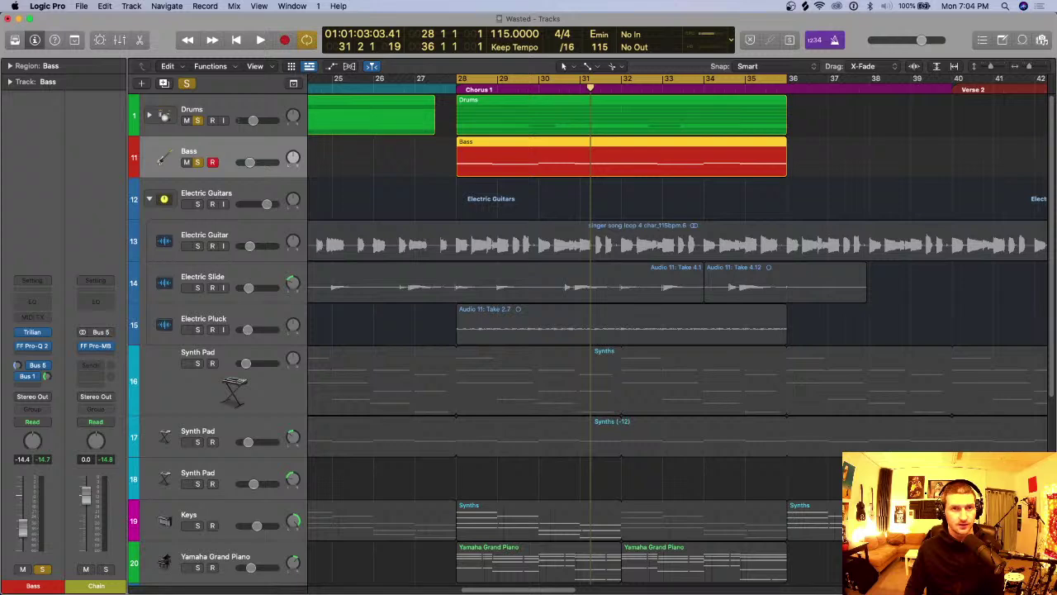
pyautogui.press('super+d')
pyautogui.moveTo(501, 157); pyautogui.dragTo(501, 199)
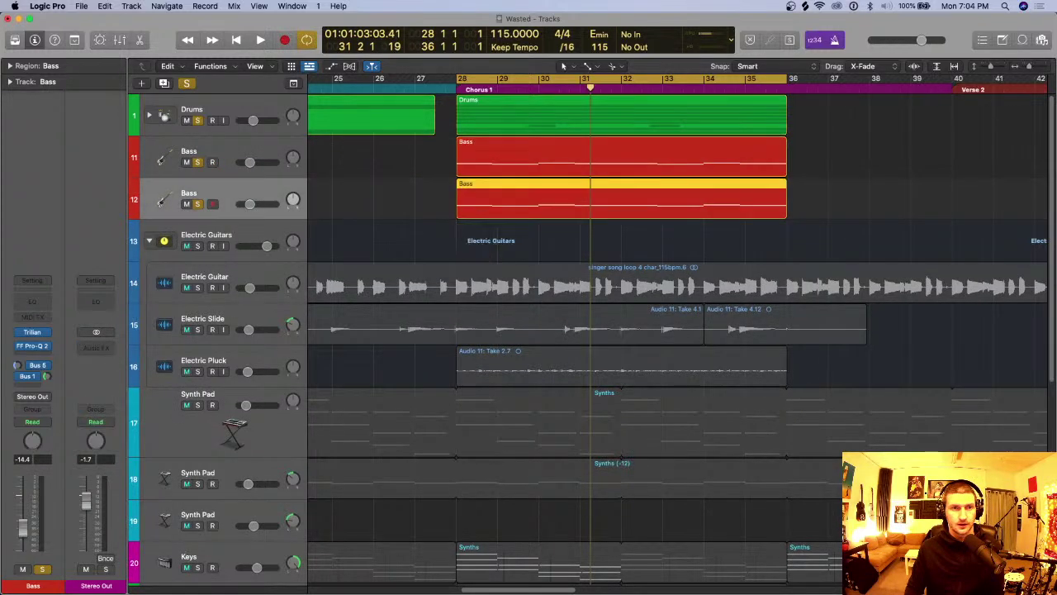
pyautogui.click(501, 156)
pyautogui.press('super+Left')
pyautogui.press('super+Left')
pyautogui.press('super+Left')
pyautogui.press('super+Left')
pyautogui.press('super+Left')
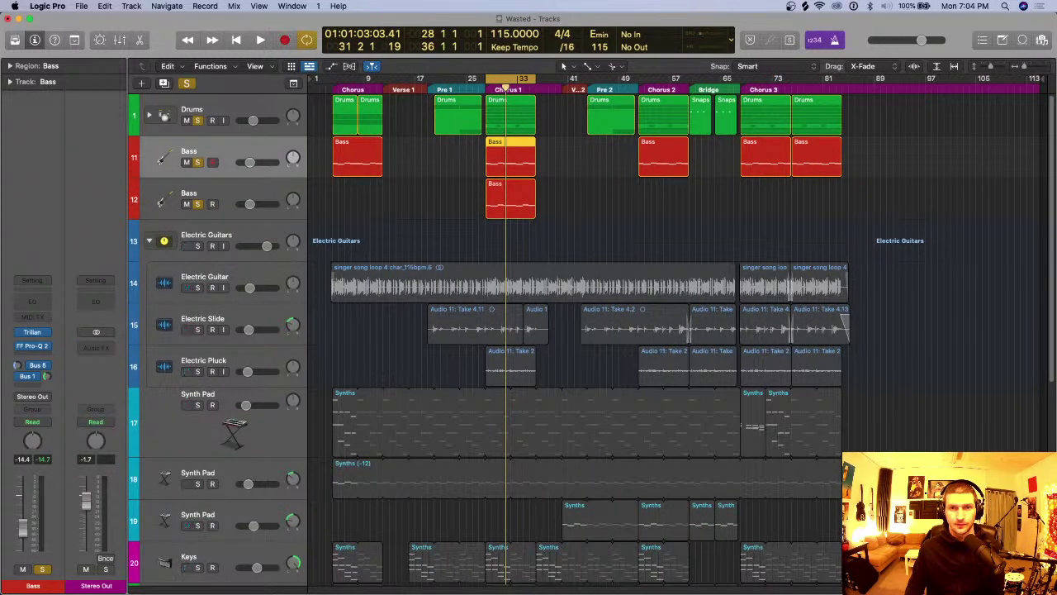
# Step: Undo the region copy, try moving all Bass regions onto the duplicate track, and undo back to a single Bass track
pyautogui.press('super+z')
pyautogui.moveTo(859, 162); pyautogui.dragTo(353, 198)
pyautogui.press('Up')
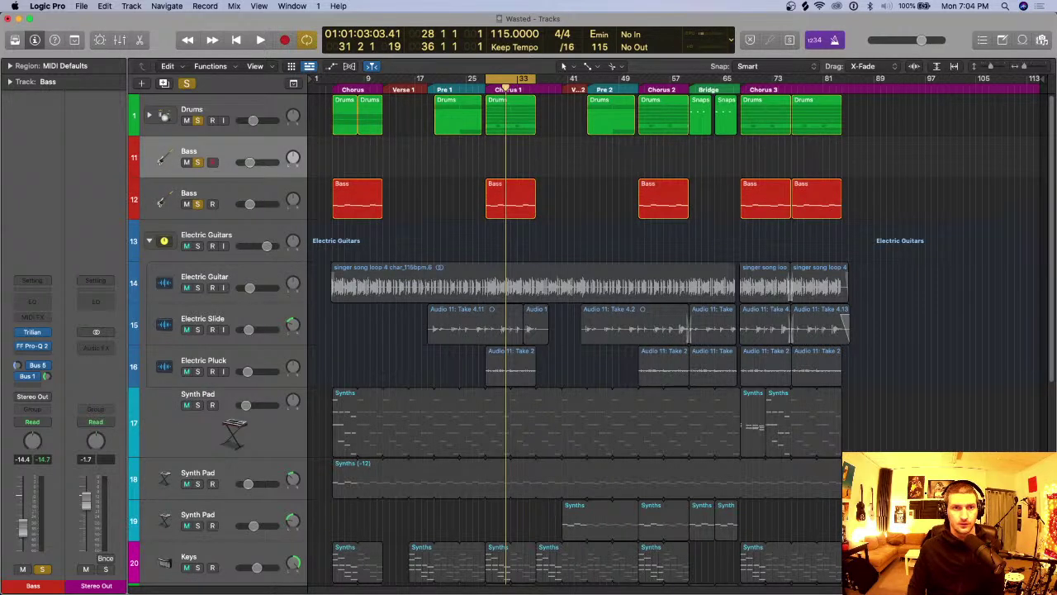
pyautogui.press('super+z')
pyautogui.press('super+z')
# Step: Play the Chorus 1 cycle with Drums and Bass soloed, following it at close and wide zoom
pyautogui.press('space')
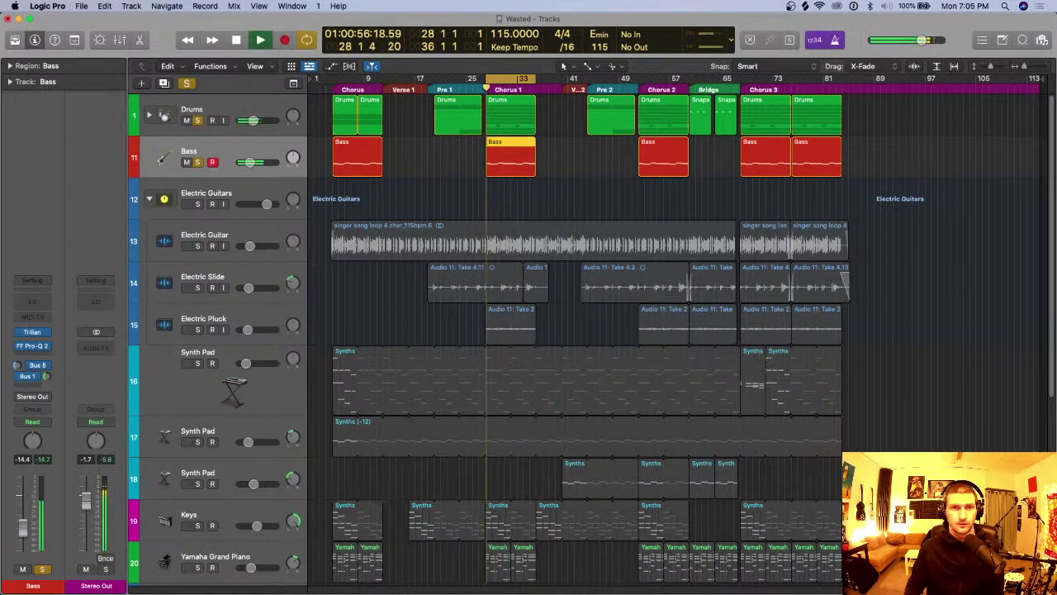
pyautogui.press('super+Right')
pyautogui.press('super+Right')
pyautogui.press('super+Right')
pyautogui.press('super+Right')
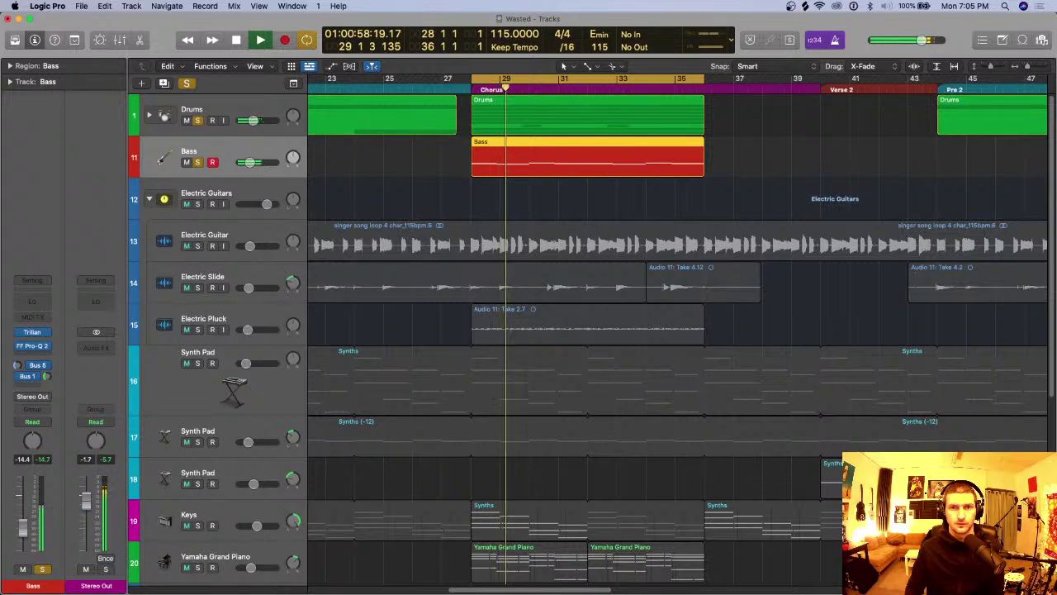
pyautogui.press('super+Left')
pyautogui.press('super+Left')
pyautogui.press('super+Left')
pyautogui.press('super+Left')
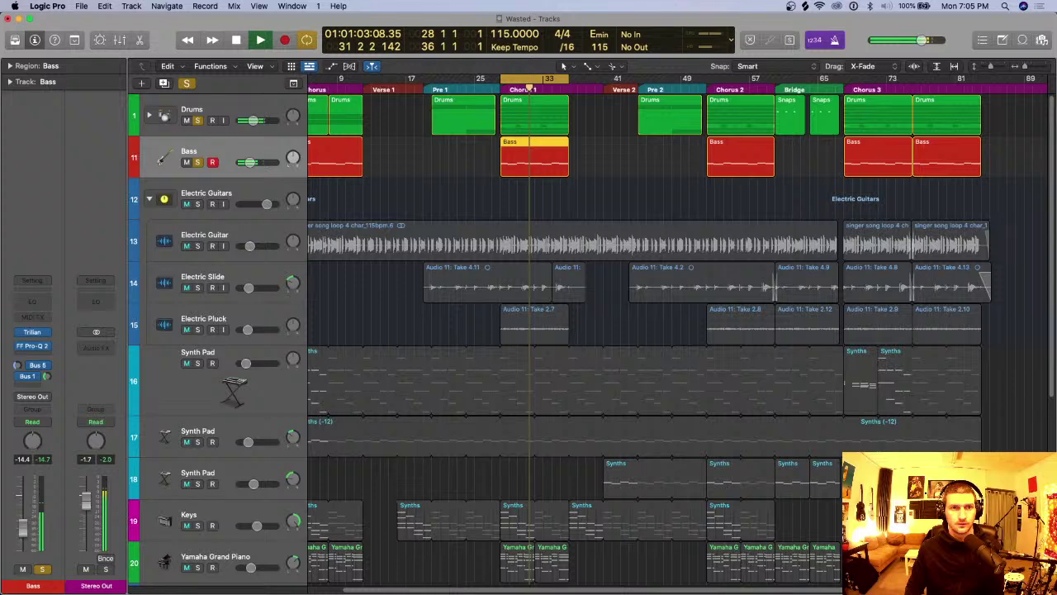
# Step: Open the Chorus 1 Bass region in the Piano Roll, stop playback and select the C2 note near bar 33
pyautogui.press('p')
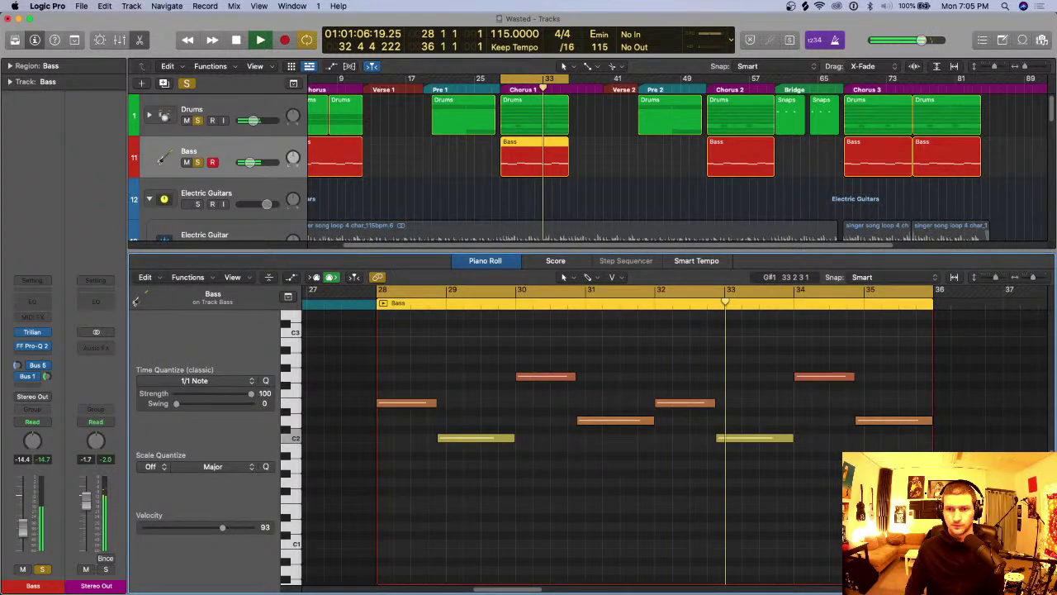
pyautogui.press('space')
pyautogui.moveTo(756, 437)
pyautogui.mouseDown()
pyautogui.moveTo(756, 447)
pyautogui.moveTo(742, 438)
pyautogui.mouseUp()
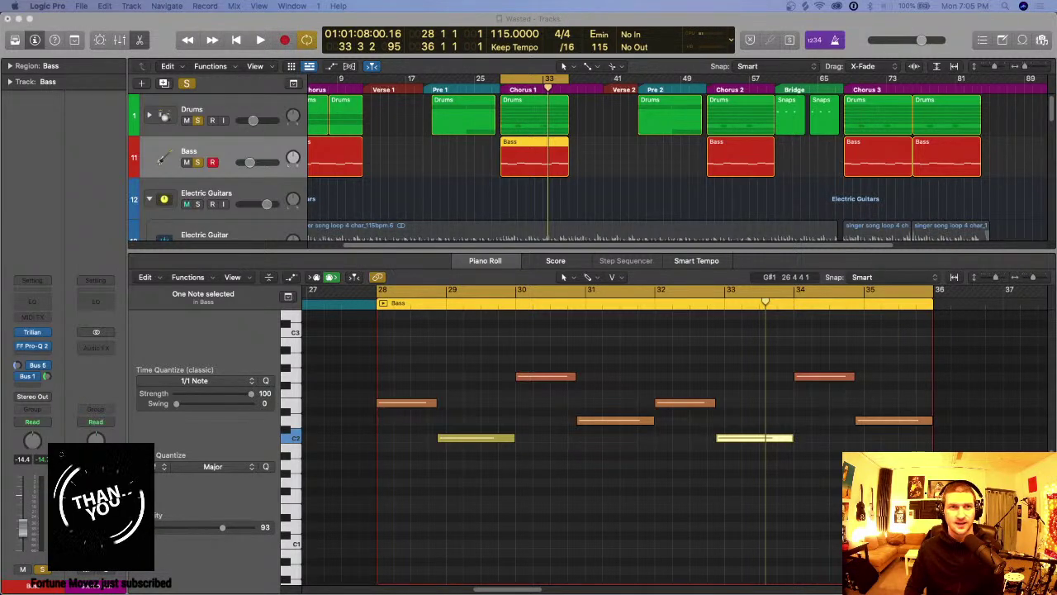
# Step: Switch back to Logic Pro and save the project
pyautogui.press('super+Tab')
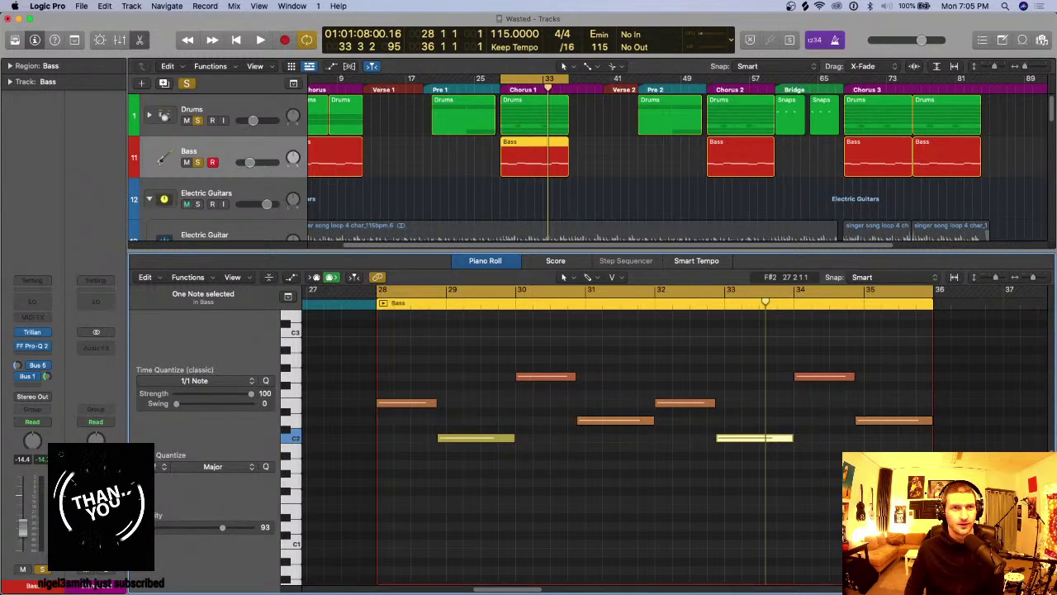
pyautogui.press('super+s')
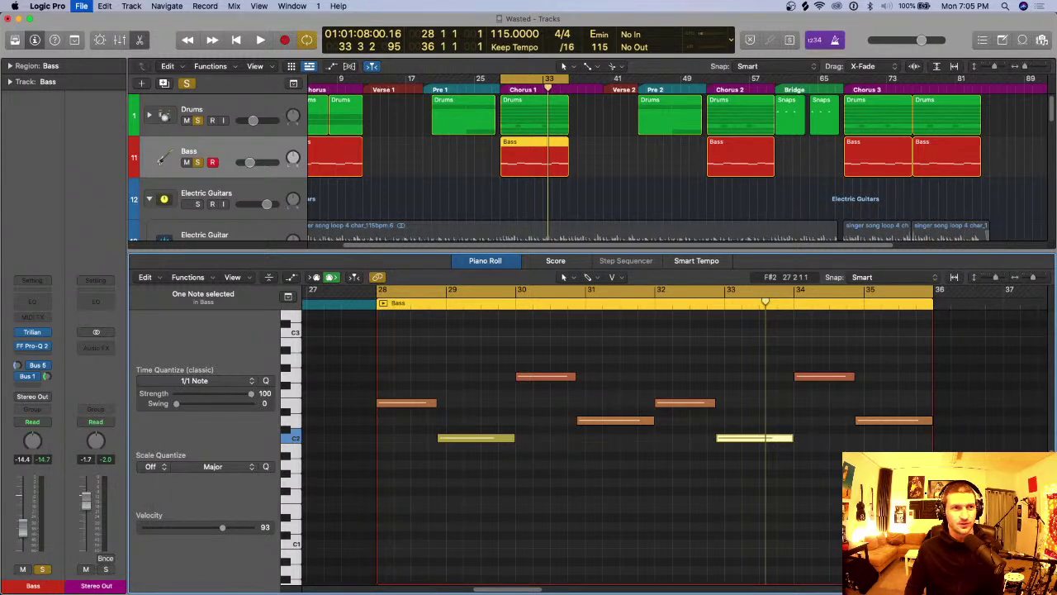
pyautogui.press('Escape')
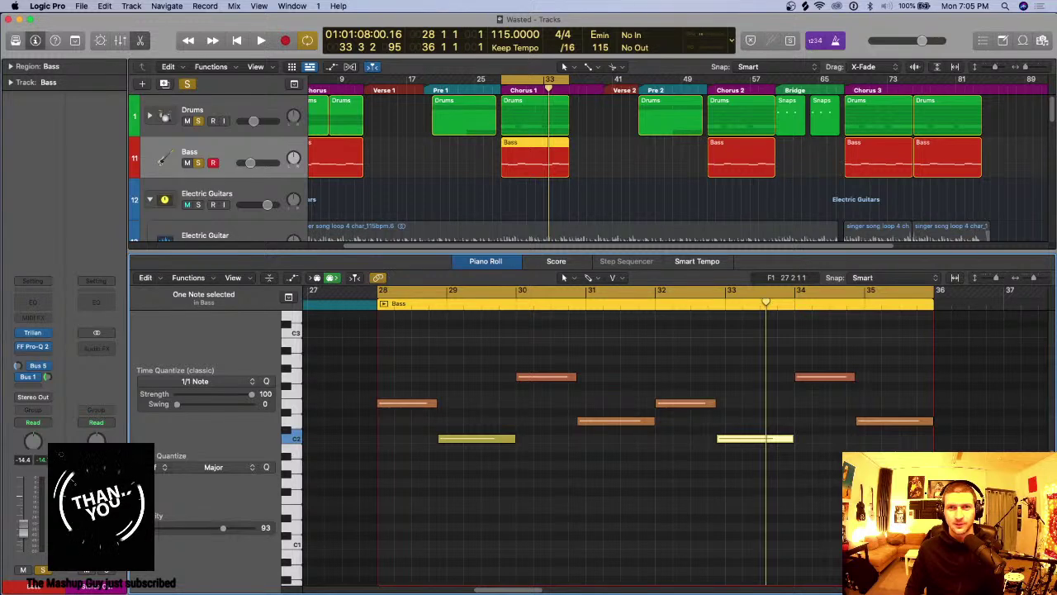
# Step: Extend the cycle range to run from bar 27 to bar 37 and close the Piano Roll
pyautogui.moveTo(568, 79); pyautogui.dragTo(578, 80)
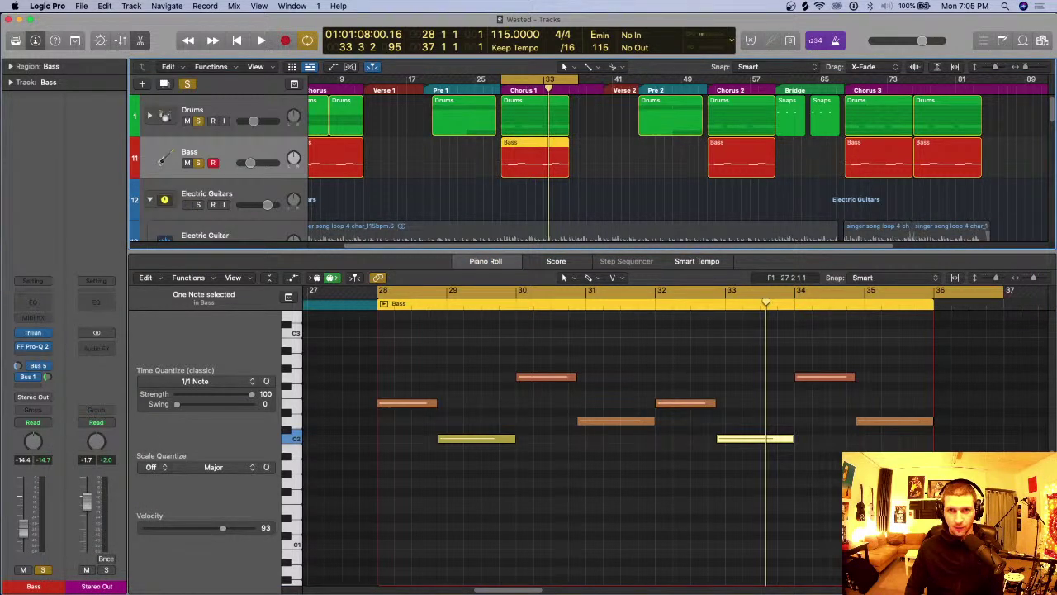
pyautogui.moveTo(501, 79); pyautogui.dragTo(494, 79)
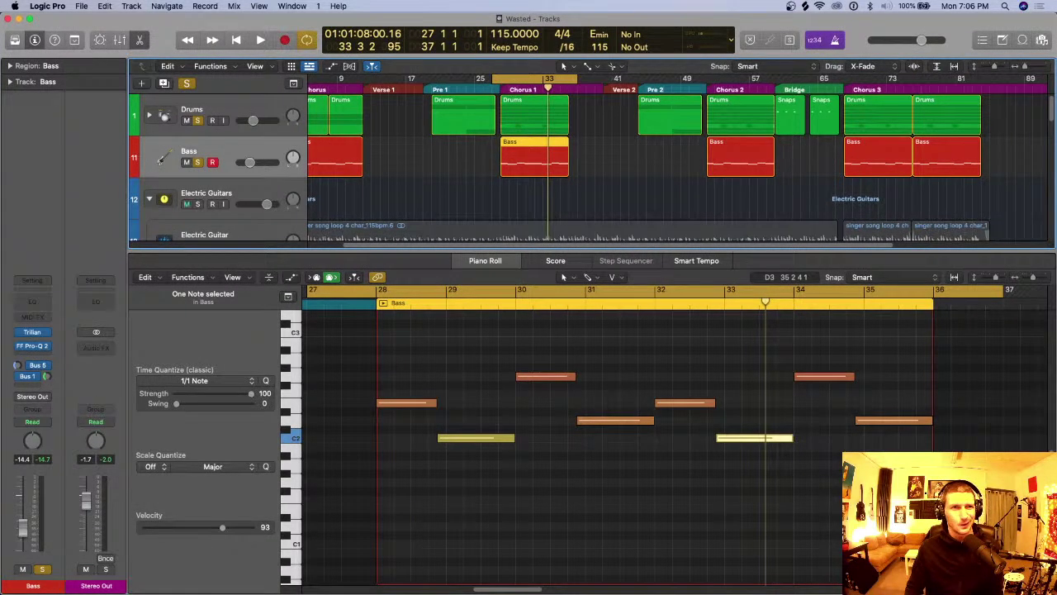
pyautogui.scroll(5, 547, 157)
pyautogui.scroll(-1, 548, 157)
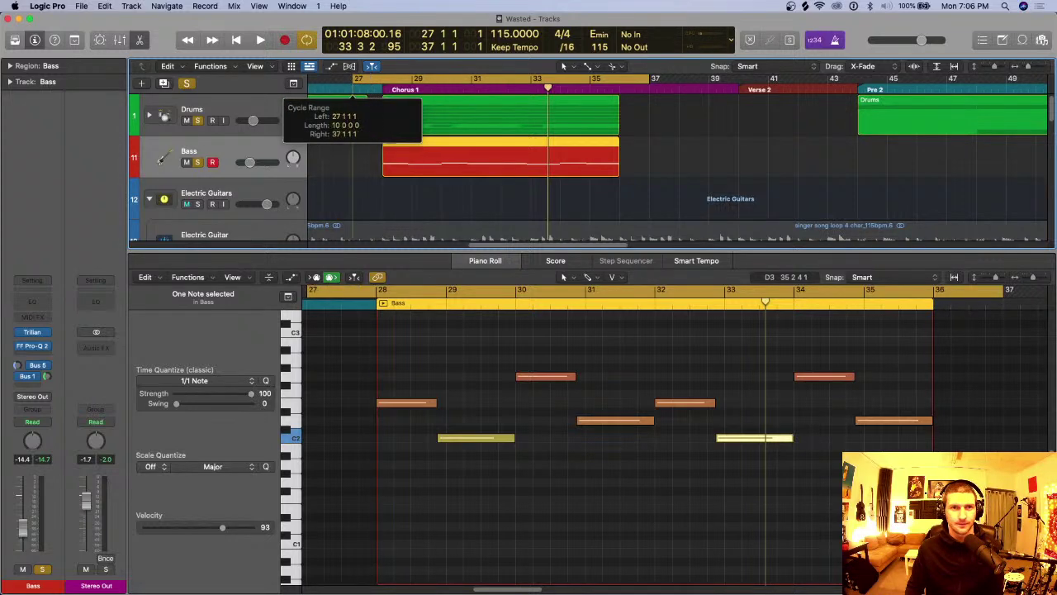
pyautogui.press('p')
pyautogui.press('super+Left')
pyautogui.press('super+Left')
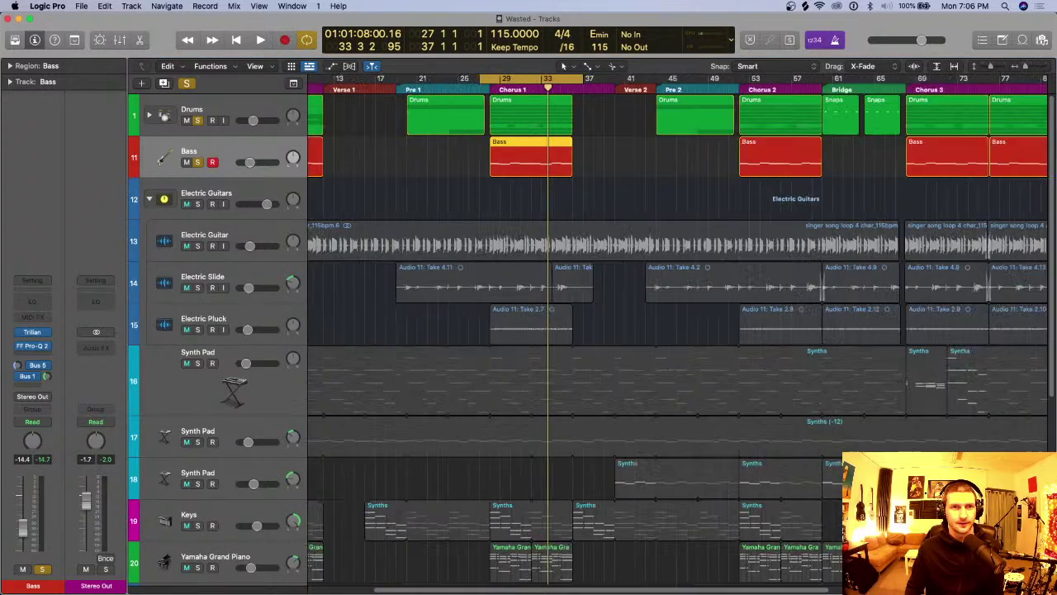
# Step: Play the beginning of the extended cycle with Drums and Bass soloed, stop, and mute the Bass track
pyautogui.press('space')
pyautogui.press('super+Right')
pyautogui.press('super+Right')
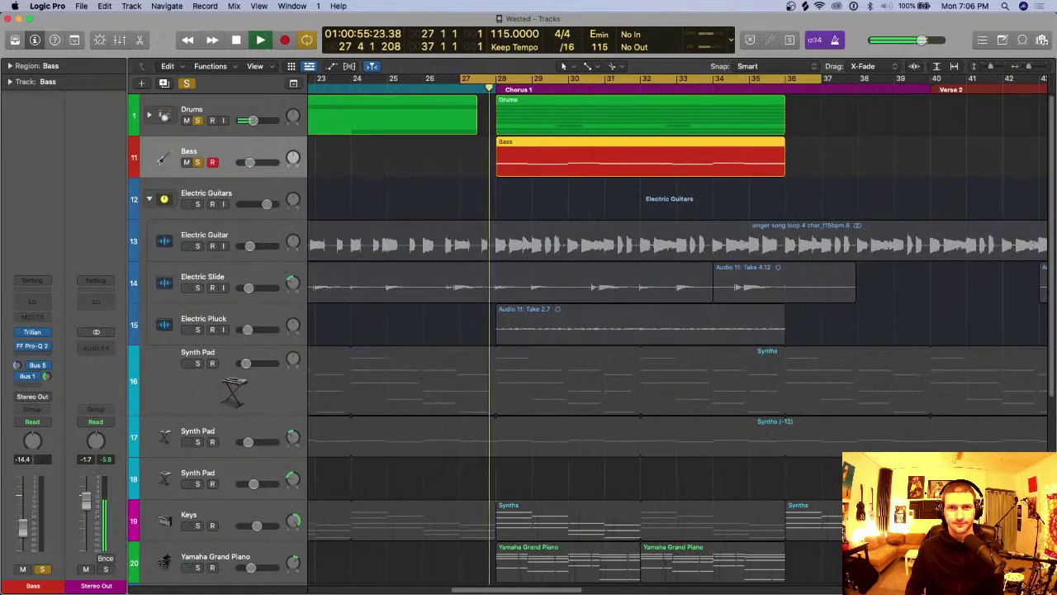
pyautogui.press('super+Left')
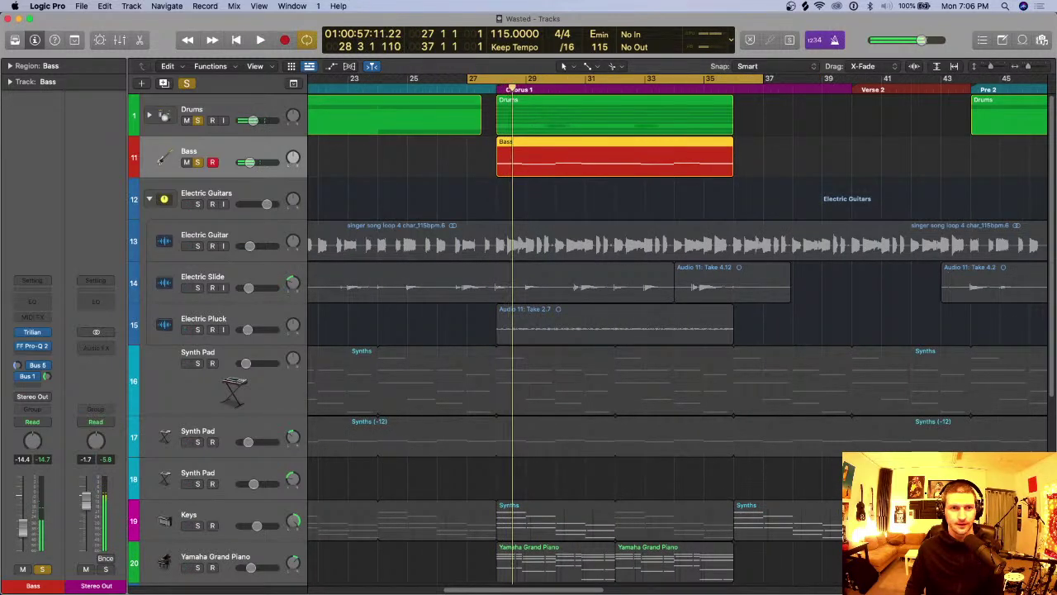
pyautogui.press('super+Left')
pyautogui.press('super+Left')
pyautogui.press('super+Left')
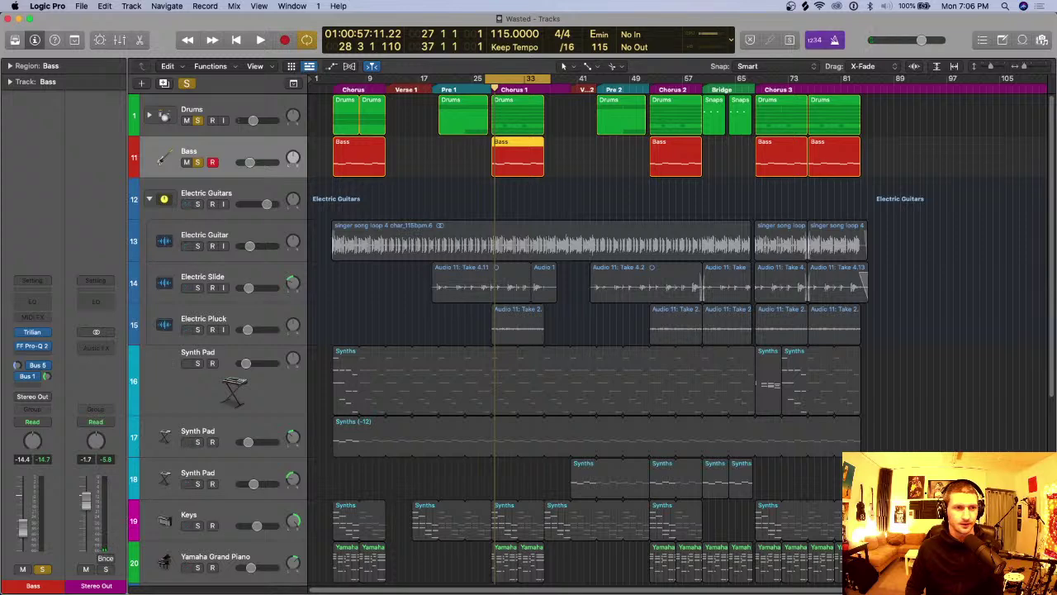
pyautogui.click(198, 162)
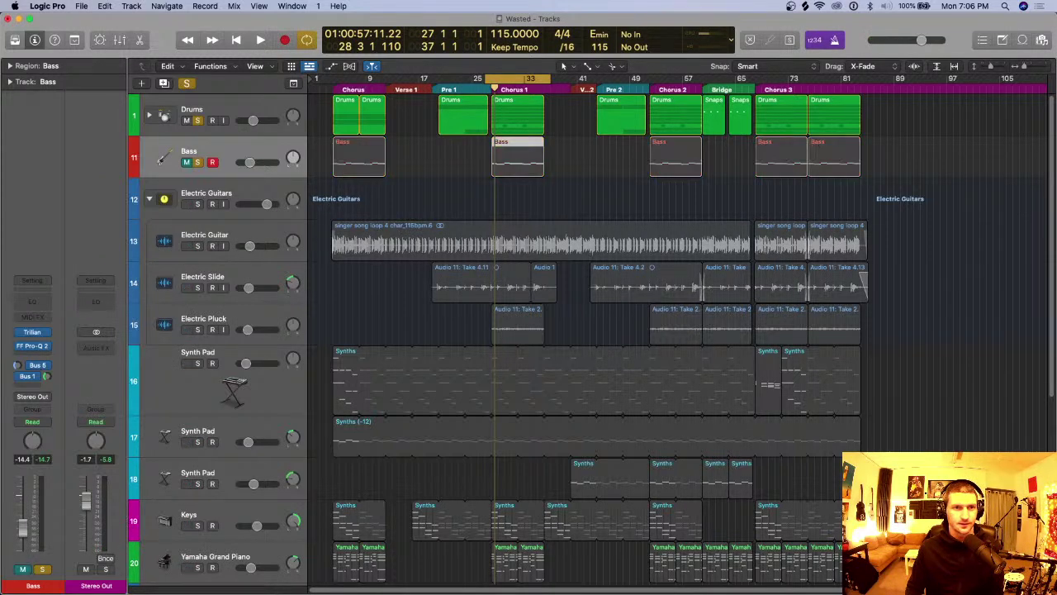
# Step: Clear the Drums and Bass solos and audition the full mix from bar 27 into Chorus 1 with the Bass muted
pyautogui.click(197, 120)
pyautogui.press('space')
pyautogui.scroll(-4, 678, 338)
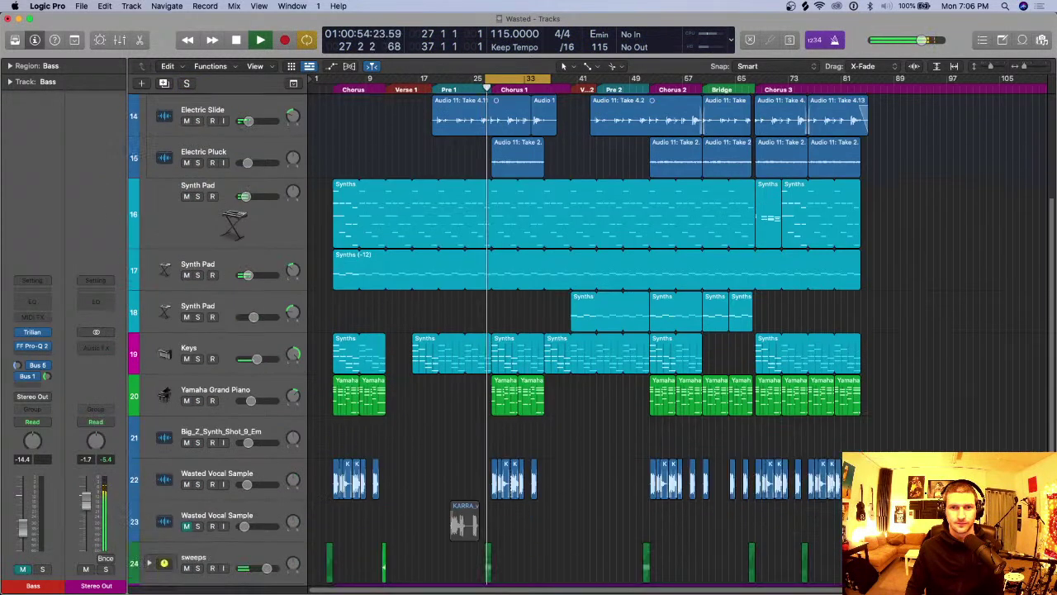
pyautogui.press('super+Right')
pyautogui.press('super+Right')
pyautogui.scroll(-3, 677, 330)
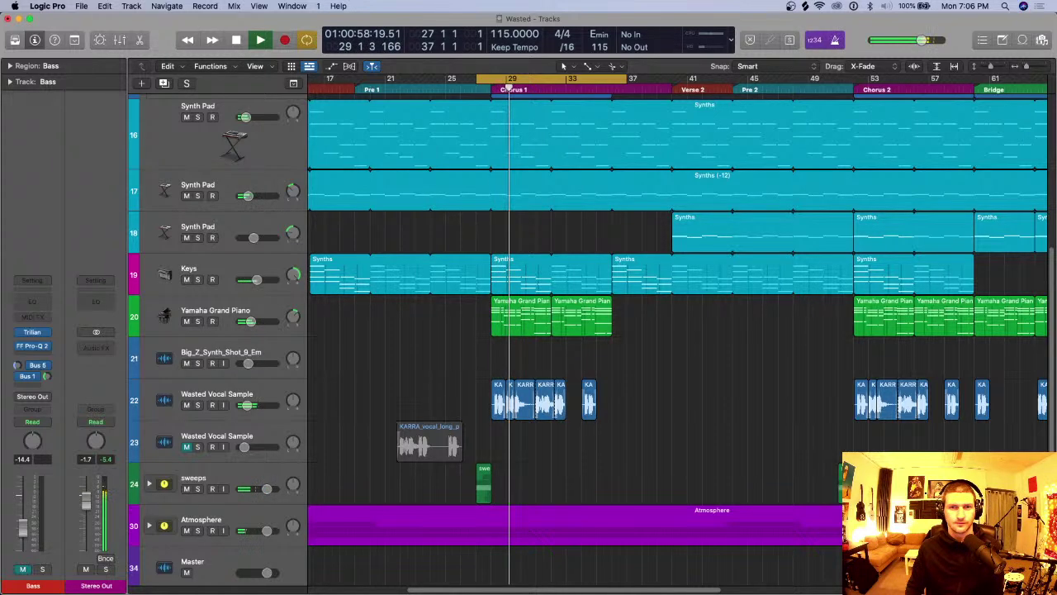
pyautogui.press('space')
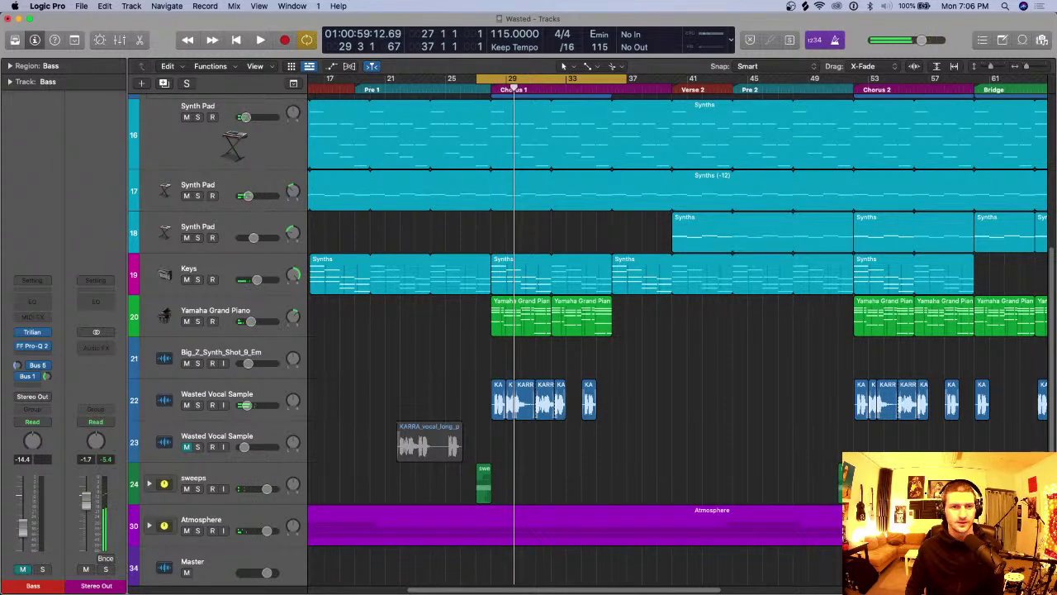
# Step: Set the cycle range to run from bar 3 to about bar 23 and expand the sweeps track stack
pyautogui.hscroll(-5, 678, 330)
pyautogui.hscroll(-1, 677, 330)
pyautogui.moveTo(343, 79); pyautogui.dragTo(643, 78)
pyautogui.click(231, 479)
pyautogui.click(149, 483)
pyautogui.scroll(-5, 529, 372)
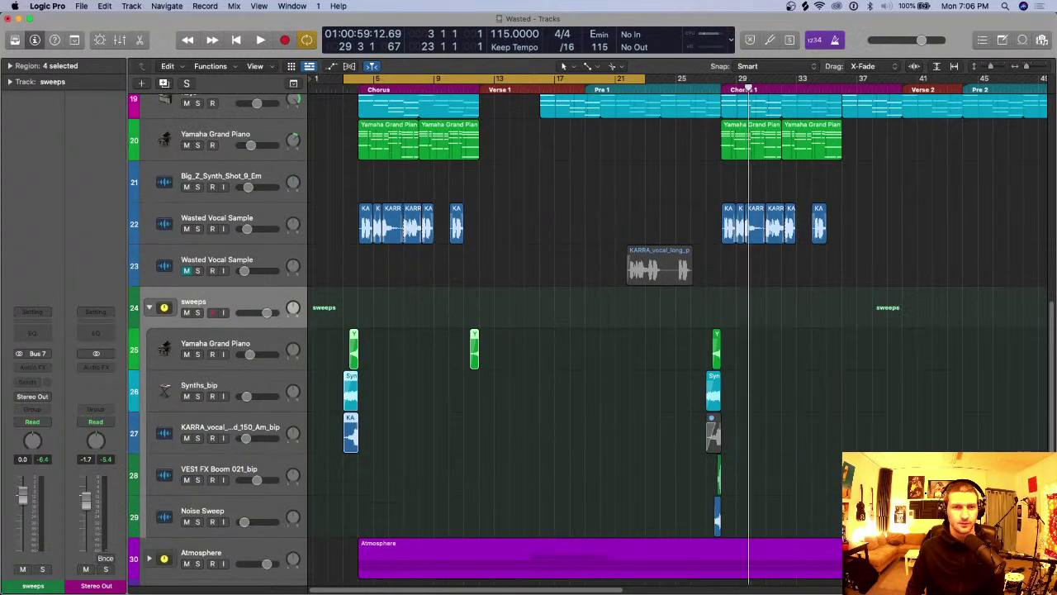
# Step: Examine the sweep regions on the stack's tracks around the first Chorus and their recurrence before the other choruses
pyautogui.press('super+Right')
pyautogui.press('super+Right')
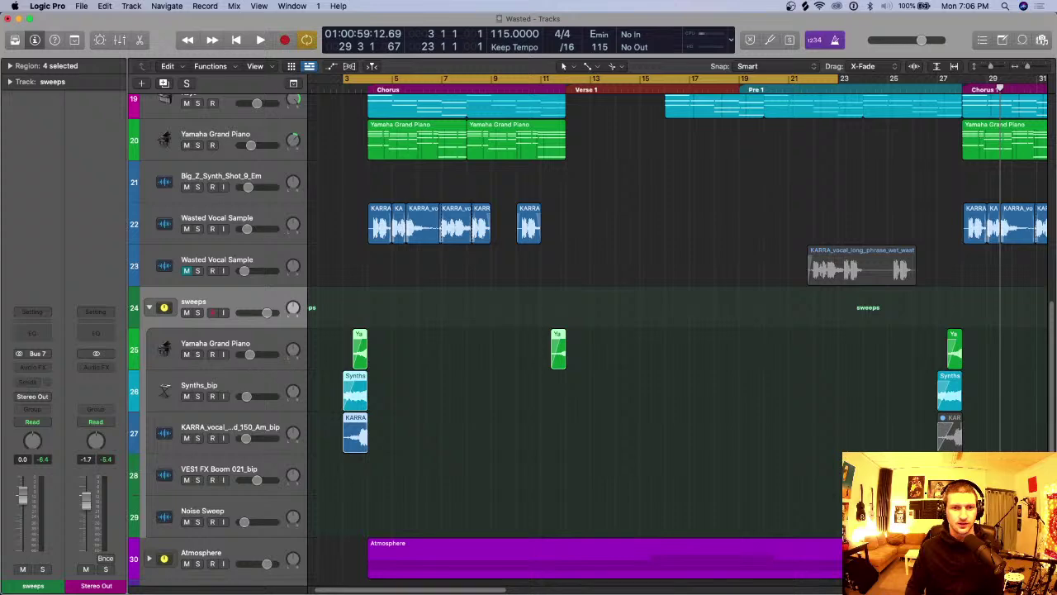
pyautogui.press('super+Right')
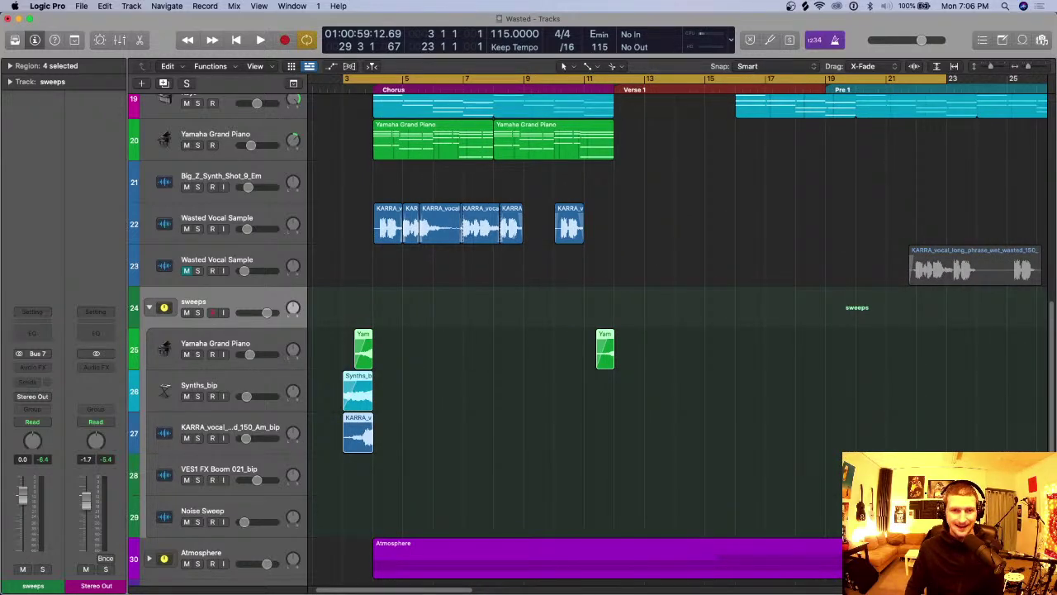
pyautogui.press('super+Left')
pyautogui.press('super+Left')
pyautogui.press('super+Left')
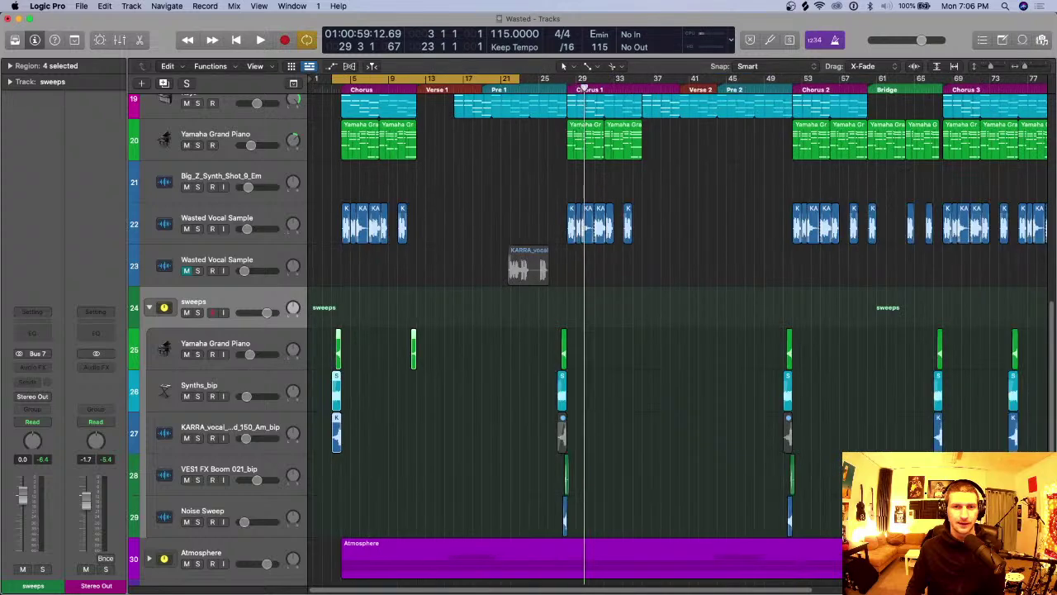
pyautogui.press('super+Right')
pyautogui.press('super+Right')
pyautogui.press('super+Right')
pyautogui.press('super+Right')
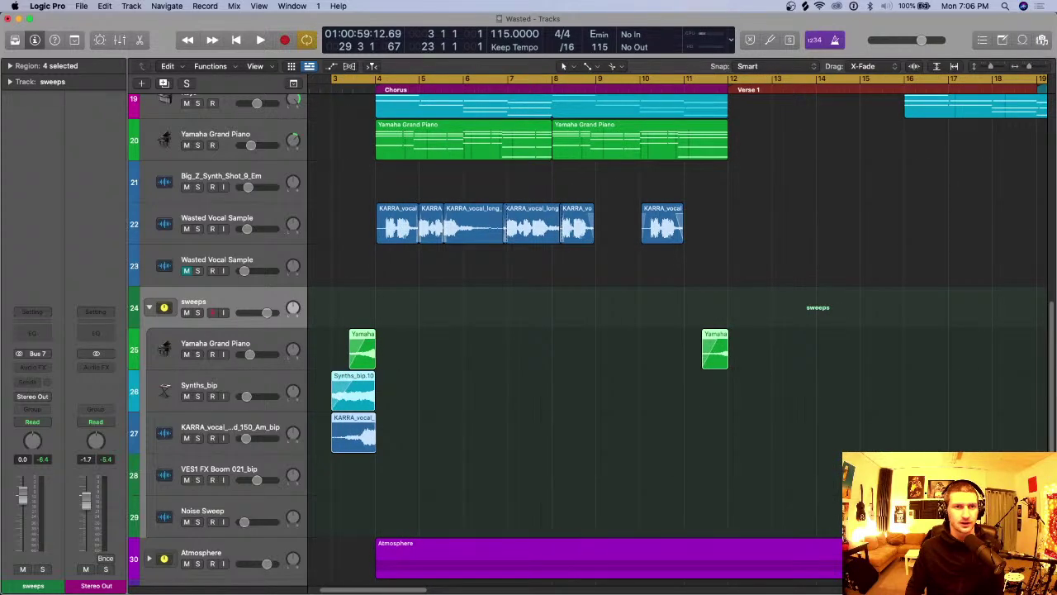
pyautogui.press('super+Left')
# Step: Solo the Yamaha Grand Piano track above the vocal samples, cycle bars 4 to 12 and audition its first Chorus part
pyautogui.scroll(3, 678, 330)
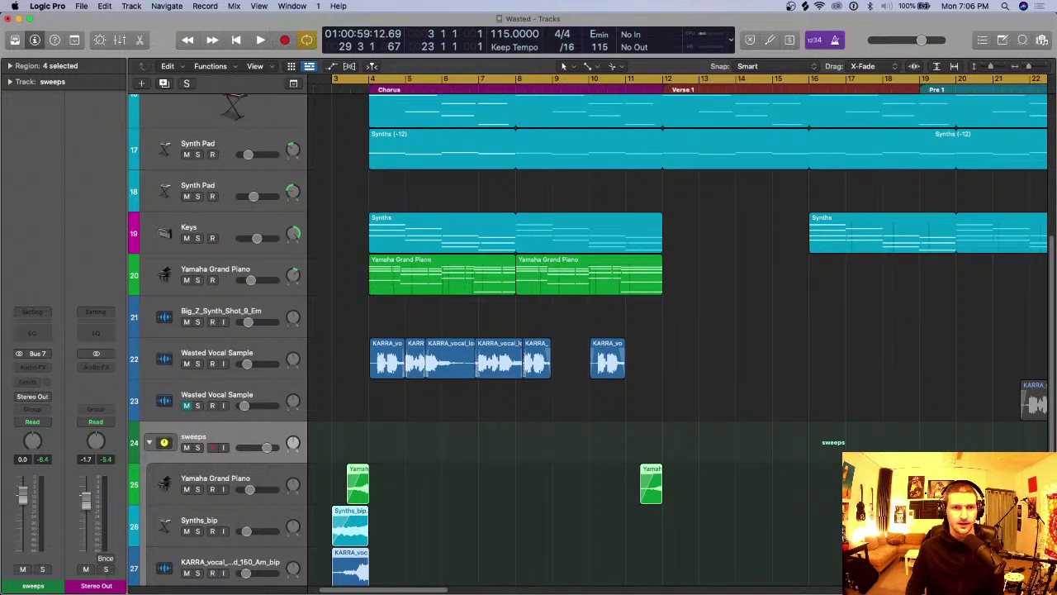
pyautogui.click(216, 271)
pyautogui.click(726, 275)
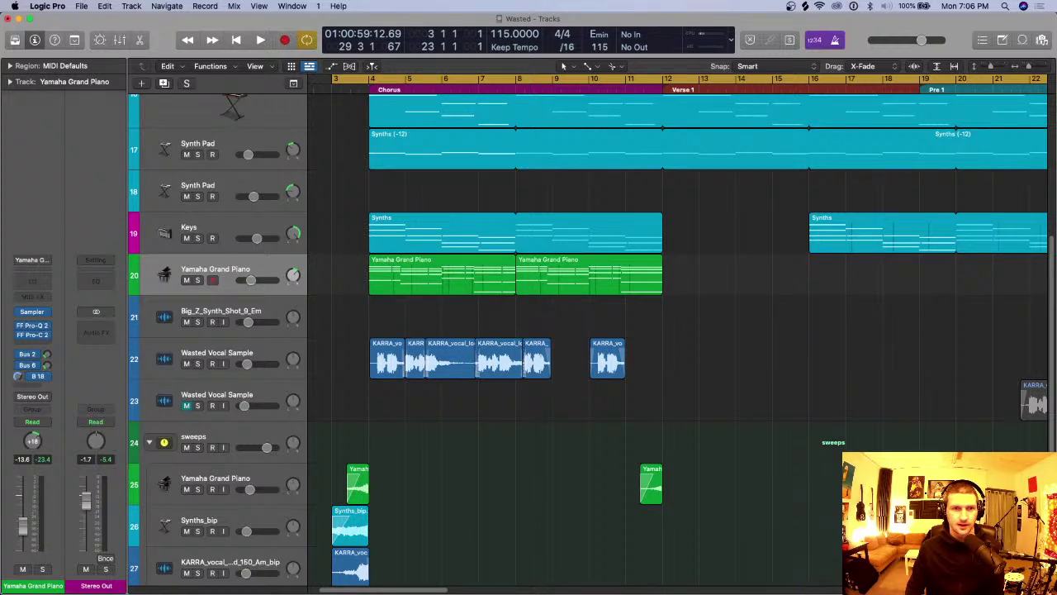
pyautogui.press('s')
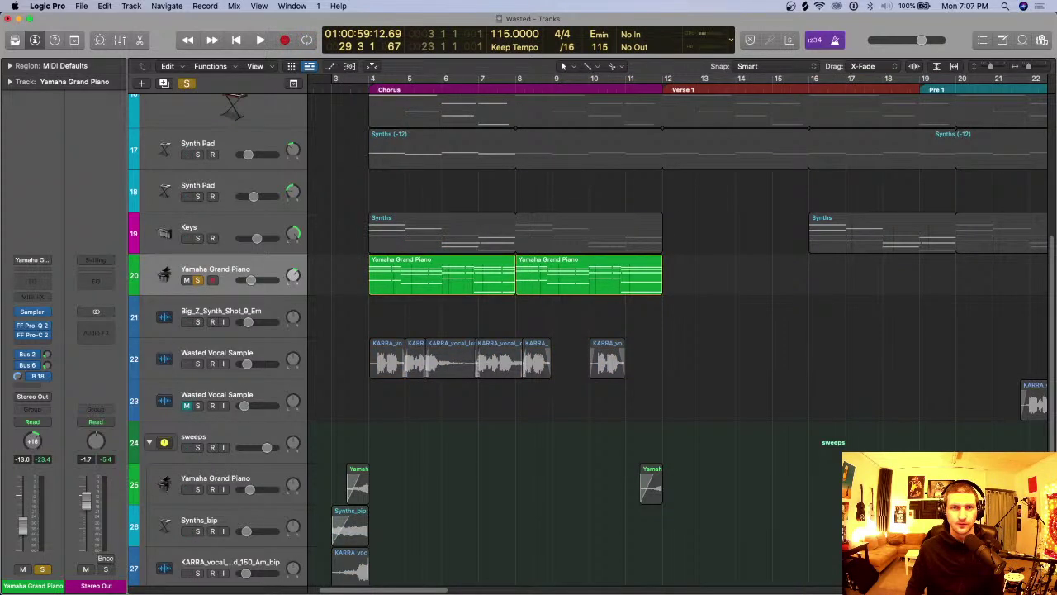
pyautogui.press('super+u')
pyautogui.press('space')
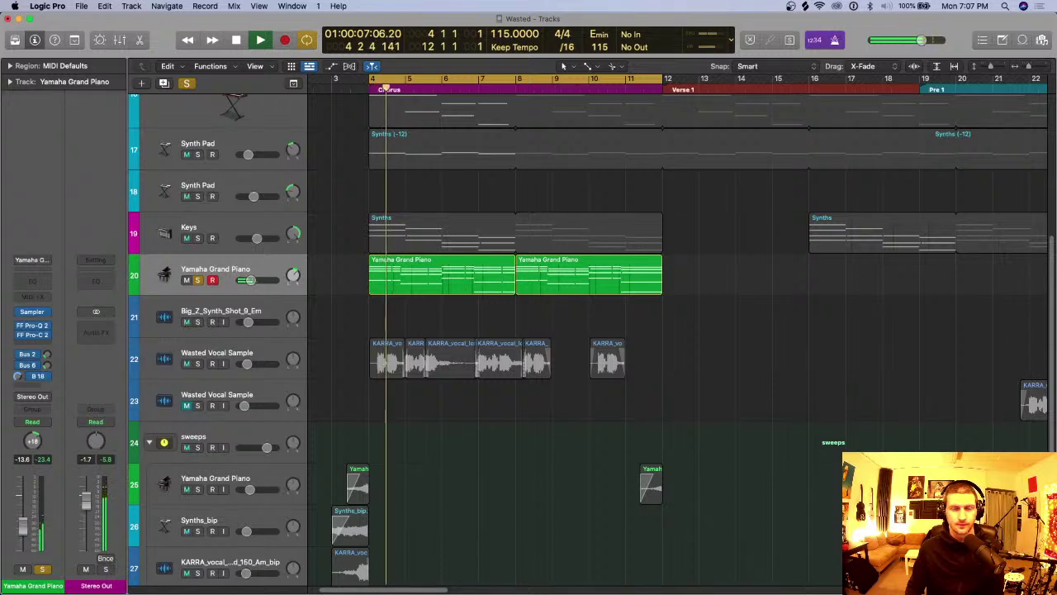
pyautogui.press('space')
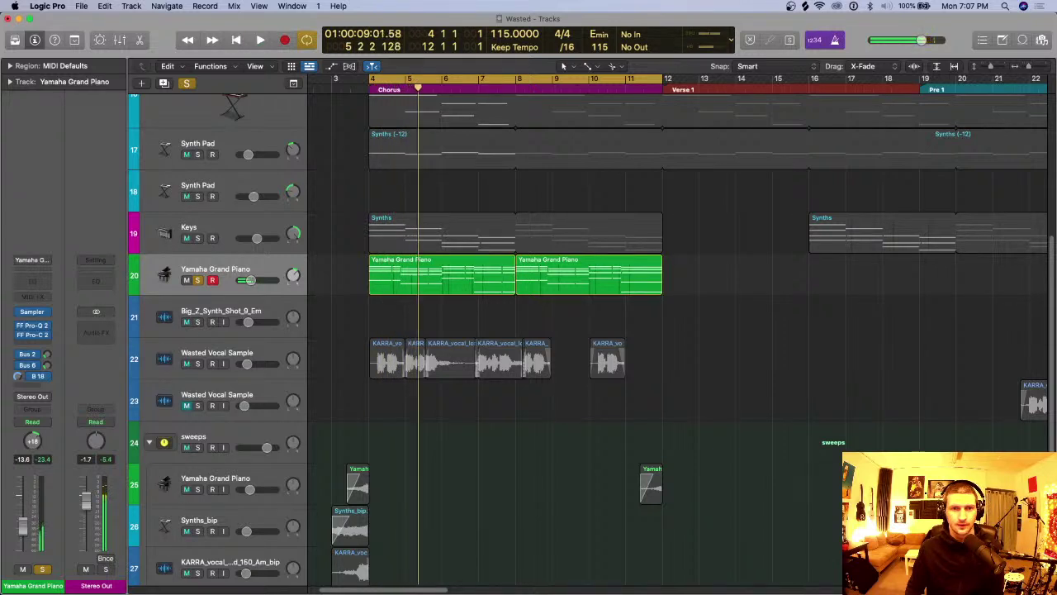
# Step: Bounce the two first-Chorus Yamaha Grand Piano regions in place to a new track, leaving the source regions and default options
pyautogui.click(442, 259)
pyautogui.keyDown('shift'); pyautogui.click(588, 259); pyautogui.keyUp('shift')
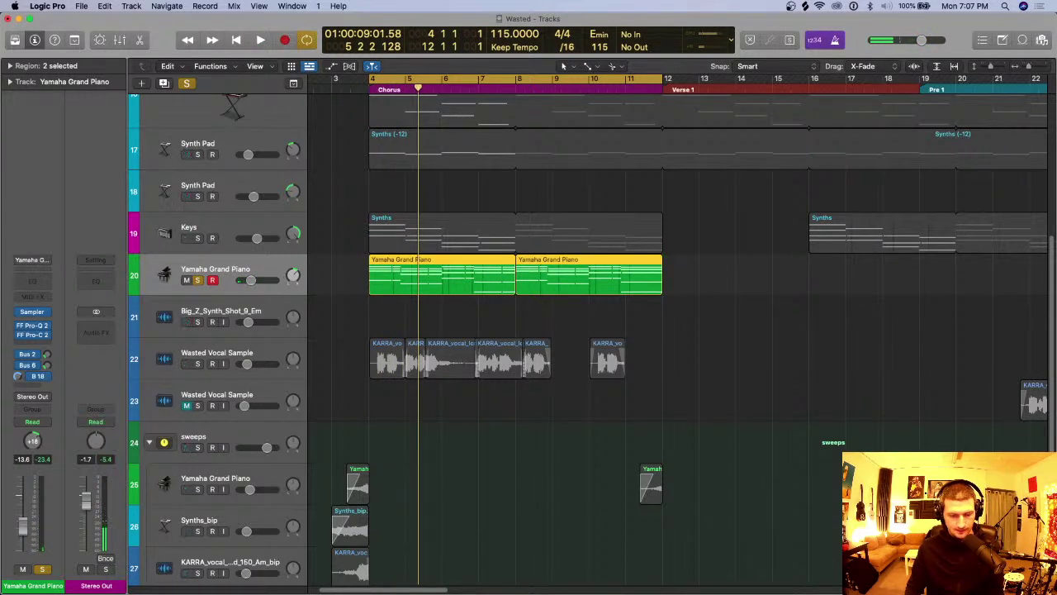
pyautogui.hotkey('ctrl', 'b')
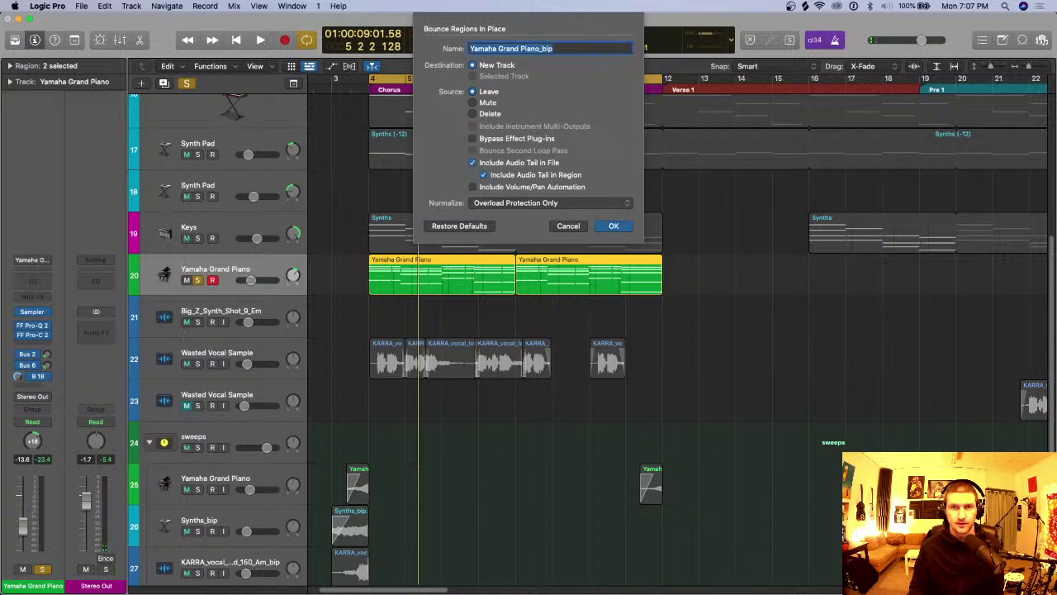
pyautogui.press('Return')
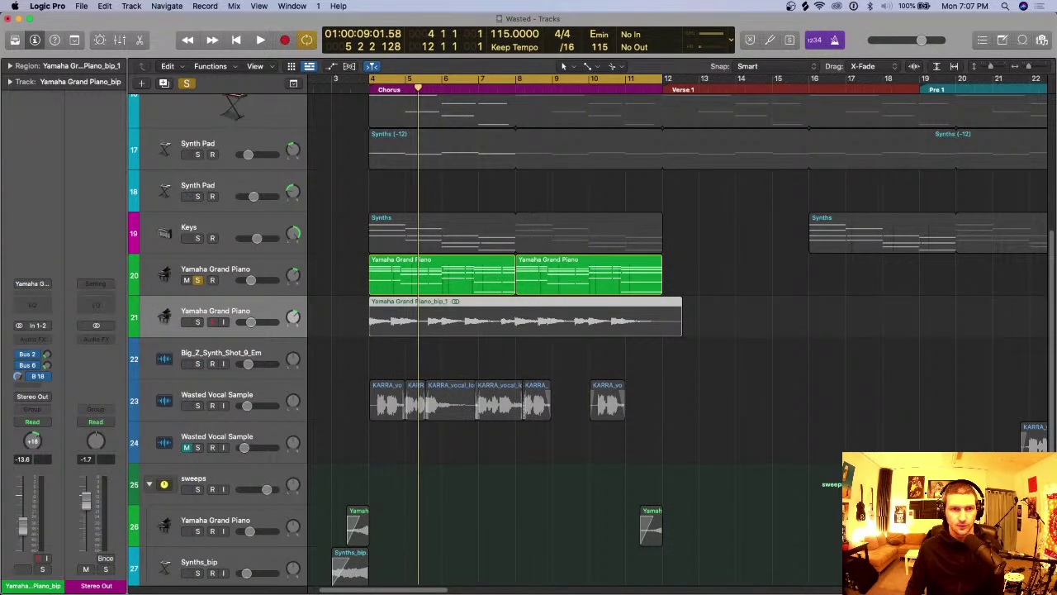
# Step: Unsolo the original piano track, extend the cycle to bar 12 beat 3, audition the bounced piano audio and save the project
pyautogui.press('Up')
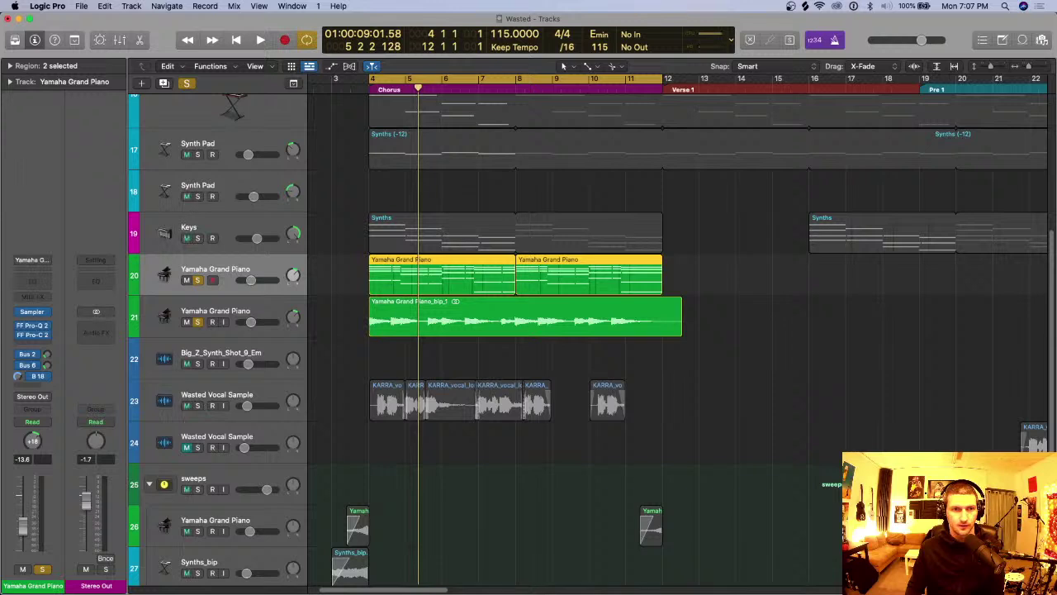
pyautogui.press('s')
pyautogui.moveTo(662, 79); pyautogui.dragTo(681, 78)
pyautogui.press('space')
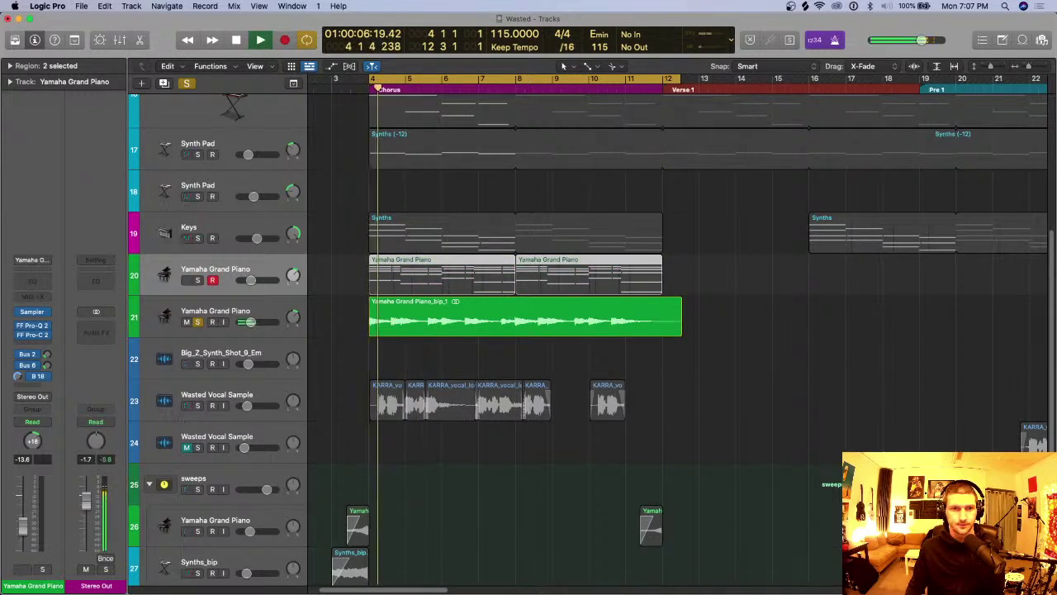
pyautogui.press('Down')
pyautogui.press('super+Left')
pyautogui.press('super+Right')
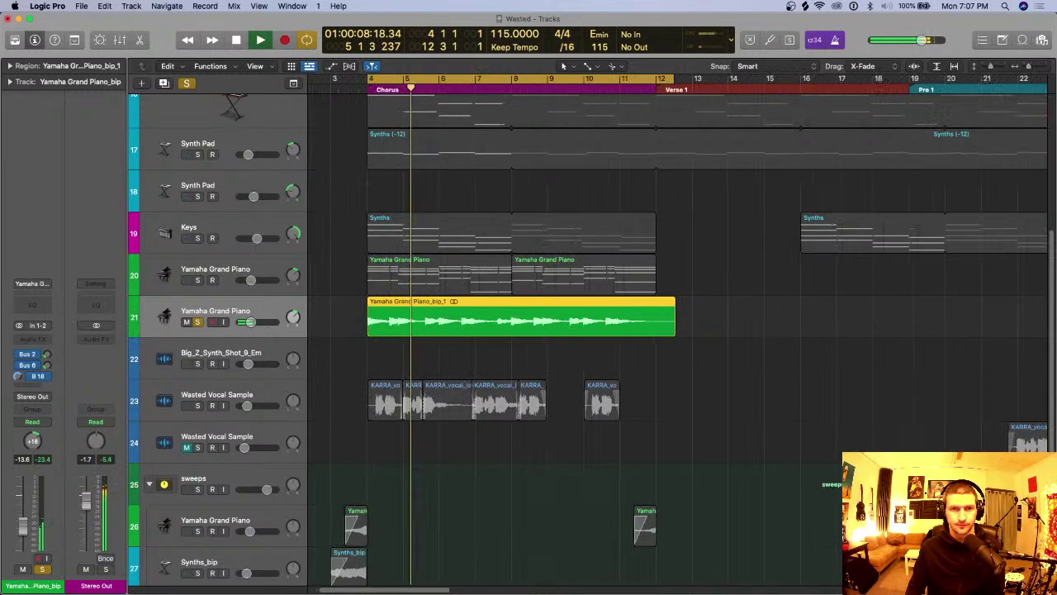
pyautogui.press('super+s')
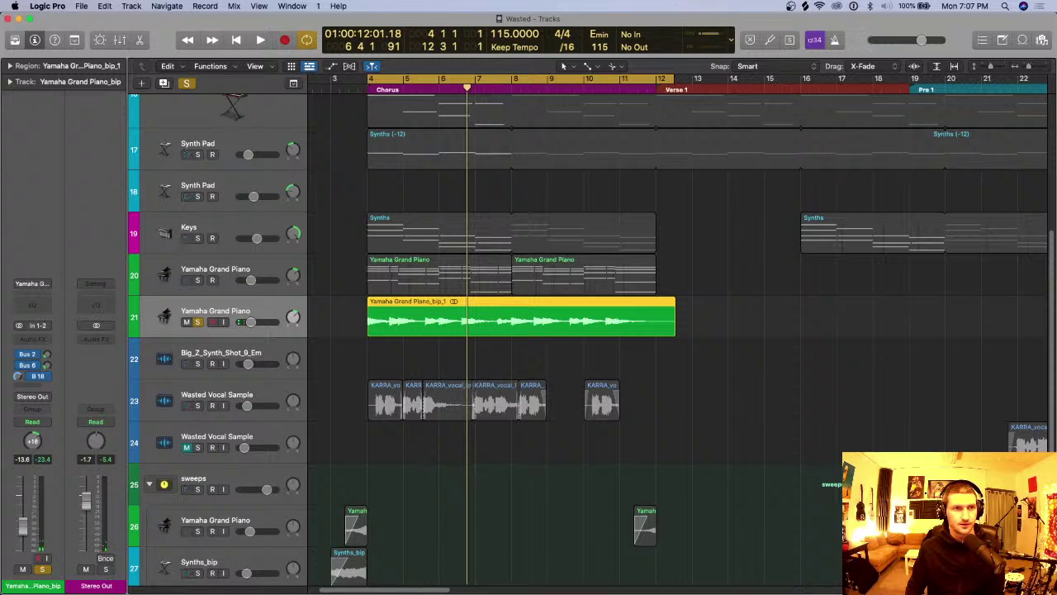
# Step: Turn on Reverse for the bounced Yamaha Grand Piano region and audition the reversed audio over the first Chorus
pyautogui.click(10, 66)
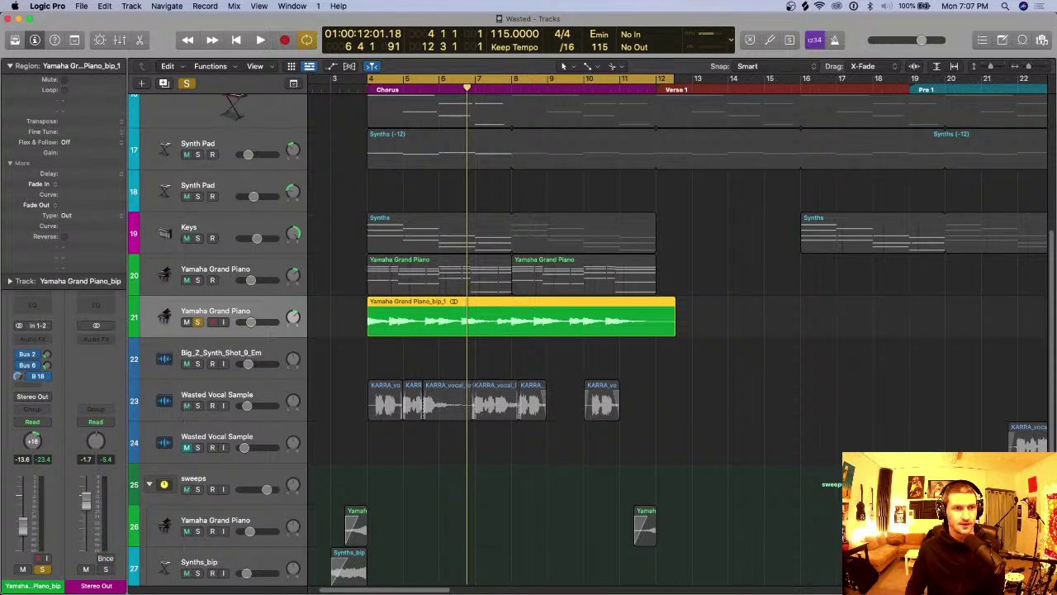
pyautogui.click(65, 236)
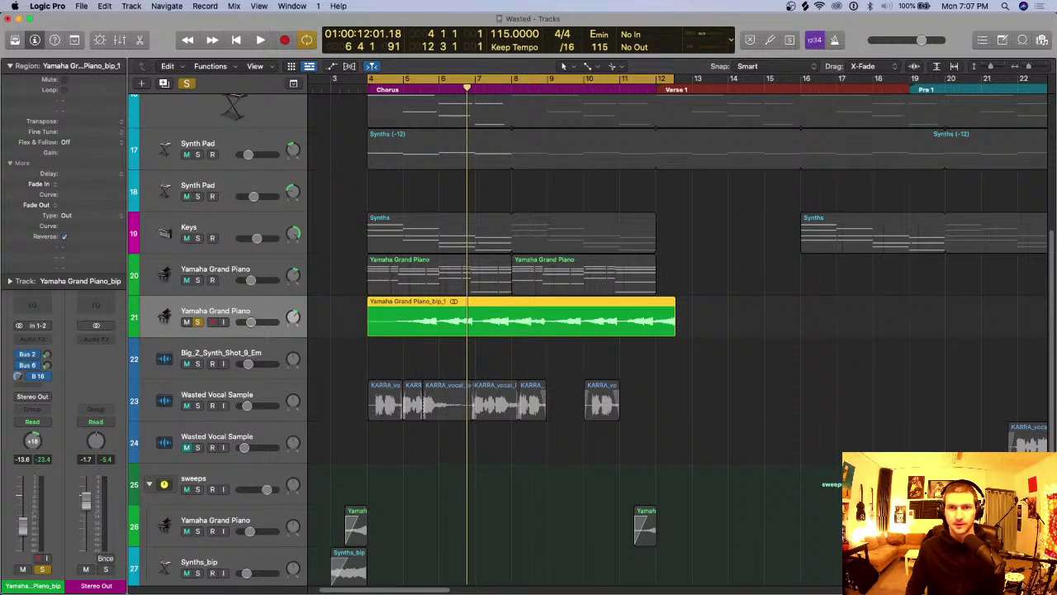
pyautogui.press('space')
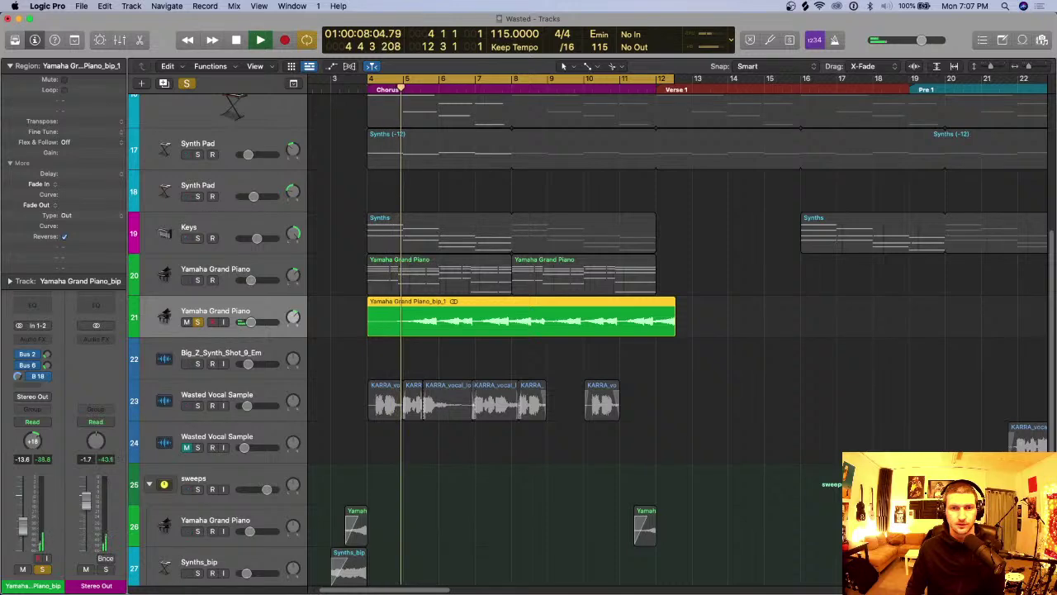
pyautogui.press('super+Right')
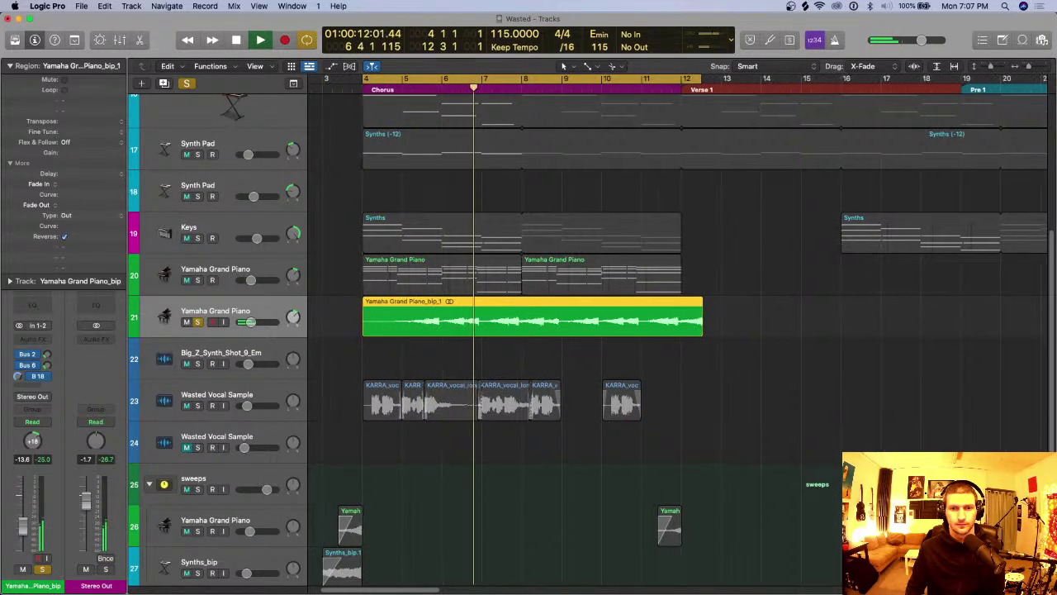
pyautogui.press('super+Left')
pyautogui.press('super+Left')
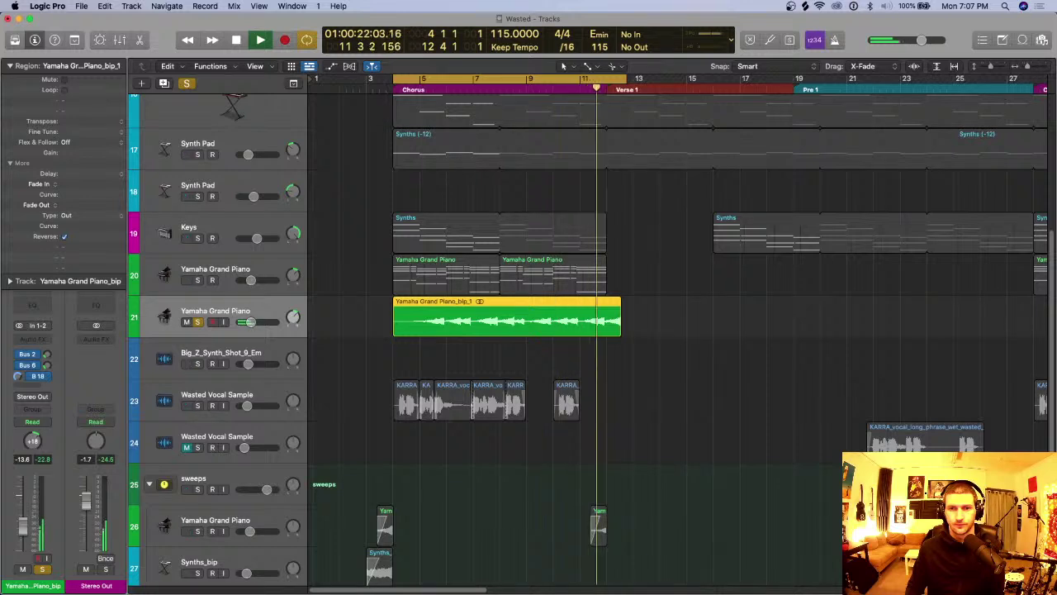
pyautogui.press('space')
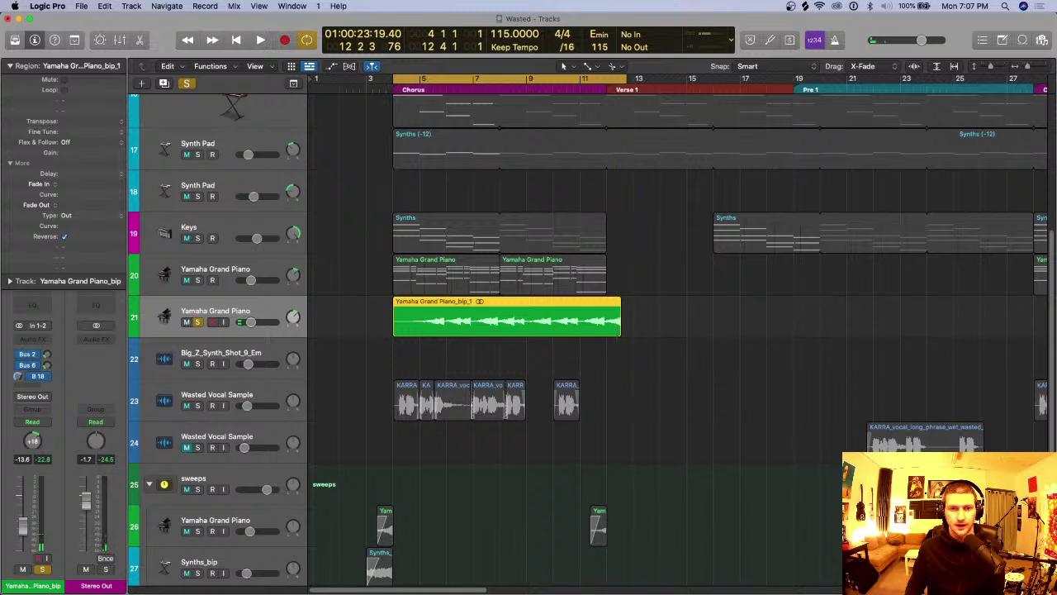
pyautogui.moveTo(446, 330); pyautogui.dragTo(408, 330)
pyautogui.press('super+z')
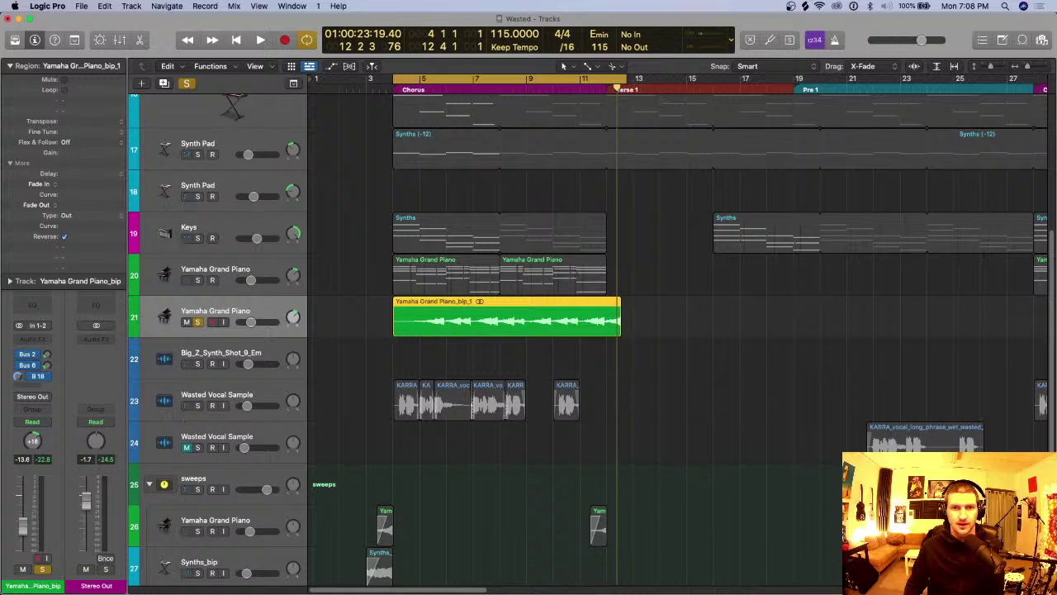
# Step: Unsolo the bounced Yamaha Grand Piano track and delete it together with its region
pyautogui.click(499, 232)
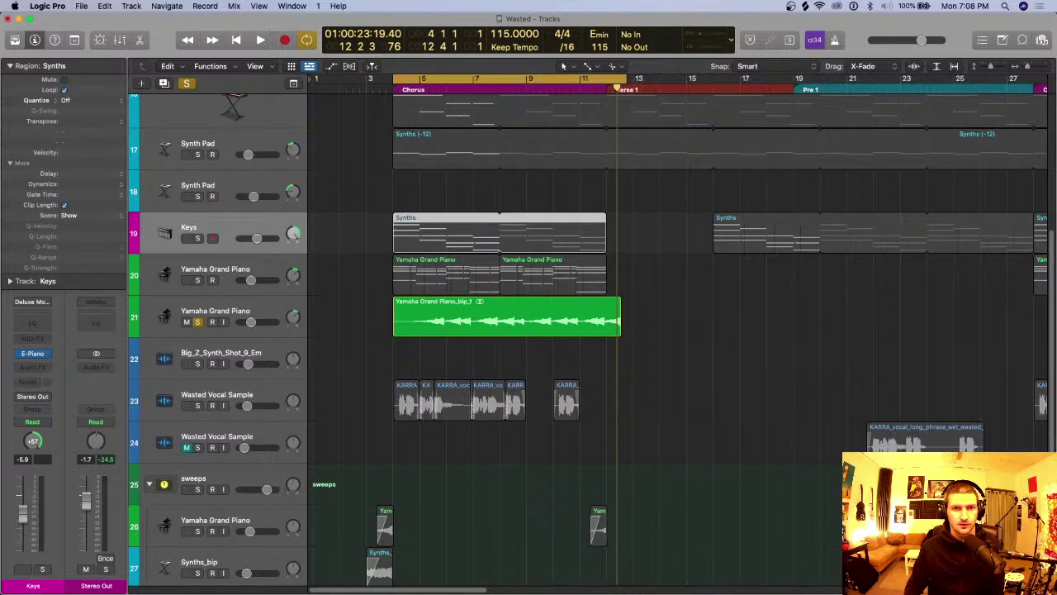
pyautogui.click(197, 321)
pyautogui.click(216, 310)
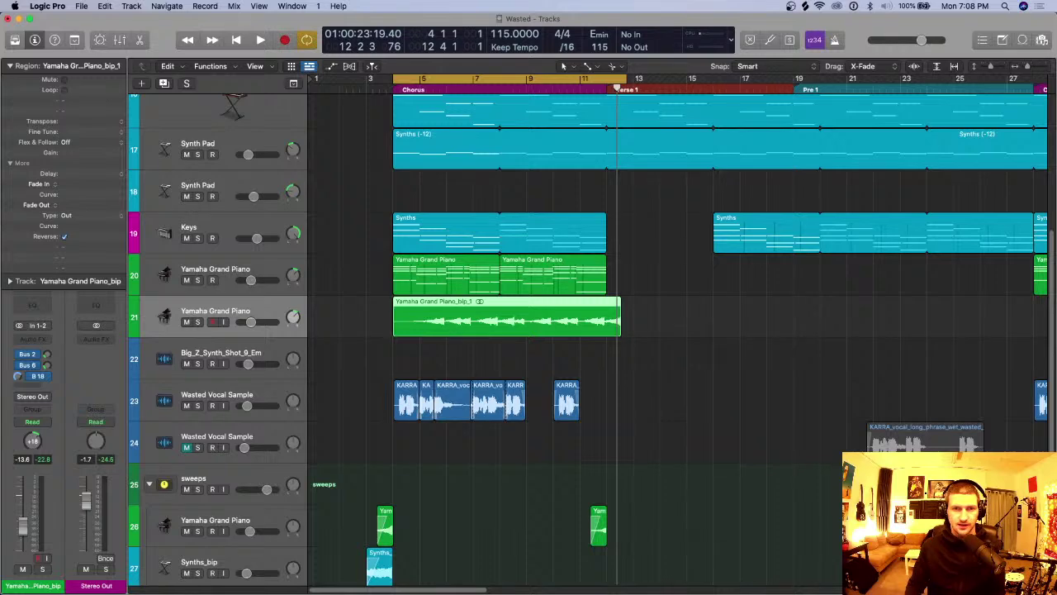
pyautogui.press('super+BackSpace')
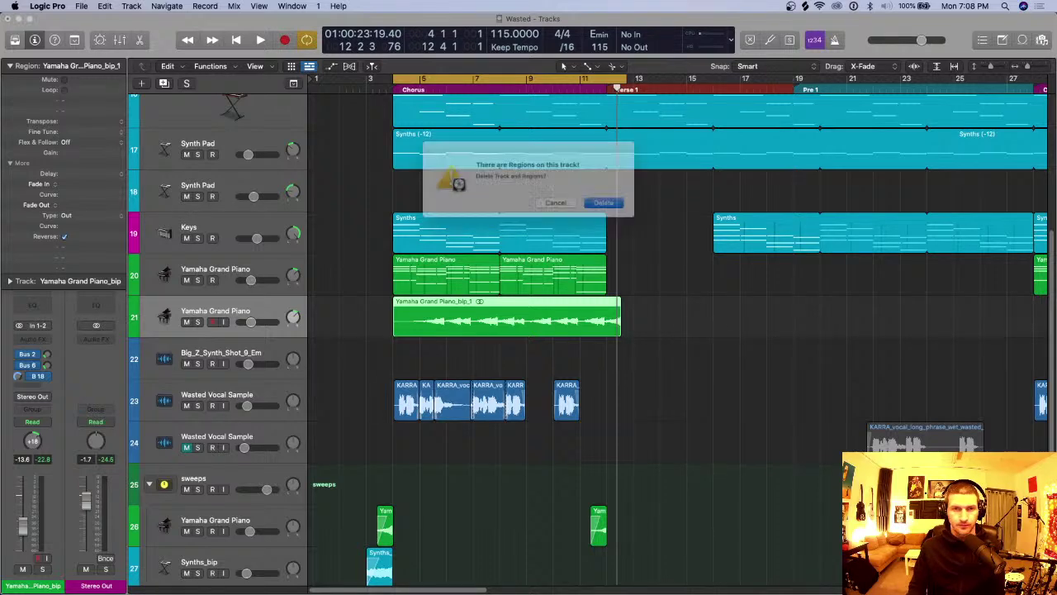
pyautogui.press('Return')
# Step: Audition the Keys track soloed at the start of the first Chorus, then clear its solo and mute it
pyautogui.press('s')
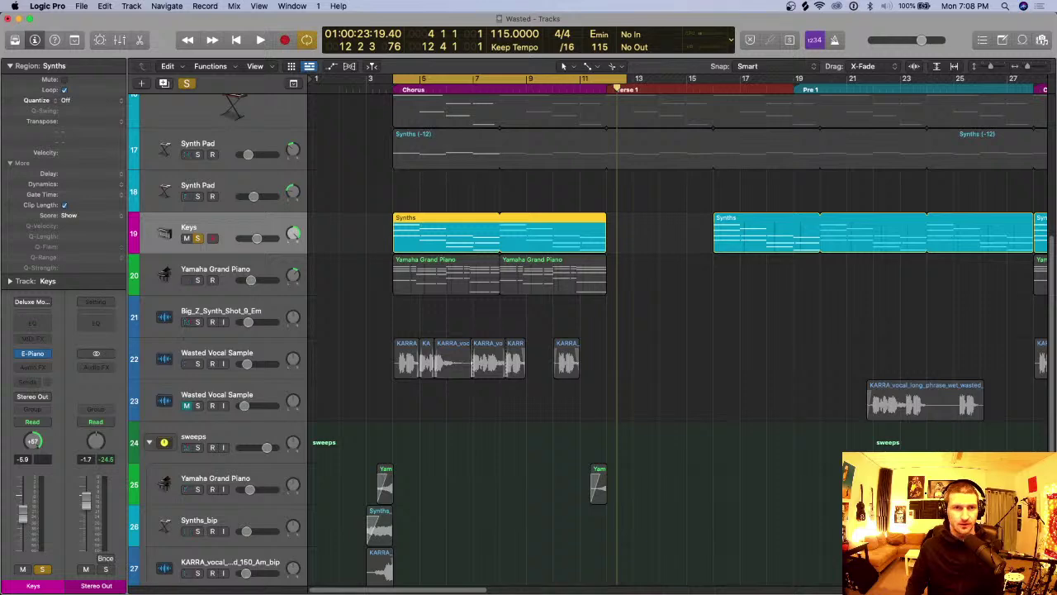
pyautogui.press('space')
pyautogui.press('space')
pyautogui.press('s')
pyautogui.press('m')
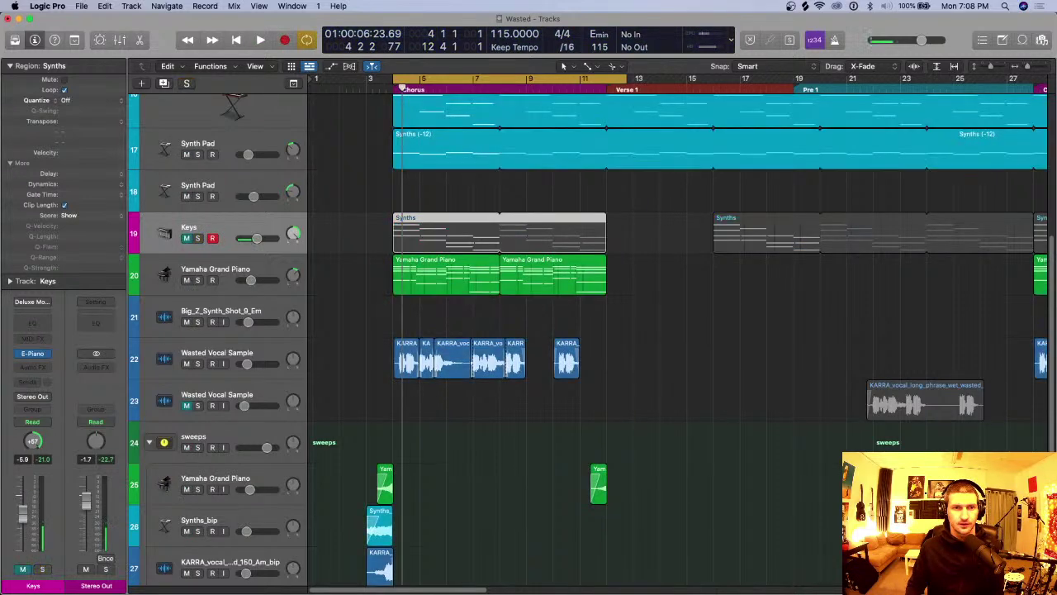
# Step: Solo the Synth Pad on track 16, audition it from bar 4 and select the track
pyautogui.scroll(3, 595, 331)
pyautogui.click(198, 163)
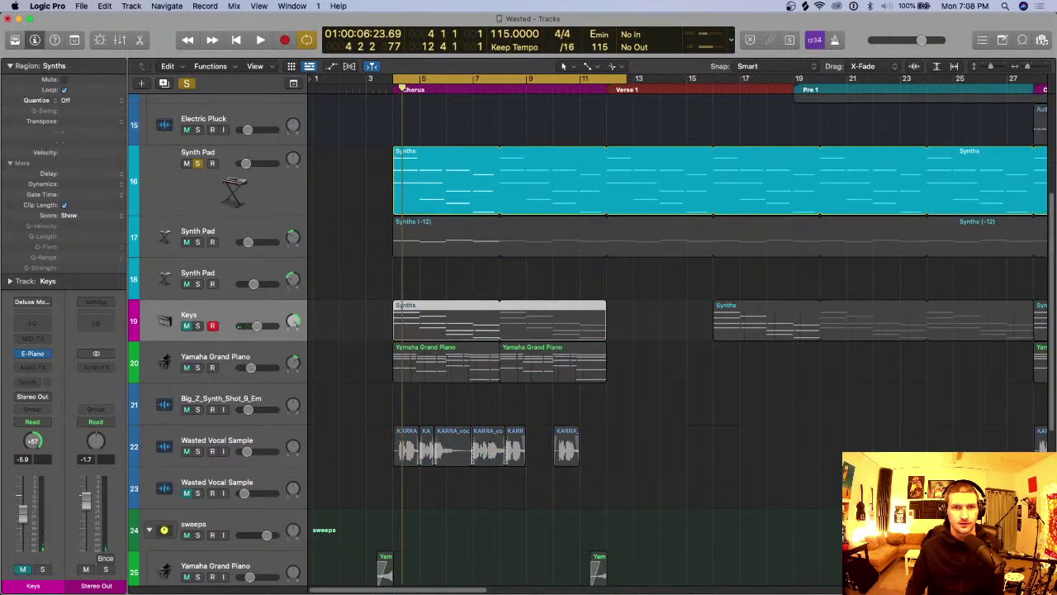
pyautogui.press('space')
pyautogui.click(200, 184)
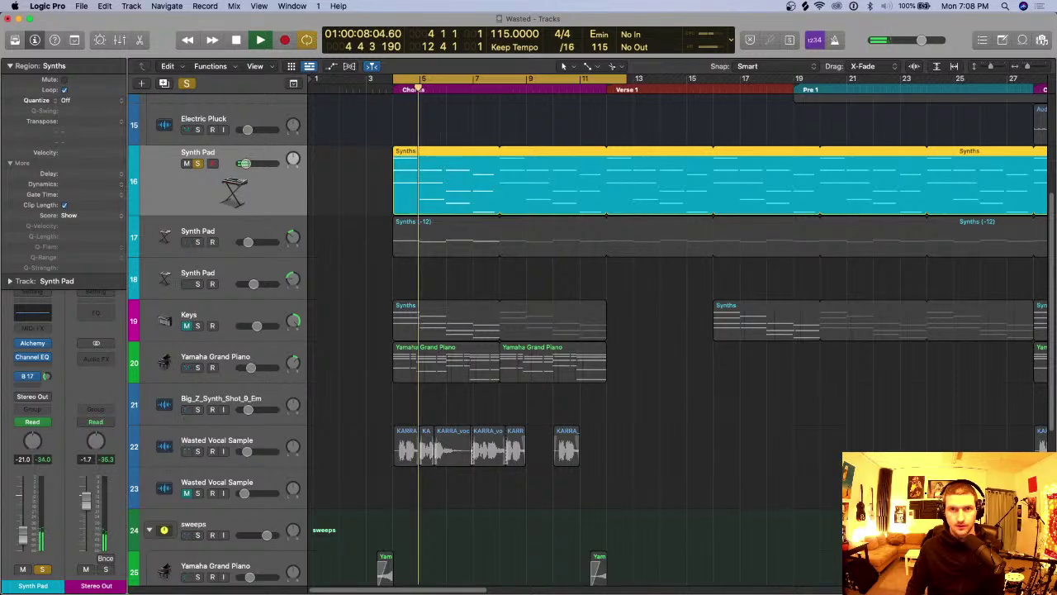
pyautogui.press('super+Left')
pyautogui.press('space')
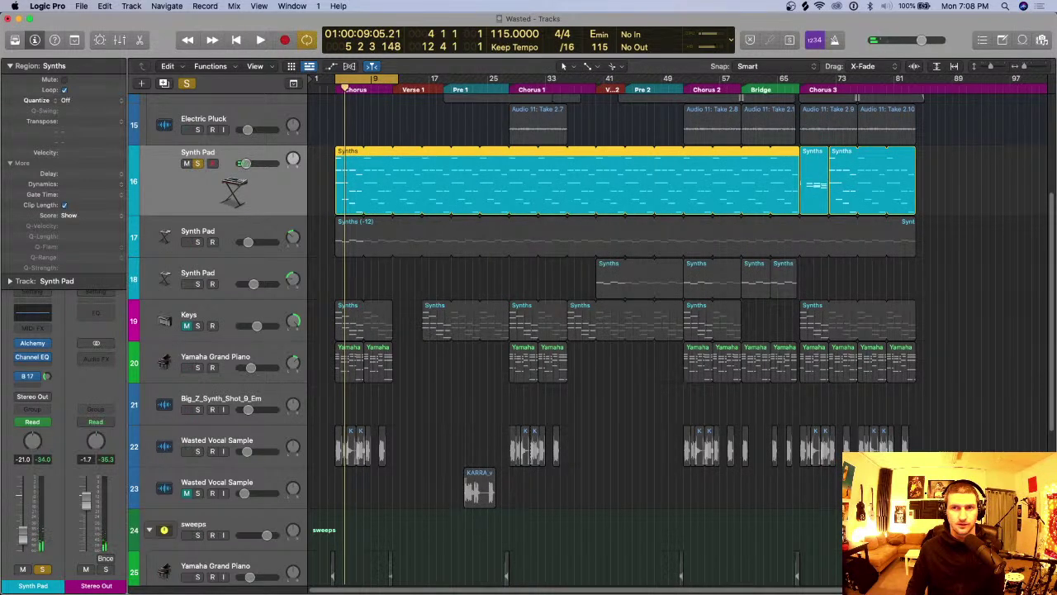
# Step: Shorten the long Synths region on track 16 to the first Chorus and bounce the regions in place
pyautogui.moveTo(798, 156); pyautogui.dragTo(393, 186)
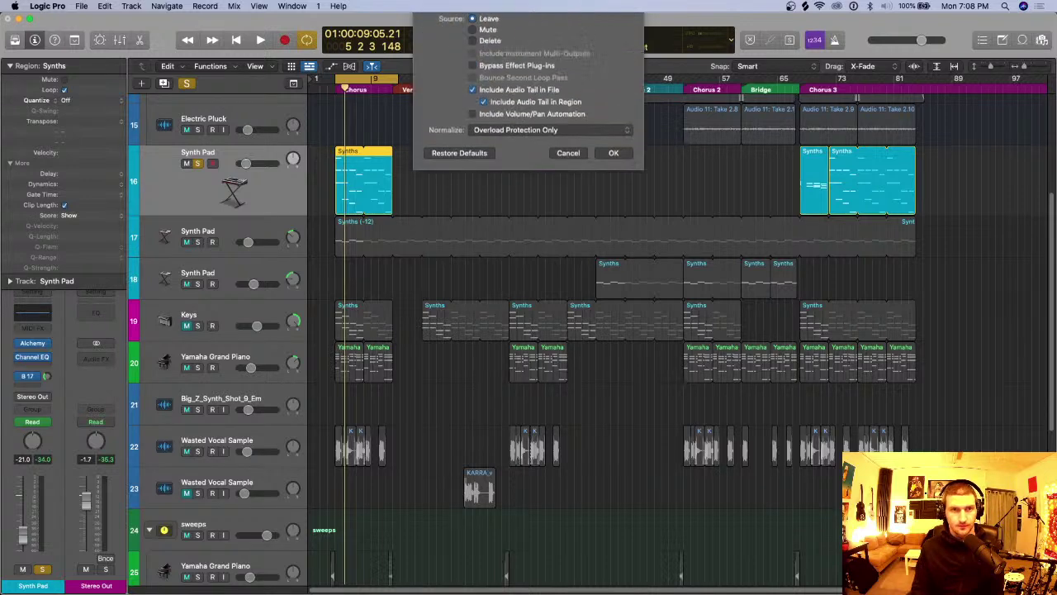
pyautogui.hotkey('ctrl', 'b')
pyautogui.press('Escape')
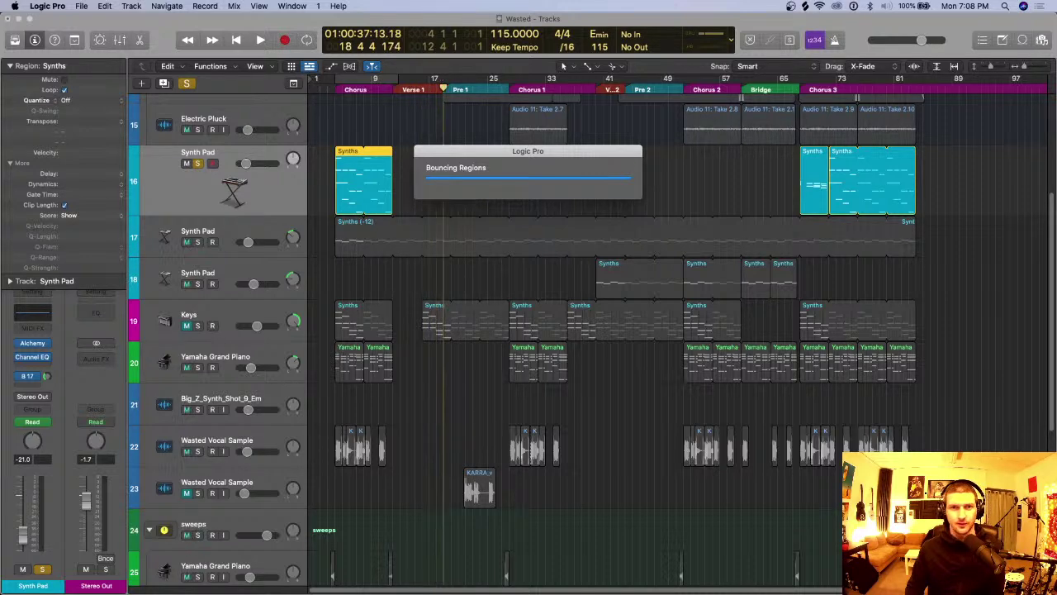
# Step: Extend the Synths region on track 16 back to the start of Chorus 3 and switch the solo from Synth Pad to Synths_bip
pyautogui.moveTo(390, 177); pyautogui.dragTo(799, 178)
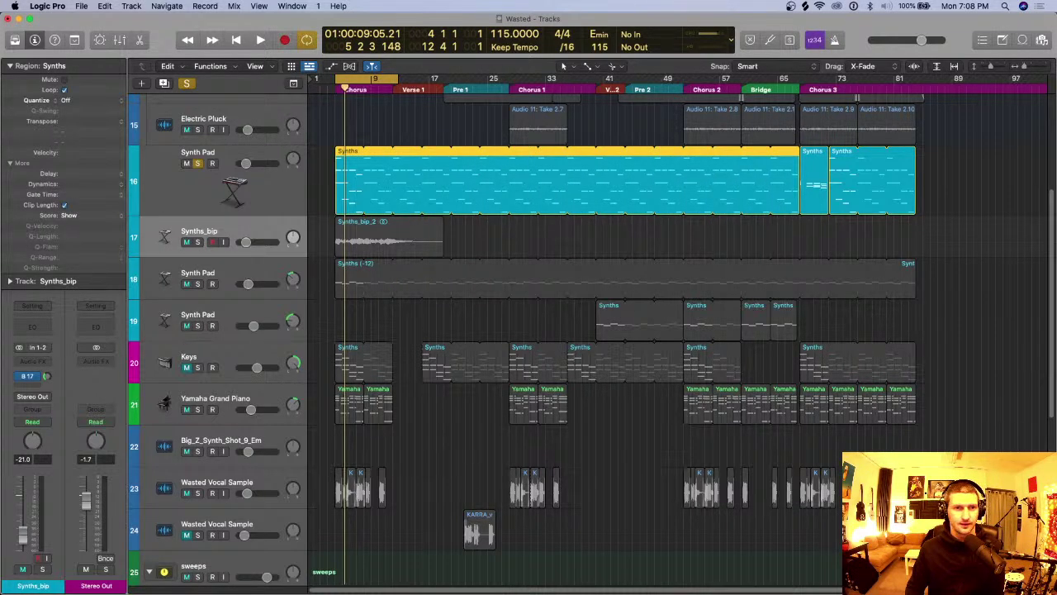
pyautogui.click(197, 241)
pyautogui.click(198, 163)
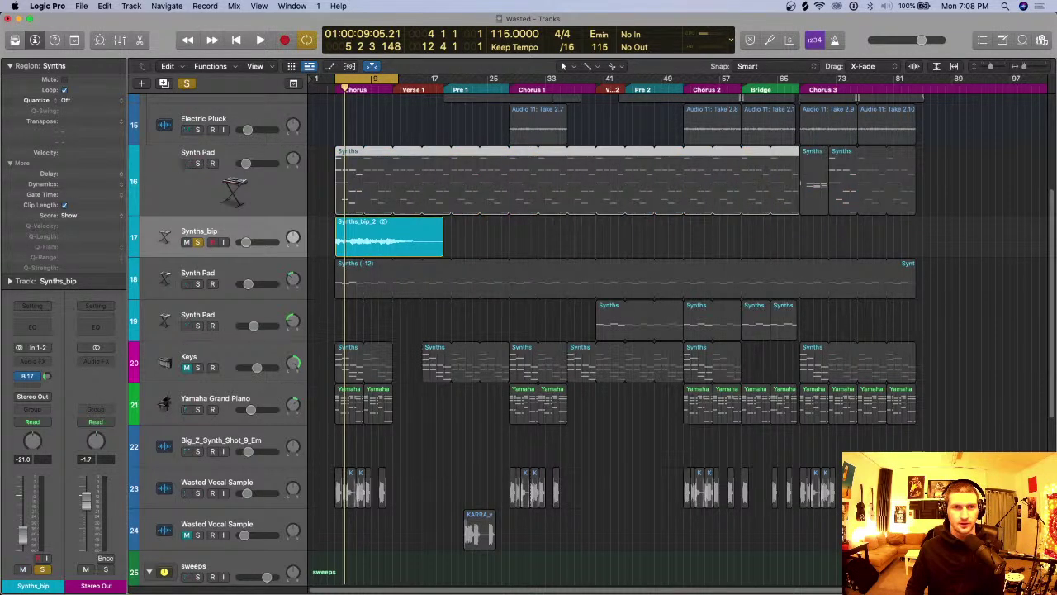
# Step: Extend the cycle range to bar 19 and turn on Reverse for the bounced Synths_bip_2 region
pyautogui.moveTo(398, 78); pyautogui.dragTo(443, 79)
pyautogui.press('super+Right')
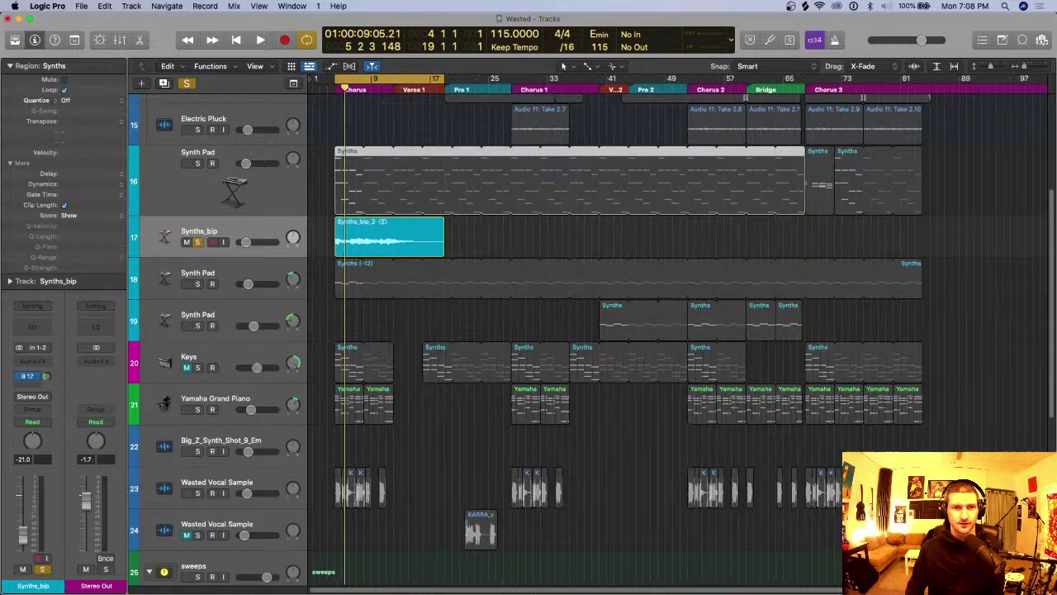
pyautogui.click(413, 231)
pyautogui.click(64, 236)
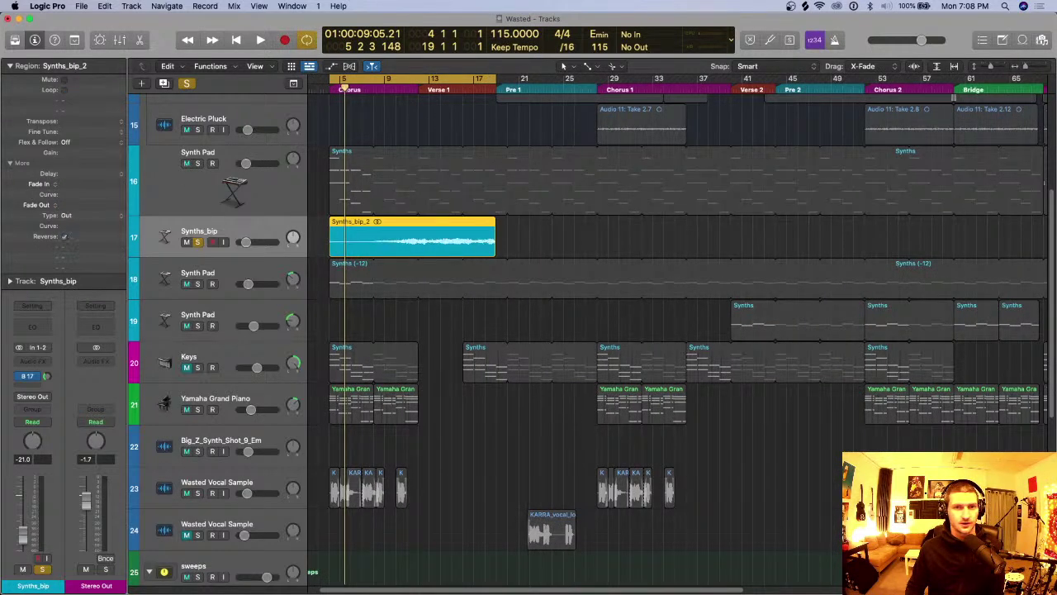
# Step: Set the cycle range to bars 8 to 19 around the swelling part of the reversed Synths_bip_2 region
pyautogui.click(396, 85)
pyautogui.moveTo(387, 79); pyautogui.dragTo(442, 78)
pyautogui.press('super+Down')
pyautogui.press('super+Down')
pyautogui.press('super+Down')
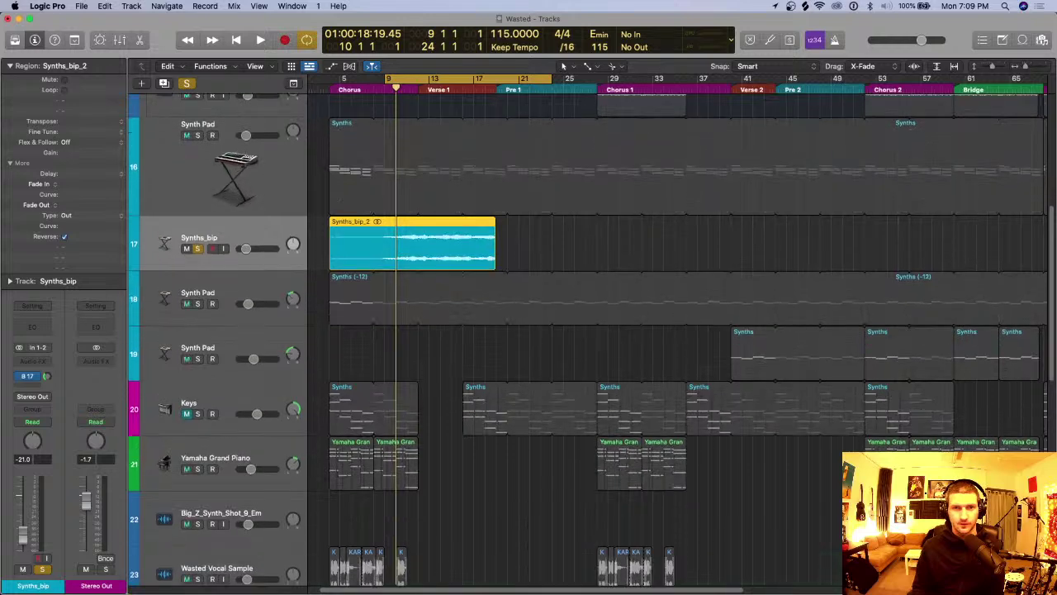
pyautogui.press('super+Down')
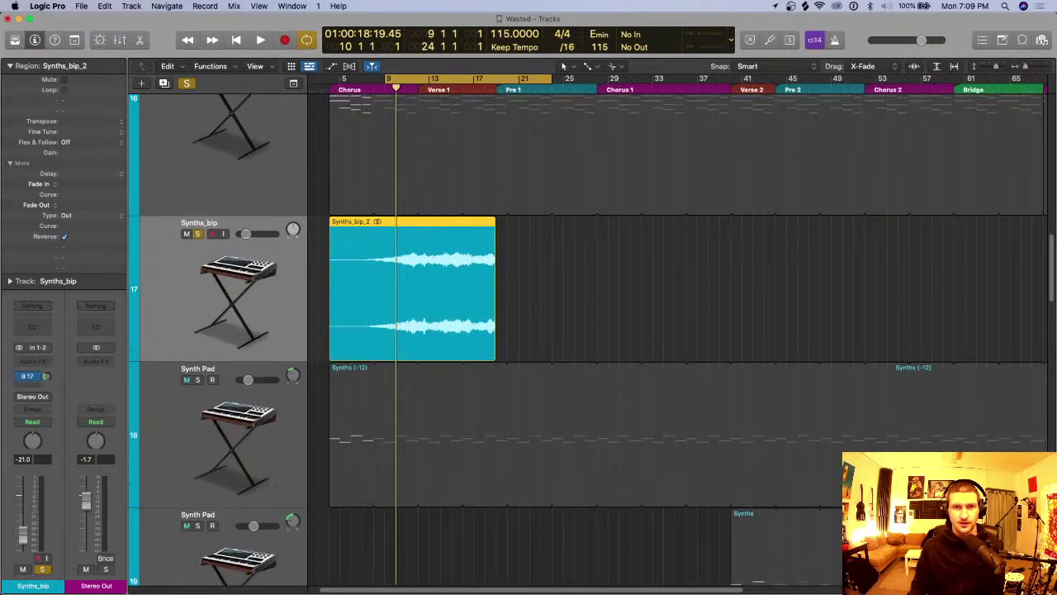
pyautogui.click(545, 78)
pyautogui.moveTo(507, 79); pyautogui.dragTo(411, 79)
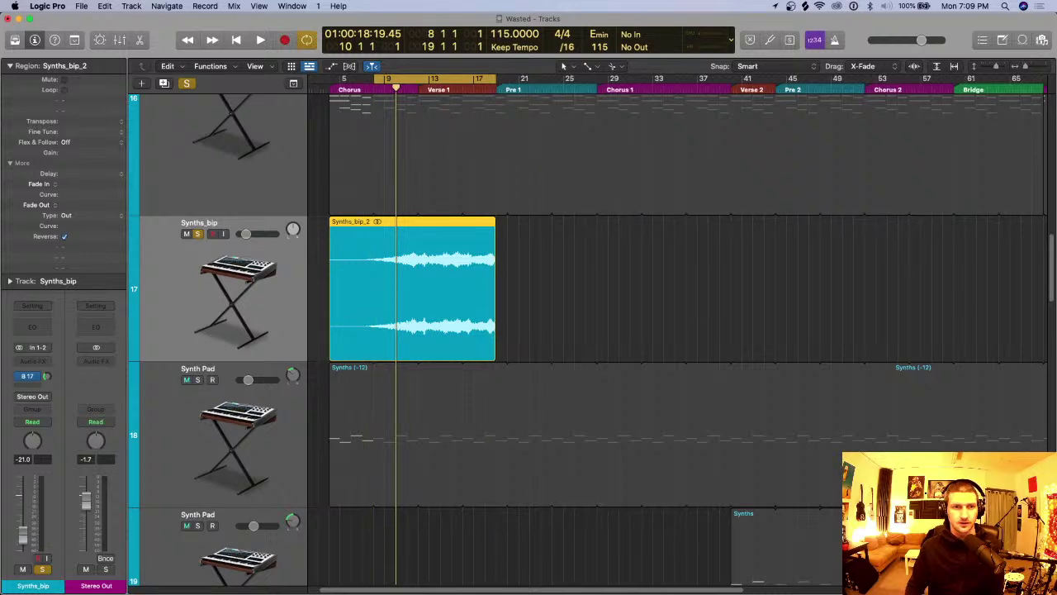
# Step: Audition the soloed, reversed Synths_bip_2 region from bar 8 and examine its waveform up close
pyautogui.press('space')
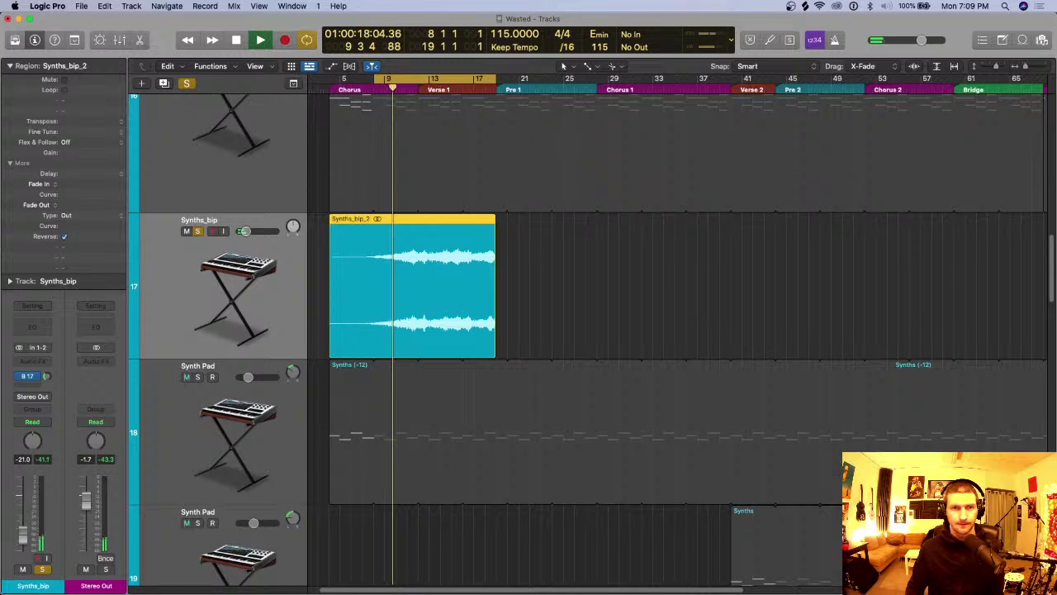
pyautogui.press('super+Down')
pyautogui.press('super+Down')
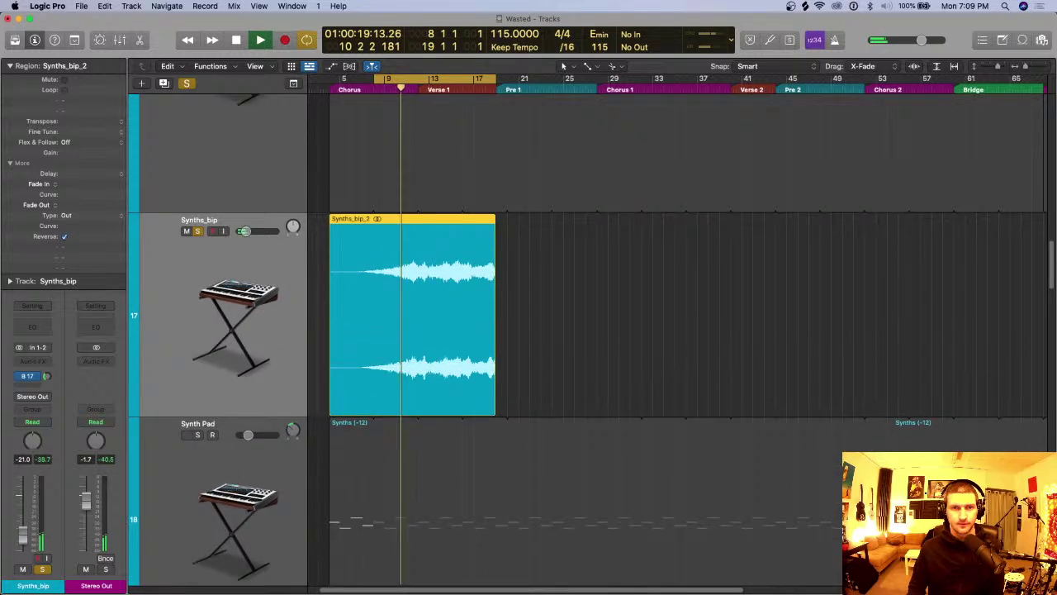
pyautogui.press('super+Down')
pyautogui.press('super+Right')
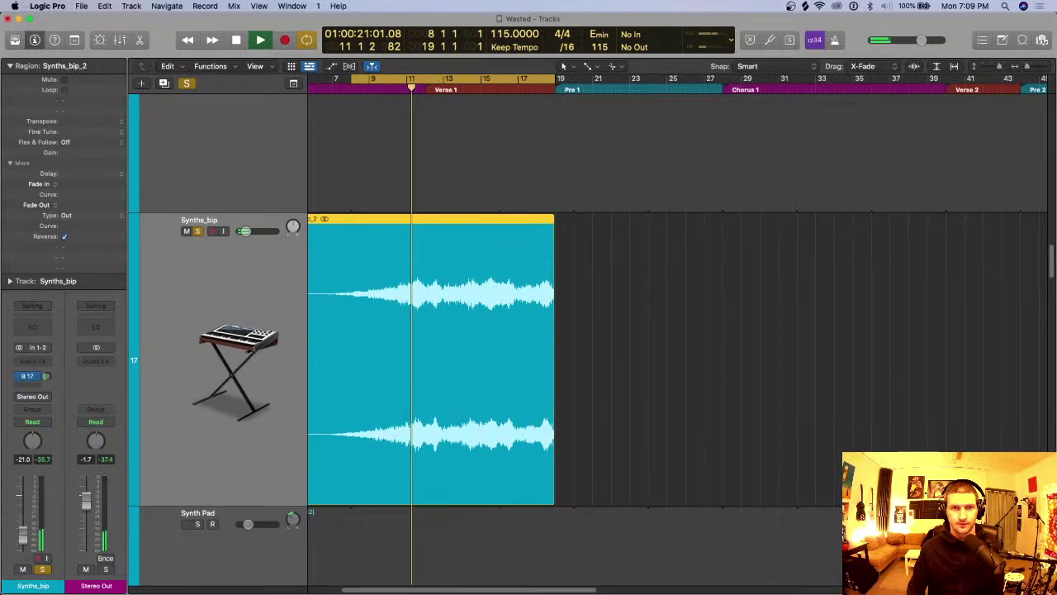
pyautogui.press('super+Right')
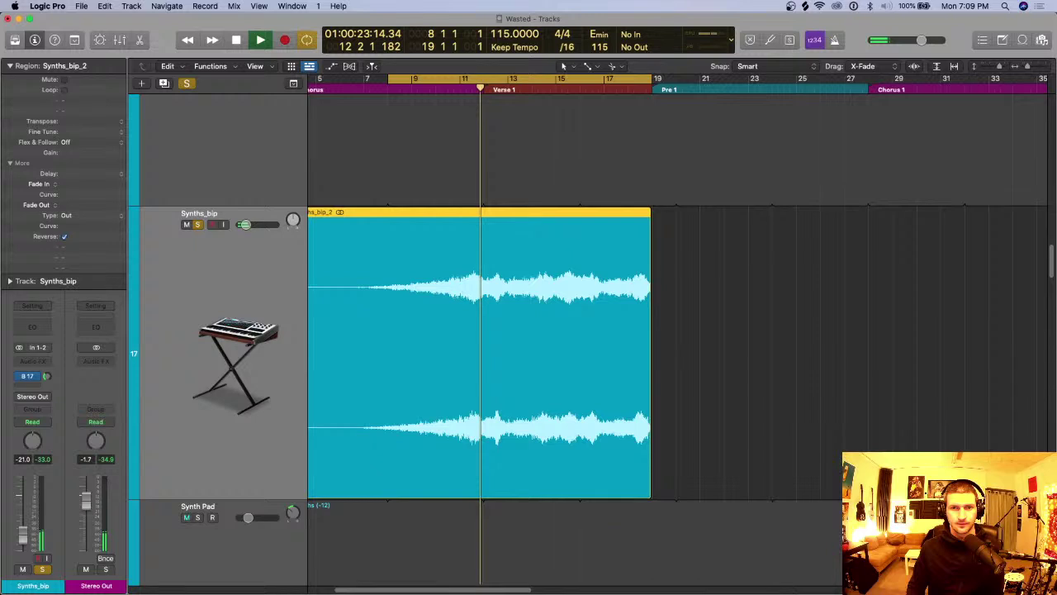
pyautogui.hscroll(-2, 579, 347)
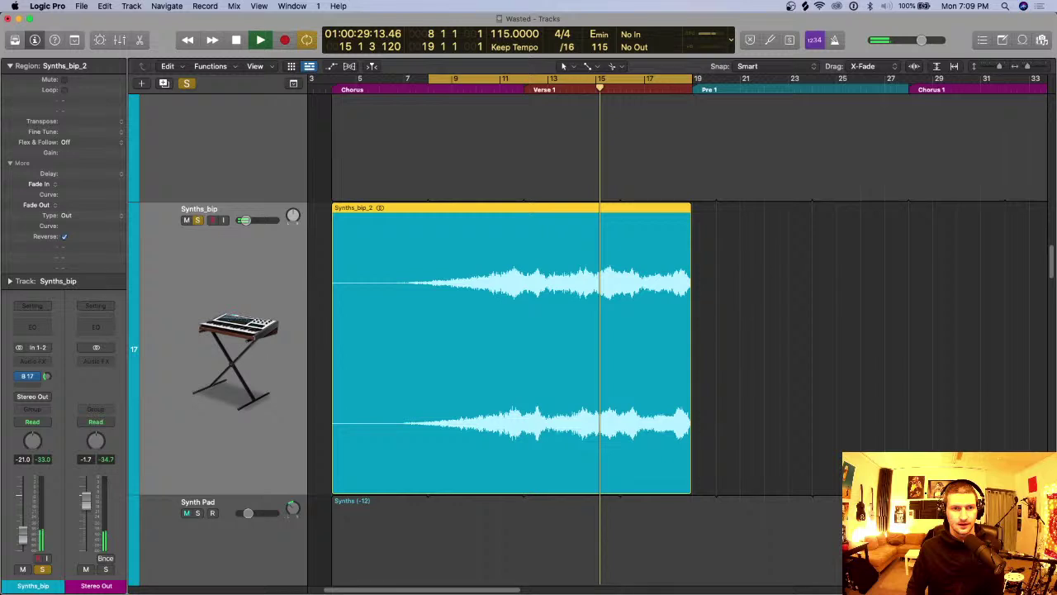
pyautogui.press('space')
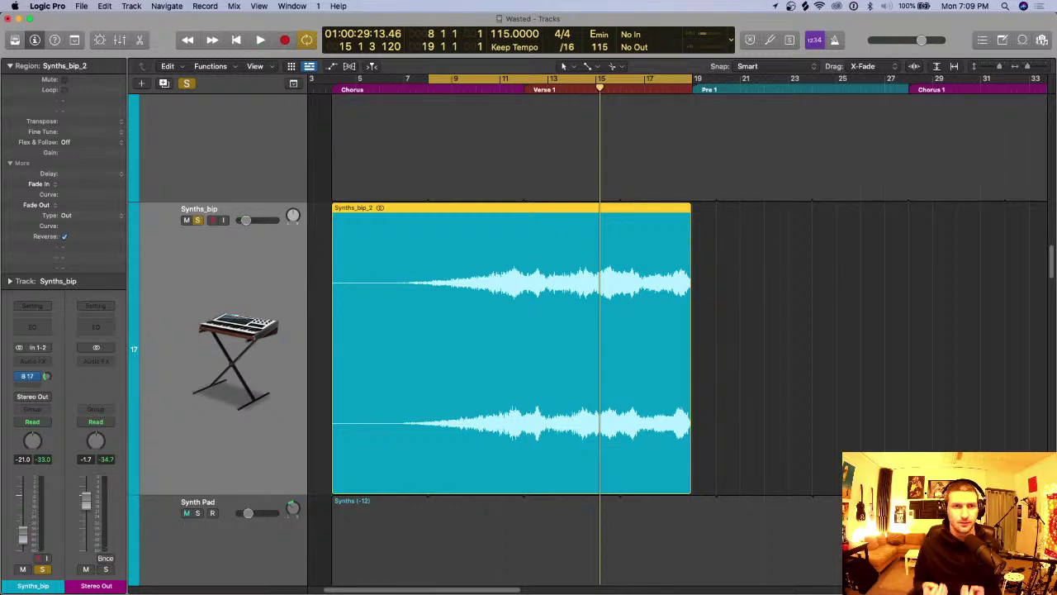
# Step: Collapse the Region inspector and insert the stereo Soundtoys MicroShift plug-in on the Synths_bip track
pyautogui.scroll(7, 595, 339)
pyautogui.scroll(-5, 595, 339)
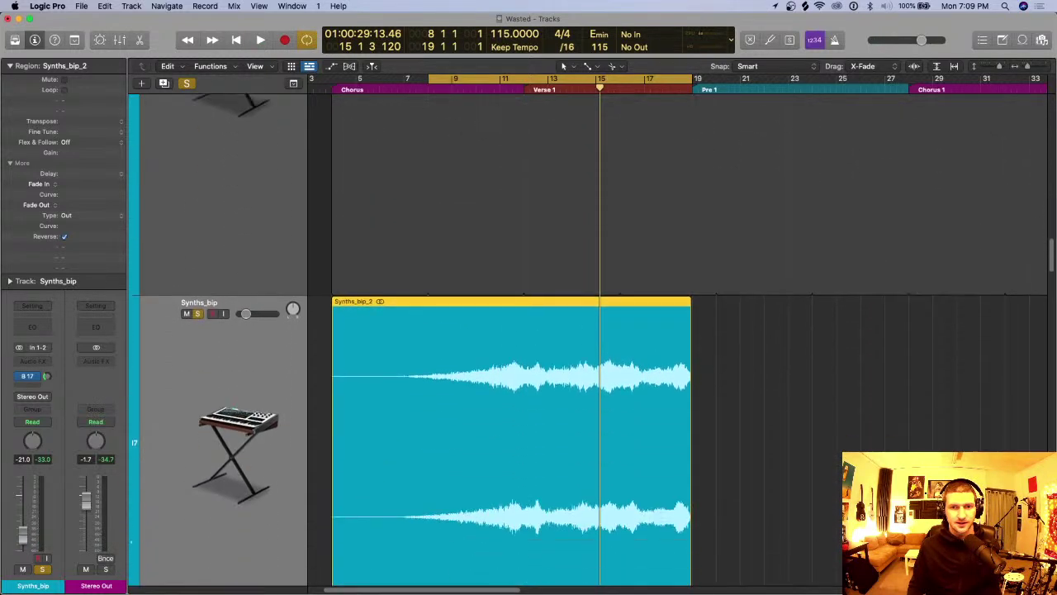
pyautogui.scroll(-1, 588, 347)
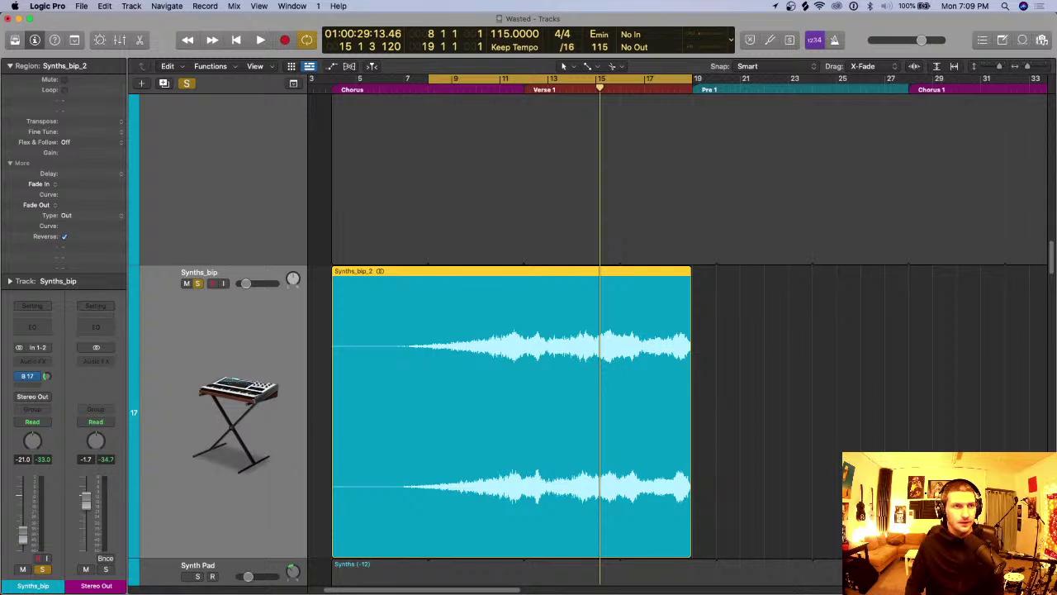
pyautogui.click(10, 65)
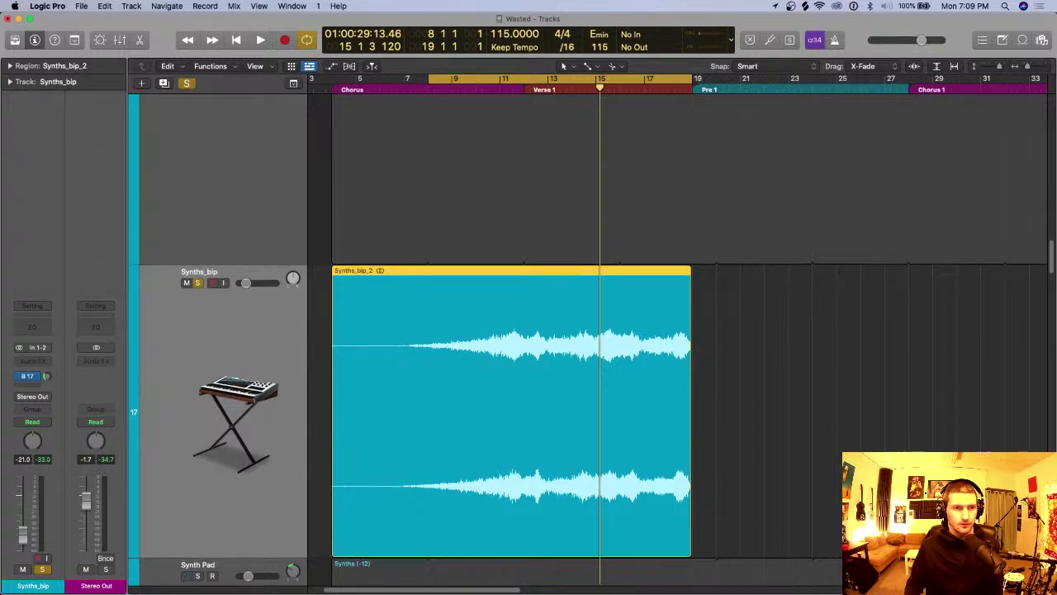
pyautogui.scroll(-3, 588, 347)
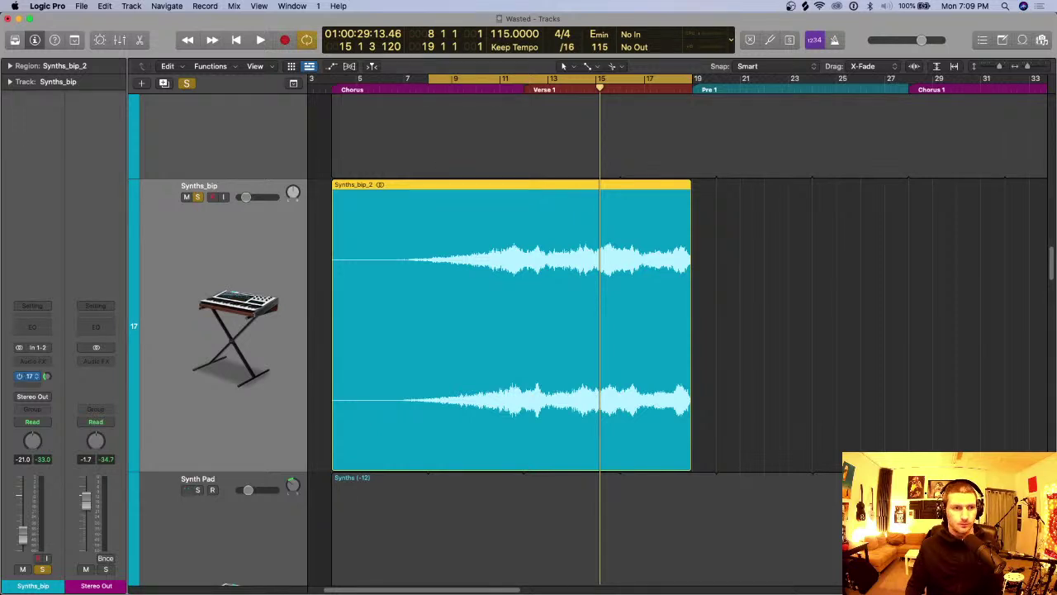
pyautogui.click(32, 361)
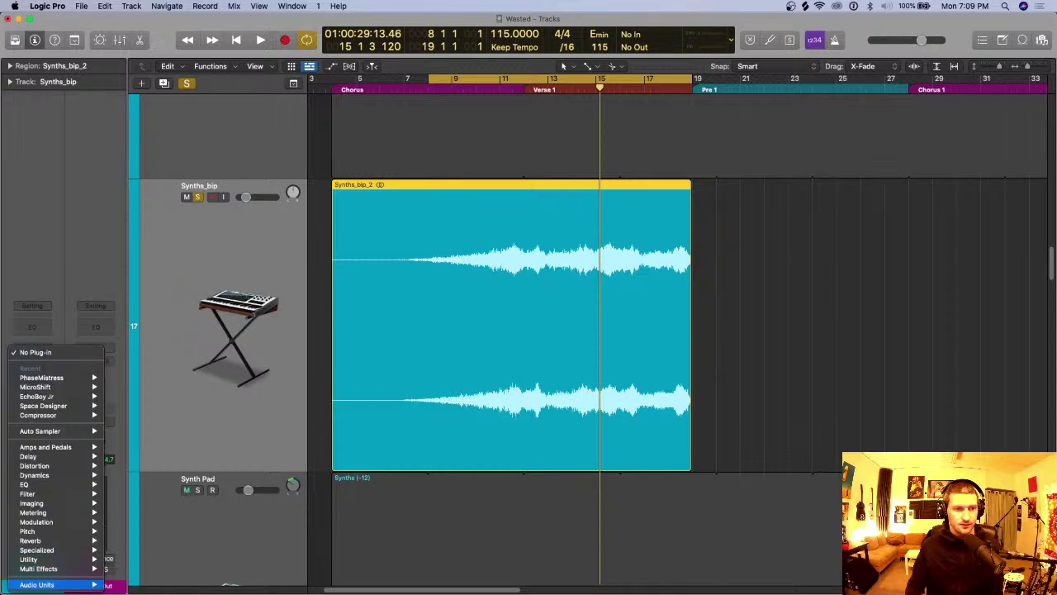
pyautogui.moveTo(37, 584)
pyautogui.moveTo(132, 575)
pyautogui.moveTo(240, 519)
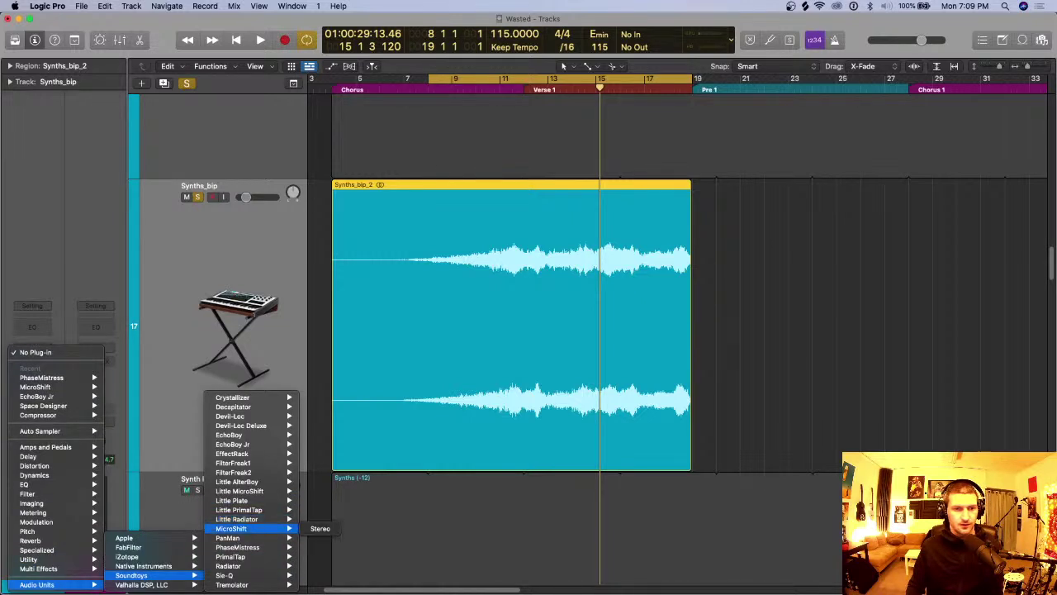
pyautogui.click(320, 519)
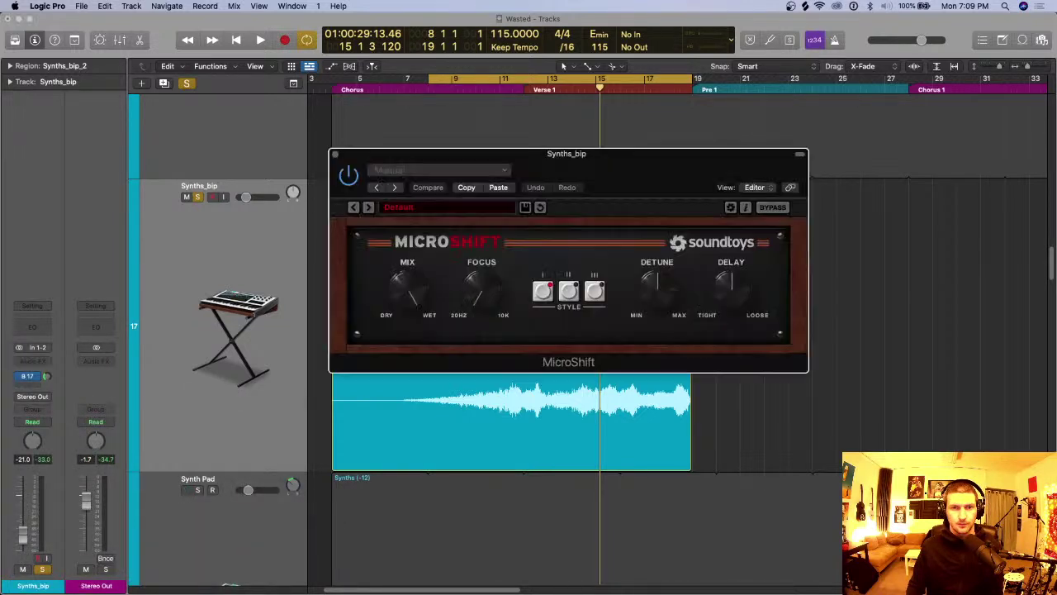
# Step: Load the Fat Wide Pads preset in MicroShift, close the plug-in window and audition the widened pad
pyautogui.click(446, 207)
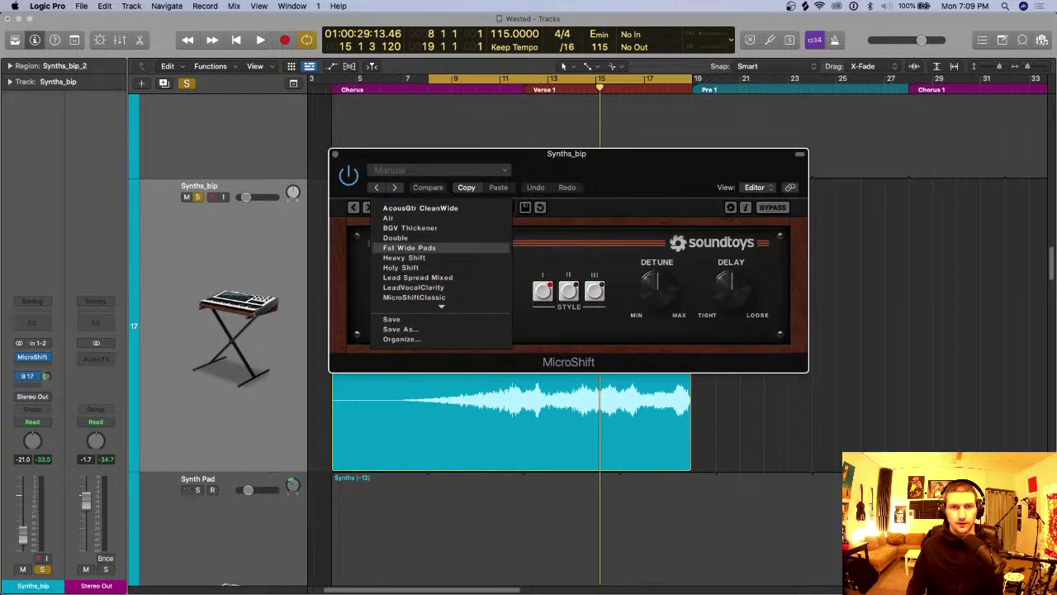
pyautogui.click(409, 247)
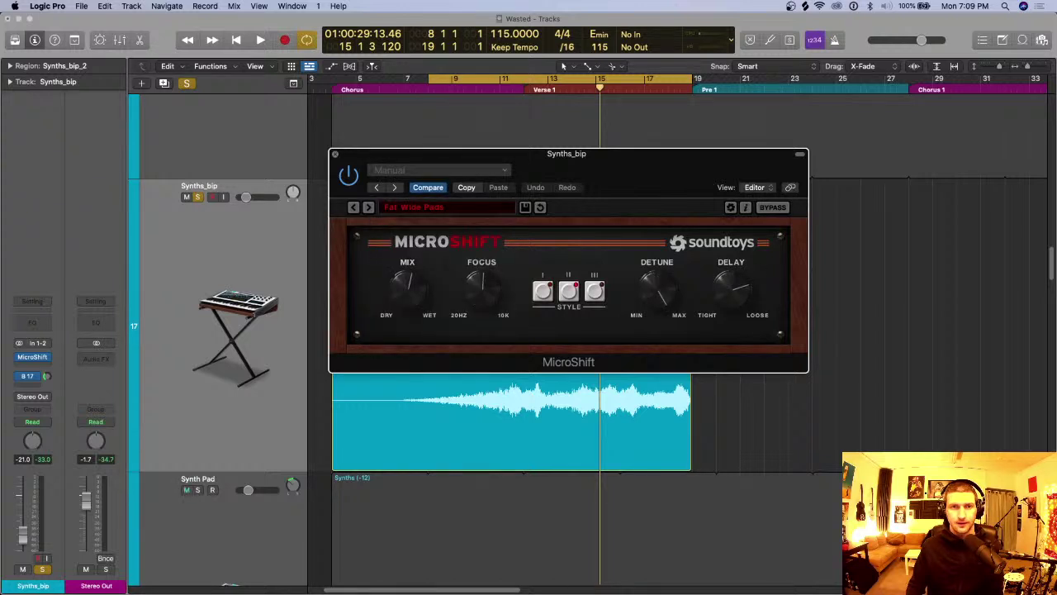
pyautogui.press('super+w')
pyautogui.press('space')
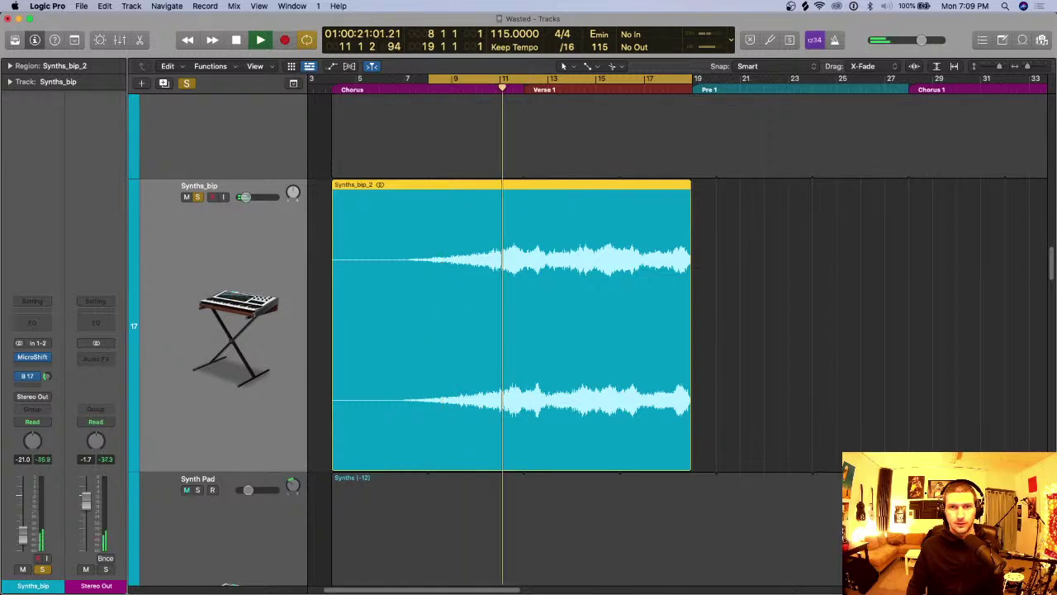
pyautogui.press('space')
# Step: Cut away the part of the Synths_bip_2 region before bar 12
pyautogui.moveTo(502, 265); pyautogui.dragTo(525, 268)
pyautogui.press('space')
pyautogui.press('Delete')
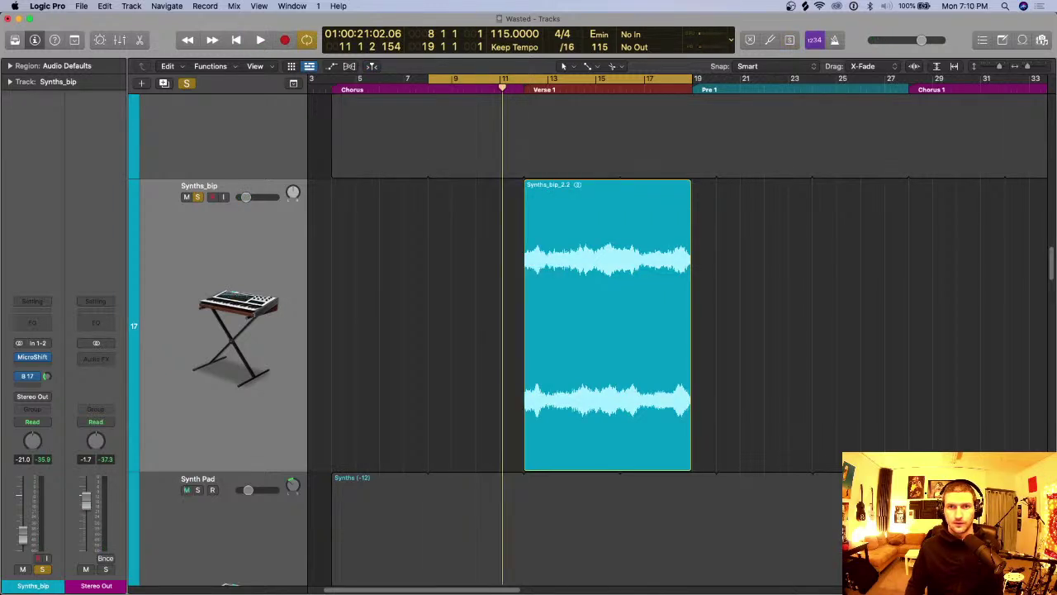
# Step: Set the cycle range to bars 12 to 19 and audition the trimmed region with the track volume at -13.4 dB
pyautogui.moveTo(525, 78); pyautogui.dragTo(687, 79)
pyautogui.press('space')
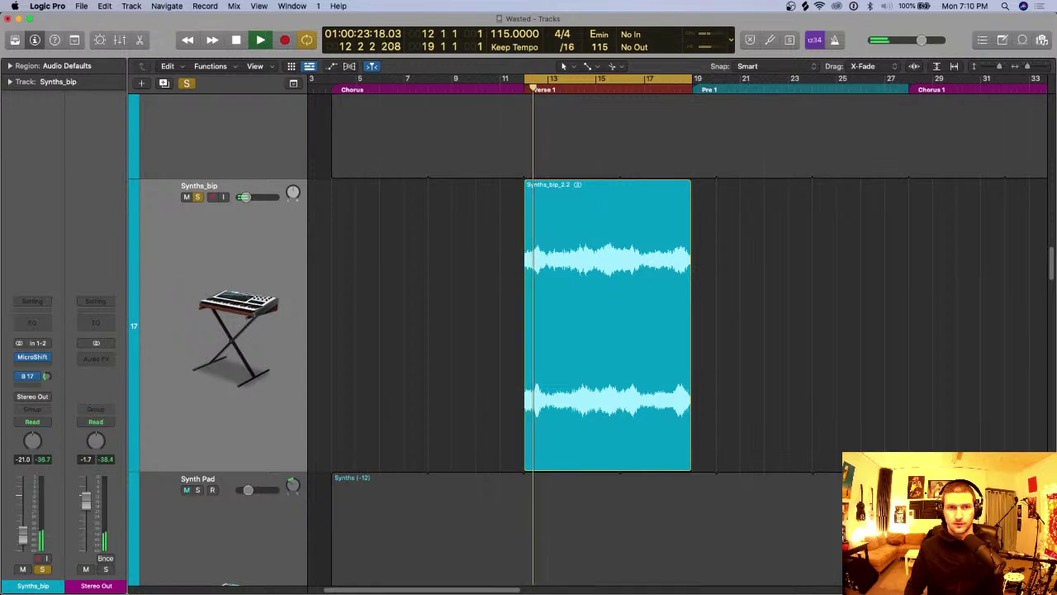
pyautogui.moveTo(244, 196); pyautogui.dragTo(250, 197)
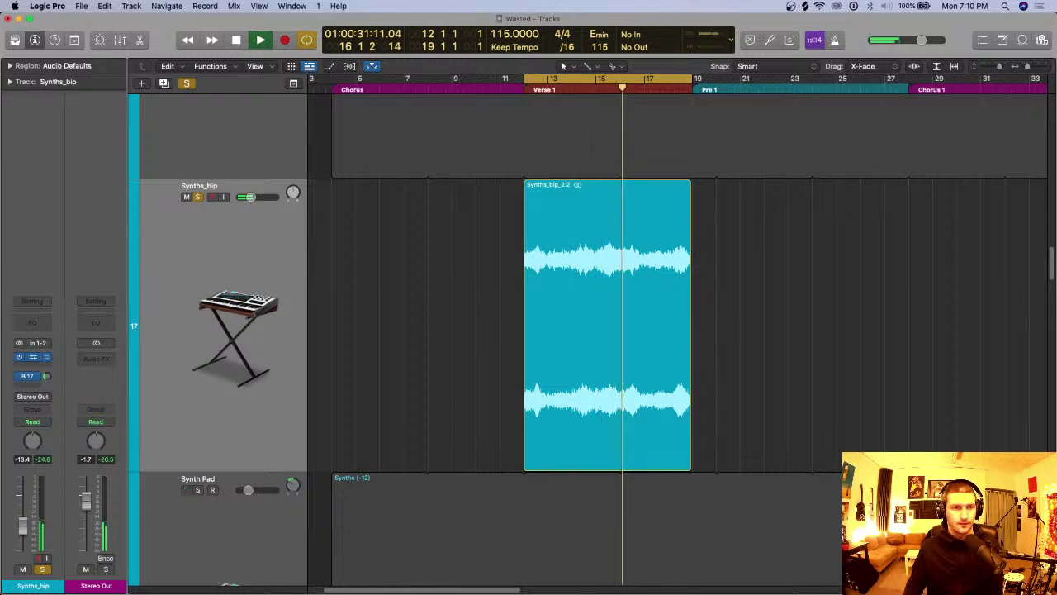
pyautogui.click(33, 364)
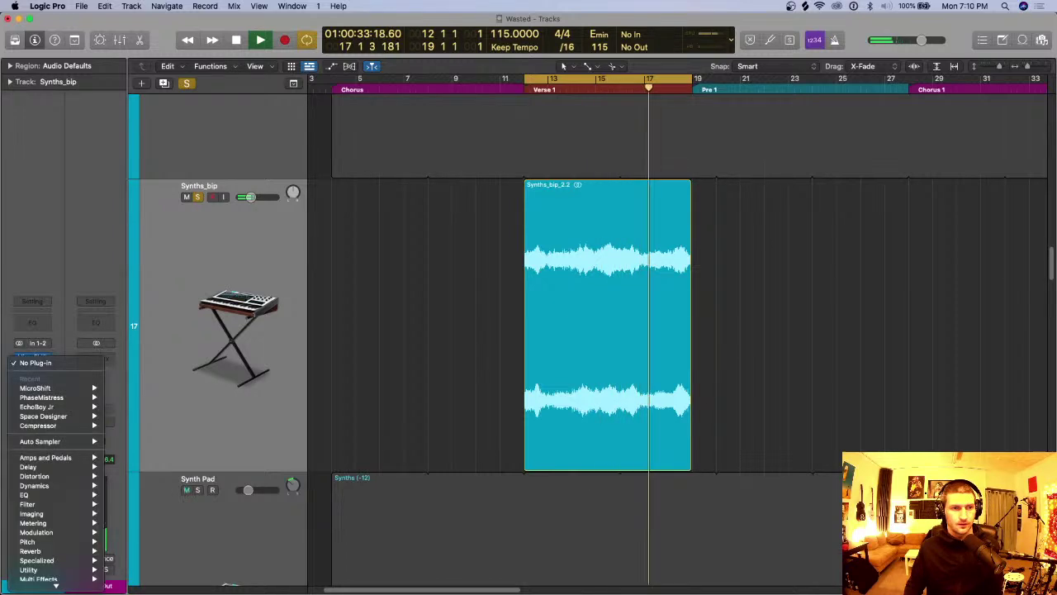
pyautogui.press('Escape')
pyautogui.press('space')
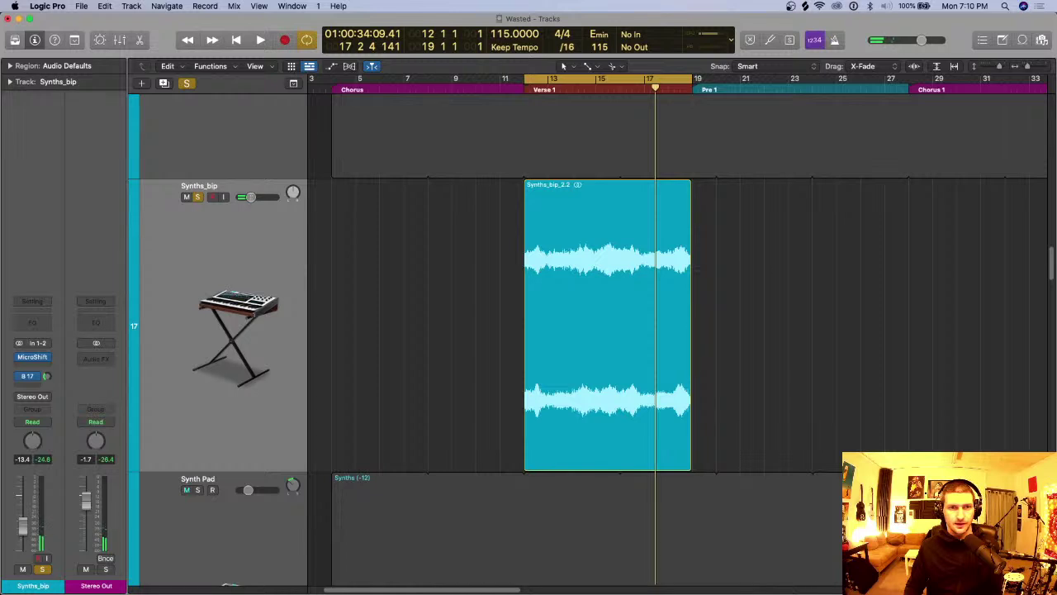
# Step: Set the Synths_bip volume to -40.0 dB and play Verse 1 with all solos cleared
pyautogui.moveTo(251, 197); pyautogui.dragTo(242, 197)
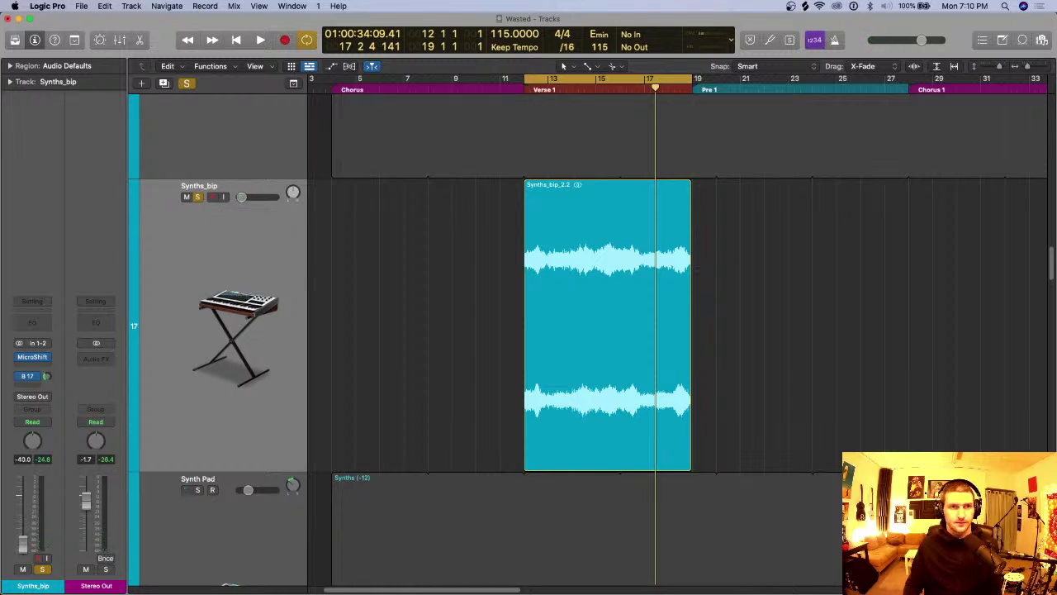
pyautogui.click(187, 84)
pyautogui.press('space')
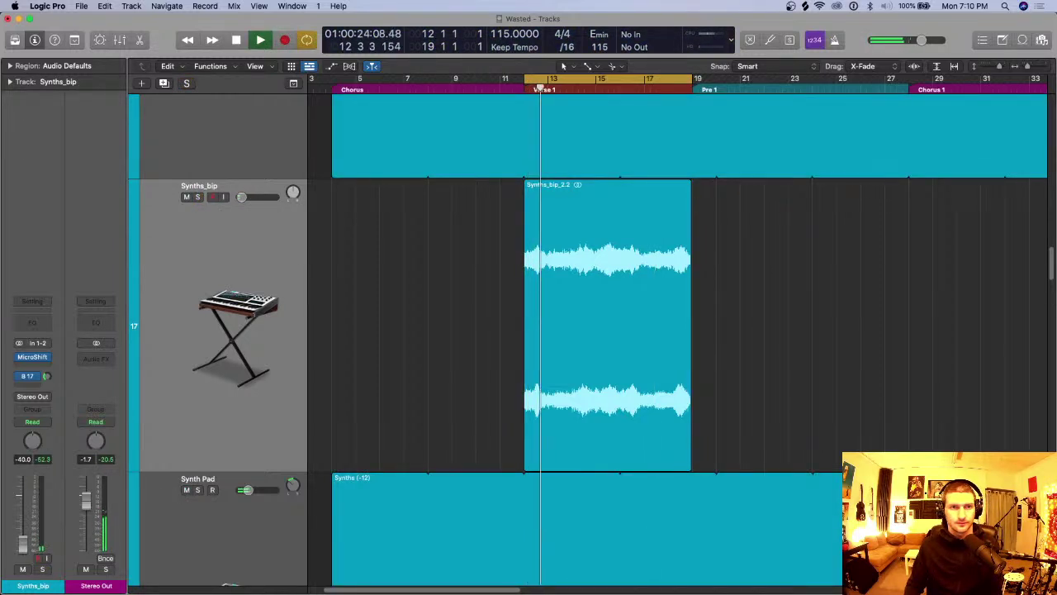
# Step: Audition Synths_bip in the full mix over Verse 1 and lower its volume to -48.0 dB
pyautogui.scroll(1, 594, 330)
pyautogui.press('super+Up')
pyautogui.press('super+Up')
pyautogui.press('super+Up')
pyautogui.press('super+Up')
pyautogui.press('super+Up')
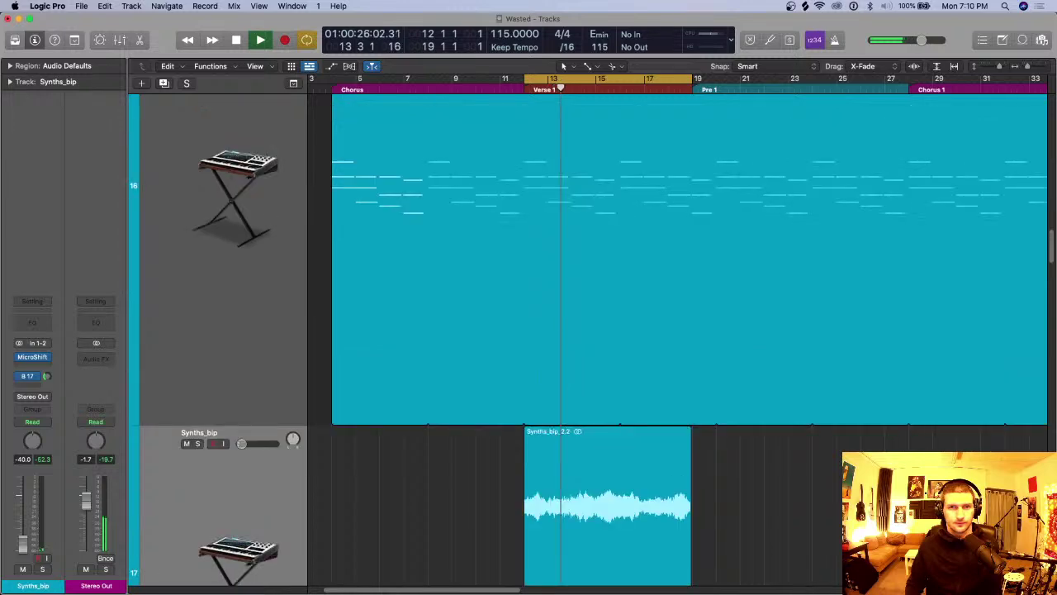
pyautogui.press('super+Up')
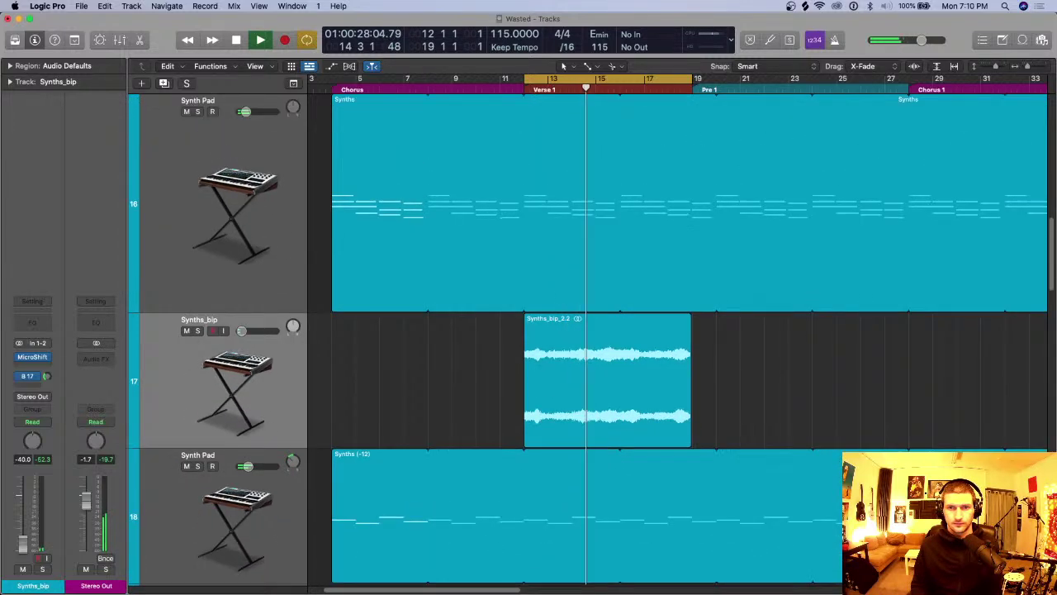
pyautogui.press('super+Up')
pyautogui.press('super+Up')
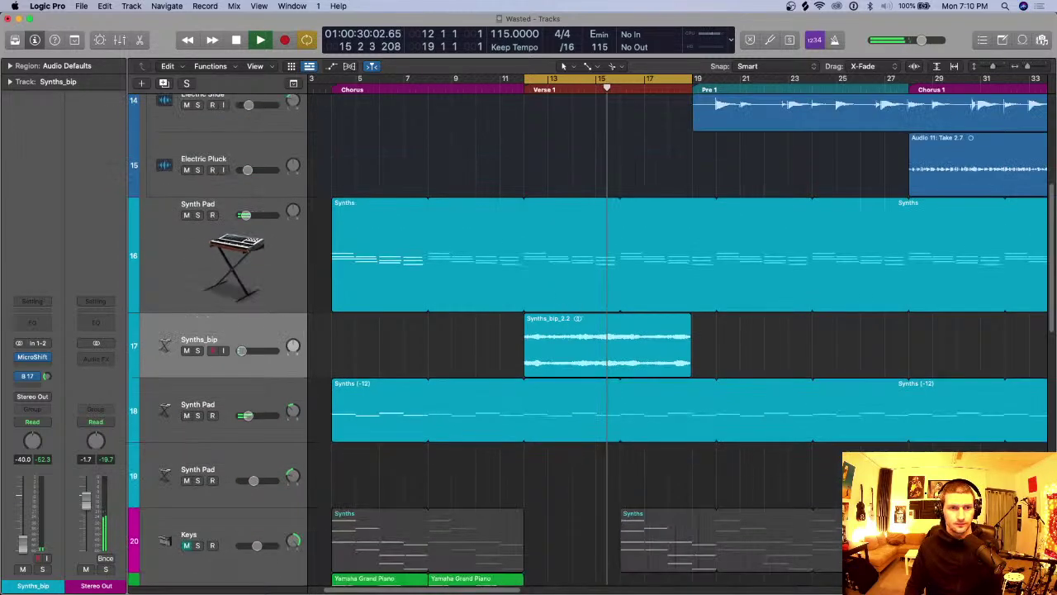
pyautogui.moveTo(242, 350); pyautogui.dragTo(241, 350)
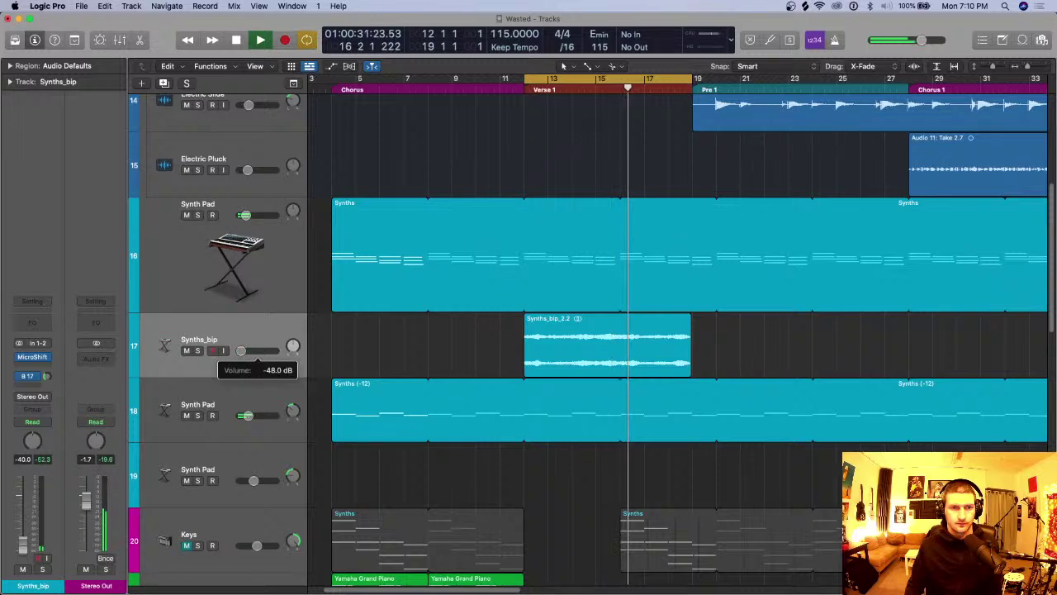
pyautogui.press('space')
# Step: Delete the reversed Synths_bip_2.2 region from Verse 1 on track 17
pyautogui.press('super+Left')
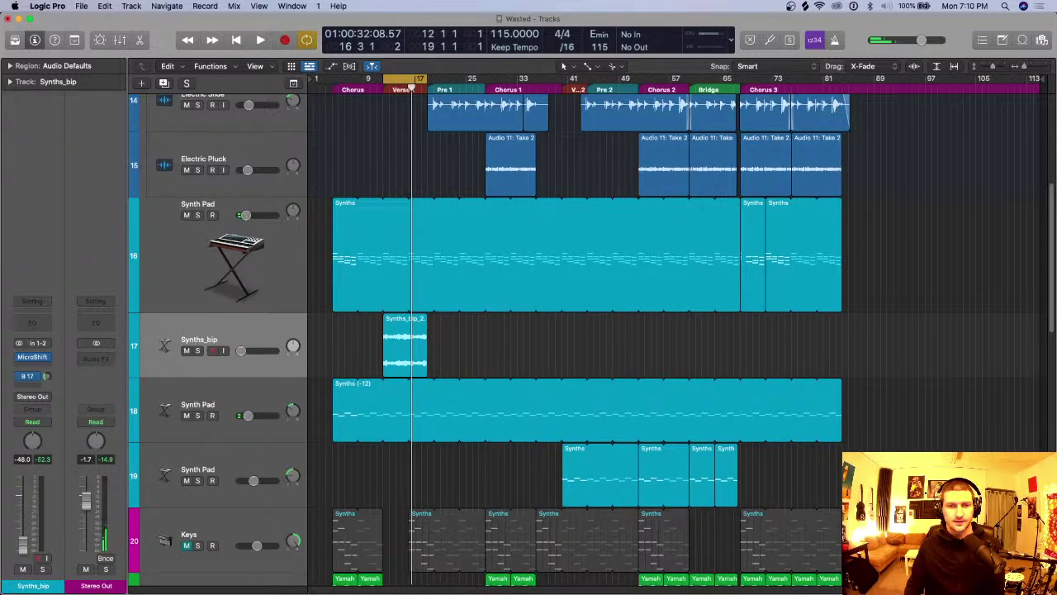
pyautogui.click(405, 345)
pyautogui.press('BackSpace')
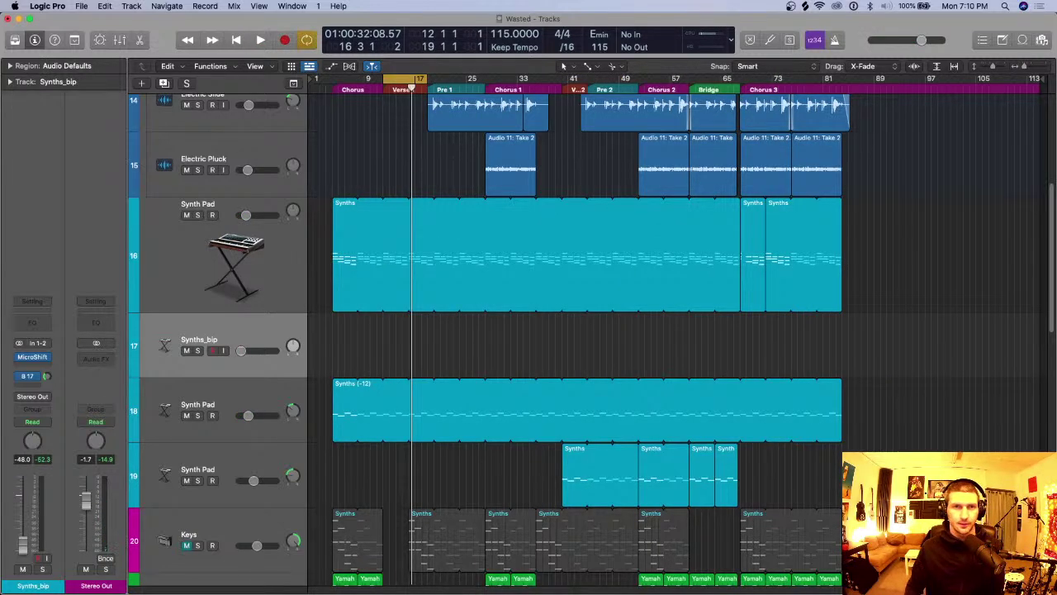
# Step: Set the cycle range to bars 4 to 84 across the whole arrangement and save the project
pyautogui.moveTo(334, 80); pyautogui.dragTo(843, 80)
pyautogui.press('super+s')
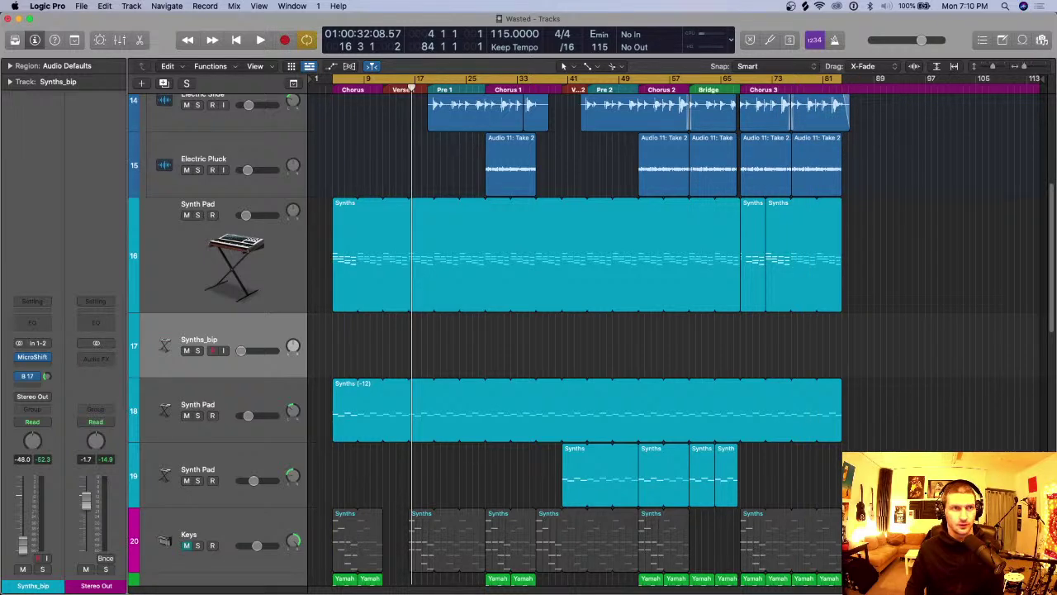